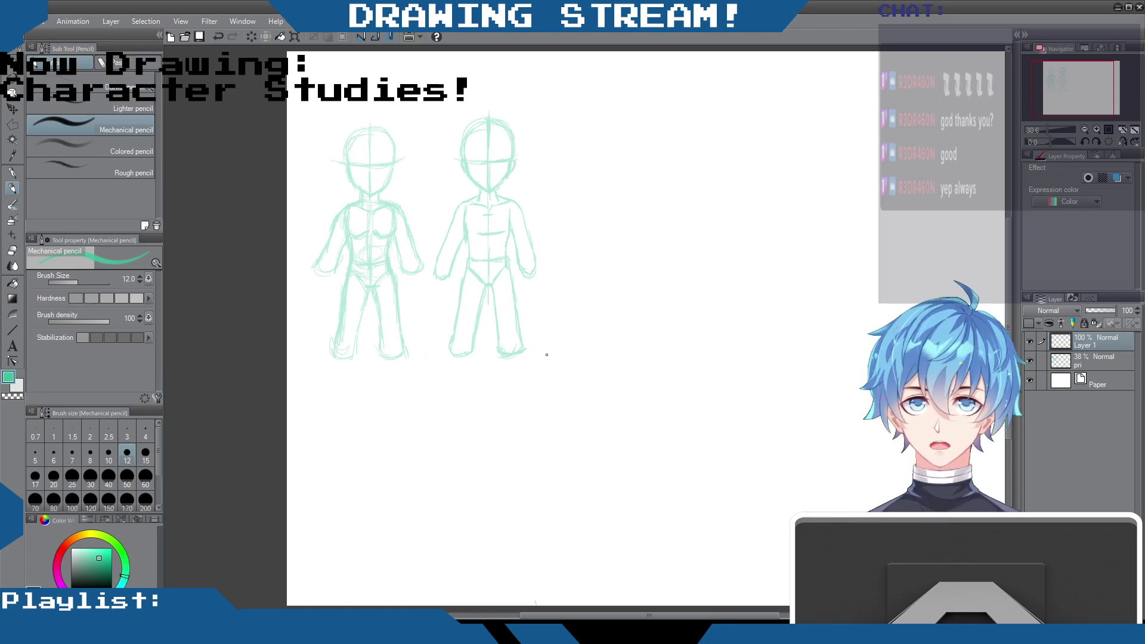
Step: Sketch a green three-quarter-view head outline with a pointed jaw, rounded skull and ear in the empty area beside the two figures
mouse_move(625, 177)
left_mouse_down()
mouse_move(702, 288)
mouse_move(697, 320)
left_mouse_up()
key("ctrl+z")
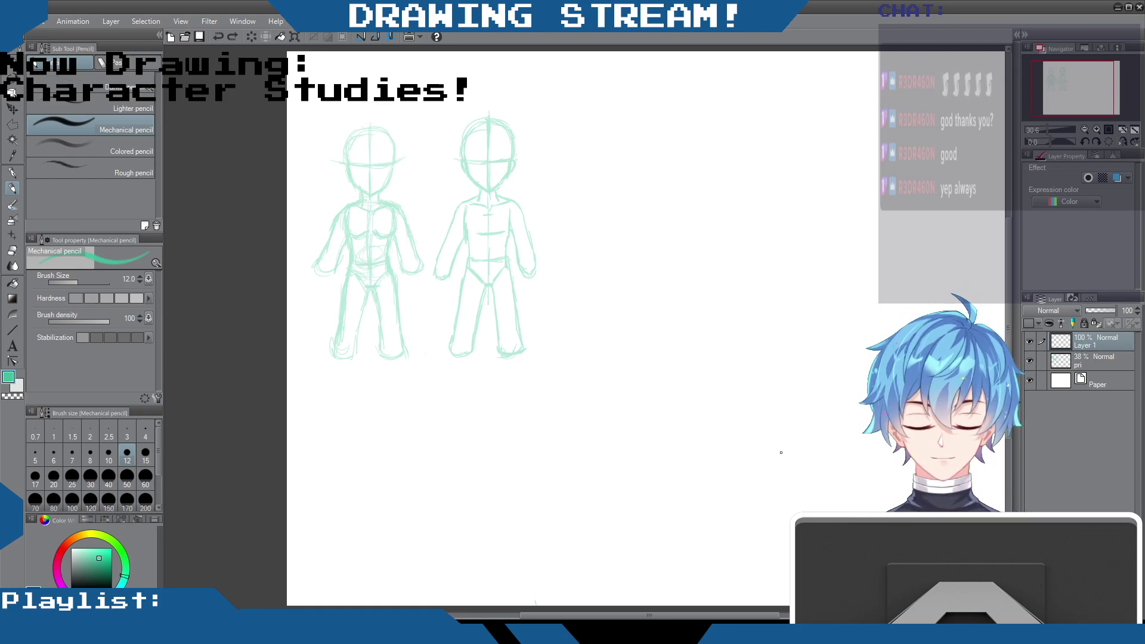
left_click(665, 610)
left_click_drag(669, 616, 718, 615)
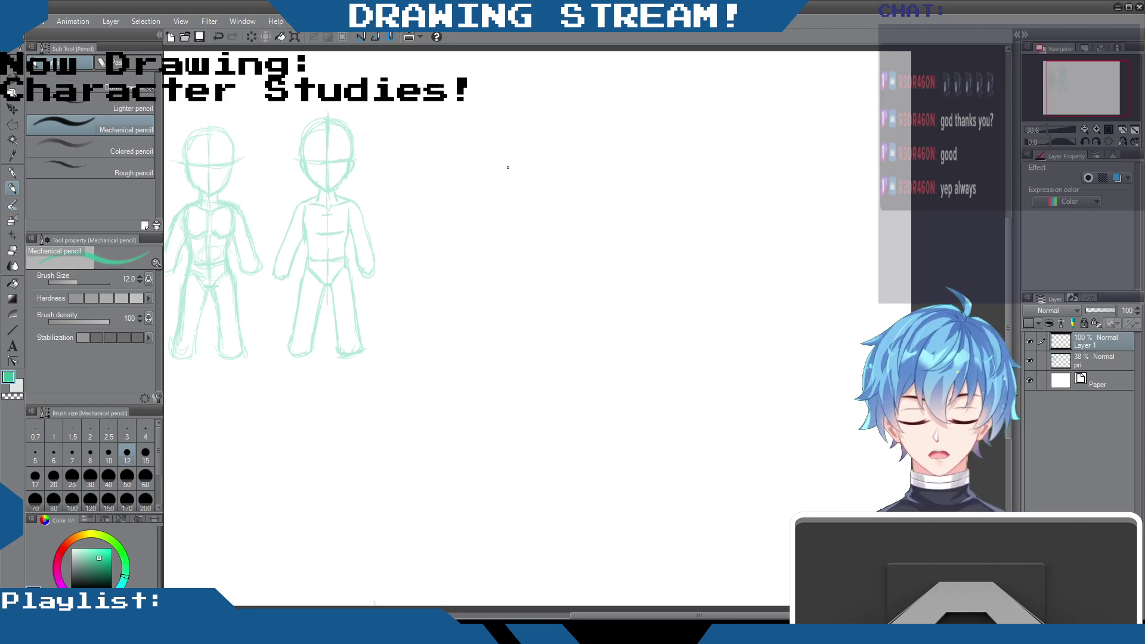
mouse_move(524, 146)
left_mouse_down()
mouse_move(538, 192)
mouse_move(558, 202)
left_mouse_up()
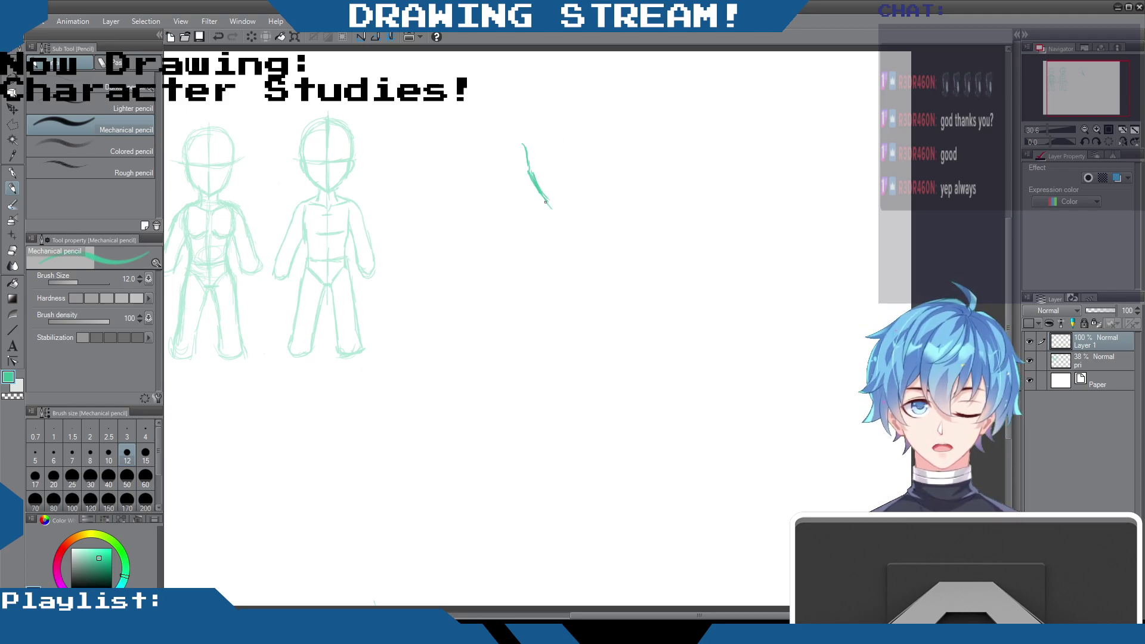
mouse_move(550, 203)
left_mouse_down()
mouse_move(605, 171)
mouse_move(597, 177)
mouse_move(601, 152)
mouse_move(593, 174)
mouse_move(595, 140)
mouse_move(597, 168)
left_mouse_up()
mouse_move(522, 125)
left_mouse_down()
mouse_move(526, 161)
mouse_move(525, 102)
mouse_move(570, 79)
mouse_move(590, 89)
mouse_move(597, 144)
left_mouse_up()
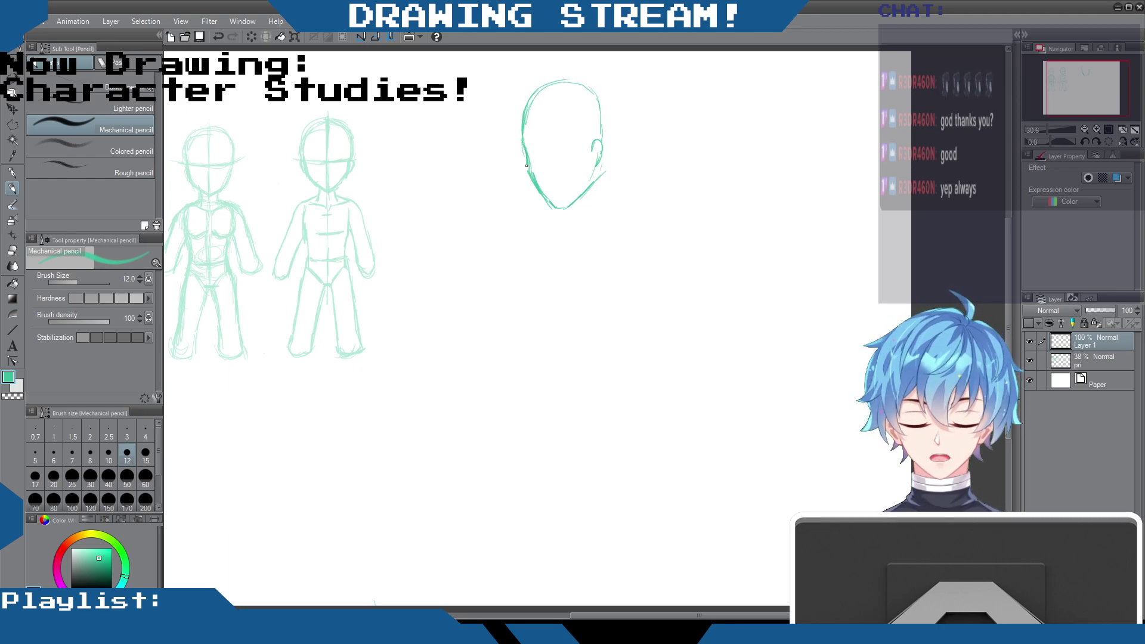
Step: Add the eye line and vertical centre line to the new head, and restate its ear and skull contours
mouse_move(497, 154)
left_mouse_down()
mouse_move(613, 138)
mouse_move(594, 162)
left_mouse_up()
left_click_drag(601, 142, 580, 202)
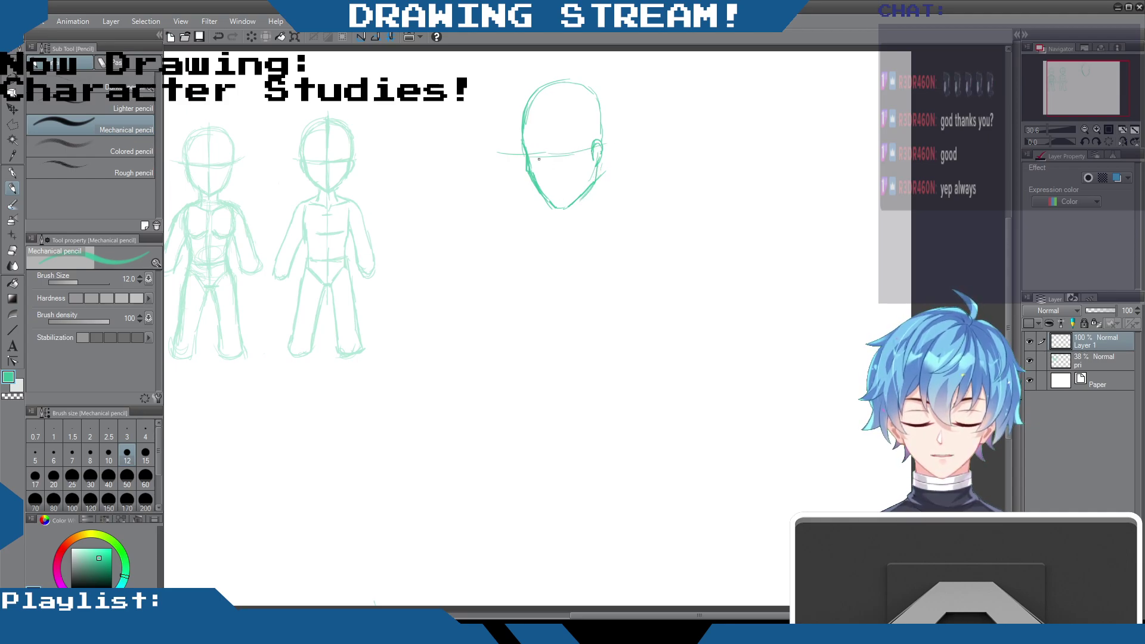
left_click_drag(499, 154, 524, 154)
mouse_move(575, 85)
left_mouse_down()
mouse_move(596, 96)
mouse_move(603, 137)
left_mouse_up()
left_click_drag(535, 95, 513, 157)
left_click_drag(527, 103, 518, 156)
mouse_move(533, 93)
left_mouse_down()
mouse_move(519, 143)
mouse_move(563, 84)
mouse_move(549, 122)
mouse_move(556, 205)
left_mouse_up()
left_click_drag(549, 156, 563, 216)
Step: Sketch the neck below the new head, with shoulder slopes spreading from its base
left_click_drag(597, 174, 603, 242)
left_click_drag(596, 195, 608, 241)
mouse_move(596, 207)
left_mouse_down()
mouse_move(610, 241)
mouse_move(622, 235)
left_mouse_up()
left_click_drag(559, 210, 584, 187)
mouse_move(555, 222)
left_mouse_down()
mouse_move(560, 239)
mouse_move(530, 238)
left_mouse_up()
mouse_move(602, 223)
left_mouse_down()
mouse_move(626, 241)
mouse_move(556, 233)
left_mouse_up()
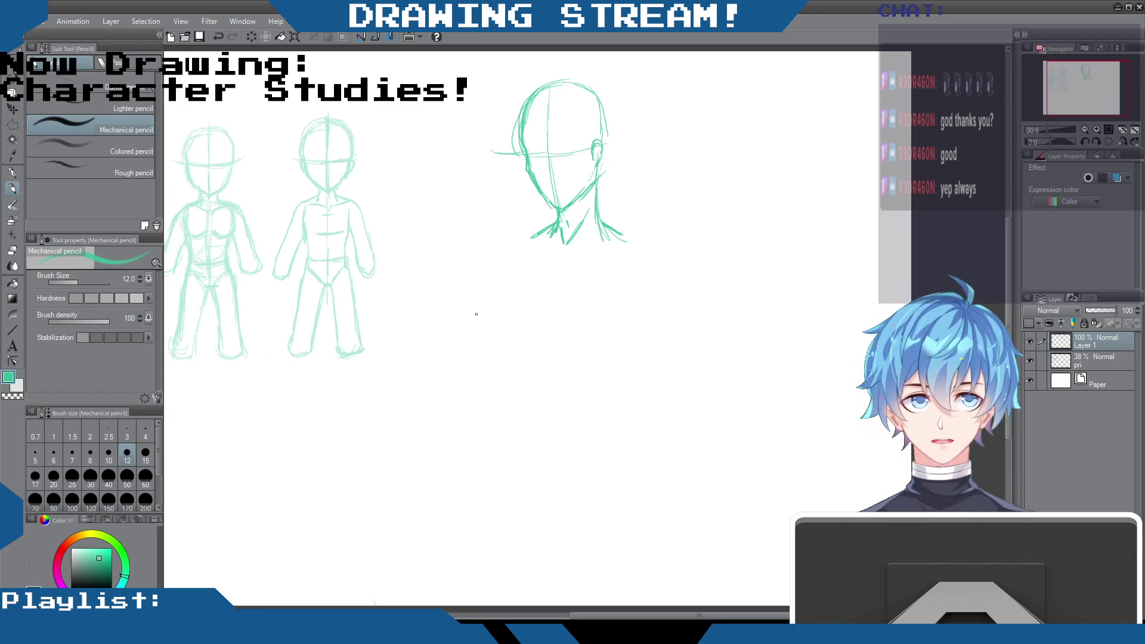
Step: Extend the head's guide lines with a curved eye line past the face and a second centre line, and lengthen the back shoulder slope
mouse_move(478, 143)
left_mouse_down()
mouse_move(522, 157)
mouse_move(598, 141)
left_mouse_up()
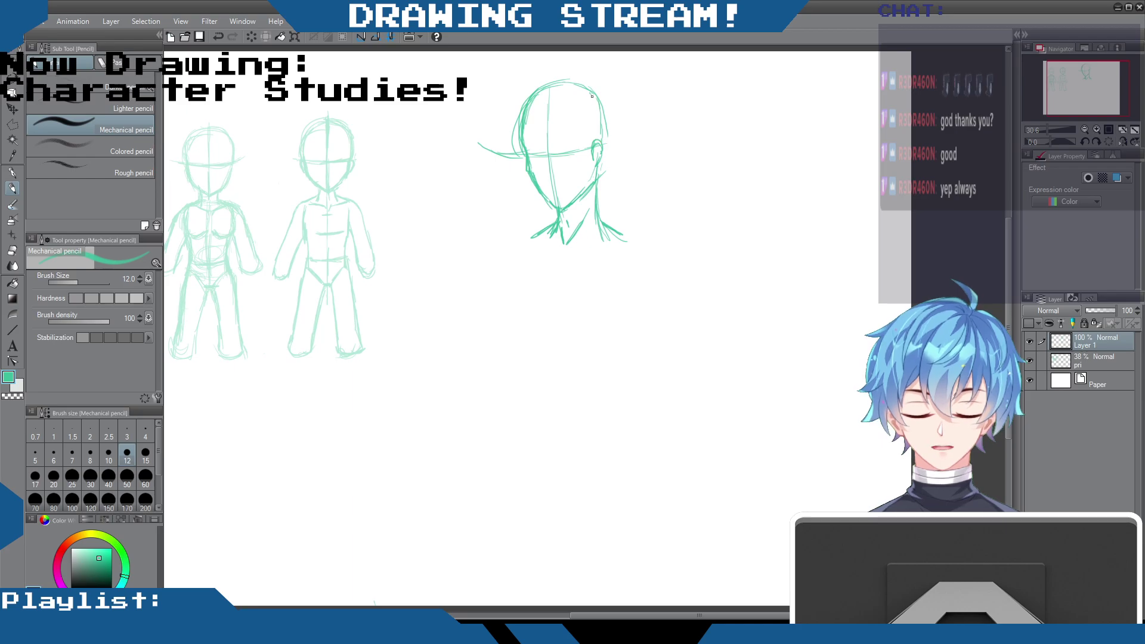
left_click_drag(571, 85, 550, 190)
left_click_drag(607, 231, 637, 242)
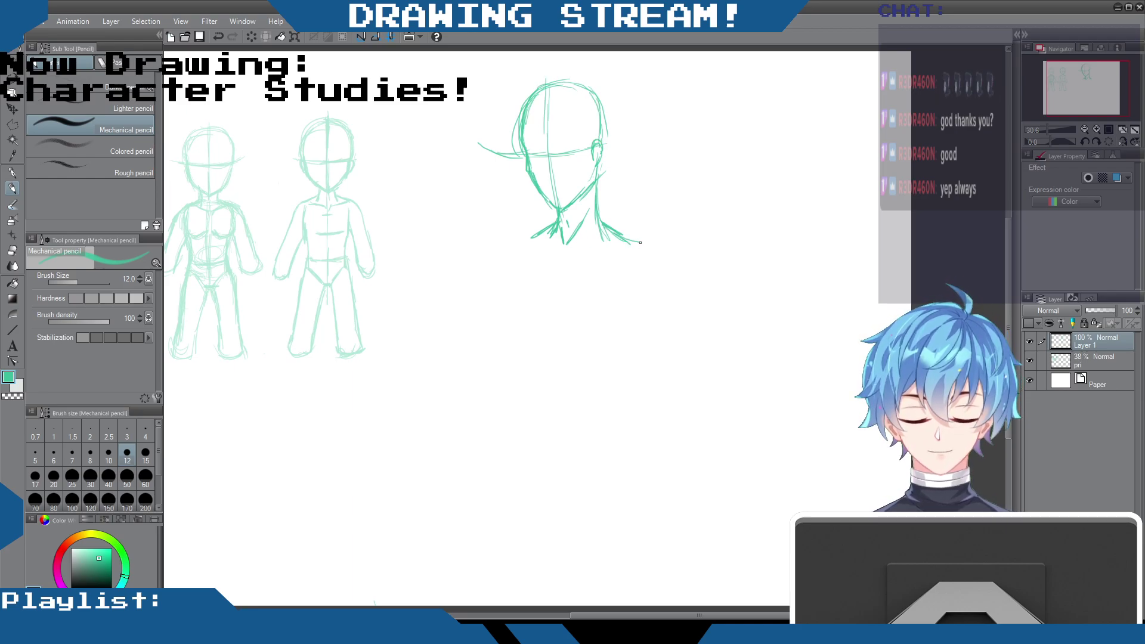
Step: Draw the V-shaped collar lines closing the base of the neck, undoing and retrying strokes until they fit
mouse_move(550, 227)
left_mouse_down()
mouse_move(535, 244)
mouse_move(567, 264)
mouse_move(559, 255)
mouse_move(610, 244)
left_mouse_up()
key("ctrl+z")
key("ctrl+z")
key("ctrl+z")
left_click_drag(527, 244, 557, 254)
key("ctrl+z")
key("ctrl+z")
mouse_move(529, 242)
left_mouse_down()
mouse_move(567, 258)
mouse_move(617, 244)
mouse_move(565, 264)
mouse_move(527, 243)
mouse_move(562, 260)
left_mouse_up()
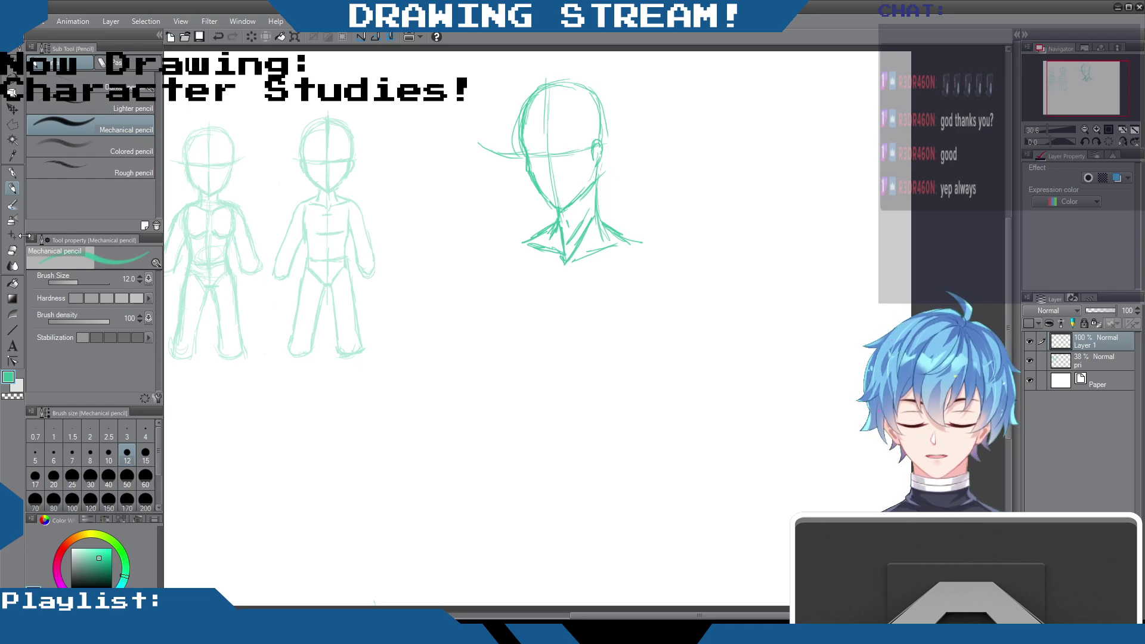
Step: Erase stray strokes around the chin and neck, and redraw the jaw edge below the ear and the collar line
left_click(13, 253)
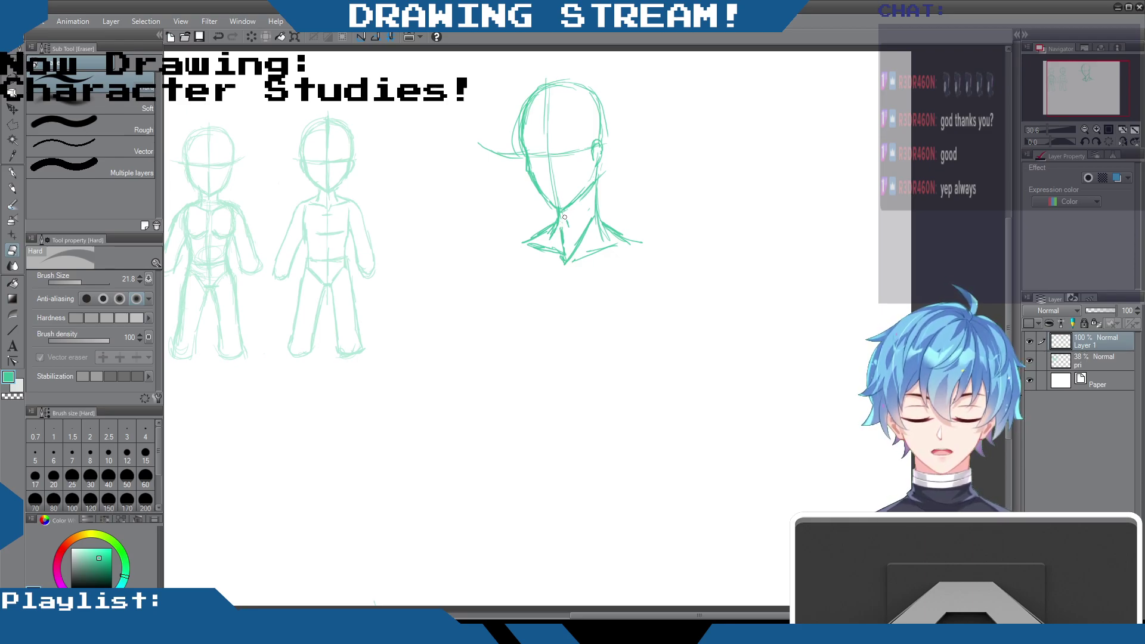
left_click(12, 188)
left_click_drag(597, 161, 595, 181)
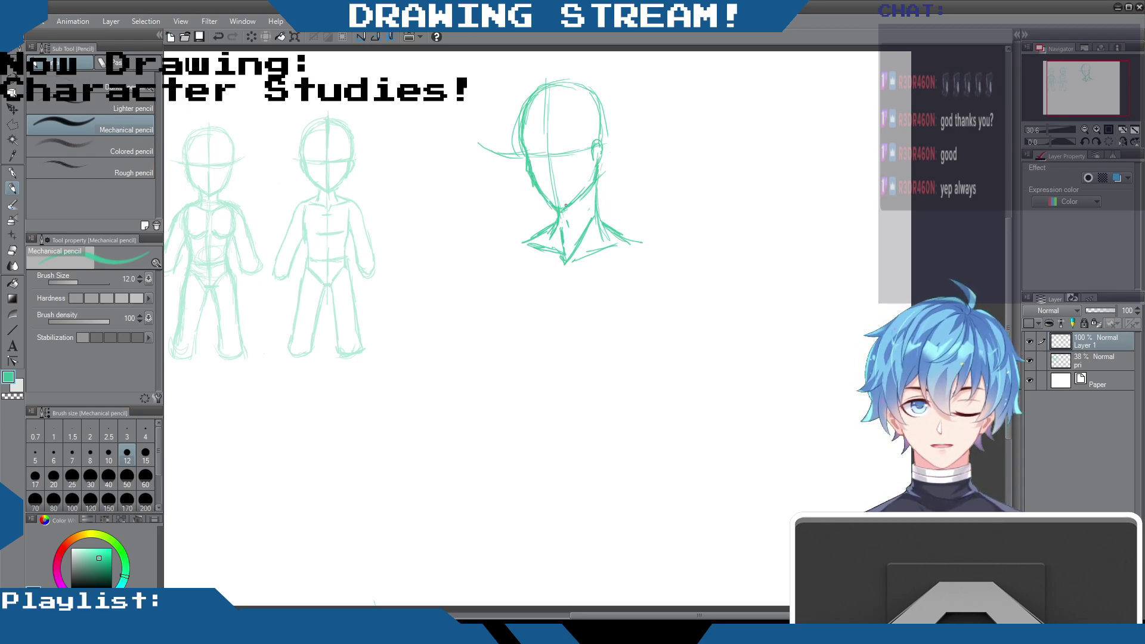
left_click(12, 250)
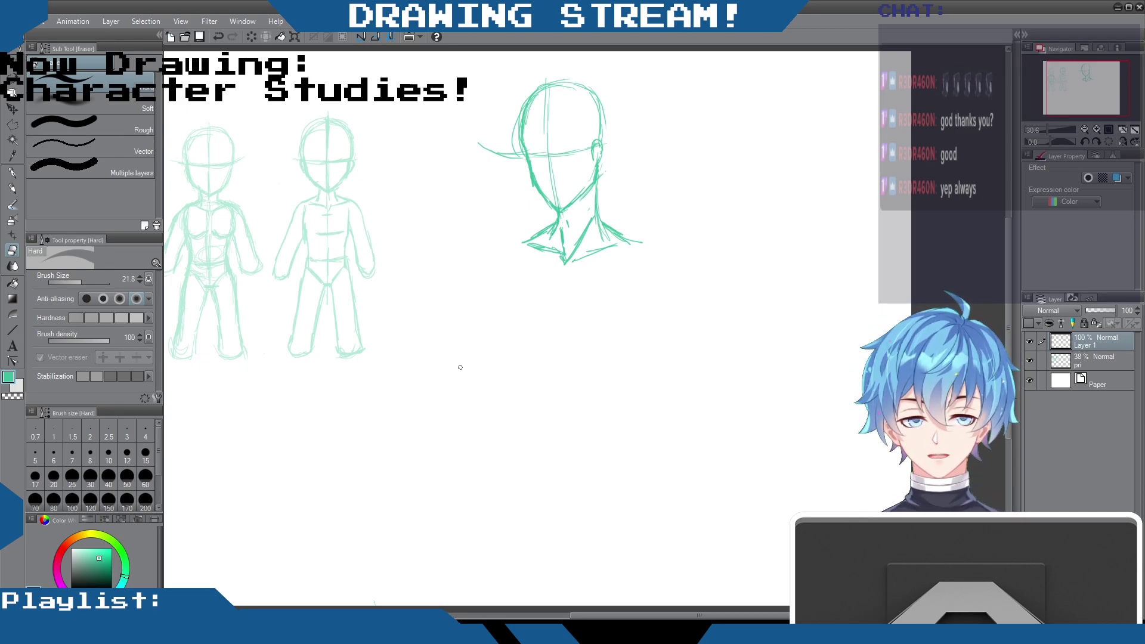
mouse_move(556, 225)
left_mouse_down()
mouse_move(565, 258)
mouse_move(559, 228)
left_mouse_up()
key("p")
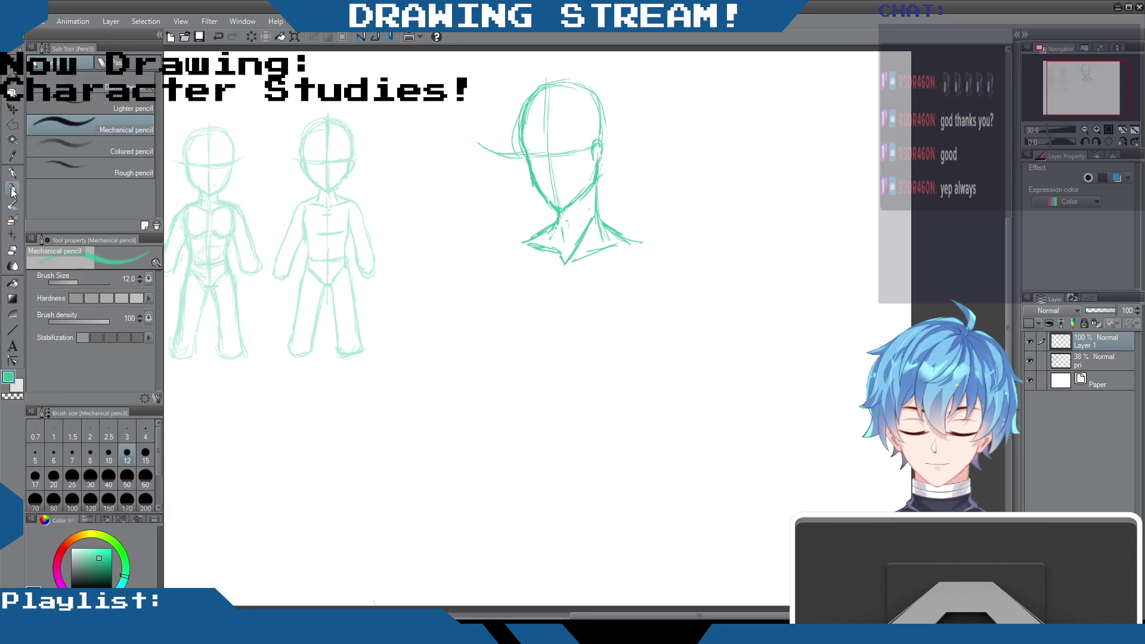
mouse_move(561, 228)
left_mouse_down()
mouse_move(623, 244)
mouse_move(593, 251)
mouse_move(610, 249)
left_mouse_up()
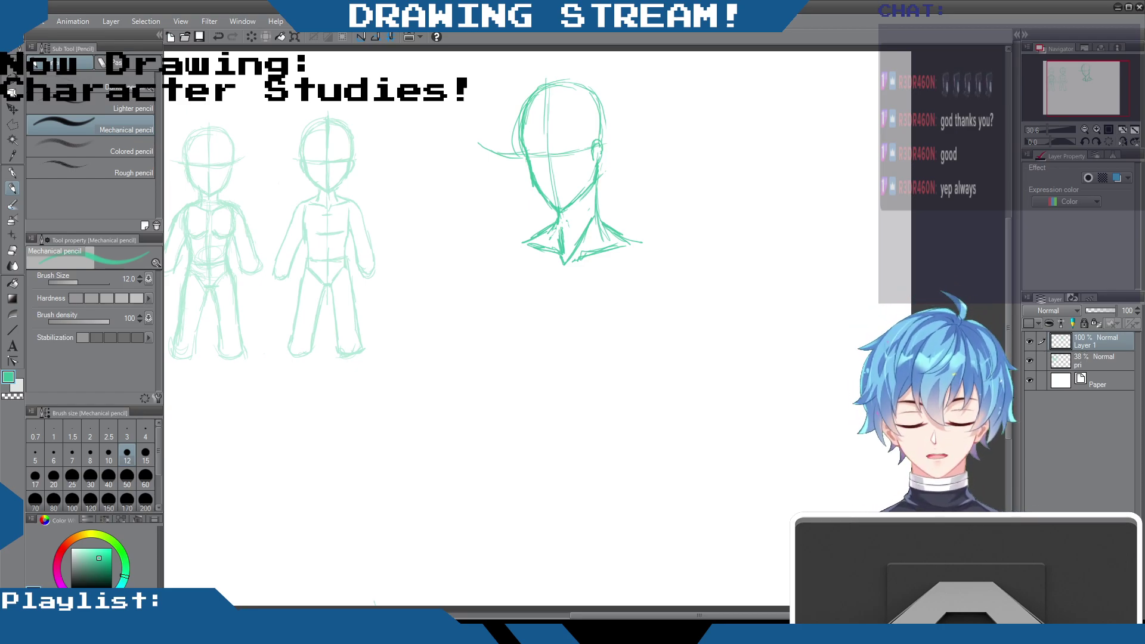
mouse_move(698, 616)
left_mouse_down()
mouse_move(668, 616)
mouse_move(696, 618)
left_mouse_up()
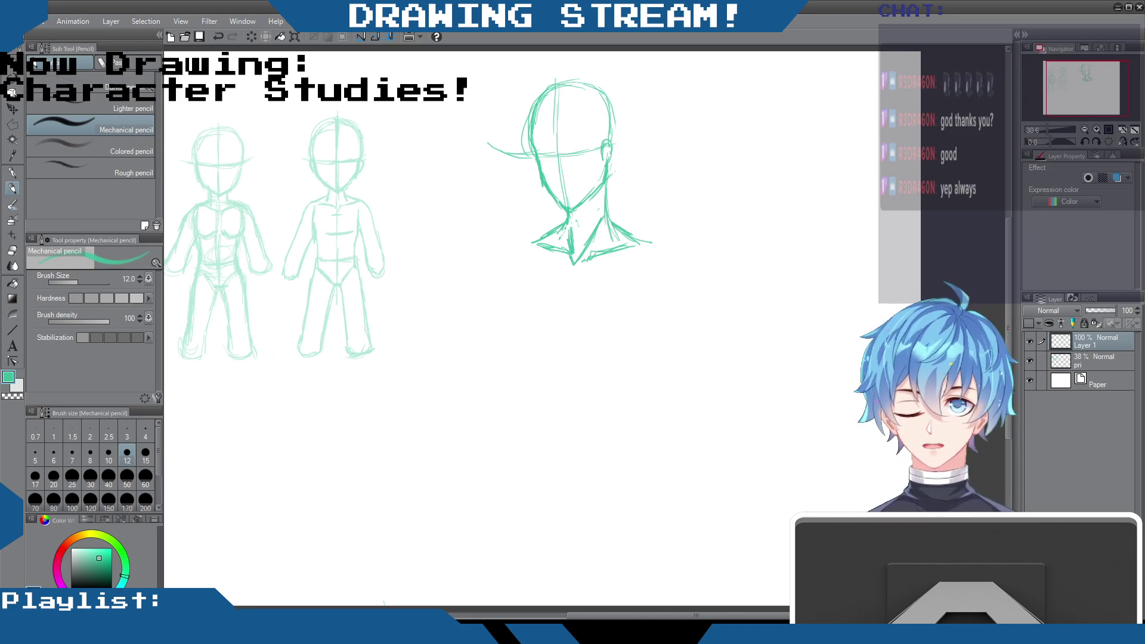
left_click_drag(398, 125, 374, 394)
key("ctrl+z")
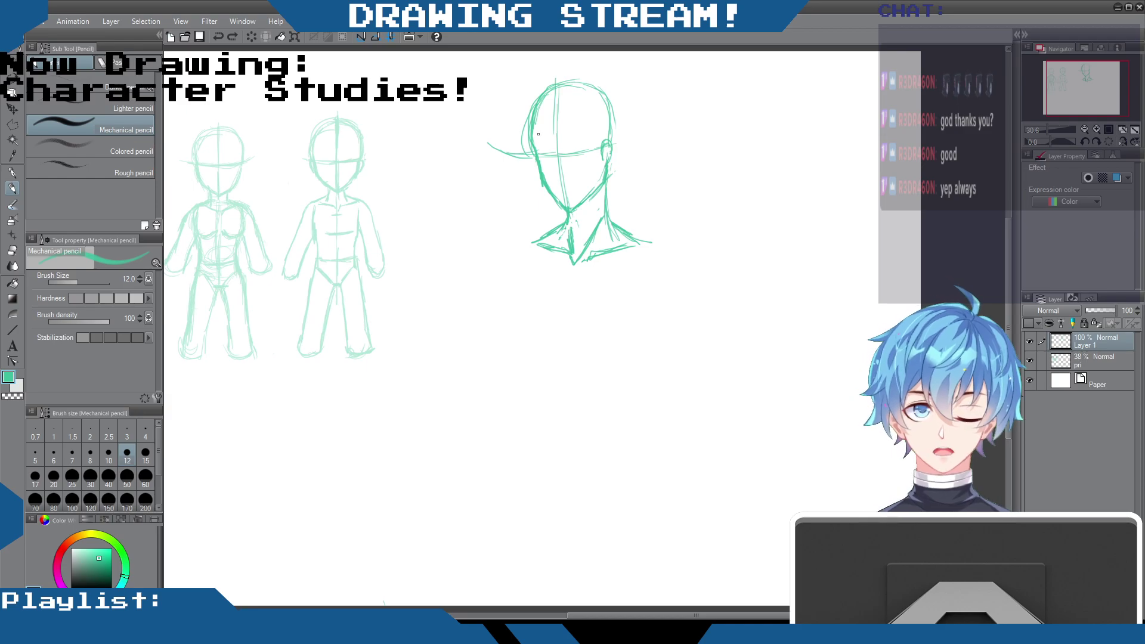
Step: Rotate the head sketch by -0.3 degrees and reinforce its ear and neck lines
mouse_move(535, 155)
left_mouse_down()
mouse_move(601, 149)
mouse_move(608, 170)
left_mouse_up()
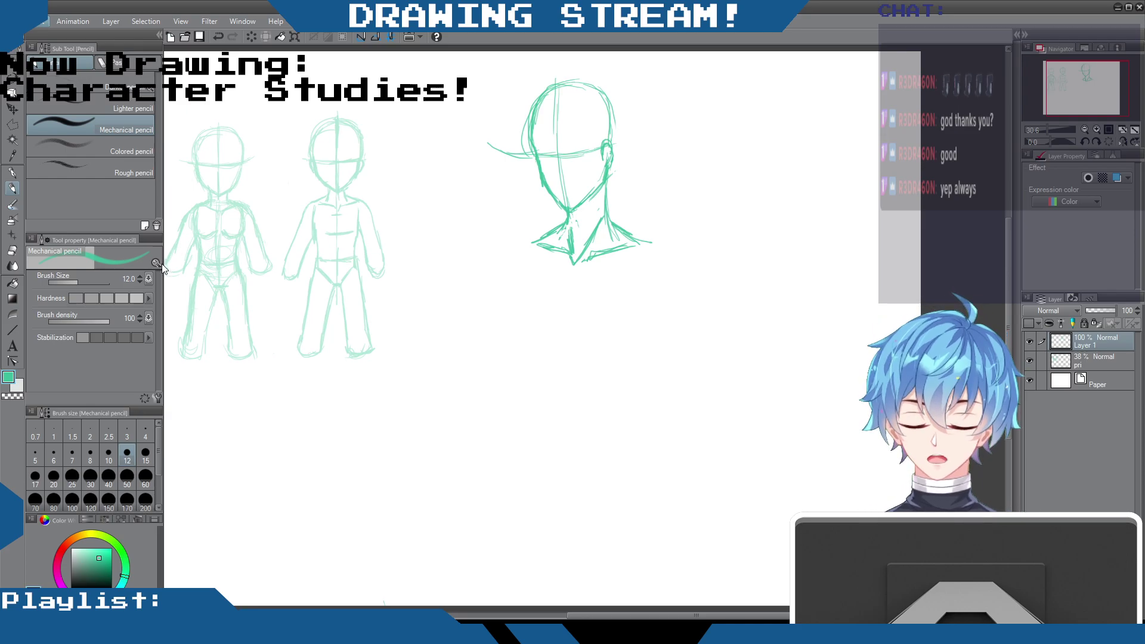
key("ctrl+t")
mouse_move(697, 90)
left_mouse_down()
mouse_move(721, 100)
mouse_move(691, 89)
left_mouse_up()
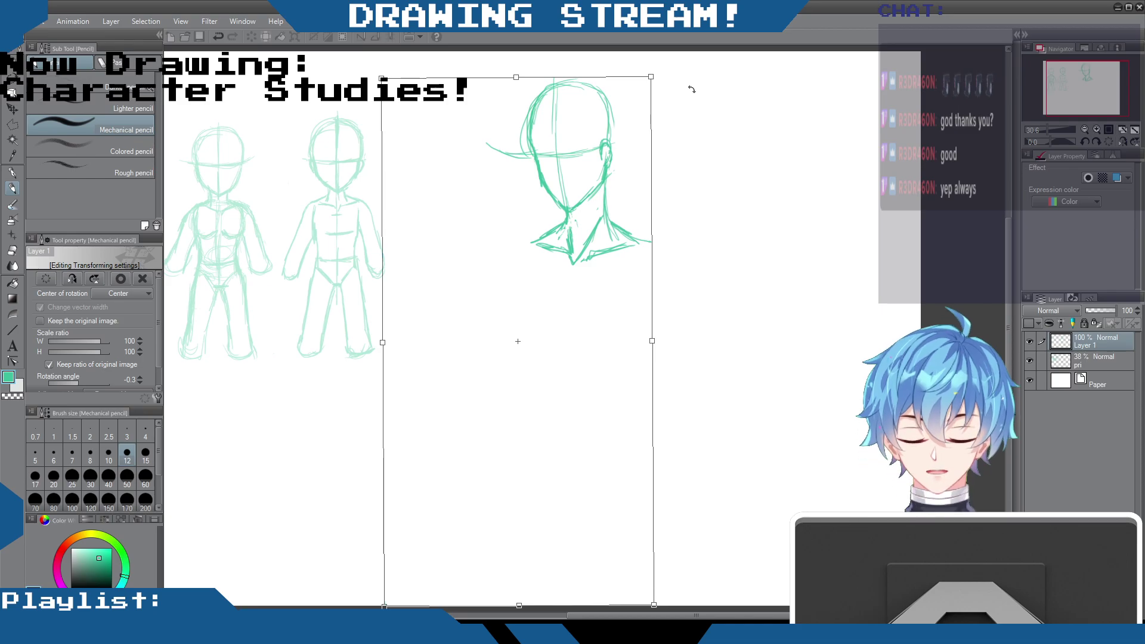
key("Return")
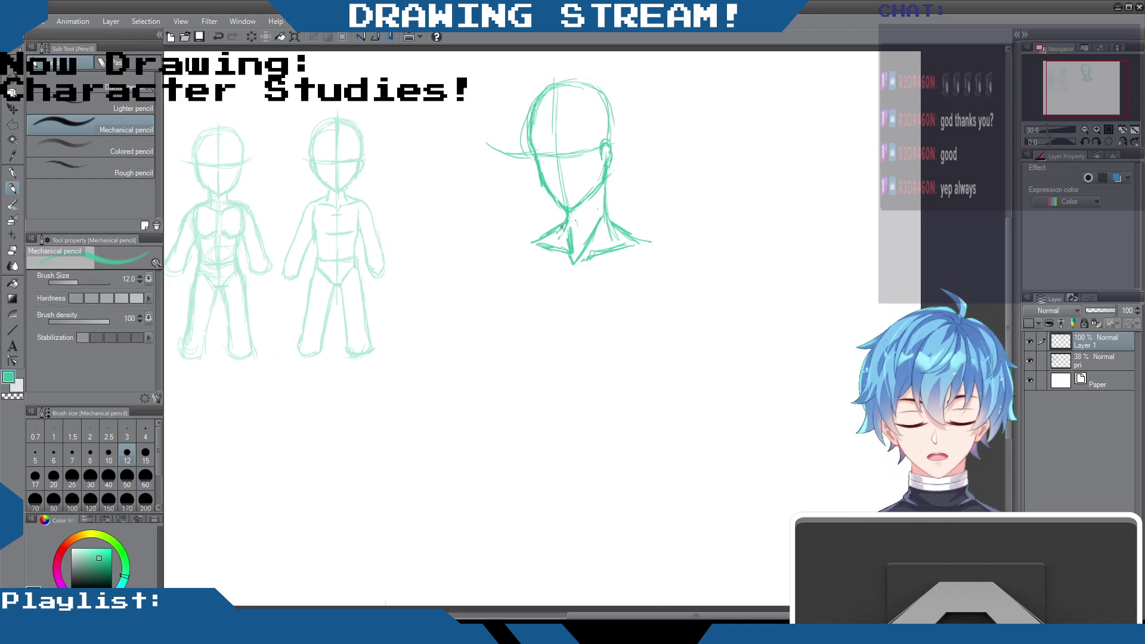
mouse_move(587, 258)
left_mouse_down()
mouse_move(655, 241)
mouse_move(611, 225)
mouse_move(607, 193)
mouse_move(610, 218)
left_mouse_up()
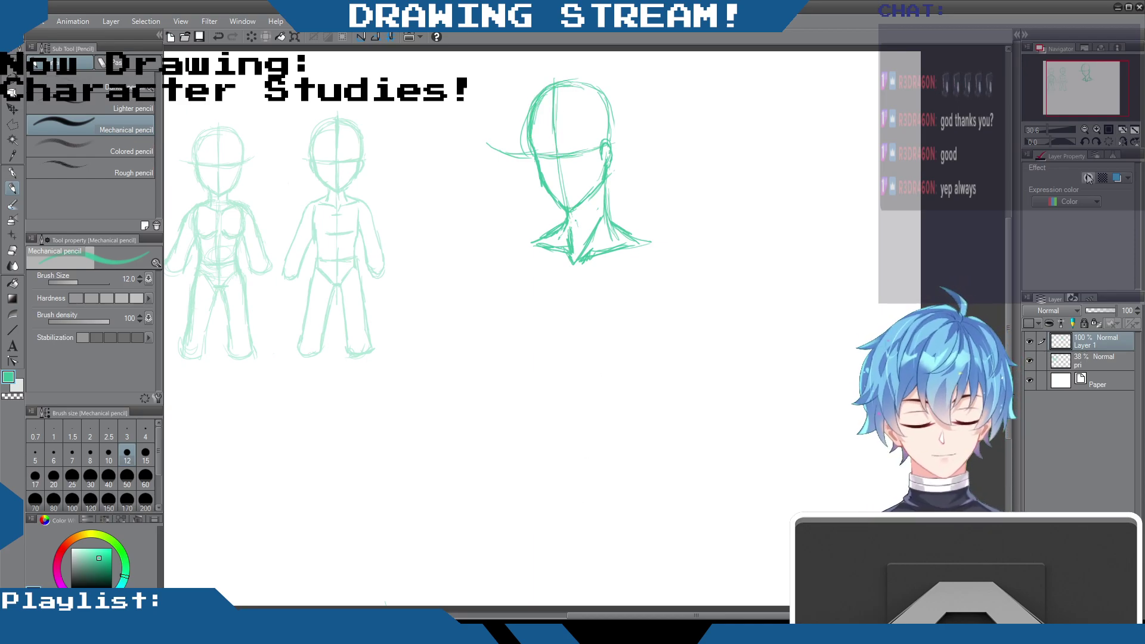
Step: Reduce Layer 1 to 35% opacity and merge it down into the pri layer, with a new empty layer above
left_click_drag(1106, 315, 1091, 314)
key("ctrl+shift+n")
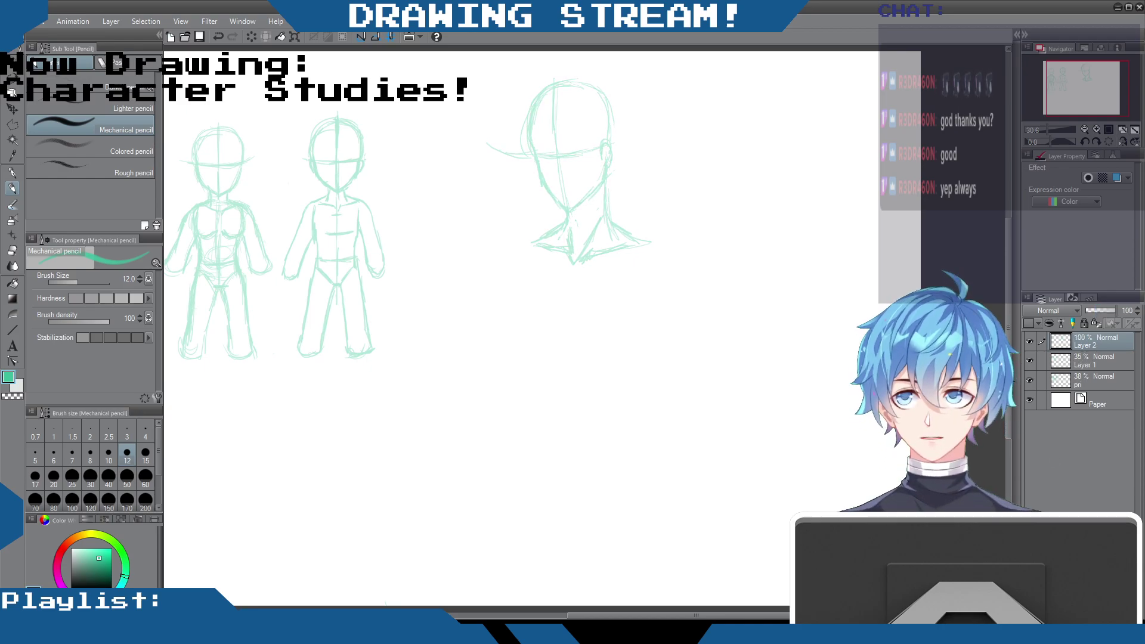
left_click(1094, 360)
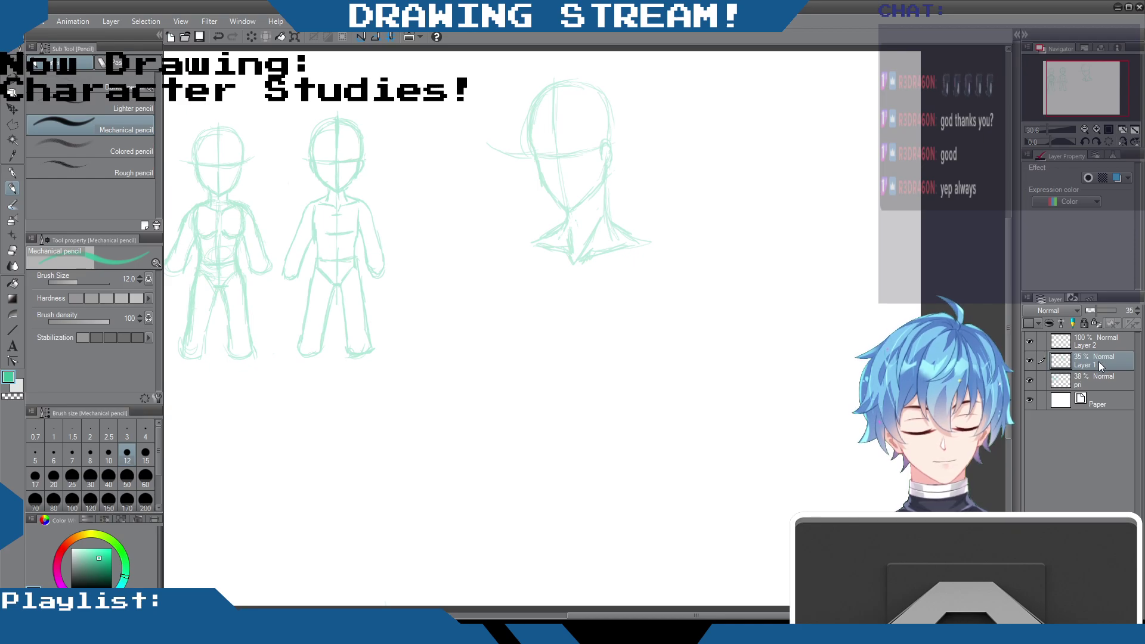
key("ctrl+e")
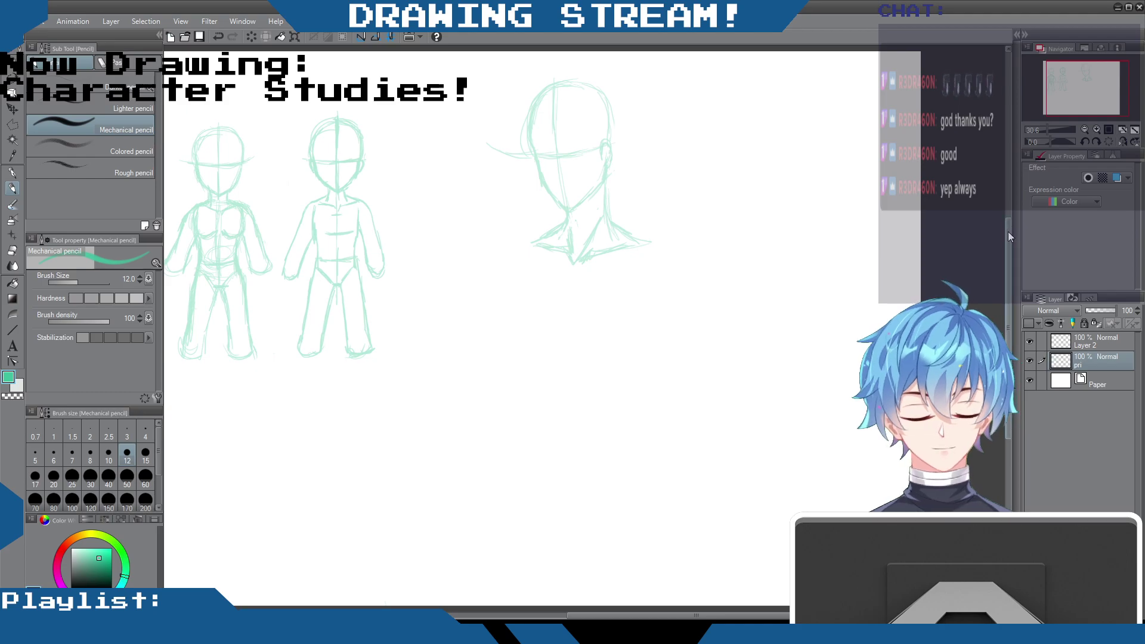
Step: Trace the cheek, jaw and ear of the faded head with darker pencil lines
scroll(524, 268, "up", 3)
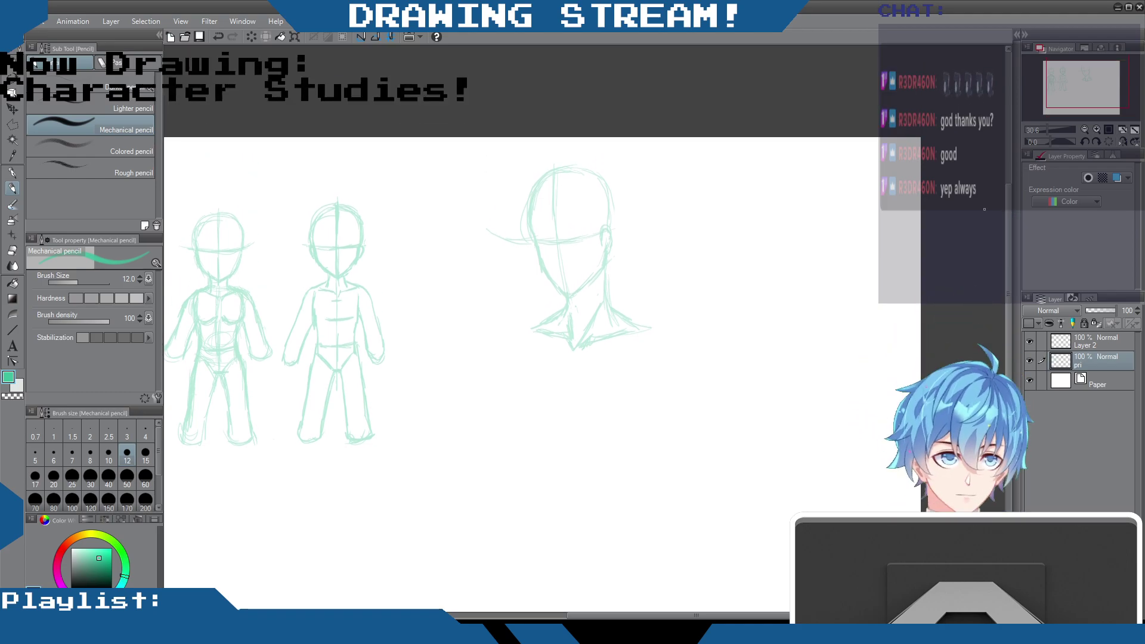
scroll(575, 228, "down", 1)
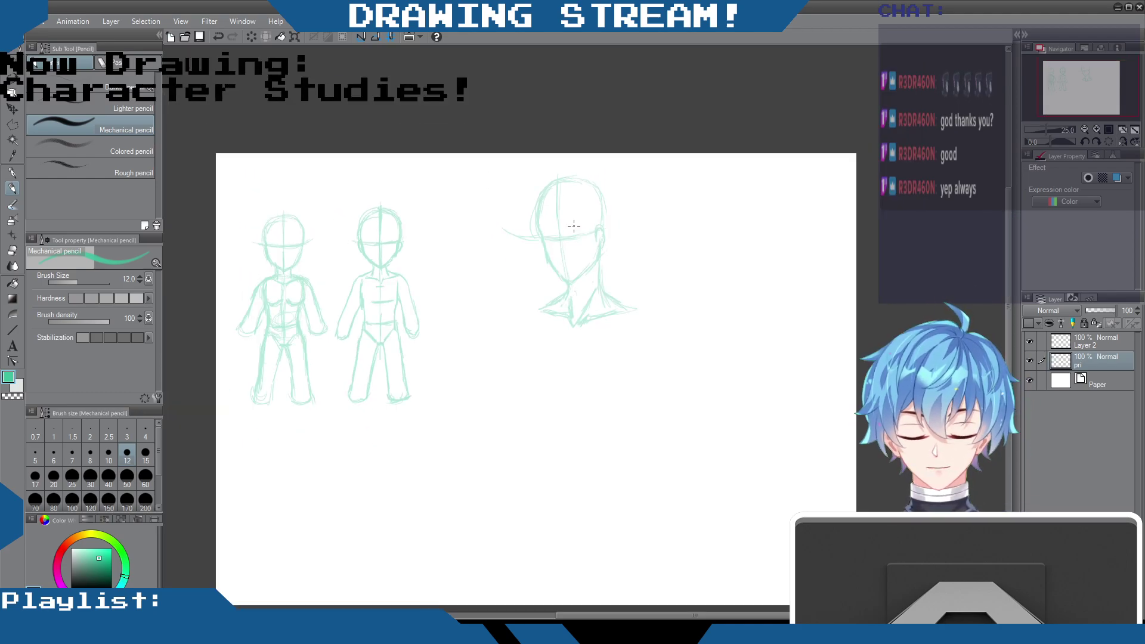
scroll(575, 227, "up", 2)
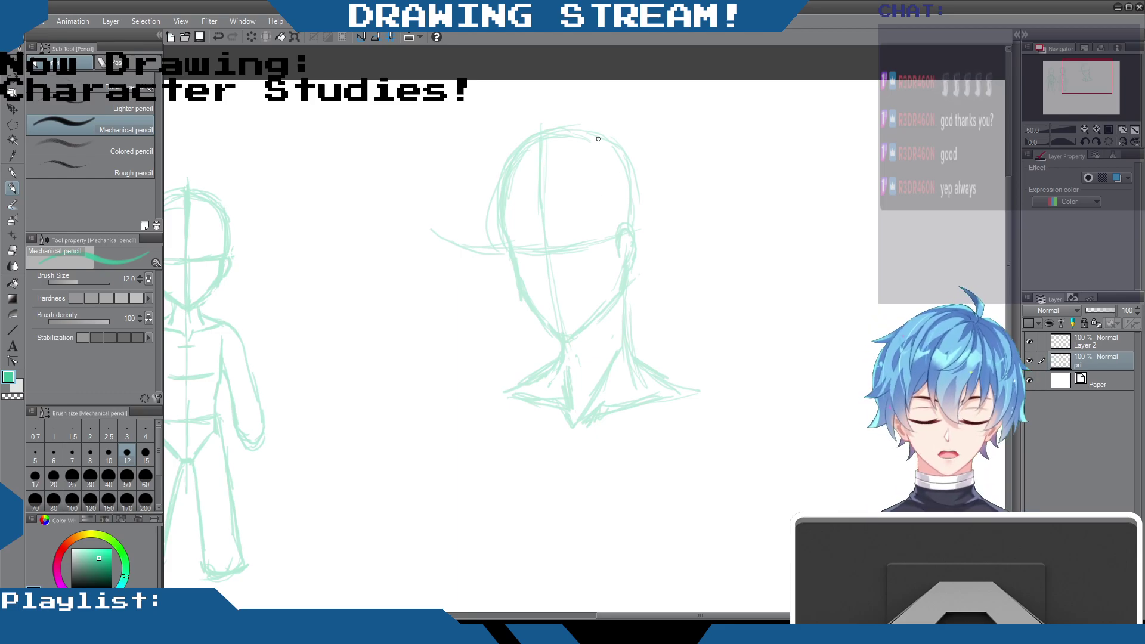
left_click_drag(564, 241, 579, 232)
mouse_move(502, 238)
left_mouse_down()
mouse_move(524, 298)
mouse_move(557, 334)
mouse_move(546, 321)
mouse_move(590, 329)
mouse_move(623, 284)
mouse_move(617, 293)
mouse_move(635, 248)
left_mouse_up()
Step: Sketch the upper and lower eyelids of both eyes along the eye line
mouse_move(571, 234)
left_mouse_down()
mouse_move(596, 239)
mouse_move(561, 241)
left_mouse_up()
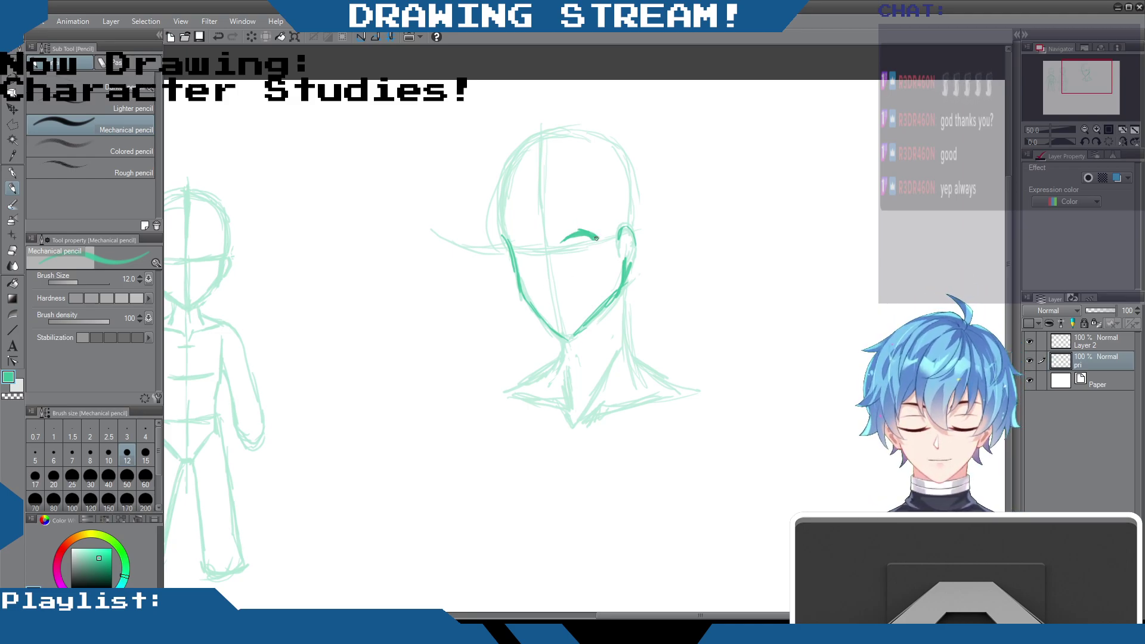
mouse_move(570, 253)
left_mouse_down()
mouse_move(584, 255)
mouse_move(532, 240)
left_mouse_up()
mouse_move(533, 239)
left_mouse_down()
mouse_move(516, 242)
mouse_move(539, 261)
left_mouse_up()
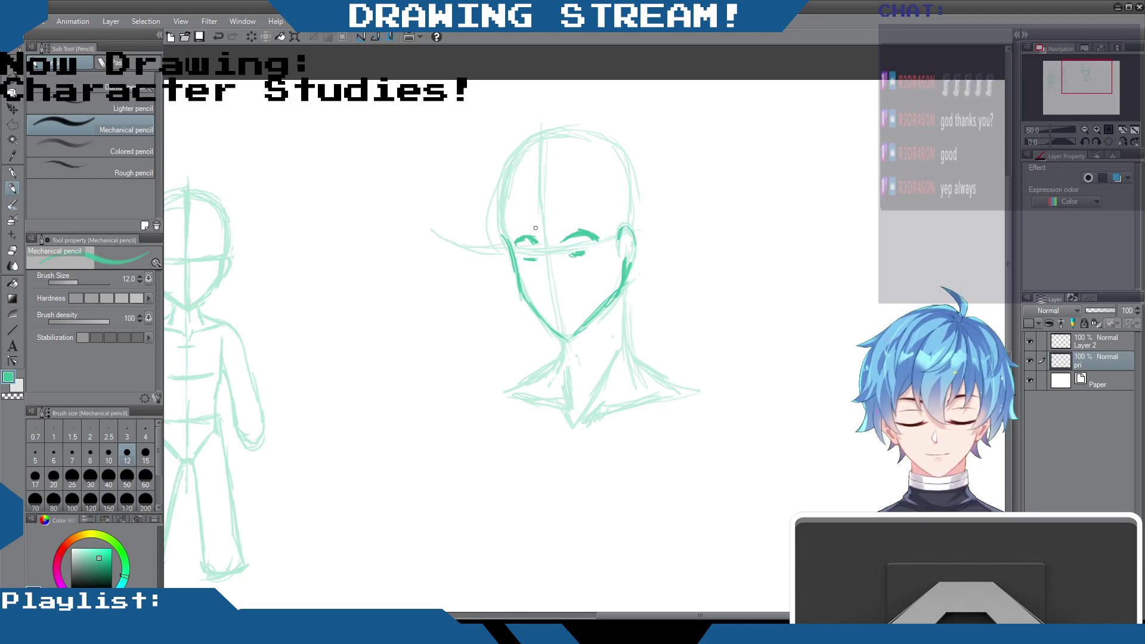
Step: Sketch the eyebrows, nose and a short mouth with a lower-lip mark, redoing strokes as needed and darkening the nose bridge
mouse_move(535, 224)
left_mouse_down()
mouse_move(512, 225)
mouse_move(597, 220)
mouse_move(580, 220)
mouse_move(591, 219)
mouse_move(544, 265)
mouse_move(549, 305)
mouse_move(568, 304)
left_mouse_up()
key("ctrl+z")
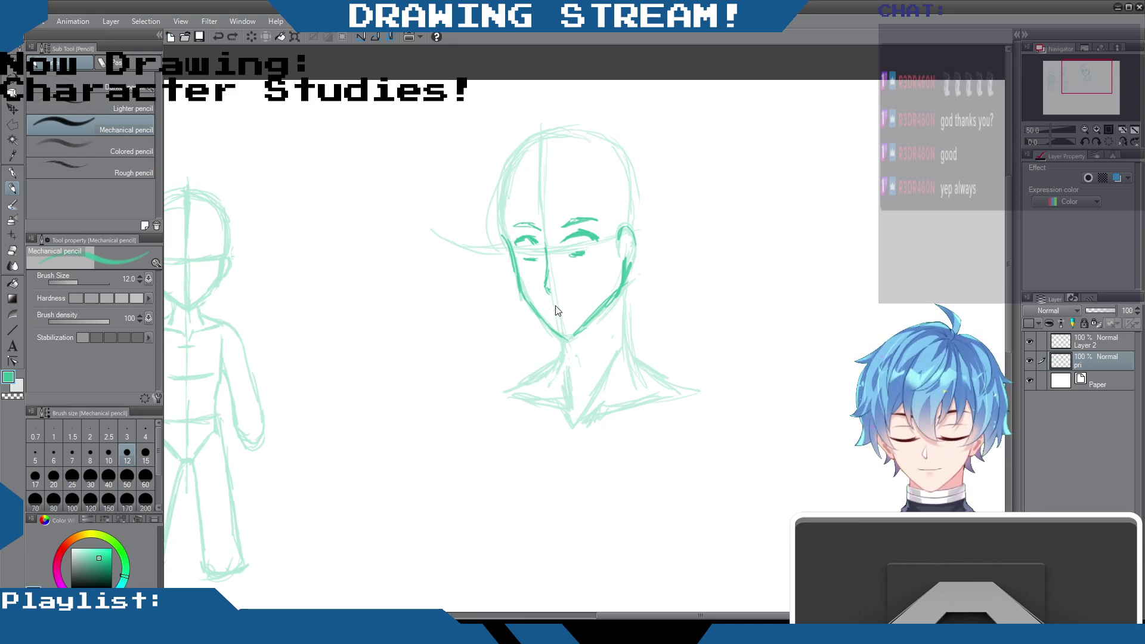
left_click_drag(549, 306, 570, 304)
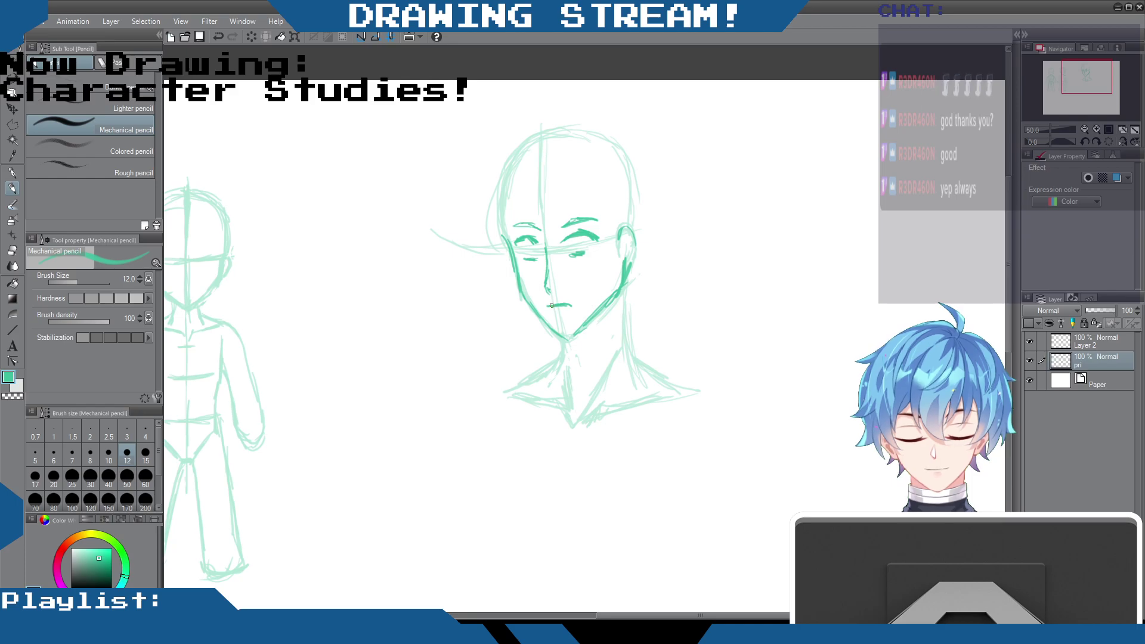
key("ctrl+z")
key("ctrl+z")
mouse_move(549, 306)
left_mouse_down()
mouse_move(574, 302)
mouse_move(565, 310)
left_mouse_up()
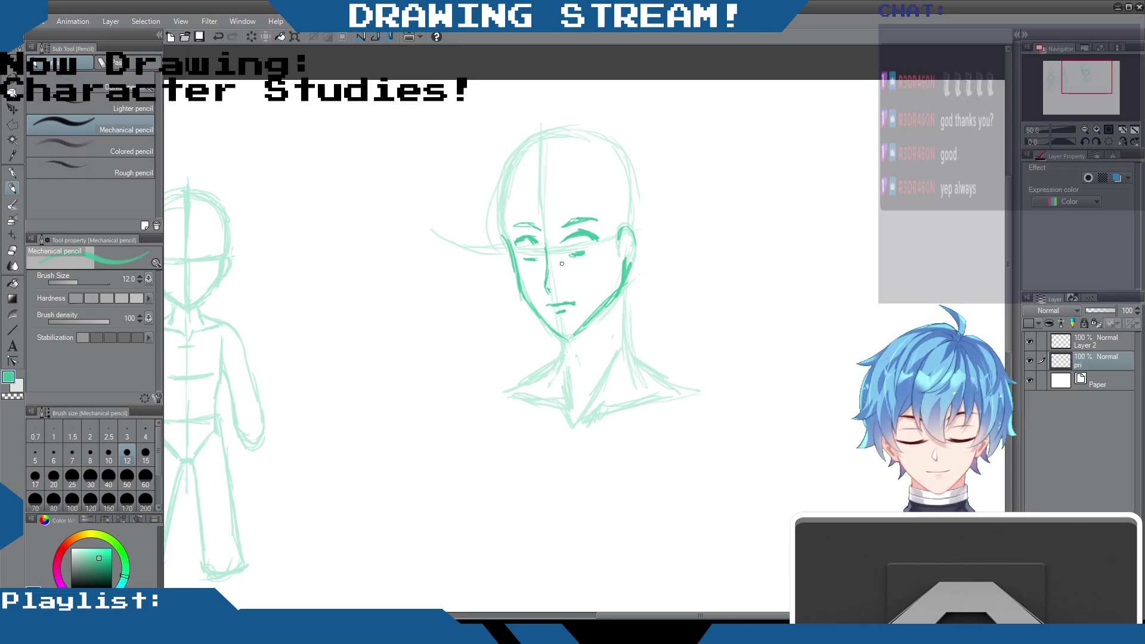
mouse_move(550, 270)
left_mouse_down()
mouse_move(546, 288)
mouse_move(549, 264)
left_mouse_up()
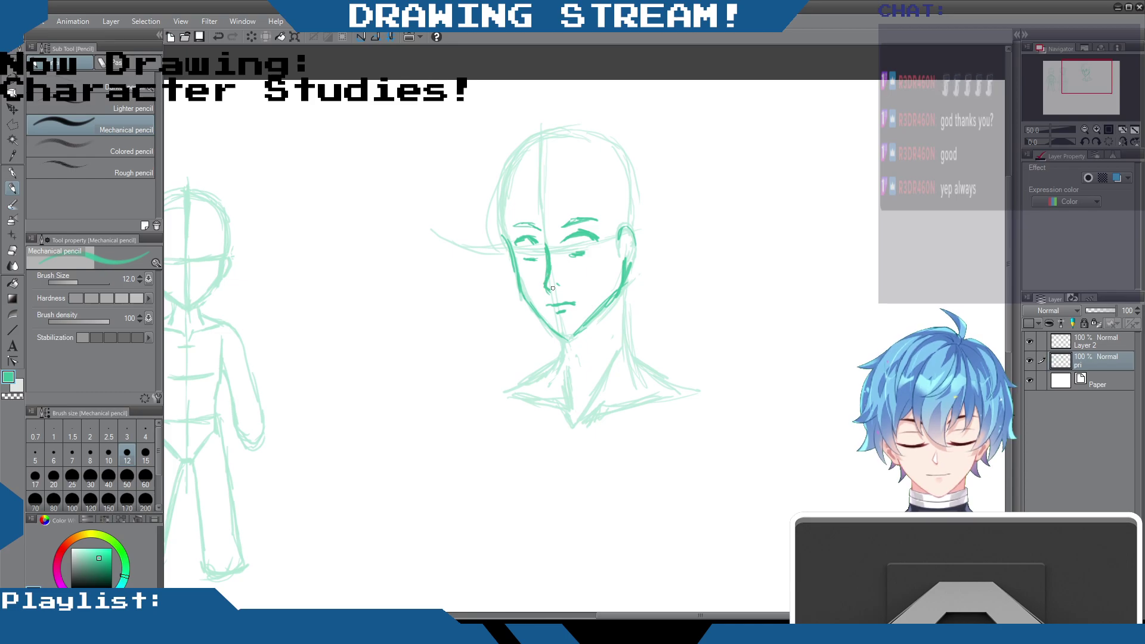
Step: Refine the upper and lower eyelid strokes of both eyes, cleaning up around them with the eraser
mouse_move(523, 256)
left_mouse_down()
mouse_move(580, 231)
mouse_move(563, 242)
mouse_move(601, 240)
mouse_move(571, 256)
left_mouse_up()
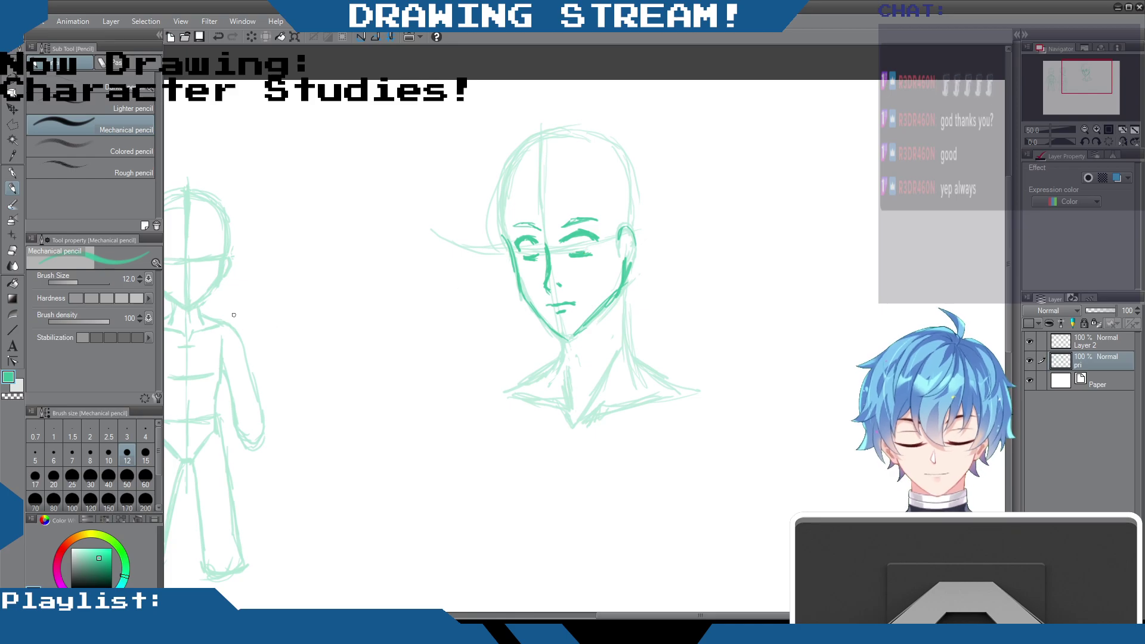
key("e")
mouse_move(527, 250)
left_mouse_down()
mouse_move(576, 227)
mouse_move(588, 249)
left_mouse_up()
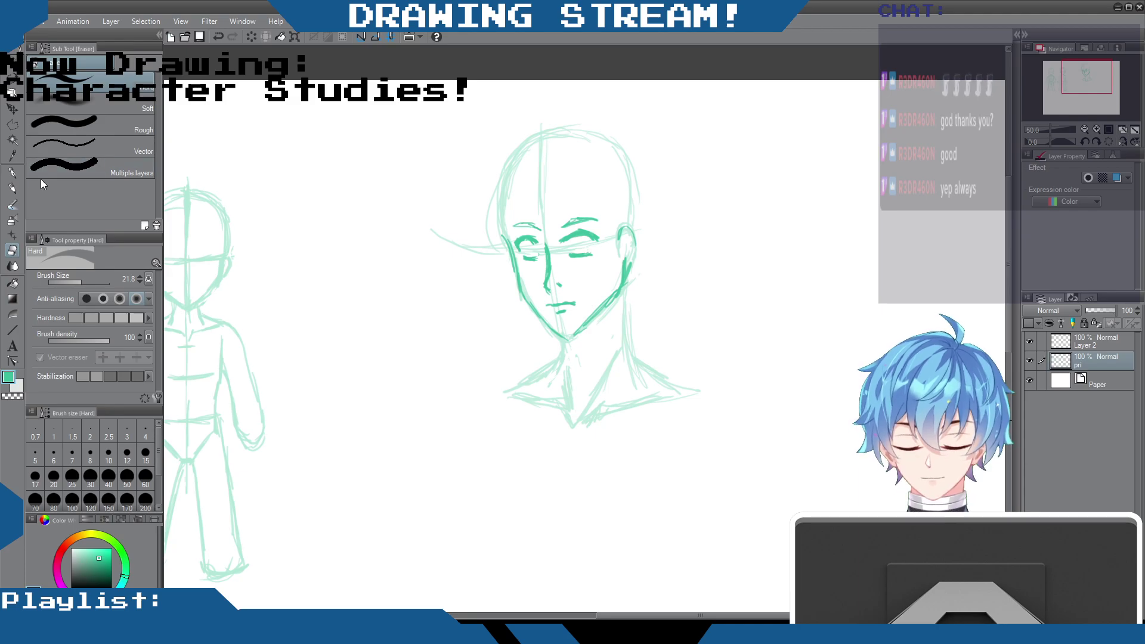
left_click(12, 188)
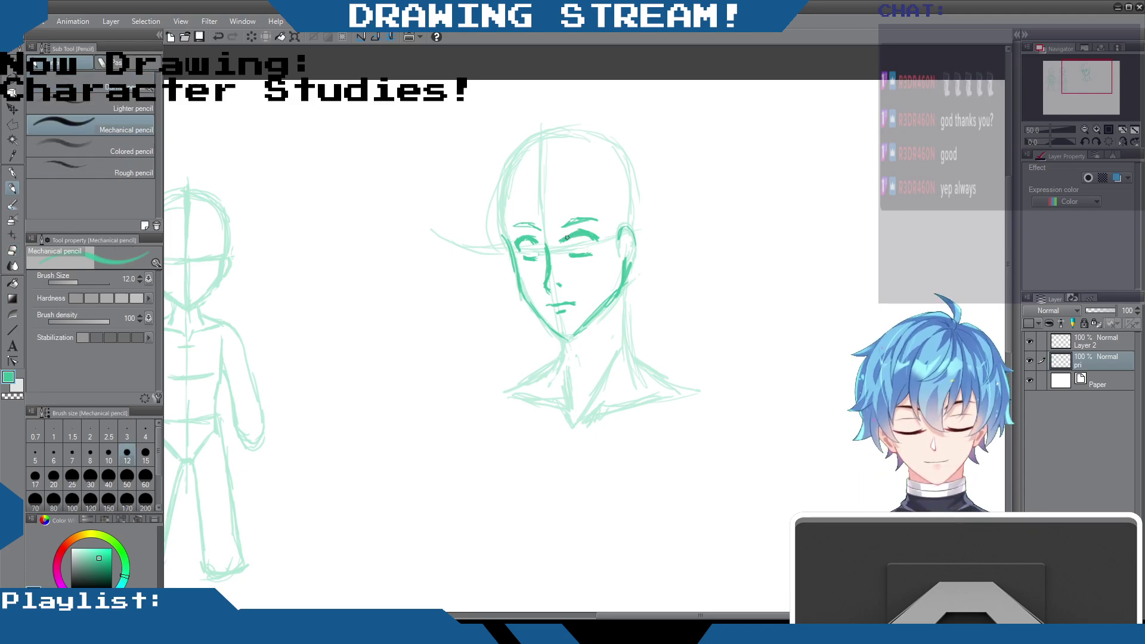
Step: Darken the neck lines below the jaw and touch up the nose, lower lip and brow, checking the face in a mirrored view
mouse_move(564, 341)
left_mouse_down()
mouse_move(556, 373)
mouse_move(563, 346)
mouse_move(521, 380)
left_mouse_up()
mouse_move(624, 285)
left_mouse_down()
mouse_move(627, 361)
mouse_move(643, 365)
left_mouse_up()
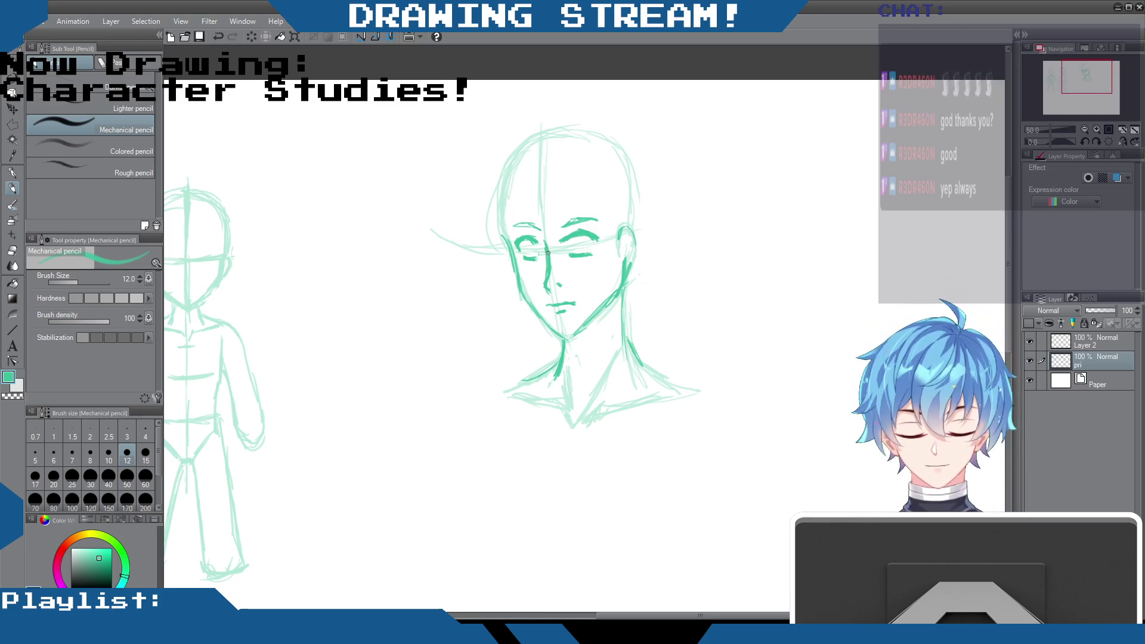
left_click_drag(546, 284, 547, 293)
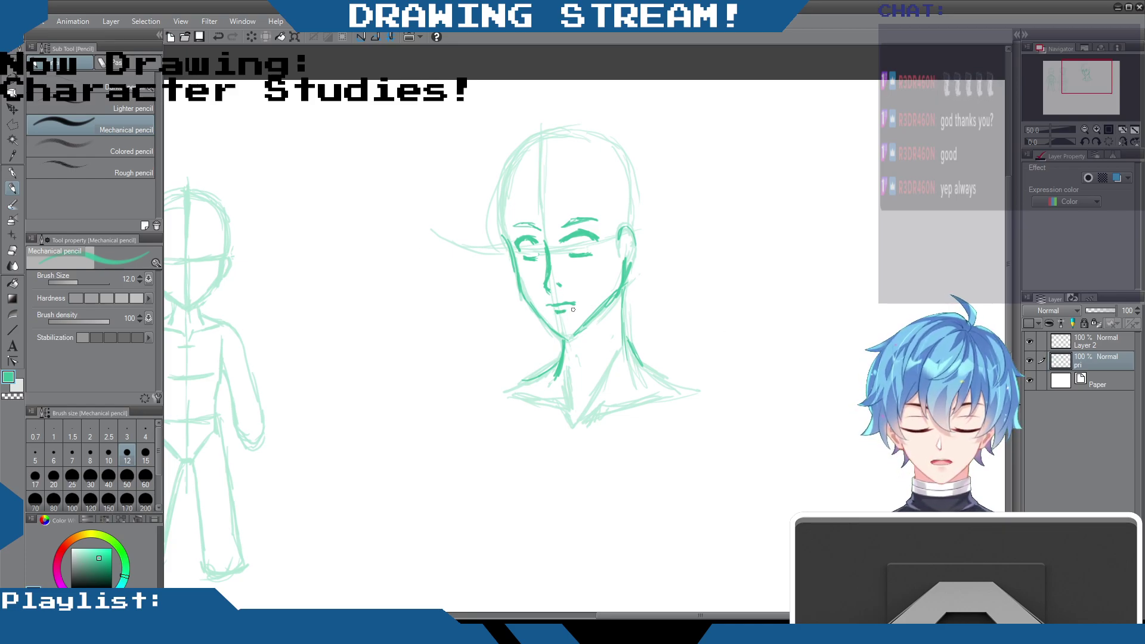
left_click_drag(557, 311, 565, 312)
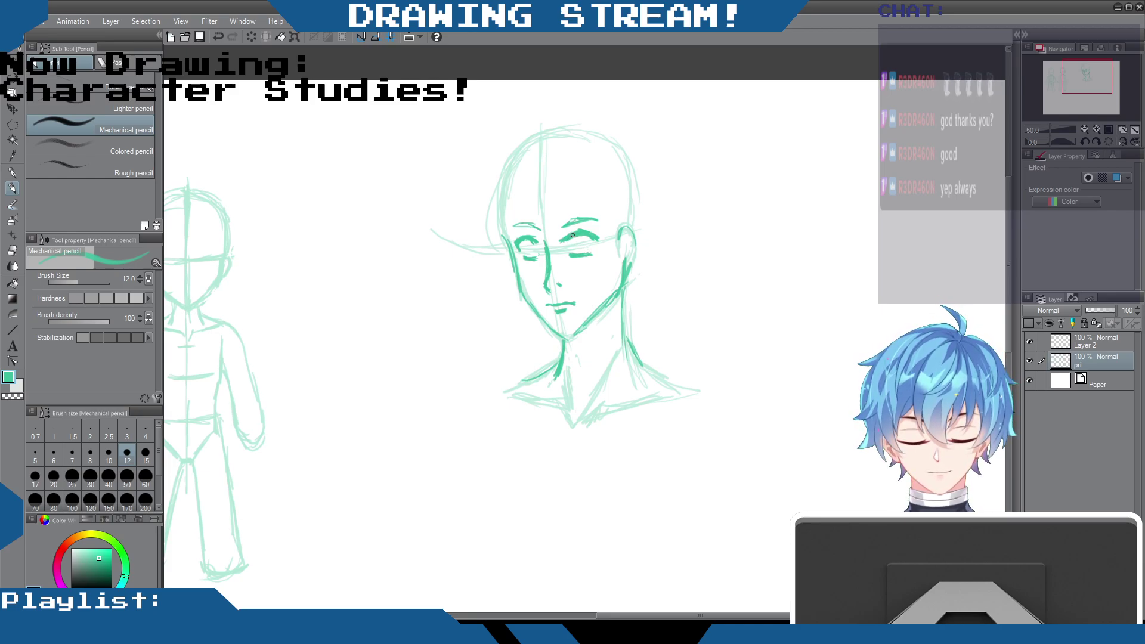
left_click_drag(515, 226, 530, 227)
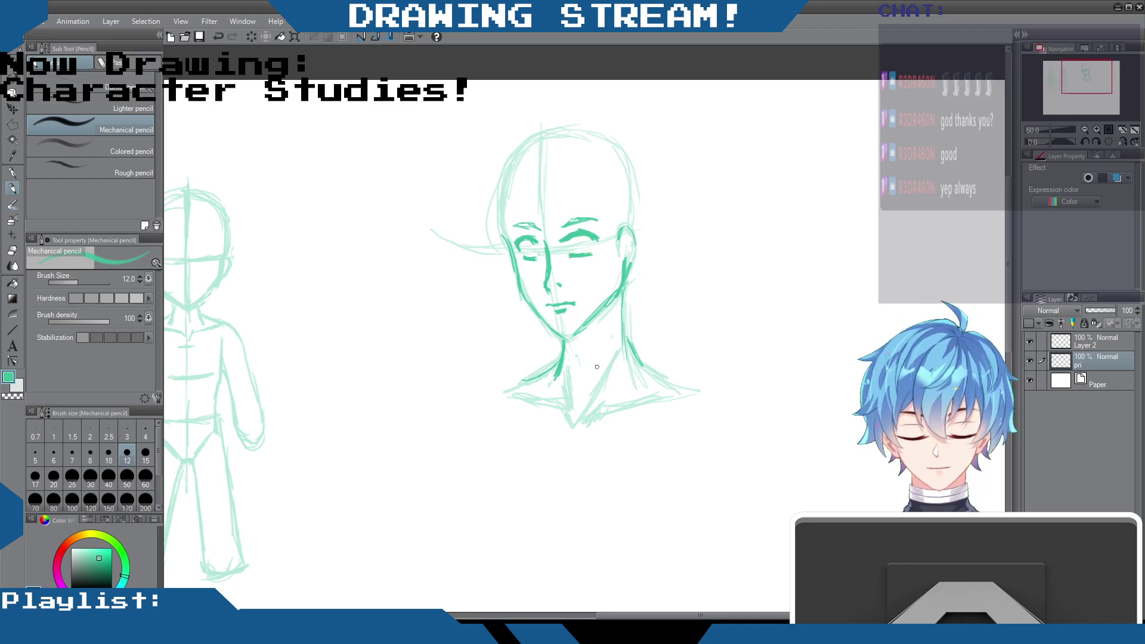
left_click(1123, 143)
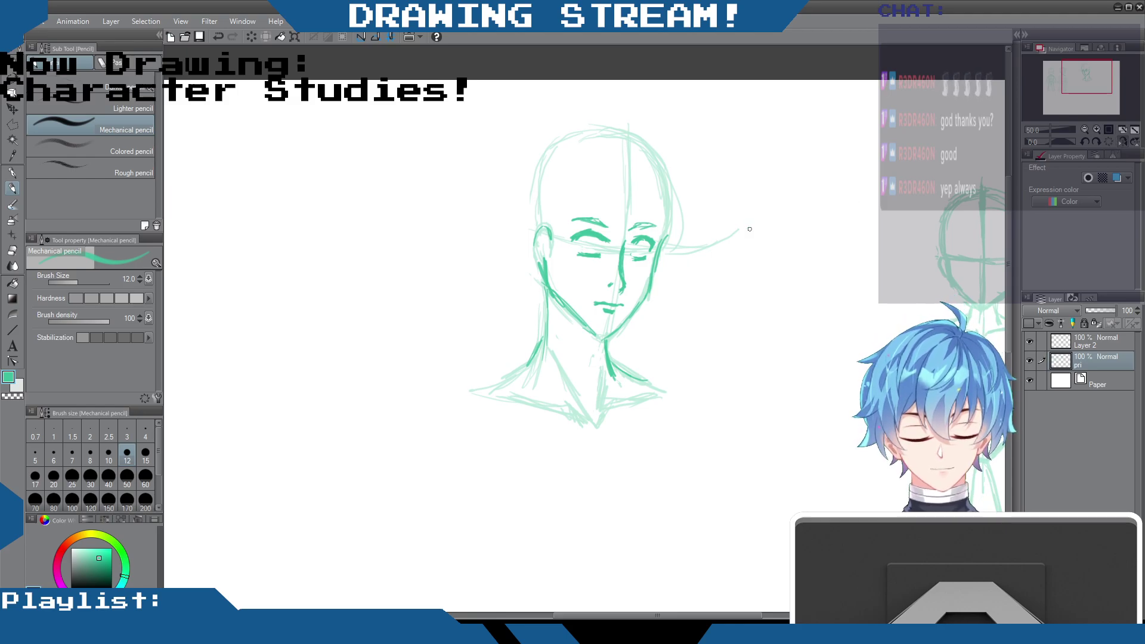
left_click(1123, 143)
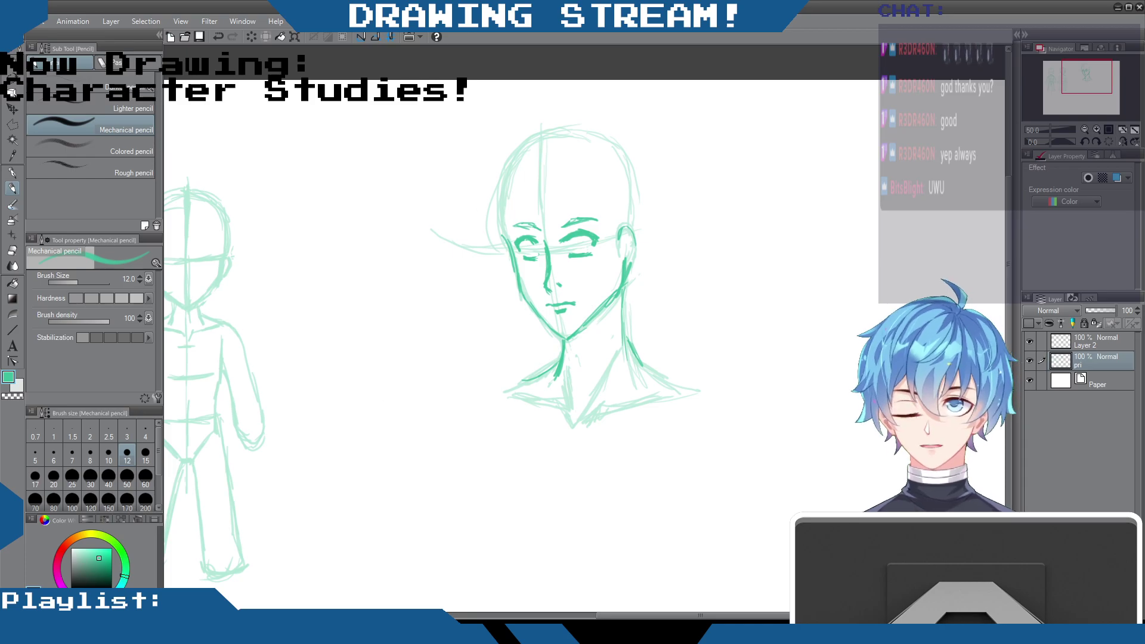
Step: Duplicate the empty Layer 2, rename the copy face, and place it hidden beneath Layer 2, keeping Layer 2 active
left_click(1092, 343)
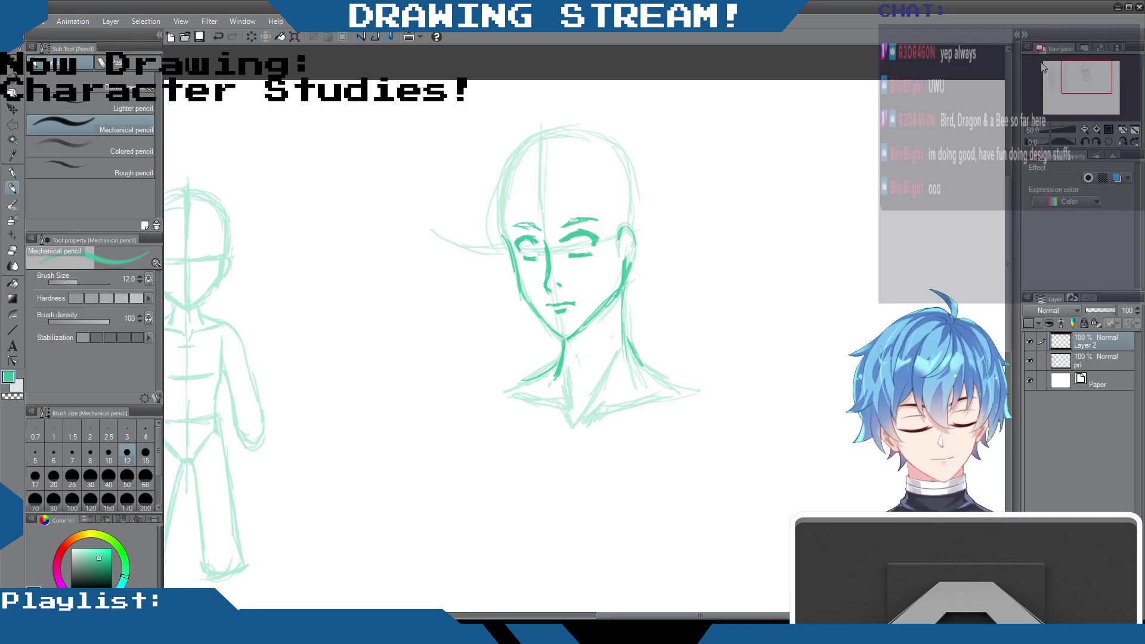
key("ctrl+j")
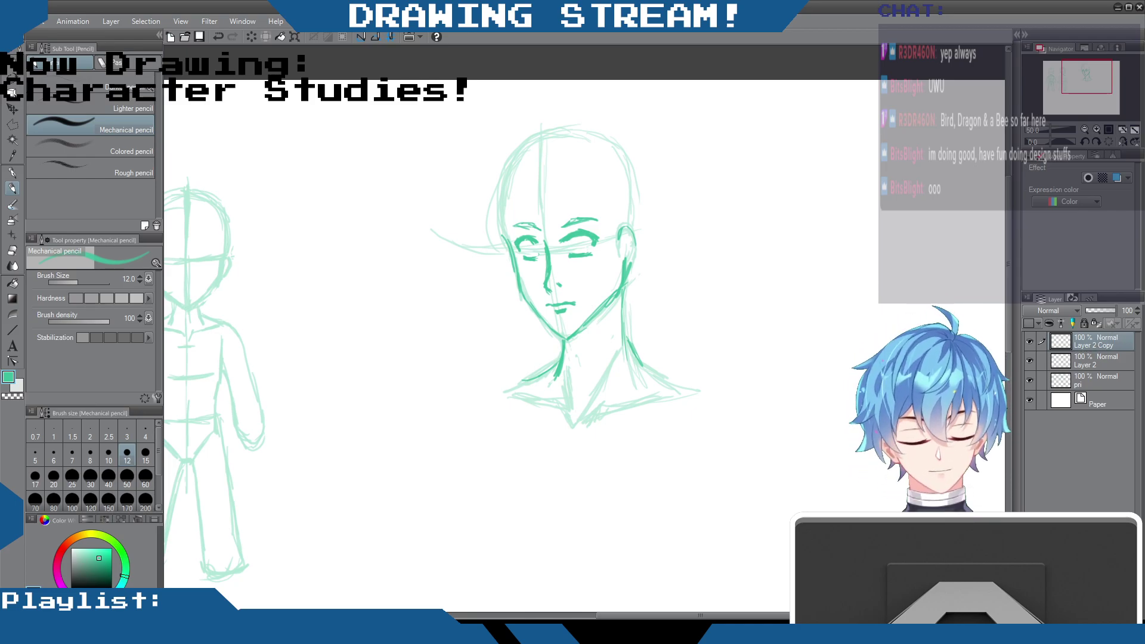
double_click(1076, 341)
type("face")
left_click_drag(1076, 341, 1082, 370)
left_click(1092, 346)
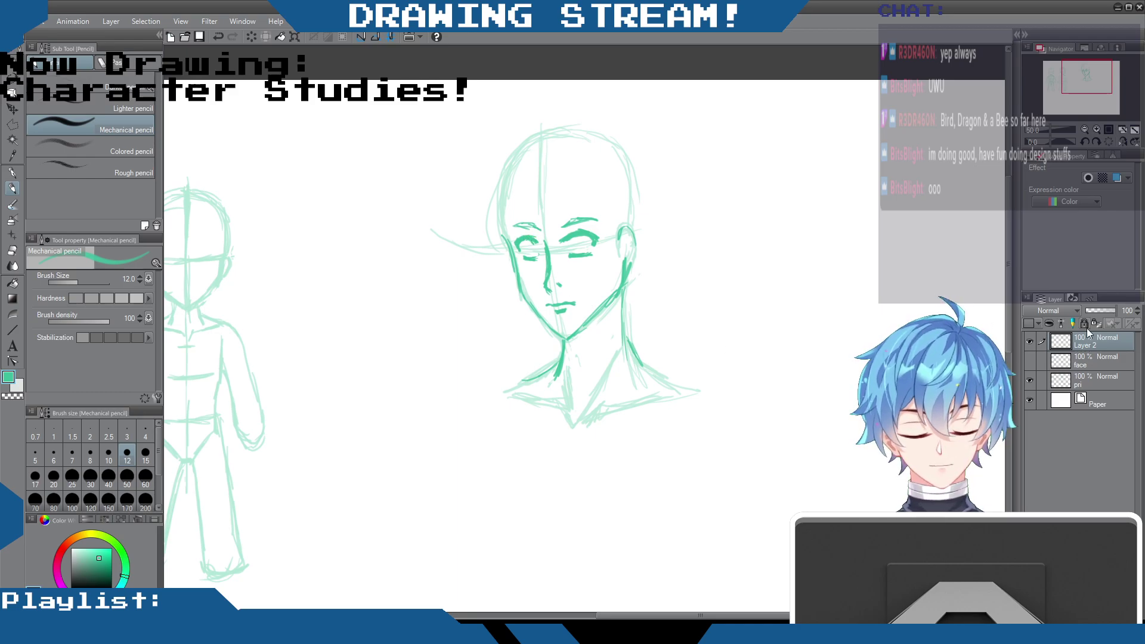
Step: Sketch shaded irises in both eyes on Layer 2 and add small strokes to the eyebrows
mouse_move(527, 242)
left_mouse_down()
mouse_move(529, 257)
mouse_move(588, 256)
left_mouse_up()
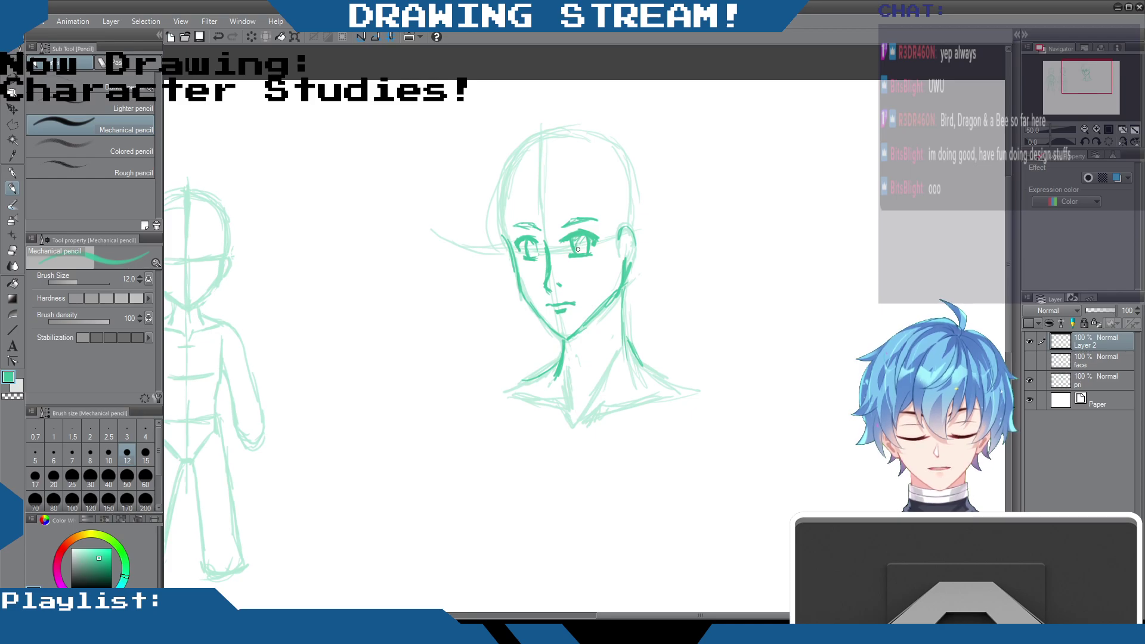
left_click_drag(537, 242, 534, 262)
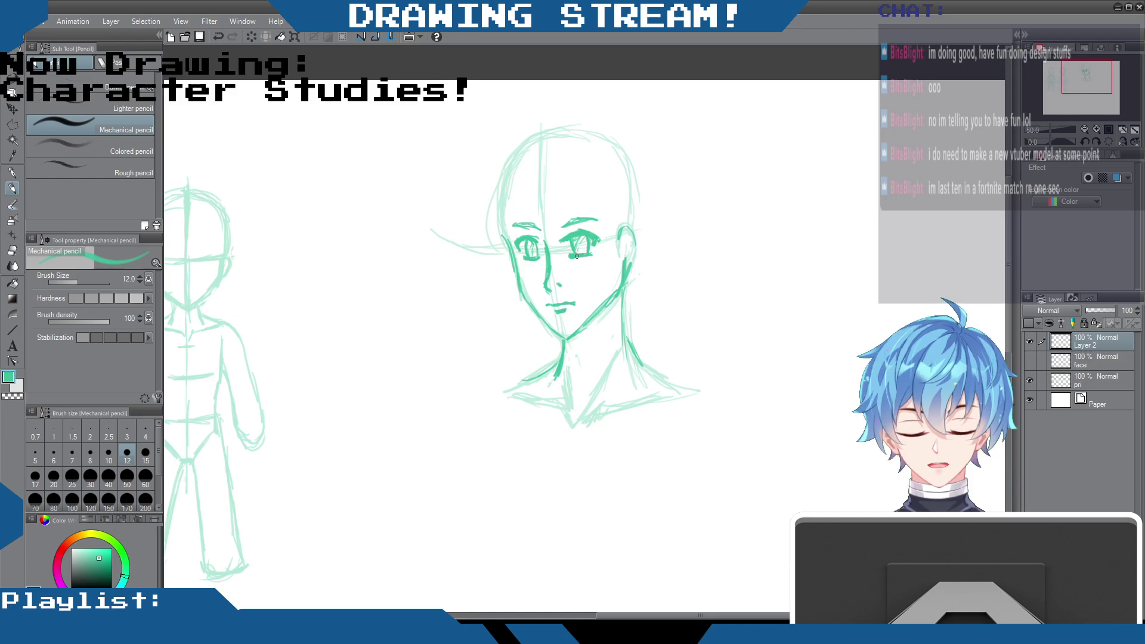
key("e")
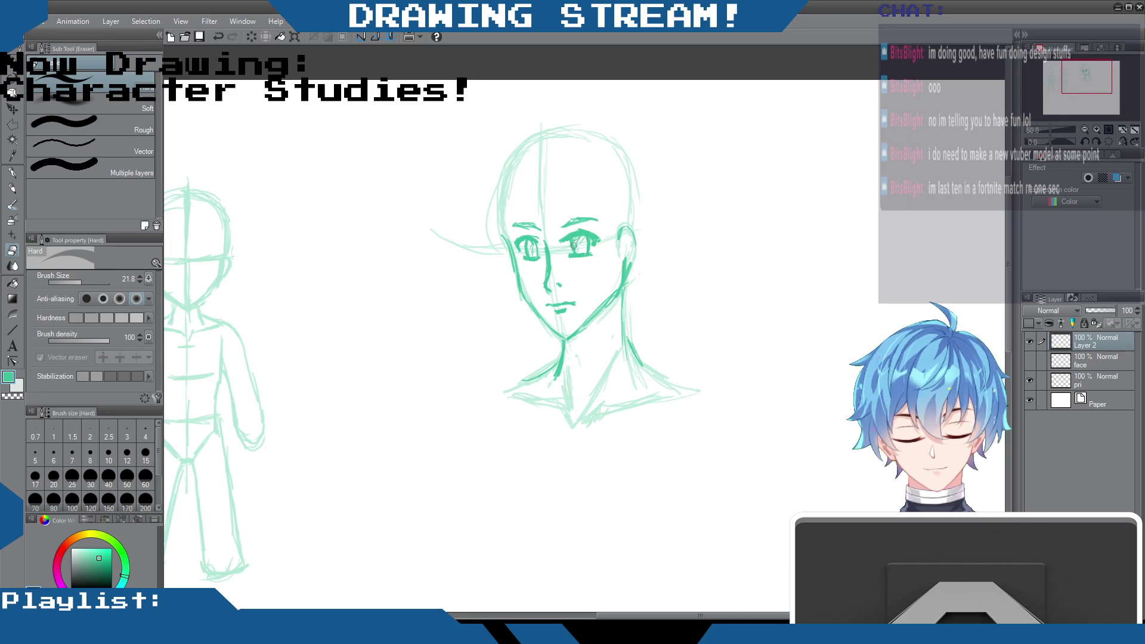
Step: Toggle the visibility of Layer 2, face and pri to examine which parts of the drawing each layer holds
left_click(1029, 381)
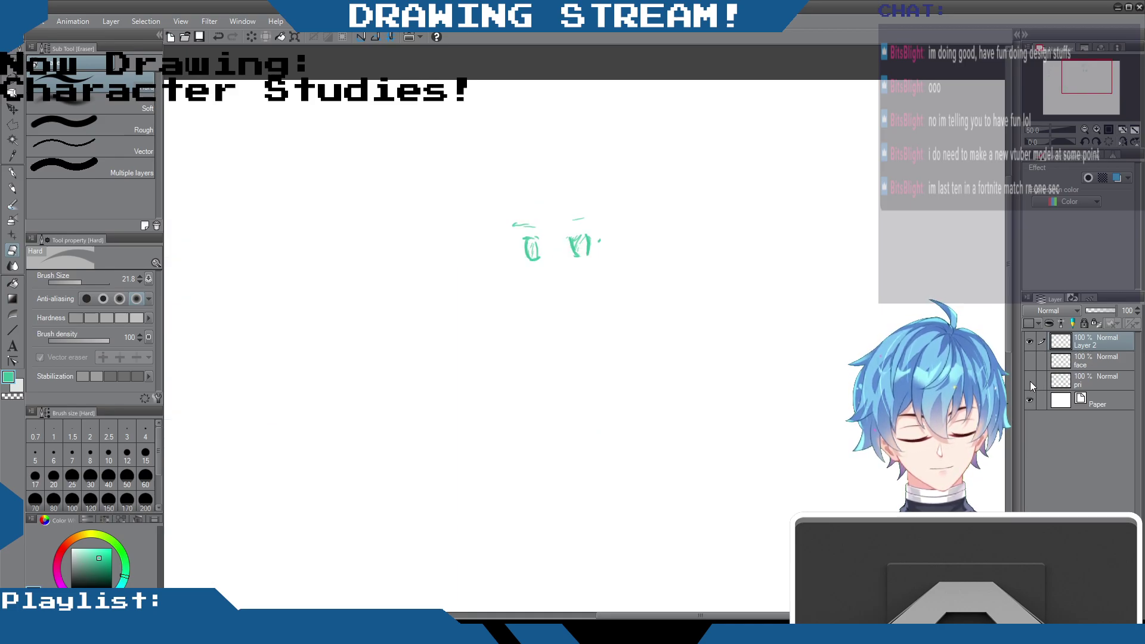
left_click(1030, 380)
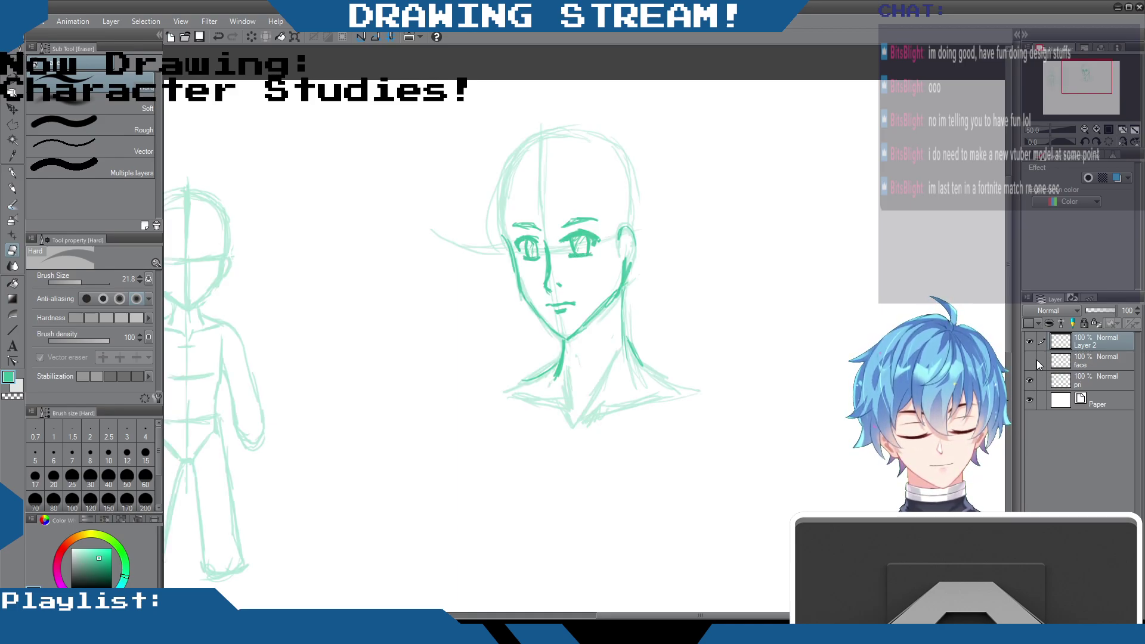
left_click(1029, 342)
left_click(1029, 340)
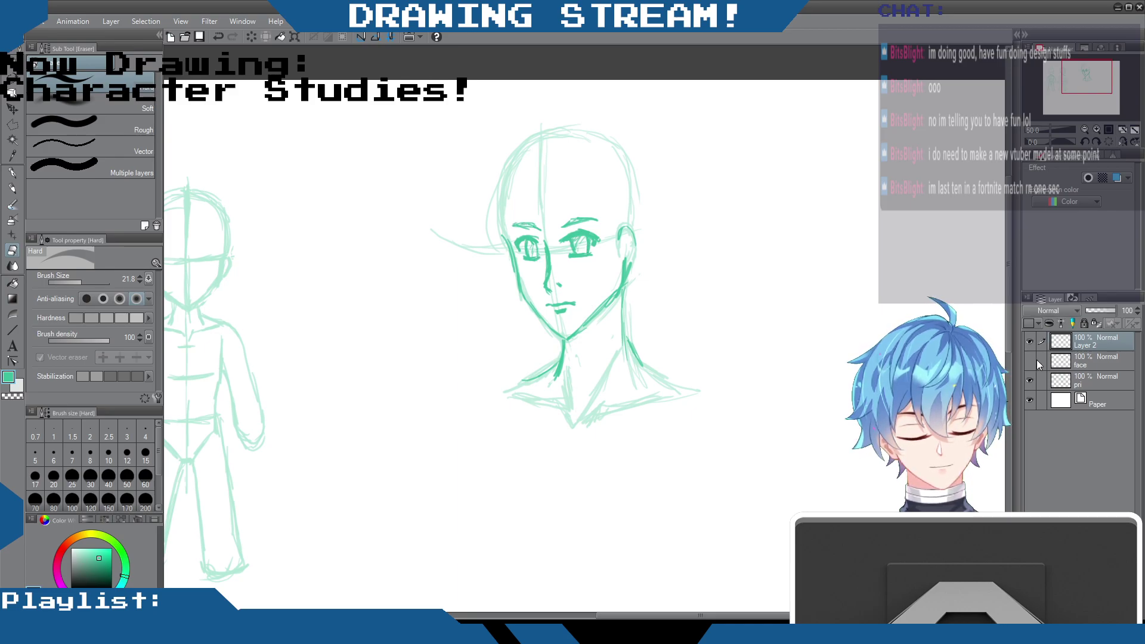
left_click(1030, 361)
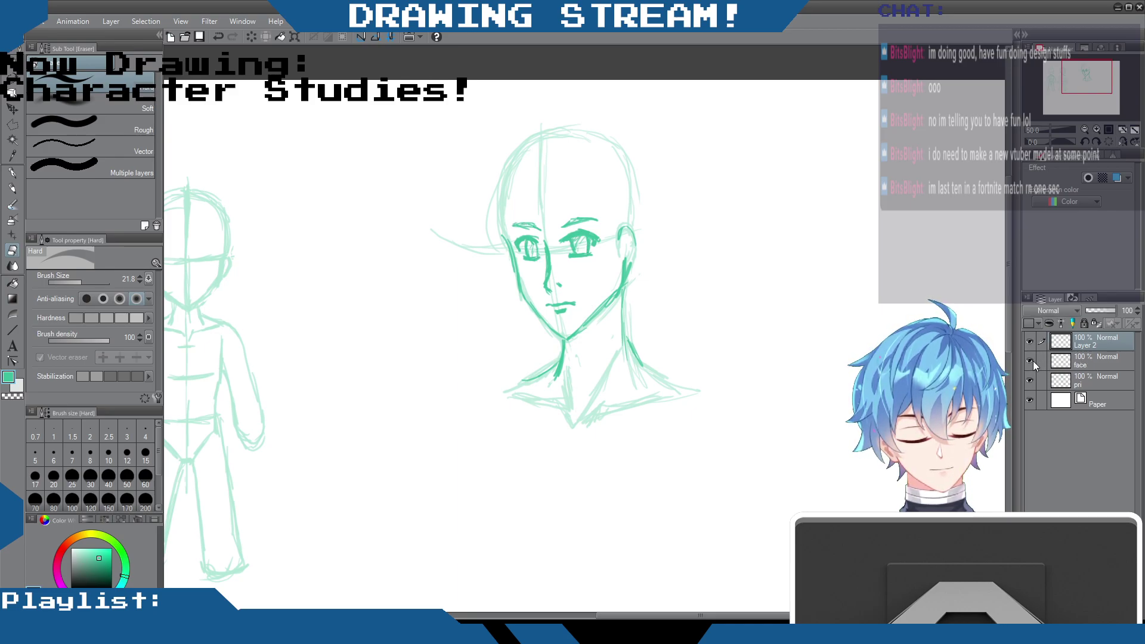
left_click(1029, 381)
left_click(1030, 380)
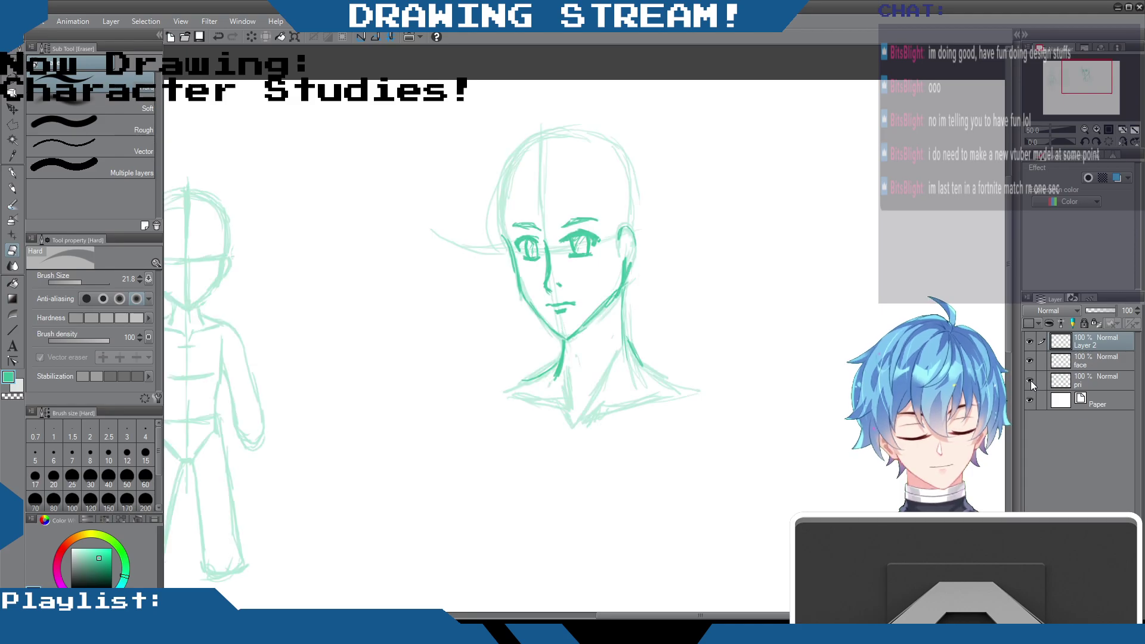
left_click(1085, 361)
left_click(1085, 341)
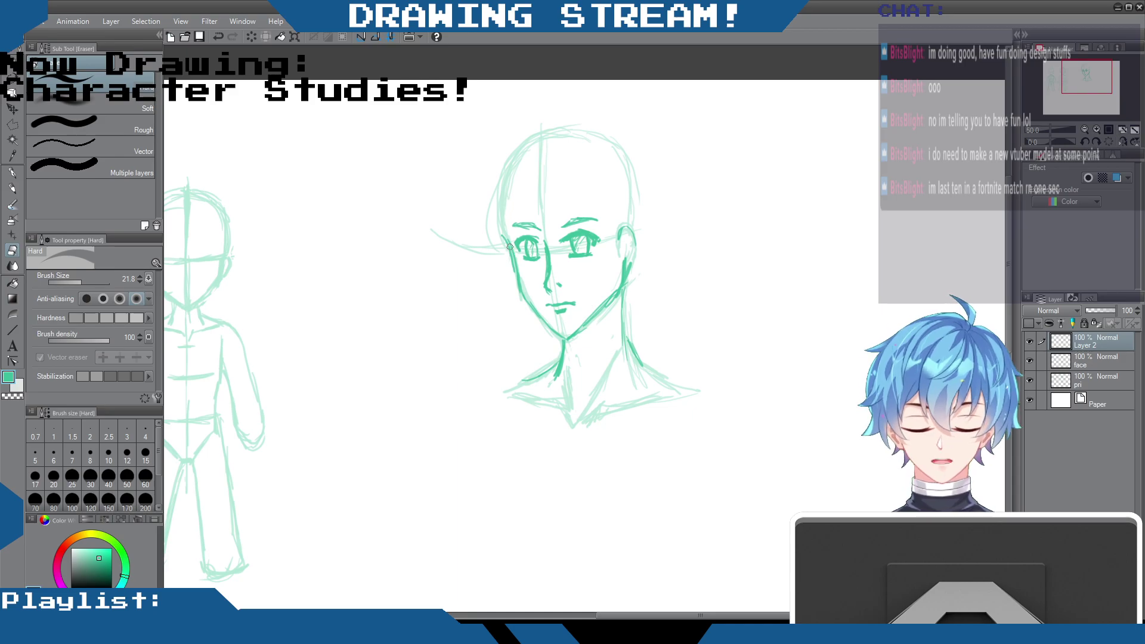
left_click(1029, 341)
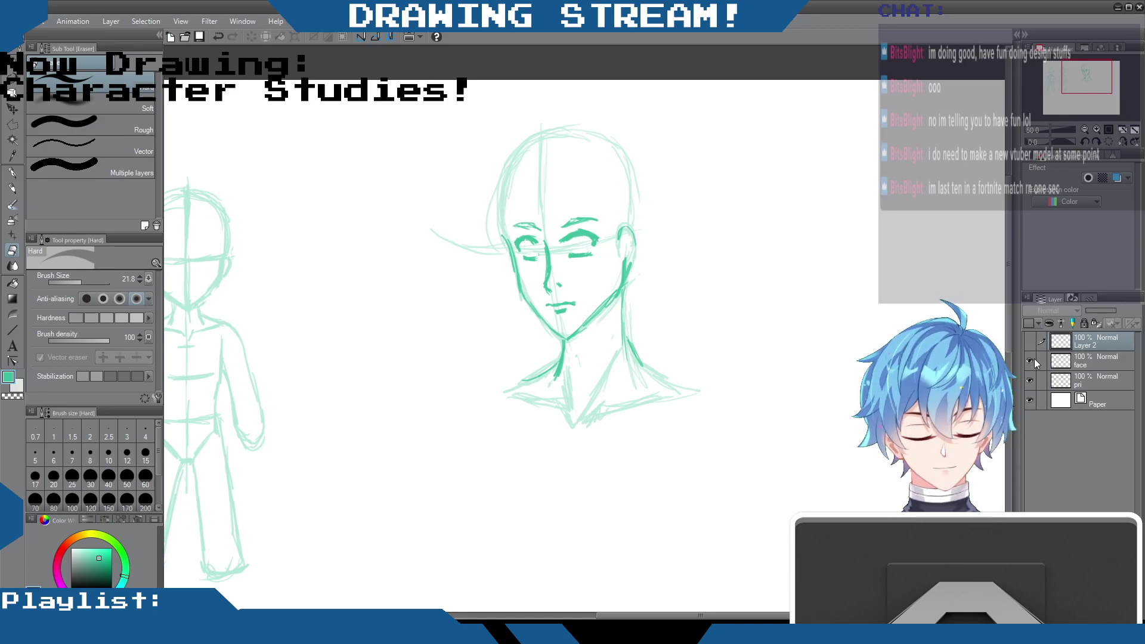
left_click(1029, 361)
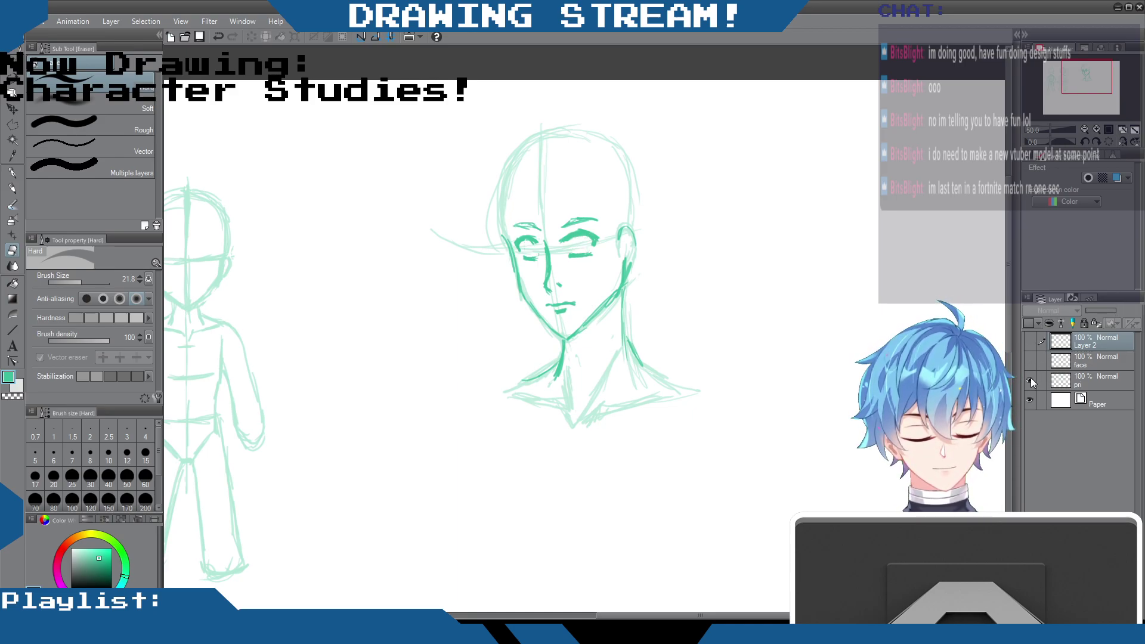
left_click(1029, 379)
left_click(1029, 361)
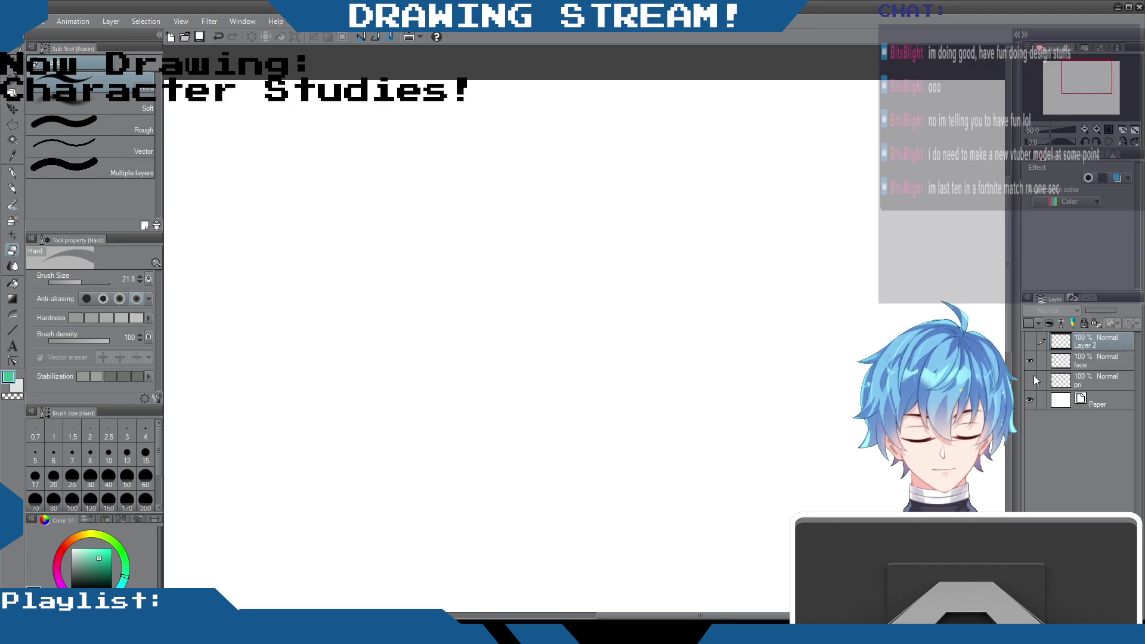
left_click(1028, 341)
left_click(1029, 360)
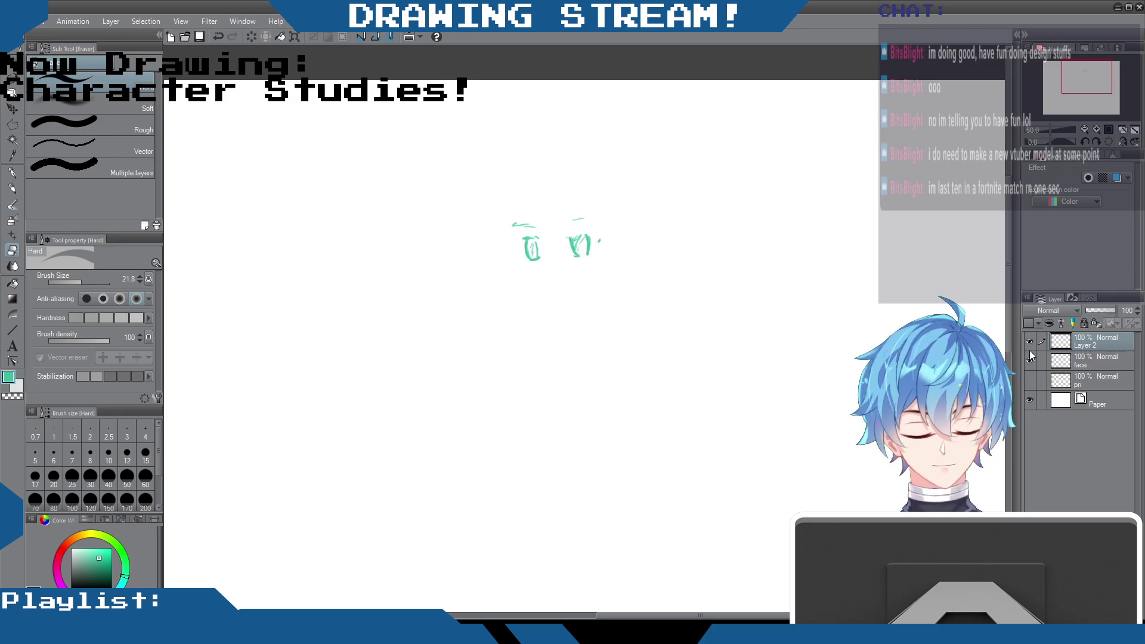
Step: Hide Layer 2, show the pri layer, and trace its cranium, neck and collarbone lines with darker pencil strokes
left_click(1029, 342)
left_click(1030, 380)
left_click(1081, 381)
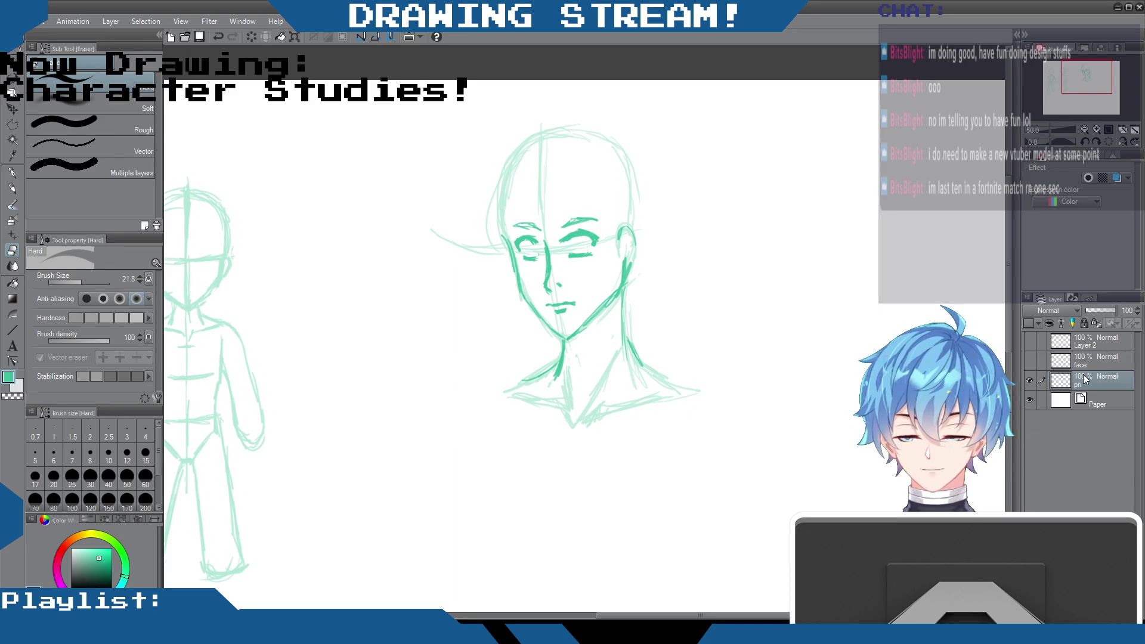
left_click(11, 189)
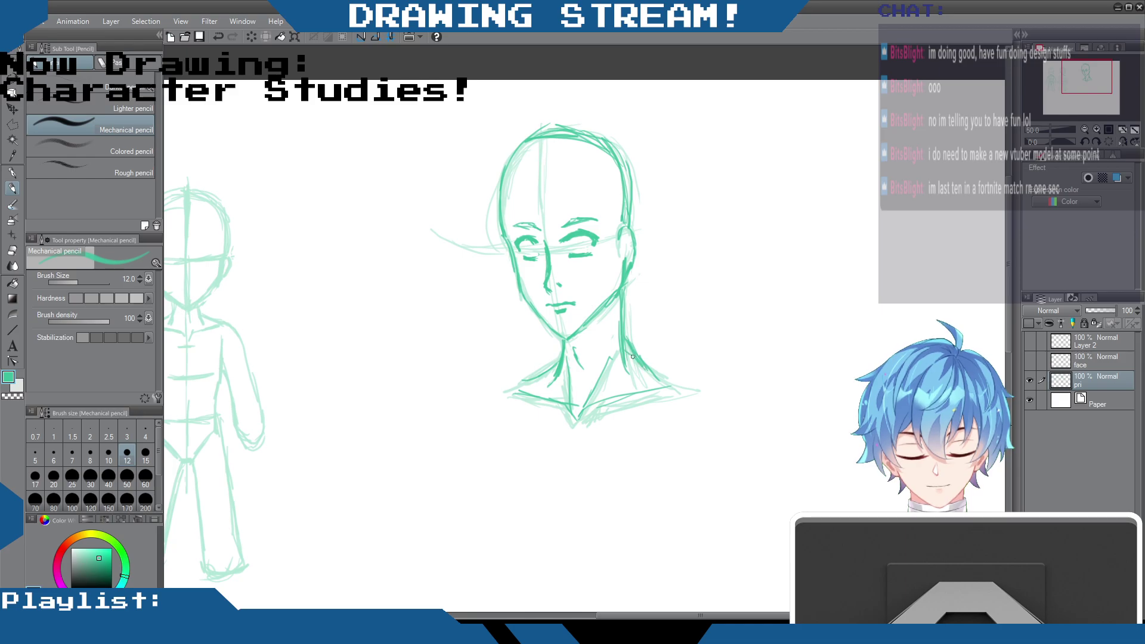
left_click(12, 251)
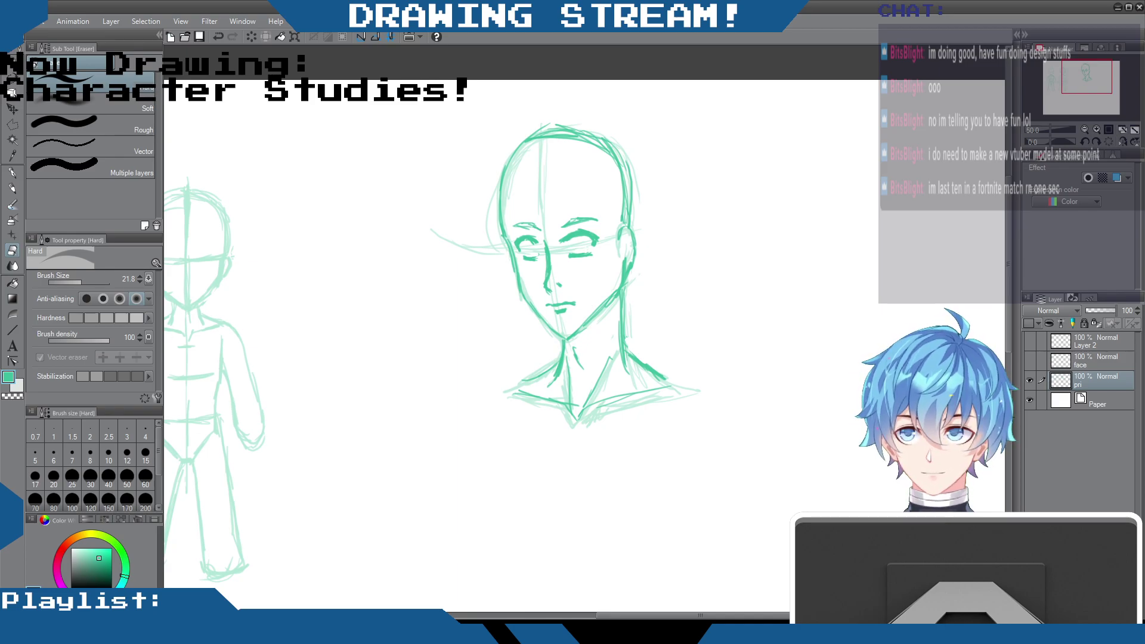
Step: Enclose the whole head and neck sketch in a five-cornered Polyline selection
left_click(12, 124)
left_click(510, 99)
left_click(394, 191)
left_click(495, 551)
left_click(822, 477)
left_click(712, 79)
left_click(507, 98)
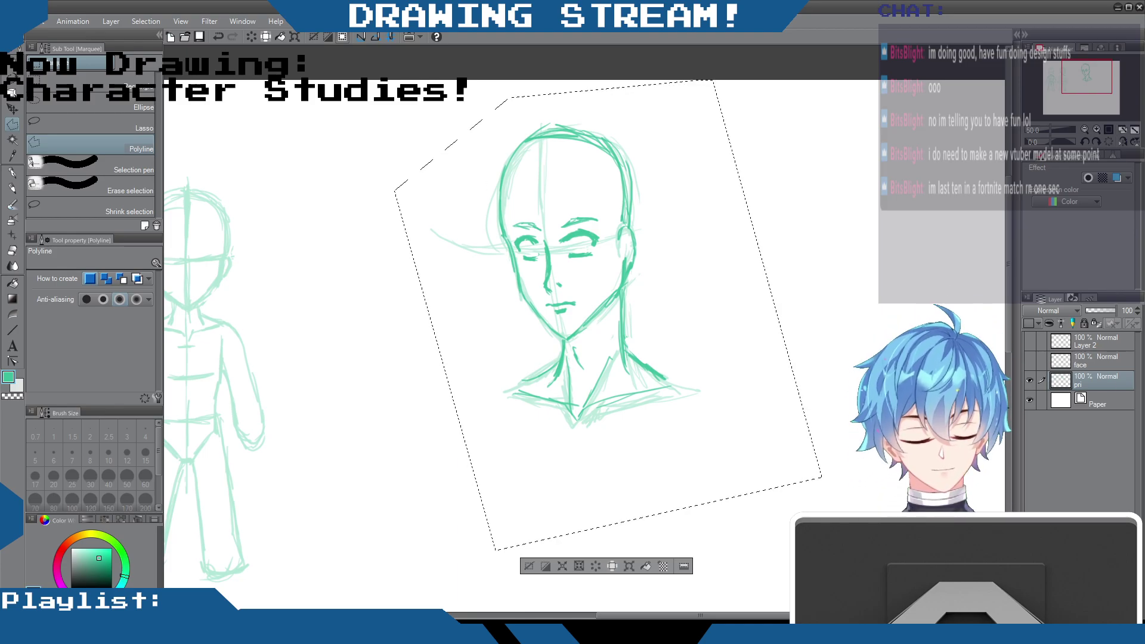
Step: Hide pri, paste the copied head and neck onto their own layer, and delete the empty face layer
left_click(1030, 380)
left_click(1072, 364)
key("ctrl+d")
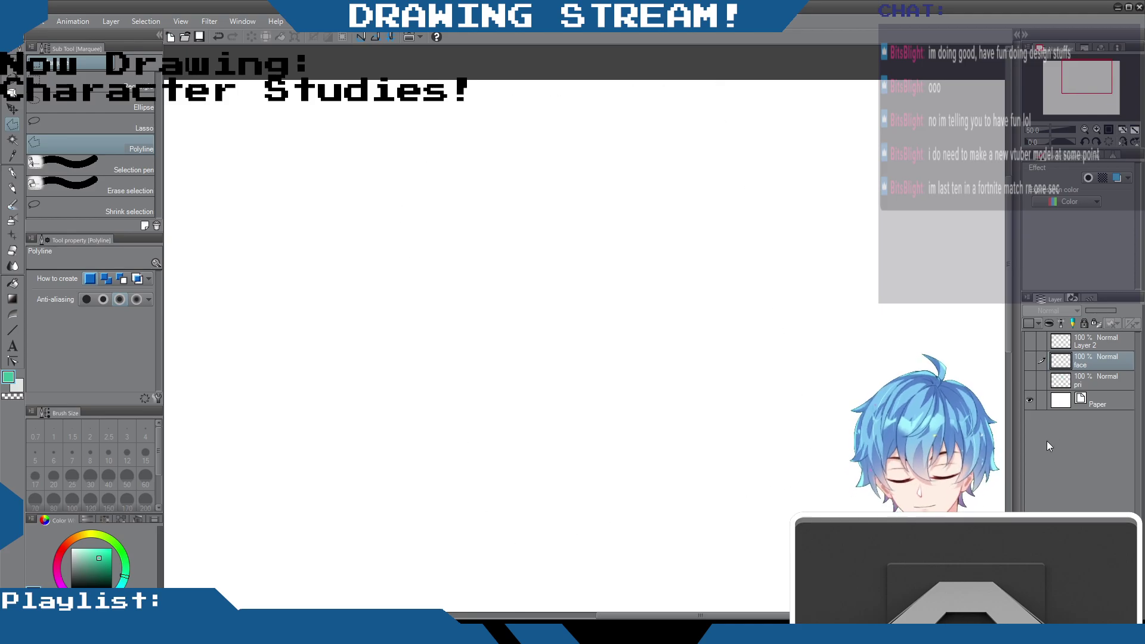
key("ctrl+v")
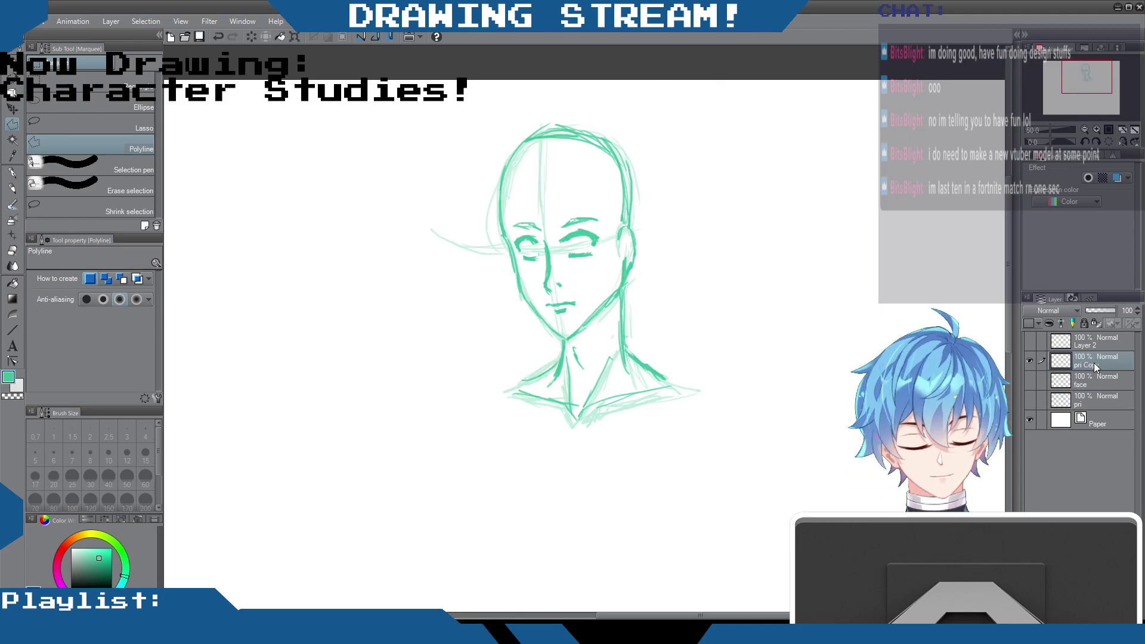
left_click(1092, 383)
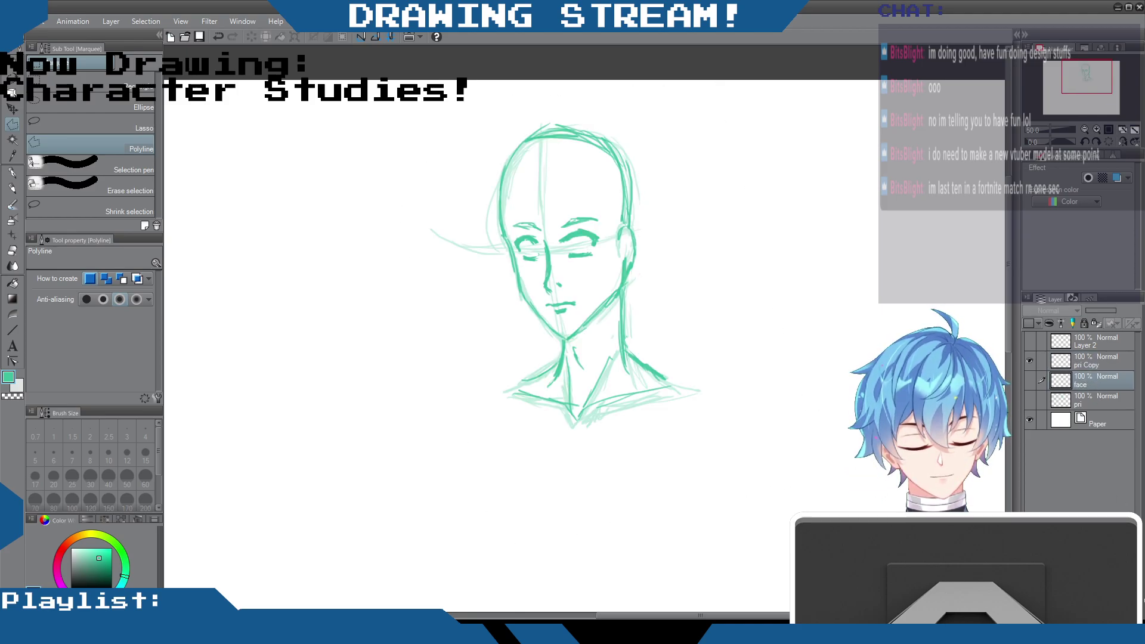
key("Delete")
left_click(1089, 366)
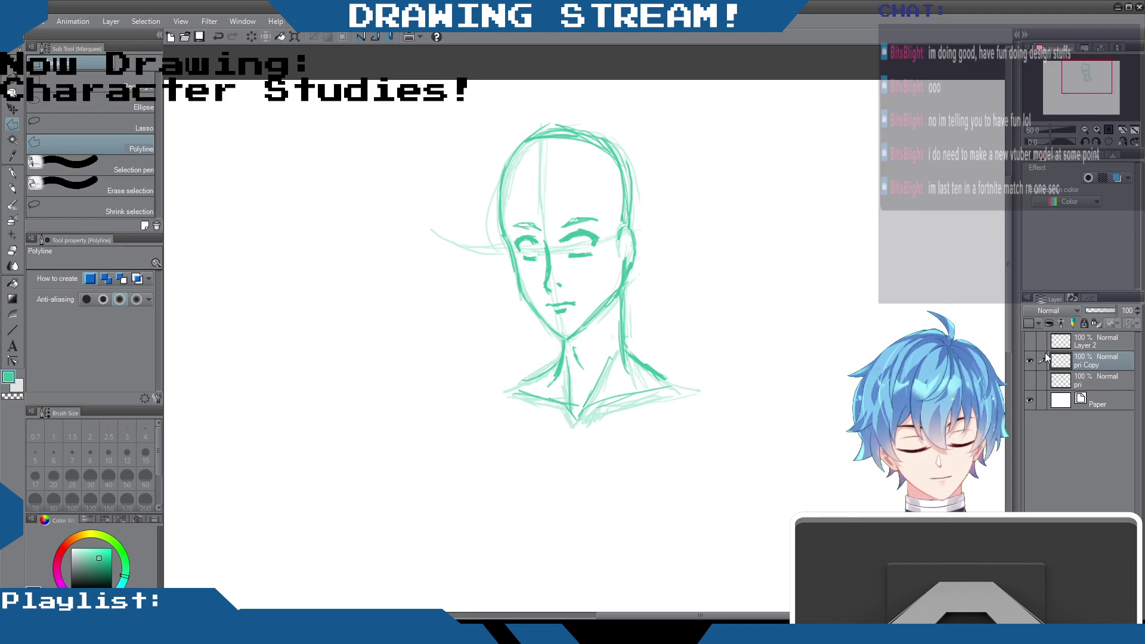
Step: Show Layer 2 again and reduce the pasted head layer's opacity to 42%
left_click(1030, 339)
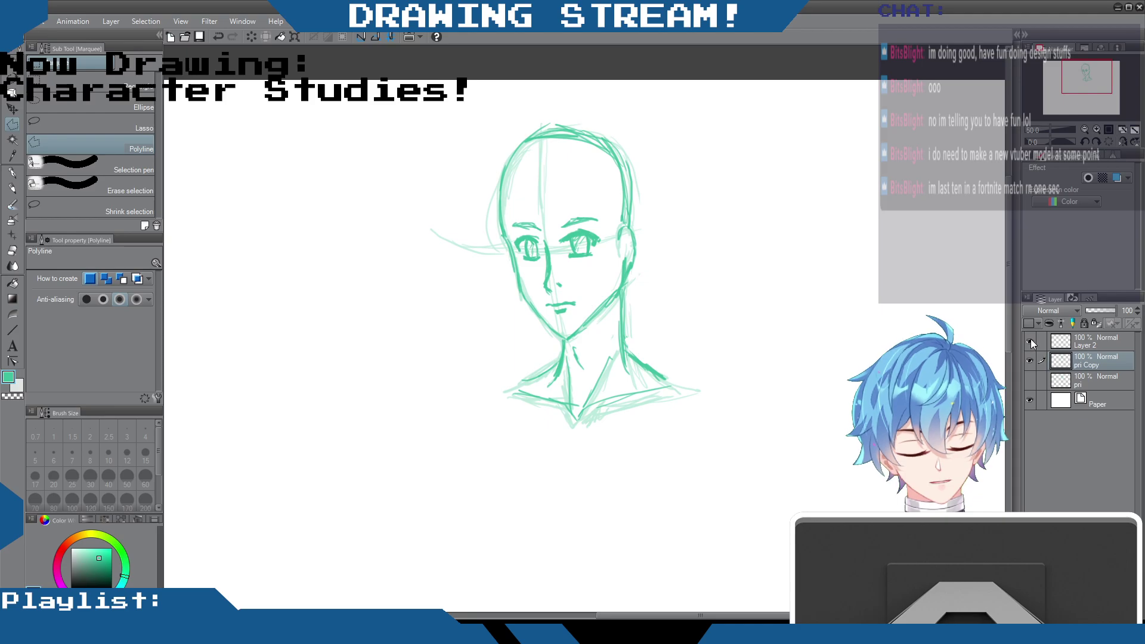
left_click(1030, 360)
left_click(1030, 360)
left_click(1098, 308)
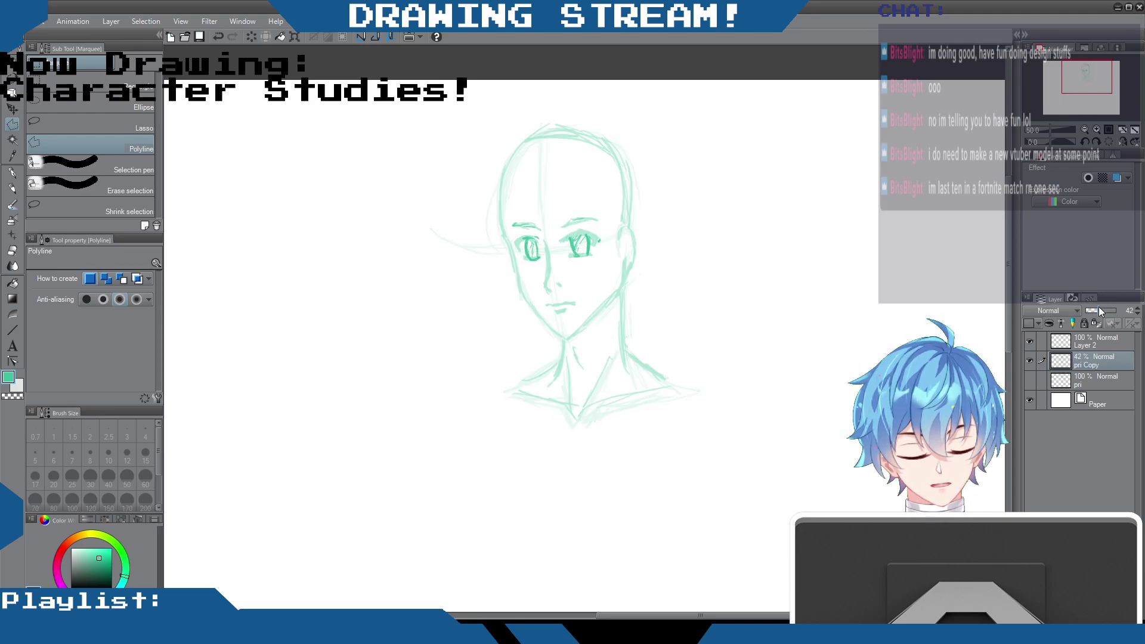
Step: Raise the pri Copy layer's opacity to 62% and trace the jaw and ear with darker pencil strokes on Layer 2
left_click(1104, 309)
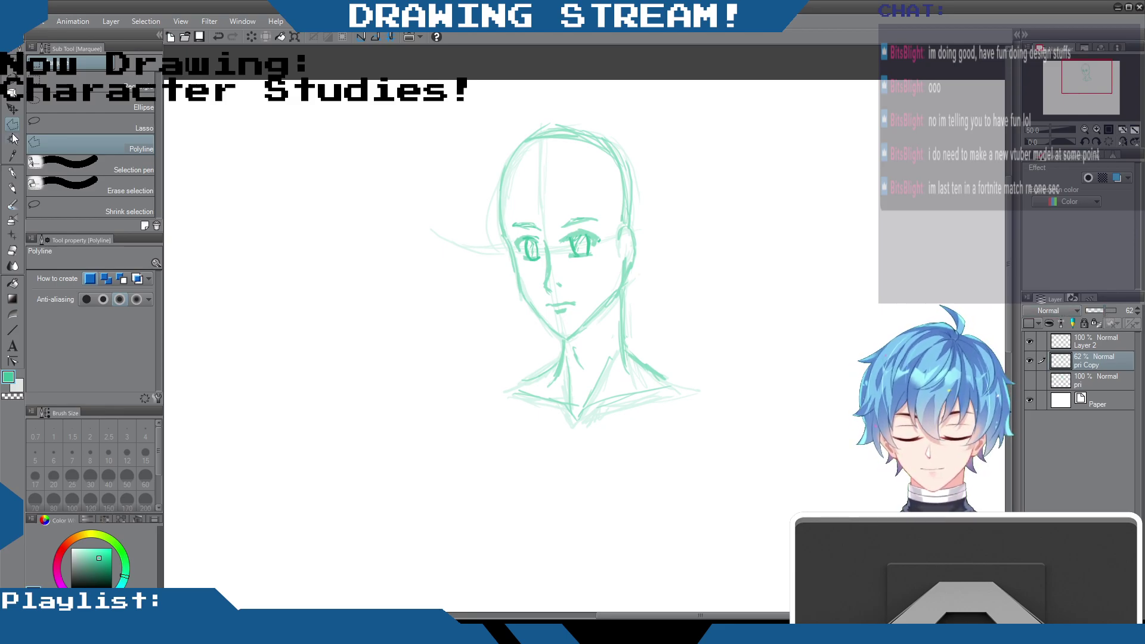
left_click(12, 189)
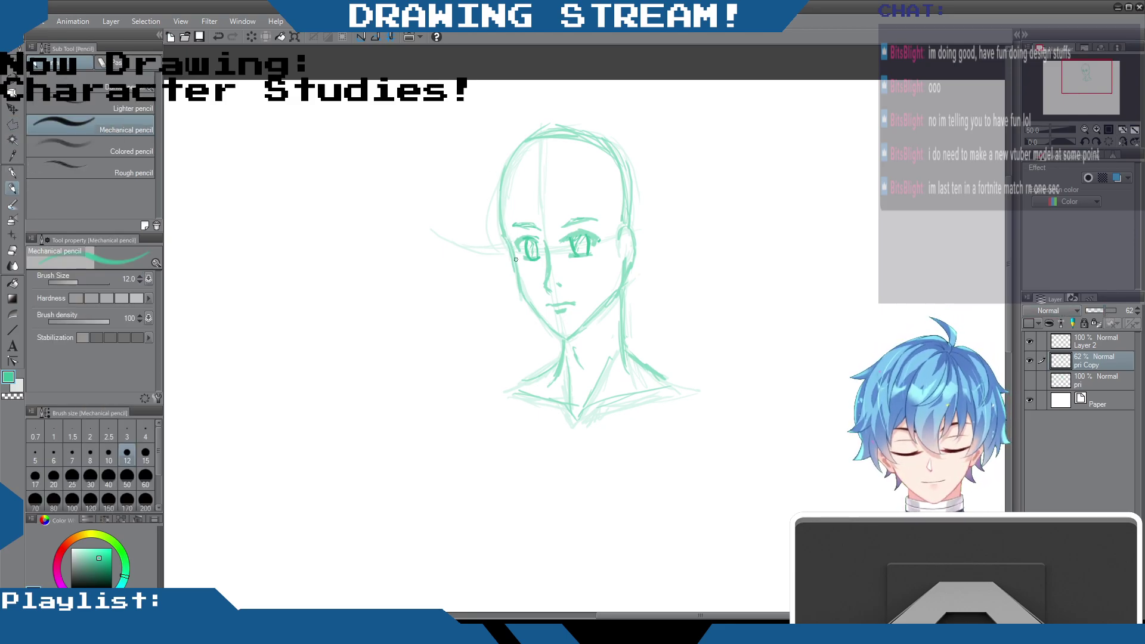
left_click(1067, 343)
mouse_move(504, 235)
left_mouse_down()
mouse_move(522, 293)
mouse_move(552, 325)
left_mouse_up()
left_click_drag(626, 258, 624, 285)
left_click_drag(623, 226, 627, 259)
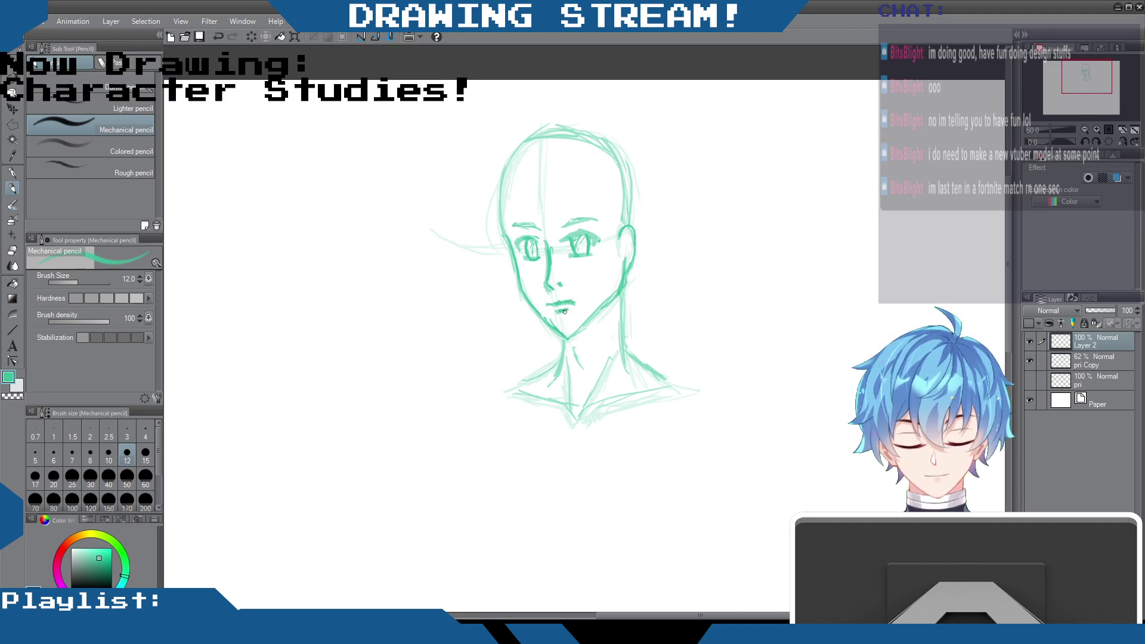
Step: Trace the neck sides and collarbones on Layer 2 with darker pencil strokes
mouse_move(567, 338)
left_mouse_down()
mouse_move(562, 367)
mouse_move(559, 356)
mouse_move(511, 397)
left_mouse_up()
mouse_move(621, 288)
left_mouse_down()
mouse_move(622, 362)
mouse_move(572, 364)
mouse_move(577, 416)
left_mouse_up()
left_click_drag(596, 373, 576, 412)
left_click_drag(523, 393, 575, 415)
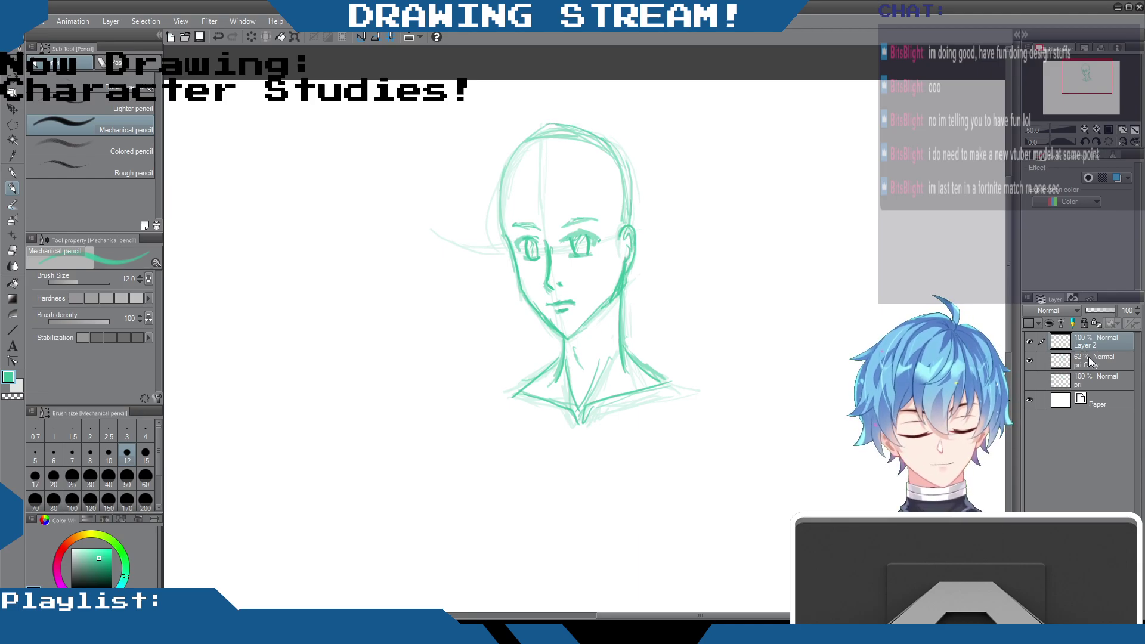
Step: Toggle the visibility of pri Copy and Layer 2 to compare them, and remove Layer 2
left_click(1030, 361)
left_click(1032, 359)
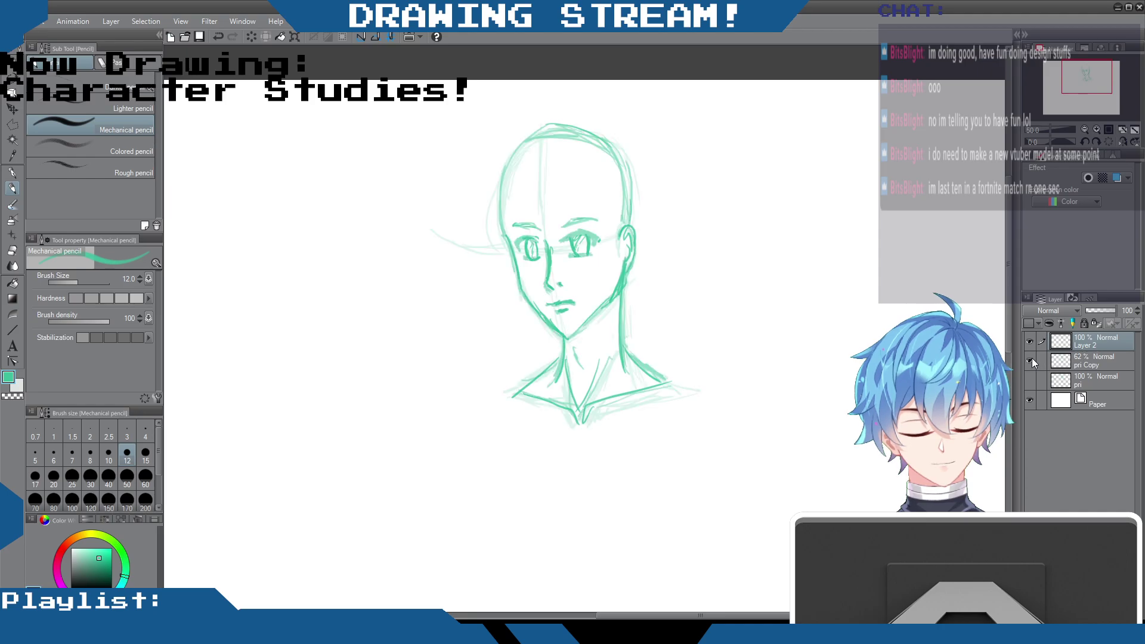
left_click(1029, 341)
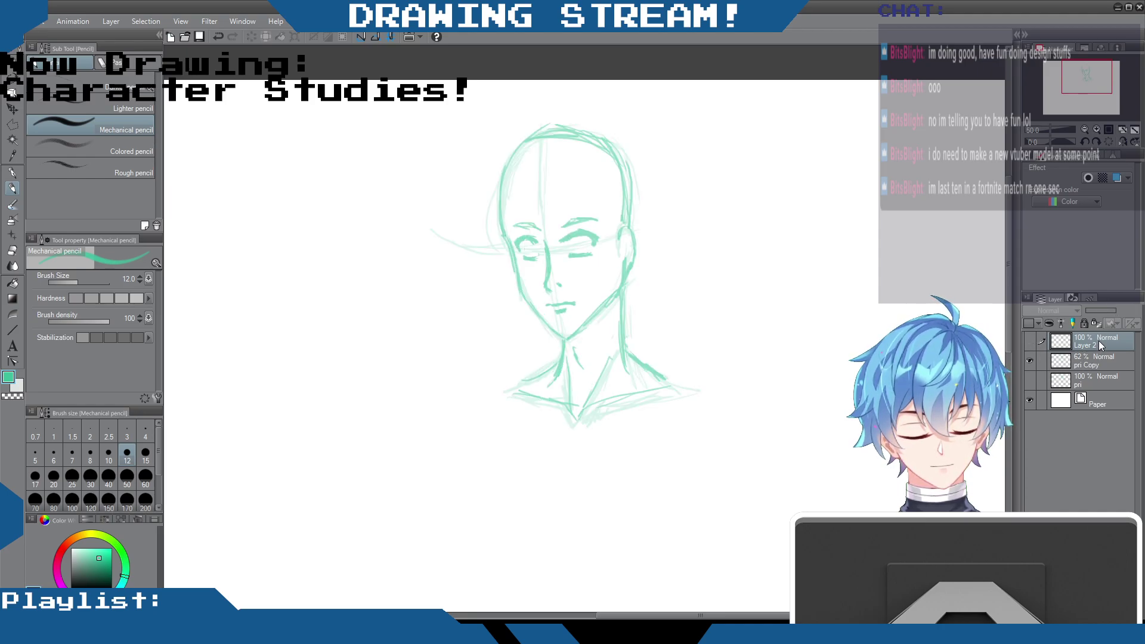
left_click(1031, 341)
left_click(1033, 338)
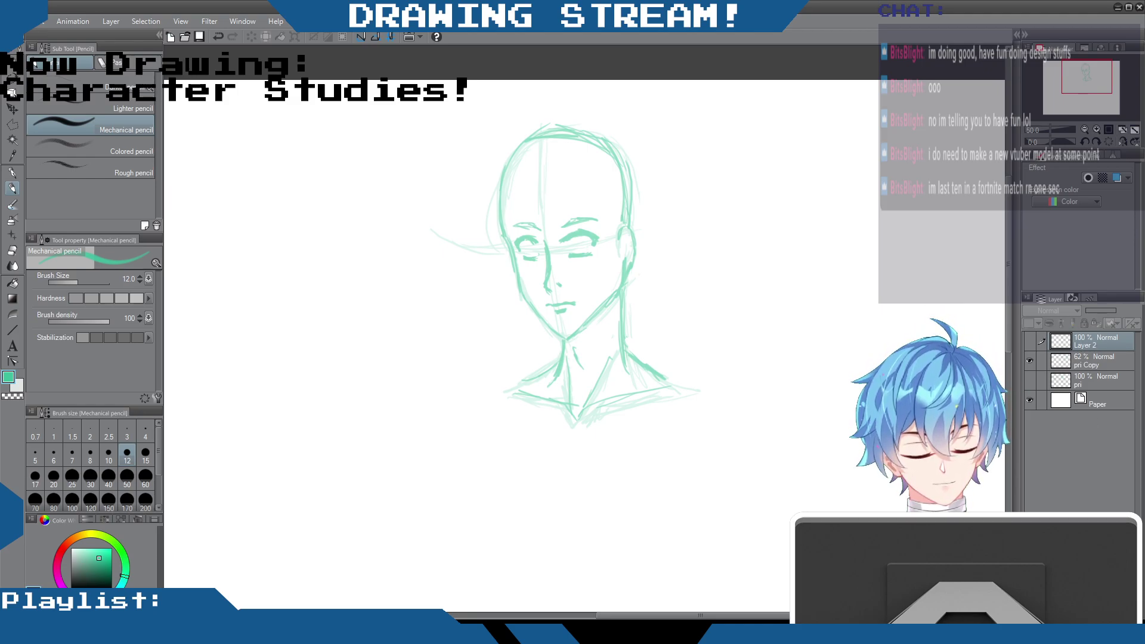
key("ctrl+z")
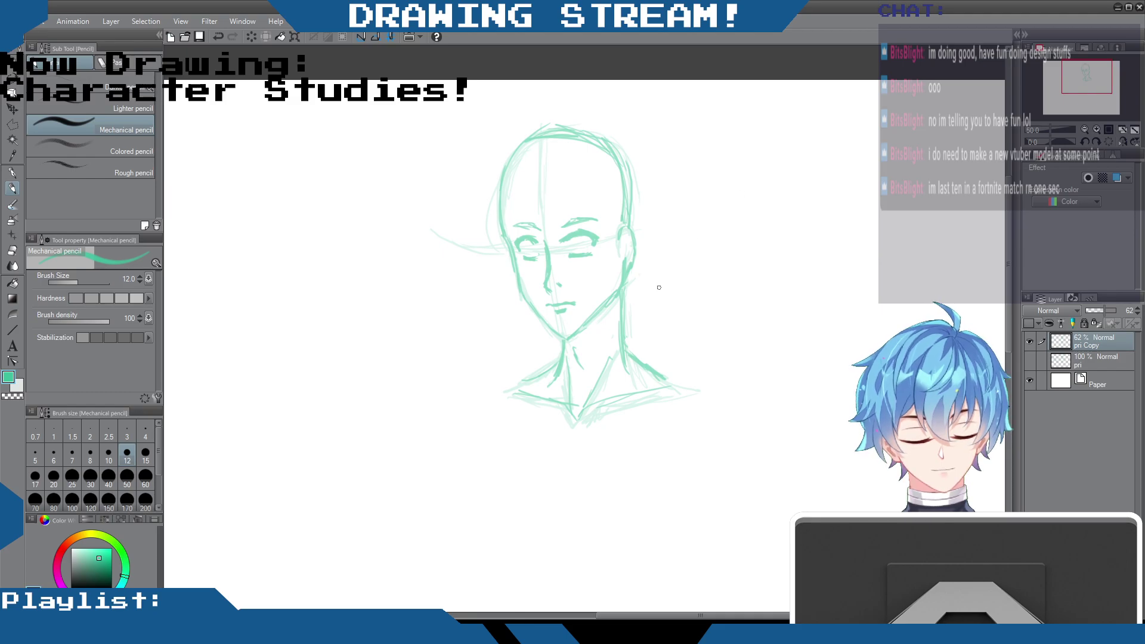
Step: Move the pri Copy head sketch toward the canvas's upper-left corner and set its layer opacity to 60%
key("k")
left_click_drag(444, 232, 238, 222)
mouse_move(626, 614)
left_mouse_down()
mouse_move(481, 606)
mouse_move(527, 614)
left_mouse_up()
mouse_move(763, 234)
left_mouse_down()
mouse_move(465, 232)
mouse_move(475, 236)
mouse_move(449, 224)
left_mouse_up()
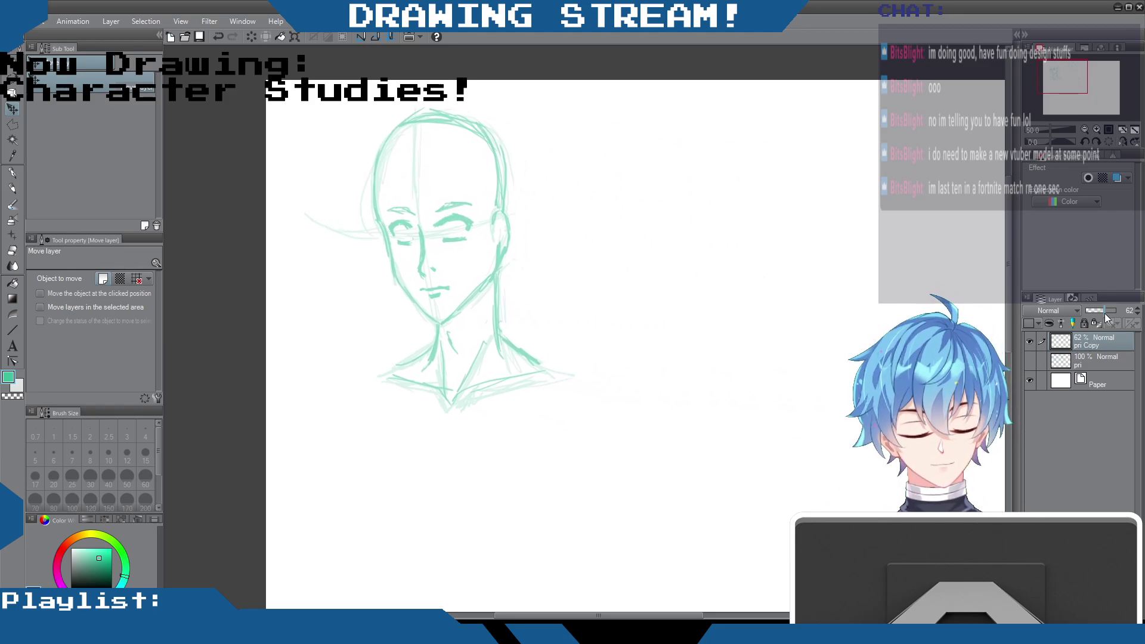
left_click_drag(1106, 310, 1102, 311)
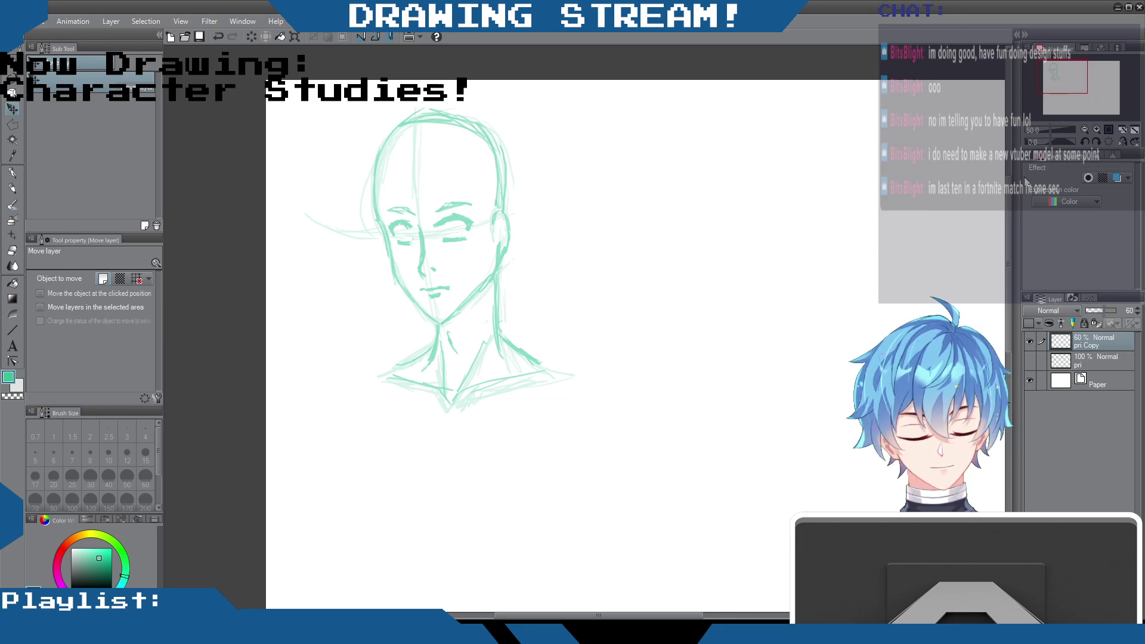
Step: Duplicate the pri Copy layer as a working copy at 100% opacity and hide the original
key("ctrl+j")
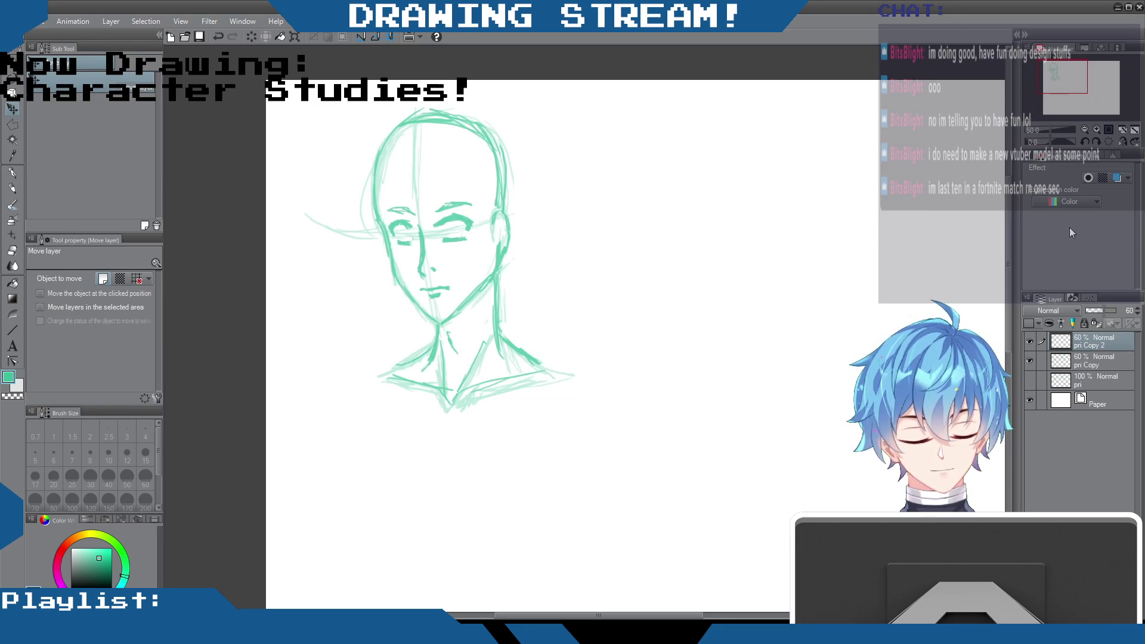
left_click(1029, 360)
left_click_drag(1102, 311, 1118, 311)
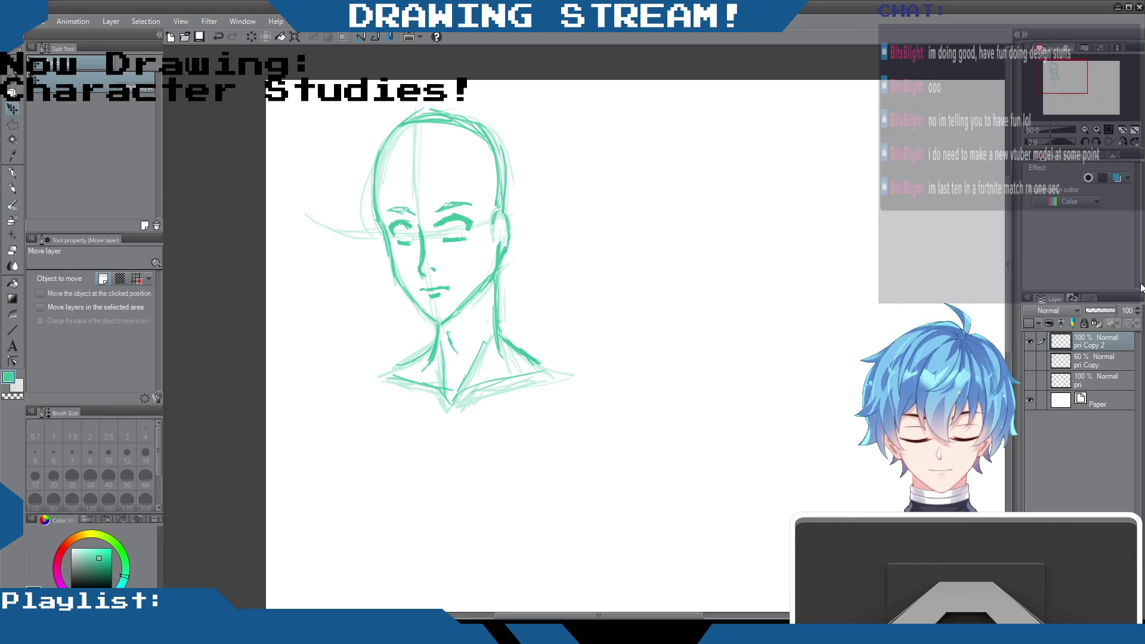
Step: Erase the stray lines beside the neck, pencil the irises into both eyes, and redraw the neck line below the ear
key("p")
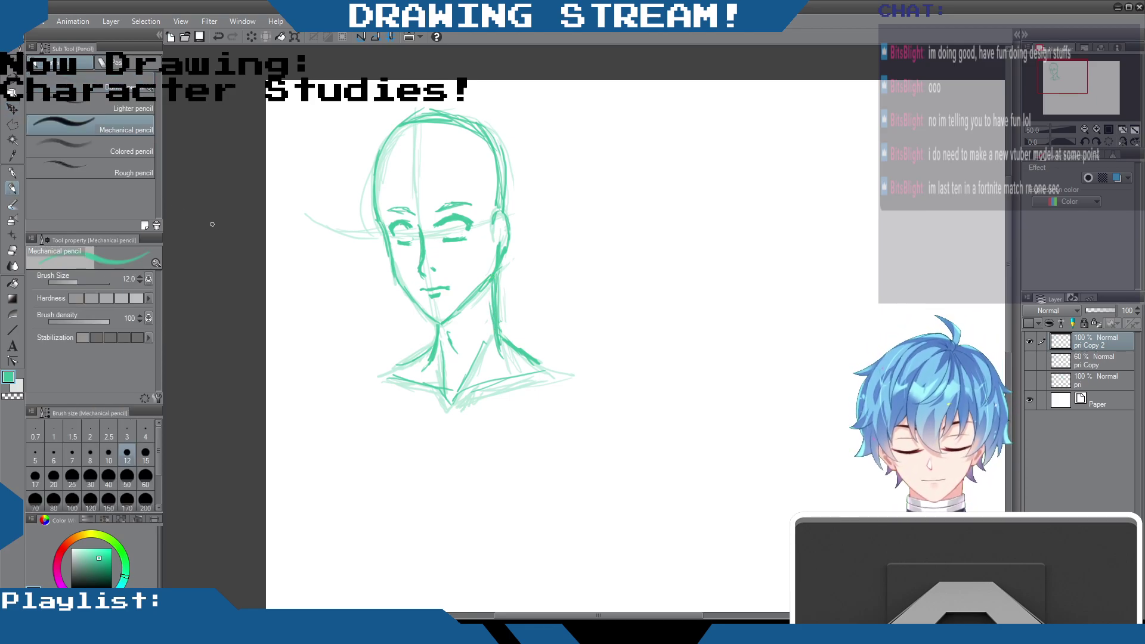
key("e")
left_click_drag(502, 303, 498, 334)
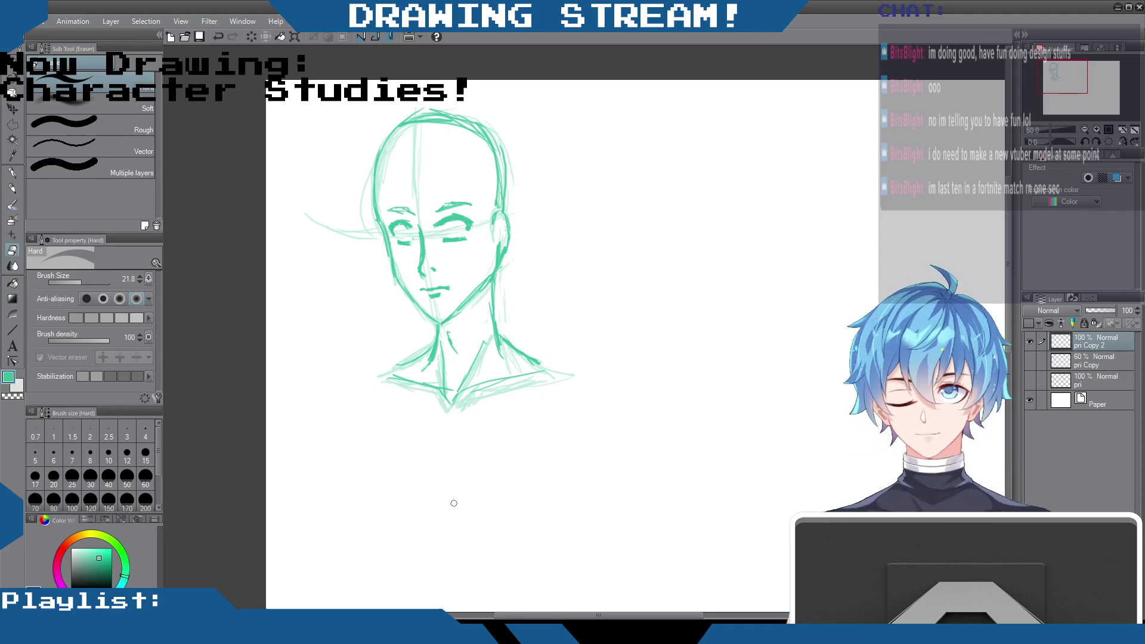
left_click(13, 189)
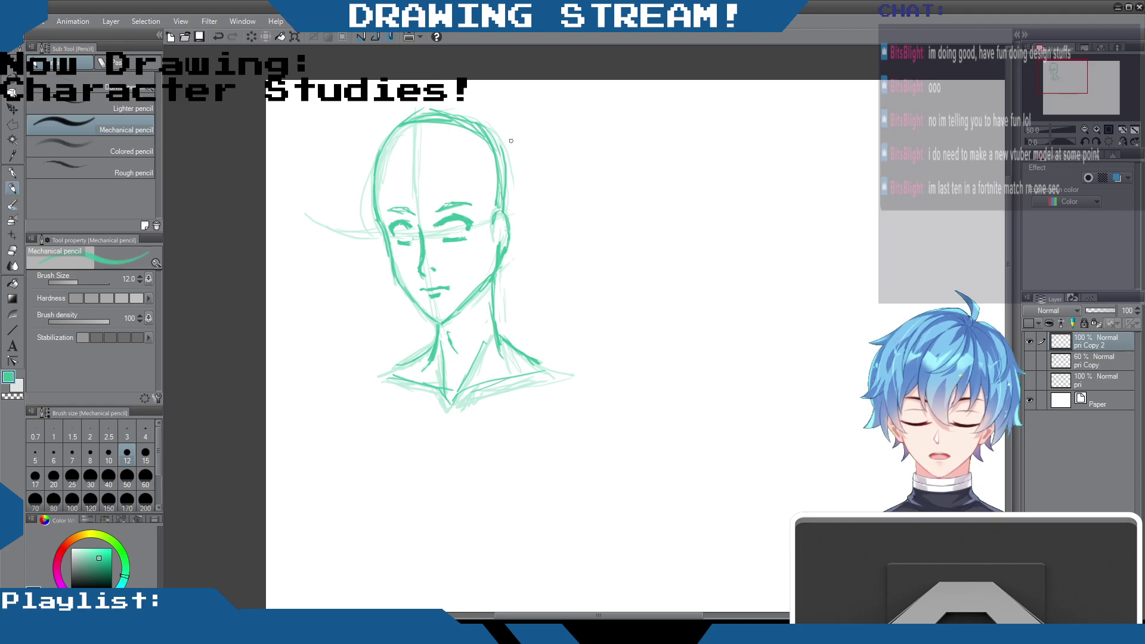
mouse_move(407, 226)
left_mouse_down()
mouse_move(405, 241)
mouse_move(399, 233)
mouse_move(462, 231)
left_mouse_up()
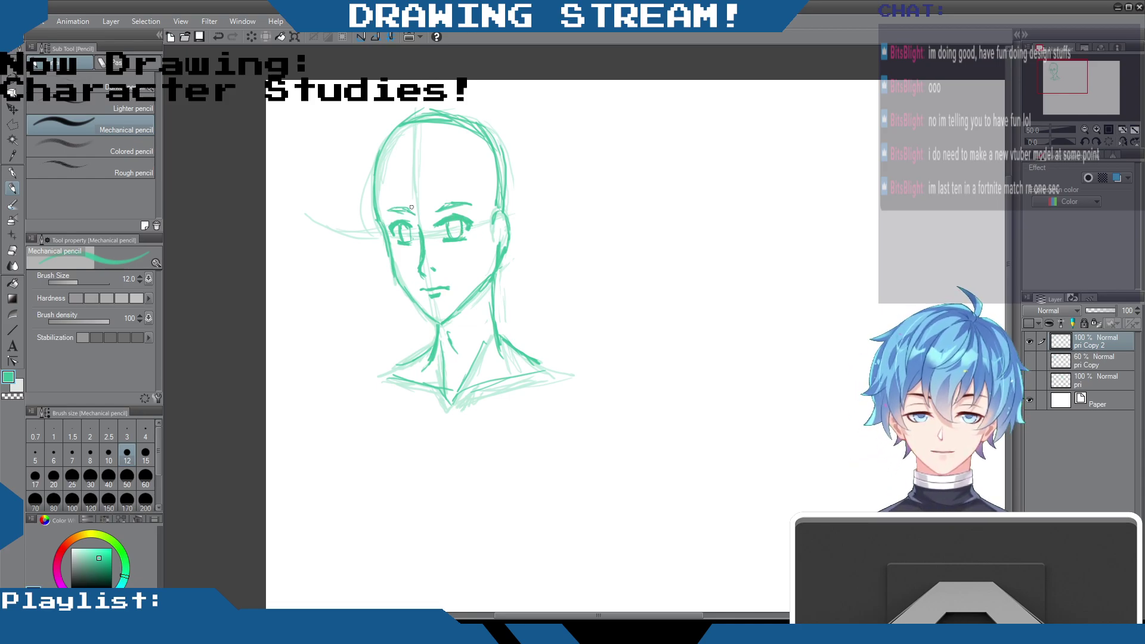
mouse_move(492, 278)
left_mouse_down()
mouse_move(499, 354)
mouse_move(475, 366)
left_mouse_up()
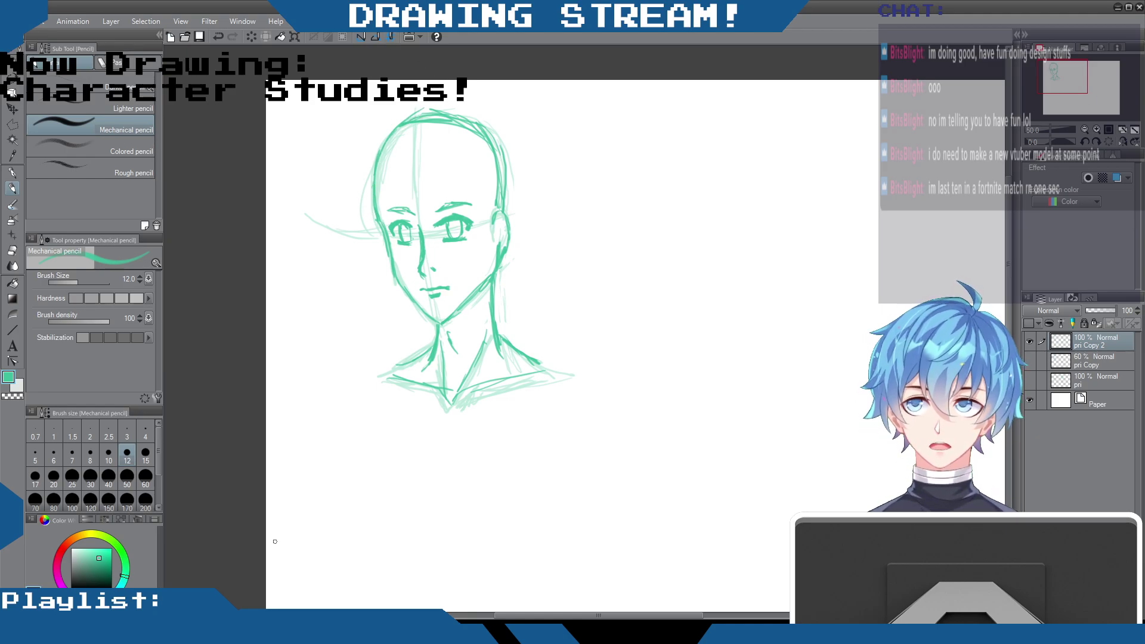
Step: Erase the stray sketch lines around the top and back of the cranium
scroll(505, 239, "left", 3)
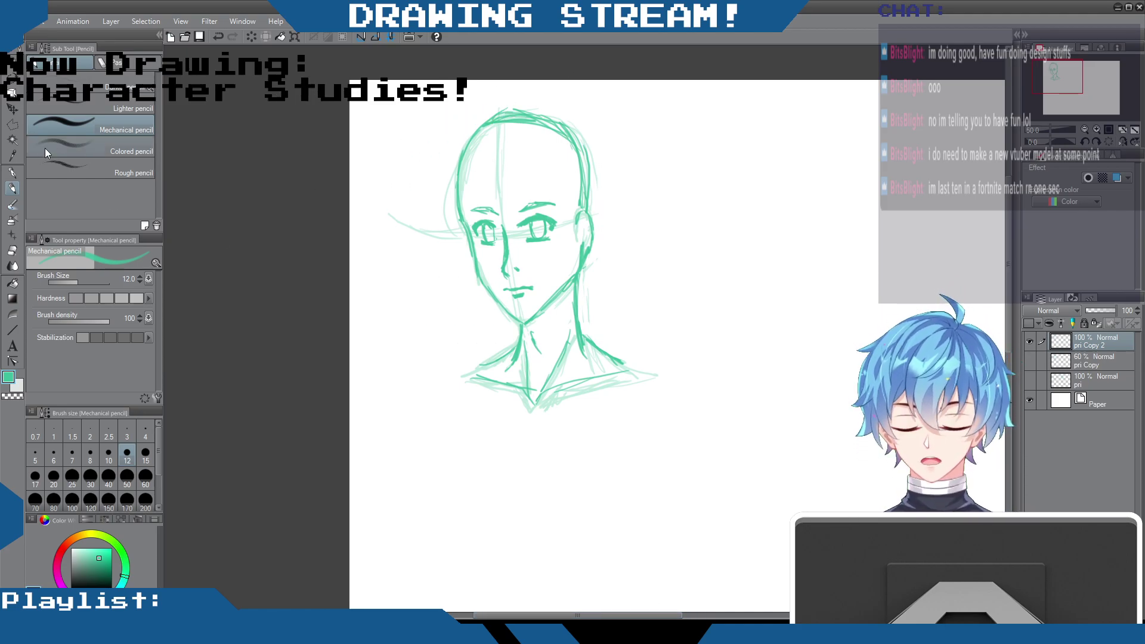
left_click(12, 250)
mouse_move(490, 113)
left_mouse_down()
mouse_move(571, 118)
mouse_move(593, 161)
mouse_move(567, 124)
mouse_move(591, 200)
mouse_move(587, 158)
mouse_move(560, 124)
mouse_move(491, 110)
mouse_move(552, 114)
mouse_move(561, 128)
mouse_move(479, 125)
mouse_move(547, 117)
mouse_move(502, 116)
left_mouse_up()
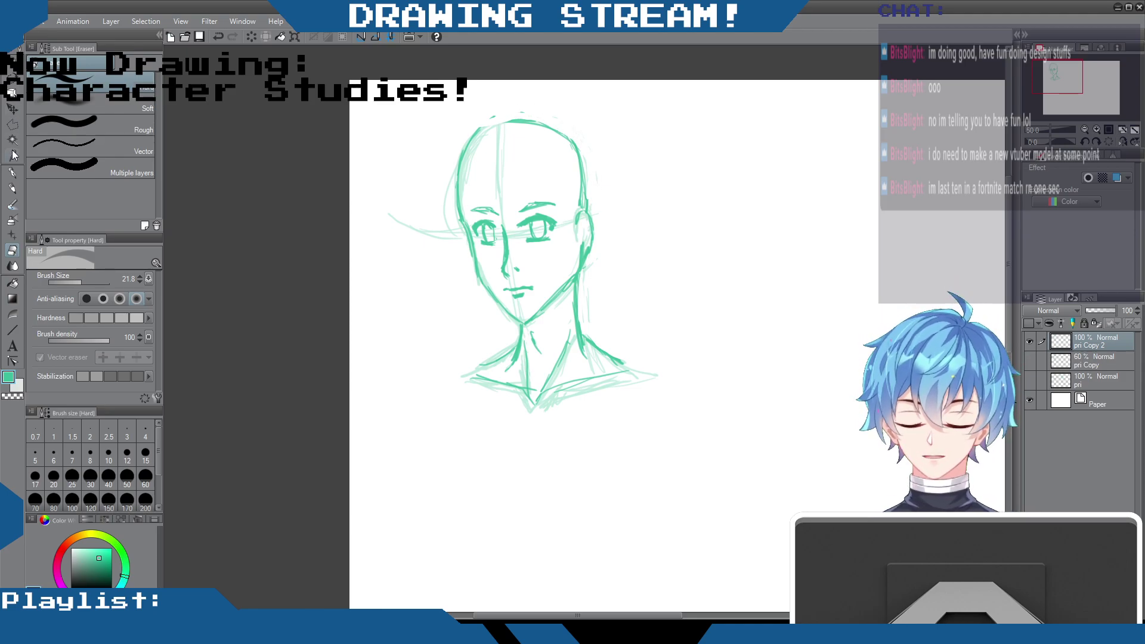
Step: Add a new layer above the head and sketch a hair parting with a strand falling along the face's left side
left_click(12, 189)
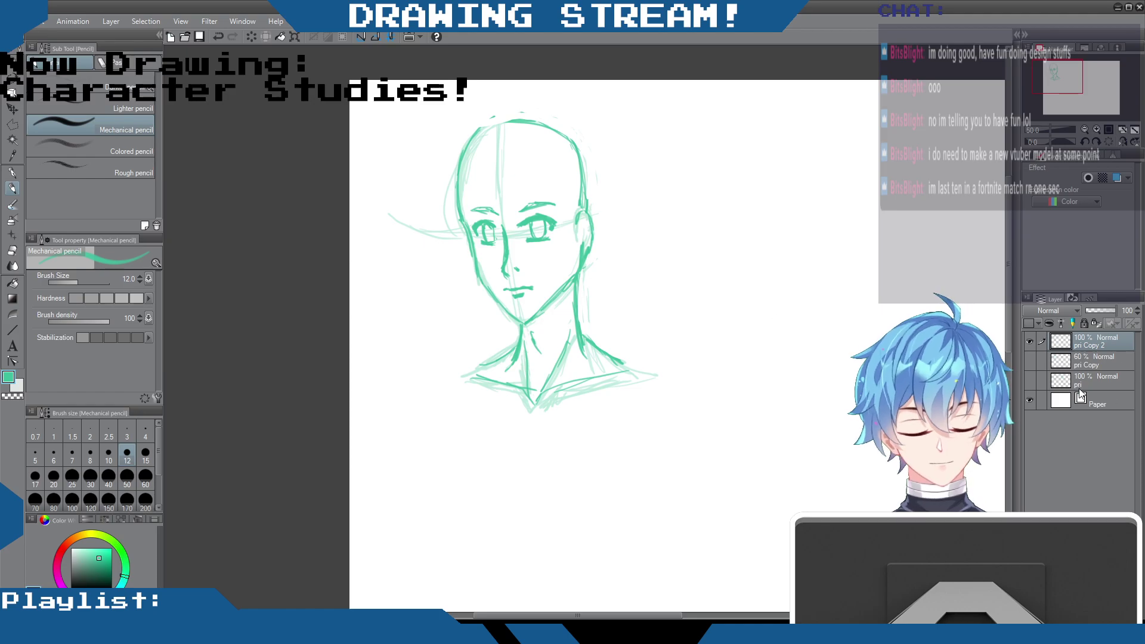
key("ctrl+shift+n")
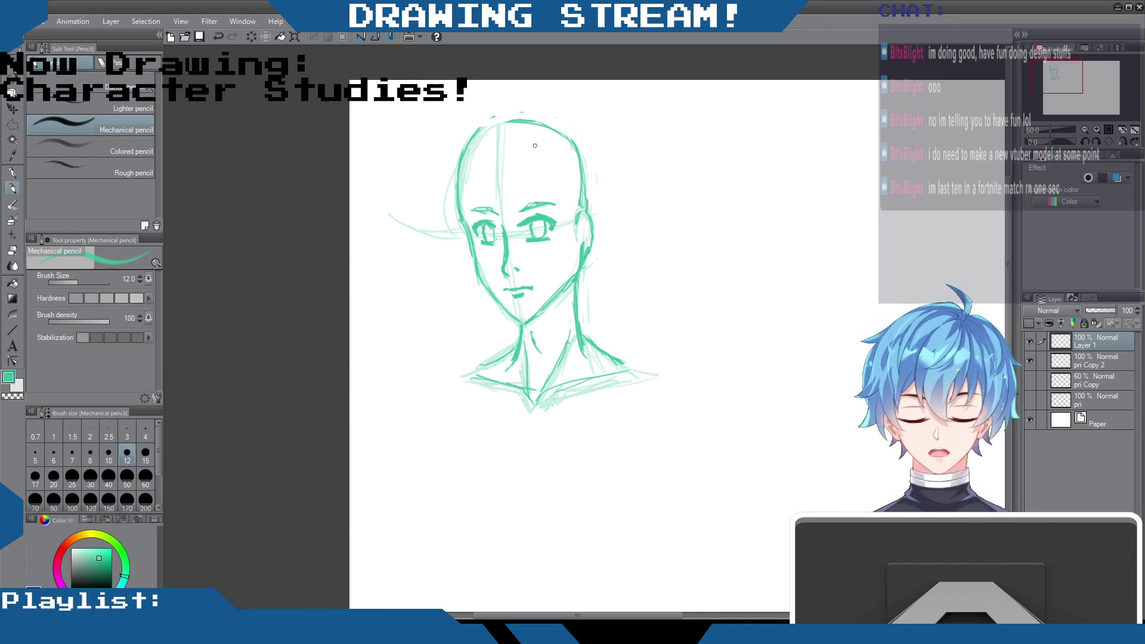
mouse_move(526, 147)
left_mouse_down()
mouse_move(516, 153)
mouse_move(534, 147)
left_mouse_up()
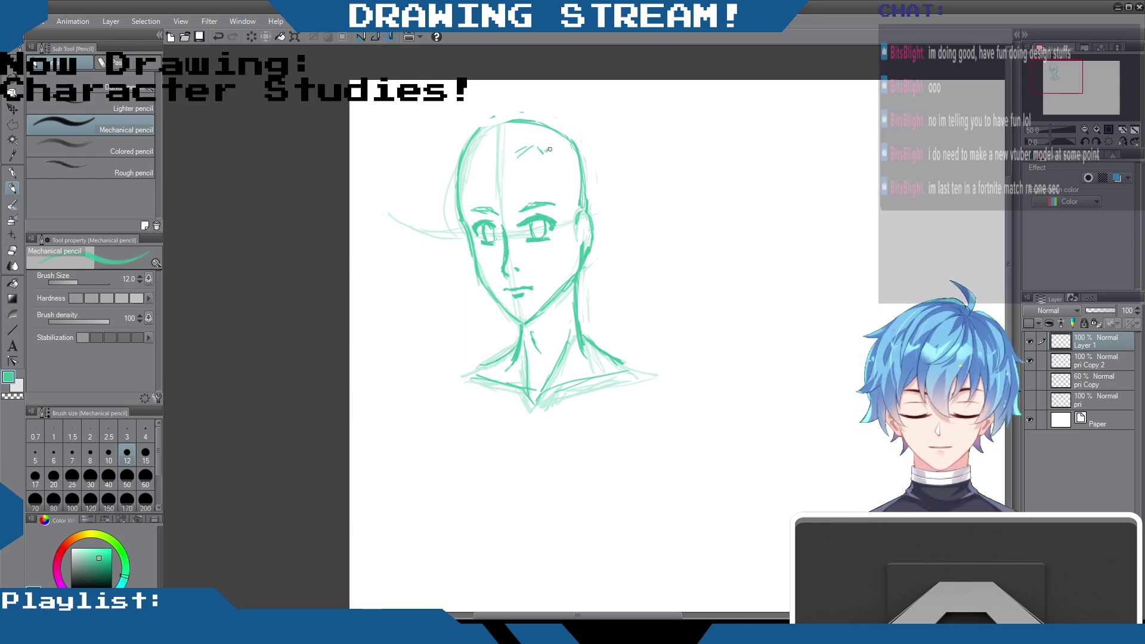
mouse_move(527, 136)
left_mouse_down()
mouse_move(540, 150)
mouse_move(457, 341)
mouse_move(457, 377)
left_mouse_up()
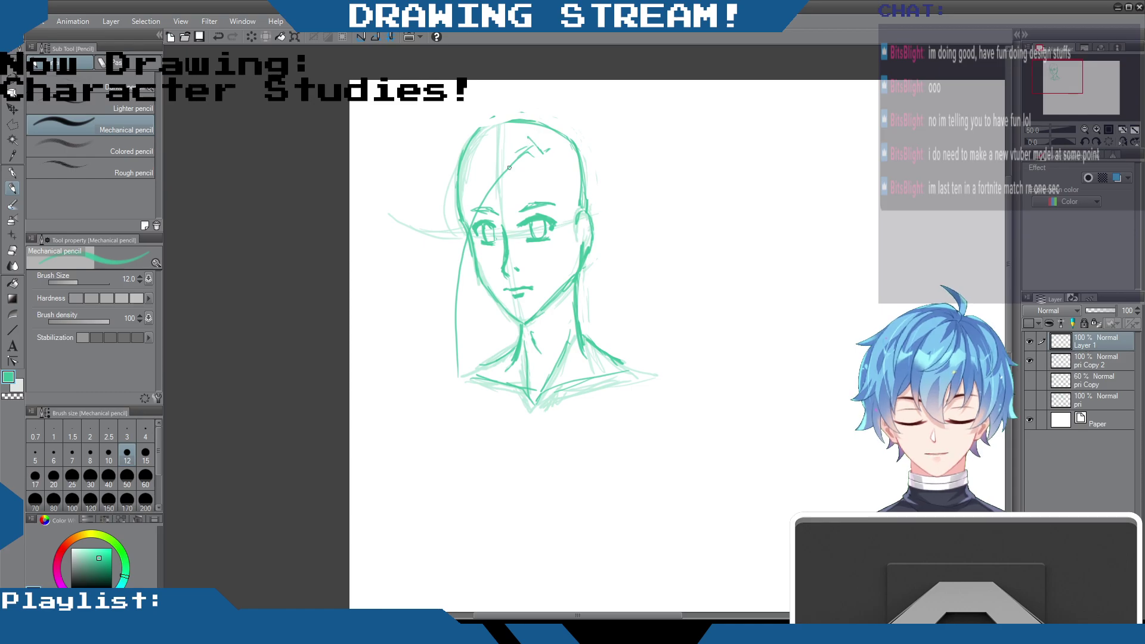
mouse_move(467, 245)
left_mouse_down()
mouse_move(456, 312)
mouse_move(463, 343)
left_mouse_up()
Step: Sketch a long pointed lock of hair from the parting past the ear to below the right collarbone
mouse_move(553, 158)
left_mouse_down()
mouse_move(566, 366)
mouse_move(590, 456)
left_mouse_up()
mouse_move(578, 411)
left_mouse_down()
mouse_move(594, 474)
mouse_move(617, 412)
mouse_move(612, 458)
left_mouse_up()
left_click_drag(622, 396, 618, 459)
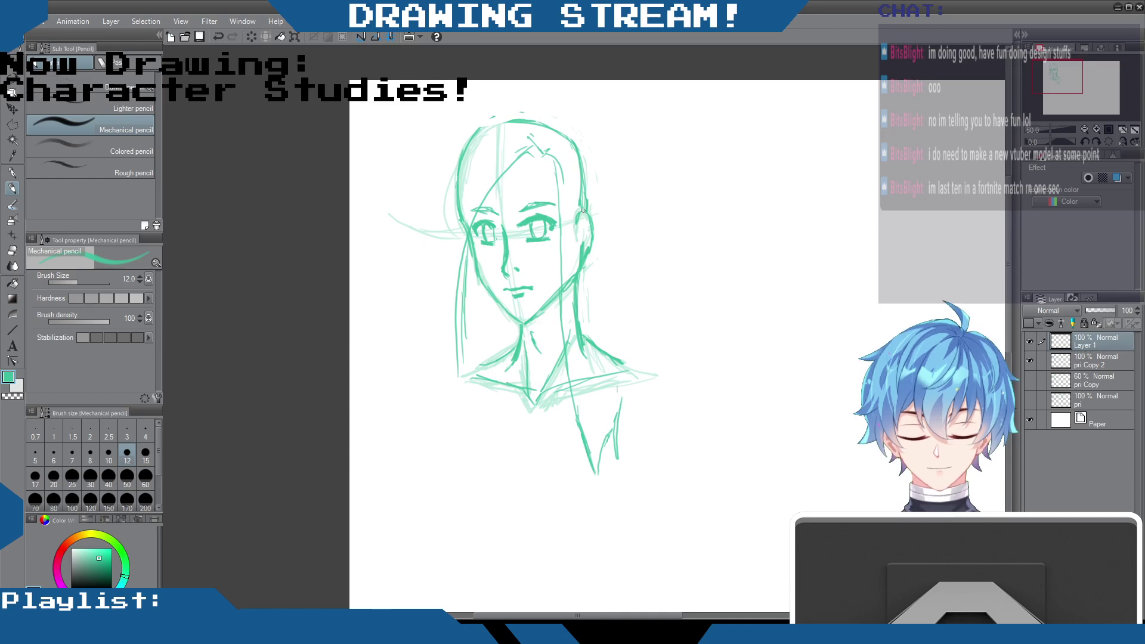
mouse_move(552, 127)
left_mouse_down()
mouse_move(584, 138)
mouse_move(593, 181)
mouse_move(616, 444)
mouse_move(598, 486)
left_mouse_up()
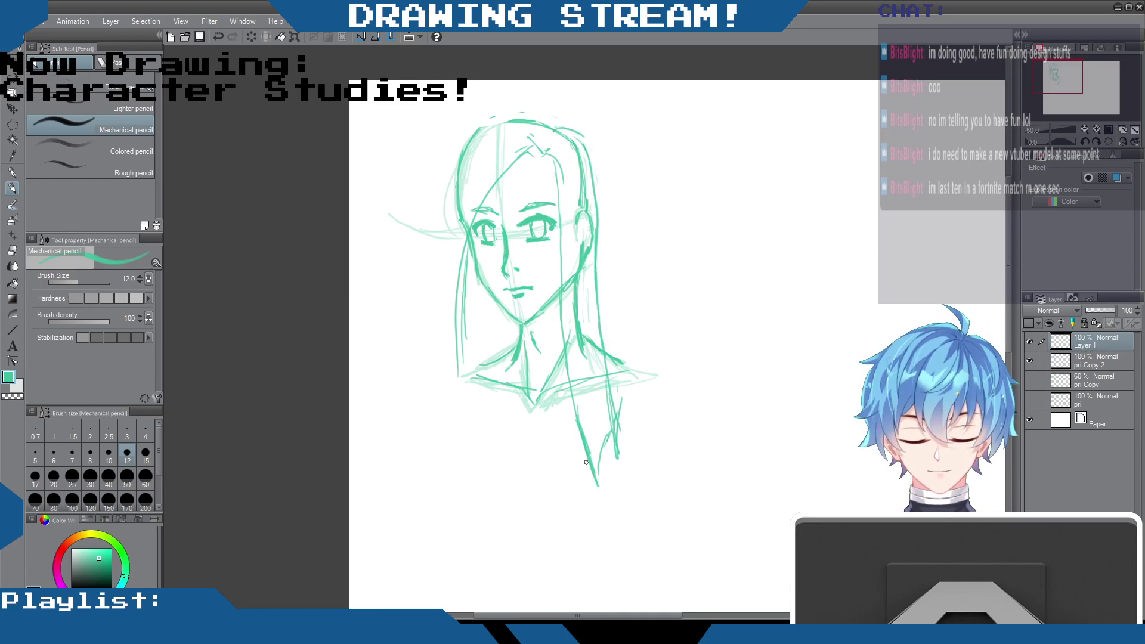
Step: Sketch long hair strands down the left side of the face, ending in points below the collarbone
left_click_drag(470, 261, 465, 383)
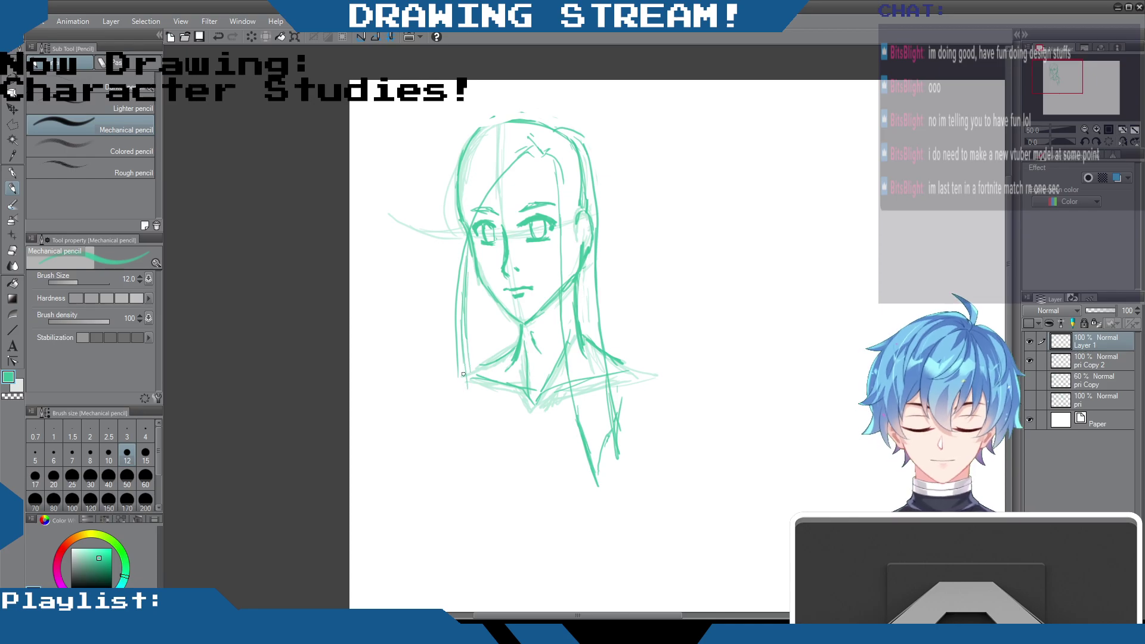
mouse_move(464, 288)
left_mouse_down()
mouse_move(472, 397)
mouse_move(471, 286)
left_mouse_up()
mouse_move(553, 124)
left_mouse_down()
mouse_move(492, 116)
mouse_move(451, 192)
mouse_move(448, 398)
mouse_move(473, 455)
left_mouse_up()
left_click_drag(467, 323, 486, 448)
left_click_drag(470, 410, 493, 477)
left_click_drag(464, 439, 481, 470)
Step: Draw the outer contour of the left hair and fill in the inner strands beside the cheek and neck
left_click_drag(456, 206, 443, 290)
left_click_drag(460, 173, 444, 352)
left_click_drag(438, 243, 436, 279)
mouse_move(438, 277)
left_mouse_down()
mouse_move(456, 421)
mouse_move(474, 325)
mouse_move(477, 356)
left_mouse_up()
left_click_drag(468, 289, 482, 373)
mouse_move(468, 264)
left_mouse_down()
mouse_move(477, 344)
mouse_move(491, 364)
mouse_move(482, 366)
left_mouse_up()
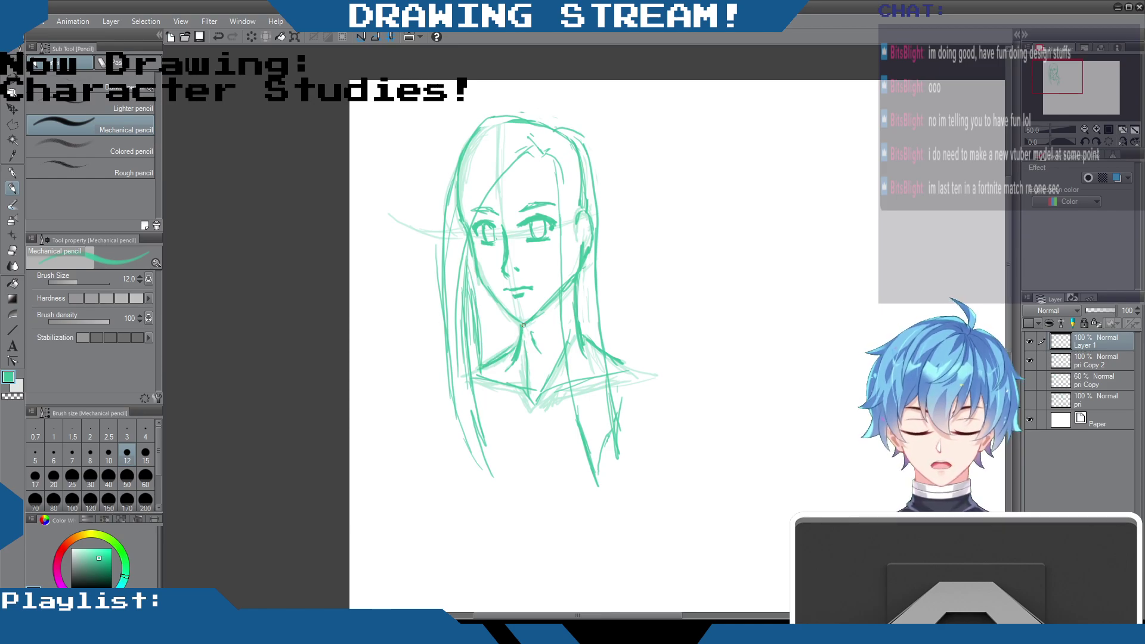
Step: Outline the hair over the crown and reinforce the long contours running down both sides of the head
mouse_move(480, 125)
left_mouse_down()
mouse_move(556, 129)
mouse_move(511, 113)
mouse_move(558, 124)
mouse_move(599, 205)
left_mouse_up()
mouse_move(574, 137)
left_mouse_down()
mouse_move(594, 306)
mouse_move(597, 213)
mouse_move(606, 404)
left_mouse_up()
left_click_drag(453, 387, 501, 499)
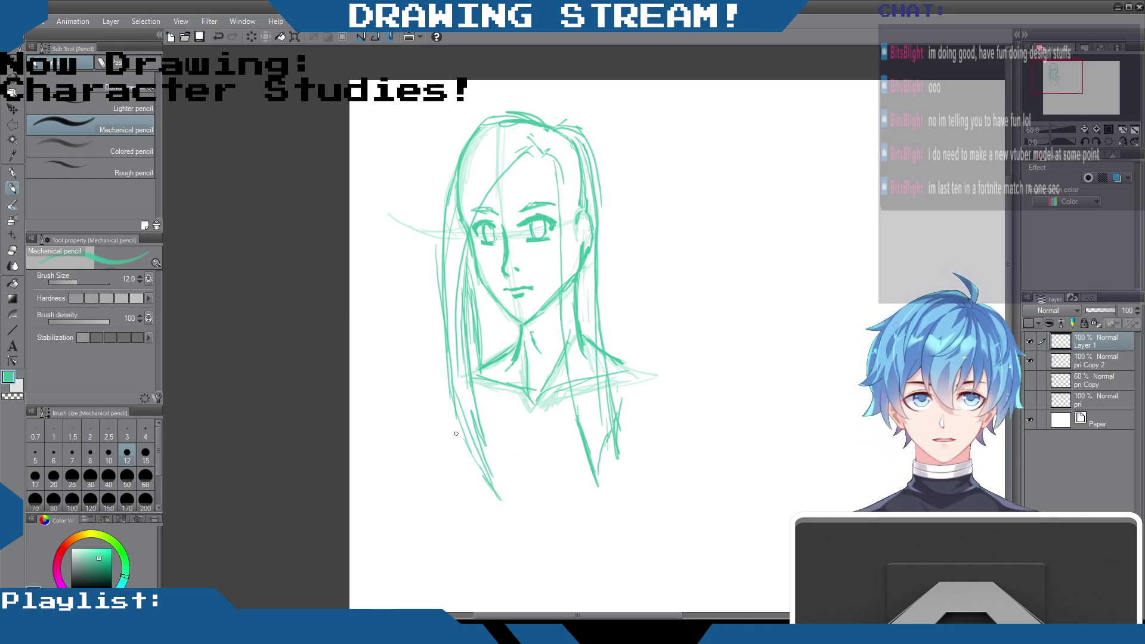
mouse_move(513, 116)
left_mouse_down()
mouse_move(474, 135)
mouse_move(466, 163)
mouse_move(448, 307)
mouse_move(460, 399)
left_mouse_up()
left_click_drag(471, 271, 477, 357)
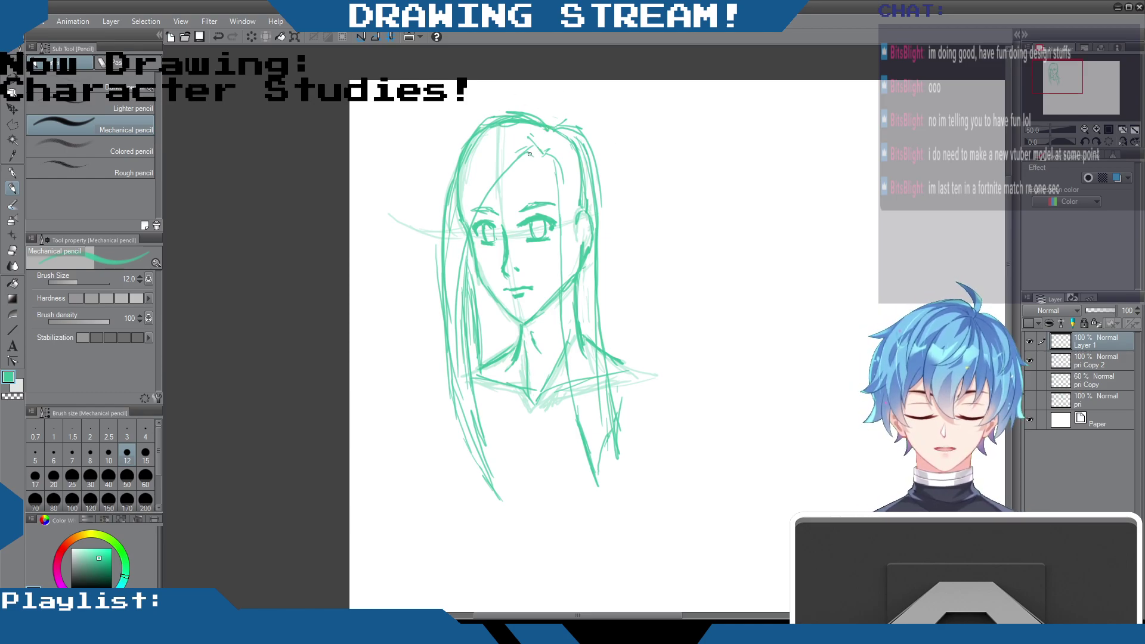
Step: Thicken the hair outline from the crown down the right side, along the left edge and tip, and around the parting
mouse_move(527, 119)
left_mouse_down()
mouse_move(590, 146)
mouse_move(600, 314)
left_mouse_up()
mouse_move(601, 251)
left_mouse_down()
mouse_move(601, 297)
mouse_move(614, 459)
left_mouse_up()
left_click_drag(602, 309, 611, 361)
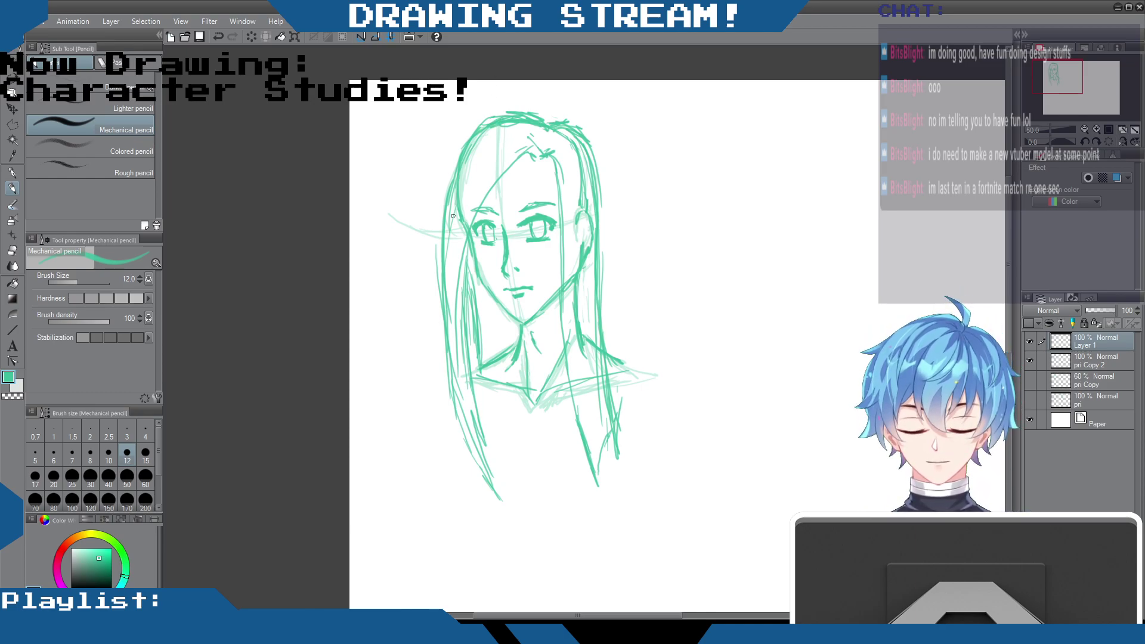
left_click_drag(446, 212, 450, 305)
left_click_drag(440, 266, 441, 292)
left_click_drag(449, 333, 495, 495)
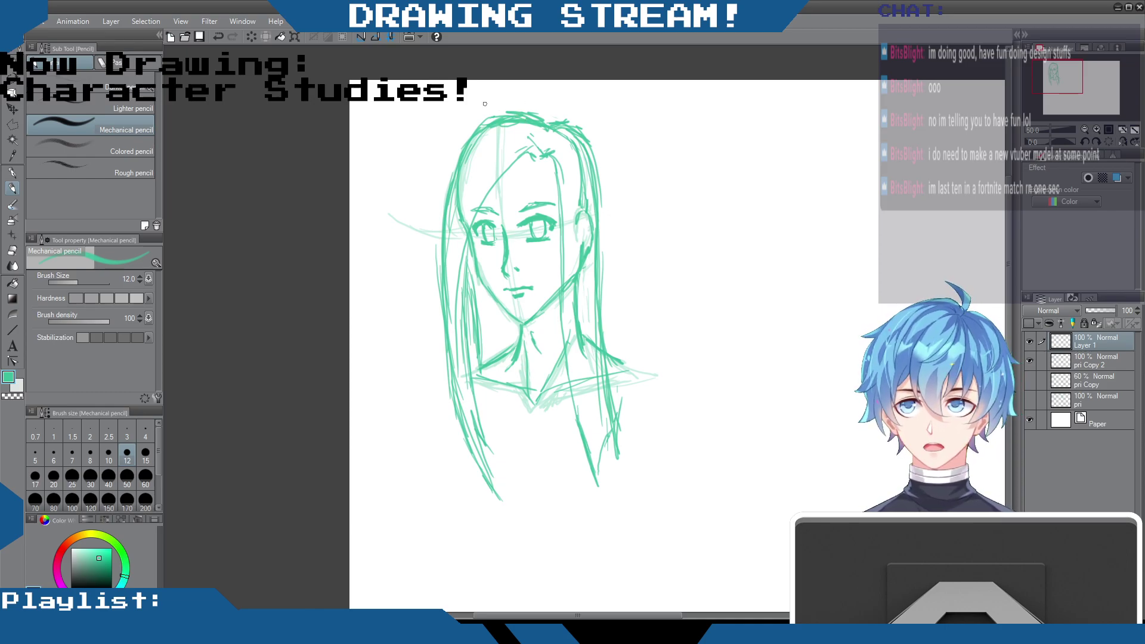
mouse_move(551, 124)
left_mouse_down()
mouse_move(545, 134)
mouse_move(585, 134)
left_mouse_up()
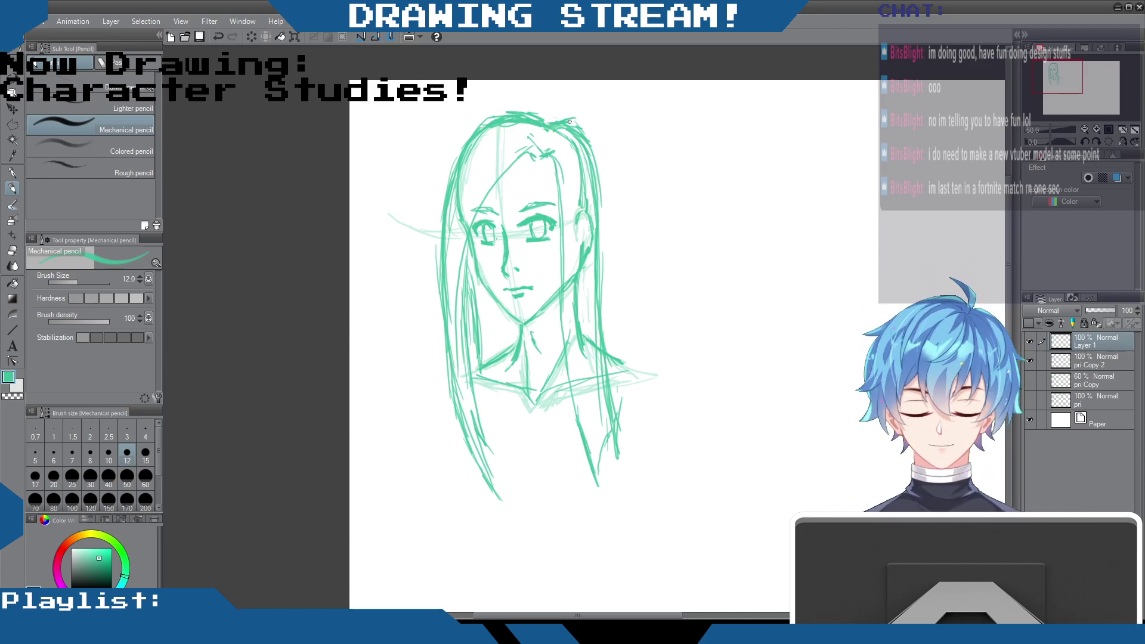
Step: Remove the long-hair layer and sketch short fringe strands from the left temple to the middle of the forehead on pri Copy 2
left_click(1116, 613)
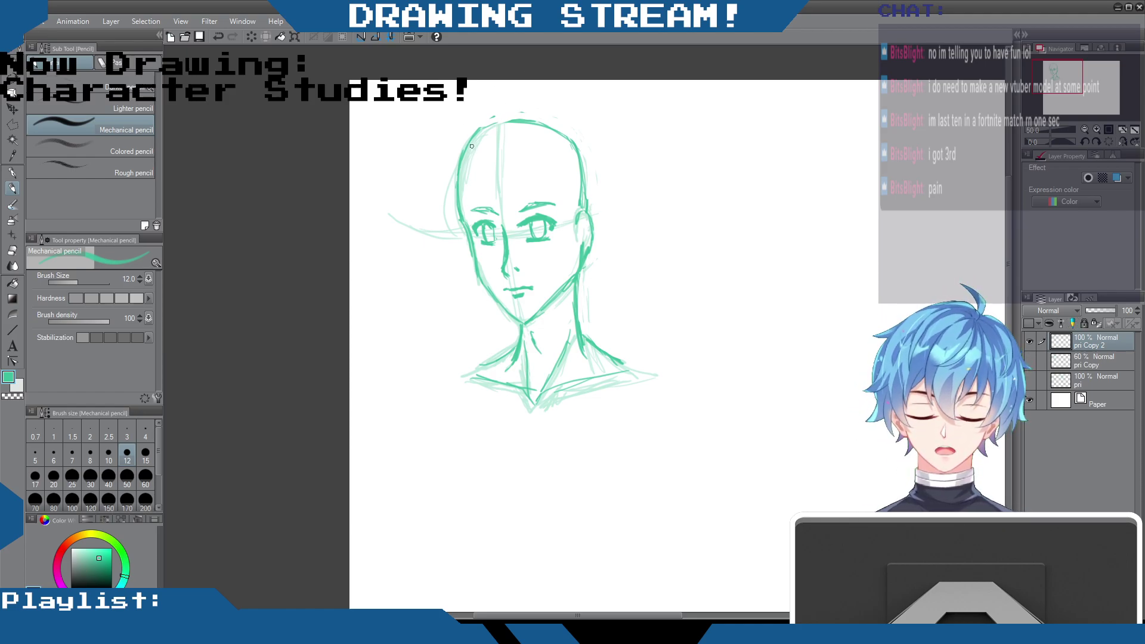
left_click_drag(447, 212, 472, 175)
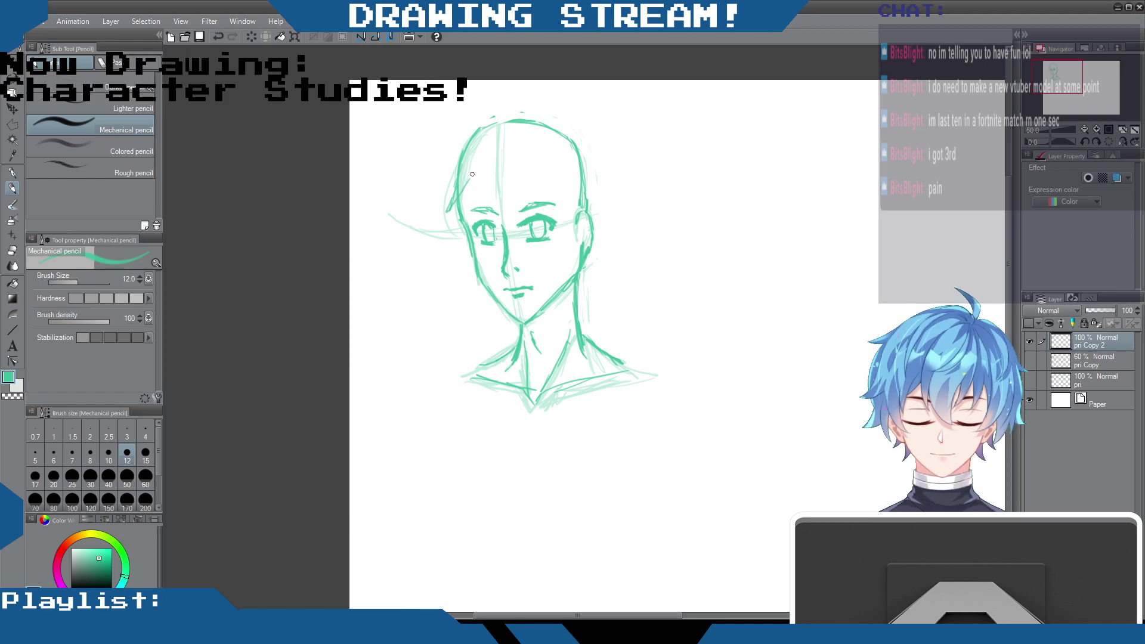
left_click_drag(458, 214, 479, 177)
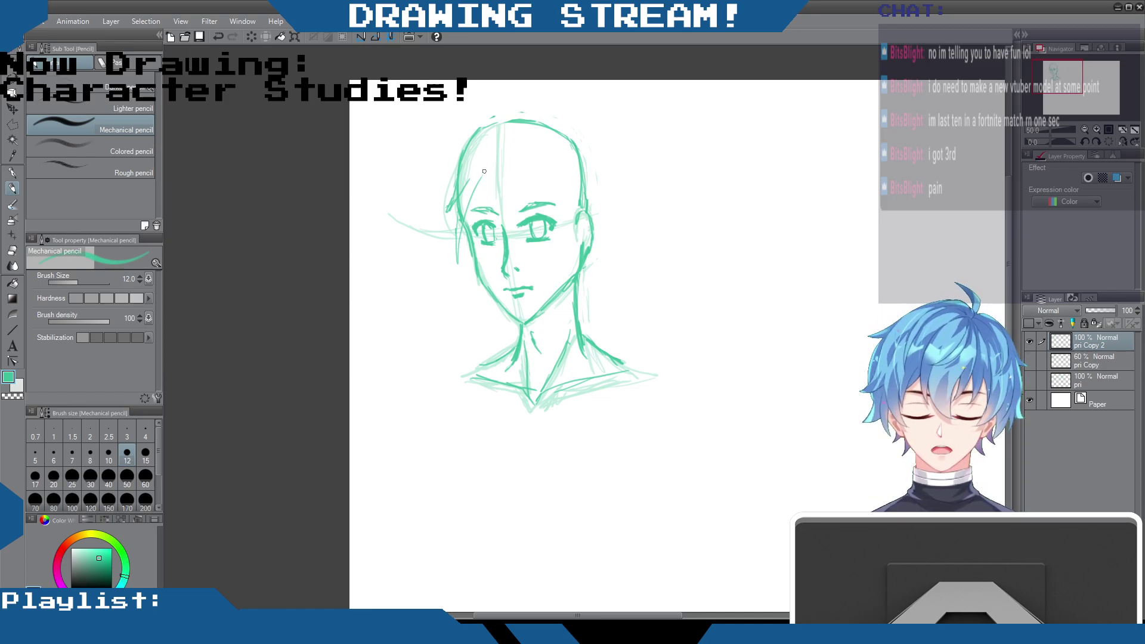
left_click_drag(482, 167, 481, 199)
mouse_move(480, 163)
left_mouse_down()
mouse_move(484, 199)
mouse_move(516, 239)
left_mouse_up()
left_click_drag(514, 173, 512, 230)
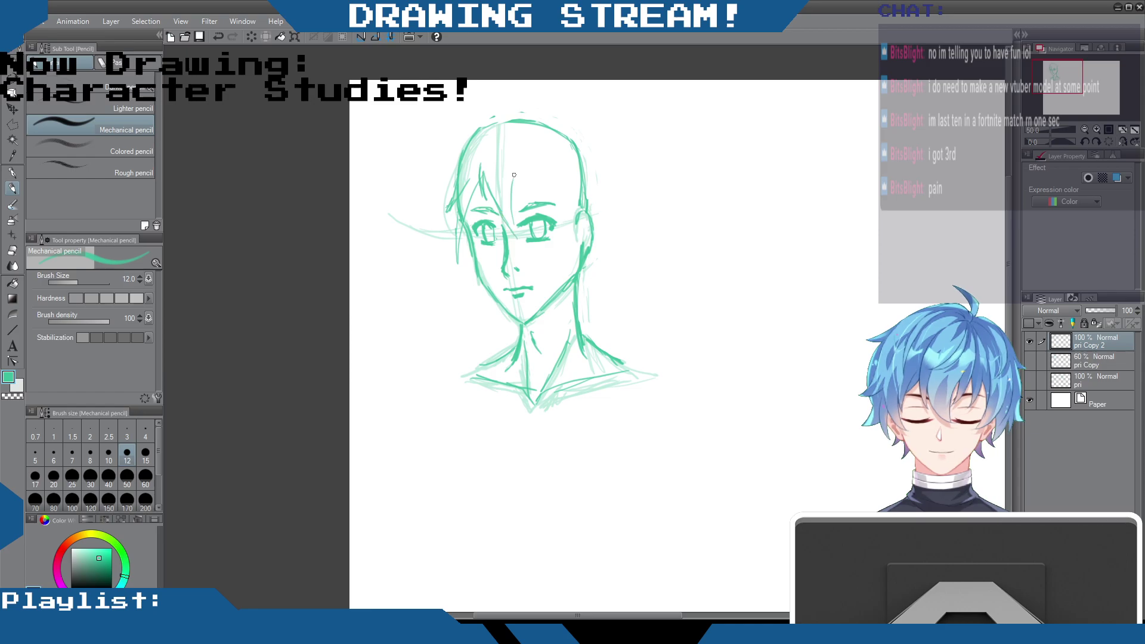
Step: Sketch pointed fringe strands from the middle of the forehead over the right eye to the ear
left_click_drag(513, 181, 575, 257)
left_click_drag(578, 211, 580, 258)
left_click_drag(577, 236, 577, 243)
left_click_drag(578, 201, 569, 247)
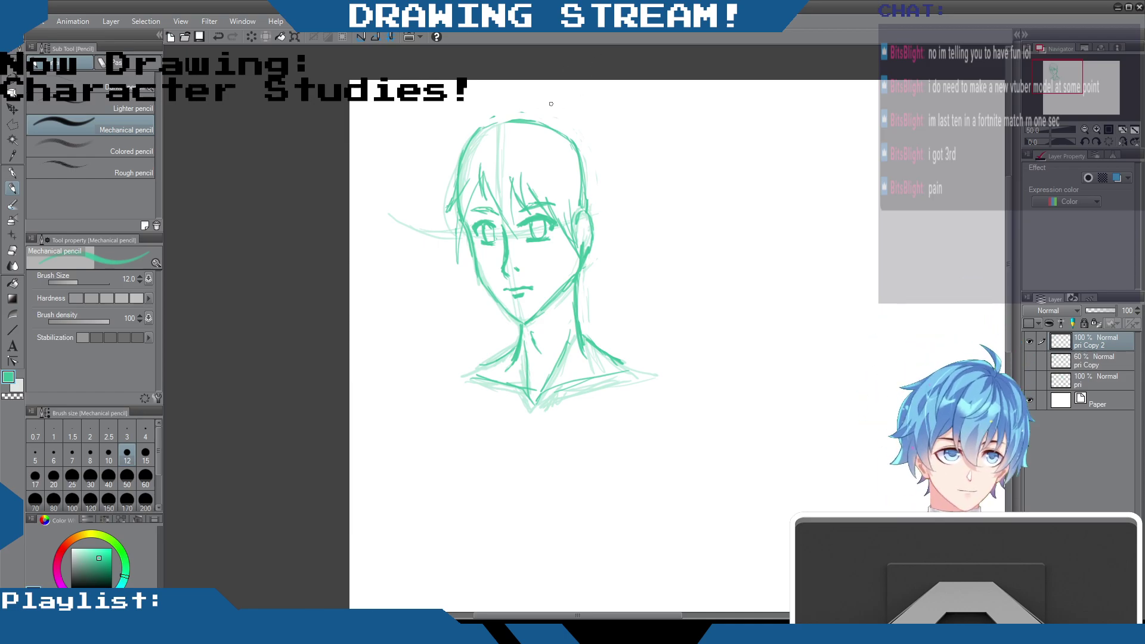
Step: Draw an upright tuft on the crown and a spiky hair contour down the left side of the head
left_click_drag(560, 127, 573, 133)
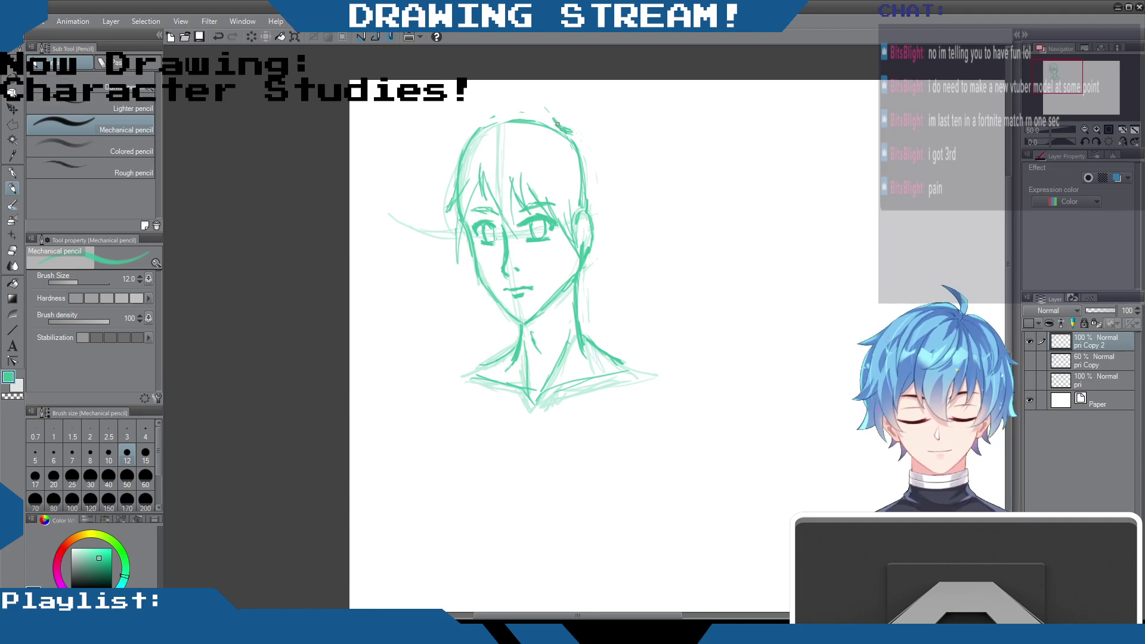
mouse_move(555, 124)
left_mouse_down()
mouse_move(535, 108)
mouse_move(536, 90)
mouse_move(548, 136)
mouse_move(515, 120)
left_mouse_up()
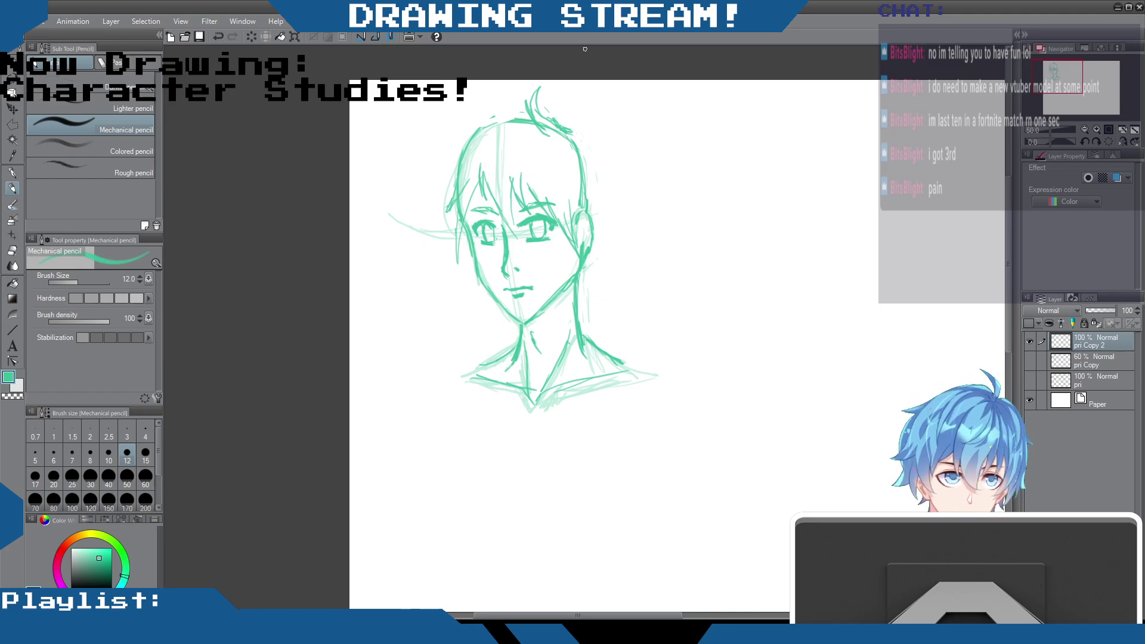
mouse_move(527, 120)
left_mouse_down()
mouse_move(490, 124)
mouse_move(456, 146)
mouse_move(446, 217)
left_mouse_up()
left_click_drag(471, 168, 462, 193)
left_click_drag(457, 241, 457, 203)
left_click_drag(479, 132, 439, 162)
mouse_move(470, 148)
left_mouse_down()
mouse_move(449, 199)
mouse_move(461, 181)
mouse_move(455, 267)
left_mouse_up()
Step: Strengthen the fringe tips and add a spike at the upper left of the crown, continuing the outline toward the right
mouse_move(479, 189)
left_mouse_down()
mouse_move(459, 266)
mouse_move(482, 198)
left_mouse_up()
left_click_drag(509, 210, 500, 225)
left_click_drag(519, 222, 511, 243)
mouse_move(480, 105)
left_mouse_down()
mouse_move(519, 119)
mouse_move(488, 111)
left_mouse_up()
mouse_move(480, 106)
left_mouse_down()
mouse_move(510, 135)
mouse_move(461, 139)
mouse_move(520, 126)
mouse_move(587, 141)
mouse_move(589, 152)
left_mouse_up()
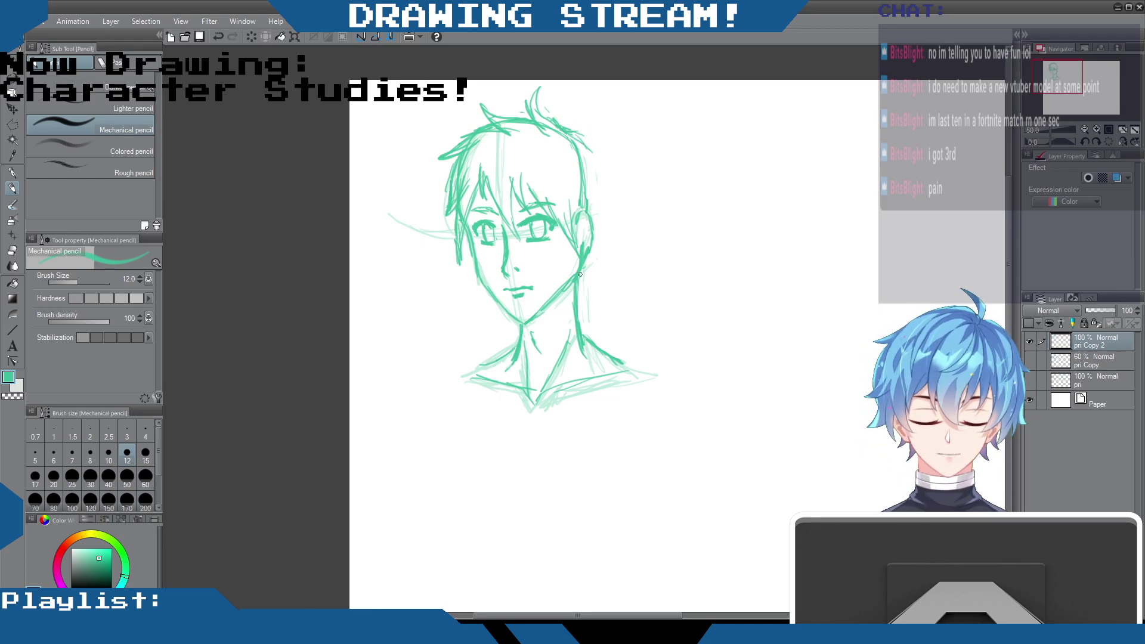
Step: Sketch spiky locks from the crown down the right side of the head, behind the ear to the neck
mouse_move(583, 272)
left_mouse_down()
mouse_move(593, 301)
mouse_move(603, 292)
left_mouse_up()
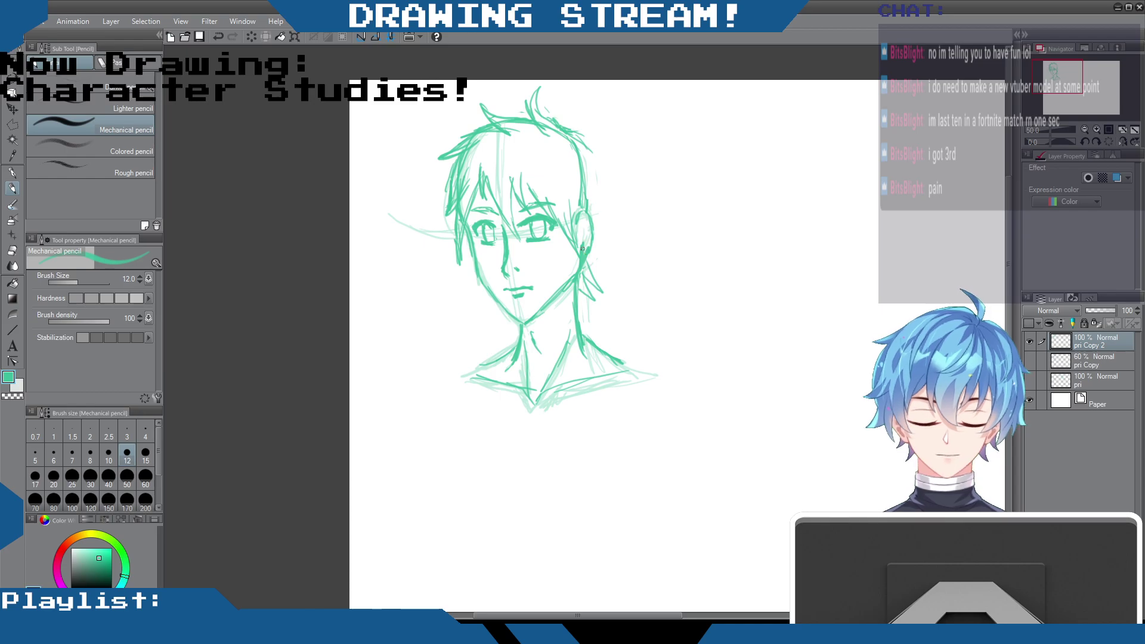
key("ctrl+z")
mouse_move(583, 126)
left_mouse_down()
mouse_move(577, 136)
mouse_move(619, 192)
mouse_move(620, 218)
mouse_move(598, 200)
mouse_move(578, 226)
mouse_move(588, 240)
left_mouse_up()
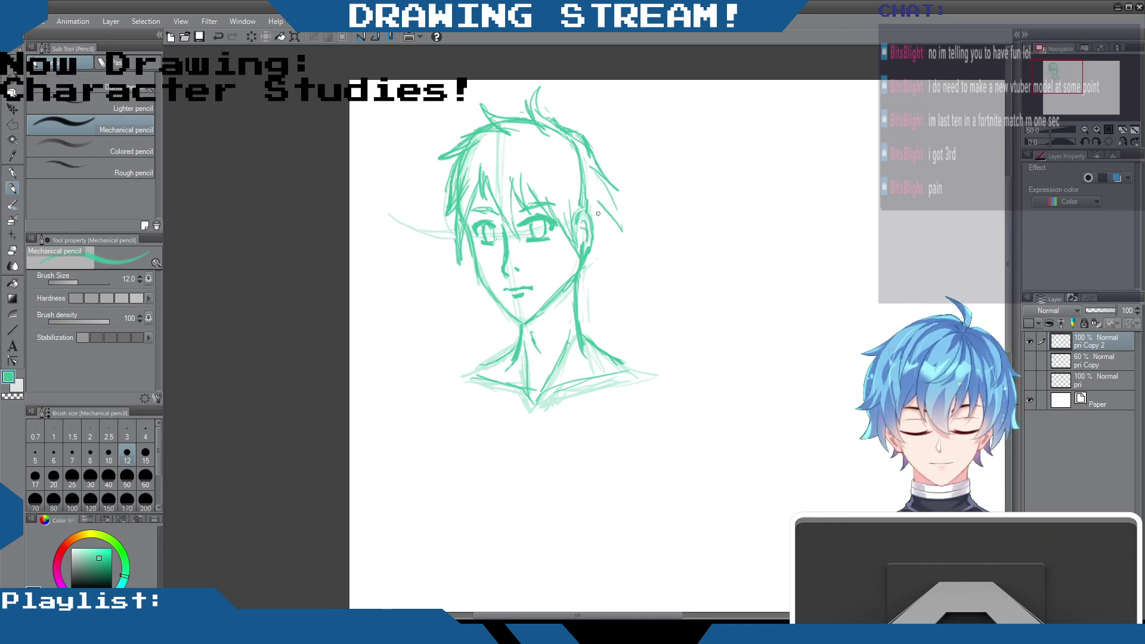
mouse_move(607, 197)
left_mouse_down()
mouse_move(610, 243)
mouse_move(593, 280)
mouse_move(601, 308)
mouse_move(582, 290)
mouse_move(578, 310)
mouse_move(586, 276)
mouse_move(584, 307)
left_mouse_up()
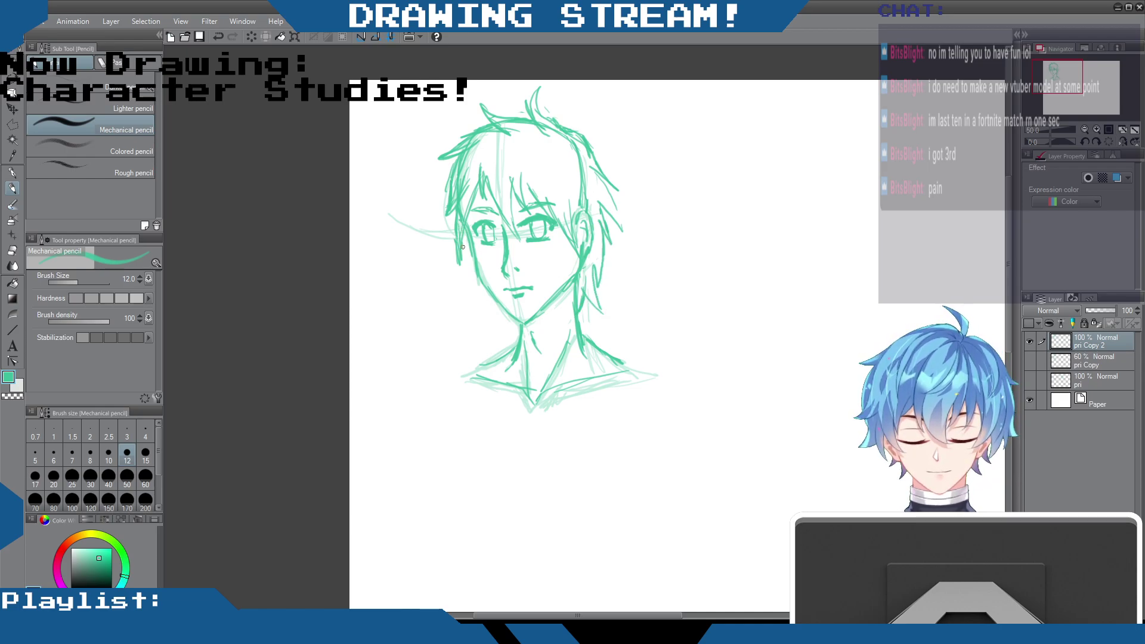
Step: Add pointed locks beside the left cheek and jaw, and darken the hair along the left temple
left_click_drag(464, 257, 479, 312)
mouse_move(488, 319)
left_mouse_down()
mouse_move(483, 273)
mouse_move(496, 304)
mouse_move(488, 291)
mouse_move(484, 310)
mouse_move(471, 263)
mouse_move(457, 283)
mouse_move(469, 253)
left_mouse_up()
left_click_drag(466, 174, 463, 188)
left_click_drag(452, 210, 454, 243)
left_click_drag(466, 167, 459, 187)
left_click_drag(458, 190, 453, 228)
Step: Darken the fringe strands across the forehead and above the right eye
mouse_move(478, 162)
left_mouse_down()
mouse_move(483, 202)
mouse_move(497, 213)
mouse_move(531, 197)
left_mouse_up()
mouse_move(551, 205)
left_mouse_down()
mouse_move(528, 194)
mouse_move(558, 220)
left_mouse_up()
mouse_move(527, 191)
left_mouse_down()
mouse_move(568, 232)
mouse_move(574, 210)
left_mouse_up()
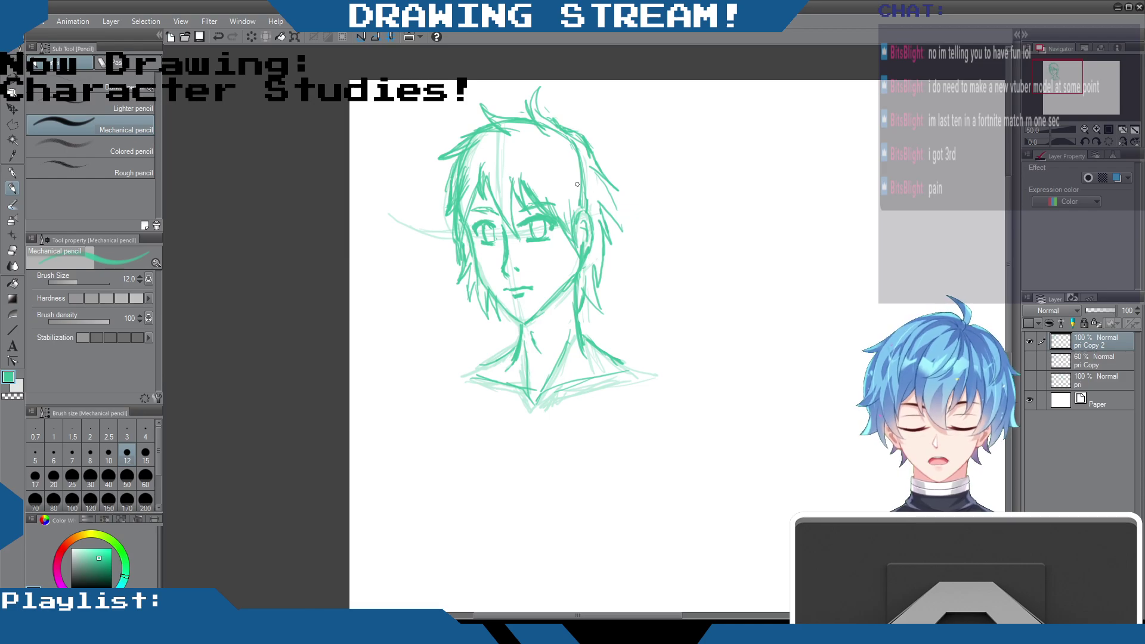
Step: Reinforce the crown tuft, the right hair outline, the left cheek lock and the left fringe strand
left_click_drag(529, 108, 545, 87)
mouse_move(539, 87)
left_mouse_down()
mouse_move(544, 117)
mouse_move(591, 151)
mouse_move(617, 205)
left_mouse_up()
mouse_move(612, 201)
left_mouse_down()
mouse_move(623, 227)
mouse_move(604, 221)
left_mouse_up()
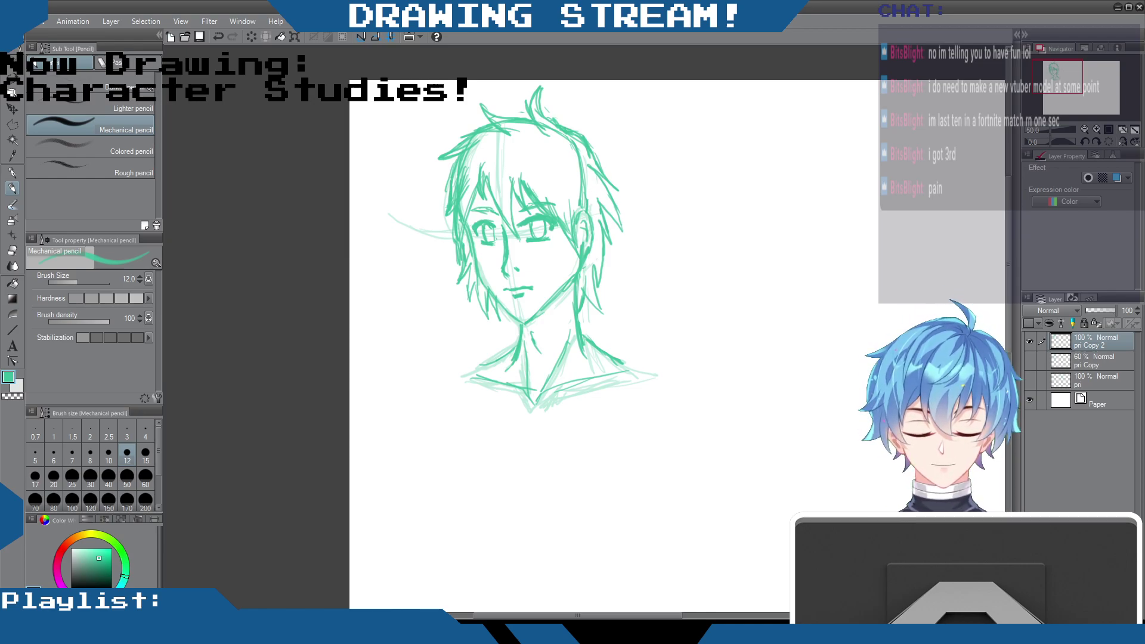
left_click_drag(480, 266, 487, 287)
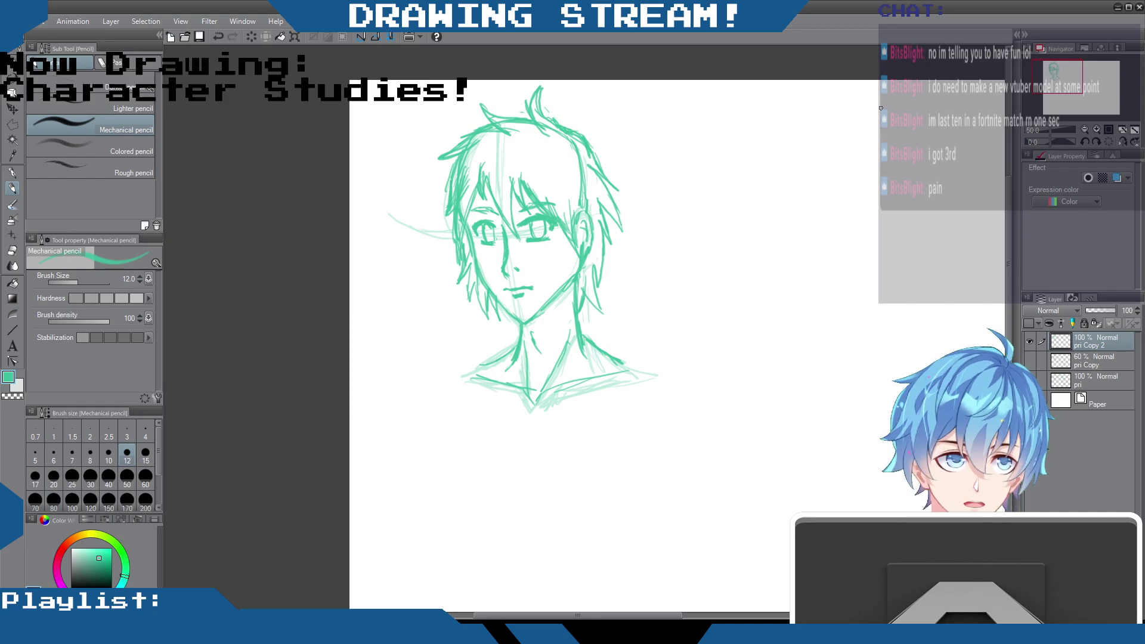
mouse_move(490, 173)
left_mouse_down()
mouse_move(518, 233)
mouse_move(515, 175)
mouse_move(482, 200)
left_mouse_up()
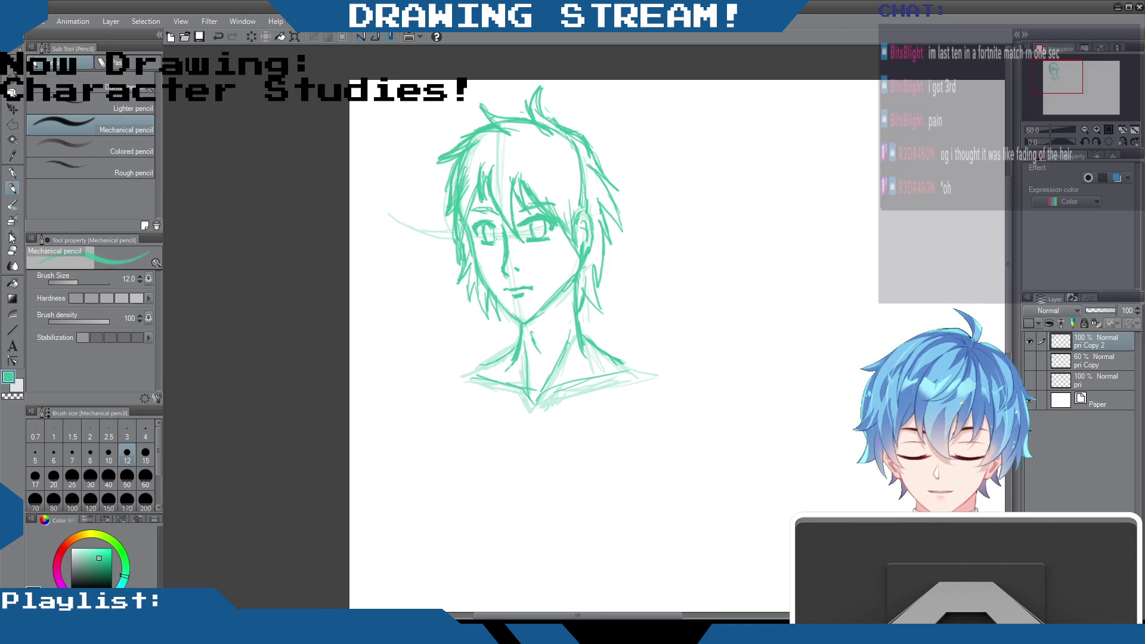
Step: Erase the stray sketch mark by the inner corner of the right eye, beside the fringe tip
left_click(12, 250)
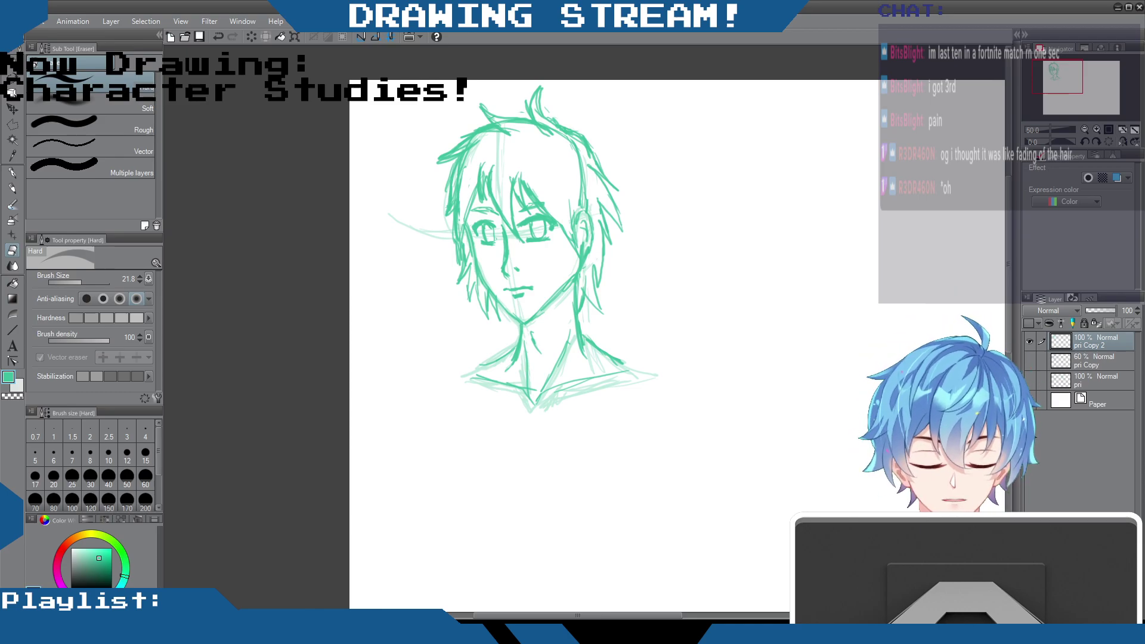
scroll(948, 234, "up", 3)
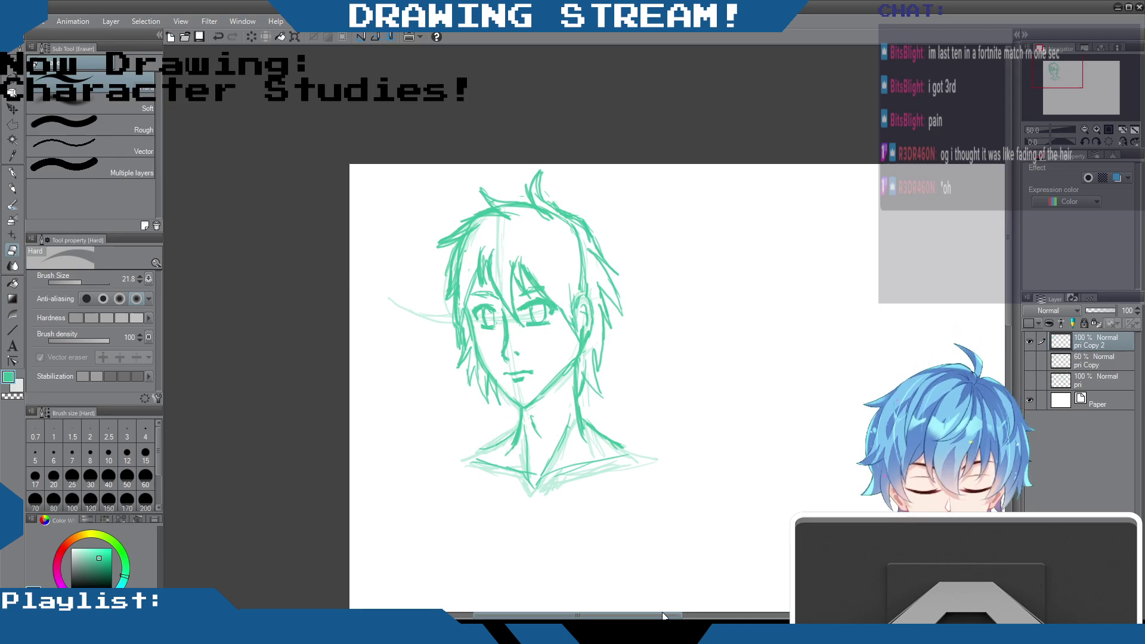
scroll(658, 300, "left", 4)
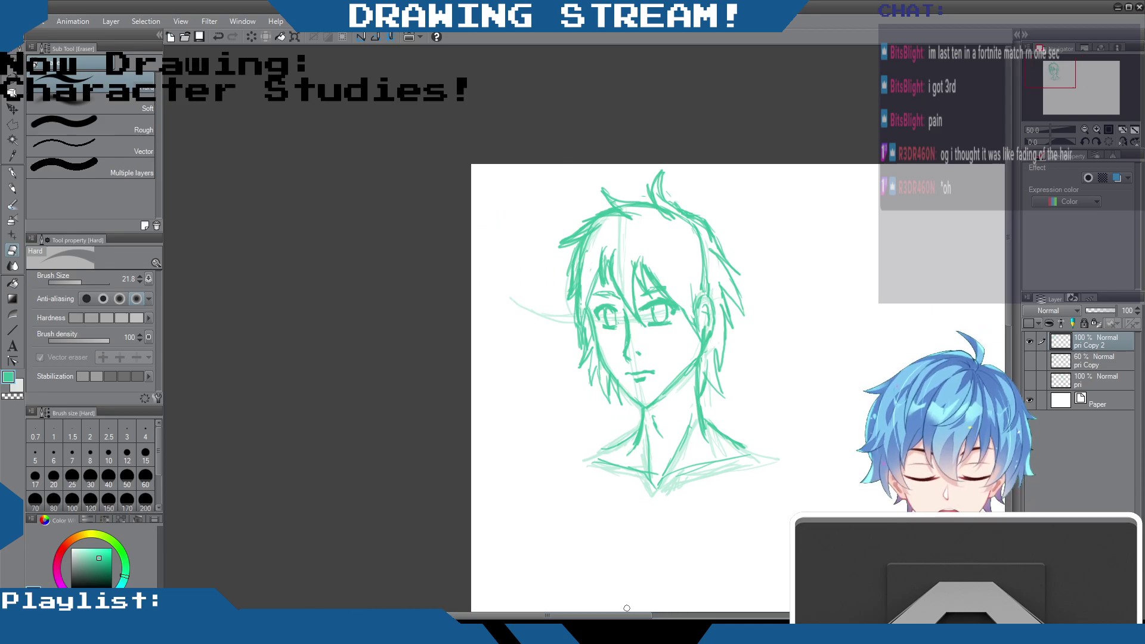
left_click(644, 310)
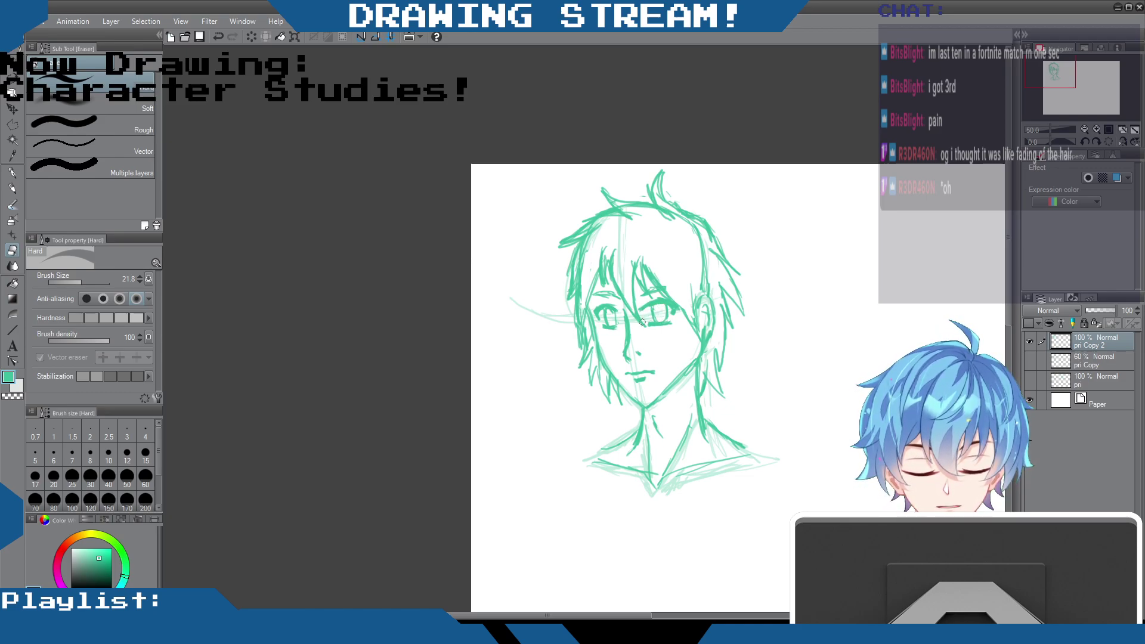
Step: With the Mechanical pencil, draw a strand from the crown into the left fringe and extend the upper-left hair spikes
left_click(11, 172)
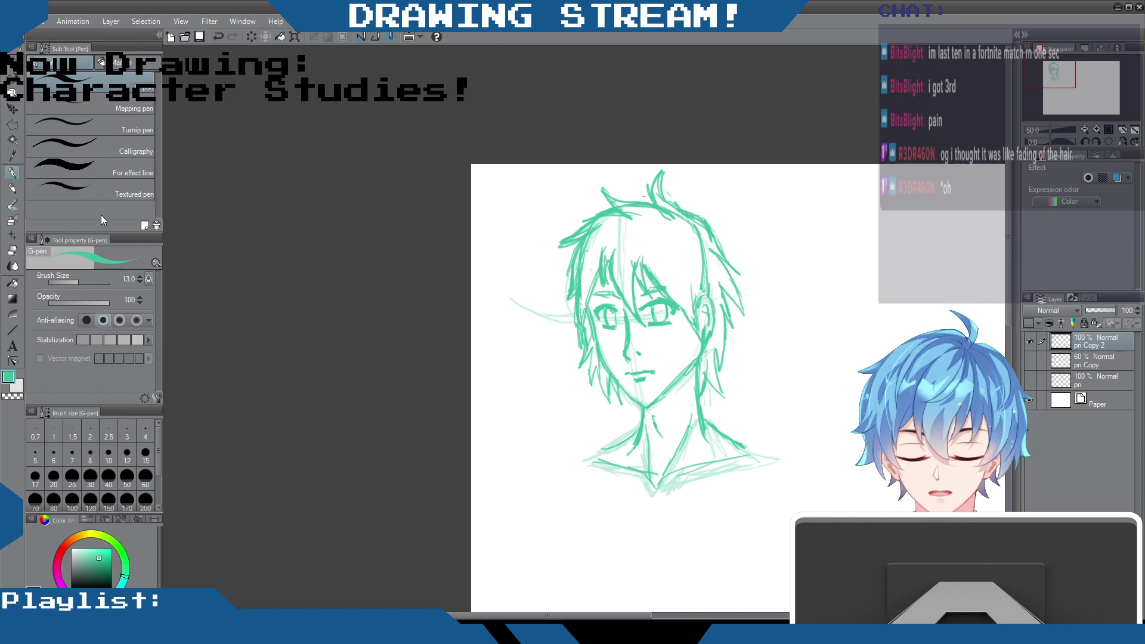
left_click(12, 190)
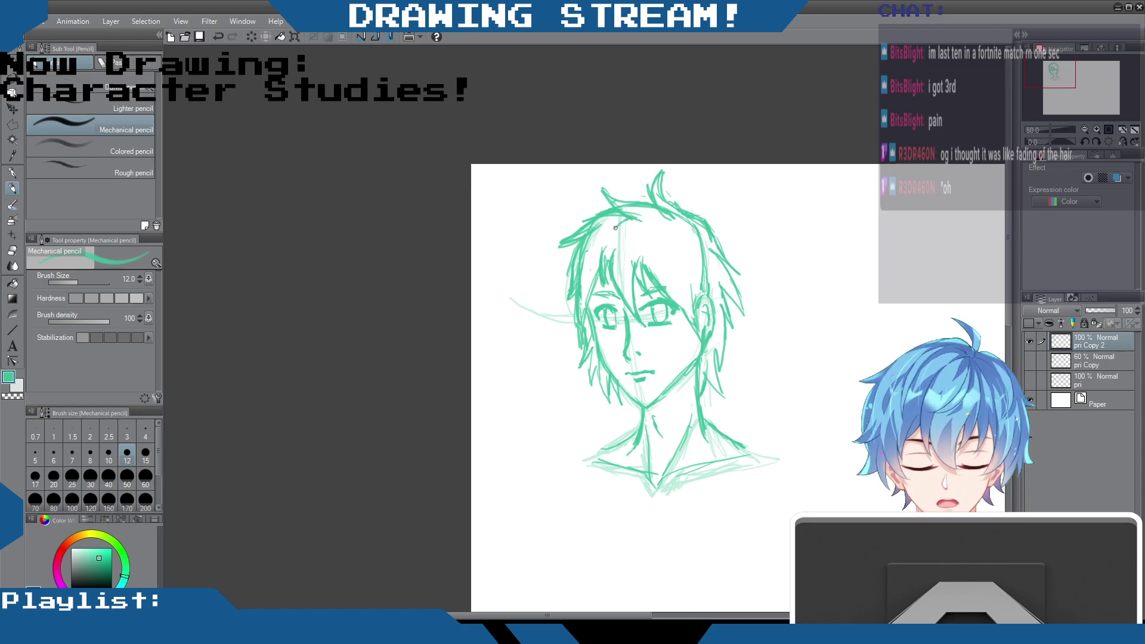
mouse_move(630, 227)
left_mouse_down()
mouse_move(608, 270)
mouse_move(625, 222)
left_mouse_up()
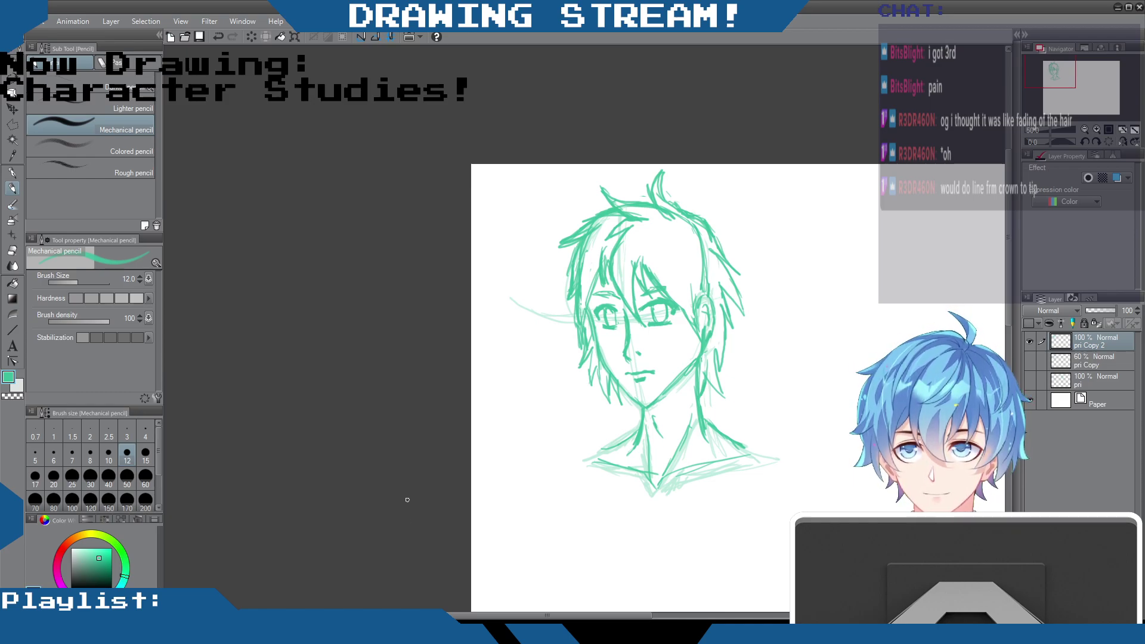
left_click_drag(603, 186, 632, 201)
left_click_drag(577, 242, 550, 247)
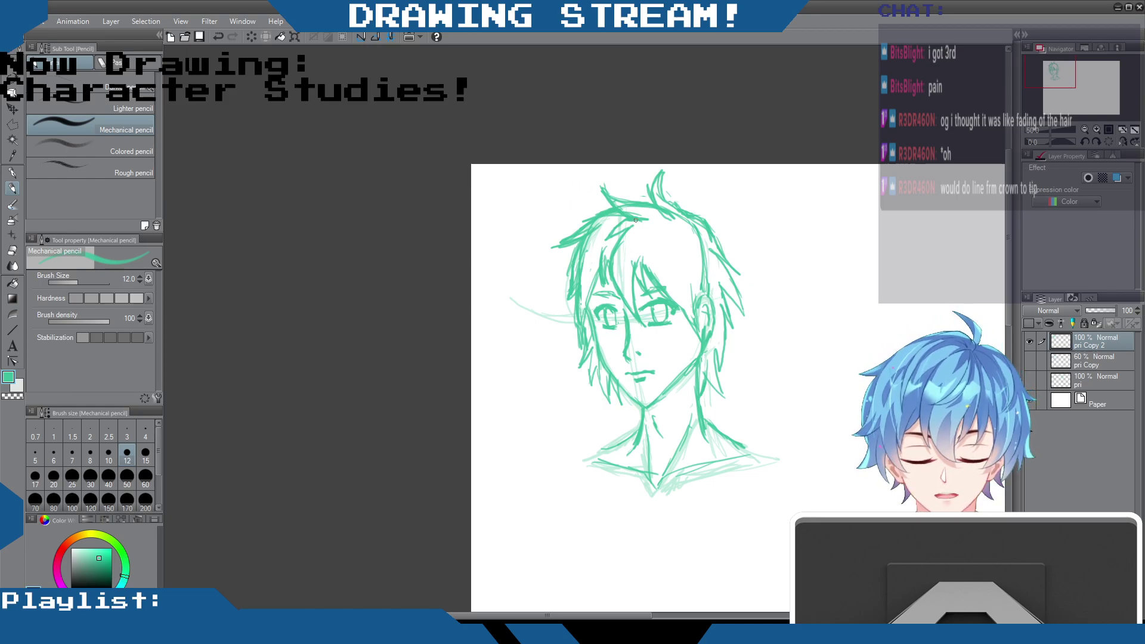
Step: Annotate the upper-left hair with an arrow and the handwritten note "Different Color"
mouse_move(582, 226)
left_mouse_down()
mouse_move(520, 185)
mouse_move(595, 177)
left_mouse_up()
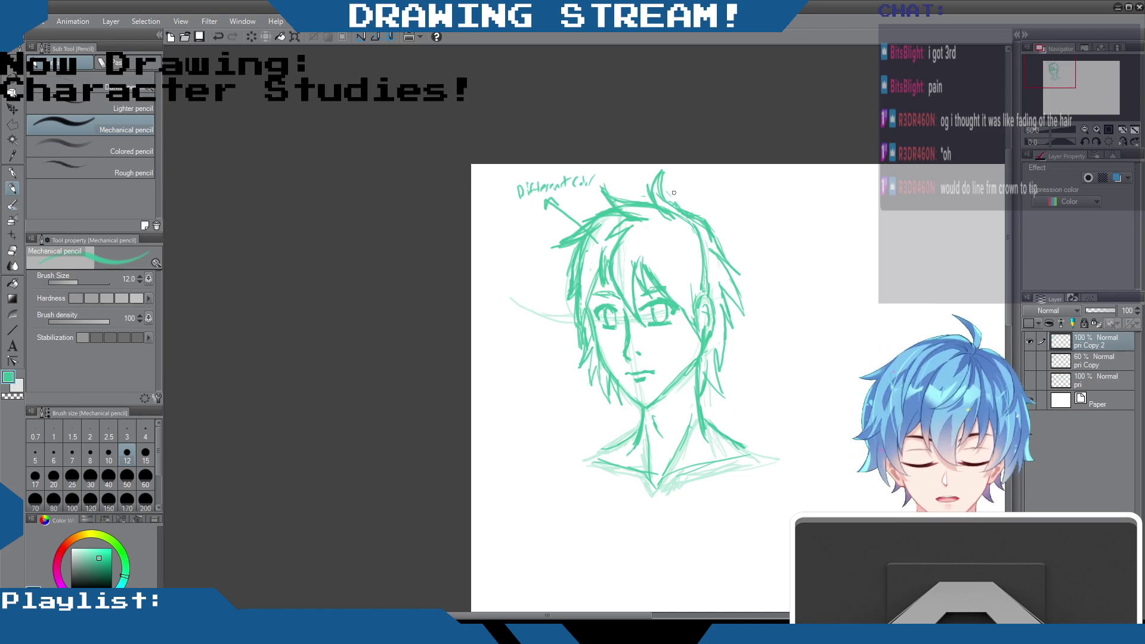
mouse_move(669, 188)
left_mouse_down()
mouse_move(714, 202)
mouse_move(657, 215)
mouse_move(685, 182)
left_mouse_up()
key("ctrl+z")
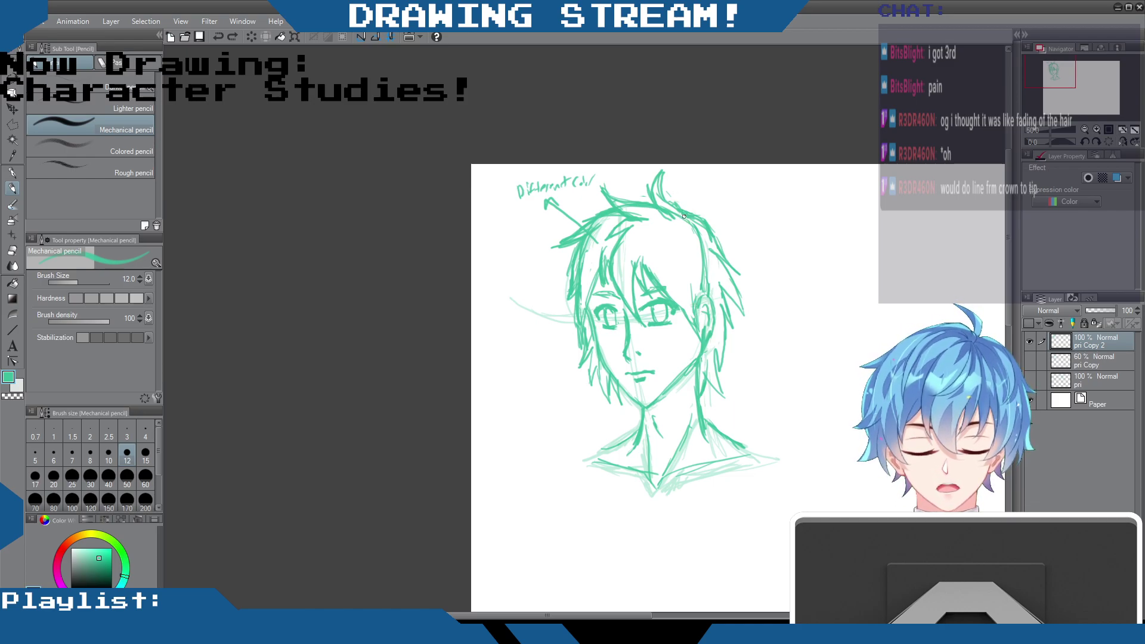
left_click_drag(669, 216, 577, 320)
left_click_drag(571, 360, 571, 417)
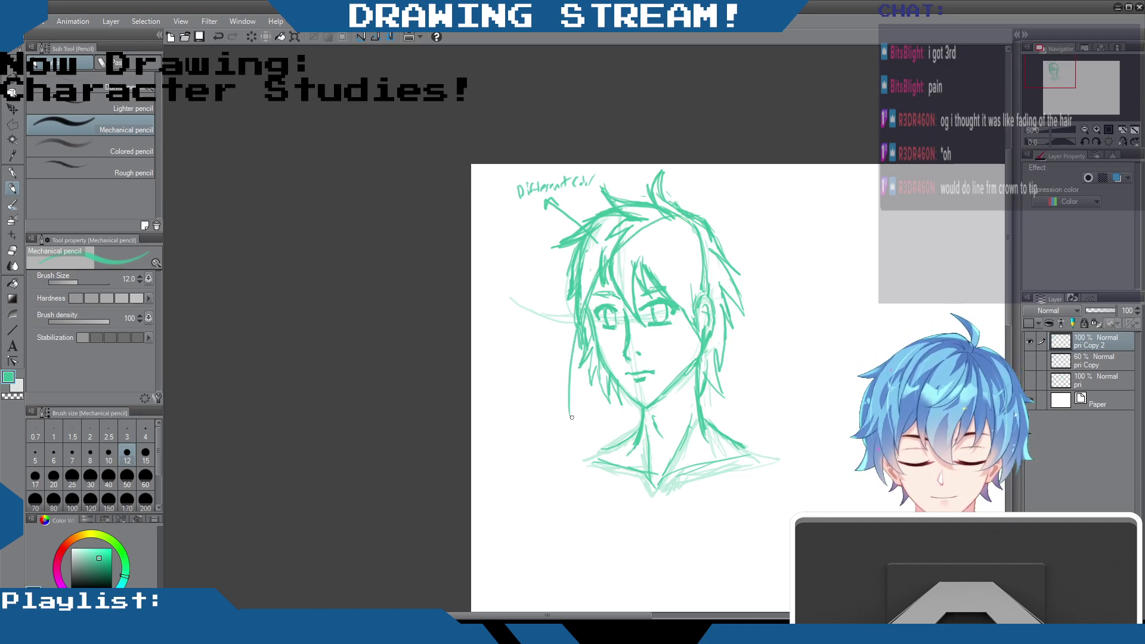
key("ctrl+z")
key("ctrl+z")
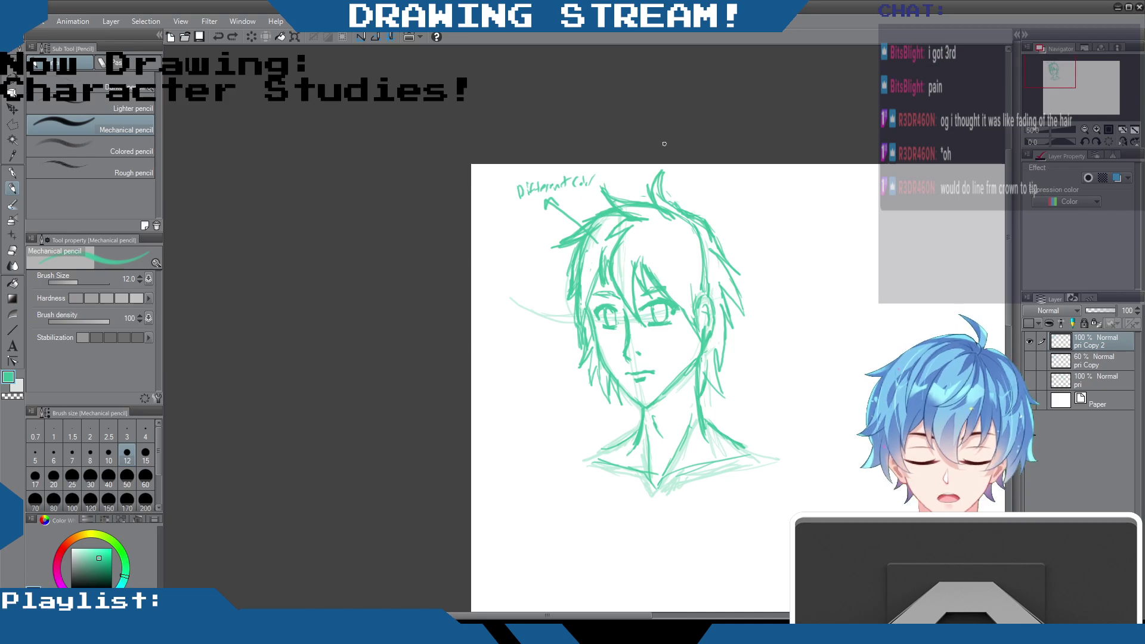
Step: Thicken the crown tuft and the hair outline down the right and left sides of the head
left_click_drag(592, 220, 589, 227)
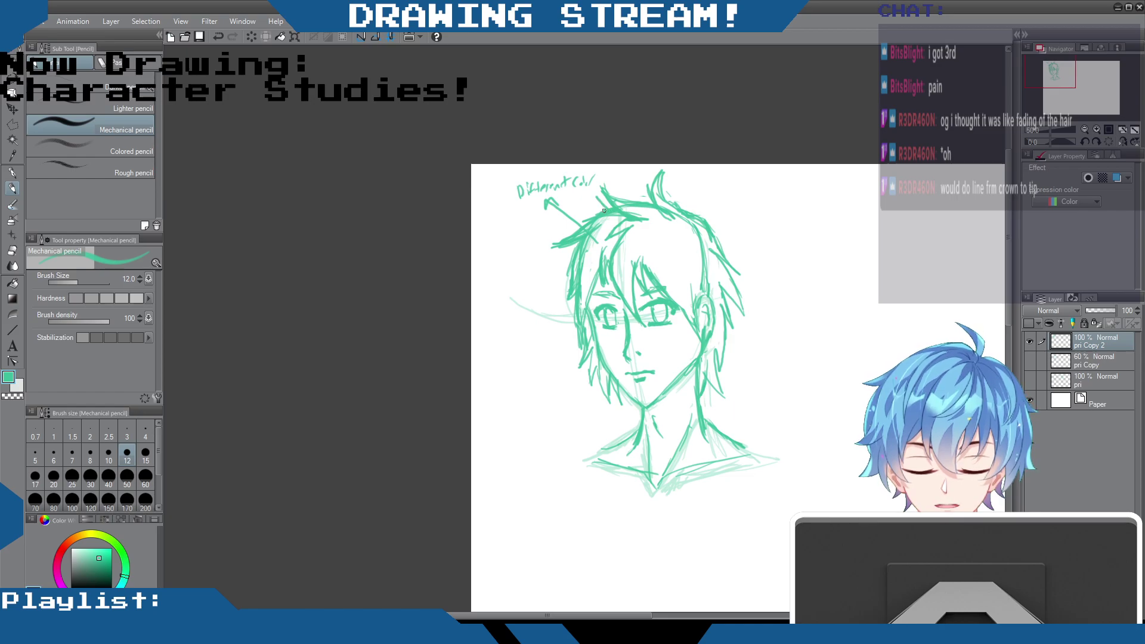
key("ctrl+z")
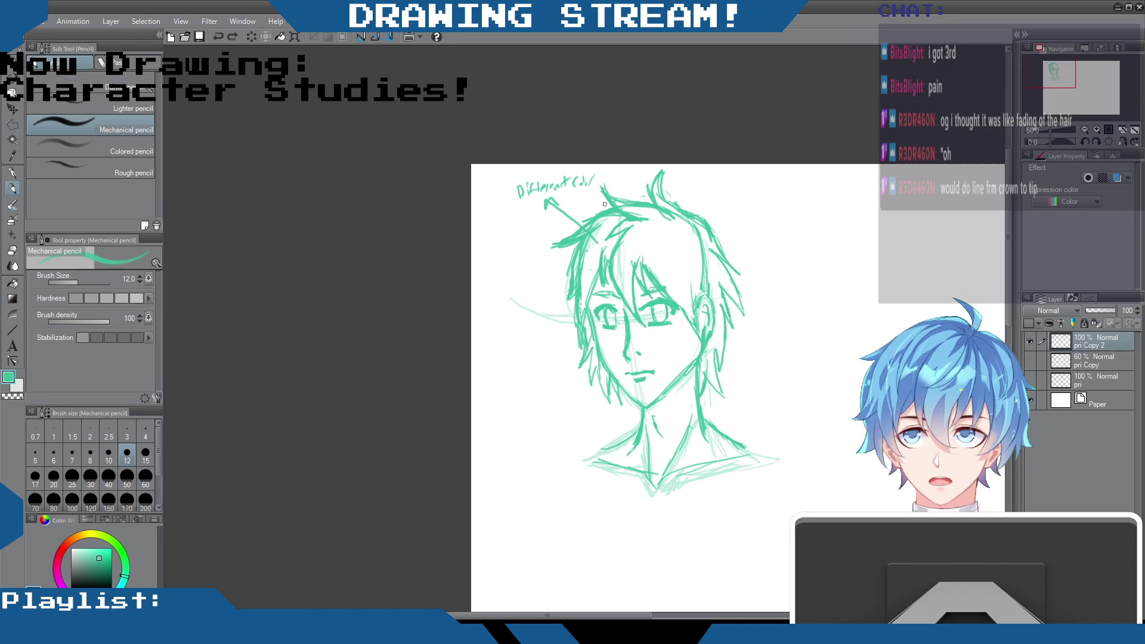
mouse_move(654, 193)
left_mouse_down()
mouse_move(668, 167)
mouse_move(669, 208)
mouse_move(750, 272)
mouse_move(722, 286)
left_mouse_up()
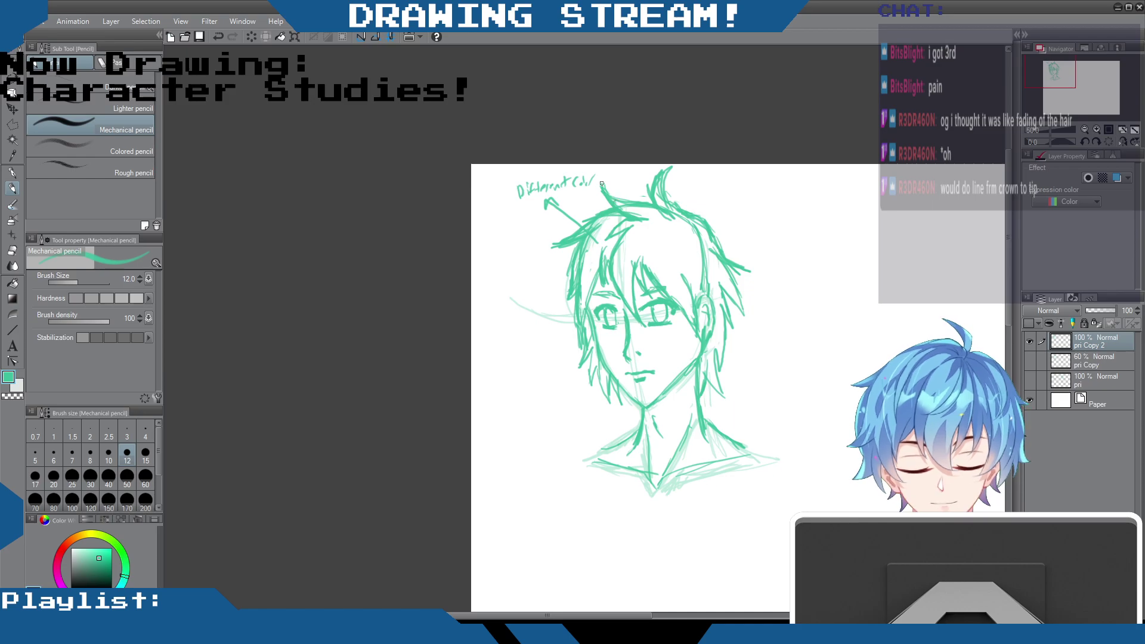
mouse_move(590, 221)
left_mouse_down()
mouse_move(576, 222)
mouse_move(599, 218)
mouse_move(576, 294)
left_mouse_up()
Step: Erase the "Different Color" note and its arrow beside the upper-left hair
left_click(12, 250)
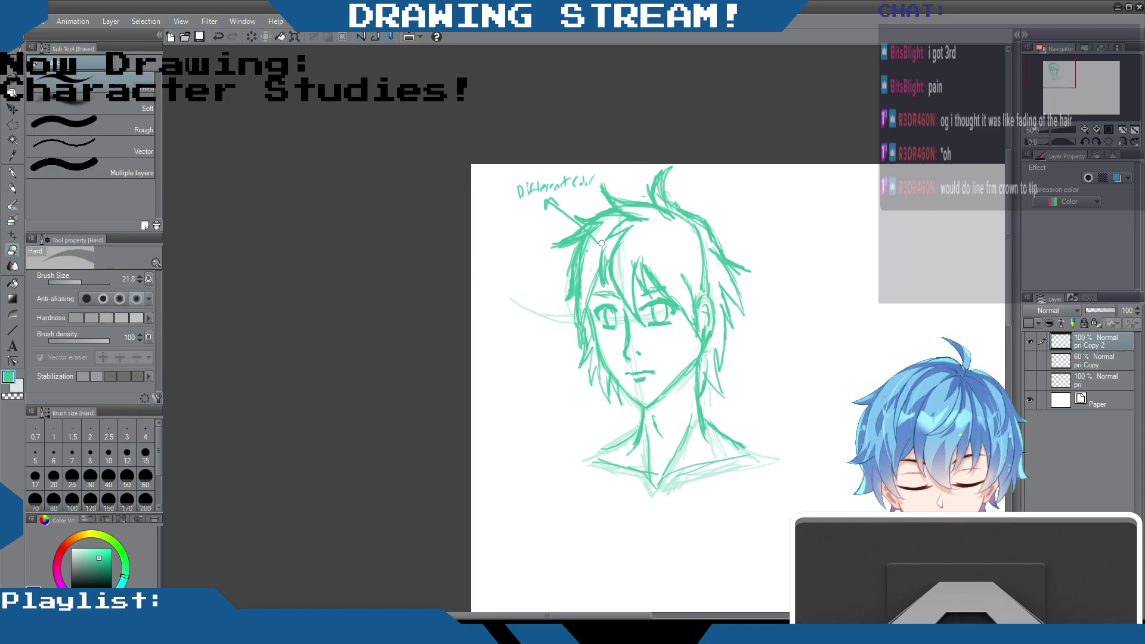
left_click_drag(599, 242, 568, 219)
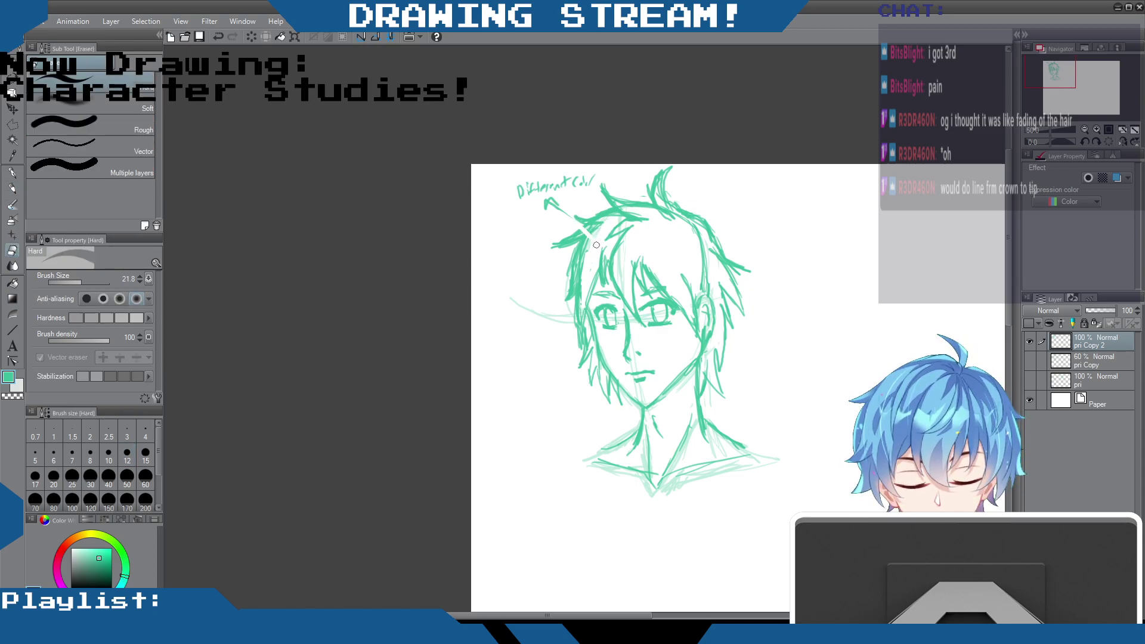
mouse_move(527, 179)
left_mouse_down()
mouse_move(526, 221)
mouse_move(526, 182)
mouse_move(545, 213)
mouse_move(552, 189)
mouse_move(553, 213)
mouse_move(569, 185)
mouse_move(564, 206)
mouse_move(582, 190)
mouse_move(517, 196)
mouse_move(574, 199)
mouse_move(524, 198)
mouse_move(547, 181)
left_mouse_up()
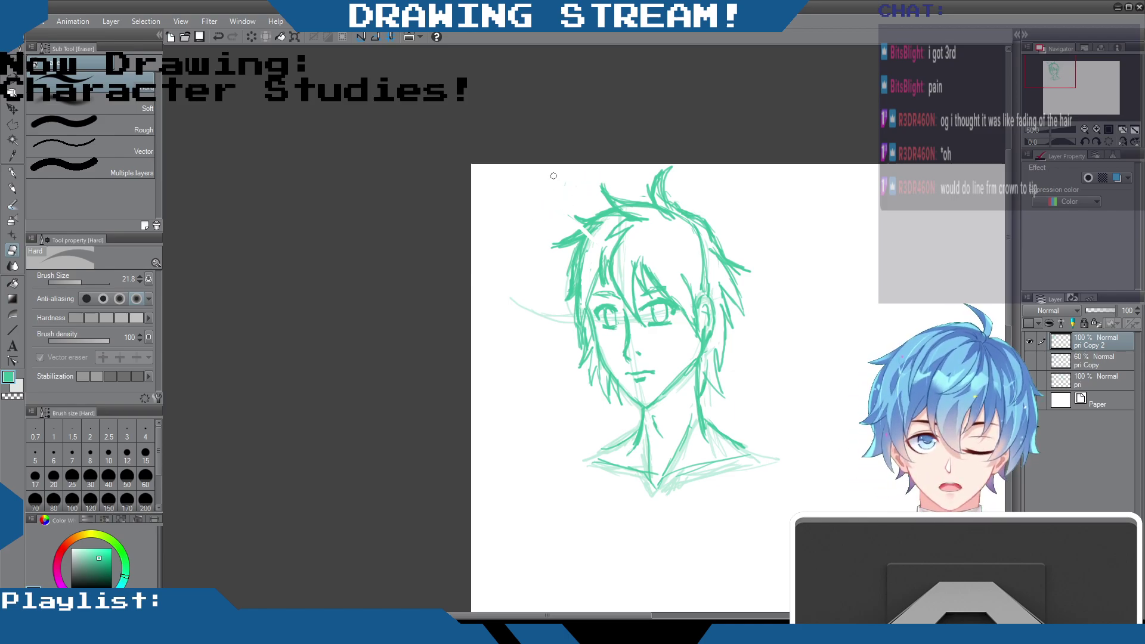
Step: Patch the erased gap in the upper-left hair with the Mechanical pencil and darken the locks behind the right side of the jaw
key("p")
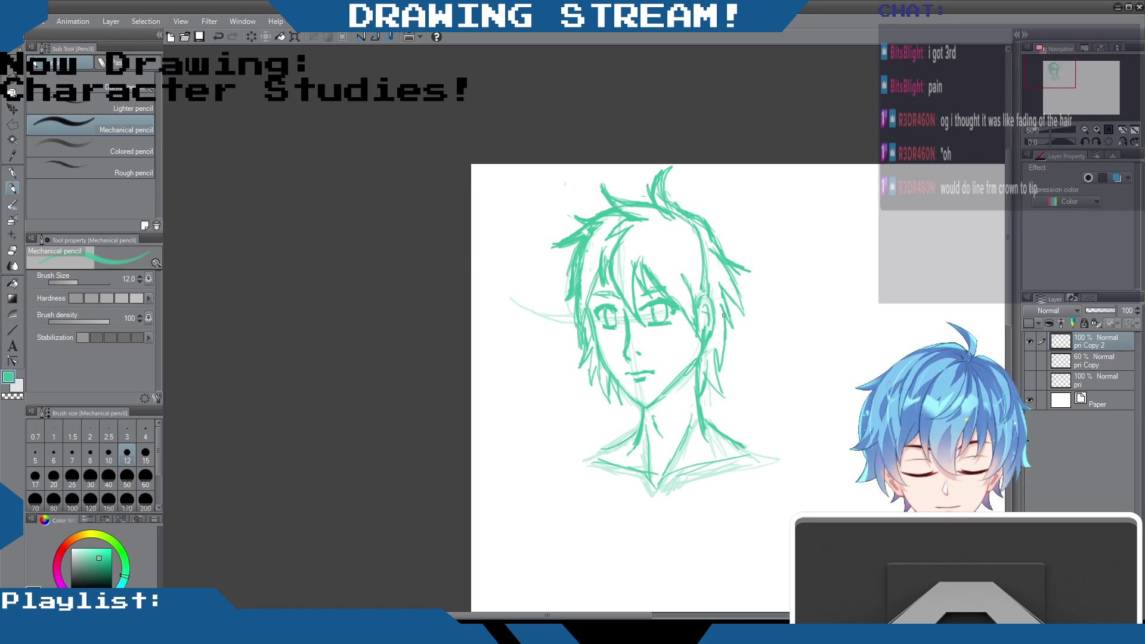
mouse_move(718, 352)
left_mouse_down()
mouse_move(722, 381)
mouse_move(724, 370)
left_mouse_up()
mouse_move(724, 336)
left_mouse_down()
mouse_move(725, 396)
mouse_move(704, 388)
left_mouse_up()
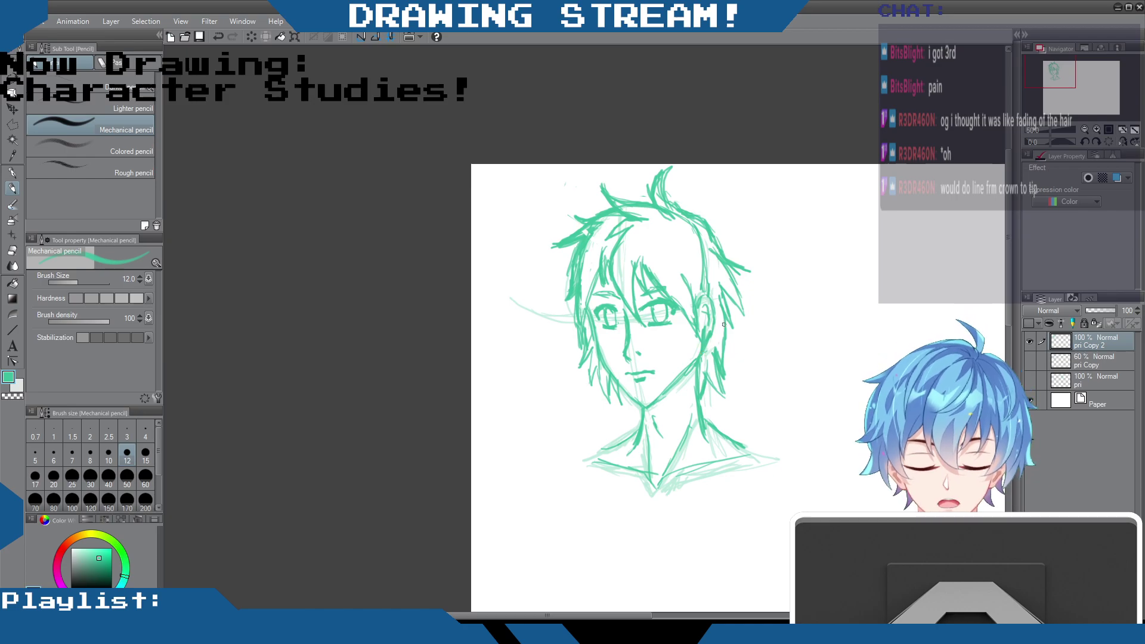
Step: Darken the pointed hair locks hanging beside the jaw on both sides of the face, discarding the stray horizontal line
left_click_drag(708, 337, 836, 325)
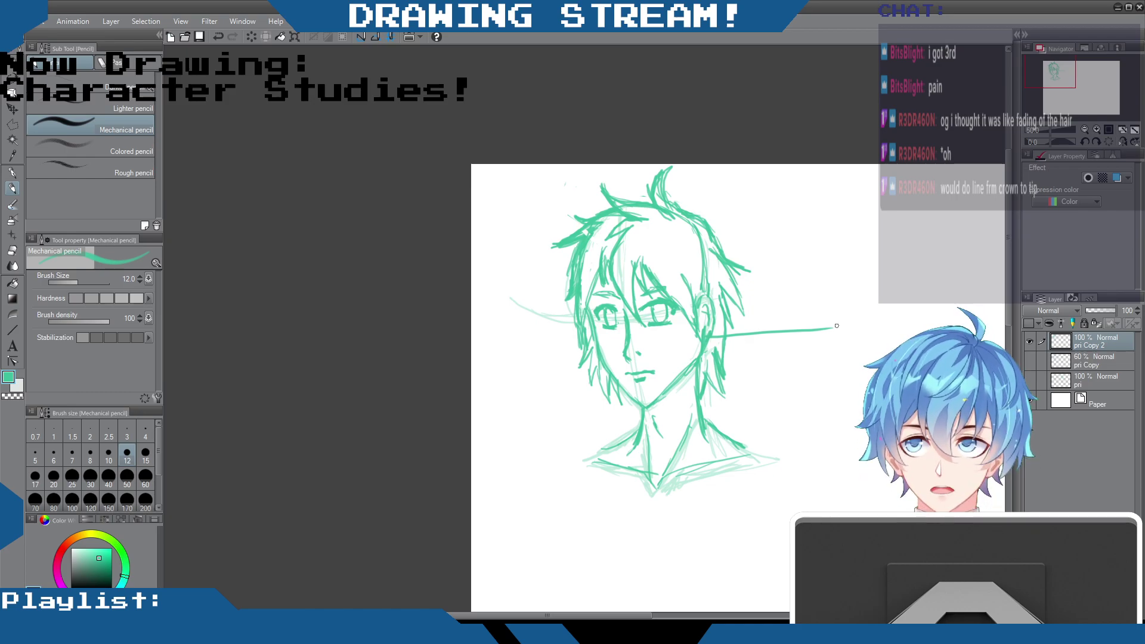
key("ctrl+z")
left_click_drag(708, 376, 732, 413)
left_click_drag(614, 382, 618, 418)
mouse_move(607, 367)
left_mouse_down()
mouse_move(603, 396)
mouse_move(590, 385)
left_mouse_up()
left_click_drag(597, 344, 592, 376)
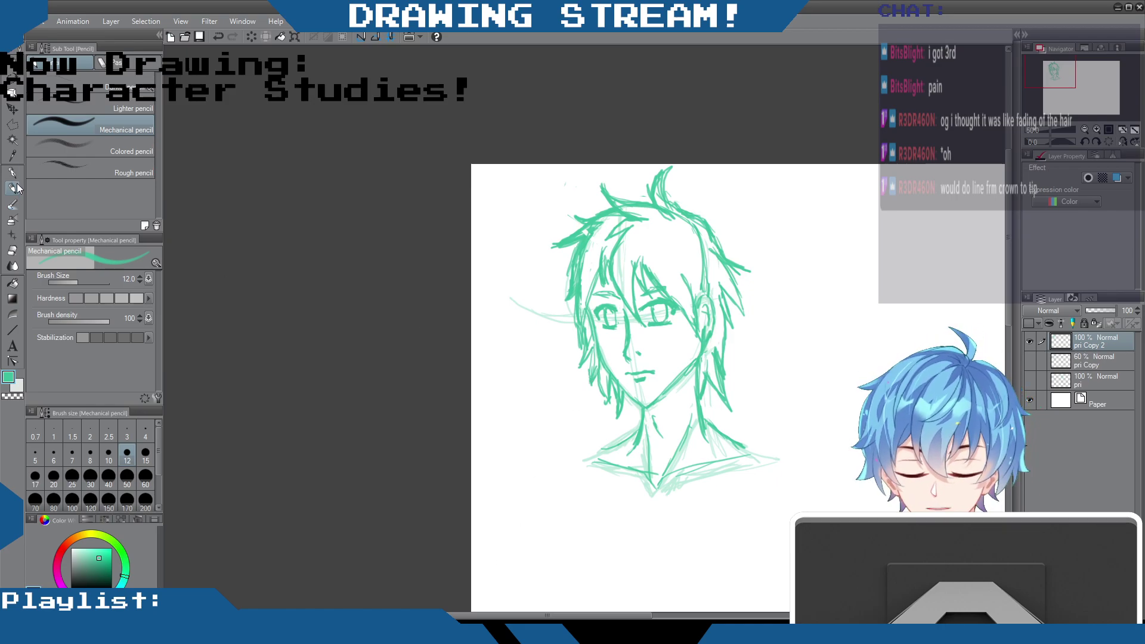
Step: Erase the bang lines at the outer corner of the right eye and redraw strands toward the ear with the Mechanical pencil
left_click(12, 249)
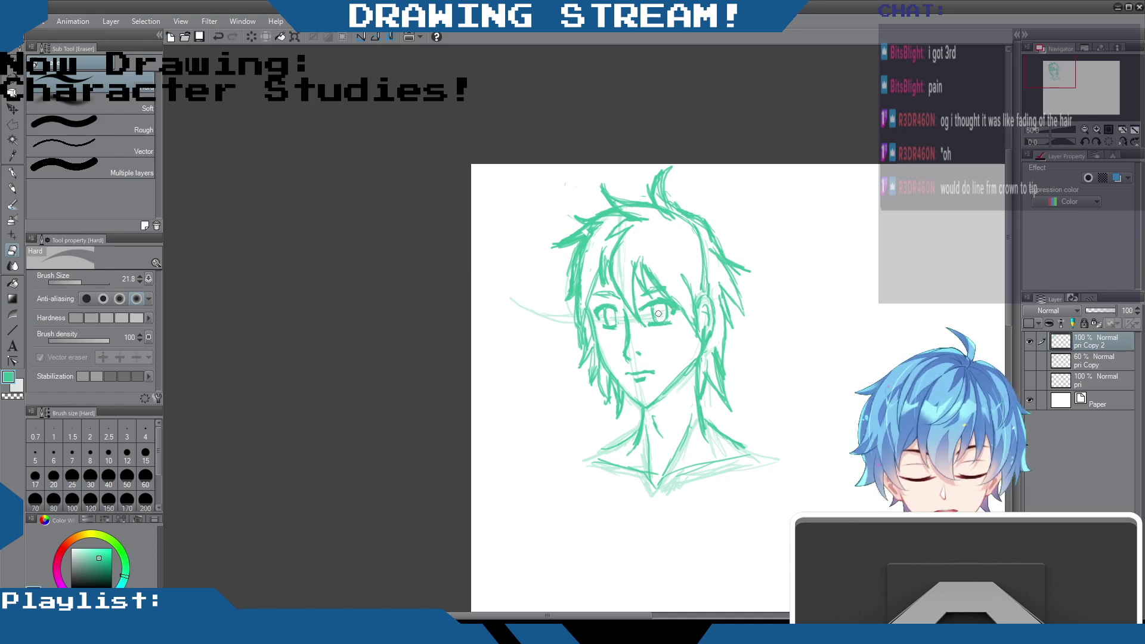
mouse_move(678, 294)
left_mouse_down()
mouse_move(689, 315)
mouse_move(670, 293)
mouse_move(681, 305)
left_mouse_up()
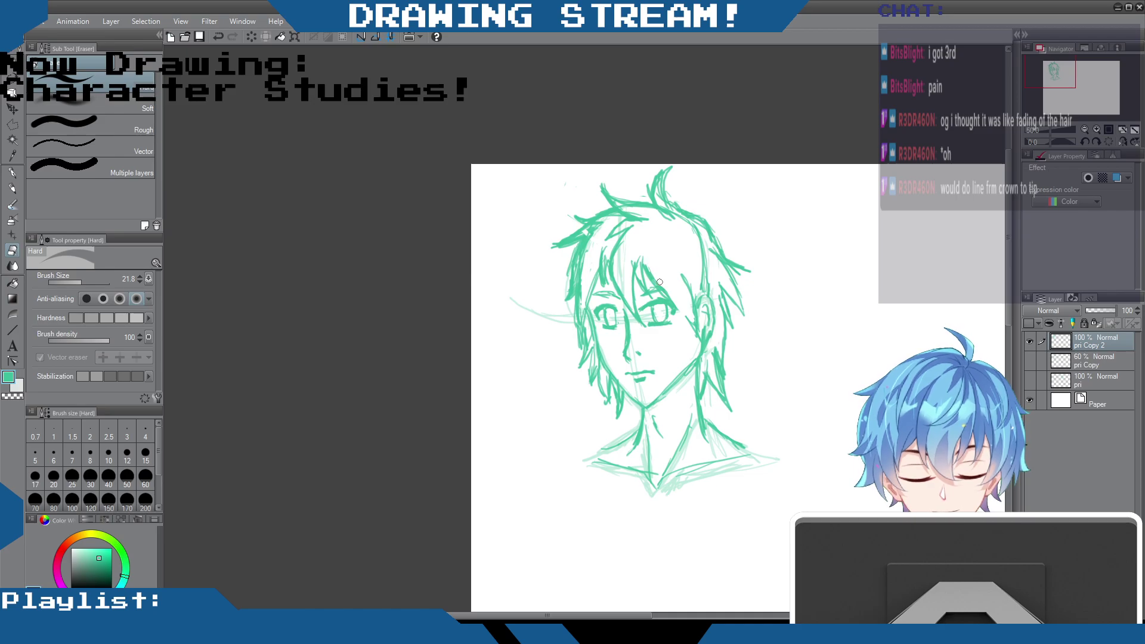
left_click(14, 188)
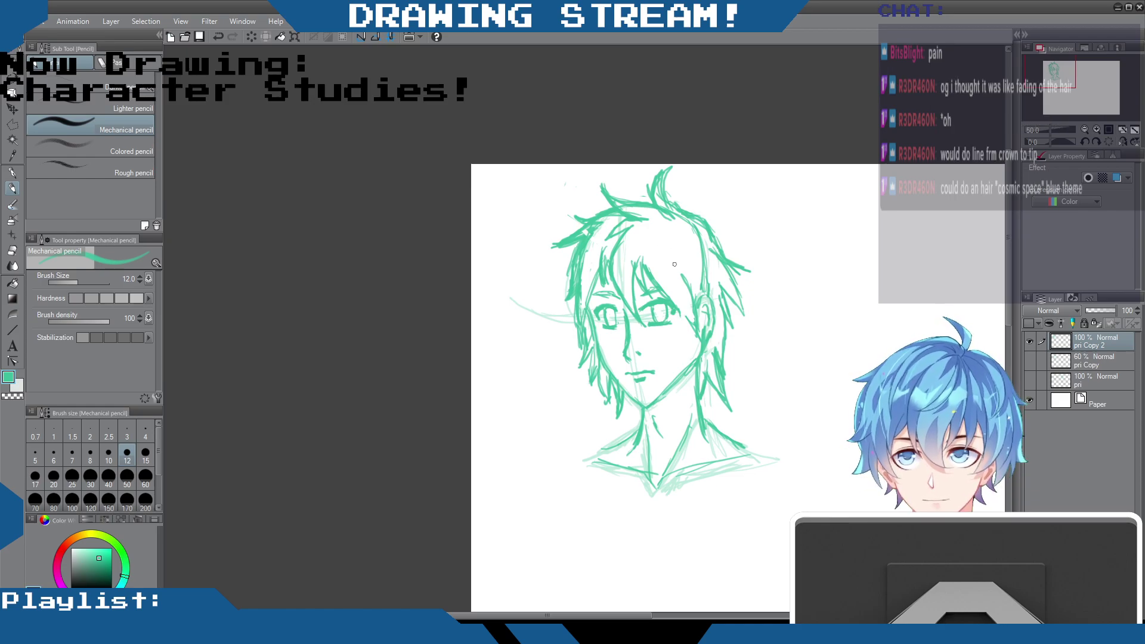
mouse_move(678, 307)
left_mouse_down()
mouse_move(684, 326)
mouse_move(686, 303)
left_mouse_up()
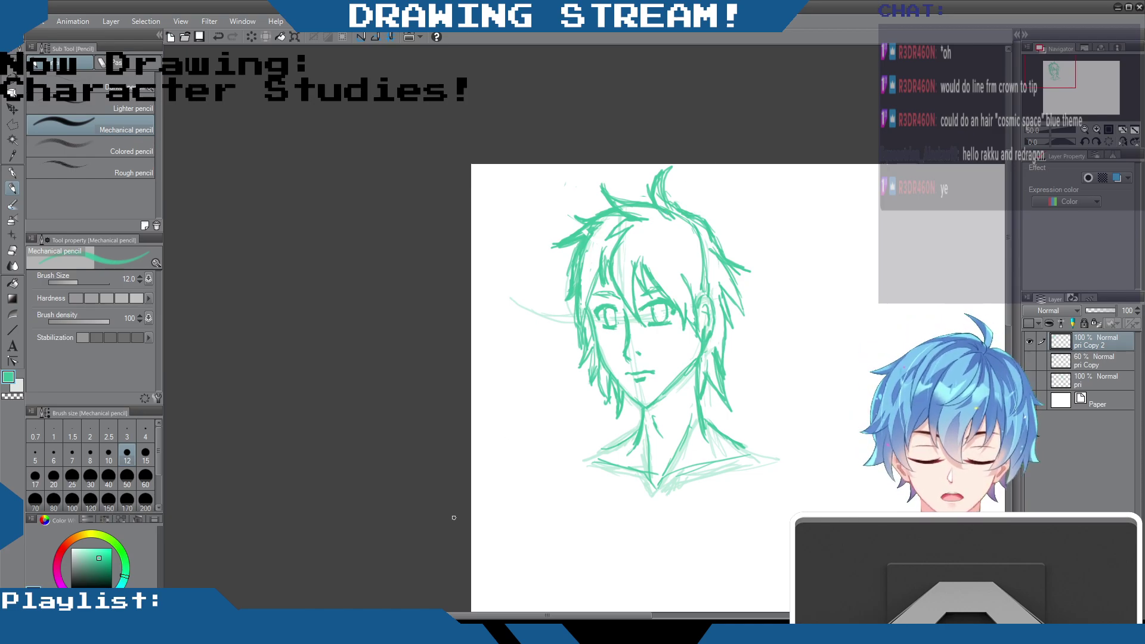
Step: Erase the skull line inside the right-hand hair and the tip of the right spike, and redraw the spike
left_click(12, 250)
mouse_move(673, 210)
left_mouse_down()
mouse_move(664, 215)
mouse_move(692, 222)
mouse_move(707, 272)
left_mouse_up()
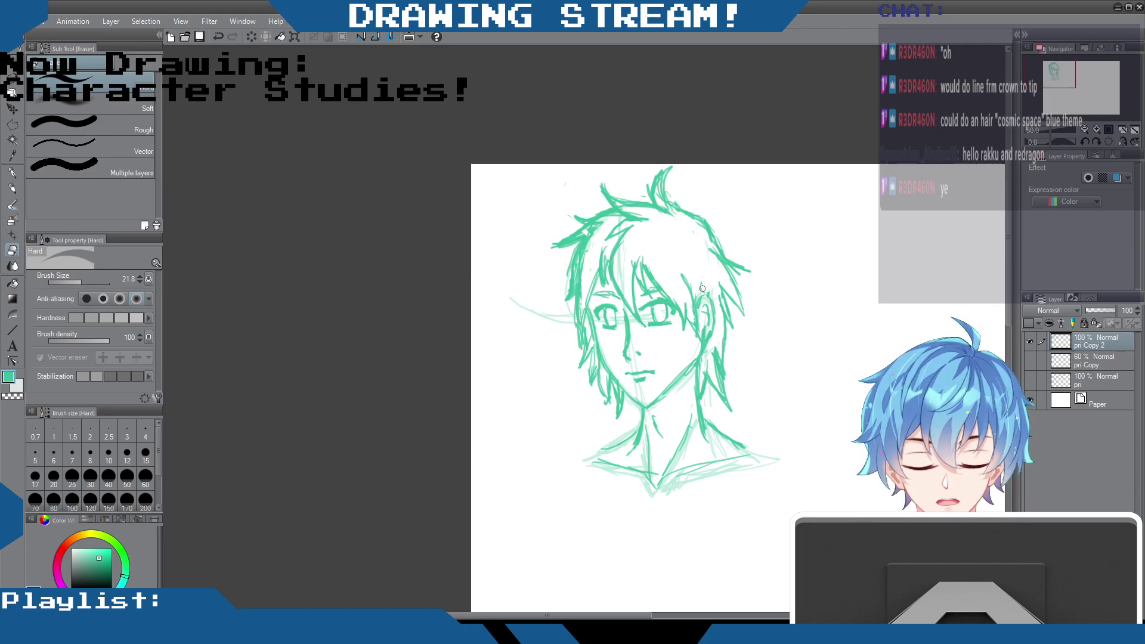
left_click_drag(735, 260, 741, 280)
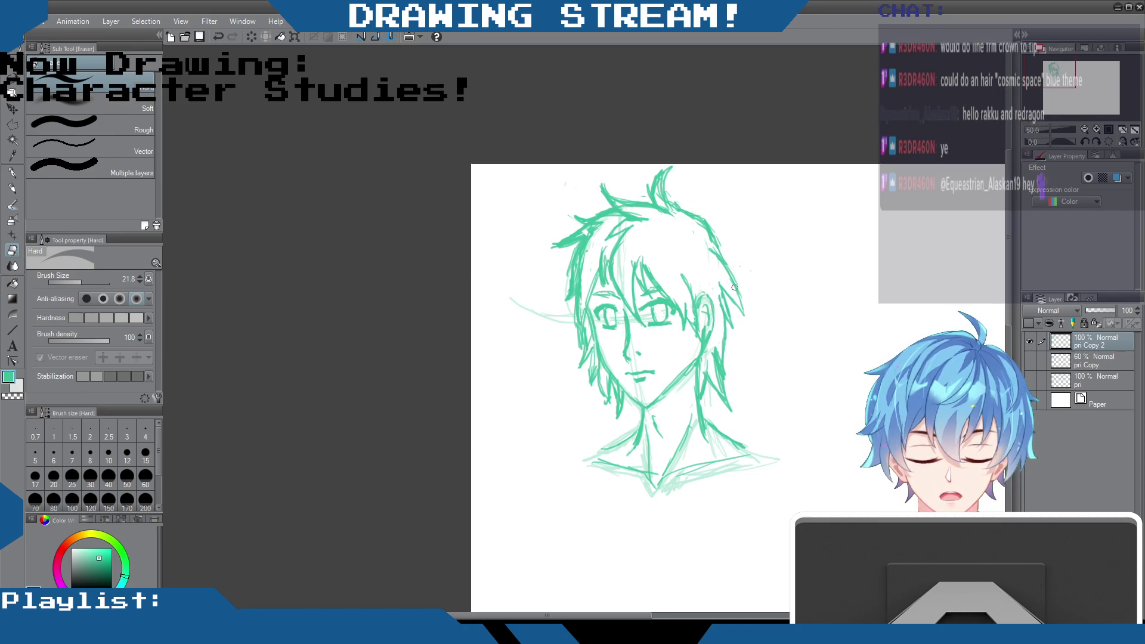
left_click(12, 188)
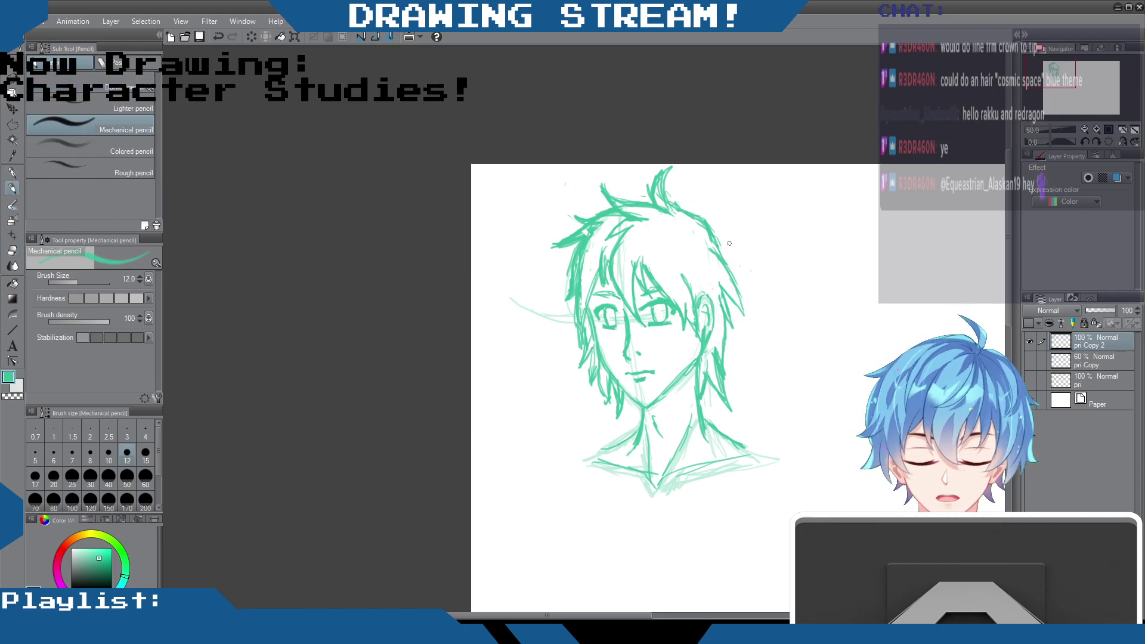
mouse_move(714, 234)
left_mouse_down()
mouse_move(739, 264)
mouse_move(709, 223)
left_mouse_up()
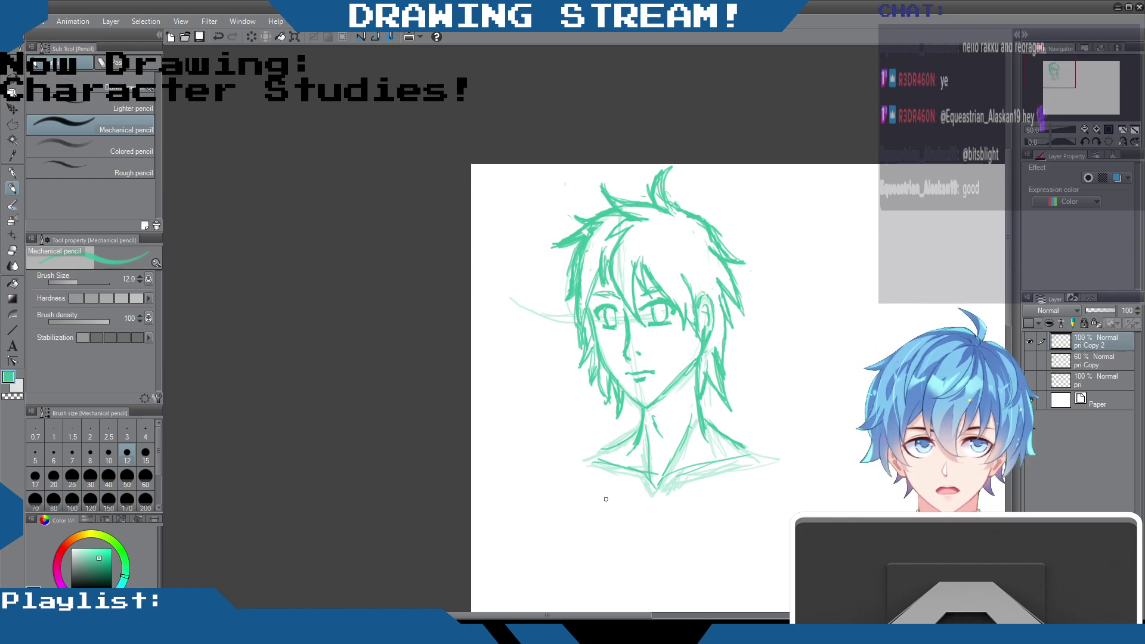
Step: Hide the spiky-hair layer "pri Copy 2", show the bald head layer "pri Copy" and duplicate it
left_click_drag(680, 584, 461, 584)
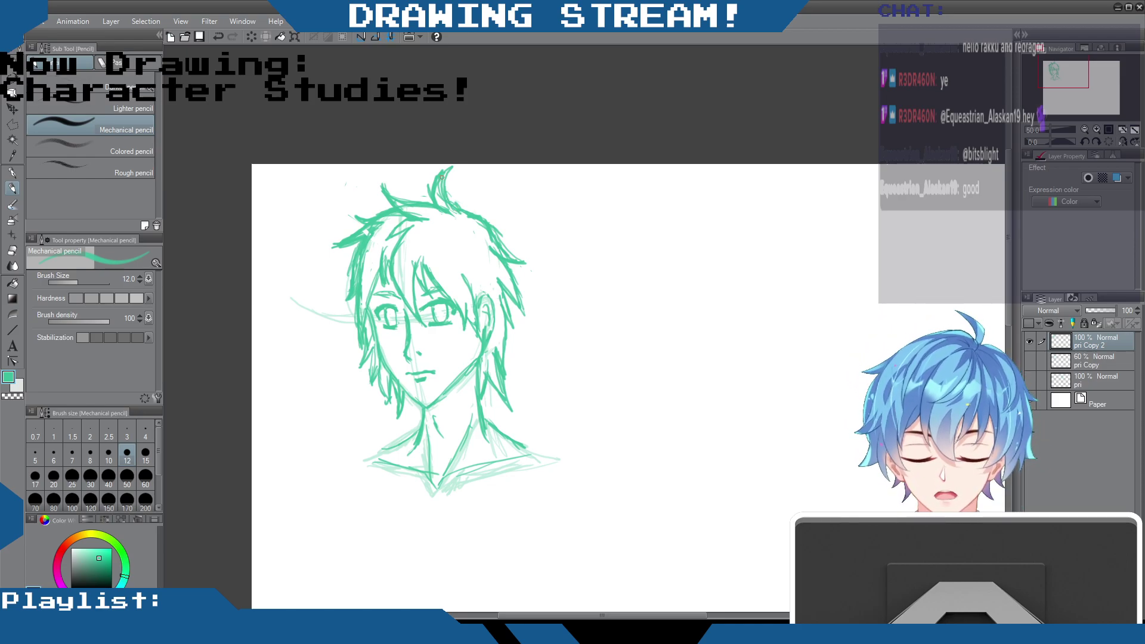
left_click(1027, 360)
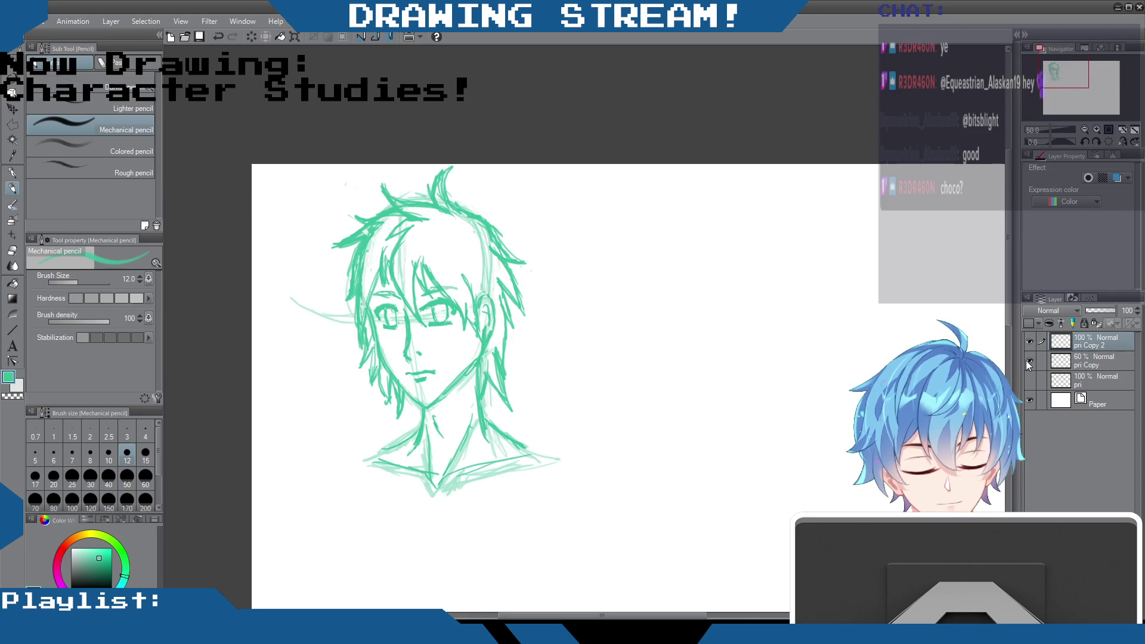
left_click(1067, 363)
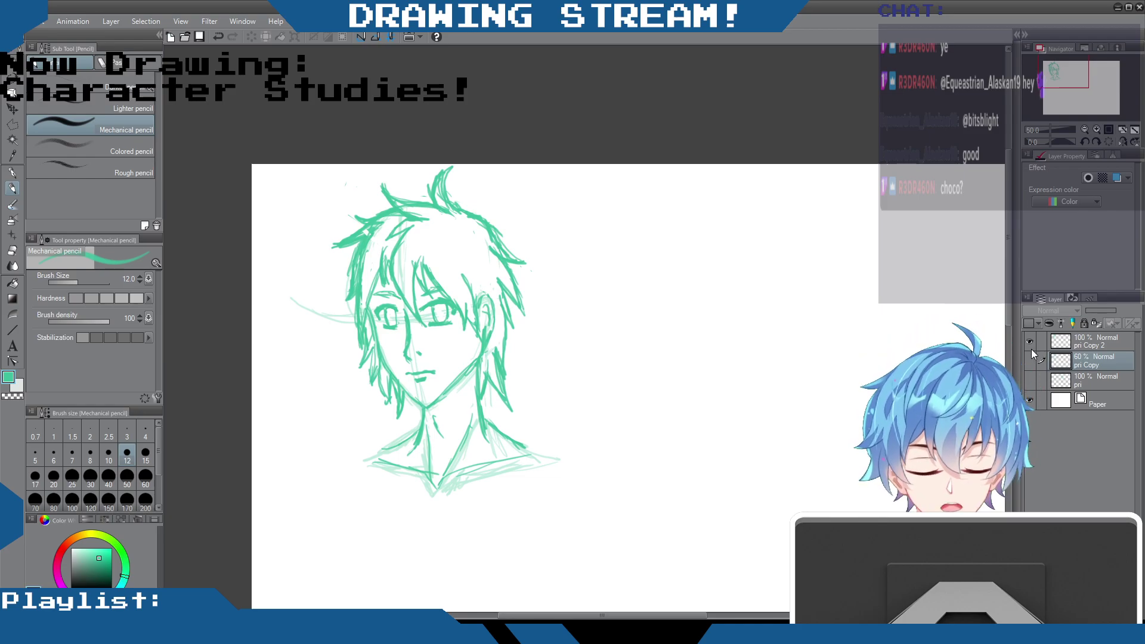
left_click(1030, 342)
left_click(1029, 362)
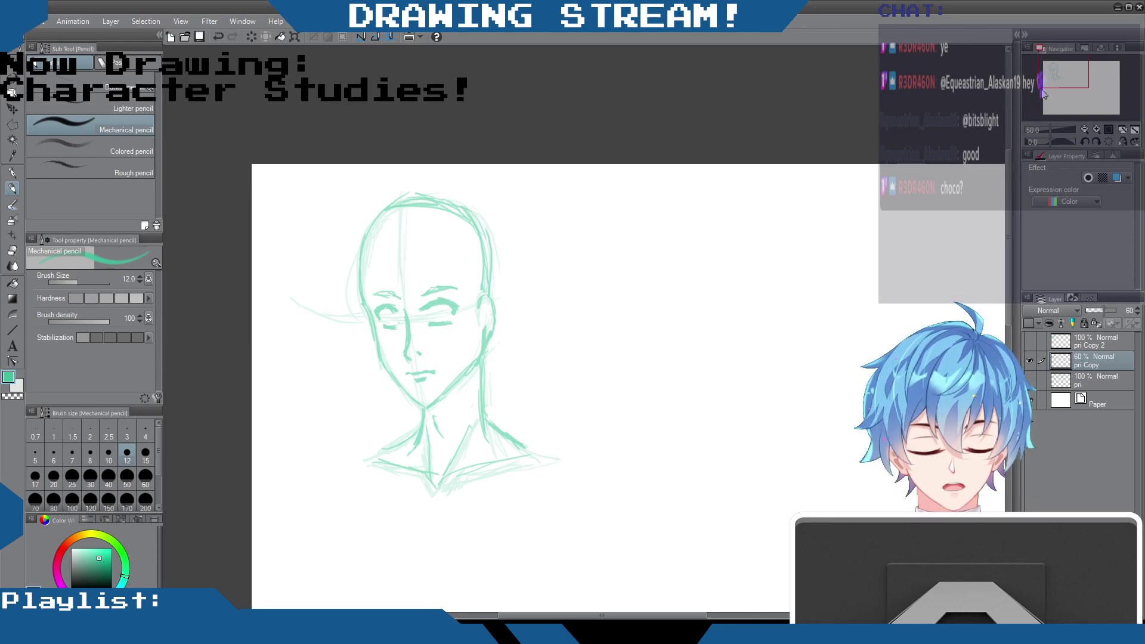
key("ctrl+j")
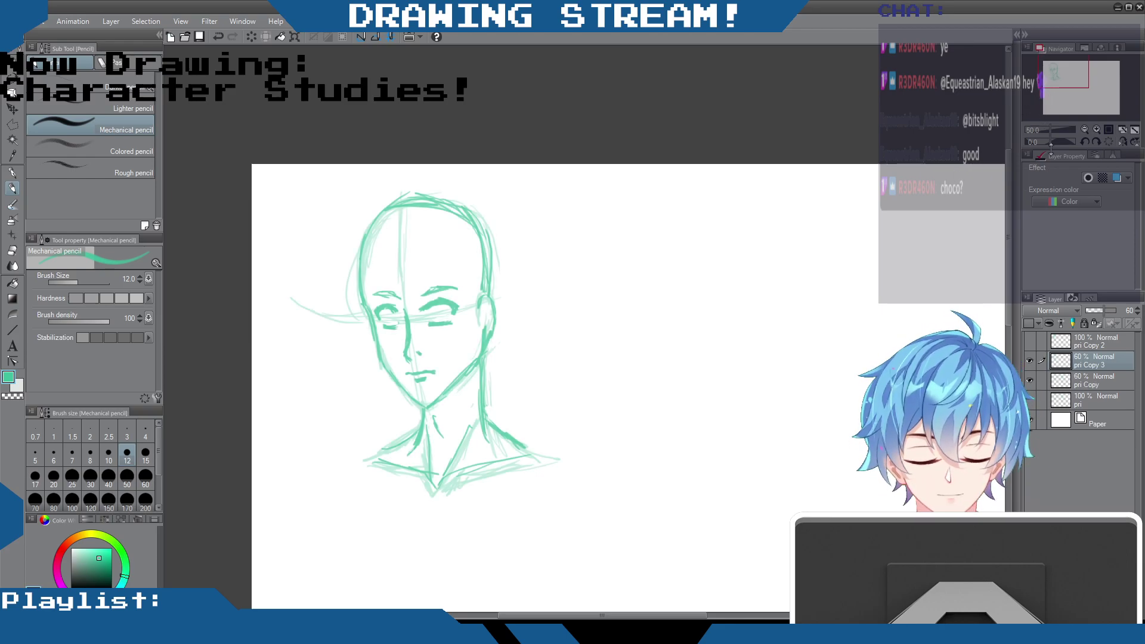
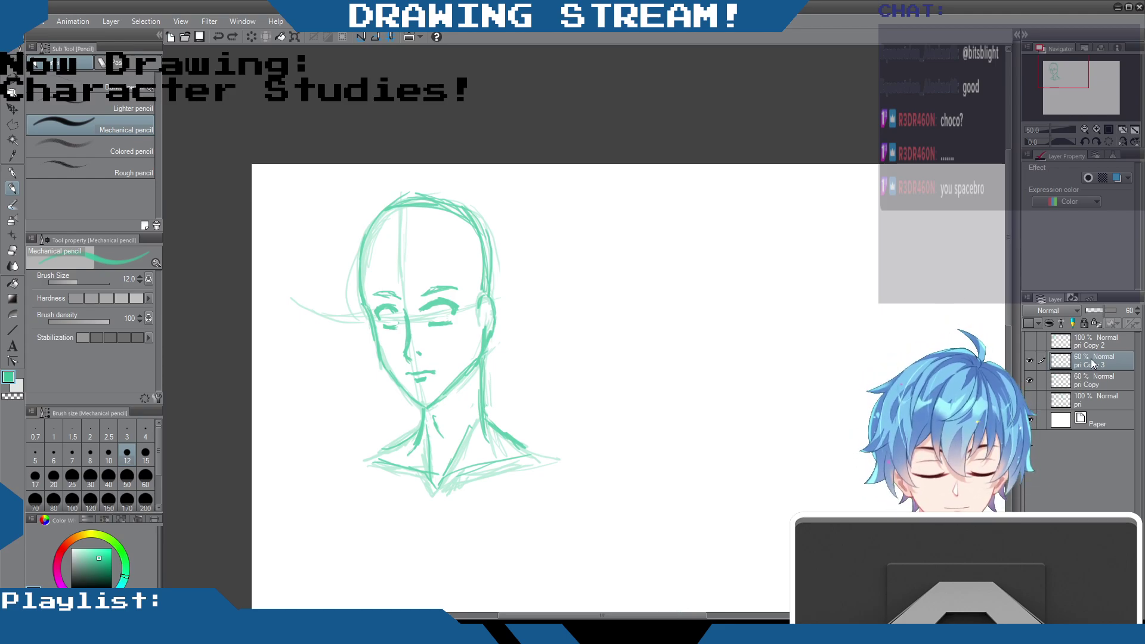
Step: Duplicate the bald head copy once more and hide the two 60% head layers beneath it
left_click_drag(598, 351, 726, 351)
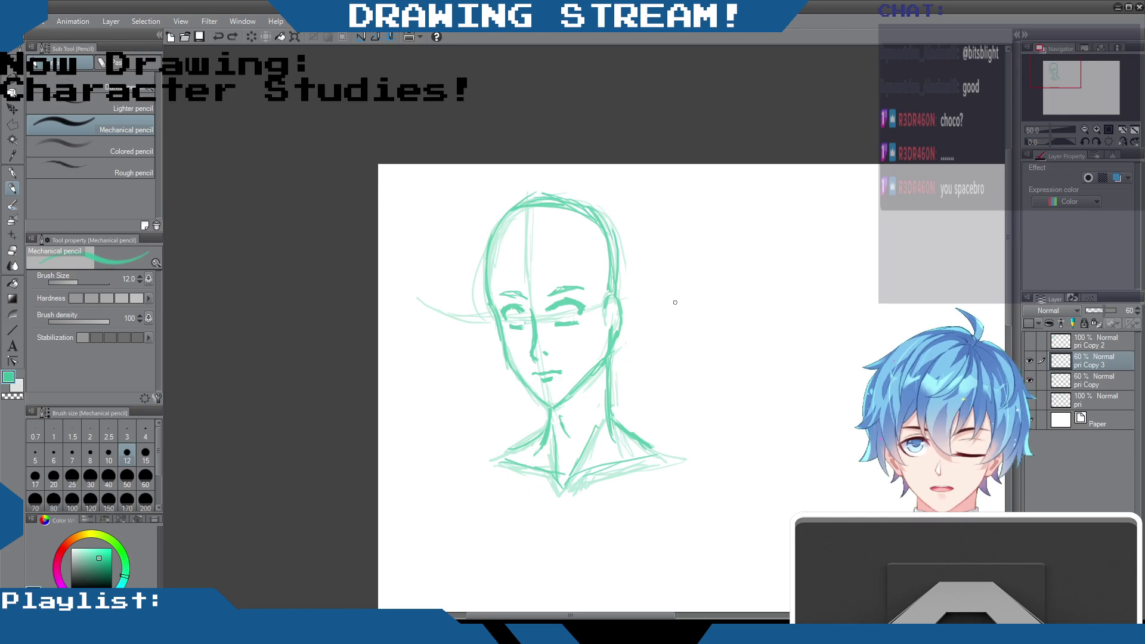
scroll(674, 301, "down", 1)
scroll(675, 320, "up", 3)
scroll(680, 320, "down", 1)
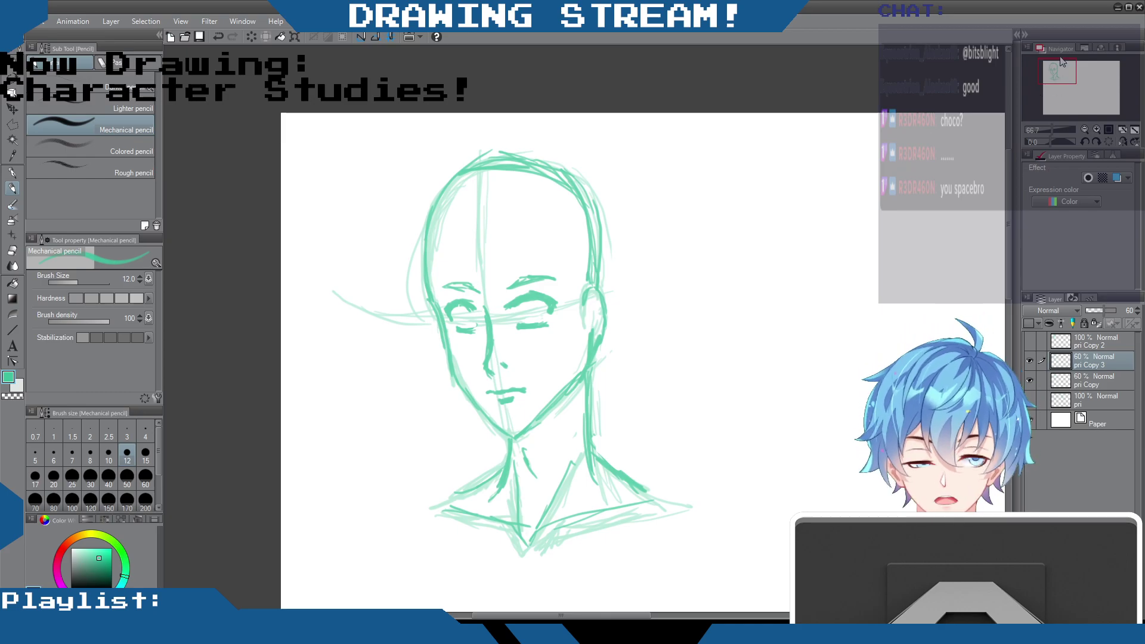
key("ctrl+c")
key("ctrl+v")
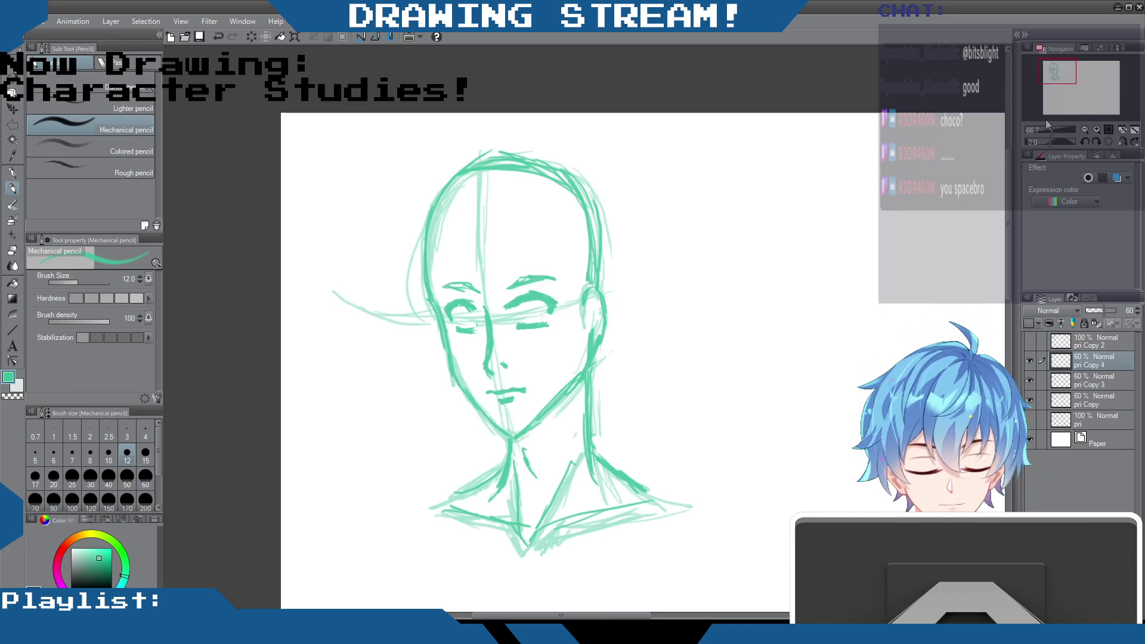
left_click(1029, 380)
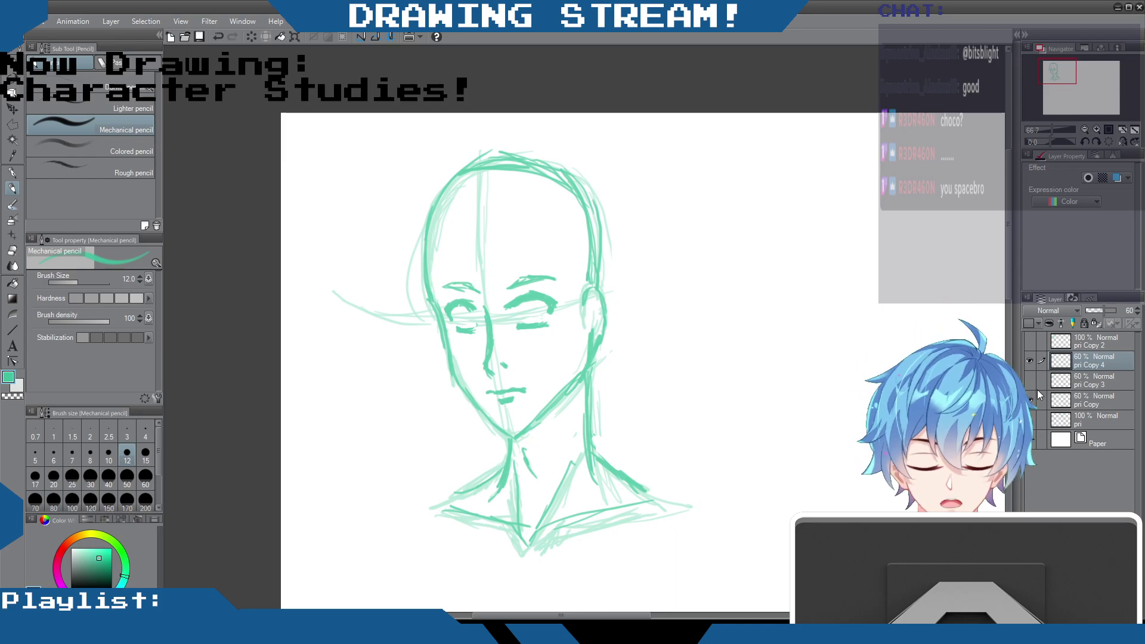
left_click(1031, 397)
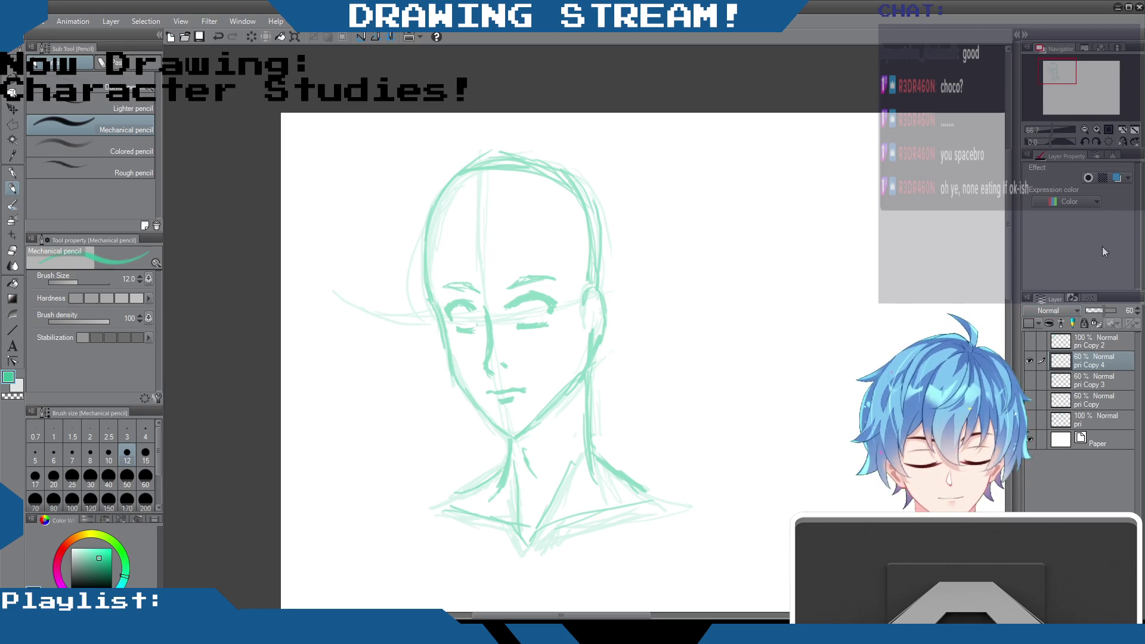
Step: Rename the spiky-hair layer "pri Copy 2" as 1 and select the visible bald head layer "pri Copy 4"
left_click(1030, 340)
left_click(1031, 339)
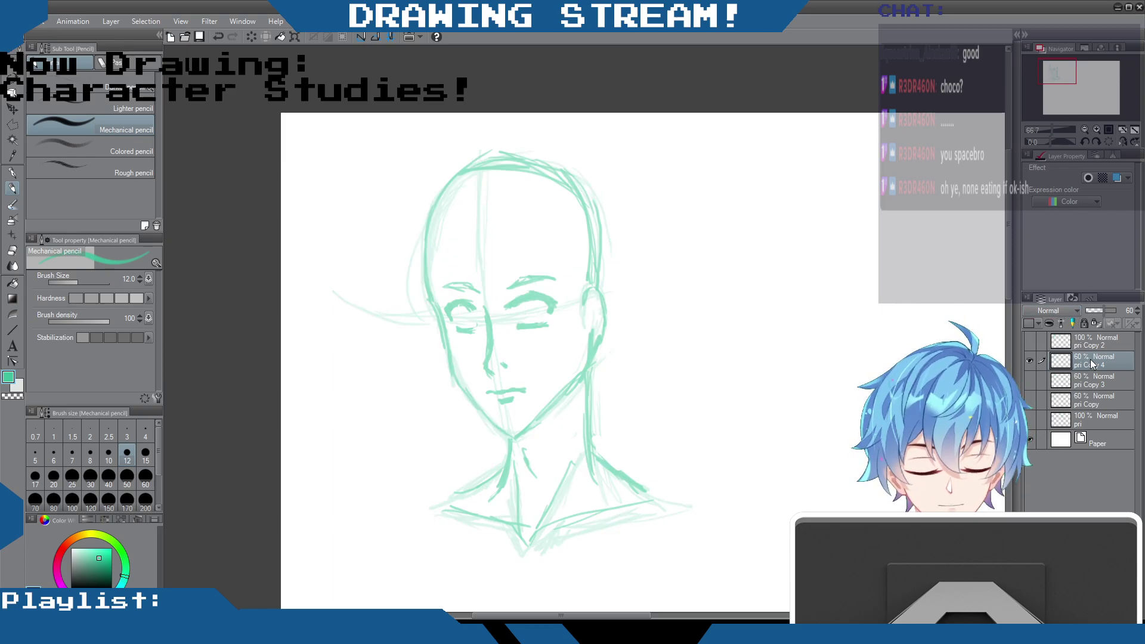
double_click(1088, 344)
type("1")
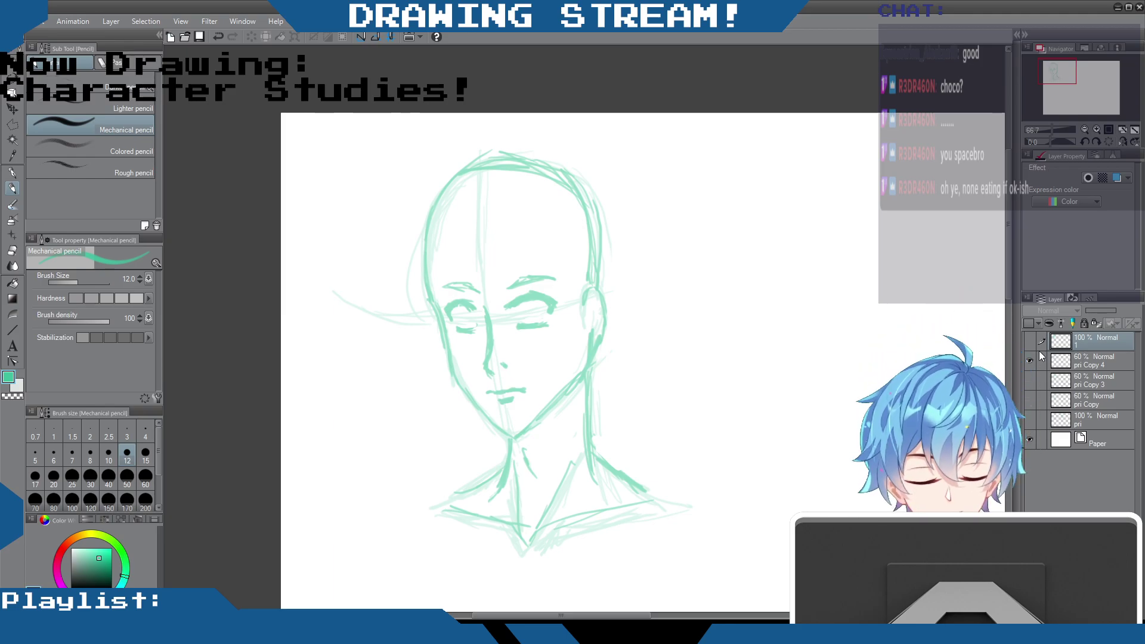
left_click(1103, 361)
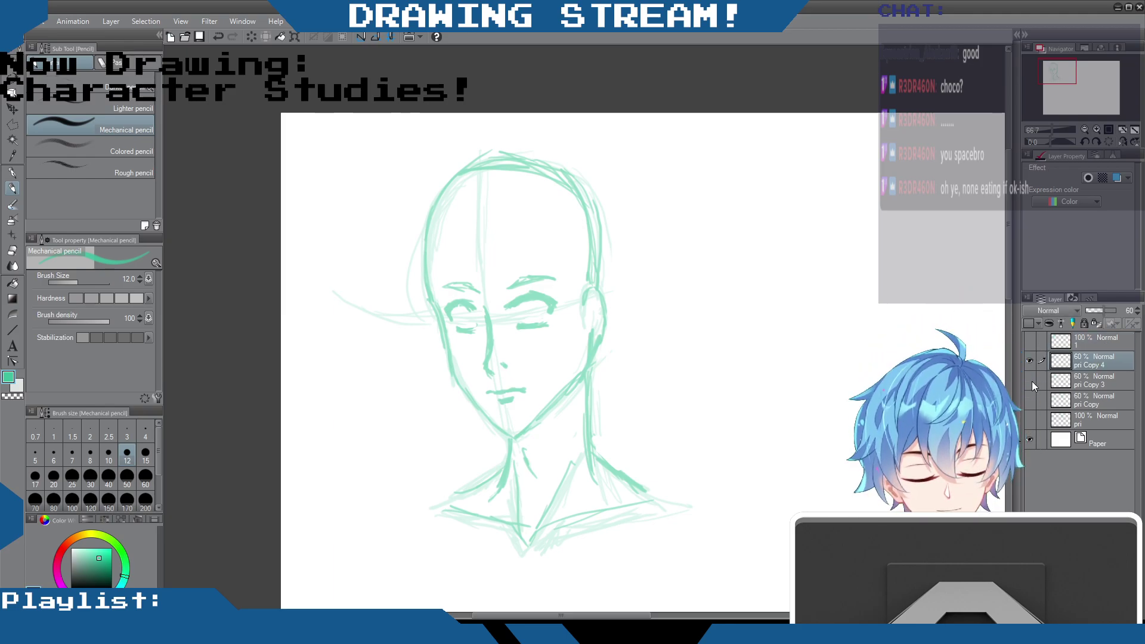
left_click(1029, 381)
left_click(1030, 381)
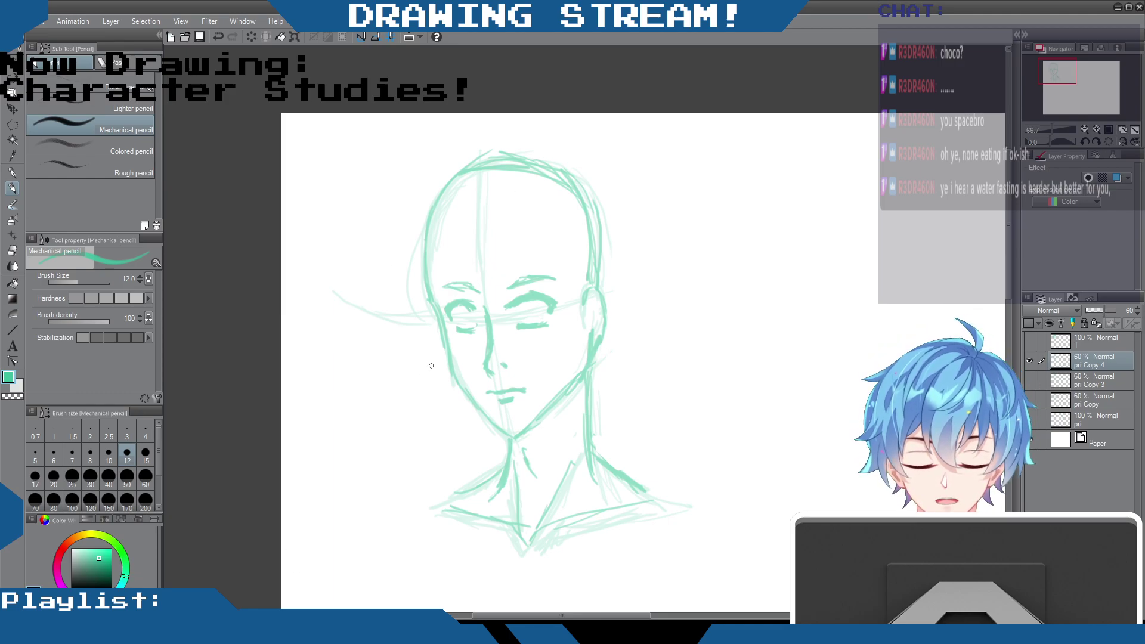
Step: Compare the bald head layer "pri Copy 4" with layer 1 and set the head layer's opacity to 100%
mouse_move(1007, 266)
left_mouse_down()
mouse_move(1009, 237)
mouse_move(1014, 298)
mouse_move(1011, 244)
left_mouse_up()
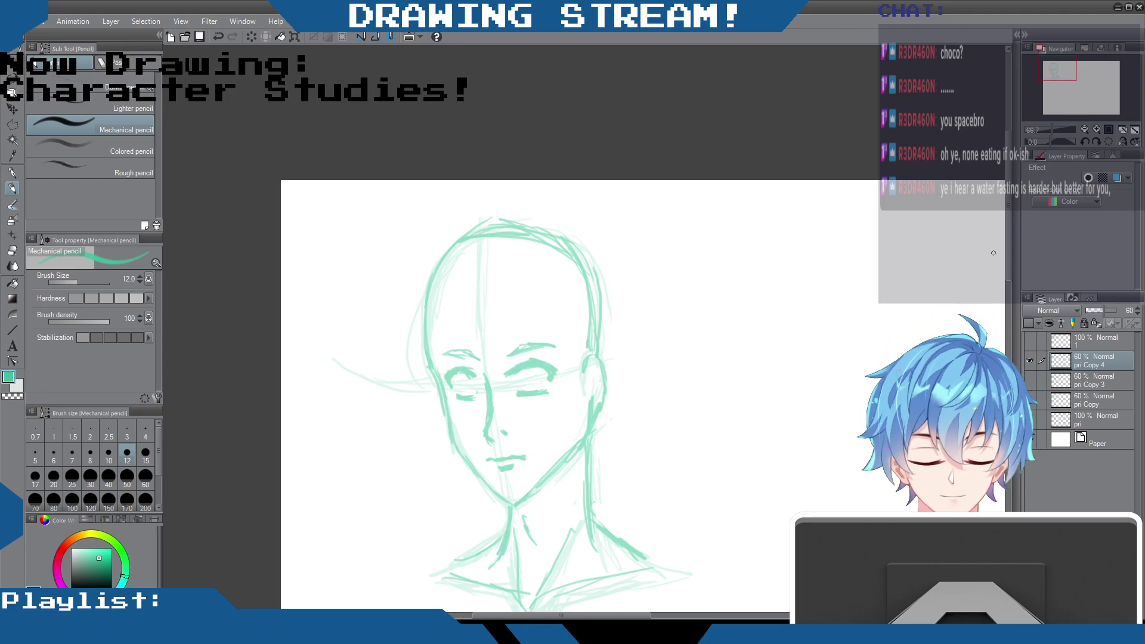
scroll(1006, 250, "down", 3)
scroll(1004, 266, "up", 1)
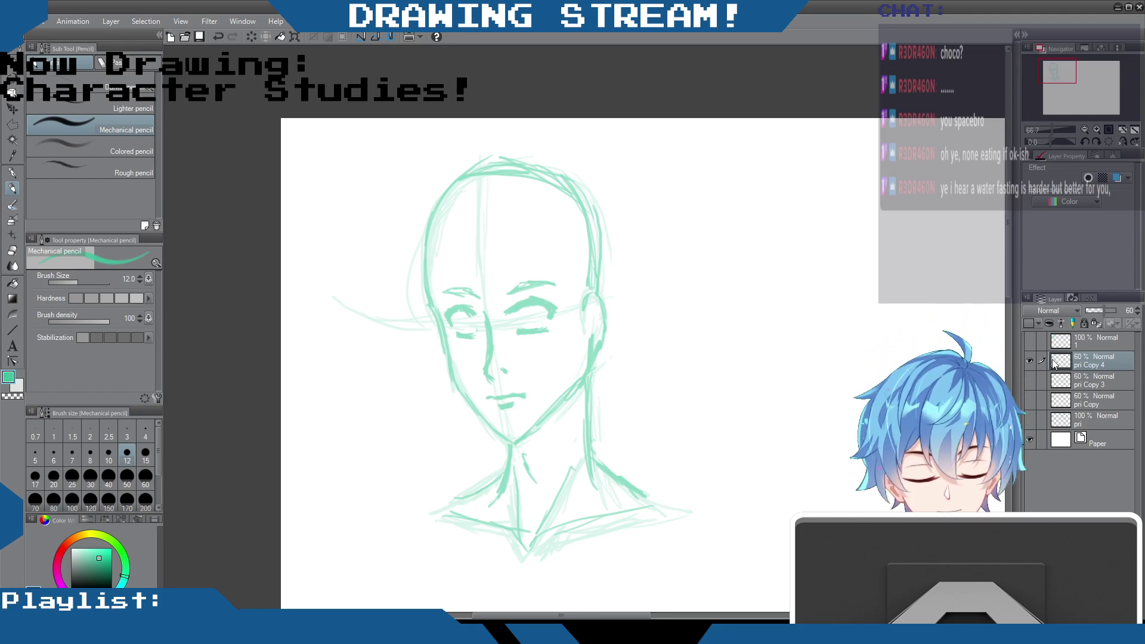
left_click(1028, 360)
left_click(1028, 360)
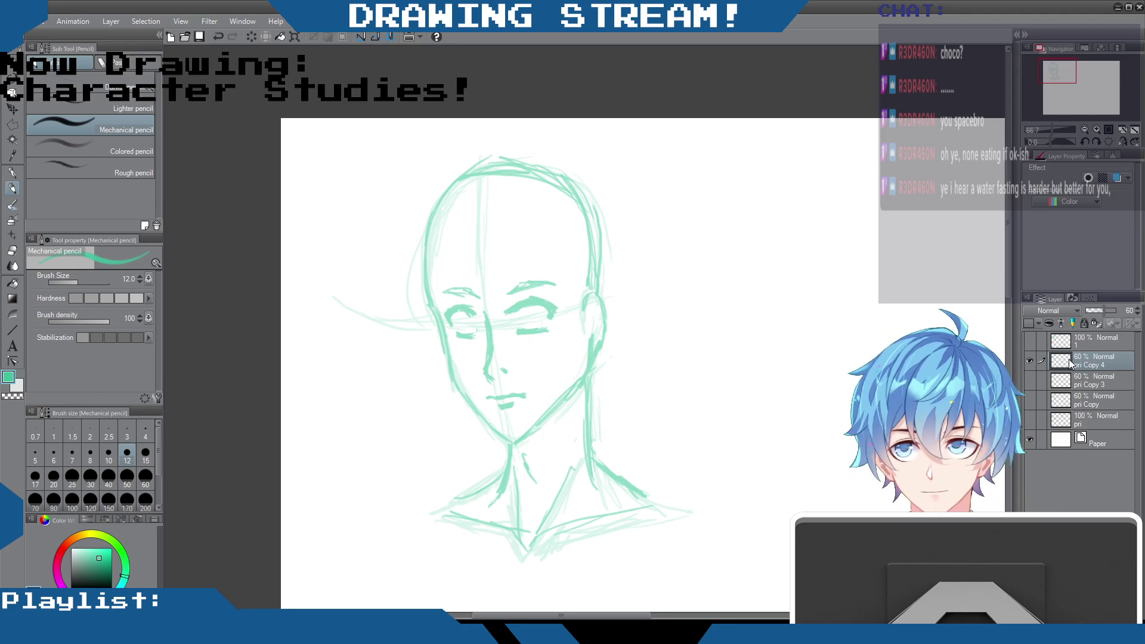
mouse_move(1105, 314)
left_mouse_down()
mouse_move(1133, 314)
mouse_move(1107, 316)
left_mouse_up()
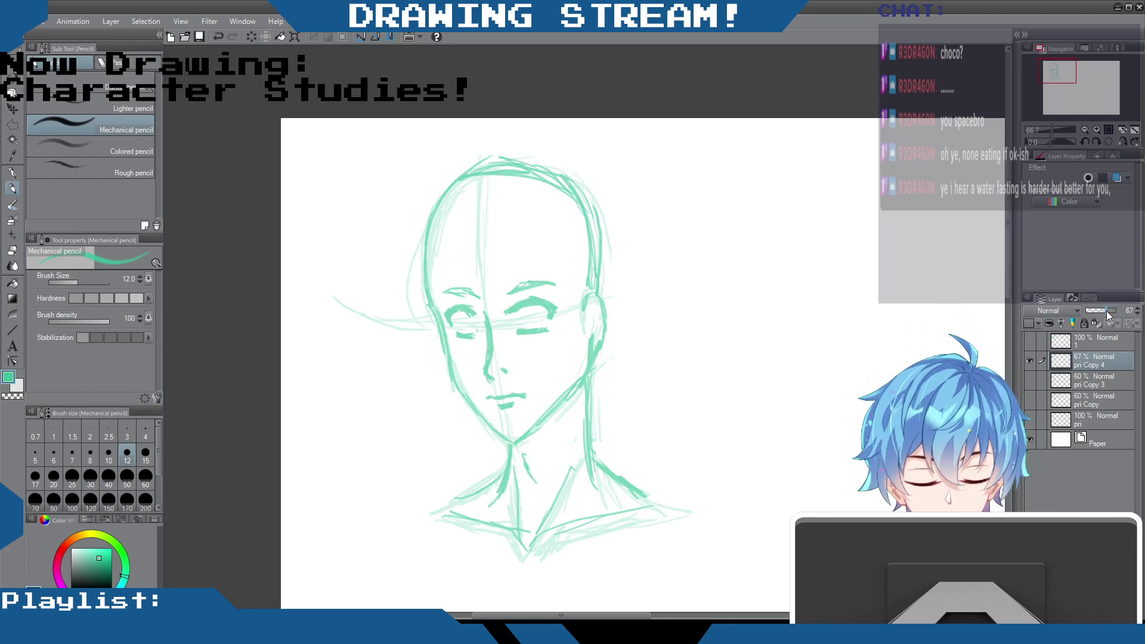
left_click(1028, 341)
left_click(1029, 341)
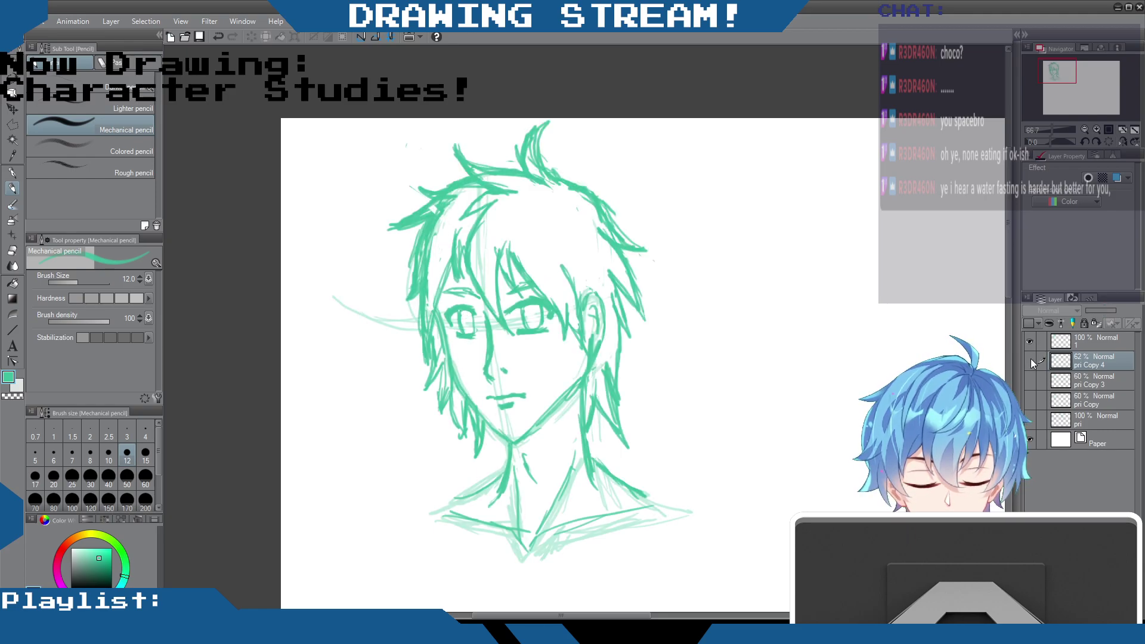
left_click(1029, 361)
left_click(1029, 360)
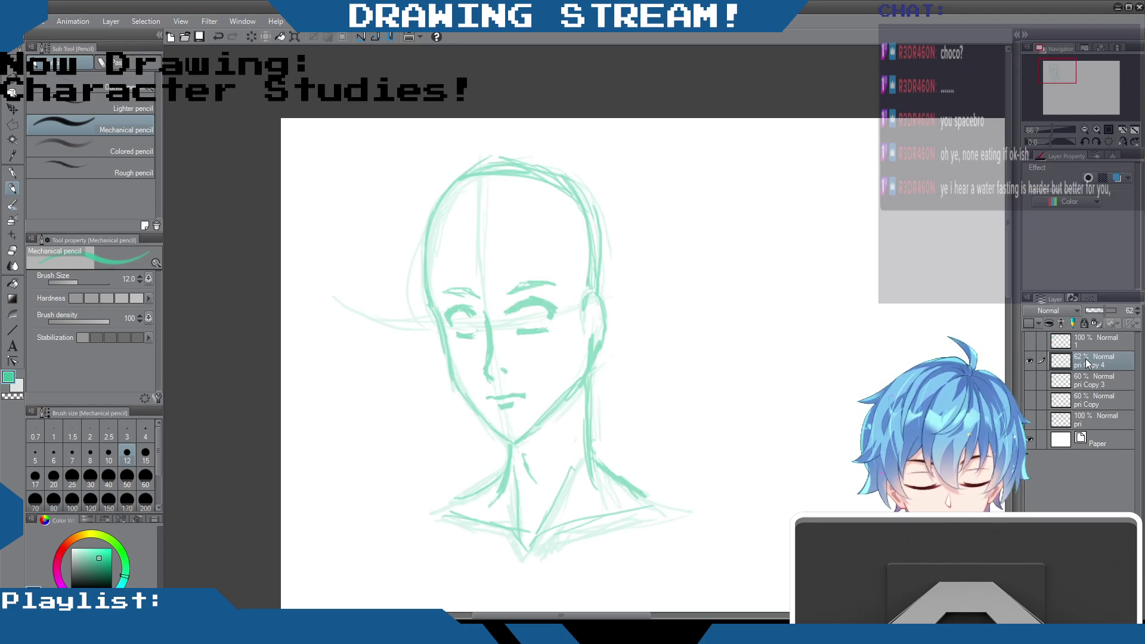
left_click_drag(1094, 310, 1120, 311)
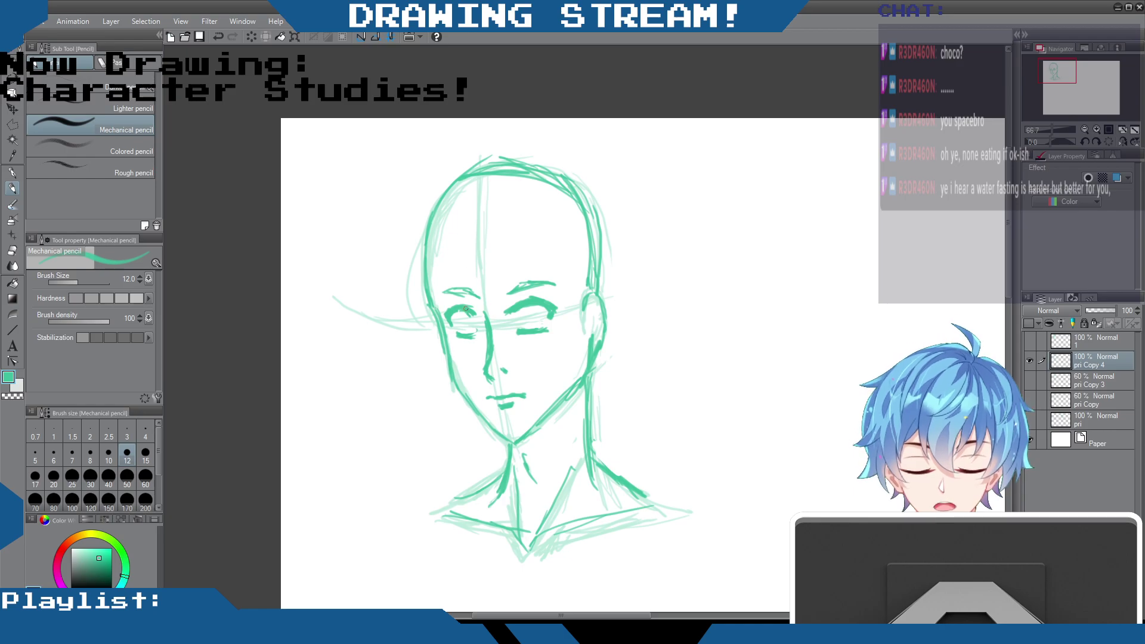
Step: Draw the irises and pupils in both eyes and sketch long trial hair strands across and beside the left of the face
left_click_drag(466, 312, 469, 325)
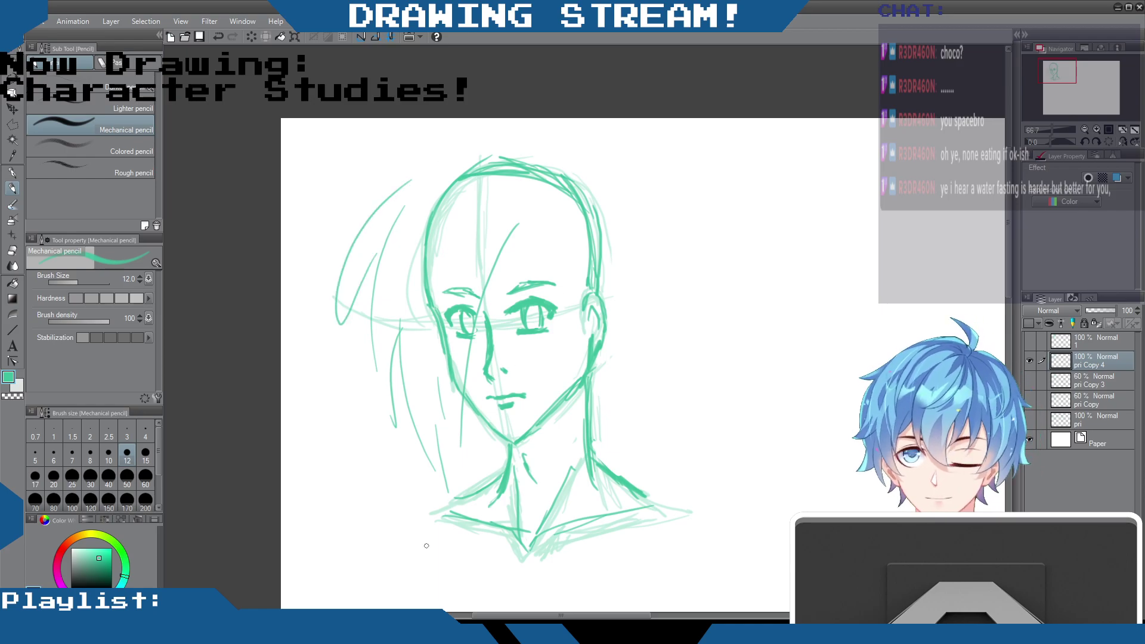
Step: Undo the trial hair strokes outside the left side of the head, keeping the long strand across the face
key("ctrl+z")
key("ctrl+z")
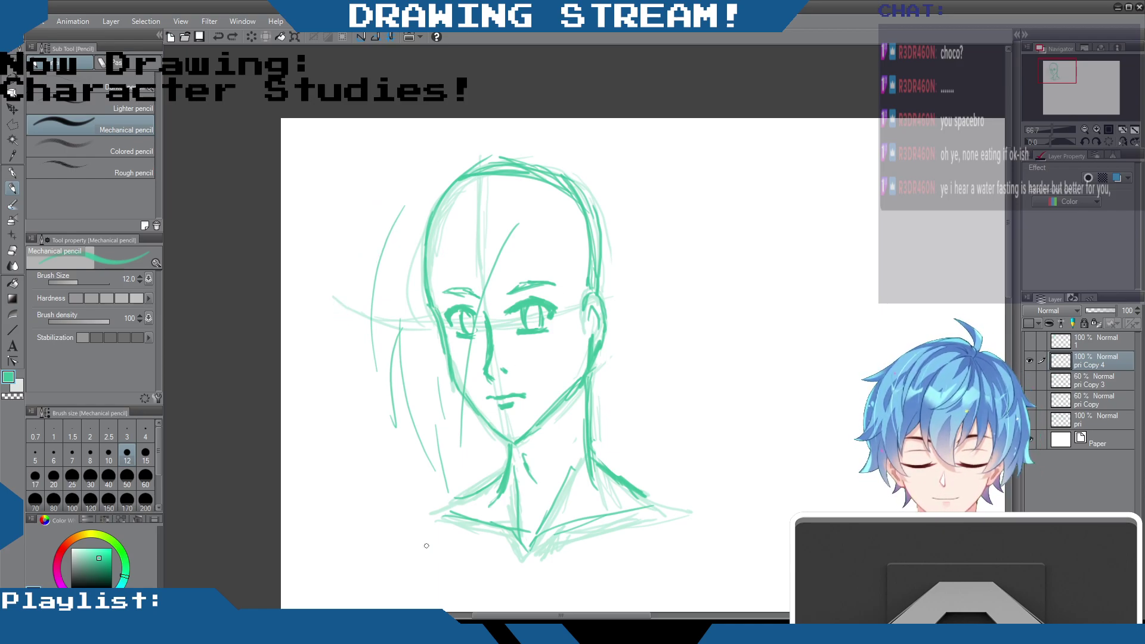
key("ctrl+z")
key("ctrl+z")
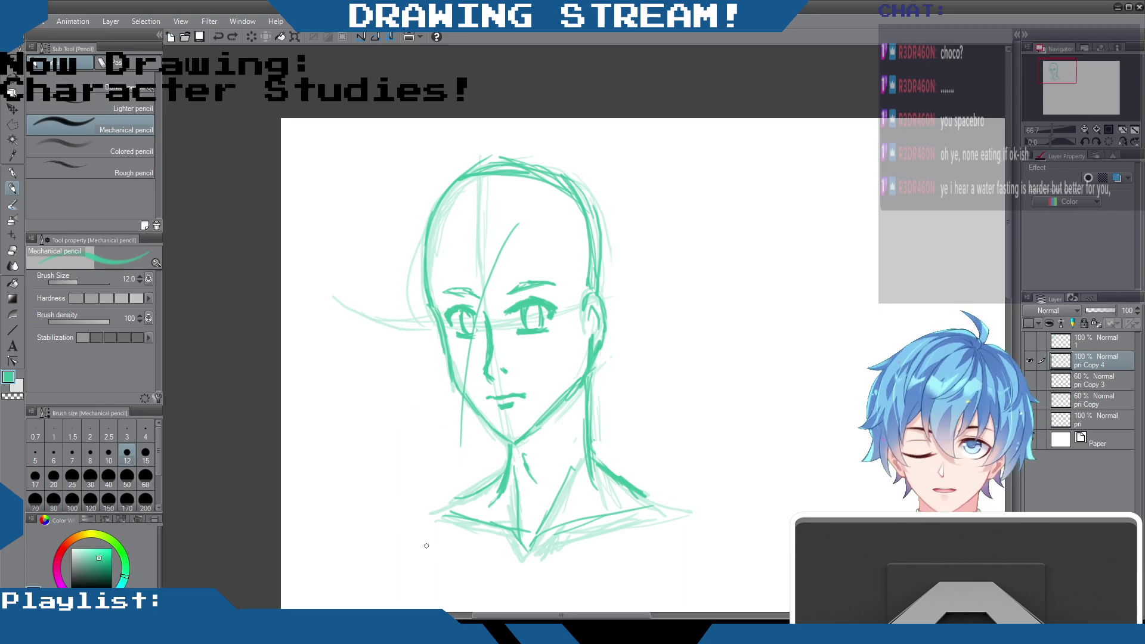
Step: Undo the long hair strand that crosses the face
key("ctrl+z")
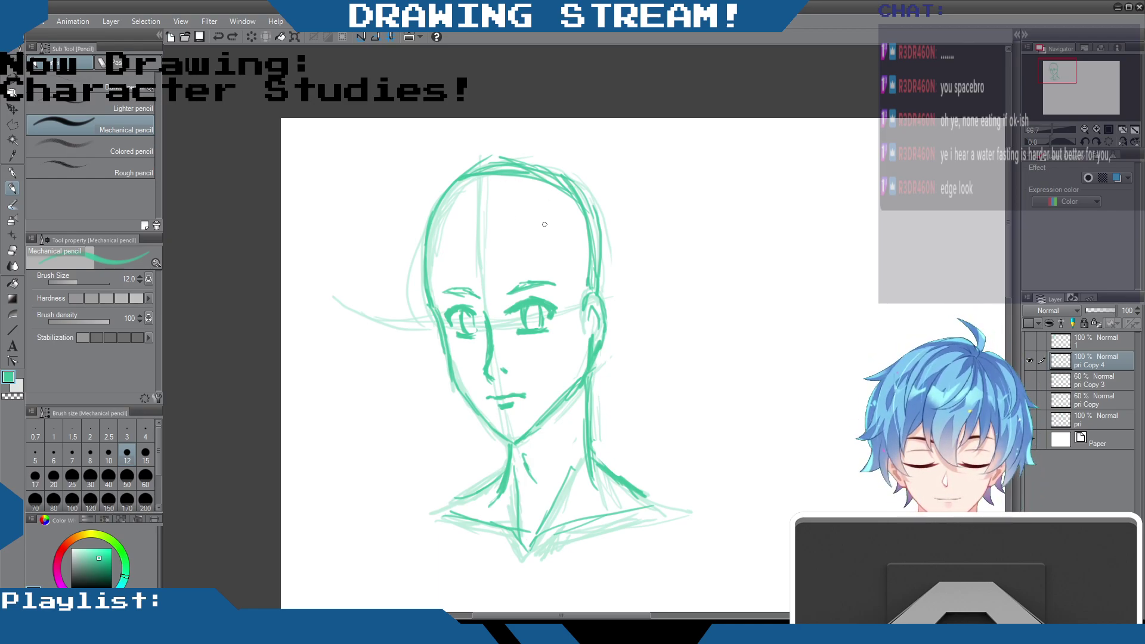
mouse_move(456, 208)
left_mouse_down()
mouse_move(472, 288)
mouse_move(517, 325)
left_mouse_up()
left_click_drag(439, 234, 432, 326)
left_click_drag(484, 241, 473, 298)
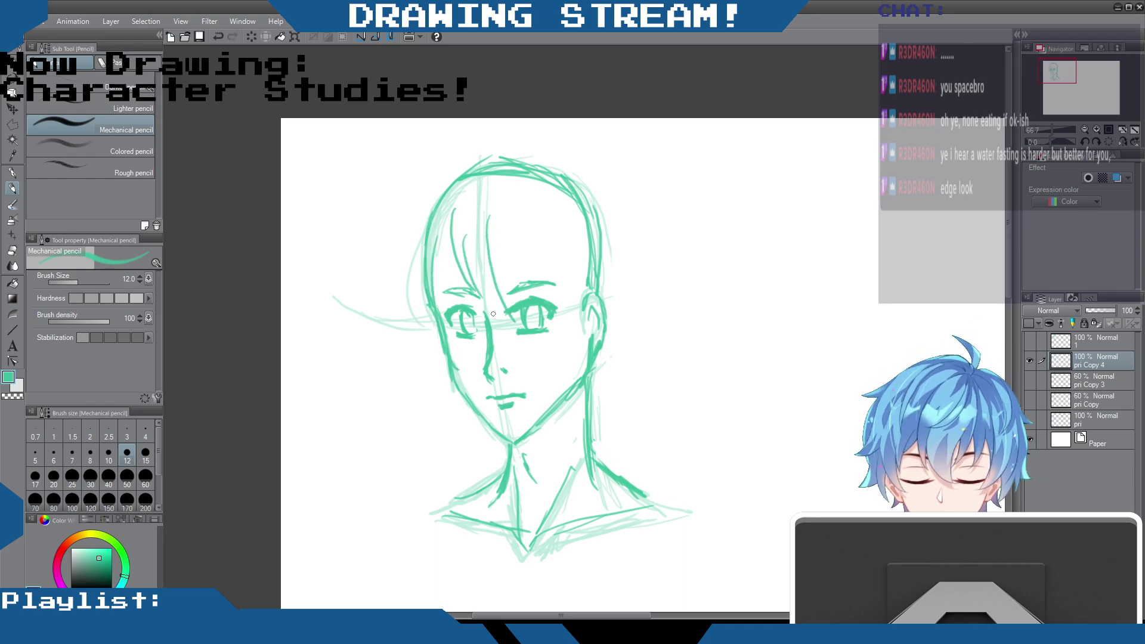
key("ctrl+z")
key("ctrl+z")
key("ctrl+z")
key("ctrl+z")
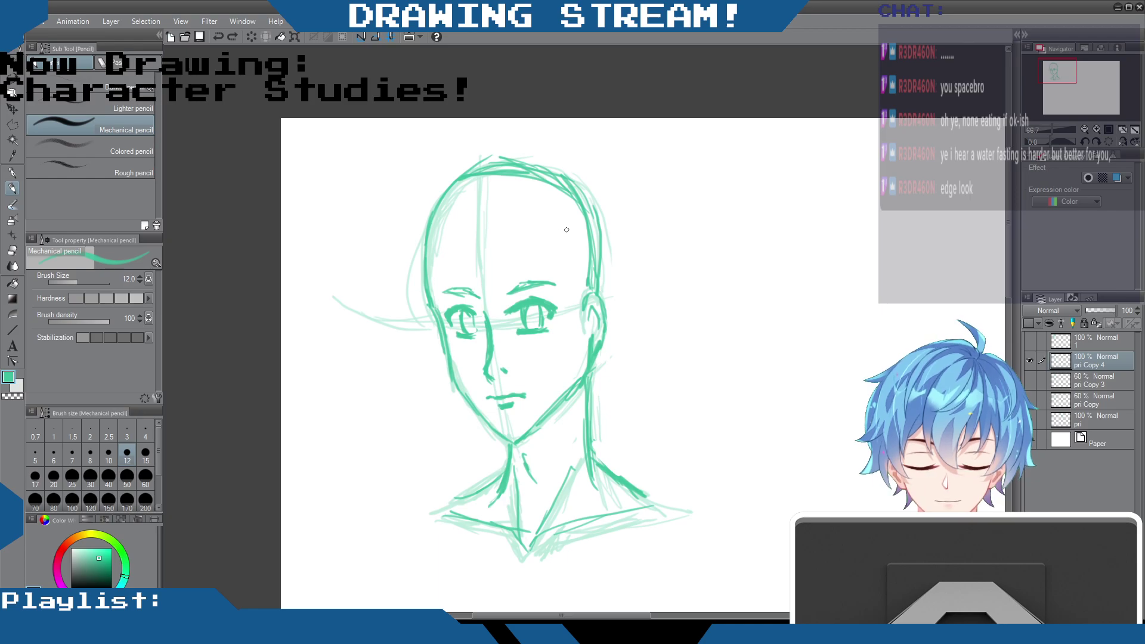
Step: Sketch a short jagged fringe across the forehead with pointed spikes beside the left temple, using the 12.0 Mechanical pencil
left_click_drag(563, 226, 514, 257)
mouse_move(516, 251)
left_mouse_down()
mouse_move(497, 293)
mouse_move(519, 214)
mouse_move(486, 291)
left_mouse_up()
left_click_drag(490, 238, 479, 290)
mouse_move(483, 245)
left_mouse_down()
mouse_move(479, 286)
mouse_move(444, 312)
left_mouse_up()
left_click_drag(450, 272, 433, 337)
left_click_drag(440, 293, 424, 355)
mouse_move(431, 264)
left_mouse_down()
mouse_move(396, 321)
mouse_move(380, 291)
left_mouse_up()
left_click_drag(420, 252, 399, 272)
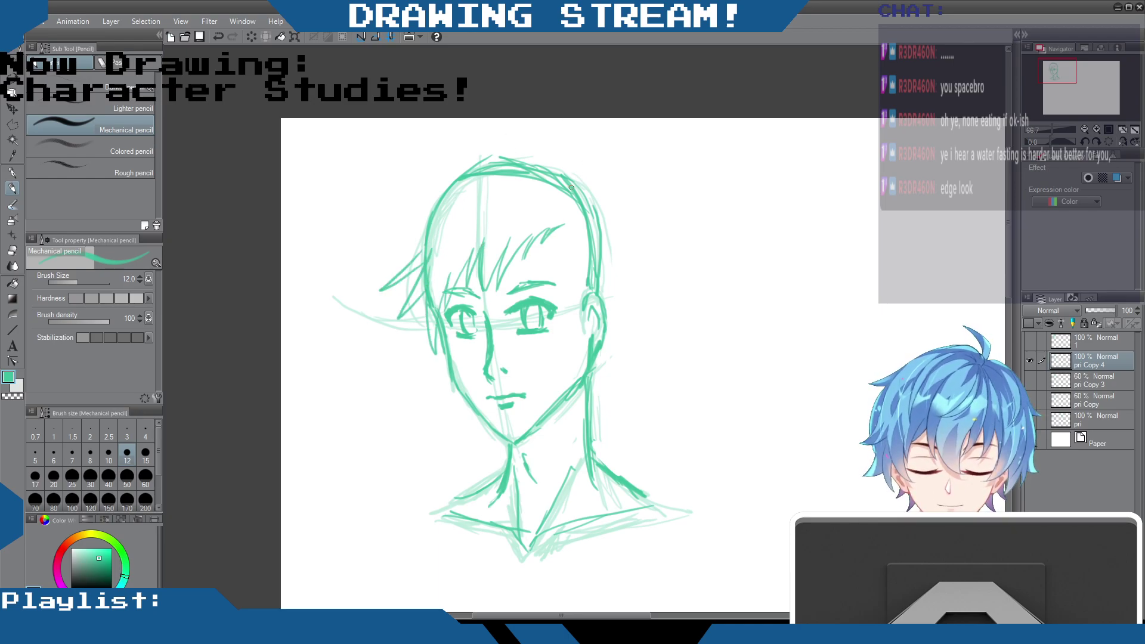
Step: Sketch the spiky hair outline over the crown and down the left side of the head
mouse_move(566, 176)
left_mouse_down()
mouse_move(510, 139)
mouse_move(537, 169)
mouse_move(451, 149)
mouse_move(409, 182)
mouse_move(434, 197)
mouse_move(388, 233)
left_mouse_up()
mouse_move(427, 211)
left_mouse_down()
mouse_move(387, 236)
mouse_move(401, 237)
left_mouse_up()
left_click_drag(408, 232, 396, 248)
left_click_drag(421, 241, 399, 264)
left_click_drag(428, 223, 401, 259)
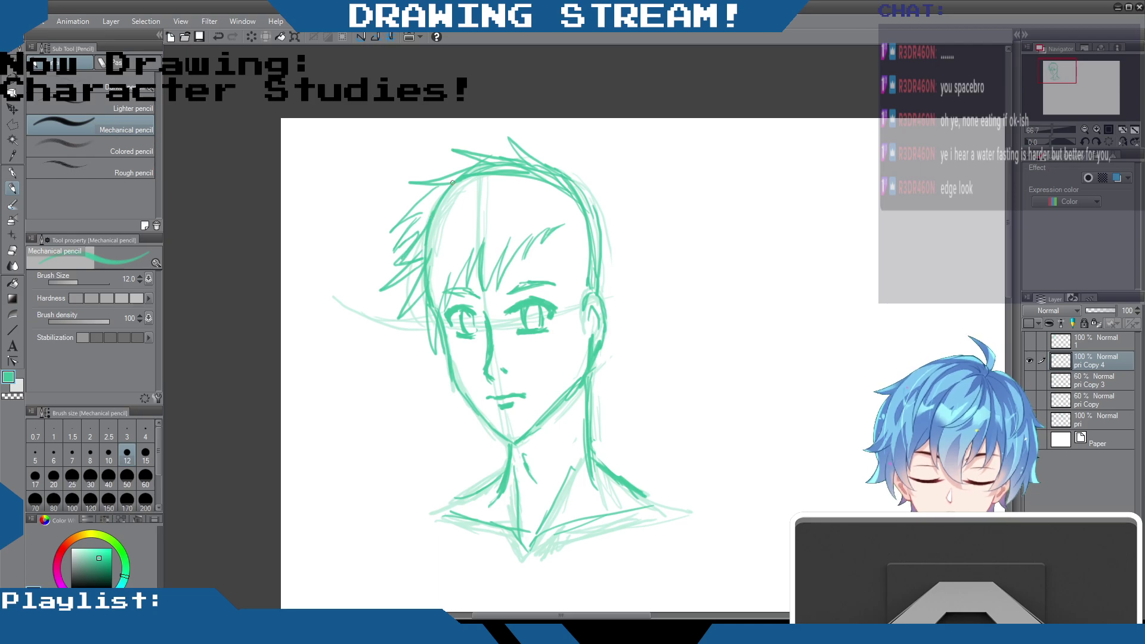
Step: Draw the jagged hair outline down the right side to behind the ear and reinforce the left-side spikes
left_click_drag(575, 180, 584, 184)
mouse_move(525, 158)
left_mouse_down()
mouse_move(516, 131)
mouse_move(543, 165)
mouse_move(595, 188)
mouse_move(623, 247)
mouse_move(595, 402)
left_mouse_up()
left_click_drag(450, 356, 488, 423)
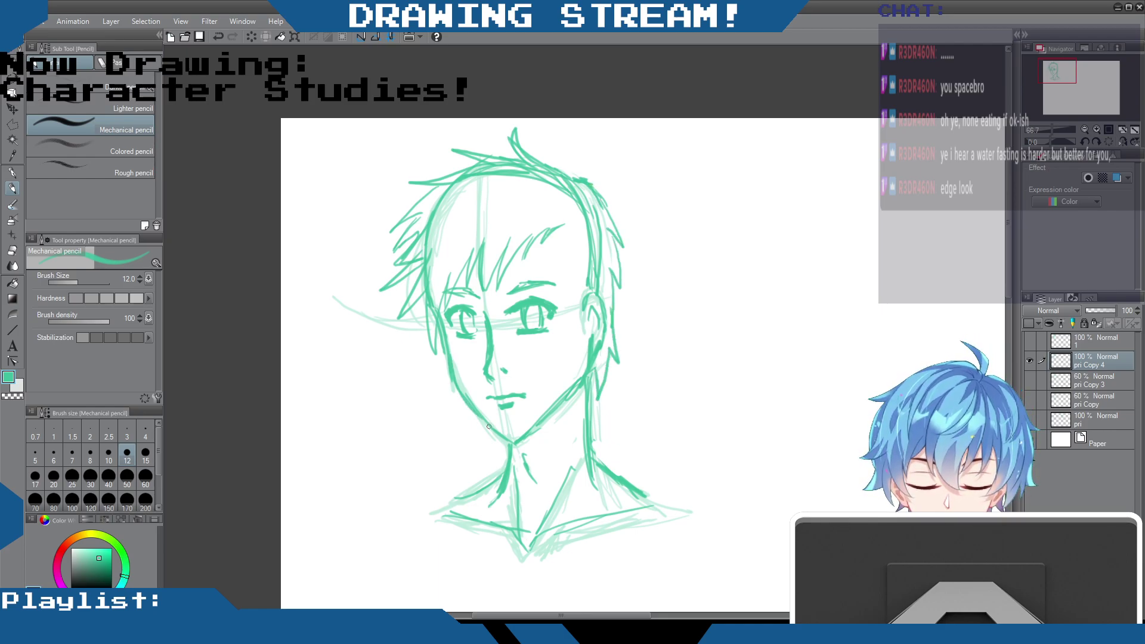
mouse_move(423, 182)
left_mouse_down()
mouse_move(398, 173)
mouse_move(455, 187)
mouse_move(386, 231)
mouse_move(408, 232)
mouse_move(387, 253)
mouse_move(422, 249)
left_mouse_up()
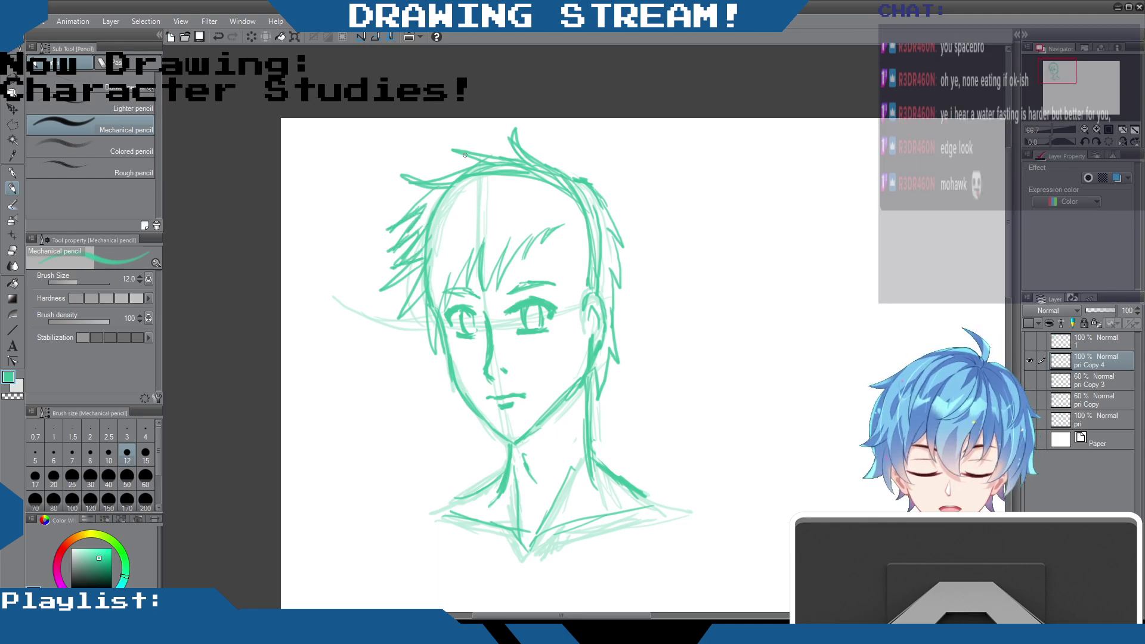
Step: Erase the old skull contour inside the new hair outline with the Hard eraser
left_click(12, 250)
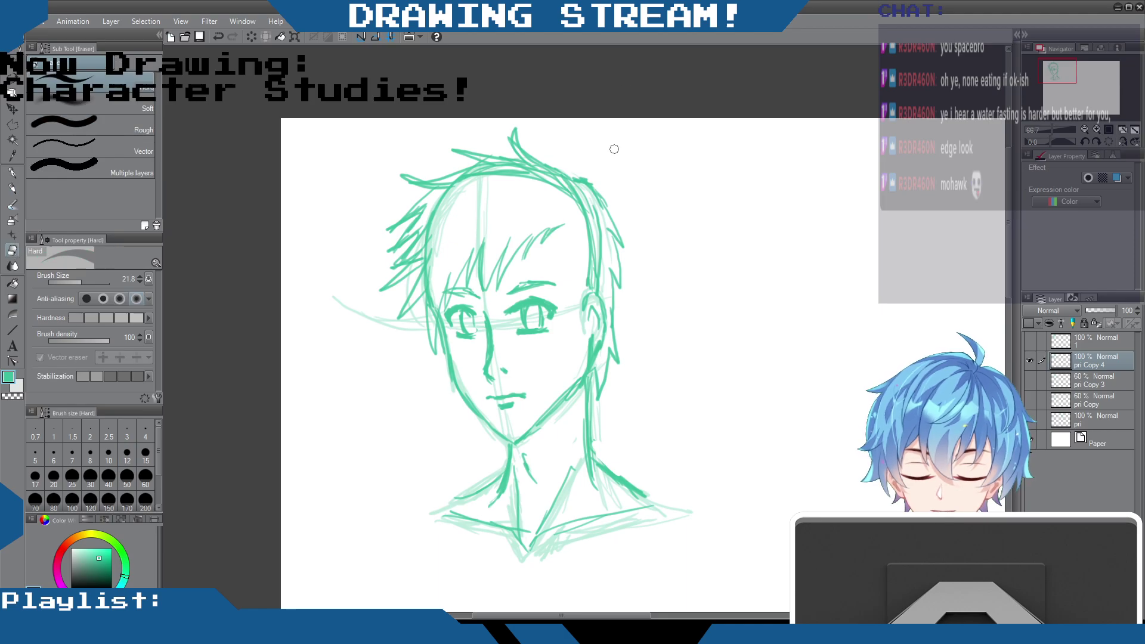
mouse_move(578, 178)
left_mouse_down()
mouse_move(594, 288)
mouse_move(593, 234)
mouse_move(566, 198)
mouse_move(591, 214)
mouse_move(497, 172)
mouse_move(517, 180)
mouse_move(469, 176)
mouse_move(433, 221)
mouse_move(429, 258)
mouse_move(459, 180)
left_mouse_up()
Step: Strengthen the hair outline on both sides and draw a pointed sideburn lock in front of the ear
left_click(11, 188)
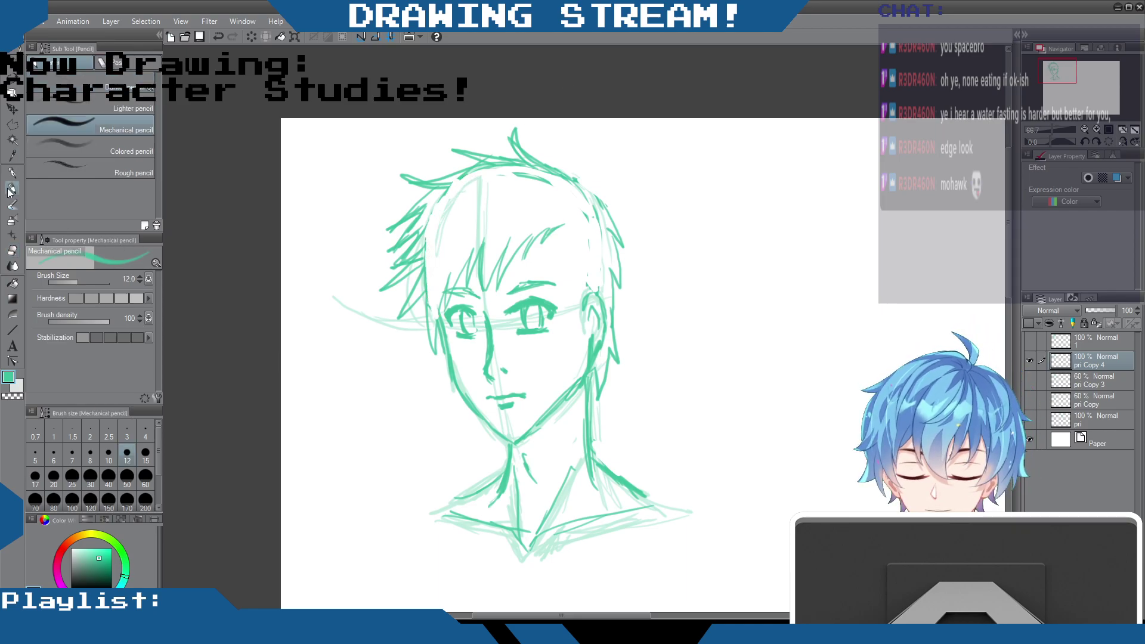
left_click_drag(426, 248, 431, 206)
mouse_move(577, 182)
left_mouse_down()
mouse_move(613, 208)
mouse_move(604, 226)
mouse_move(619, 280)
mouse_move(609, 271)
left_mouse_up()
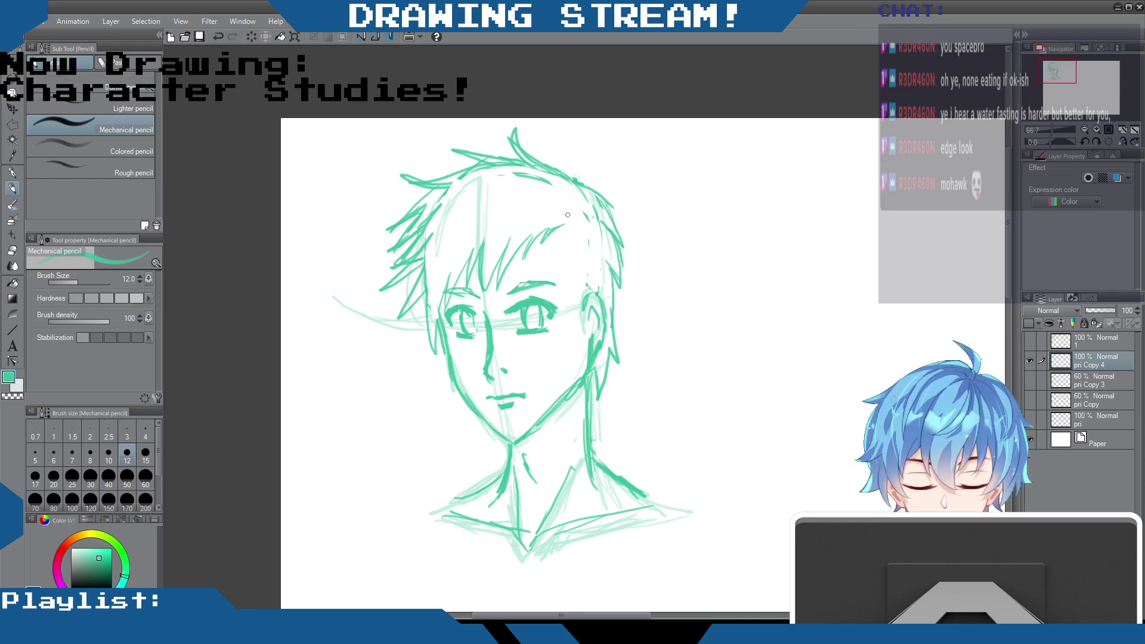
mouse_move(558, 231)
left_mouse_down()
mouse_move(564, 349)
mouse_move(577, 360)
mouse_move(594, 293)
mouse_move(583, 328)
left_mouse_up()
left_click_drag(452, 356, 471, 406)
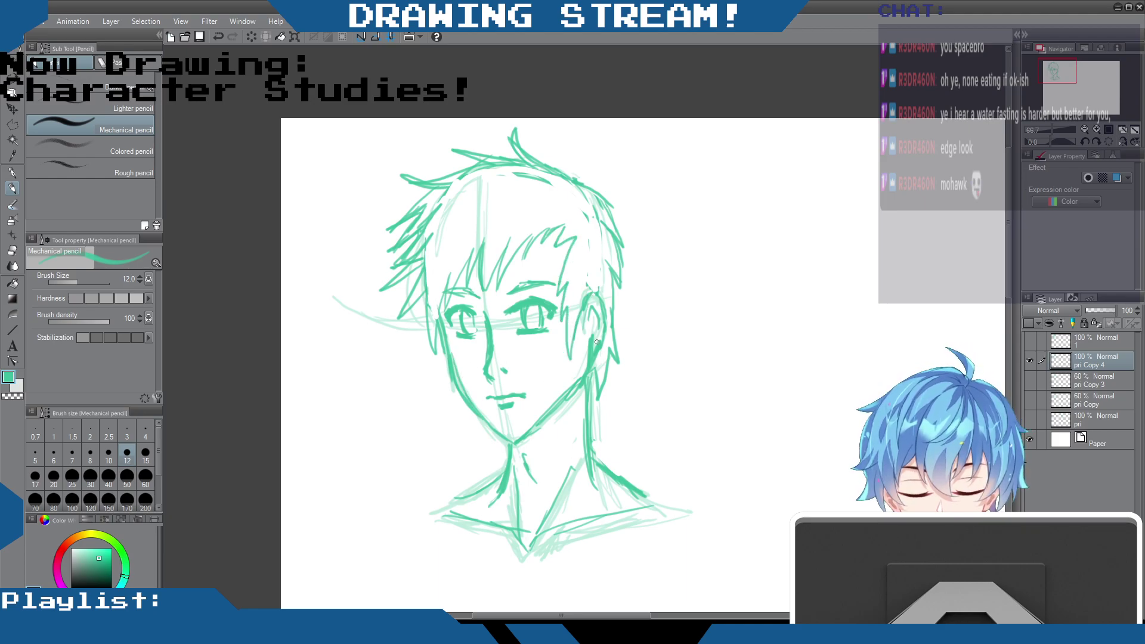
Step: Shorten the crown tuft and the upper-left spike with the eraser, and redraw the tuft and the right crown outline
key("e")
left_click_drag(529, 154, 516, 136)
left_click_drag(423, 177, 390, 179)
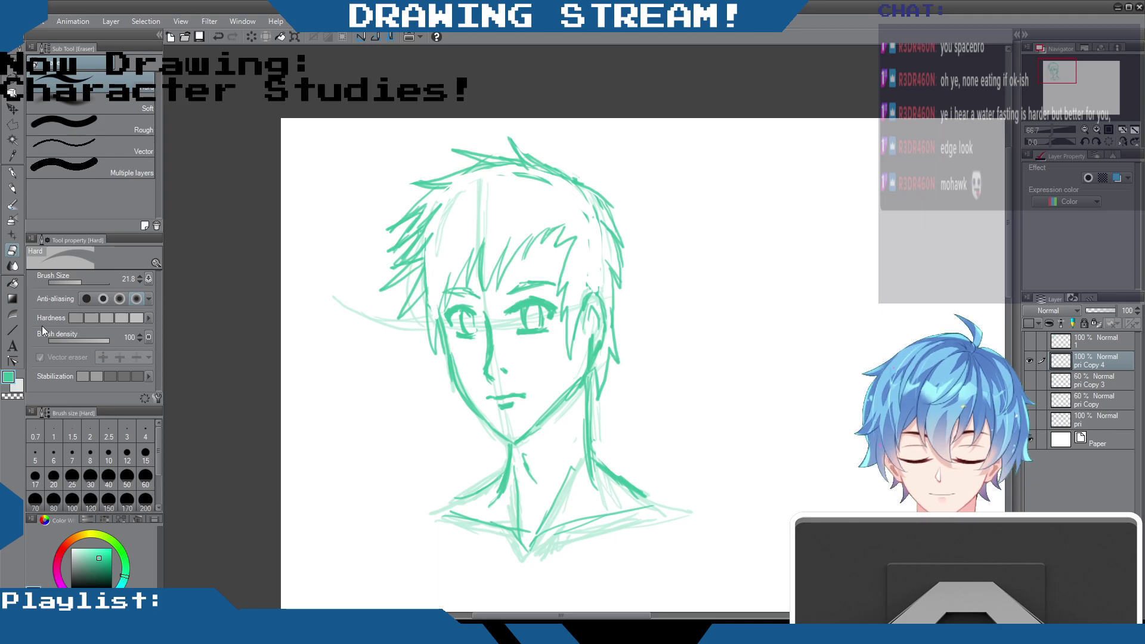
key("p")
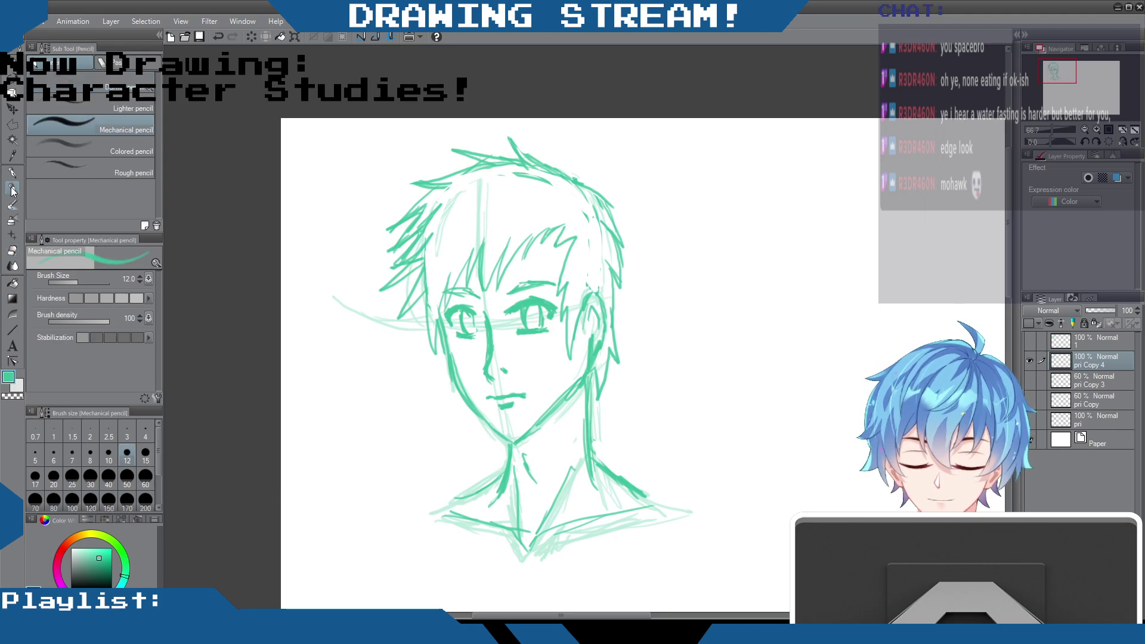
left_click_drag(483, 230, 483, 255)
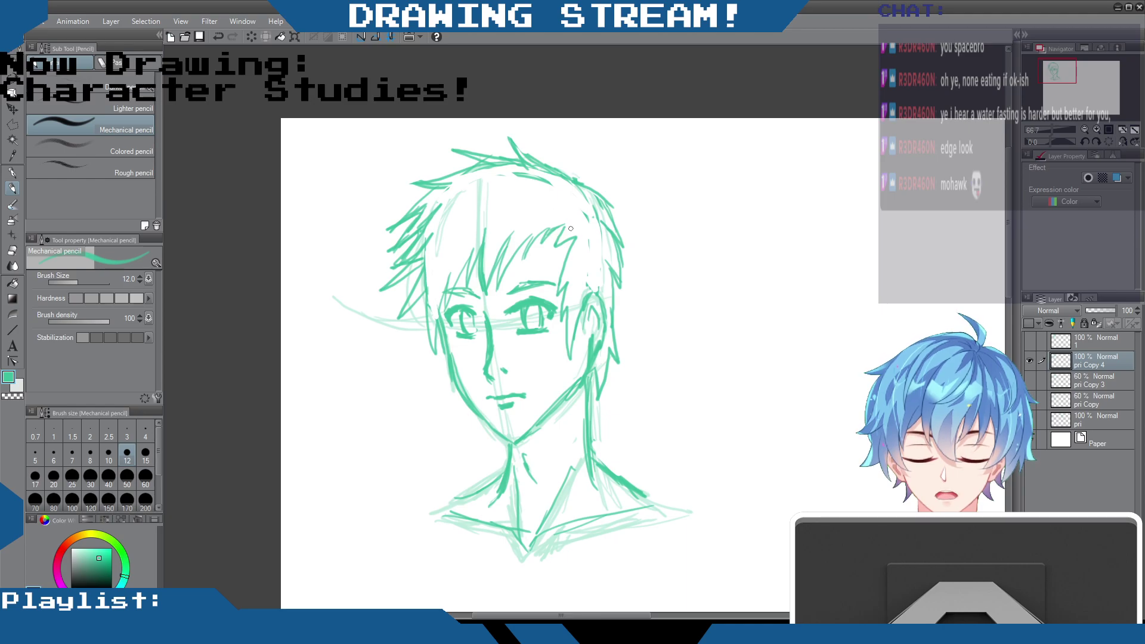
left_click_drag(531, 156, 512, 132)
mouse_move(565, 171)
left_mouse_down()
mouse_move(619, 212)
mouse_move(603, 194)
mouse_move(625, 262)
left_mouse_up()
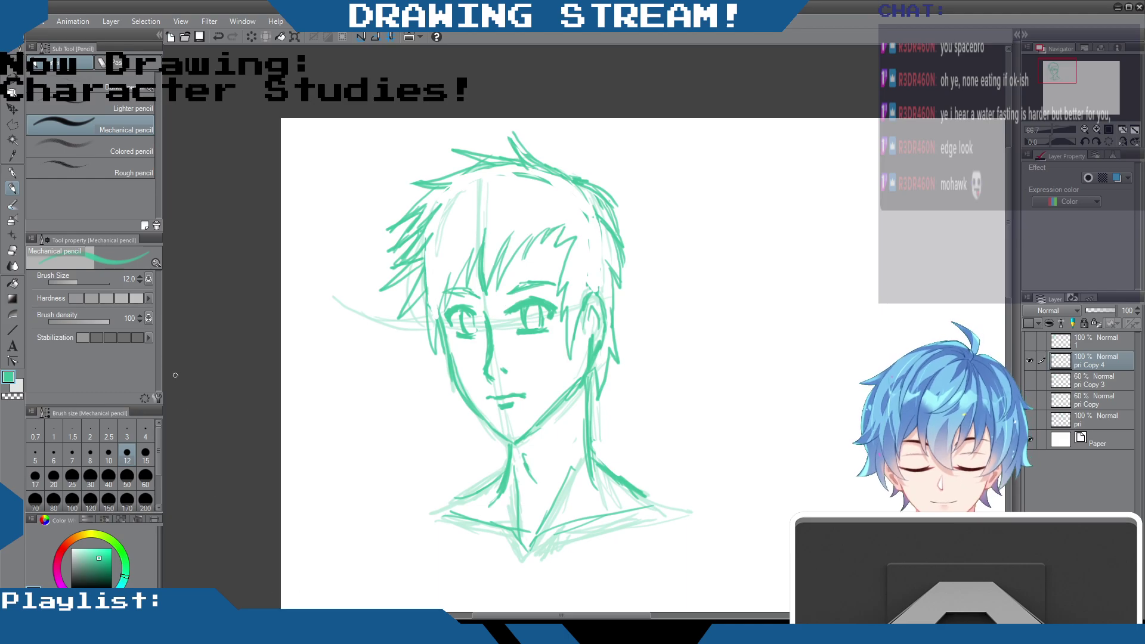
Step: Erase the leftover skull lines inside the hair and thin the heavy line down the right side of the neck
left_click(12, 250)
left_click_drag(550, 186, 518, 175)
left_click_drag(590, 205, 597, 229)
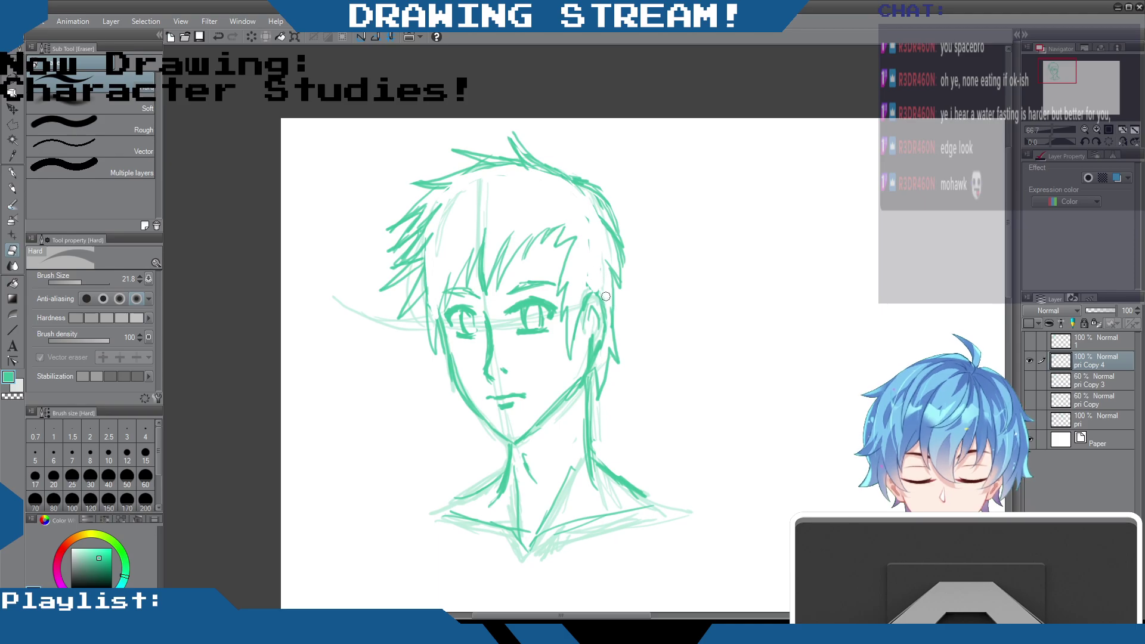
mouse_move(593, 385)
left_mouse_down()
mouse_move(597, 451)
mouse_move(596, 440)
mouse_move(647, 497)
left_mouse_up()
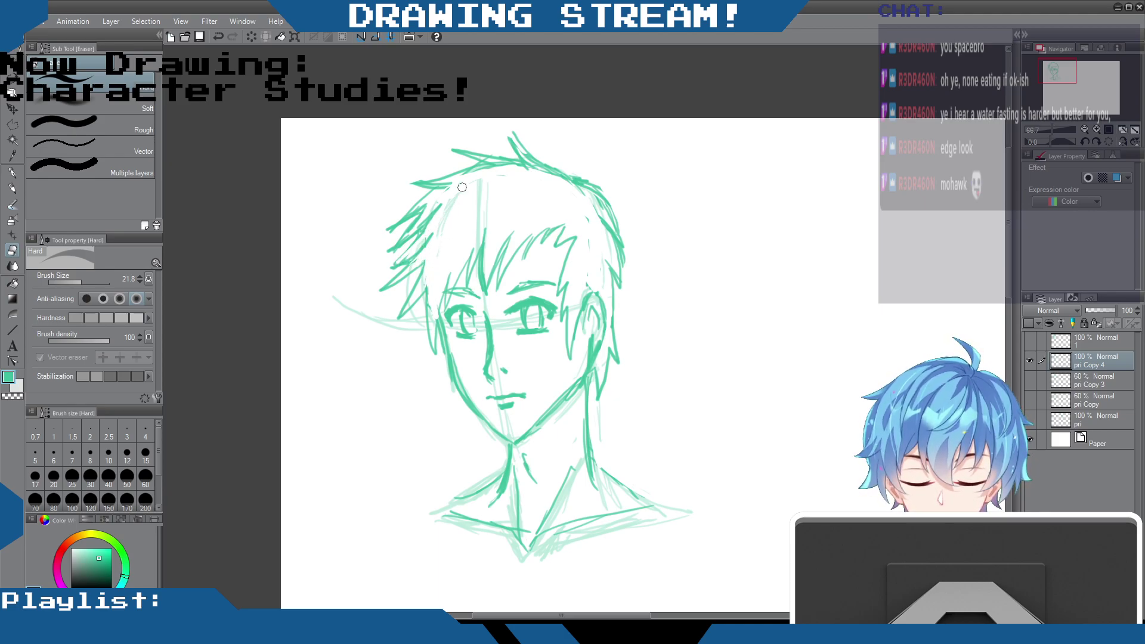
Step: Refine the upper-left hair spikes by erasing stray edges and redrawing their pointed tips
left_click(12, 188)
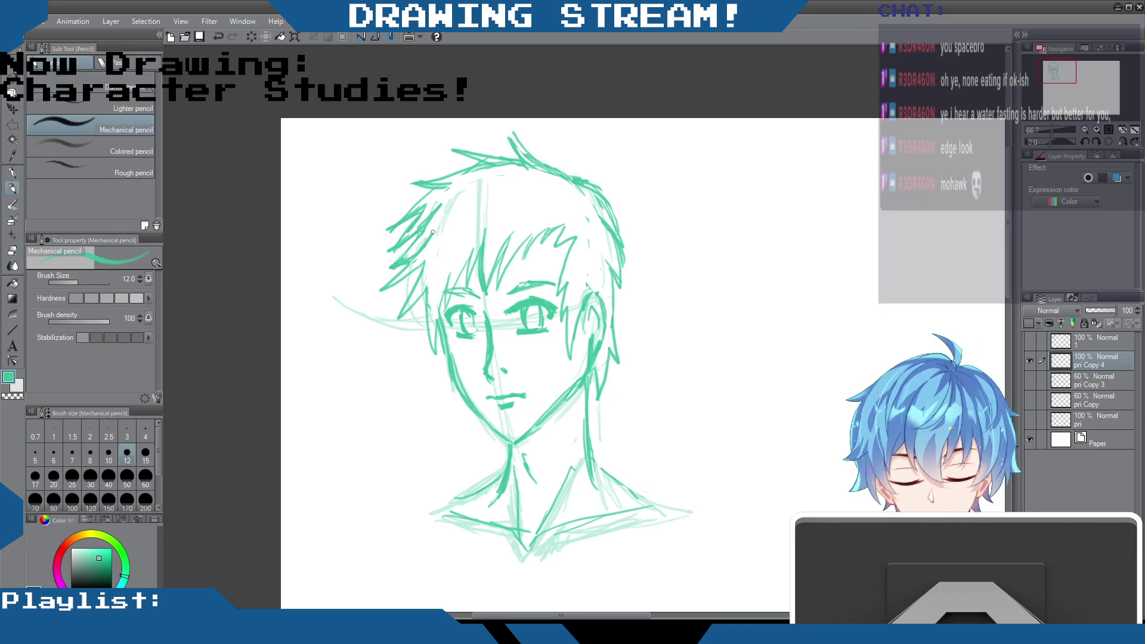
mouse_move(430, 195)
left_mouse_down()
mouse_move(373, 221)
mouse_move(404, 217)
left_mouse_up()
left_click(12, 251)
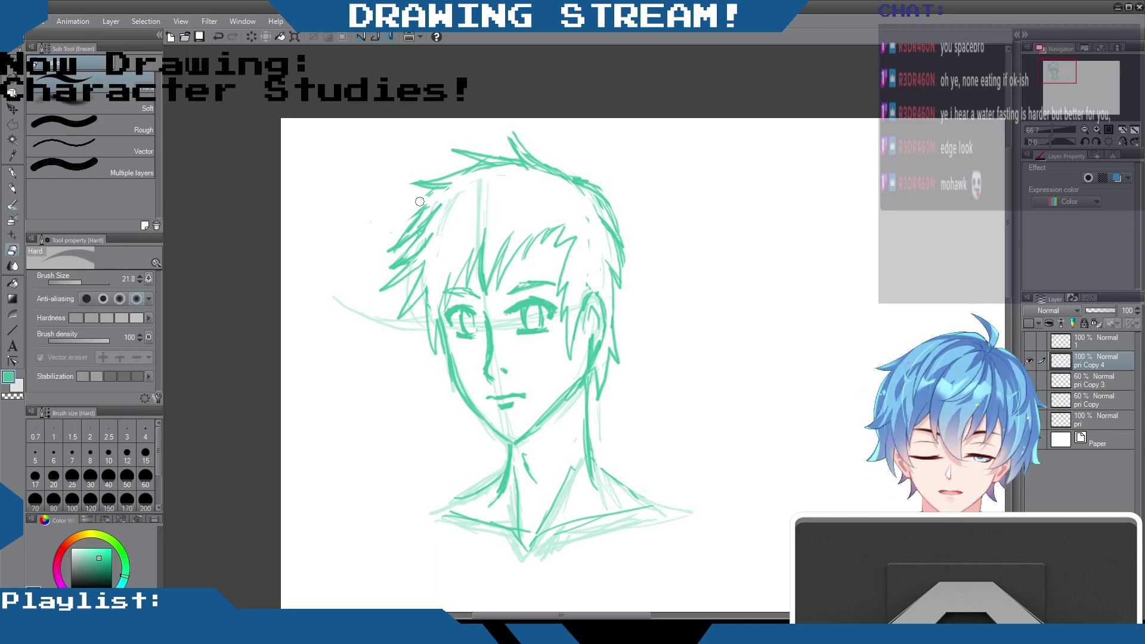
left_click(12, 188)
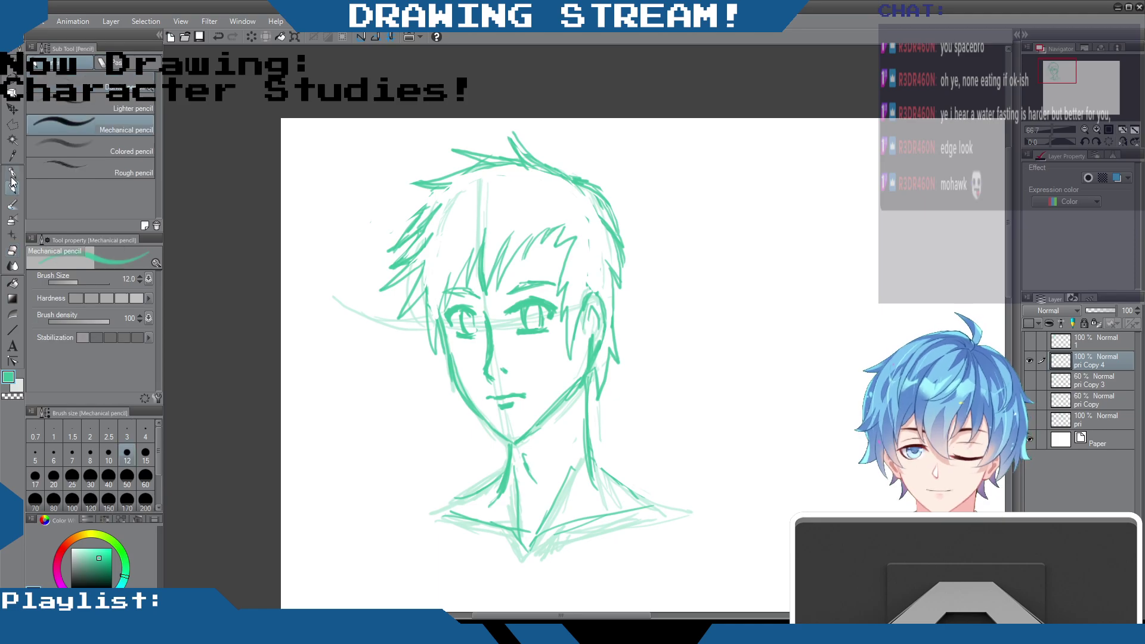
mouse_move(433, 191)
left_mouse_down()
mouse_move(404, 212)
mouse_move(428, 203)
left_mouse_up()
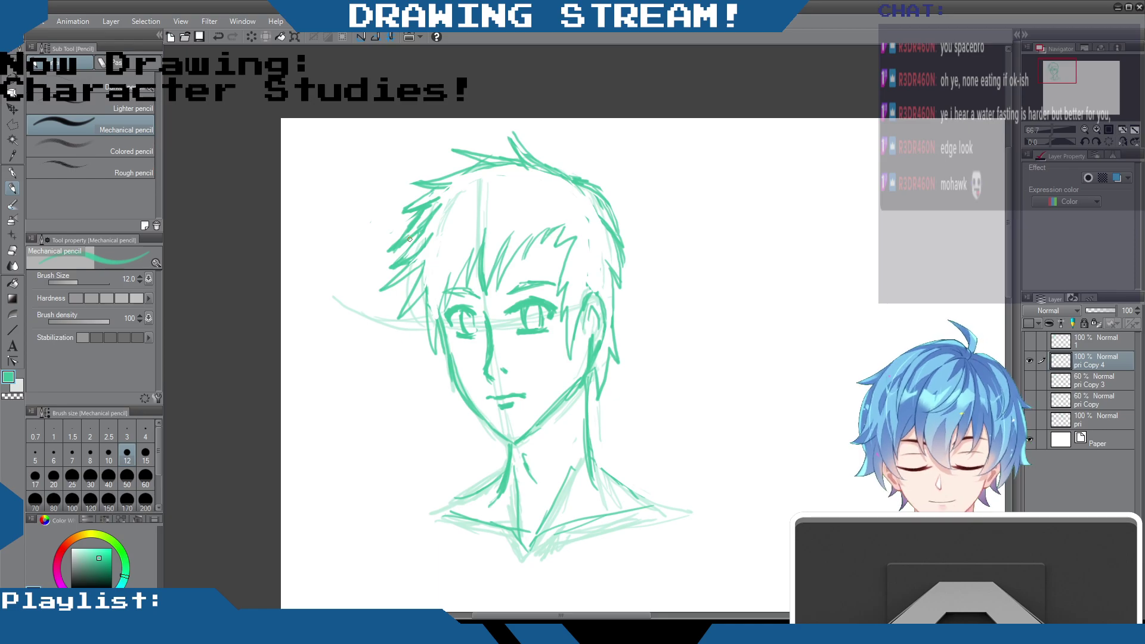
Step: Add more strands to the forehead fringe, undoing the trial strokes over the forehead and the long spike beyond the left side
left_click_drag(536, 237, 524, 263)
mouse_move(557, 222)
left_mouse_down()
mouse_move(528, 263)
mouse_move(543, 245)
mouse_move(443, 289)
left_mouse_up()
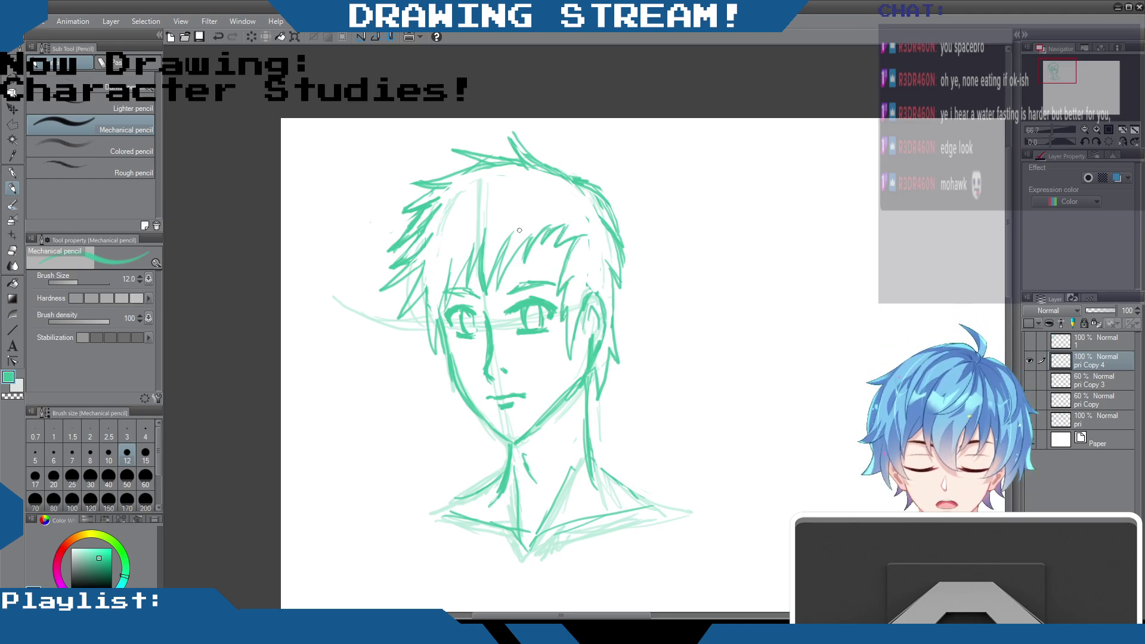
mouse_move(508, 224)
left_mouse_down()
mouse_move(558, 193)
mouse_move(574, 212)
left_mouse_up()
key("ctrl+z")
left_click_drag(476, 231, 466, 268)
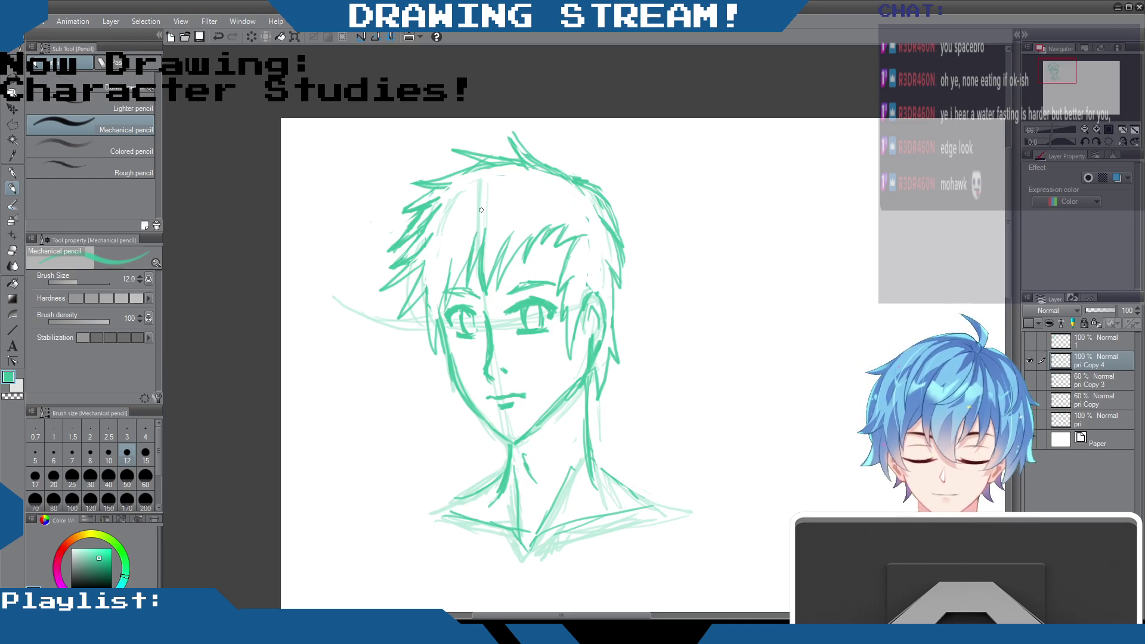
mouse_move(581, 220)
left_mouse_down()
mouse_move(516, 278)
mouse_move(480, 263)
mouse_move(333, 323)
mouse_move(408, 227)
left_mouse_up()
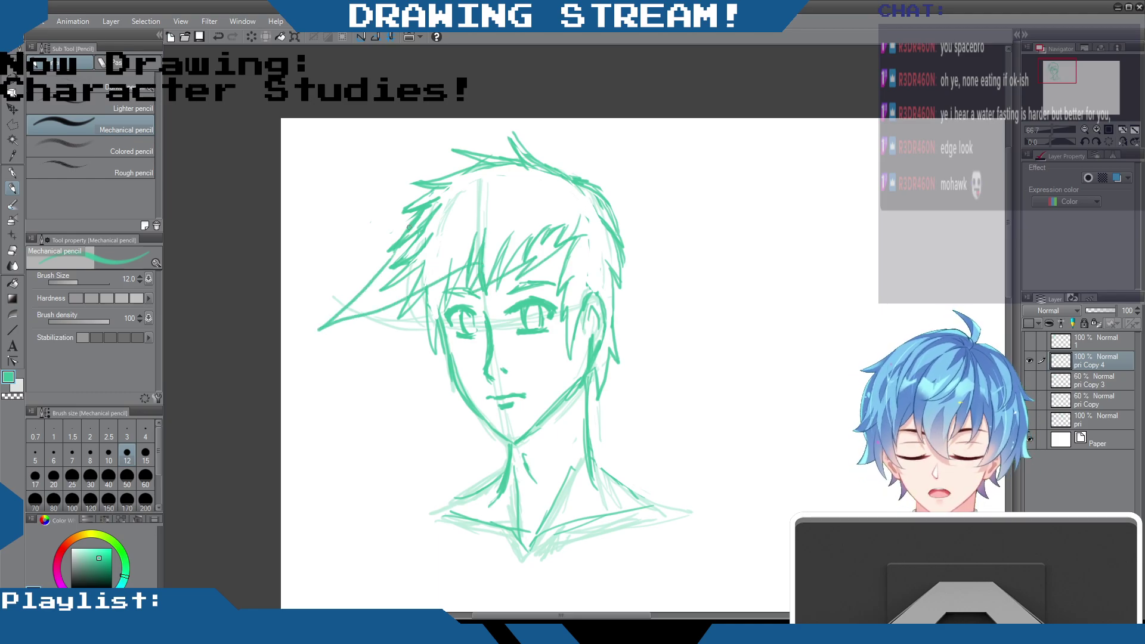
key("ctrl+z")
left_click(456, 248)
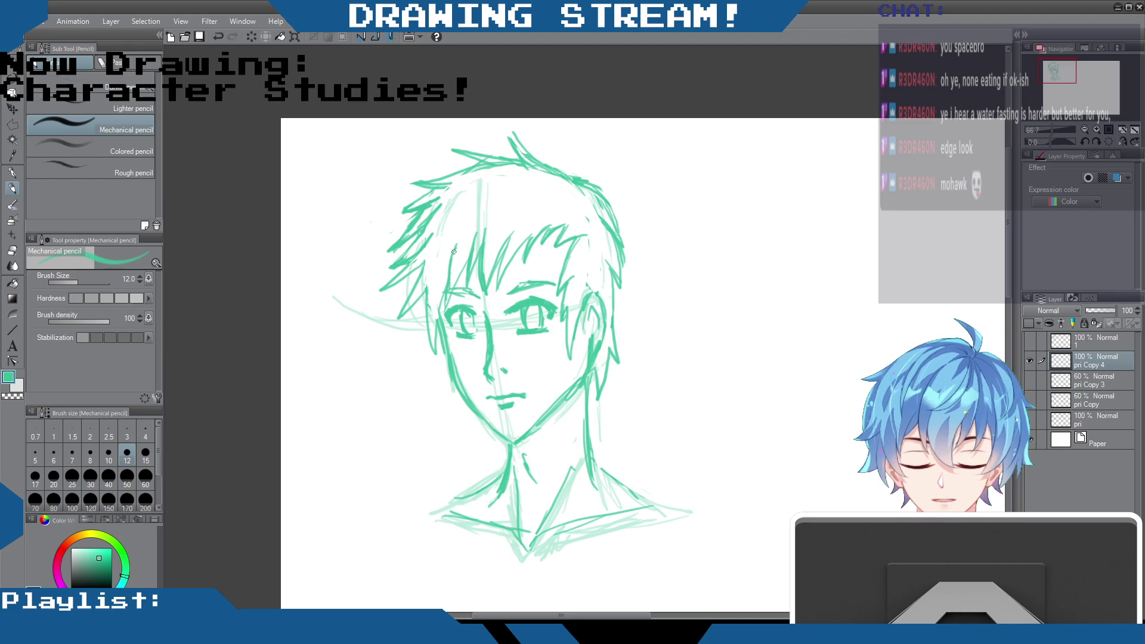
Step: Erase the guideline traces around the forehead and fringe, and strengthen the inner ear, jawline and left iris
left_click(12, 250)
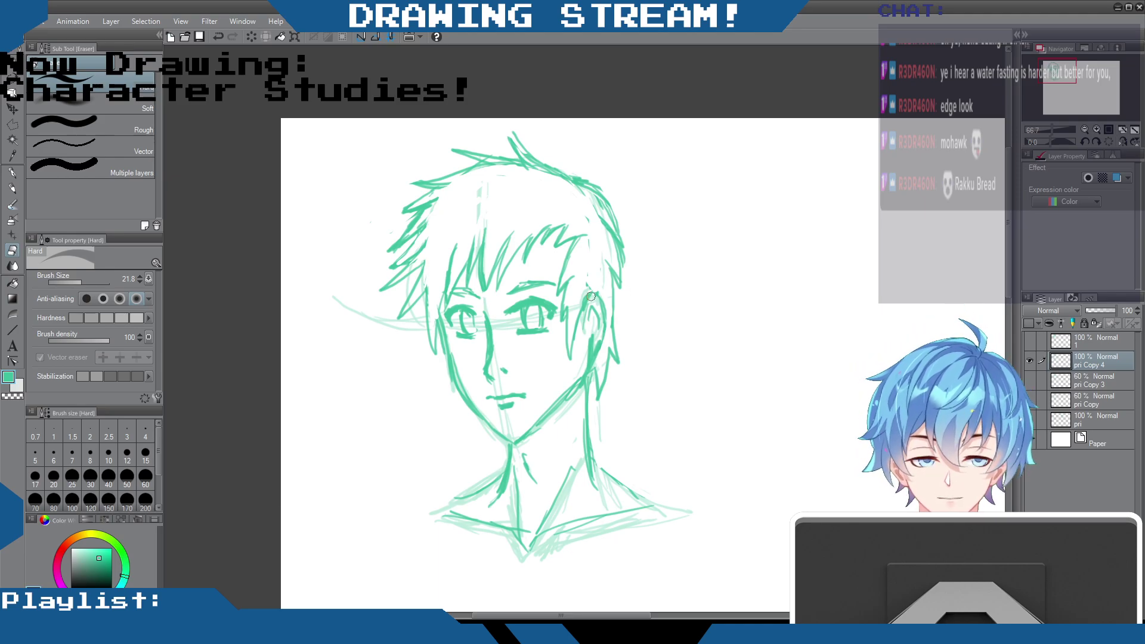
left_click(12, 188)
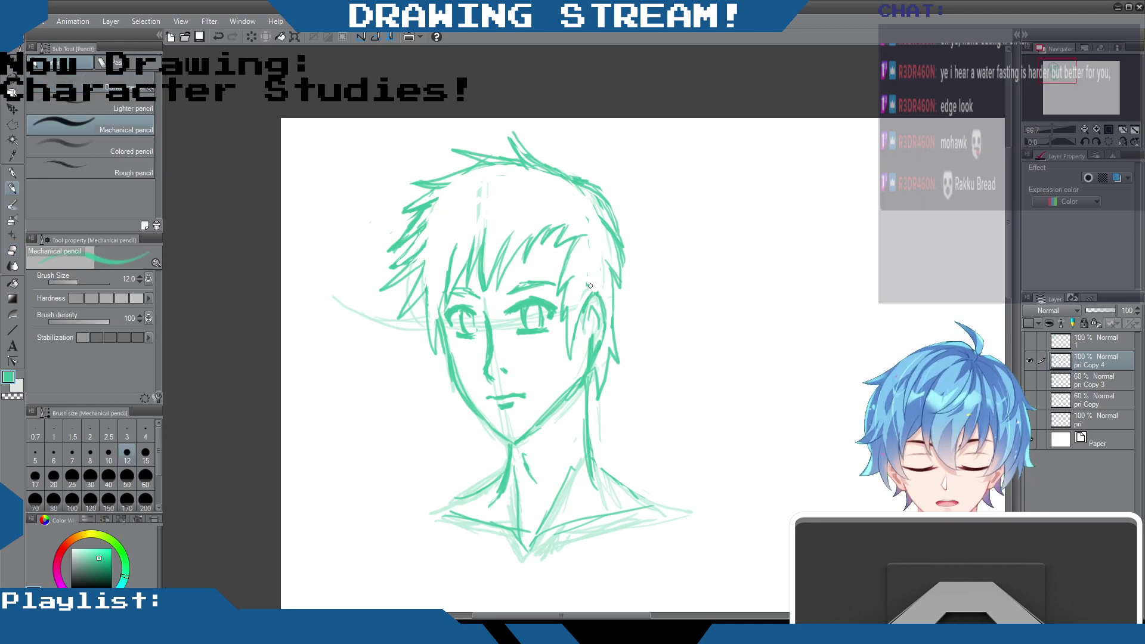
left_click_drag(593, 312, 592, 333)
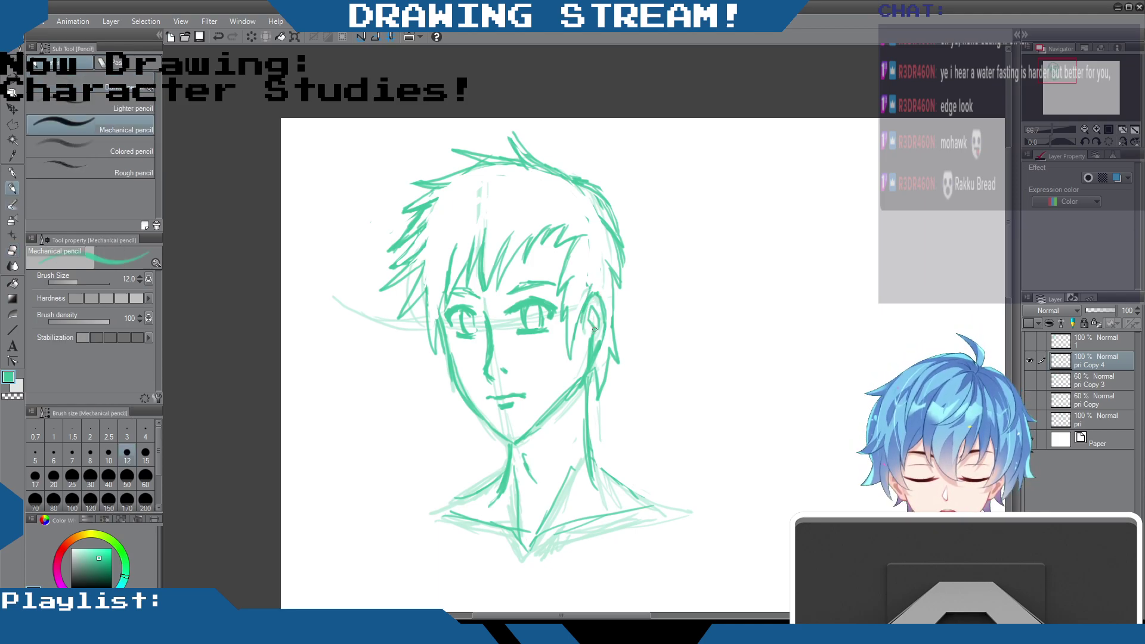
left_click_drag(589, 345, 514, 442)
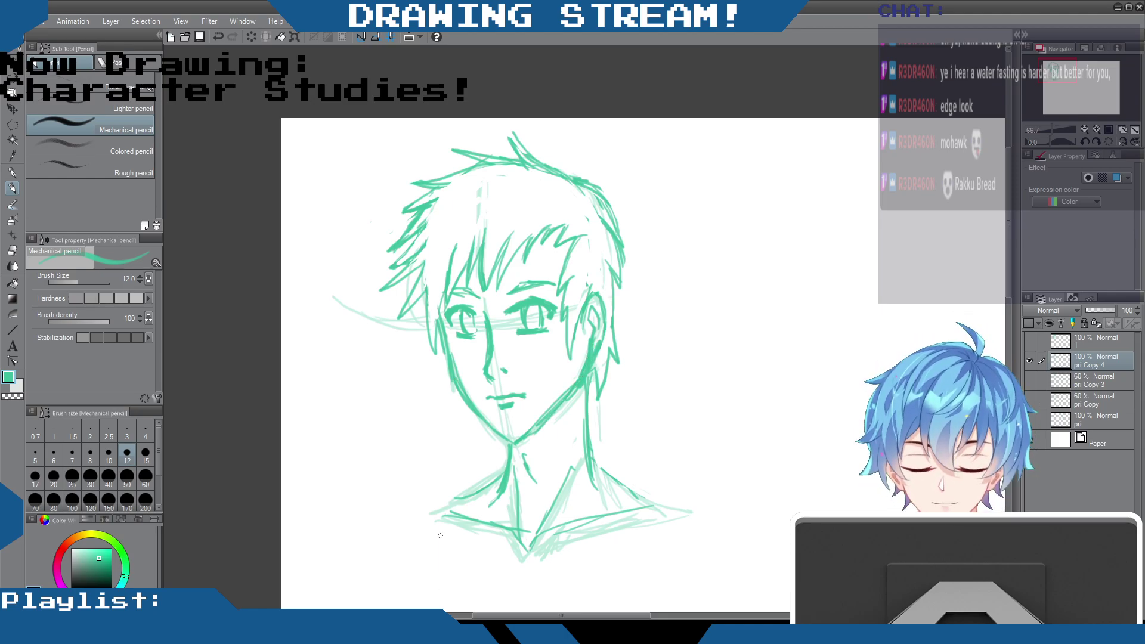
left_click_drag(478, 310, 472, 337)
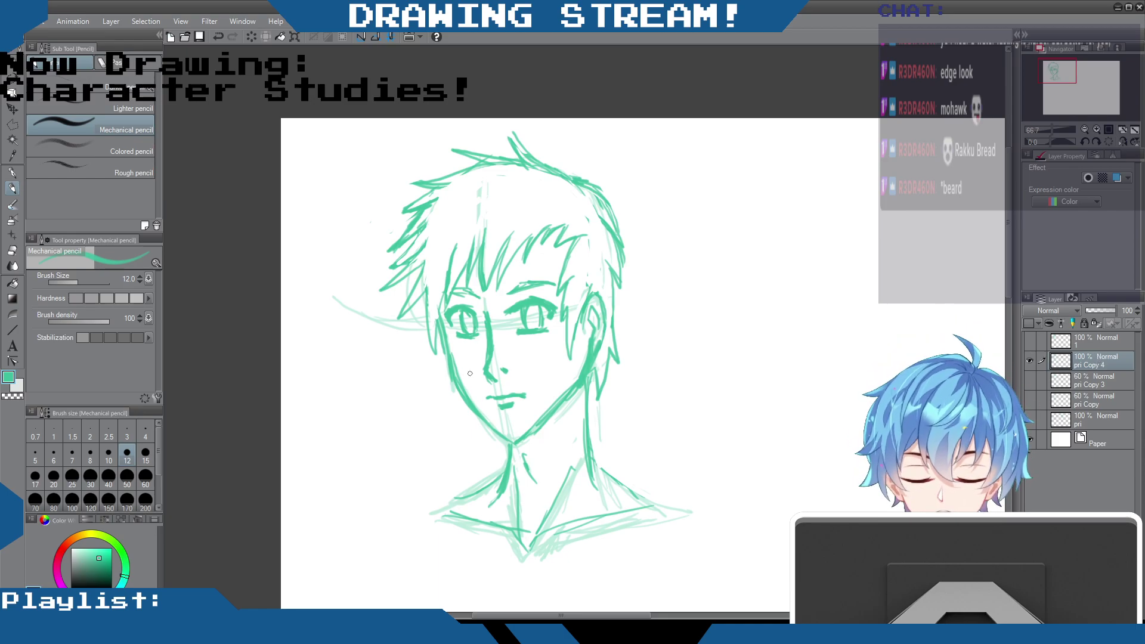
Step: Try a short beard and moustache along the jaw and around the mouth, and undo it
mouse_move(475, 389)
left_mouse_down()
mouse_move(480, 422)
mouse_move(470, 390)
mouse_move(539, 389)
mouse_move(543, 417)
mouse_move(540, 398)
mouse_move(537, 420)
mouse_move(493, 424)
mouse_move(507, 435)
mouse_move(537, 416)
mouse_move(526, 434)
mouse_move(511, 428)
mouse_move(539, 429)
mouse_move(489, 436)
mouse_move(517, 449)
mouse_move(564, 364)
mouse_move(560, 391)
mouse_move(585, 362)
mouse_move(573, 389)
mouse_move(485, 438)
left_mouse_up()
mouse_move(451, 374)
left_mouse_down()
mouse_move(496, 447)
mouse_move(545, 424)
mouse_move(577, 365)
left_mouse_up()
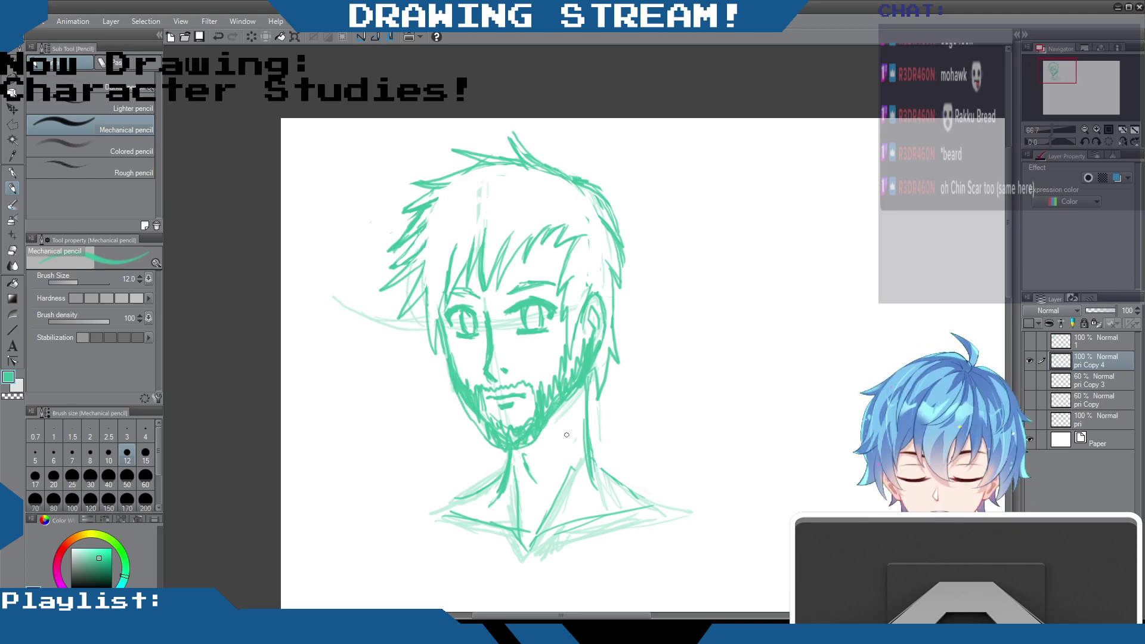
mouse_move(549, 421)
left_mouse_down()
mouse_move(560, 392)
mouse_move(482, 394)
left_mouse_up()
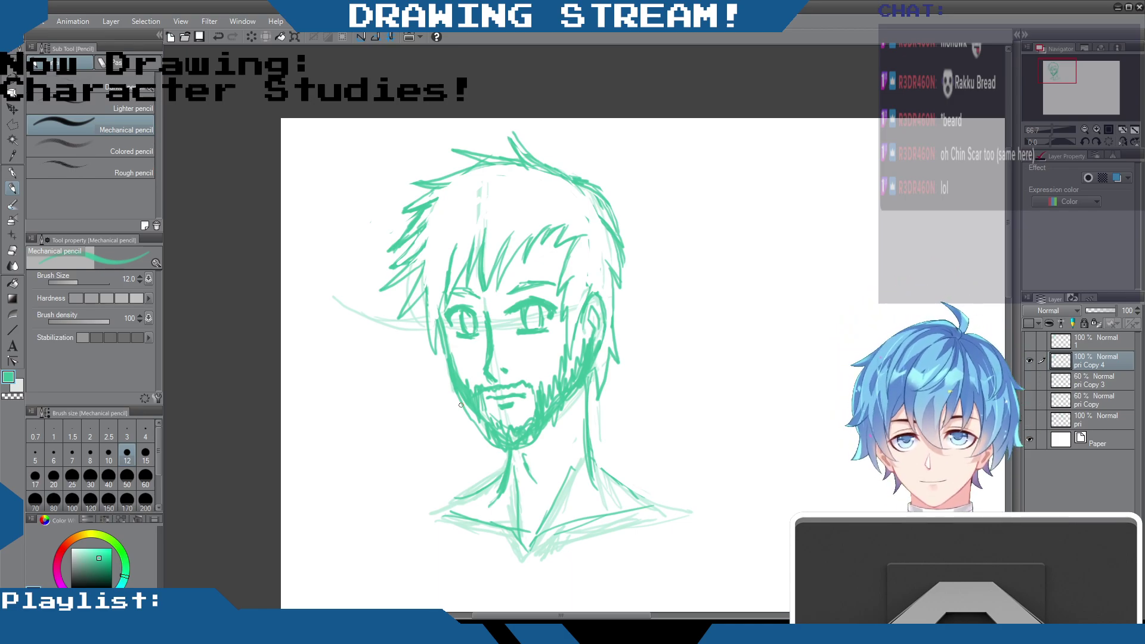
key("ctrl+z")
key("ctrl+z")
key("ctrl+z")
key("ctrl+z")
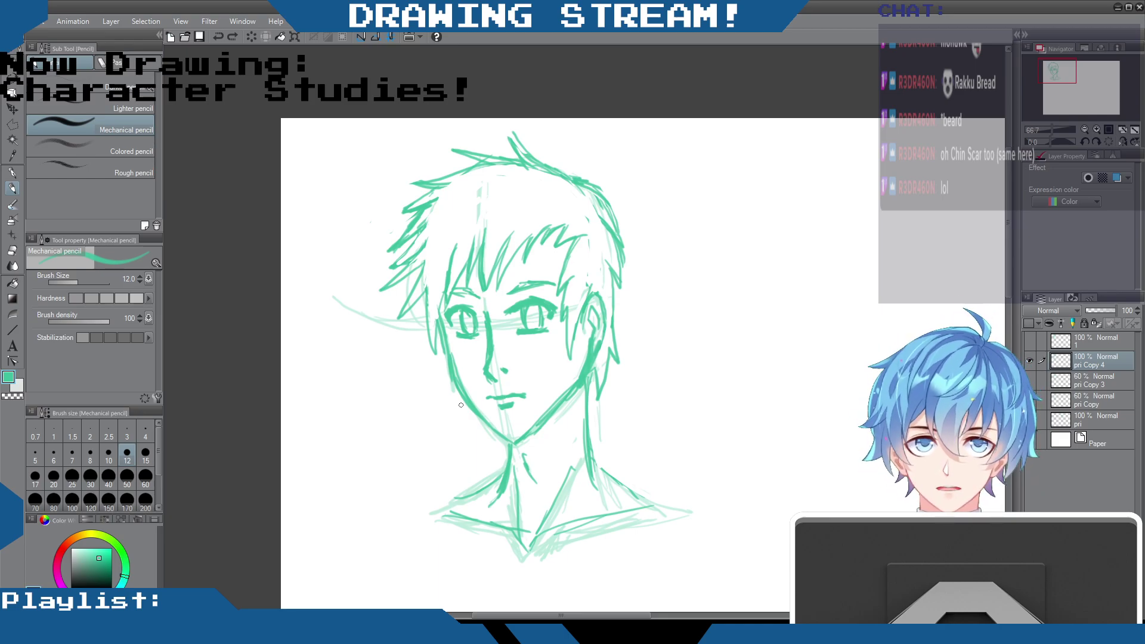
Step: Extend the hair outline on the right side with extra pointed spikes above and behind the ear
left_click_drag(428, 272, 426, 300)
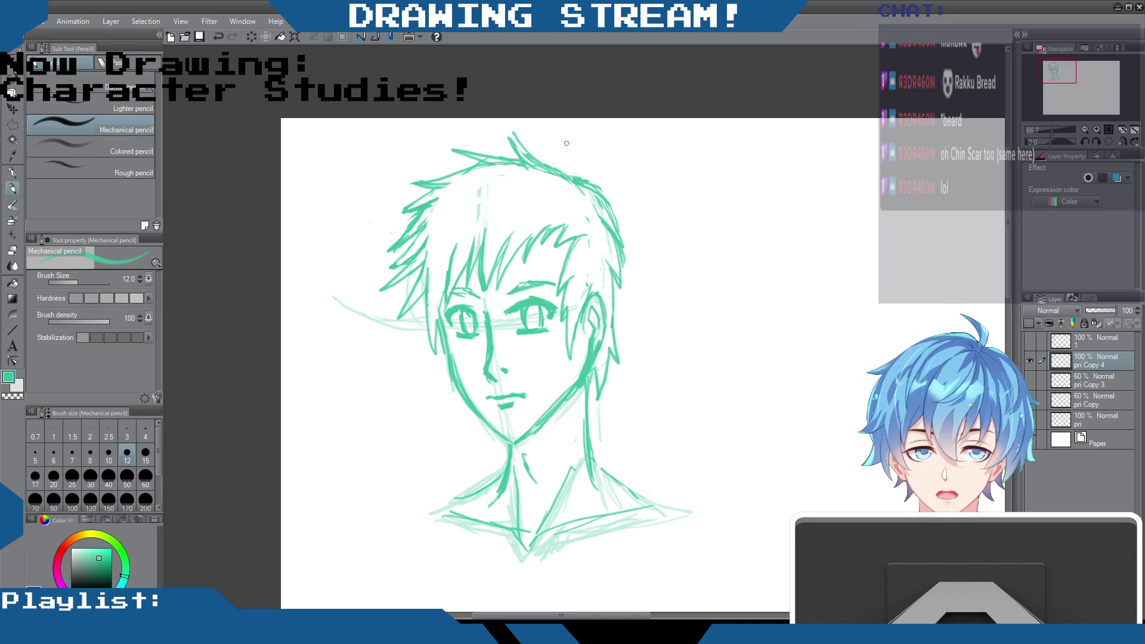
mouse_move(609, 206)
left_mouse_down()
mouse_move(636, 254)
mouse_move(631, 301)
mouse_move(615, 305)
left_mouse_up()
mouse_move(620, 253)
left_mouse_down()
mouse_move(624, 282)
mouse_move(608, 305)
left_mouse_up()
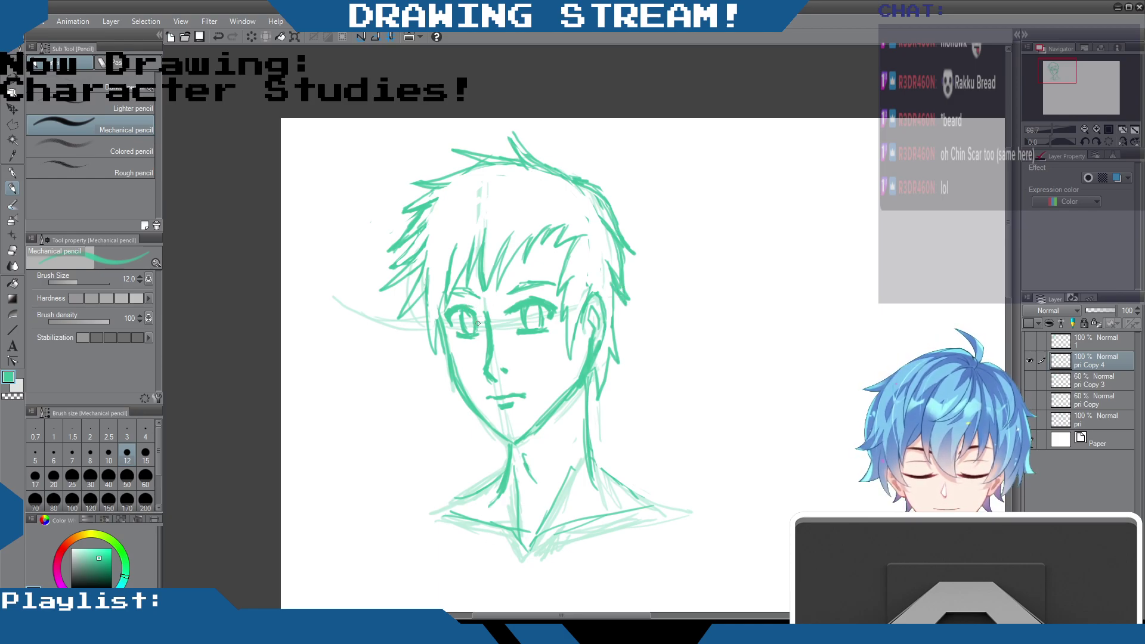
Step: Try curved parting strokes from the crown down to the forehead fringe, and remove them
key("e")
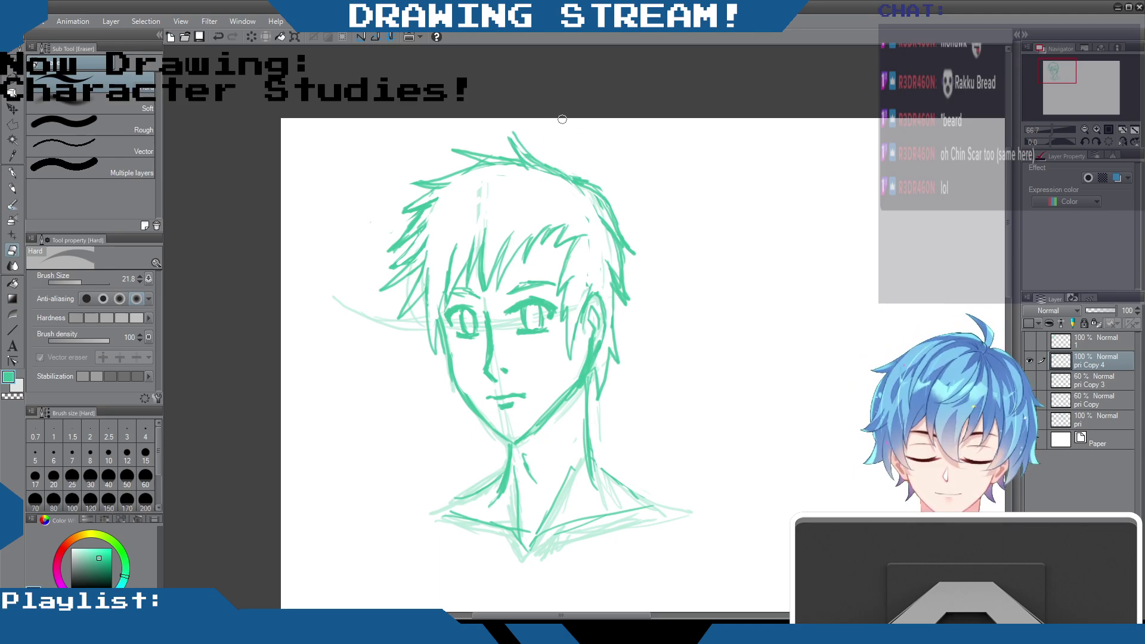
left_click(12, 188)
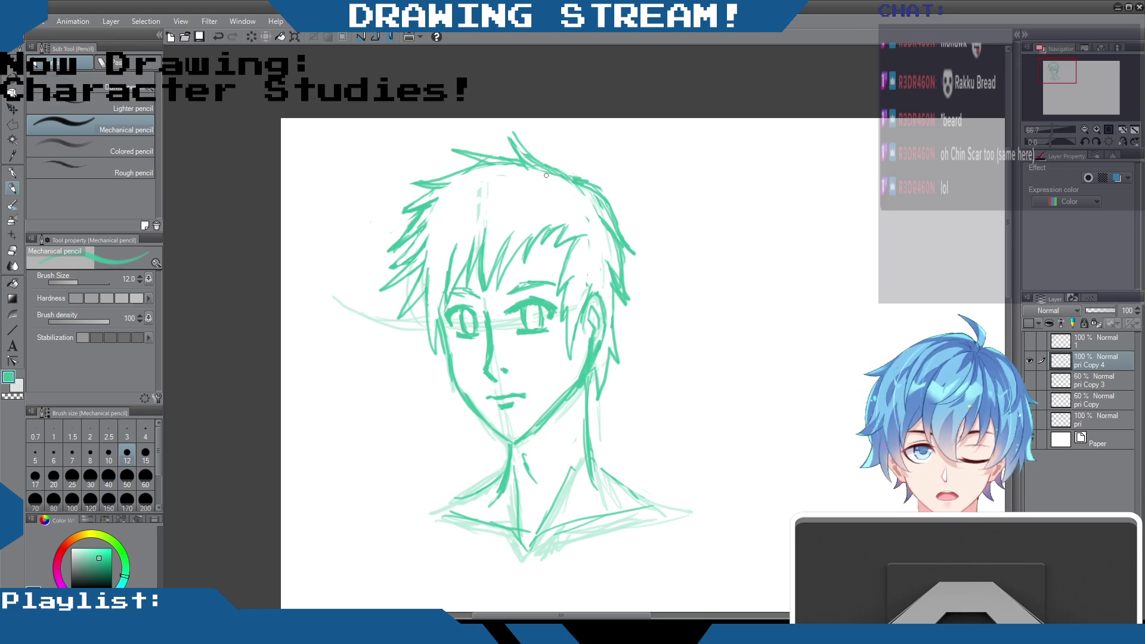
mouse_move(546, 172)
left_mouse_down()
mouse_move(513, 192)
mouse_move(485, 244)
left_mouse_up()
left_click_drag(514, 202, 500, 217)
left_click_drag(579, 176, 556, 170)
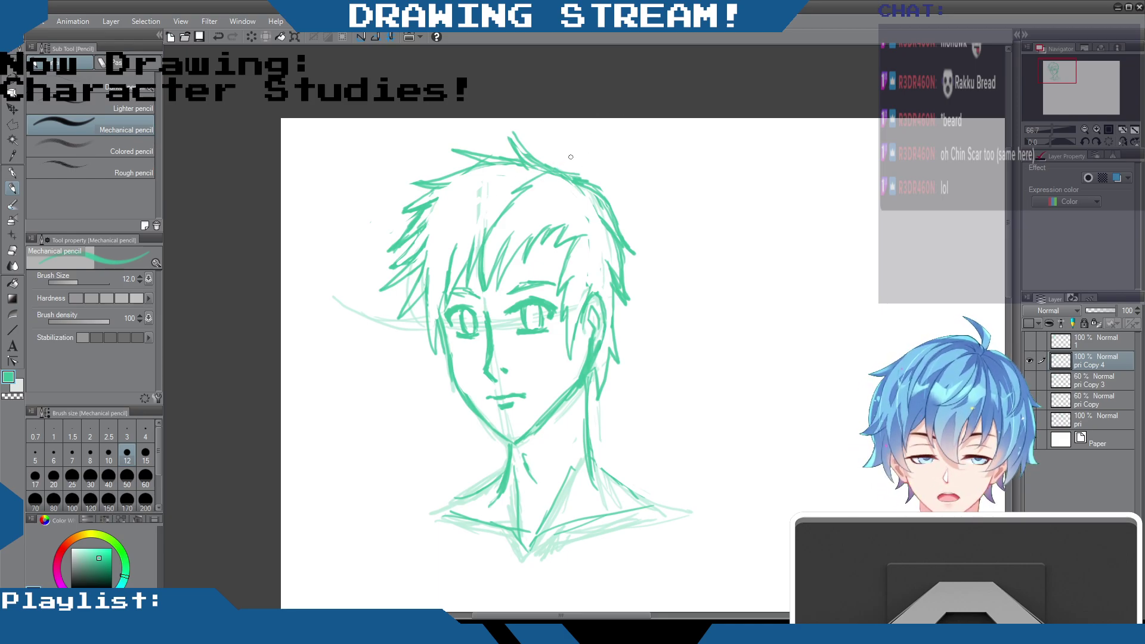
mouse_move(521, 241)
left_mouse_down()
mouse_move(539, 214)
mouse_move(521, 222)
mouse_move(573, 174)
left_mouse_up()
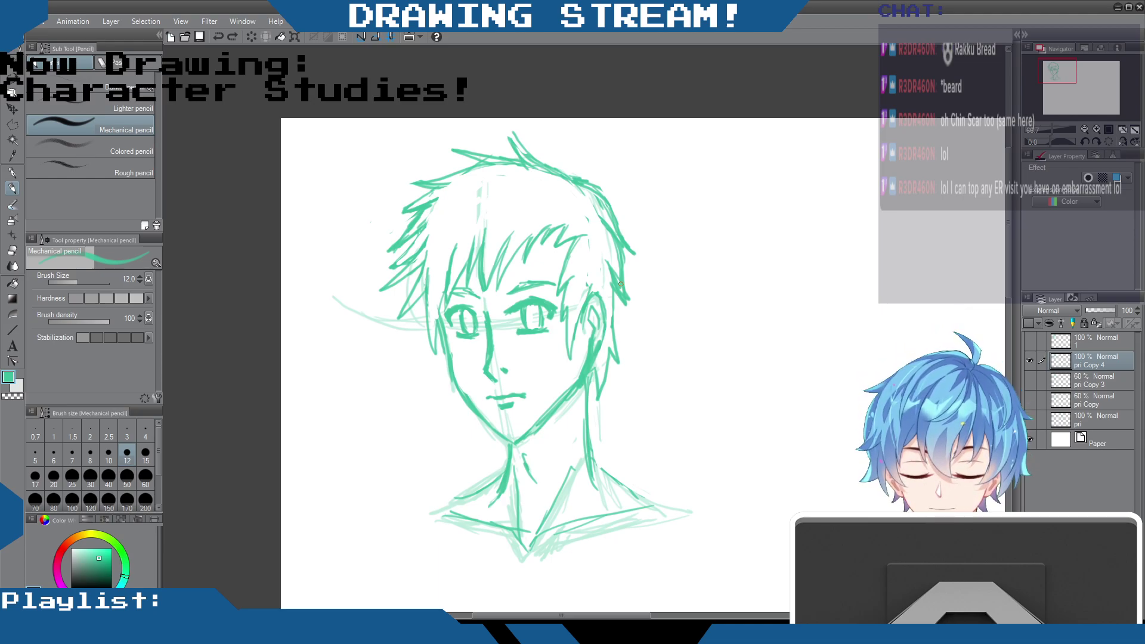
left_click_drag(445, 280, 433, 342)
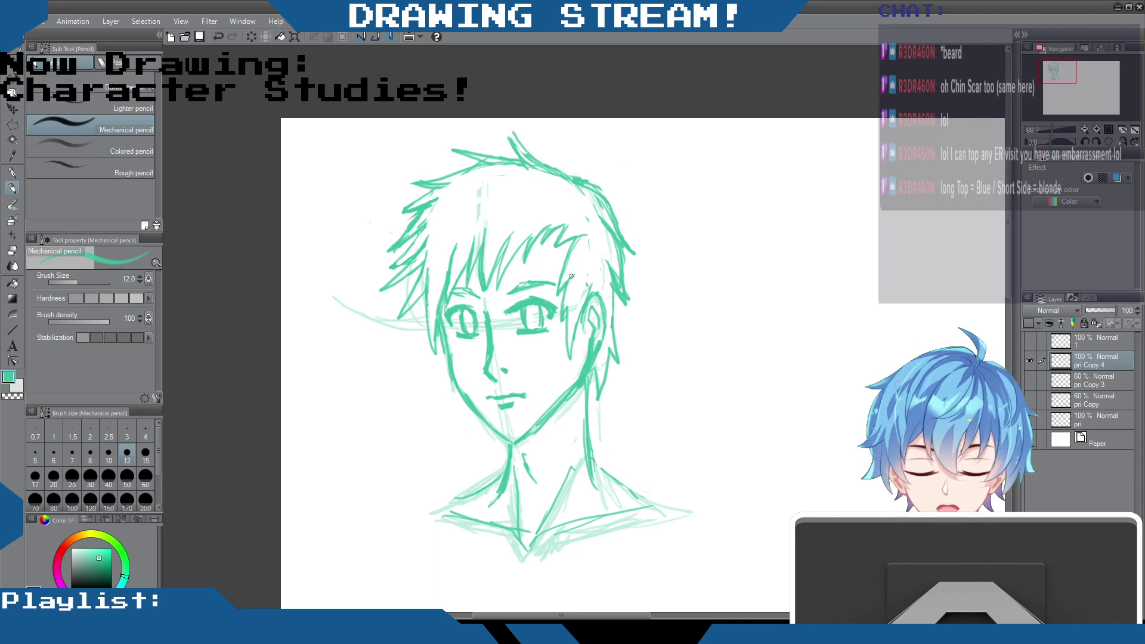
Step: Try extra hair strands above and behind the ear, and undo them
mouse_move(589, 233)
left_mouse_down()
mouse_move(608, 229)
mouse_move(596, 254)
mouse_move(609, 276)
mouse_move(610, 266)
left_mouse_up()
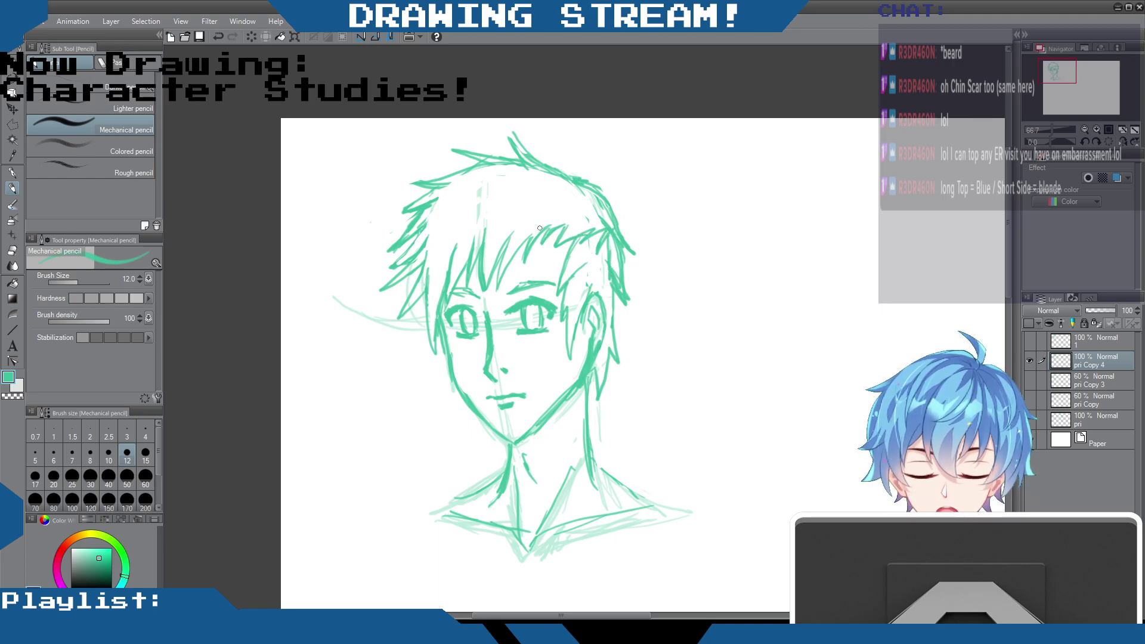
mouse_move(589, 250)
left_mouse_down()
mouse_move(575, 305)
mouse_move(607, 256)
mouse_move(607, 340)
mouse_move(594, 285)
mouse_move(570, 320)
mouse_move(577, 259)
mouse_move(607, 287)
left_mouse_up()
left_click_drag(614, 289, 604, 376)
left_click_drag(603, 254, 601, 309)
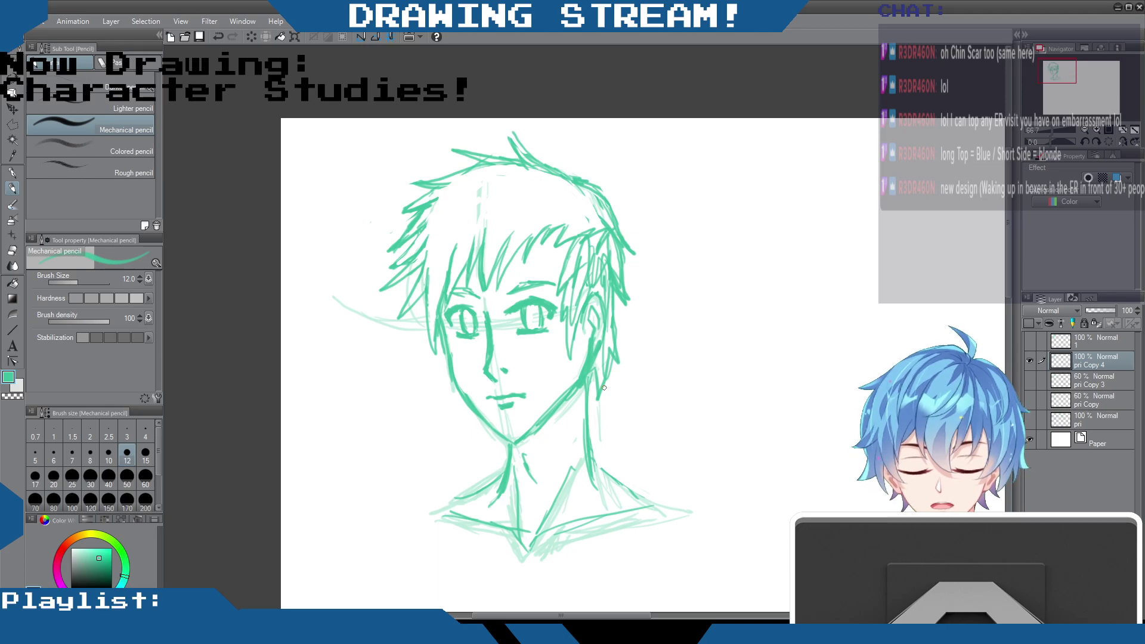
key("ctrl+z")
key("ctrl+z")
key("ctrl+z")
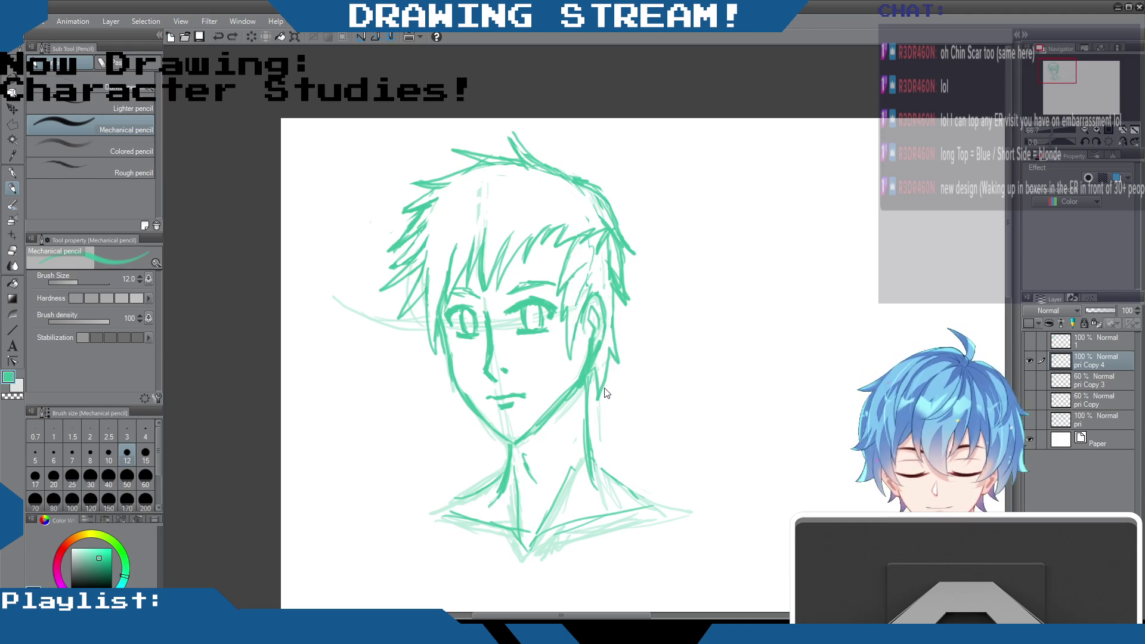
key("ctrl+z")
key("ctrl+z")
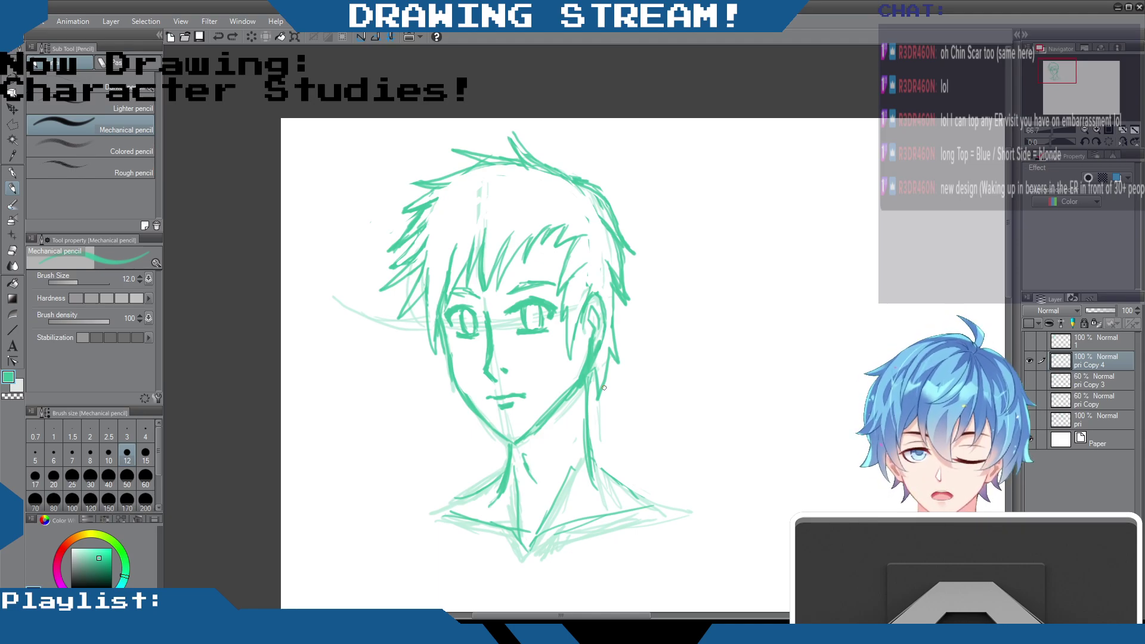
Step: Try long wavy test strands on the blank canvas beside the head, and undo them
mouse_move(684, 206)
left_mouse_down()
mouse_move(677, 338)
mouse_move(708, 216)
mouse_move(716, 368)
left_mouse_up()
left_click_drag(702, 230, 678, 348)
left_click_drag(713, 276, 685, 384)
left_click_drag(709, 338, 684, 413)
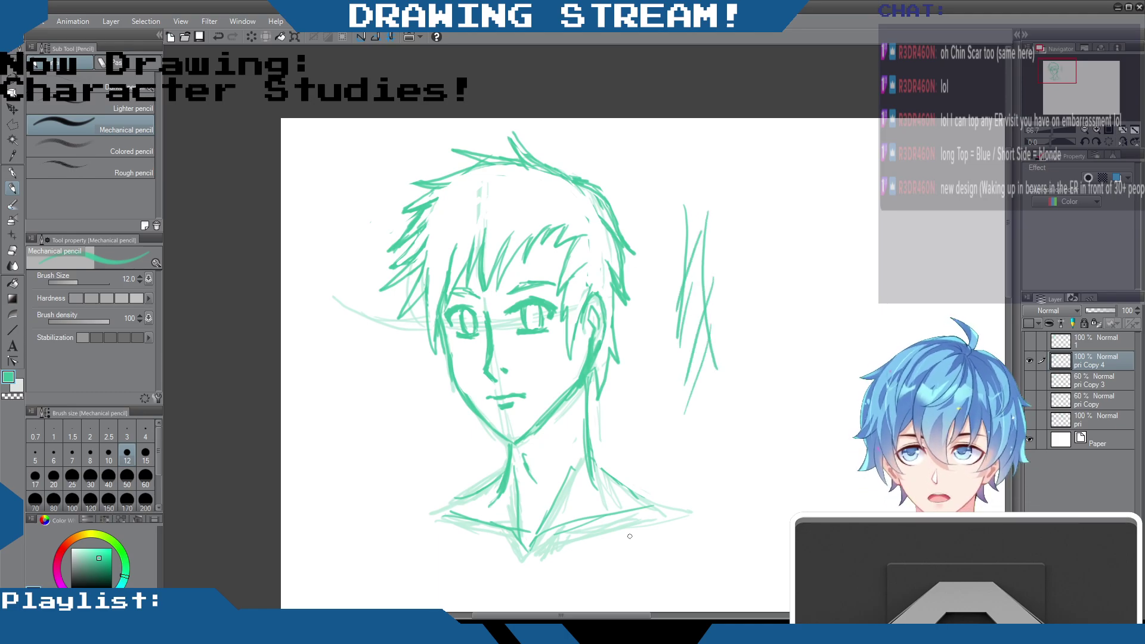
key("ctrl+z")
key("ctrl+z")
key("ctrl+z")
key("ctrl+z")
key("ctrl+z")
key("ctrl+z")
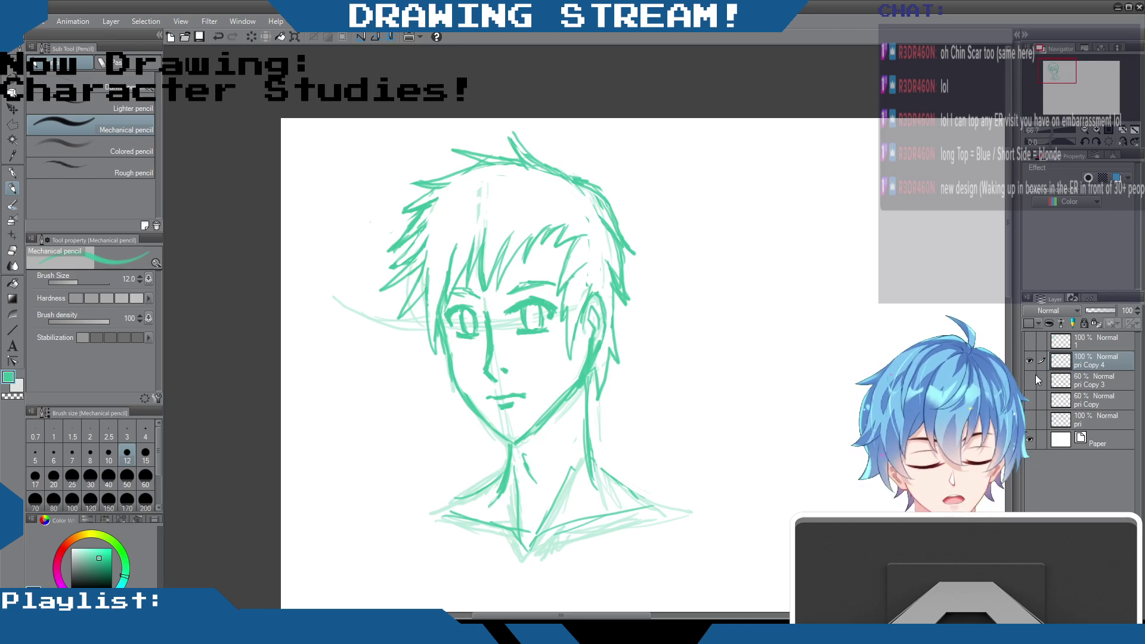
Step: Rename the layer of the short jagged-fringe hairstyle as 2
double_click(1095, 364)
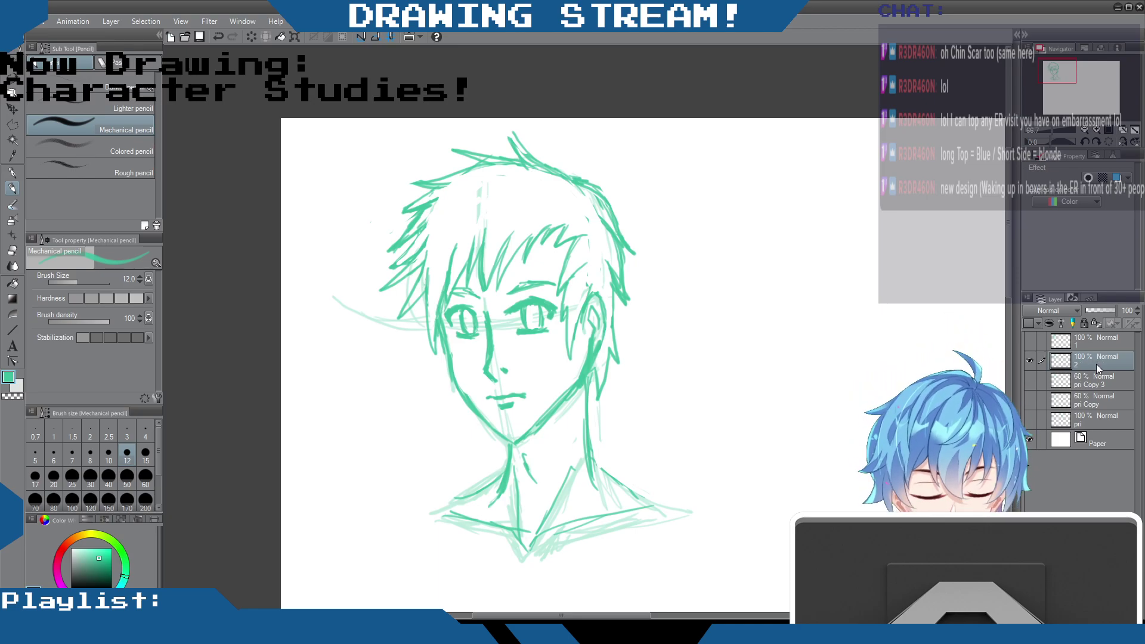
type("2")
key("Return")
Step: Move the layer 2 head to the right and show layer 1, placing the two hairstyles side by side
left_click(12, 111)
left_click_drag(638, 325, 881, 316)
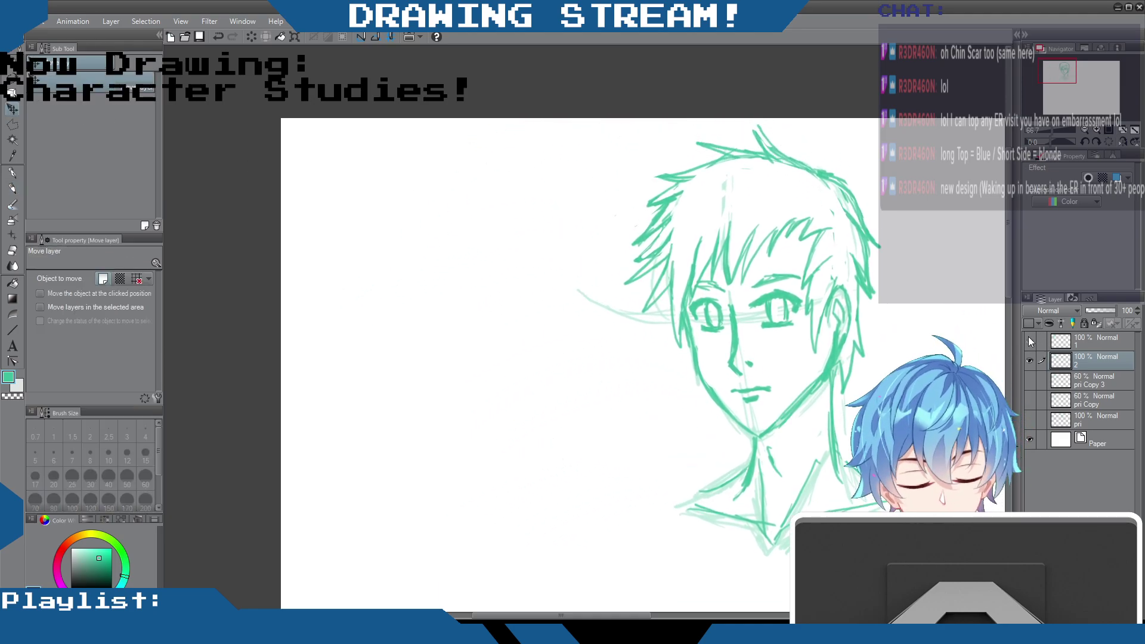
left_click(1029, 341)
mouse_move(821, 373)
left_mouse_down()
mouse_move(874, 376)
mouse_move(862, 375)
left_mouse_up()
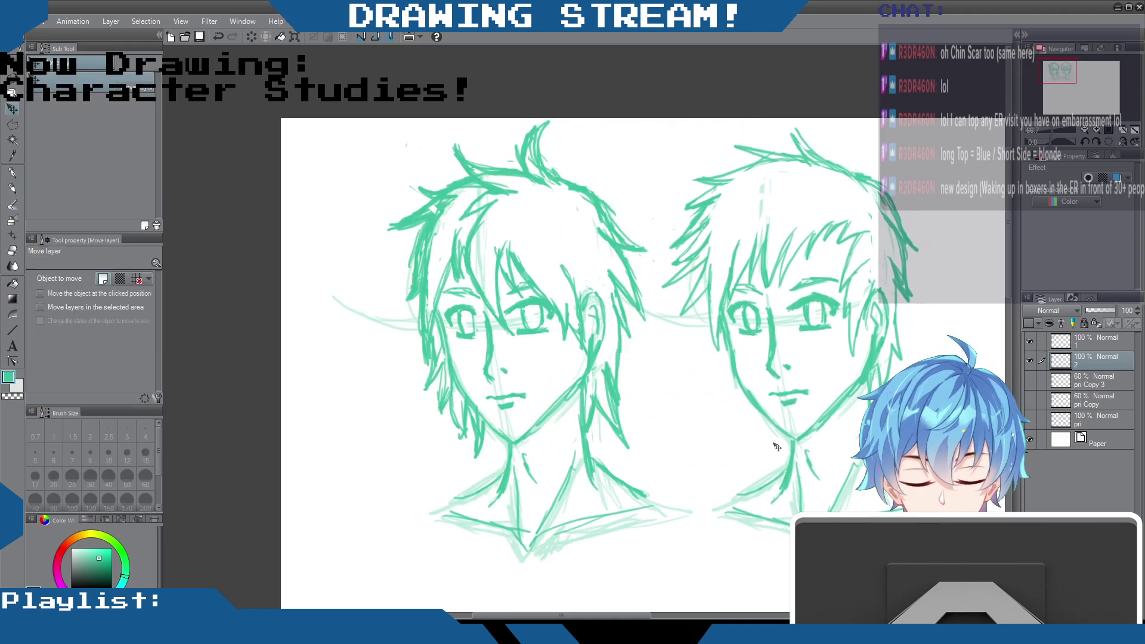
Step: Hide layers 1 and 2, and show the bald head layer pri Copy 3 at 100% opacity
left_click(1029, 341)
left_click(1029, 360)
left_click(1029, 380)
left_click(1090, 383)
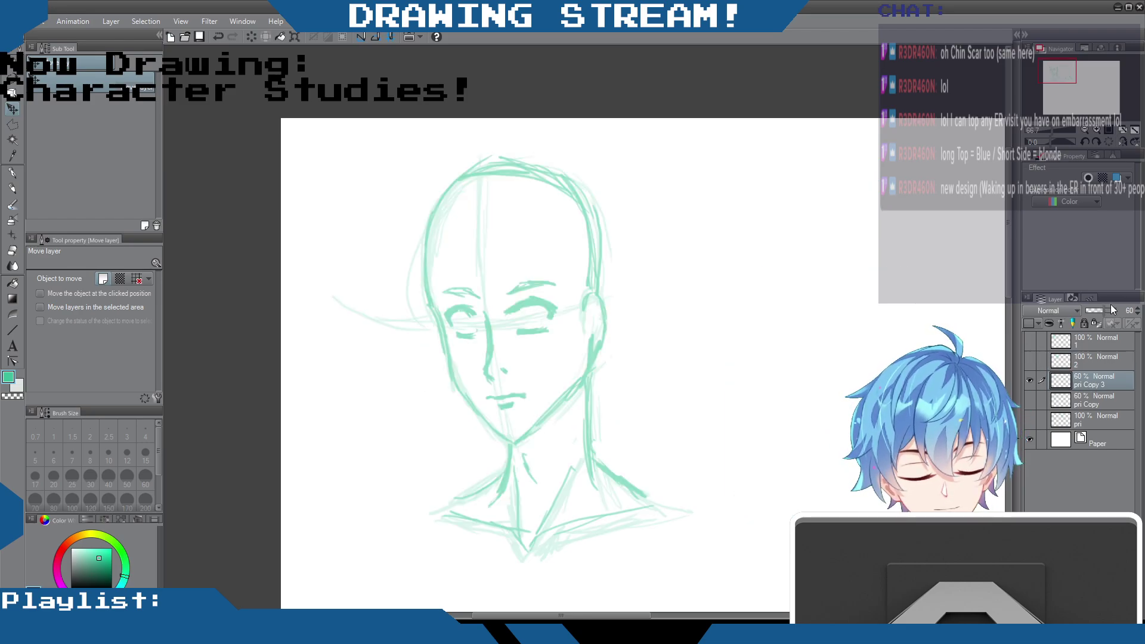
left_click_drag(1104, 311, 1118, 311)
Step: Duplicate the bald head layer pri Copy 3 and hide the original
right_click(1099, 377)
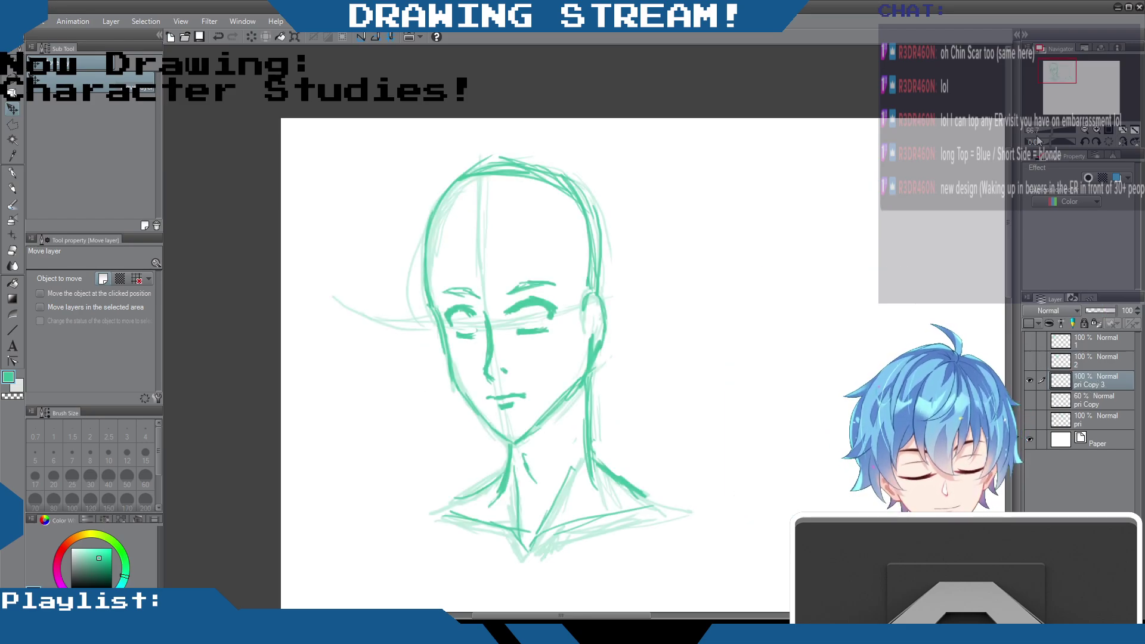
left_click(871, 343)
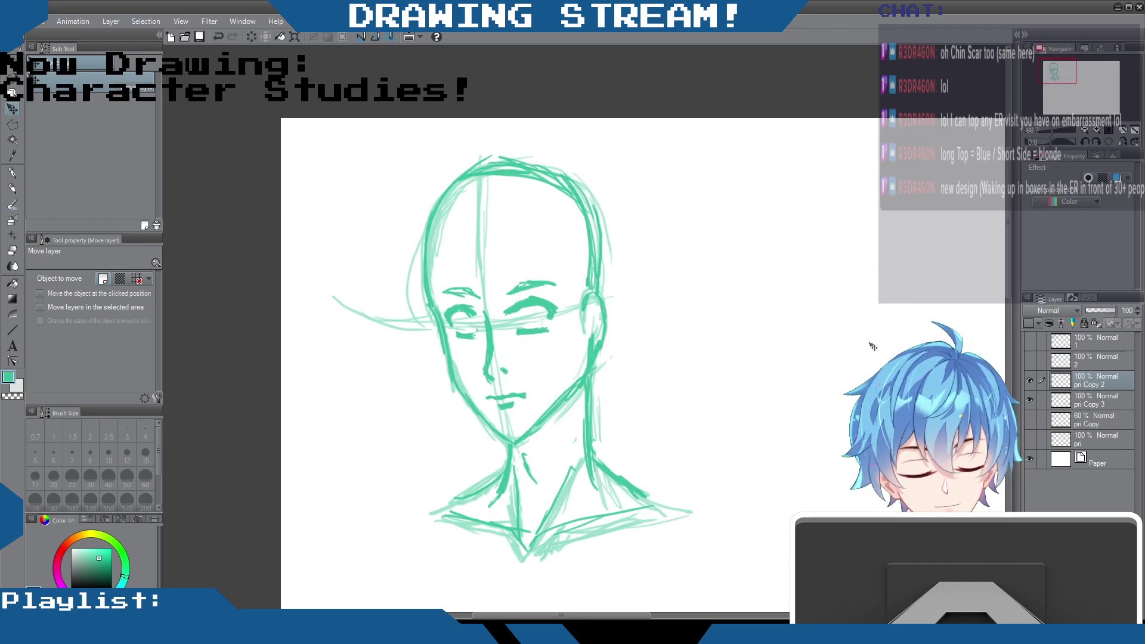
left_click(1029, 399)
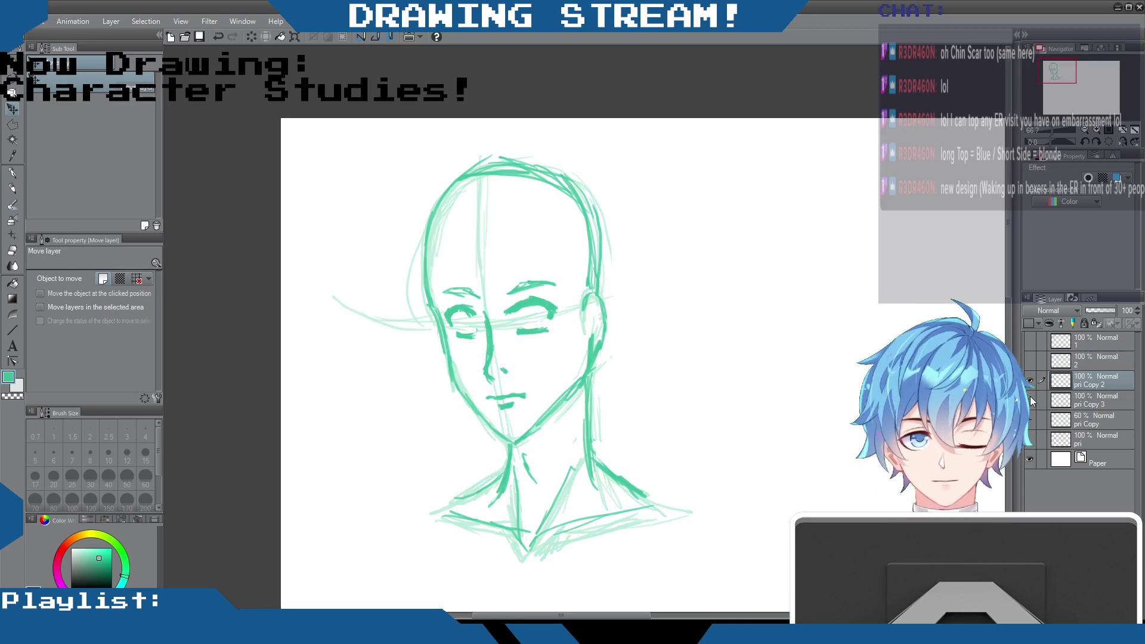
Step: Try pencil strands at the left temple and beside the head, and undo them
left_click(12, 174)
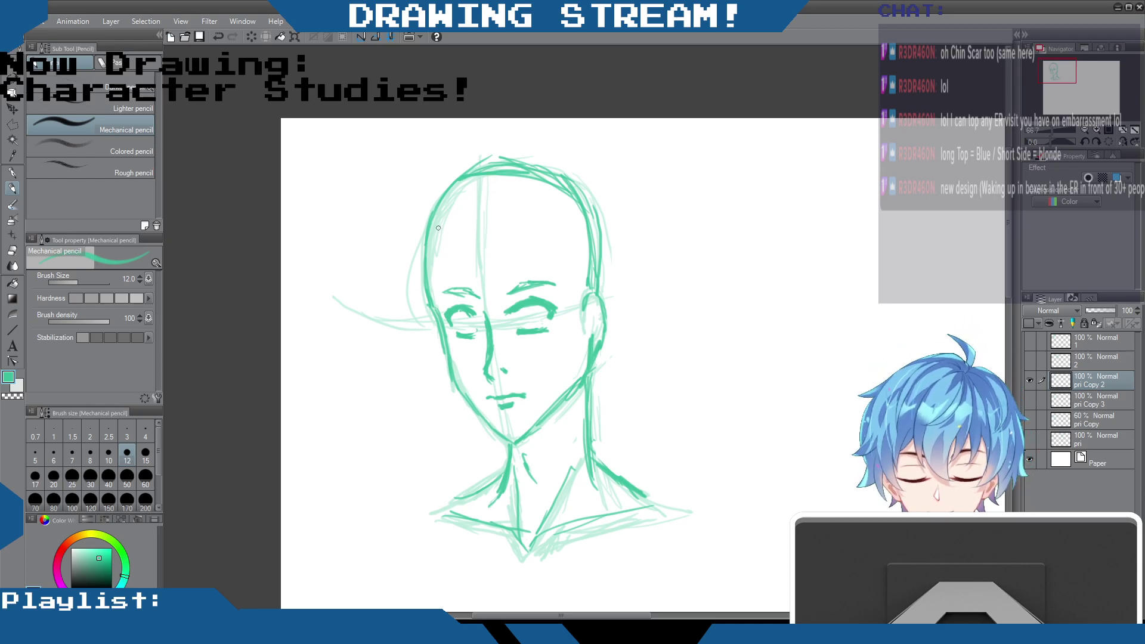
mouse_move(428, 236)
left_mouse_down()
mouse_move(434, 291)
mouse_move(435, 261)
mouse_move(459, 229)
left_mouse_up()
mouse_move(441, 271)
left_mouse_down()
mouse_move(465, 227)
mouse_move(465, 276)
mouse_move(478, 234)
left_mouse_up()
key("ctrl+z")
key("ctrl+z")
key("ctrl+z")
key("ctrl+z")
key("ctrl+z")
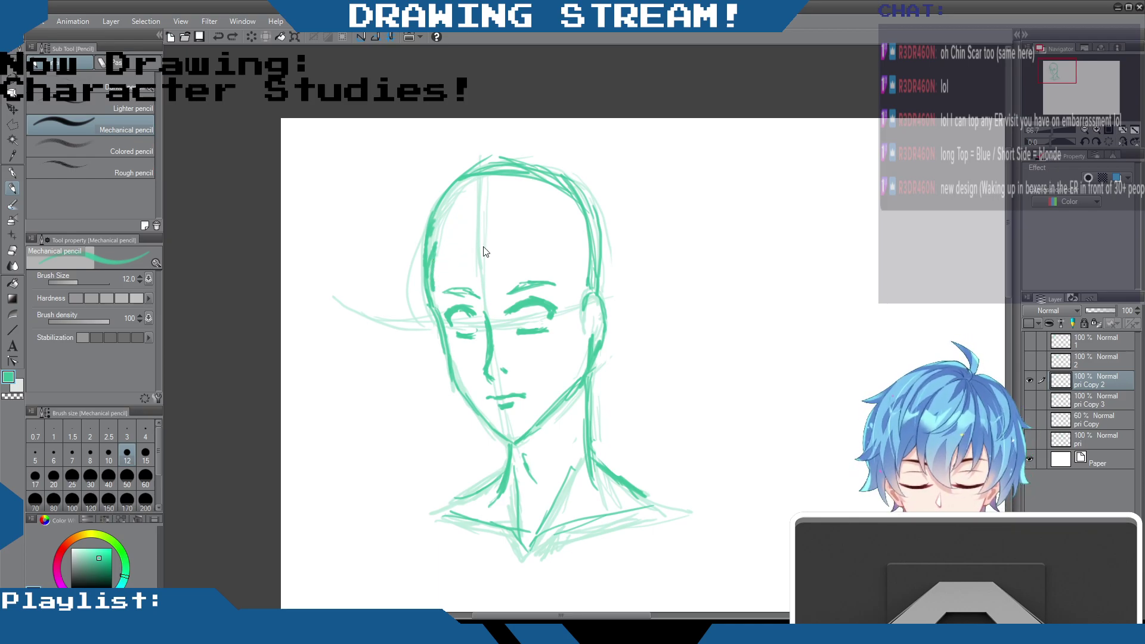
mouse_move(708, 200)
left_mouse_down()
mouse_move(682, 268)
mouse_move(695, 304)
left_mouse_up()
key("ctrl+z")
mouse_move(441, 238)
left_mouse_down()
mouse_move(430, 266)
mouse_move(437, 298)
left_mouse_up()
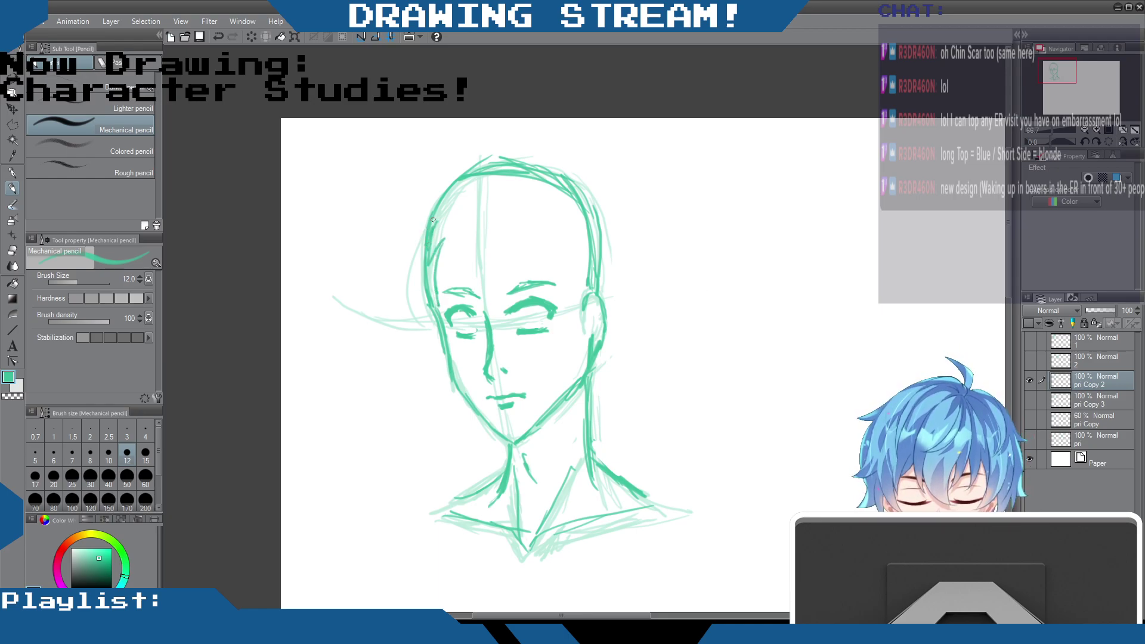
key("ctrl+z")
Step: Sketch a new hairstyle's left side strands and a pointed fringe falling between and beside the eyes
left_click_drag(428, 212, 403, 322)
left_click_drag(448, 285, 428, 357)
mouse_move(464, 249)
left_mouse_down()
mouse_move(494, 298)
mouse_move(484, 282)
mouse_move(506, 358)
left_mouse_up()
left_click_drag(499, 307, 506, 361)
left_click_drag(509, 256, 514, 292)
left_click_drag(514, 270, 530, 297)
mouse_move(527, 250)
left_mouse_down()
mouse_move(524, 293)
mouse_move(565, 343)
left_mouse_up()
Step: Draw a long sidelock in front of the ear down to the neck, and erase the jawline crossing it
left_click_drag(568, 313, 569, 331)
left_click_drag(576, 328, 578, 381)
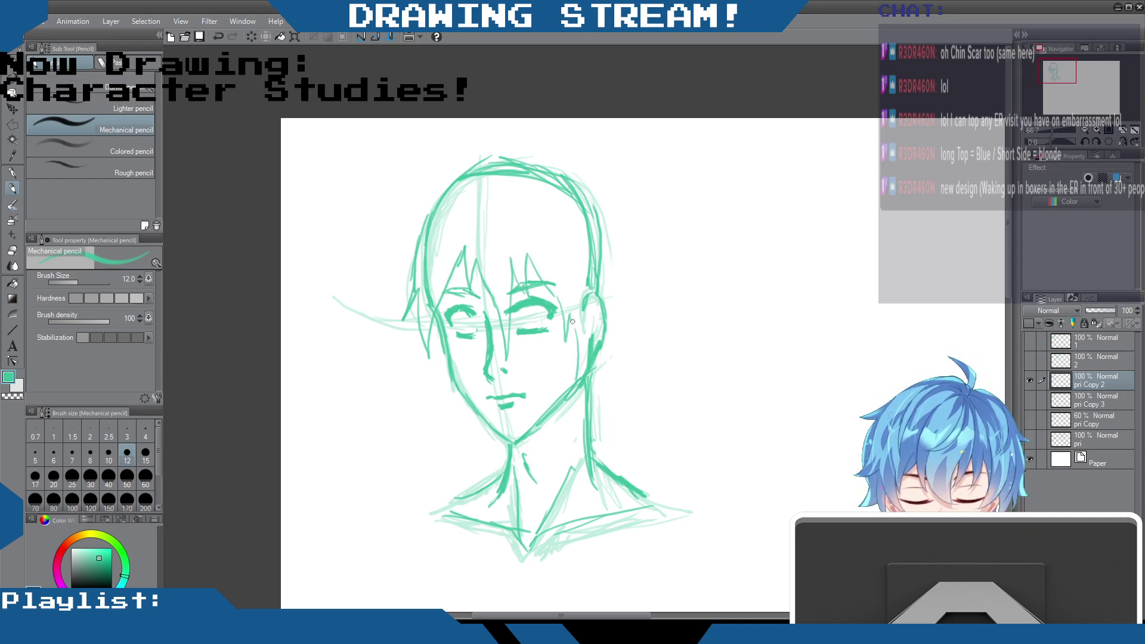
mouse_move(569, 312)
left_mouse_down()
mouse_move(555, 456)
mouse_move(571, 406)
mouse_move(572, 447)
mouse_move(583, 343)
left_mouse_up()
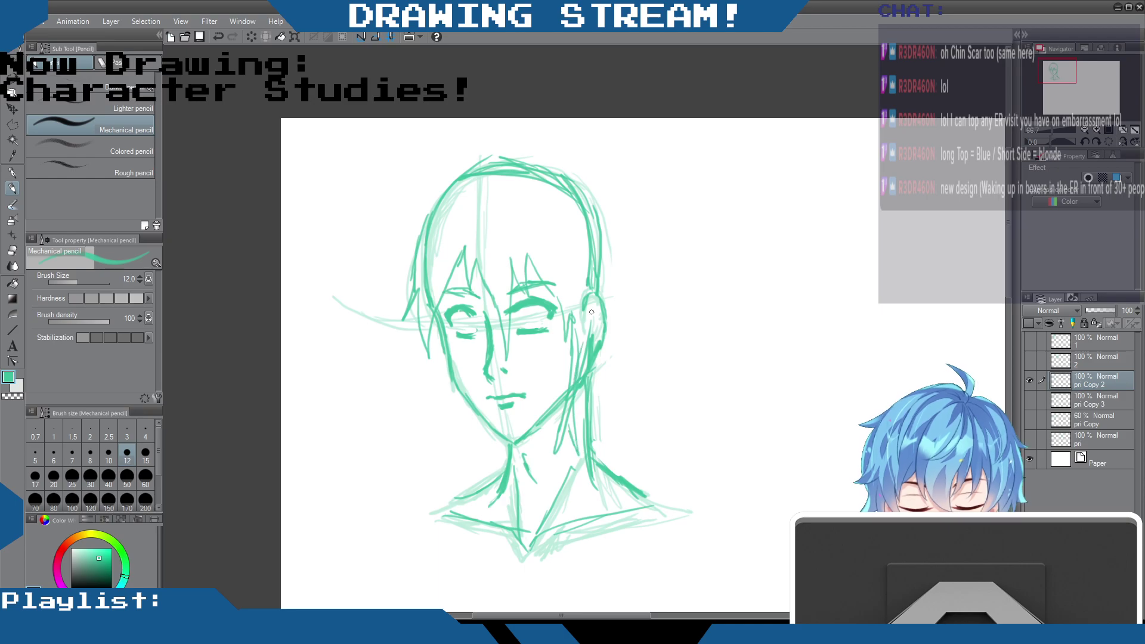
left_click_drag(591, 292, 581, 420)
left_click_drag(585, 379, 572, 450)
left_click_drag(589, 292, 589, 336)
mouse_move(594, 308)
left_mouse_down()
mouse_move(599, 300)
mouse_move(601, 333)
mouse_move(589, 337)
left_mouse_up()
mouse_move(572, 399)
left_mouse_down()
mouse_move(552, 449)
mouse_move(574, 454)
left_mouse_up()
left_click(12, 251)
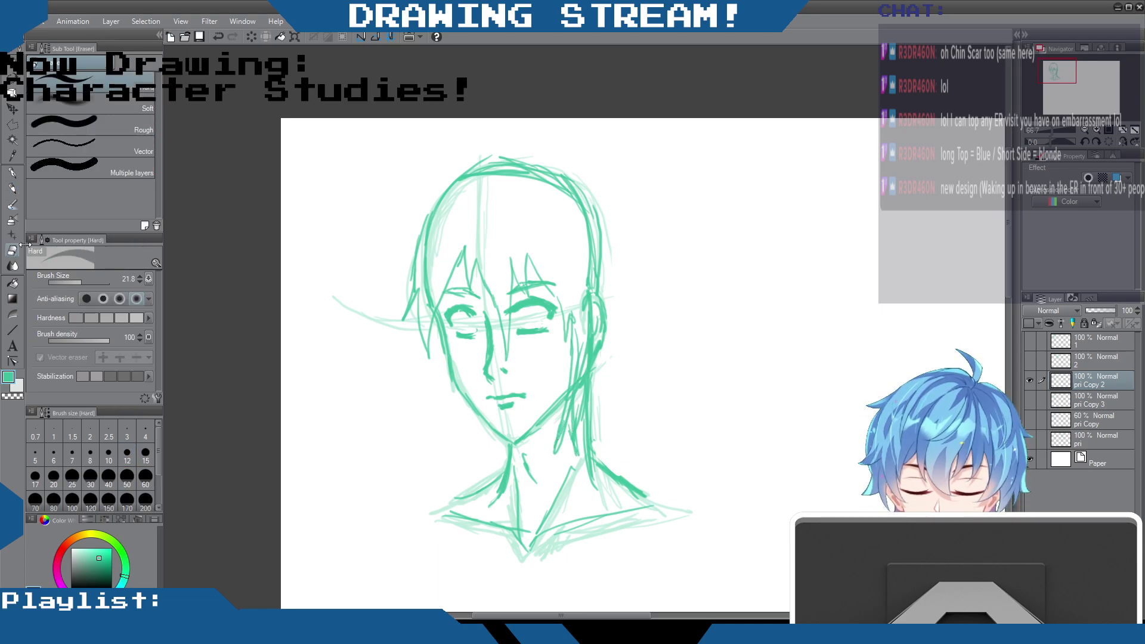
mouse_move(575, 374)
left_mouse_down()
mouse_move(575, 325)
mouse_move(578, 386)
left_mouse_up()
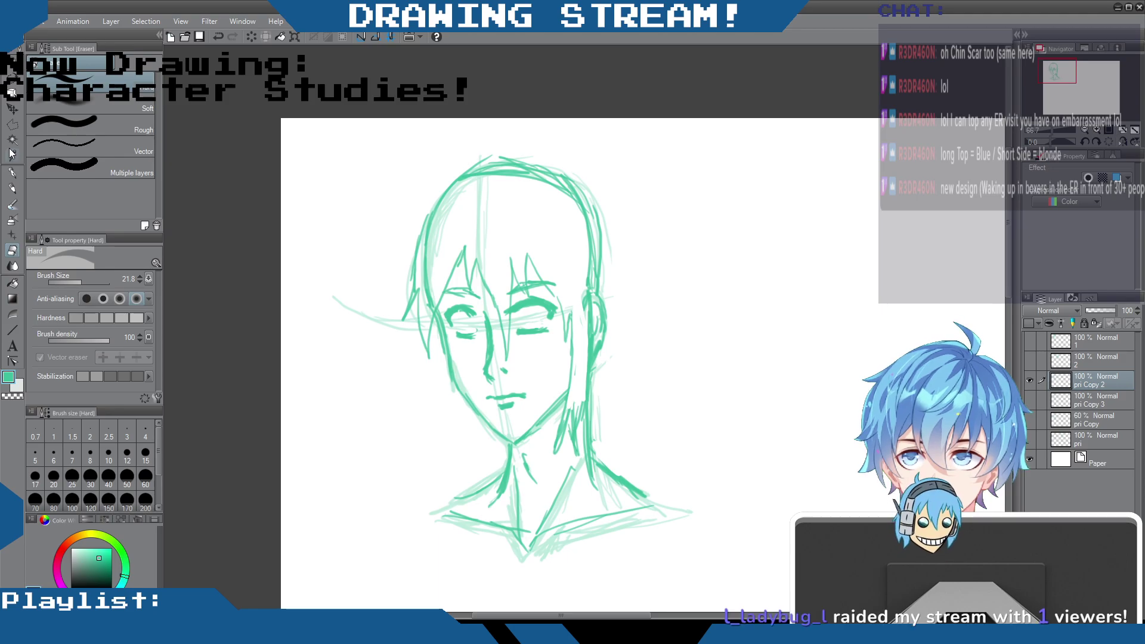
Step: Strengthen and extend the fringe strands, and erase the old head outline at the left temple and the stray lines by the ear
left_click(11, 191)
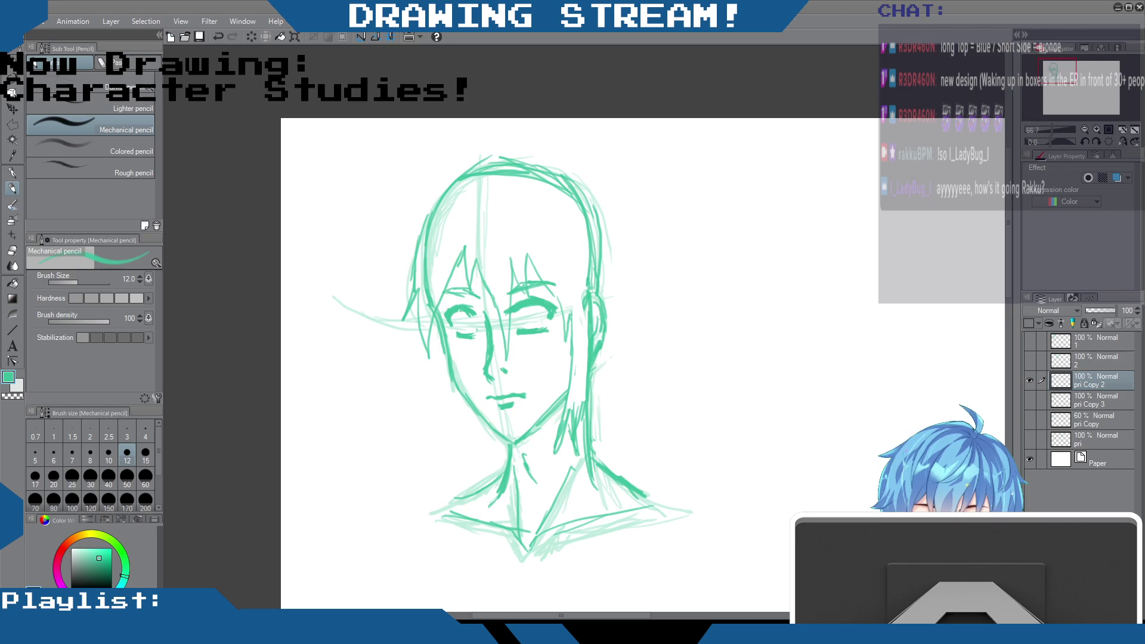
left_click_drag(477, 247, 489, 294)
mouse_move(526, 243)
left_mouse_down()
mouse_move(520, 285)
mouse_move(545, 280)
mouse_move(560, 307)
mouse_move(568, 397)
left_mouse_up()
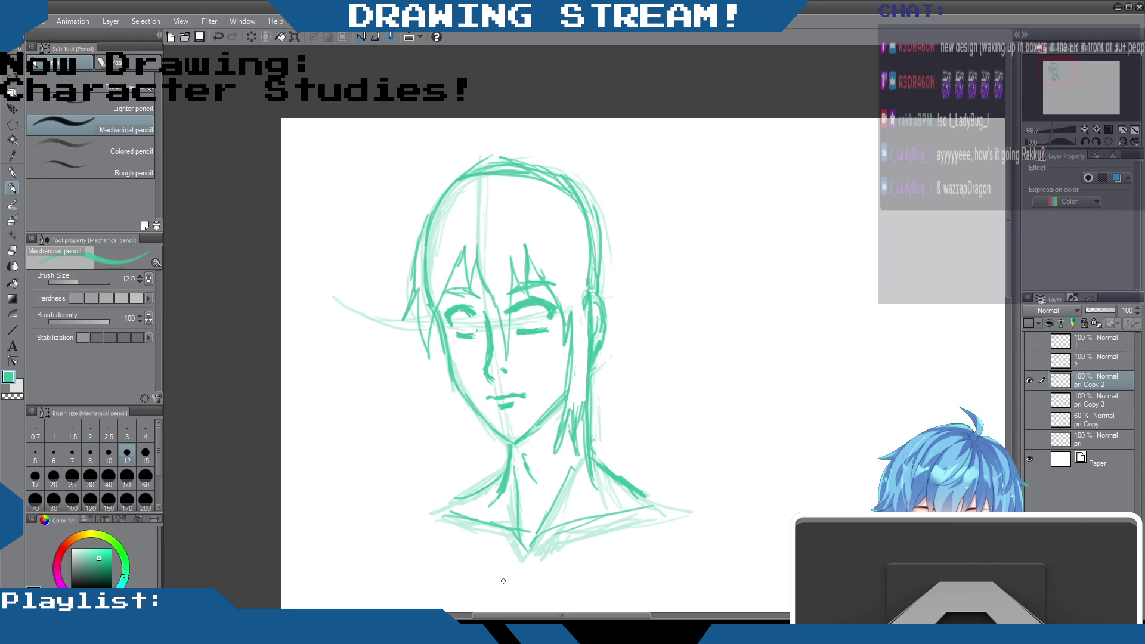
left_click_drag(477, 227, 463, 254)
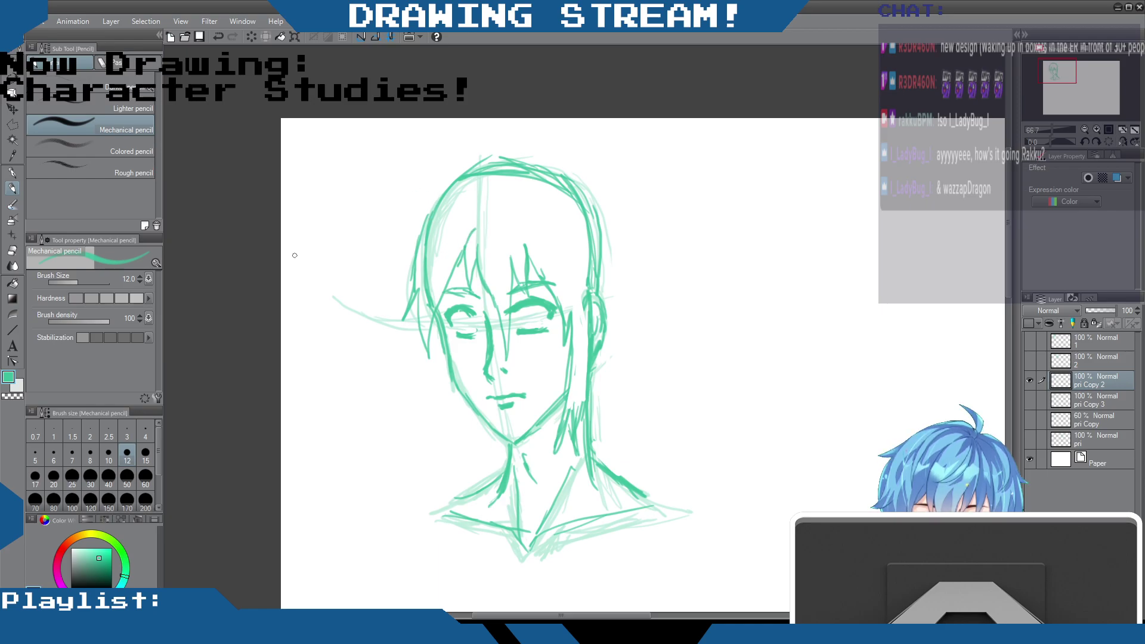
left_click(14, 251)
mouse_move(428, 239)
left_mouse_down()
mouse_move(434, 210)
mouse_move(432, 313)
mouse_move(438, 211)
mouse_move(444, 241)
left_mouse_up()
left_click_drag(581, 285, 585, 314)
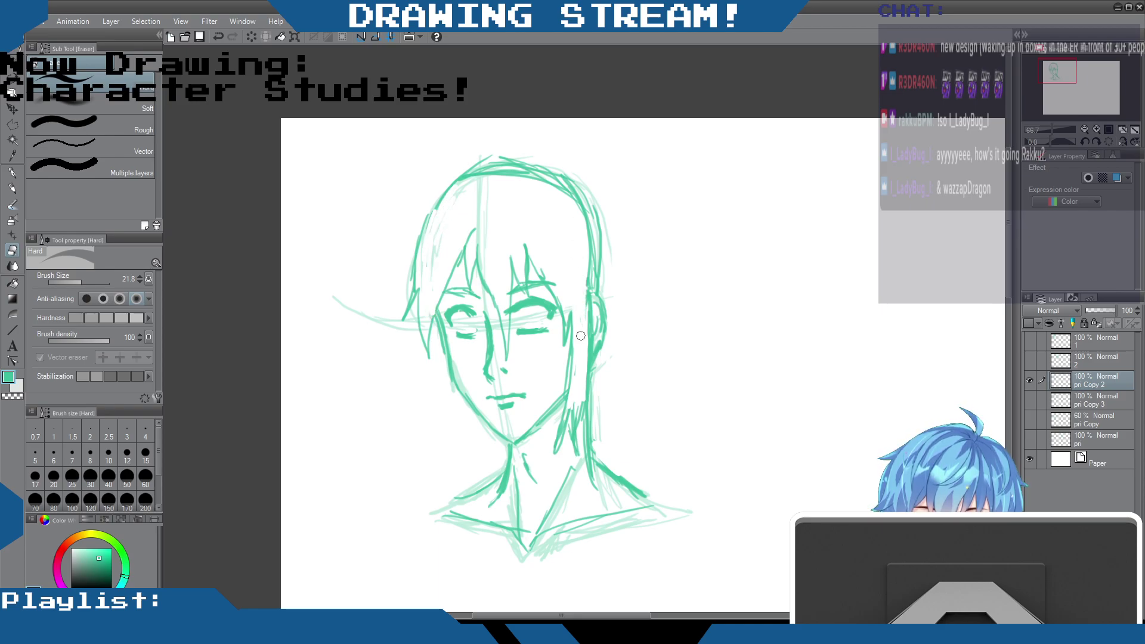
Step: Draw the irises in both eyes
left_click(13, 187)
left_click_drag(463, 310, 465, 335)
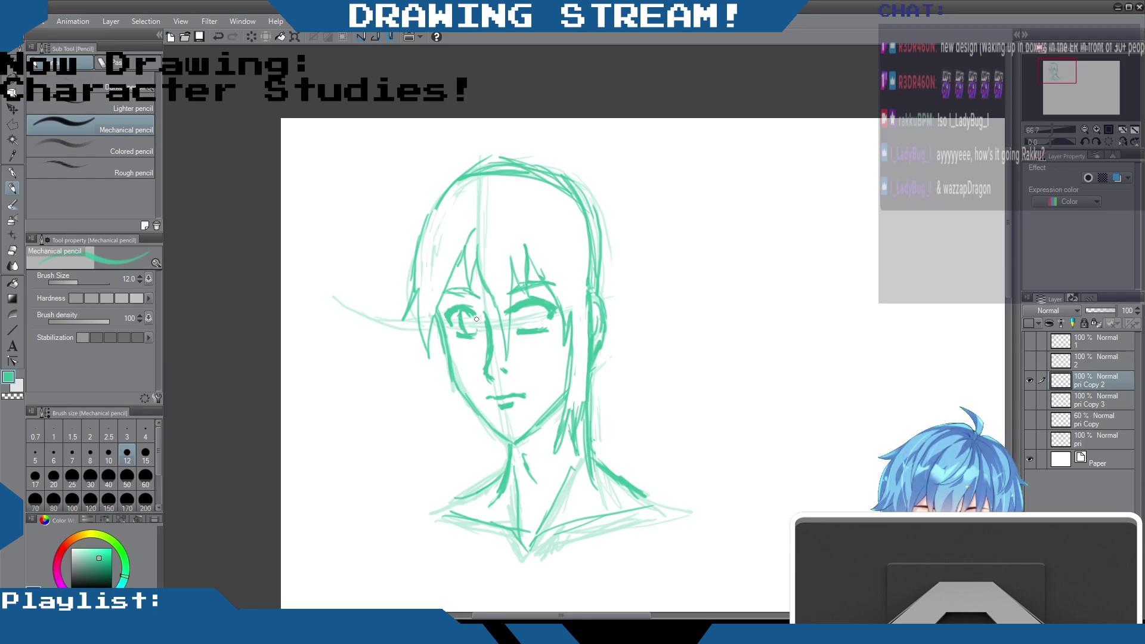
mouse_move(528, 304)
left_mouse_down()
mouse_move(526, 327)
mouse_move(539, 330)
mouse_move(528, 319)
left_mouse_up()
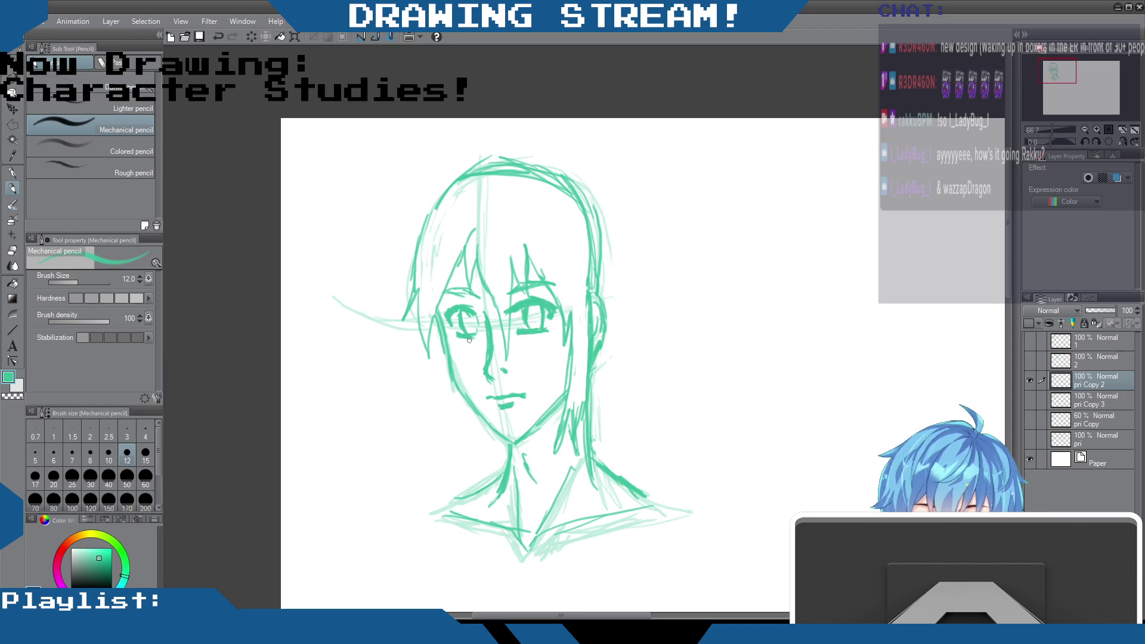
Step: Erase the lower lid line of the left eye and redraw it slimmer
left_click(11, 250)
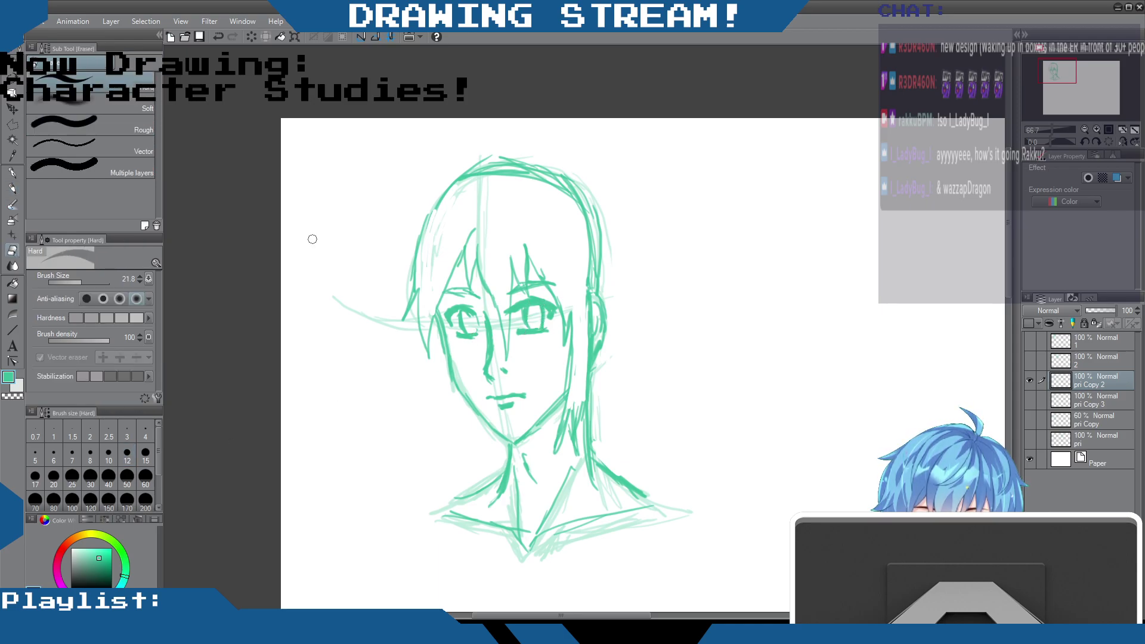
left_click_drag(461, 338, 483, 335)
key("ctrl+z")
left_click_drag(474, 335, 458, 334)
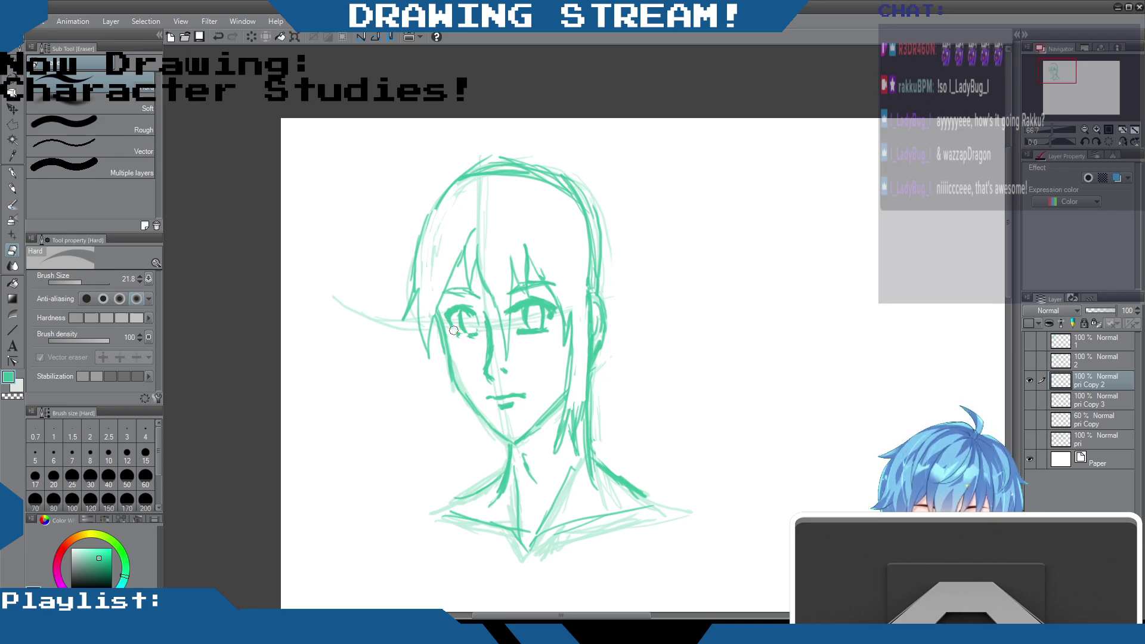
left_click(12, 190)
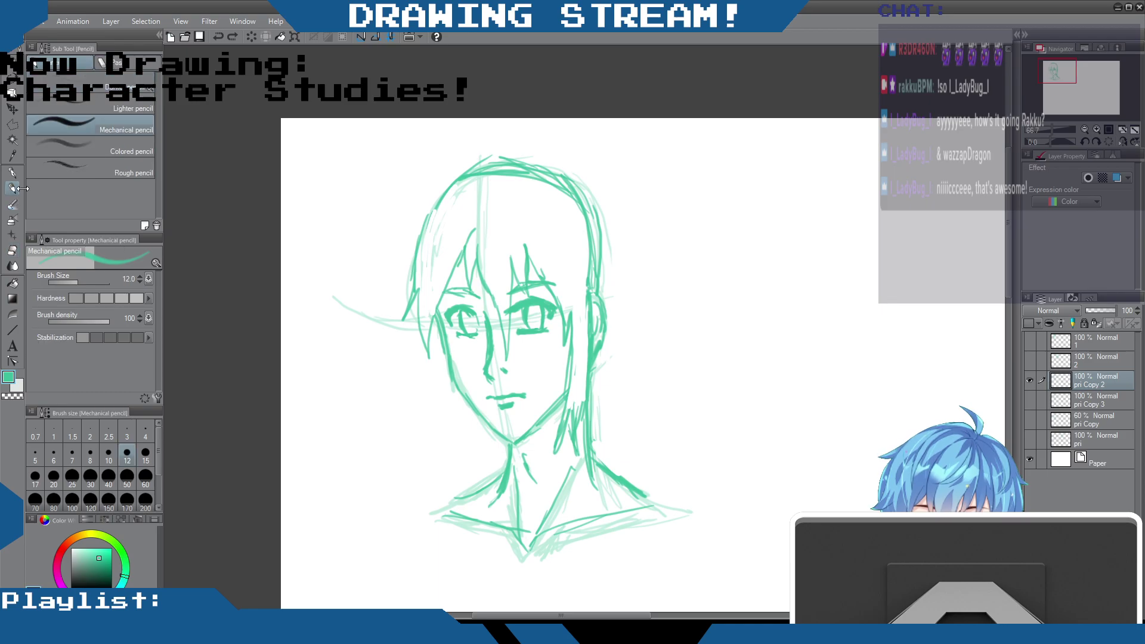
left_click_drag(459, 333, 482, 326)
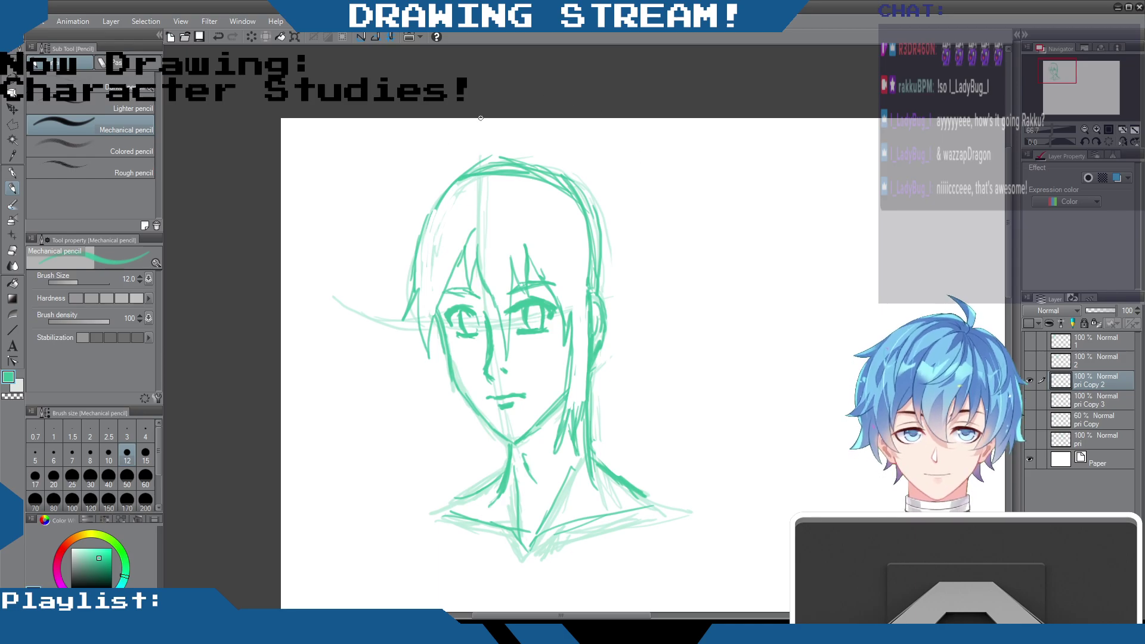
Step: Draw pointed hair strands down the left temple of the head, ending beside the cheek
left_click_drag(431, 210, 400, 320)
mouse_move(412, 301)
left_mouse_down()
mouse_move(420, 285)
mouse_move(419, 354)
left_mouse_up()
left_click_drag(424, 334, 430, 377)
left_click_drag(437, 289, 426, 377)
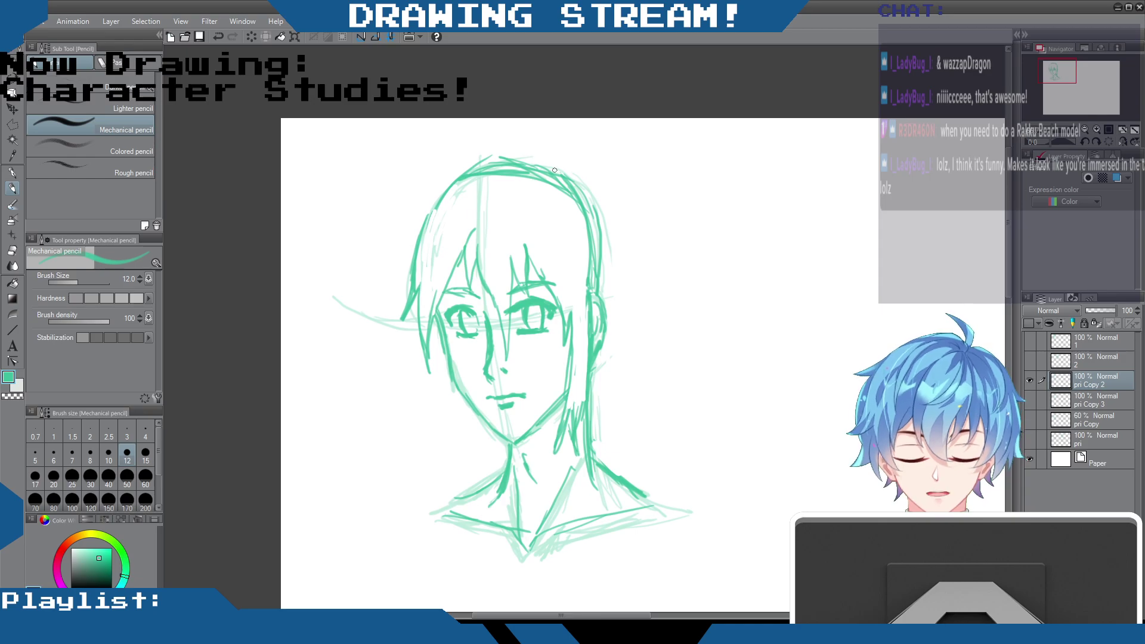
mouse_move(547, 172)
left_mouse_down()
mouse_move(515, 130)
mouse_move(495, 151)
mouse_move(428, 145)
mouse_move(507, 160)
mouse_move(492, 156)
left_mouse_up()
key("ctrl+z")
key("ctrl+z")
key("ctrl+z")
key("ctrl+z")
key("ctrl+z")
key("ctrl+z")
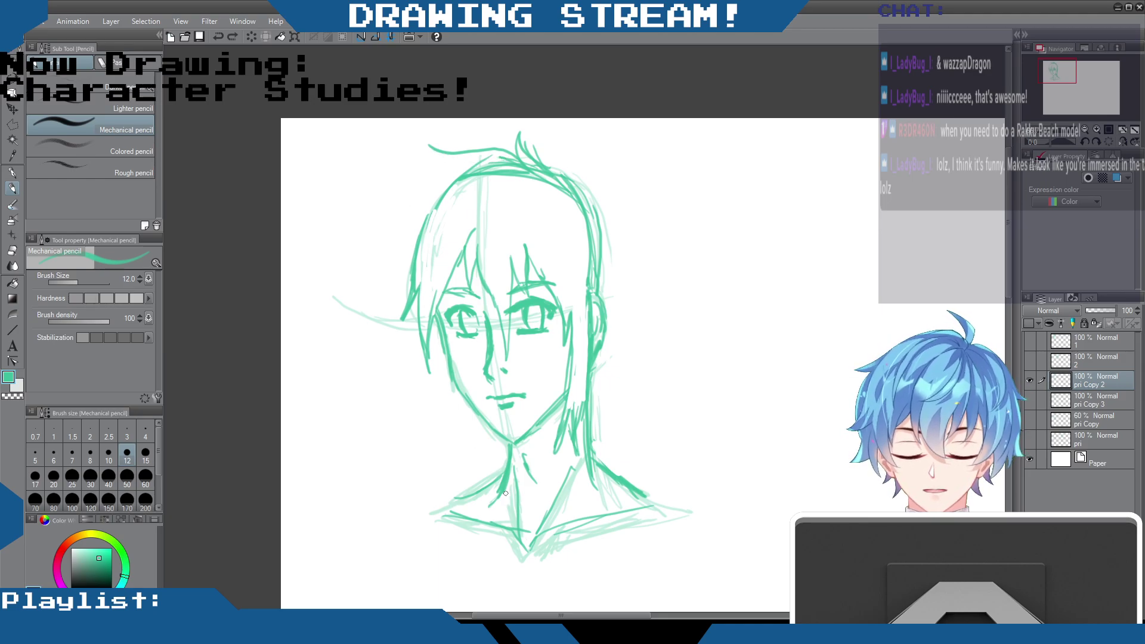
Step: Draw spiky strands on the crown and down the left side of the hair to below the jaw
mouse_move(545, 167)
left_mouse_down()
mouse_move(532, 140)
mouse_move(543, 179)
mouse_move(468, 146)
mouse_move(487, 170)
mouse_move(387, 156)
mouse_move(456, 187)
mouse_move(469, 172)
mouse_move(413, 162)
mouse_move(459, 182)
mouse_move(377, 258)
mouse_move(430, 377)
mouse_move(420, 397)
mouse_move(444, 452)
left_mouse_up()
key("ctrl+z")
key("ctrl+z")
left_click_drag(455, 398, 468, 477)
mouse_move(477, 435)
left_mouse_down()
mouse_move(481, 477)
mouse_move(495, 477)
left_mouse_up()
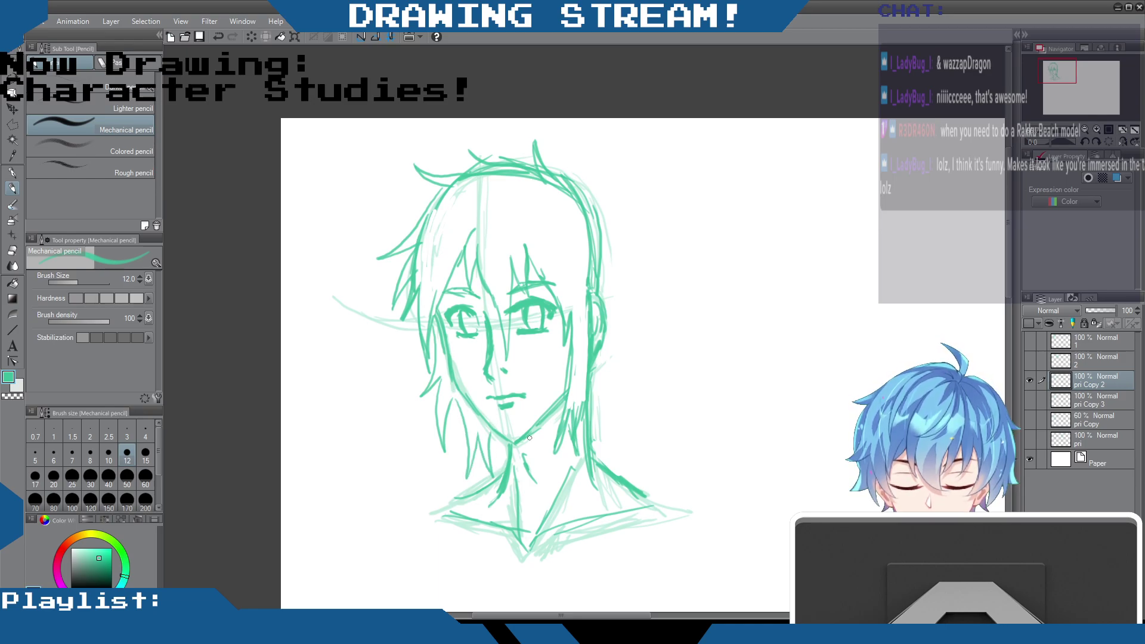
left_click_drag(456, 146, 477, 172)
mouse_move(479, 177)
left_mouse_down()
mouse_move(499, 181)
mouse_move(478, 174)
mouse_move(385, 258)
left_mouse_up()
Step: Draw jagged strands down the right side of the head to the shoulder, plus a short strand beside the neck
mouse_move(574, 187)
left_mouse_down()
mouse_move(596, 195)
mouse_move(620, 266)
mouse_move(639, 280)
mouse_move(619, 316)
mouse_move(644, 411)
left_mouse_up()
mouse_move(605, 364)
left_mouse_down()
mouse_move(628, 455)
mouse_move(604, 418)
mouse_move(614, 468)
left_mouse_up()
left_click_drag(504, 442, 501, 475)
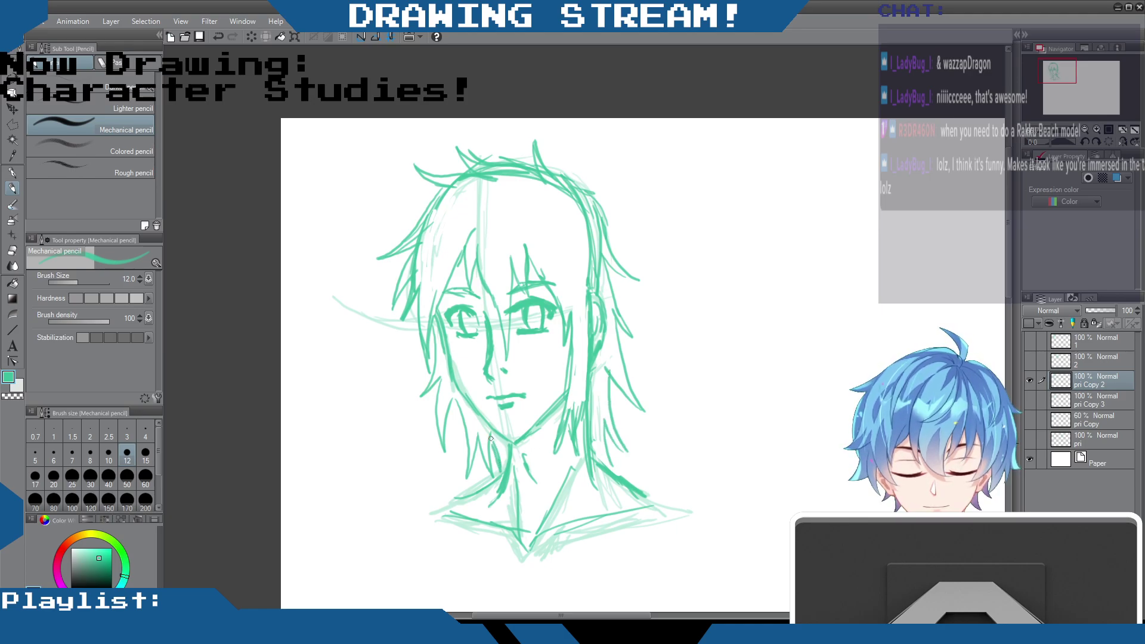
mouse_move(604, 448)
left_mouse_down()
mouse_move(599, 472)
mouse_move(636, 463)
left_mouse_up()
Step: Strengthen the long sidelock in front of the ear and add pointed ends at its tip
left_click_drag(567, 289, 567, 313)
mouse_move(569, 328)
left_mouse_down()
mouse_move(560, 428)
mouse_move(579, 432)
mouse_move(571, 453)
left_mouse_up()
left_click_drag(576, 414, 552, 459)
left_click_drag(564, 442, 548, 461)
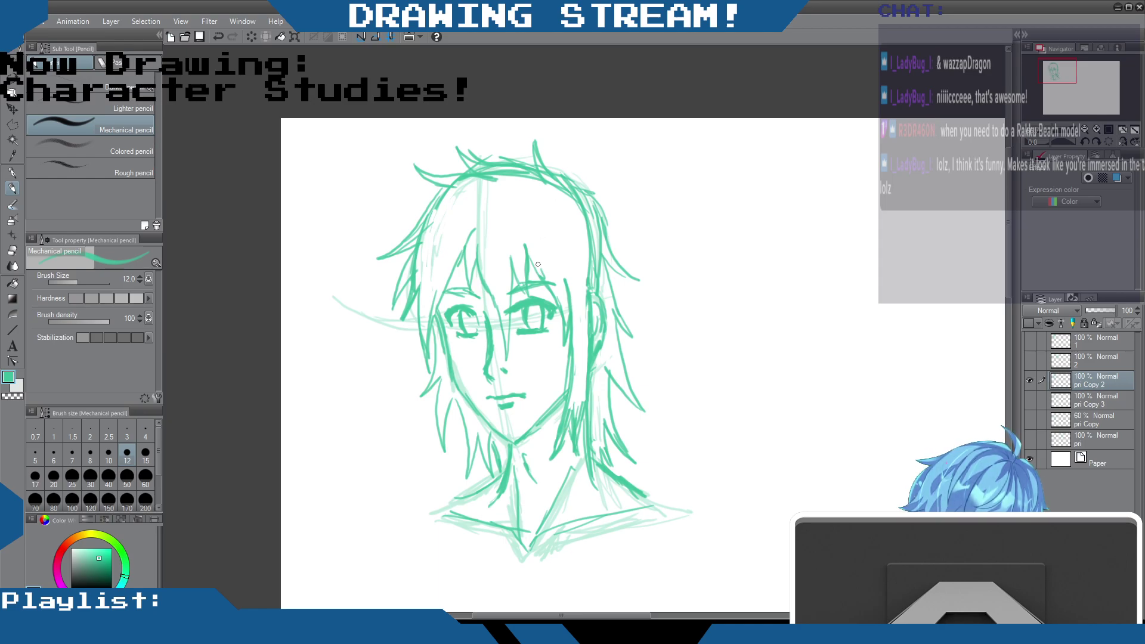
Step: Add fringe strands above the right eye and near the ear, and reinforce the hair at the upper right and left temple
left_click_drag(526, 242, 540, 274)
left_click_drag(534, 260, 551, 297)
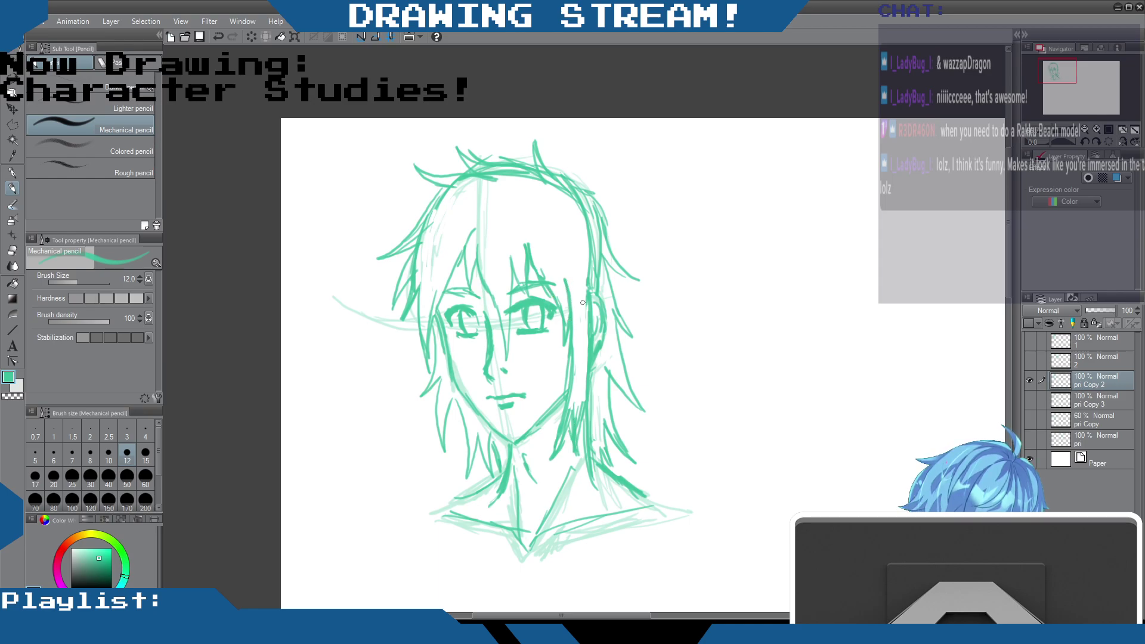
left_click_drag(577, 294, 576, 278)
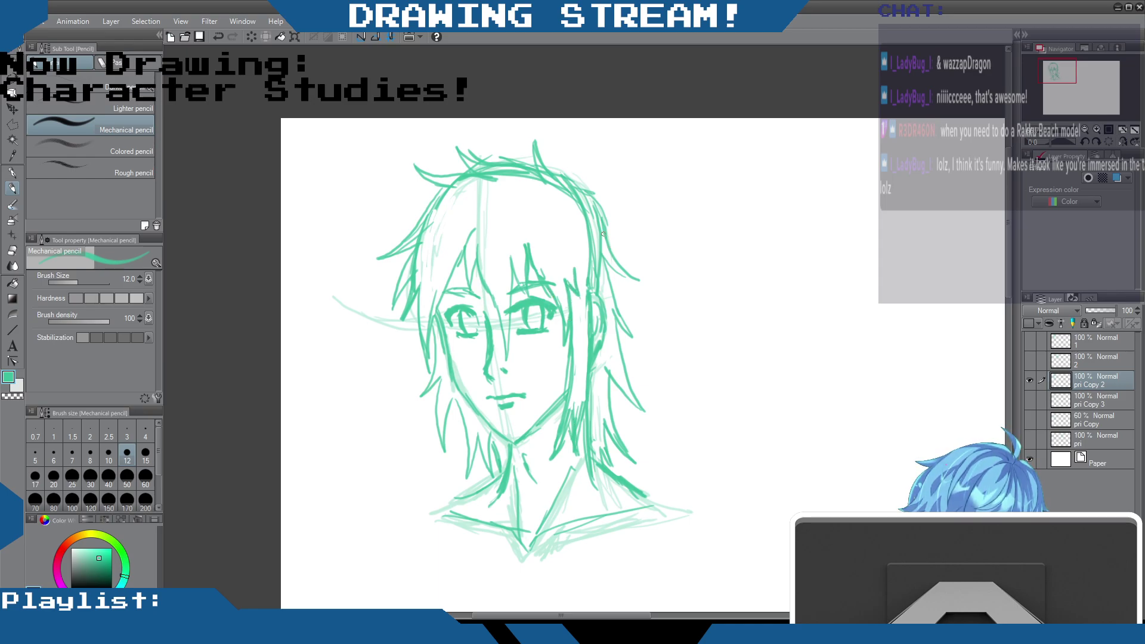
left_click_drag(566, 182, 595, 205)
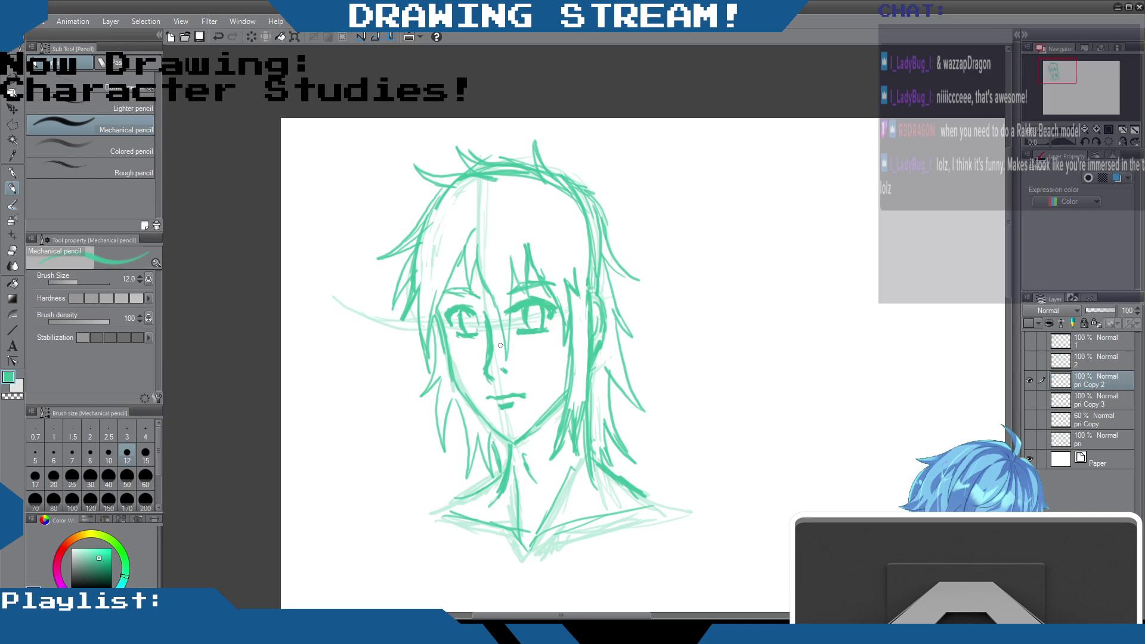
left_click_drag(429, 262, 419, 311)
Step: Erase the old skull outline inside the hair along the crown and down the right side to the ear
left_click(12, 249)
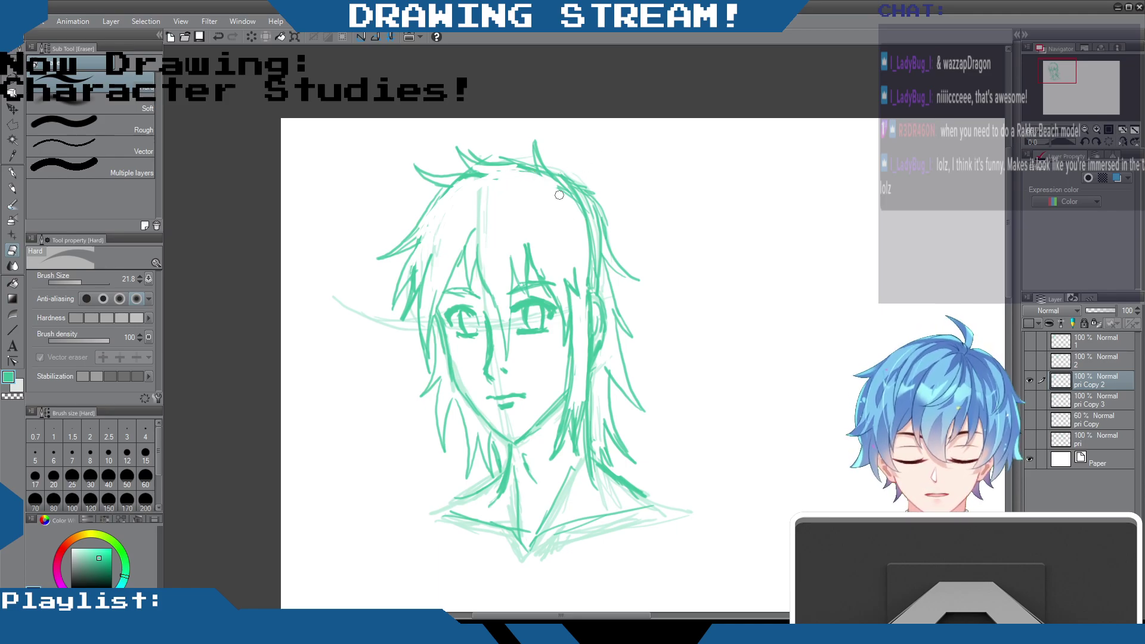
mouse_move(595, 279)
left_mouse_down()
mouse_move(578, 214)
mouse_move(593, 269)
left_mouse_up()
mouse_move(562, 190)
left_mouse_down()
mouse_move(598, 261)
mouse_move(596, 231)
mouse_move(601, 290)
left_mouse_up()
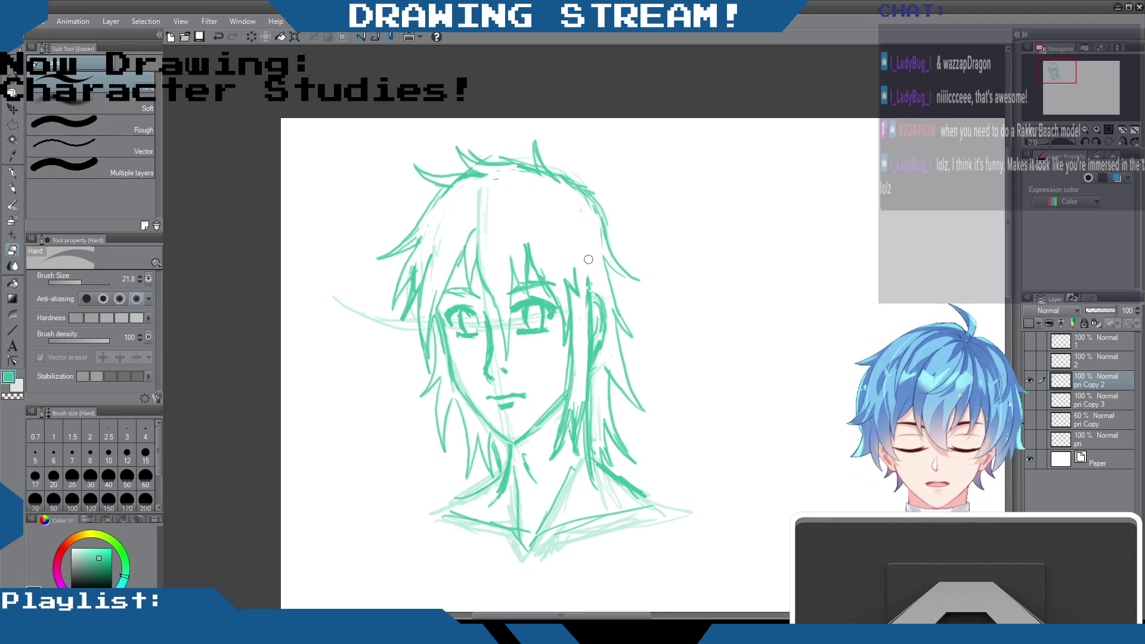
Step: Thicken the hair strands along the left cheek and temple, and clean up the hairline on the crown
left_click(12, 191)
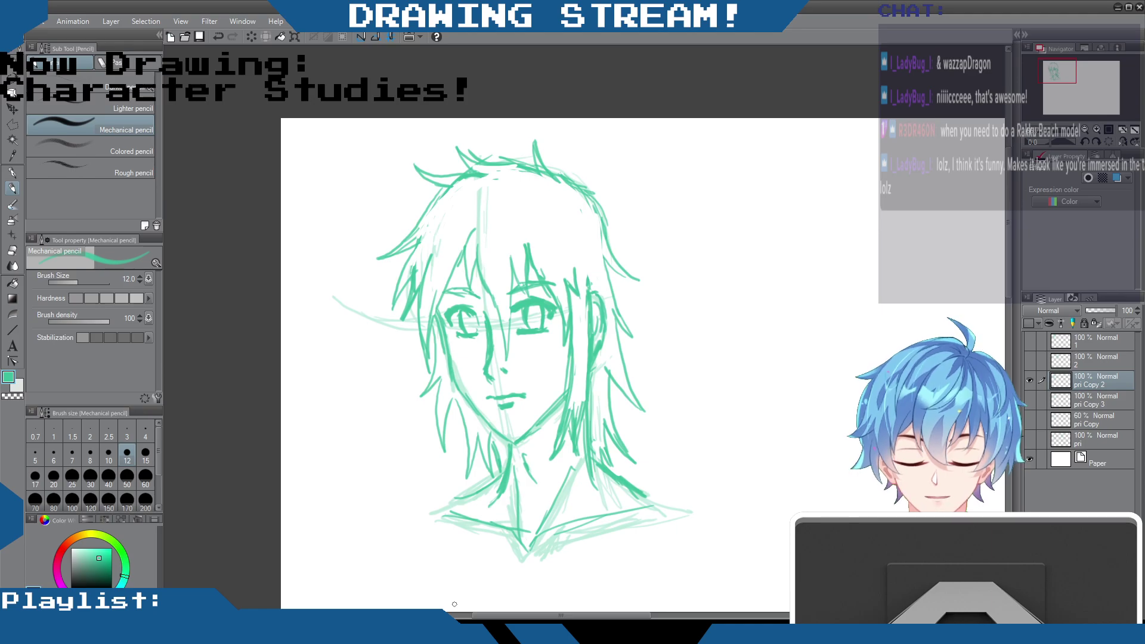
left_click_drag(457, 387, 447, 441)
left_click_drag(445, 364, 435, 424)
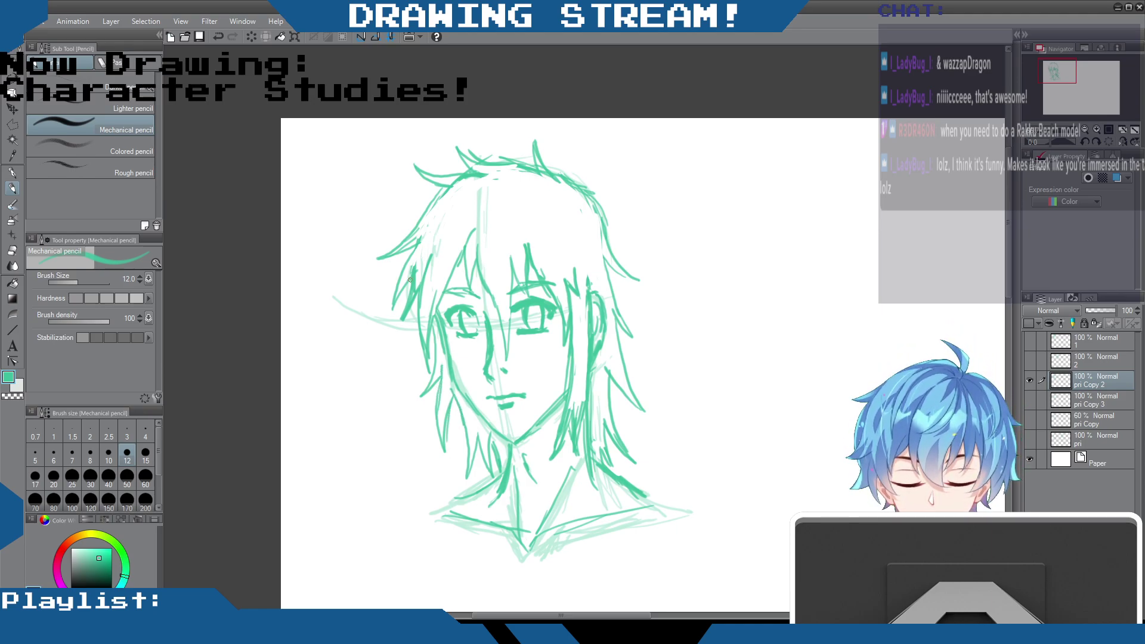
left_click_drag(421, 287, 428, 370)
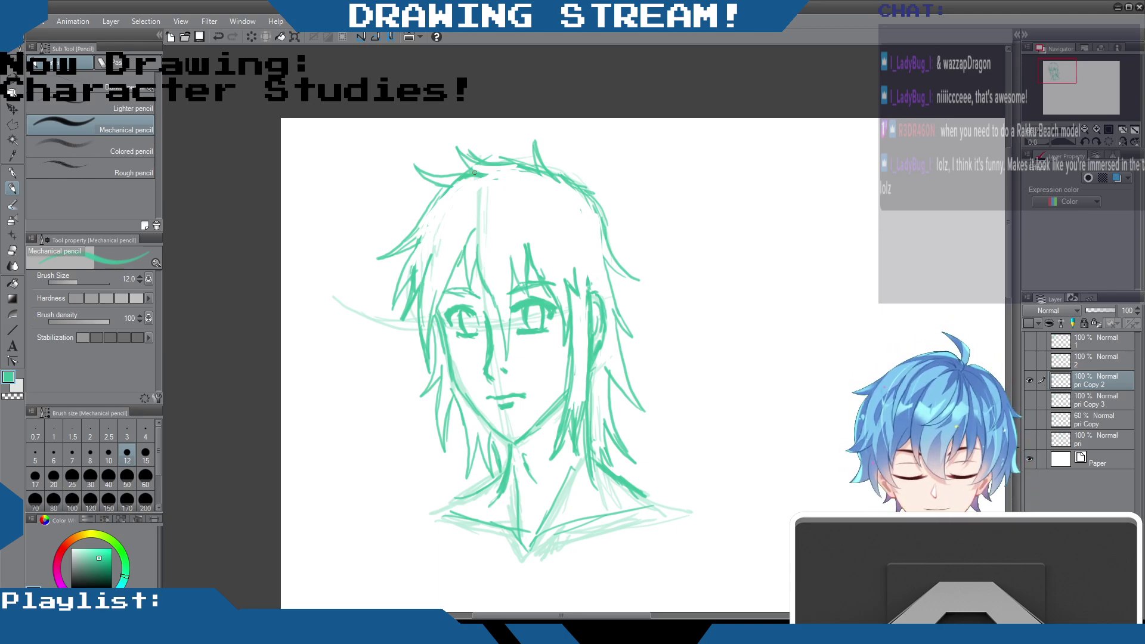
left_click_drag(480, 171, 494, 176)
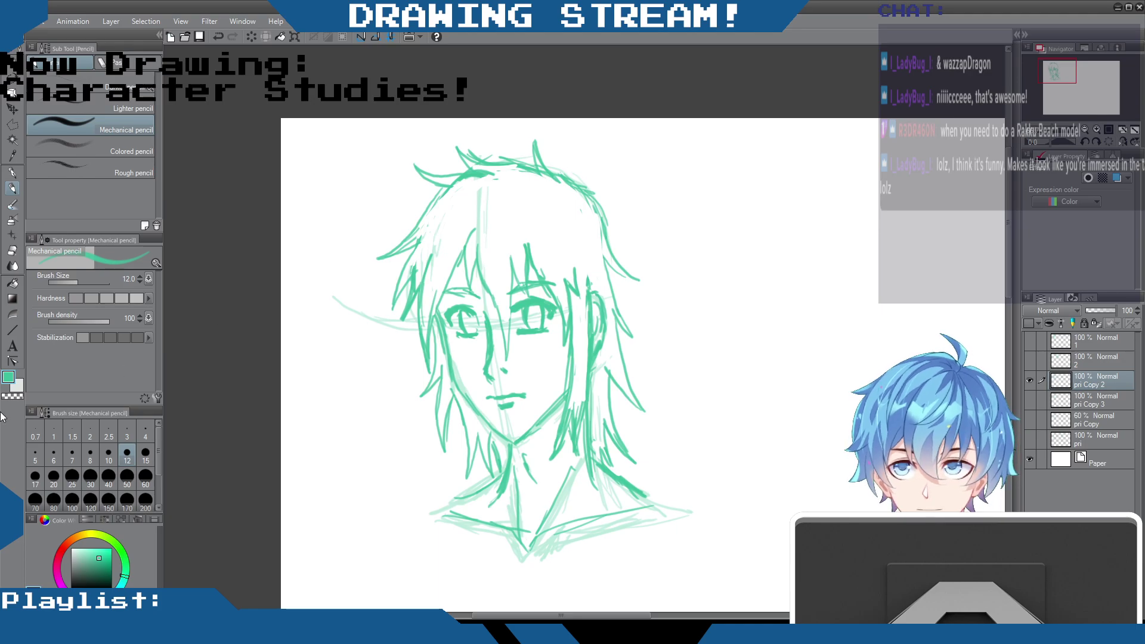
left_click(12, 250)
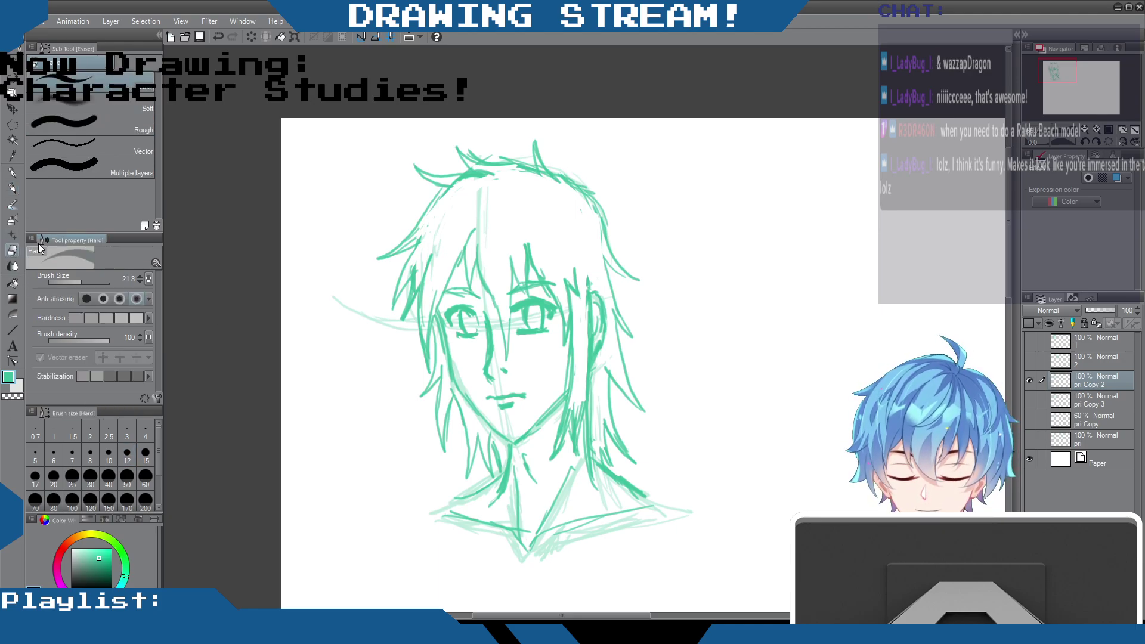
mouse_move(487, 179)
left_mouse_down()
mouse_move(445, 198)
mouse_move(457, 183)
mouse_move(495, 177)
left_mouse_up()
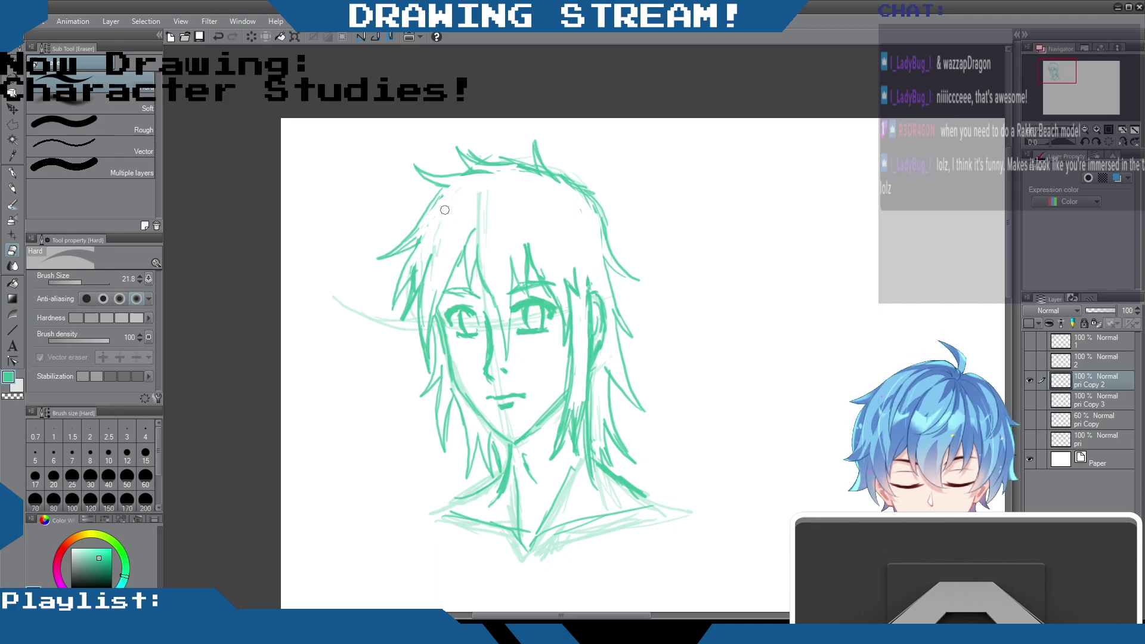
Step: Add strands to the sidelock beside the ear and to the fringe, and reinforce the upper-left hair outline
left_click(12, 189)
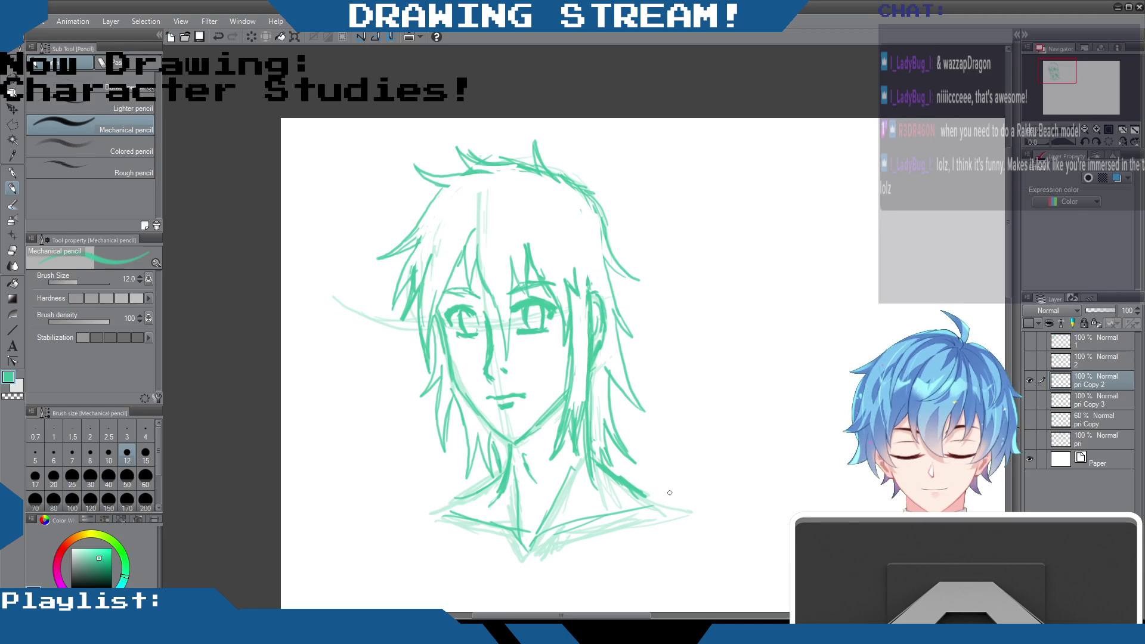
mouse_move(587, 270)
left_mouse_down()
mouse_move(585, 259)
mouse_move(567, 280)
mouse_move(584, 322)
mouse_move(581, 294)
mouse_move(577, 405)
mouse_move(566, 398)
mouse_move(581, 369)
left_mouse_up()
left_click_drag(519, 255, 513, 283)
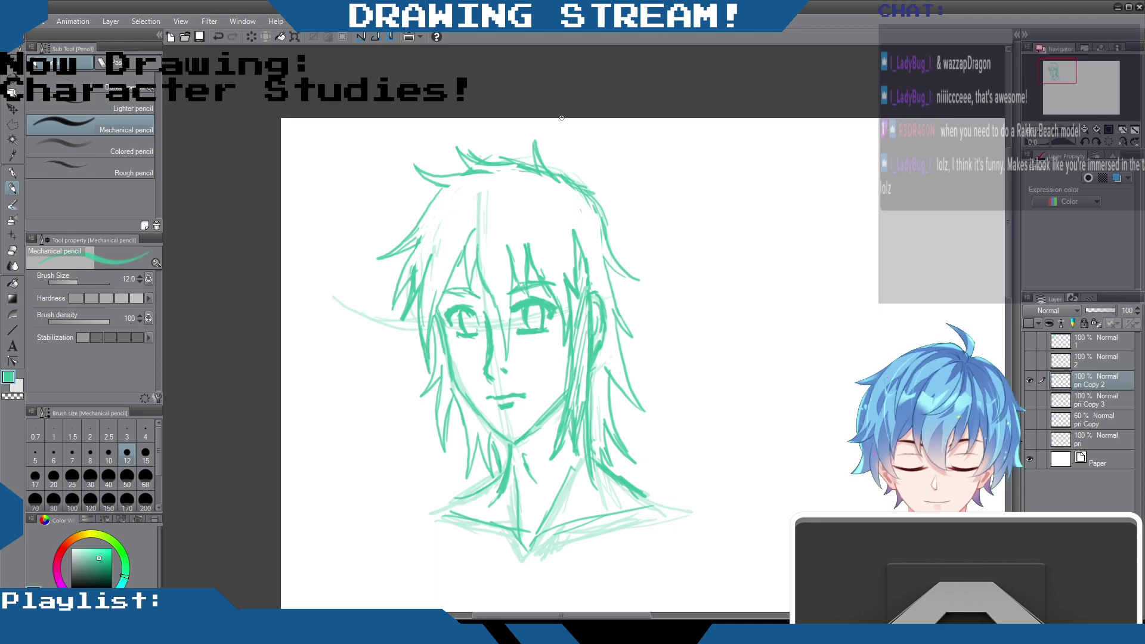
left_click_drag(455, 180, 430, 206)
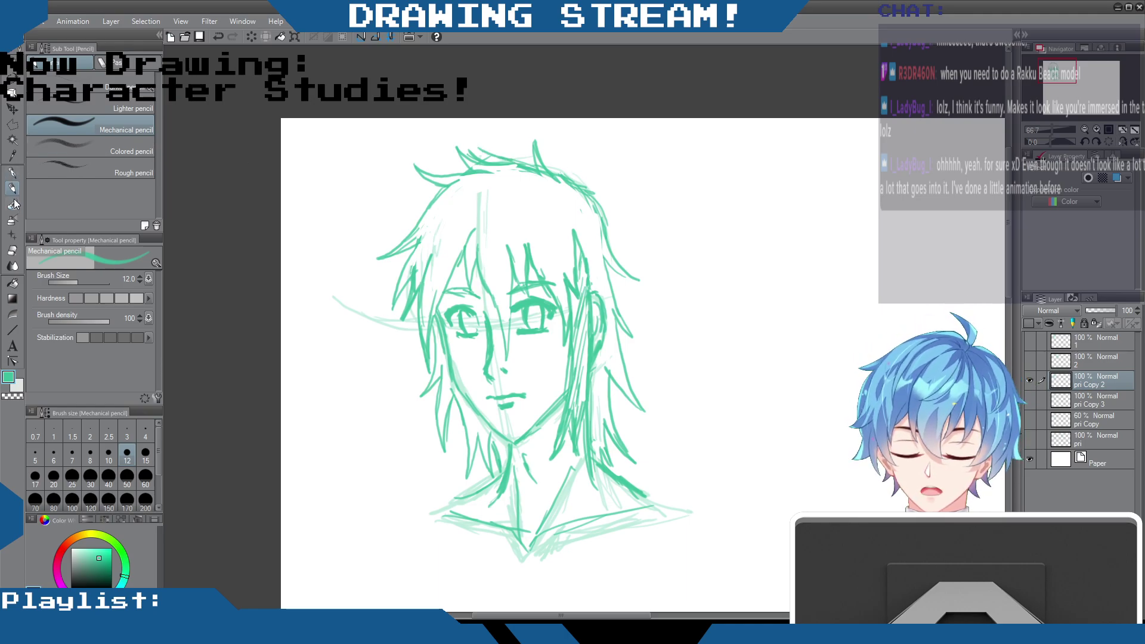
Step: Erase the rough double lines on the crown, redraw the upper-right hair outline, and trim the tip of its outer strand
left_click(11, 249)
mouse_move(503, 160)
left_mouse_down()
mouse_move(479, 159)
mouse_move(529, 159)
mouse_move(551, 186)
mouse_move(543, 175)
mouse_move(595, 190)
mouse_move(576, 192)
mouse_move(608, 209)
left_mouse_up()
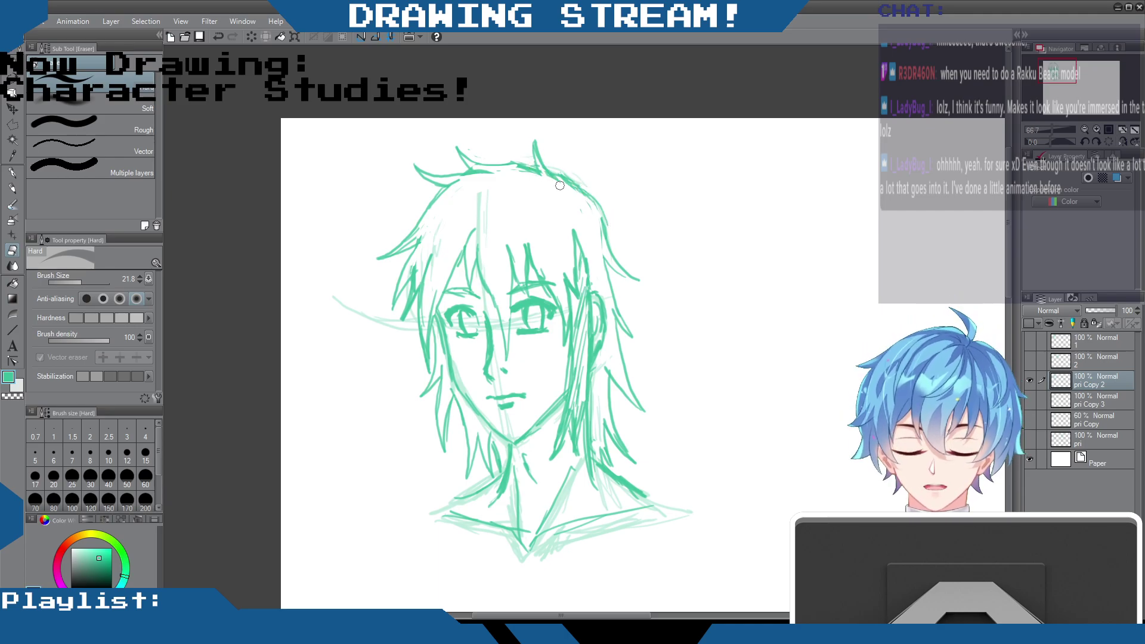
left_click(19, 188)
mouse_move(542, 160)
left_mouse_down()
mouse_move(592, 195)
mouse_move(622, 272)
mouse_move(604, 258)
mouse_move(640, 284)
left_mouse_up()
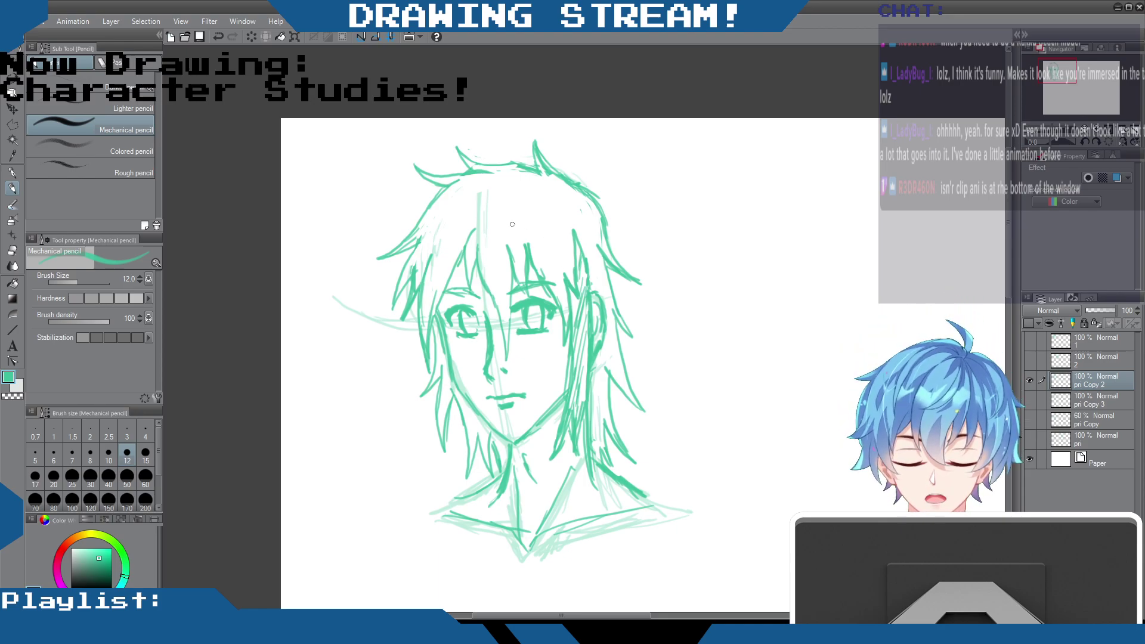
left_click(12, 251)
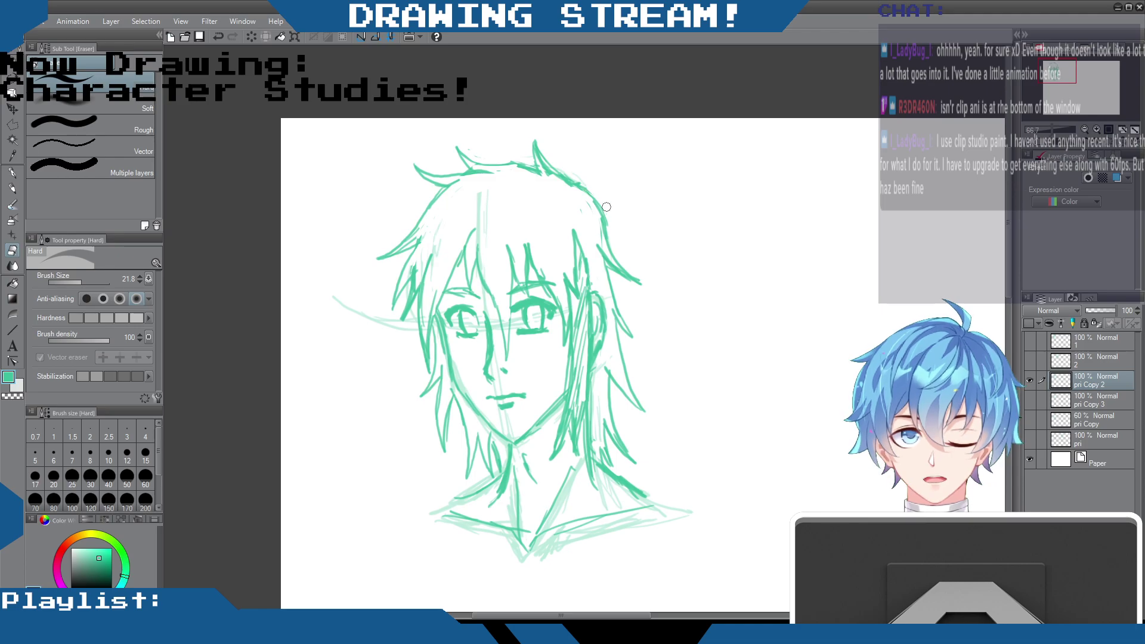
left_click_drag(643, 281, 630, 269)
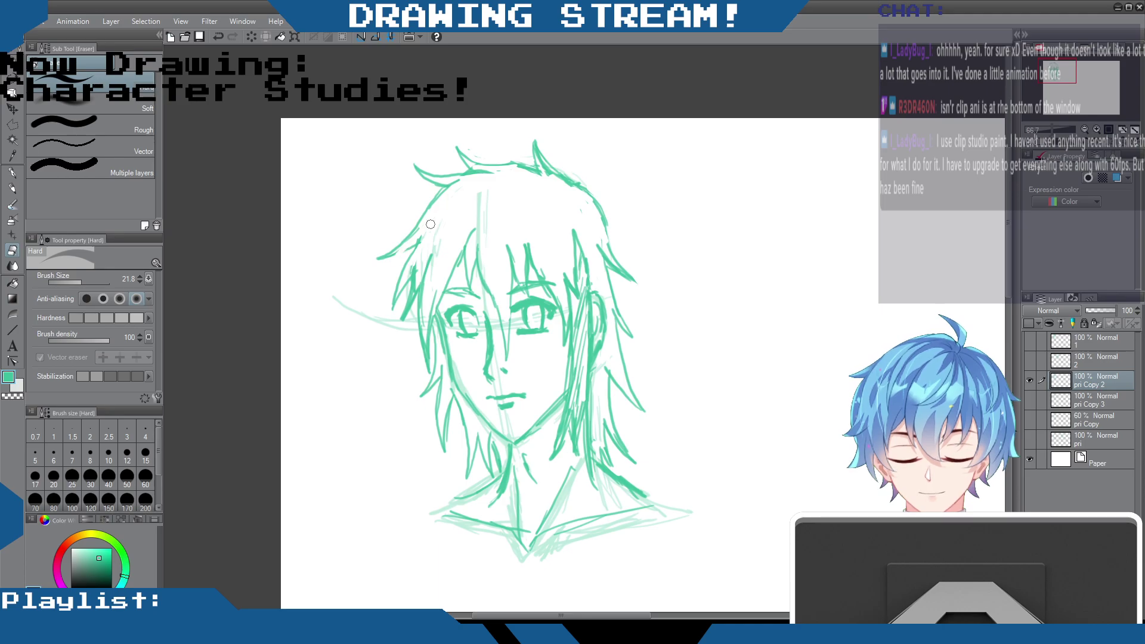
left_click(17, 188)
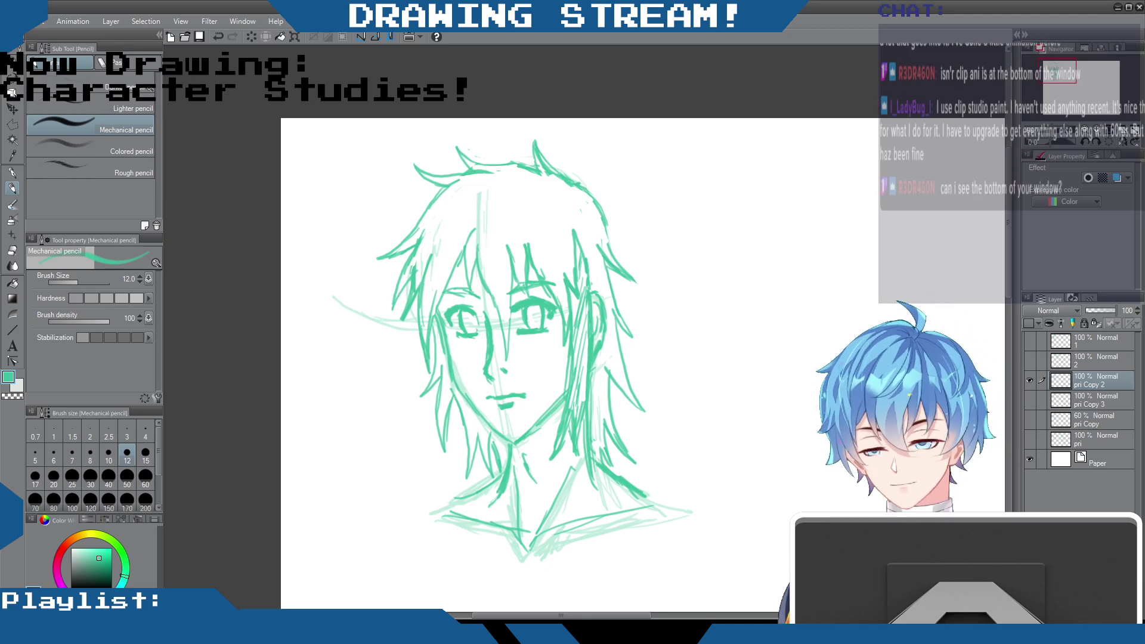
scroll(1006, 286, "down", 3)
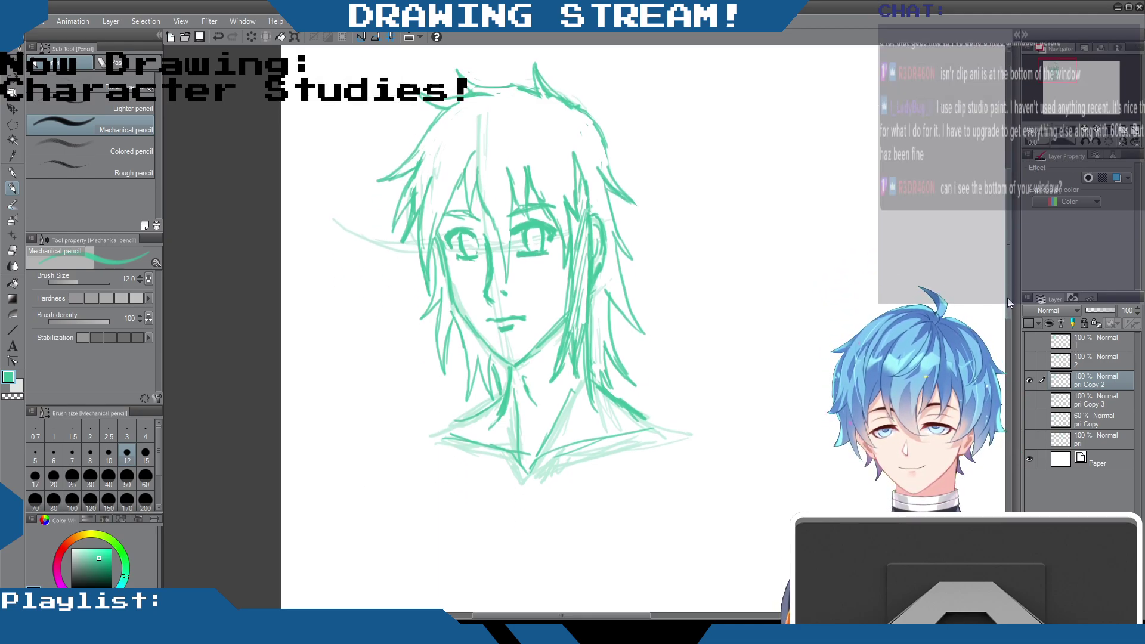
scroll(1007, 281, "up", 2)
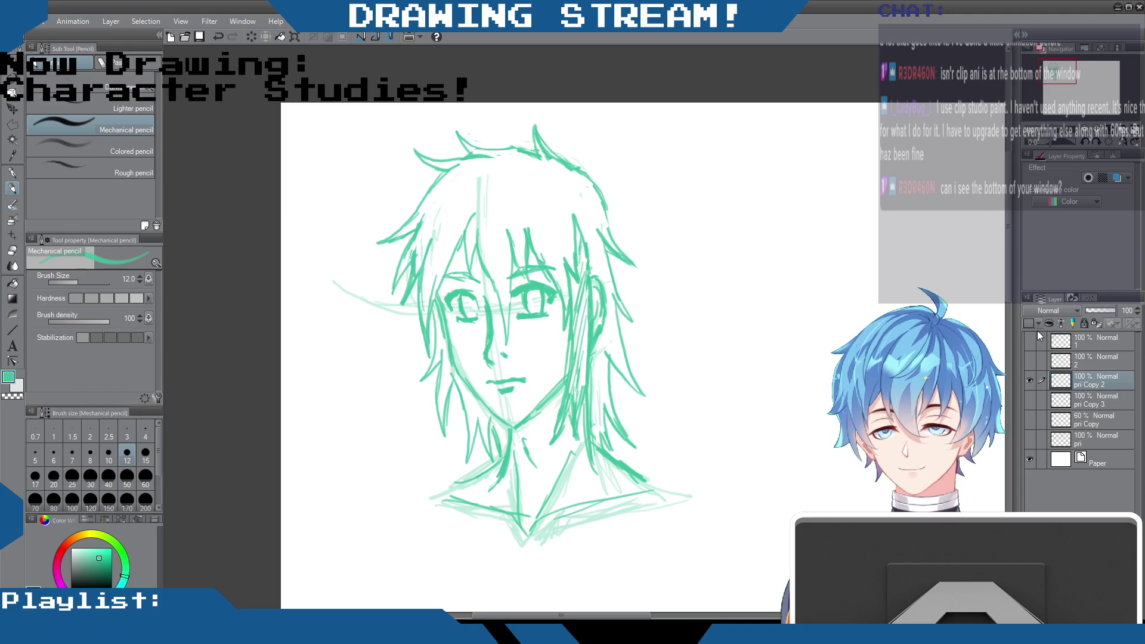
mouse_move(1008, 173)
left_mouse_down()
mouse_move(1008, 298)
mouse_move(1002, 166)
mouse_move(1004, 192)
mouse_move(963, 196)
left_mouse_up()
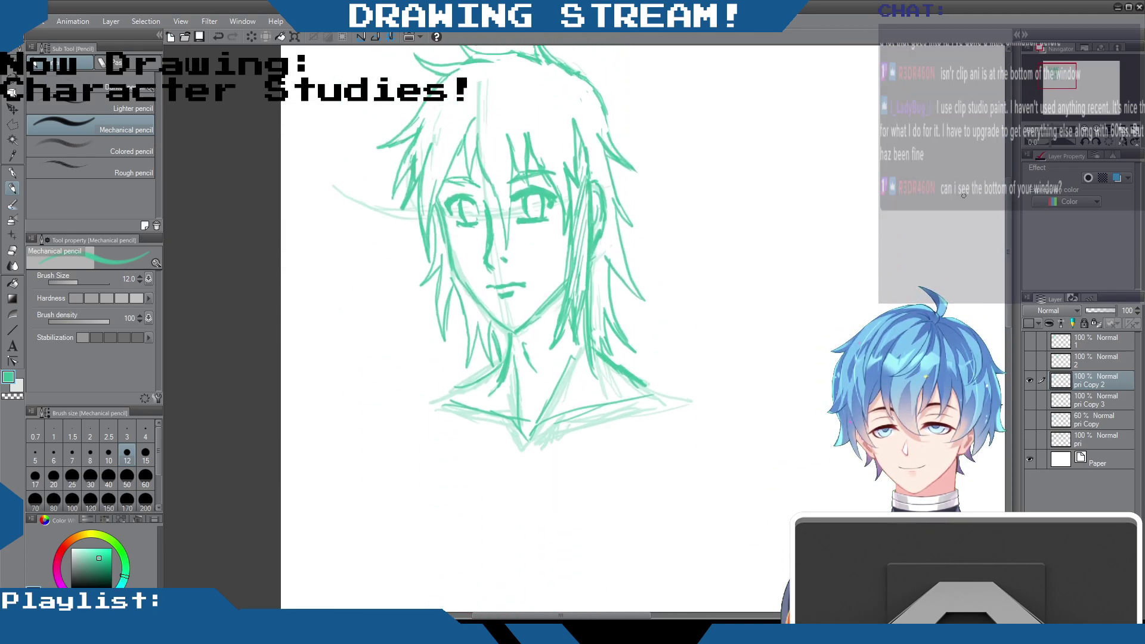
scroll(964, 196, "down", 4)
scroll(964, 197, "up", 1)
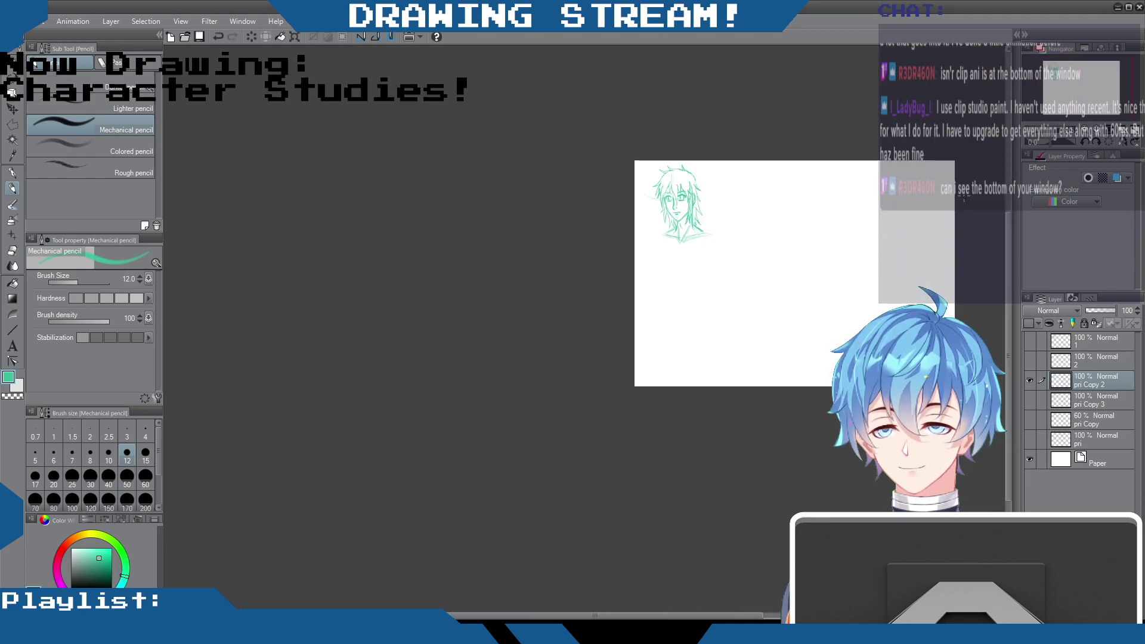
scroll(963, 197, "up", 5)
left_click_drag(691, 615, 605, 616)
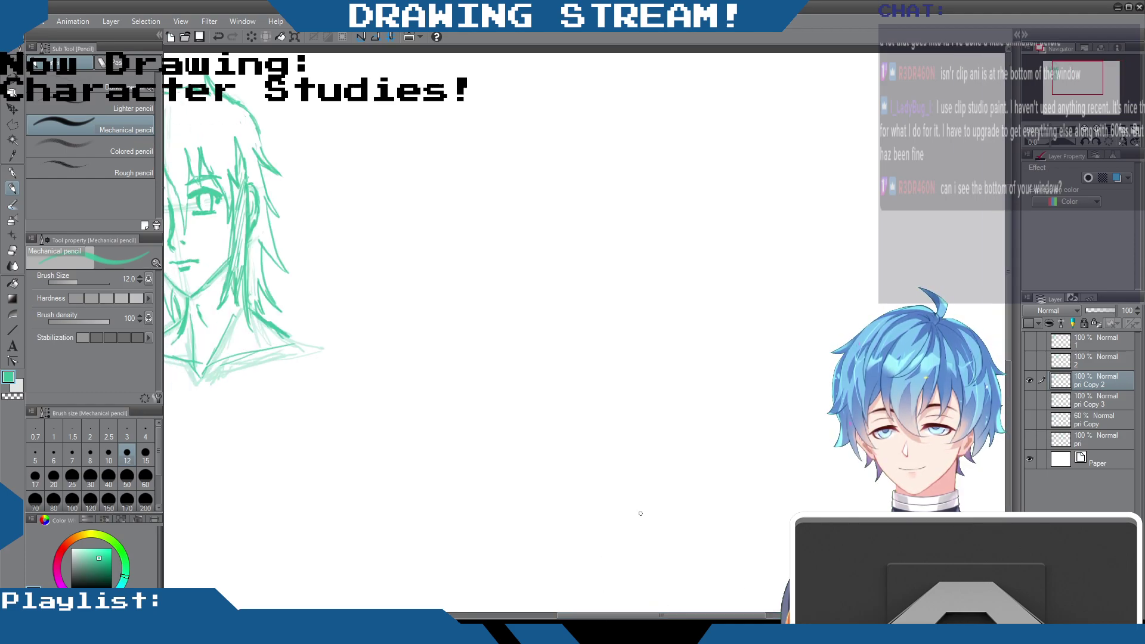
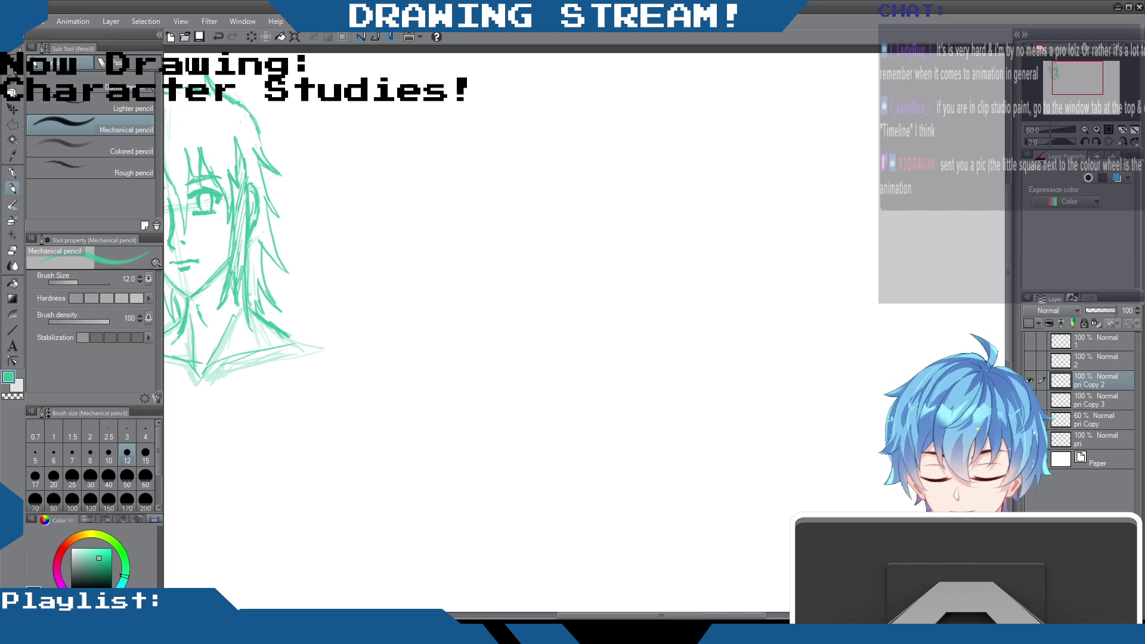
Step: Look through the palettes grouped with the color wheel for the animation timeline
left_click(156, 520)
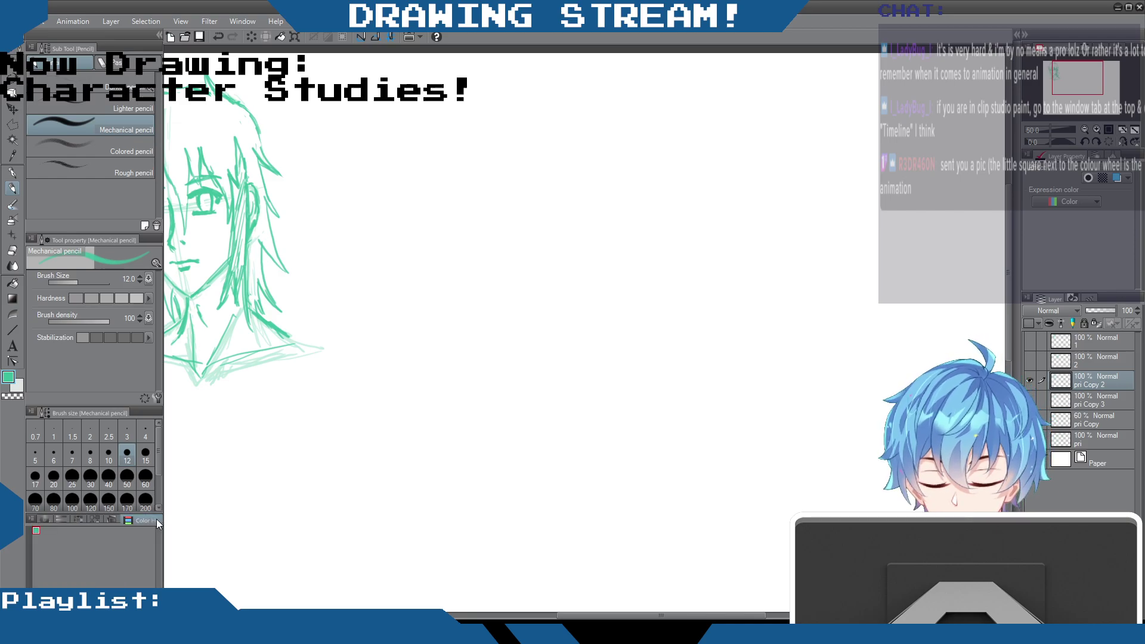
left_click(113, 517)
left_click(90, 518)
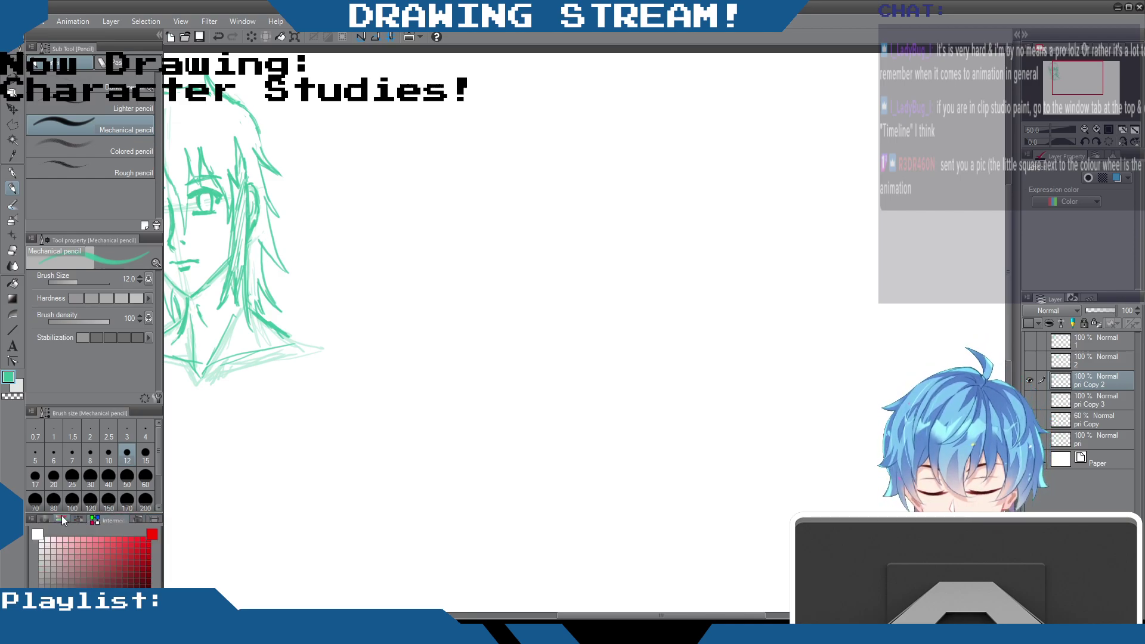
left_click(62, 519)
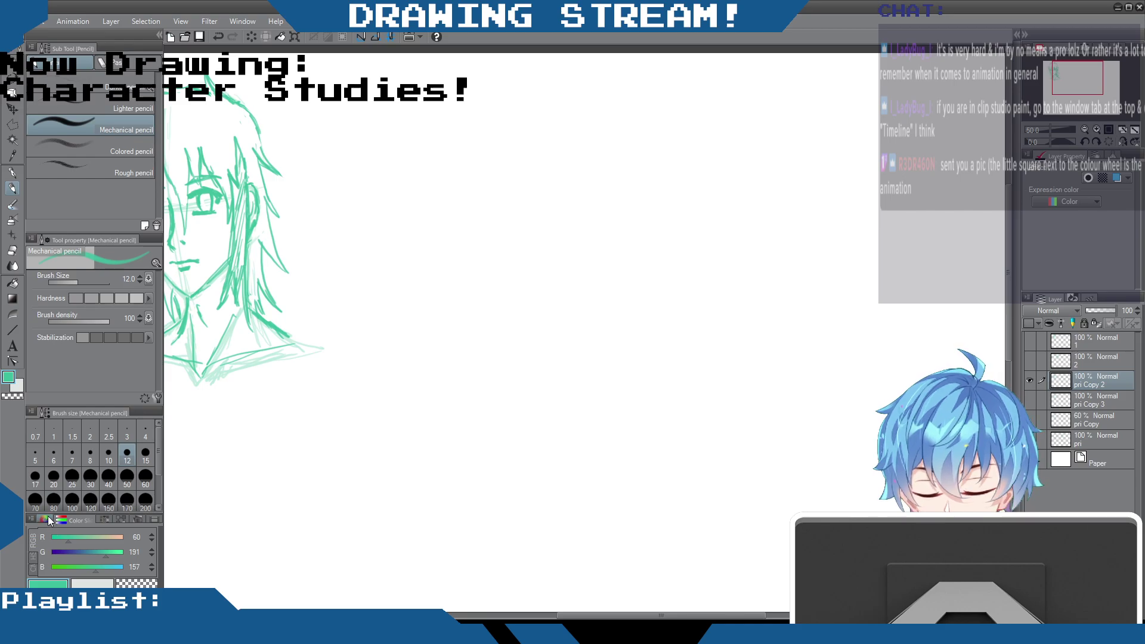
left_click(47, 519)
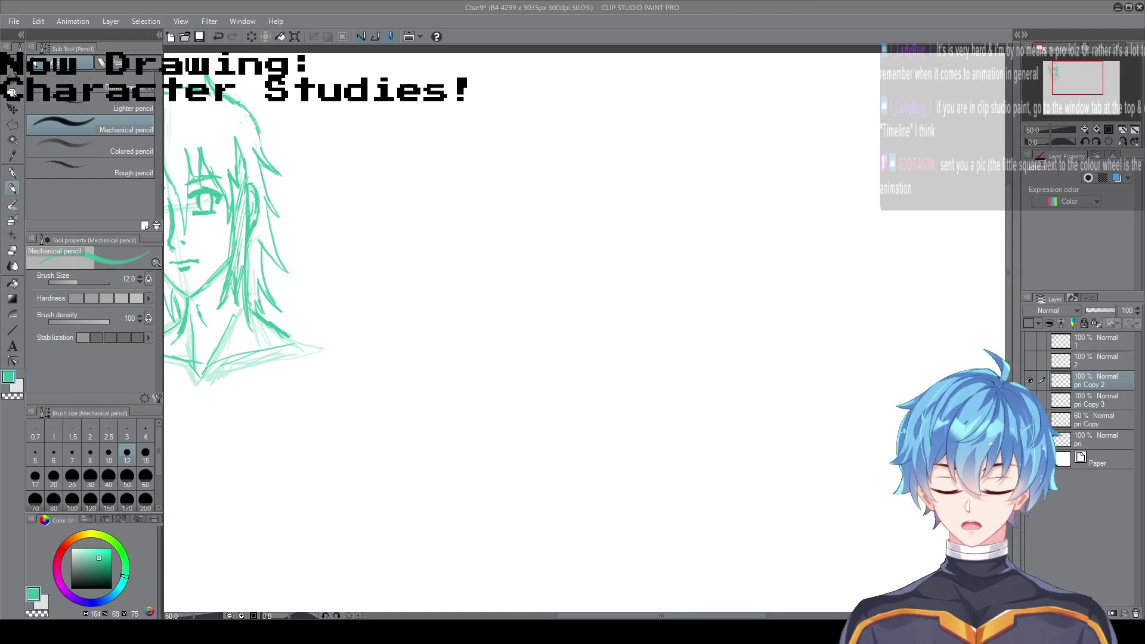
mouse_move(194, 615)
left_mouse_down()
mouse_move(214, 615)
mouse_move(191, 616)
left_mouse_up()
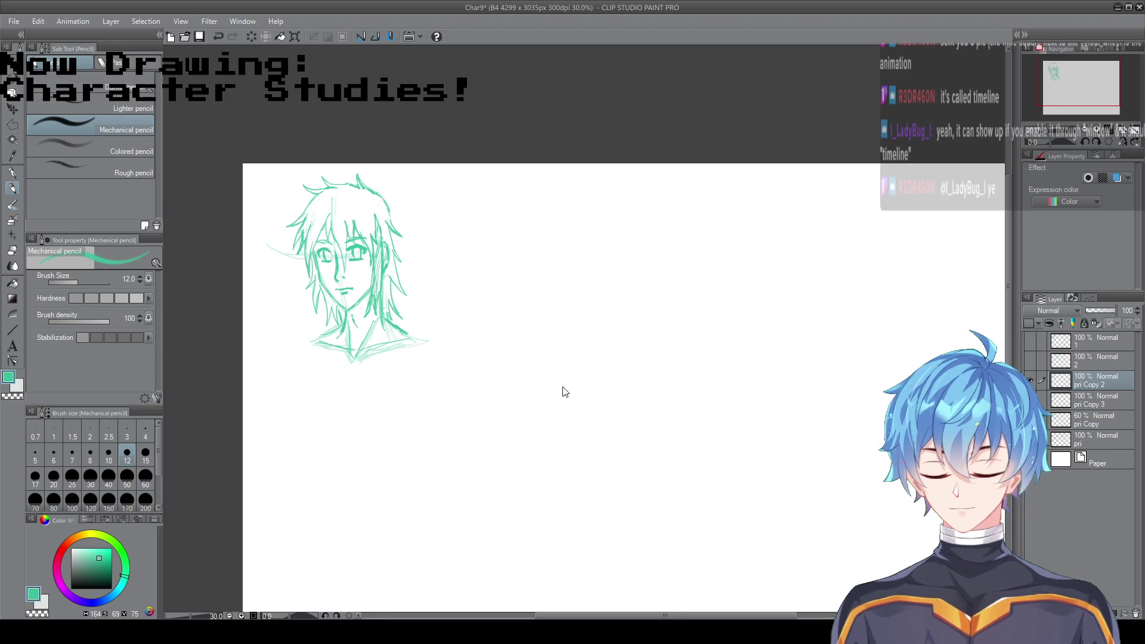
Step: Look through the palettes grouped with Layer Property to find the Timeline, and return to the layer properties
left_click(1112, 154)
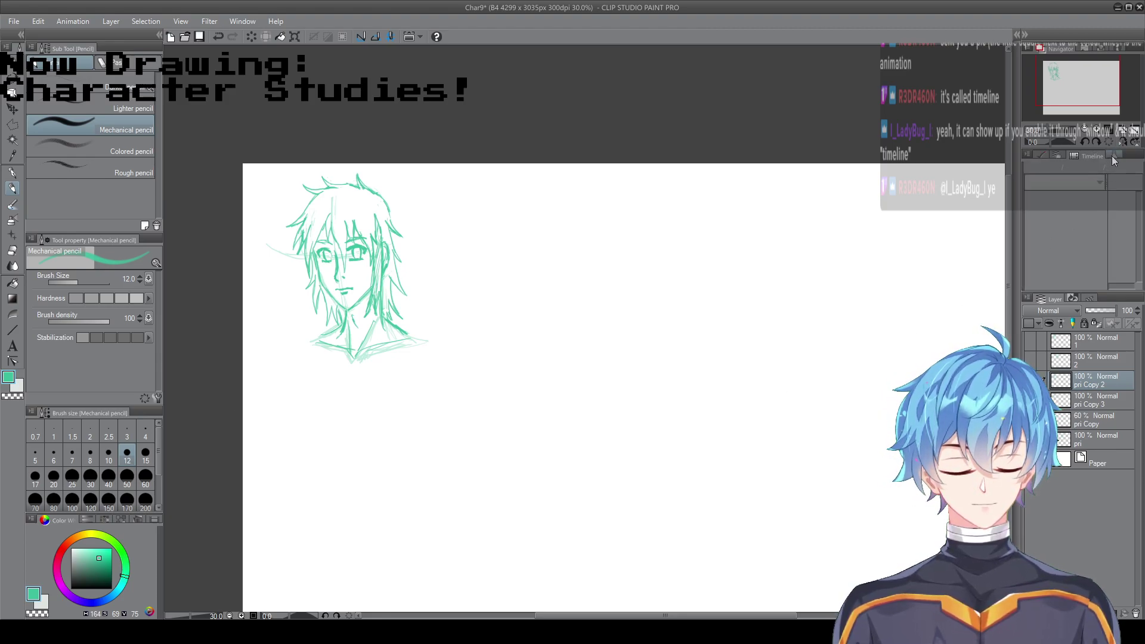
left_click(1046, 157)
left_click(1110, 156)
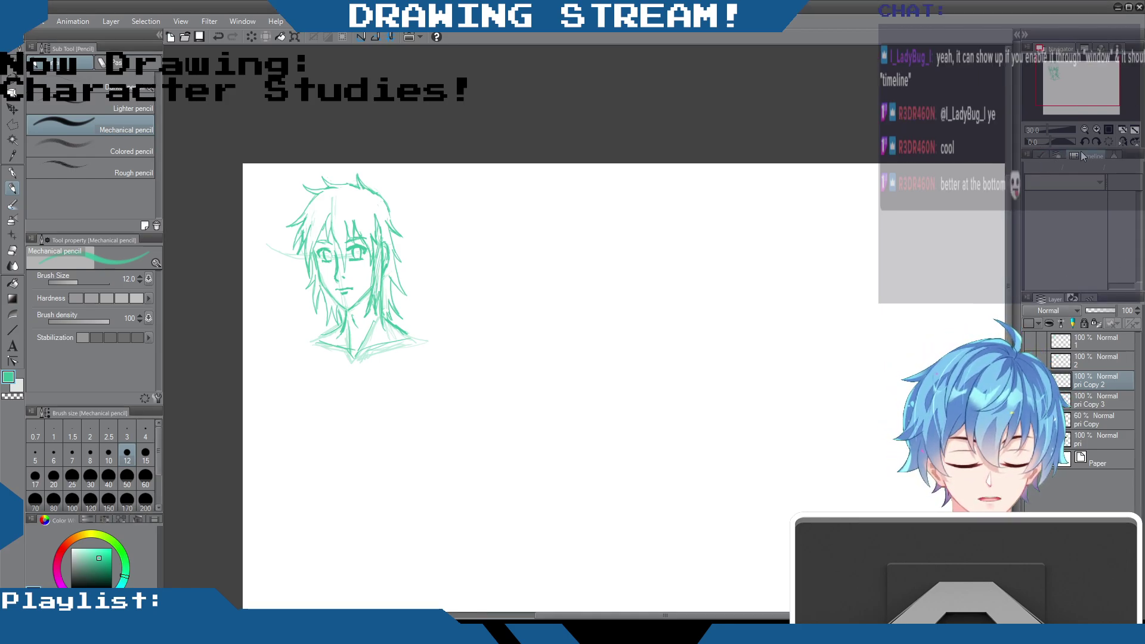
left_click(1039, 155)
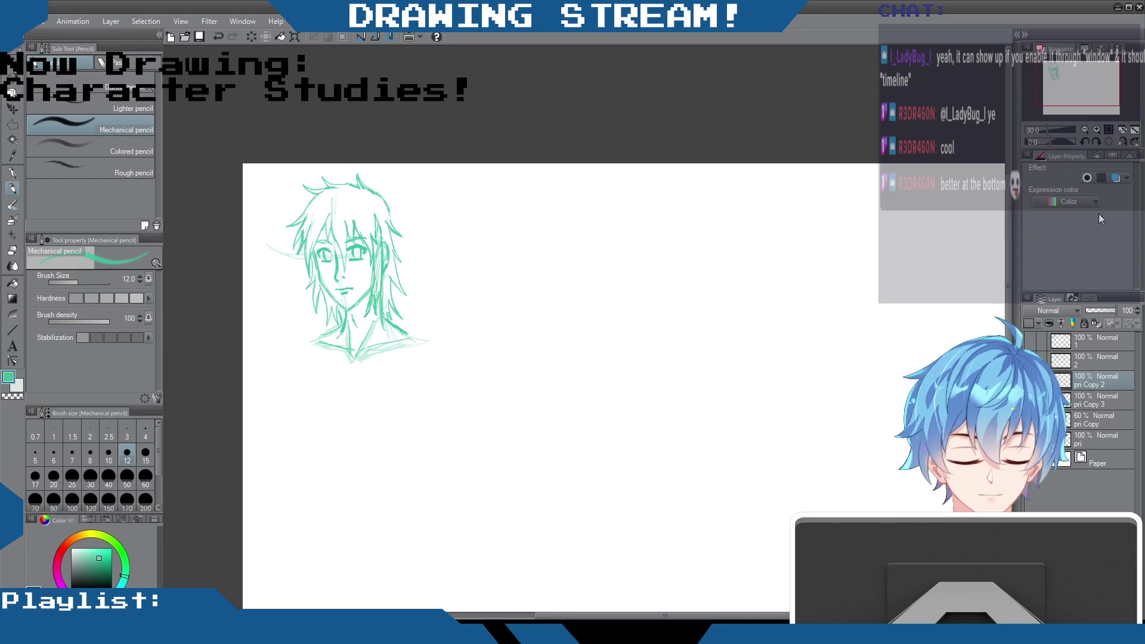
left_click(1119, 158)
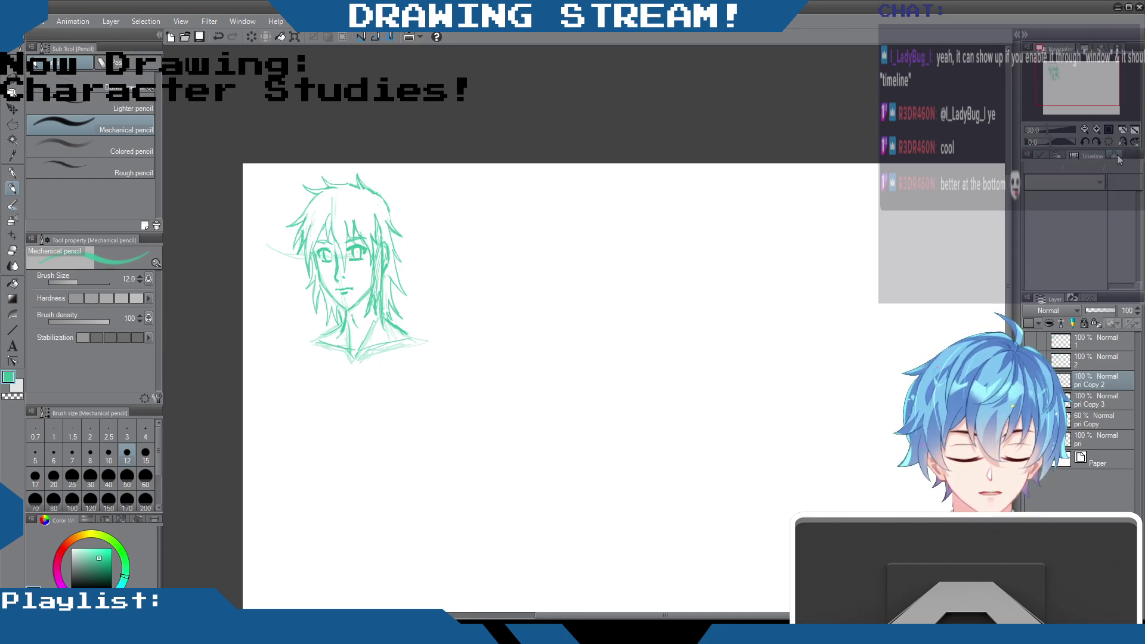
left_click(1044, 158)
Step: Show the heads on layers 1 and 2, and move the shaggy-haired head on layer 3 beside them, right of the second head
scroll(291, 227, "up", 5)
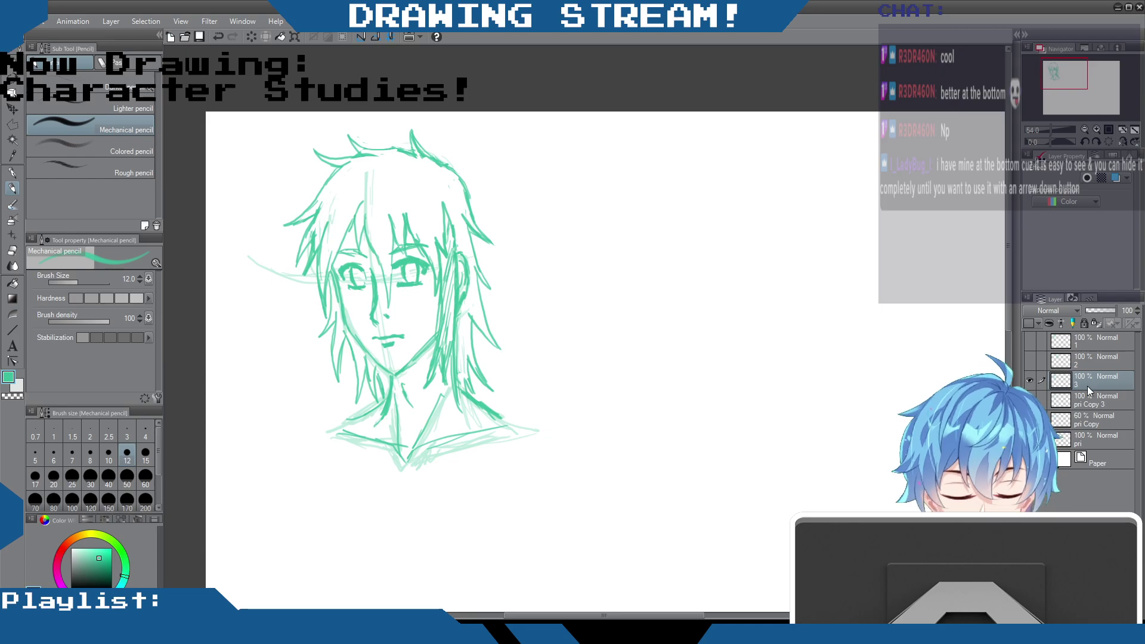
left_click(1029, 361)
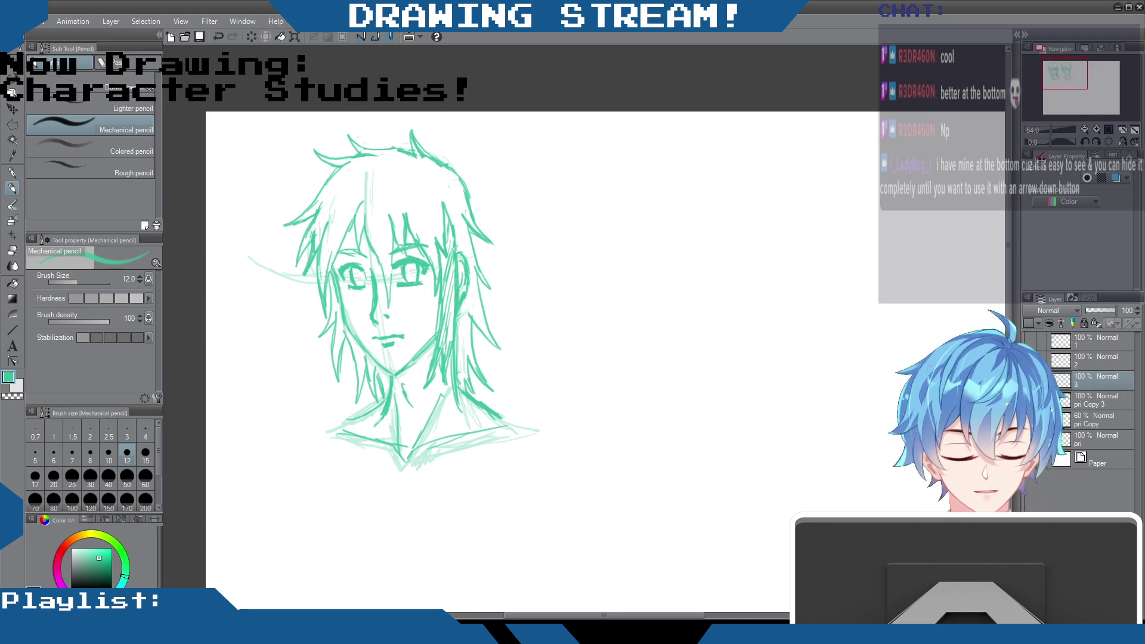
left_click(1029, 342)
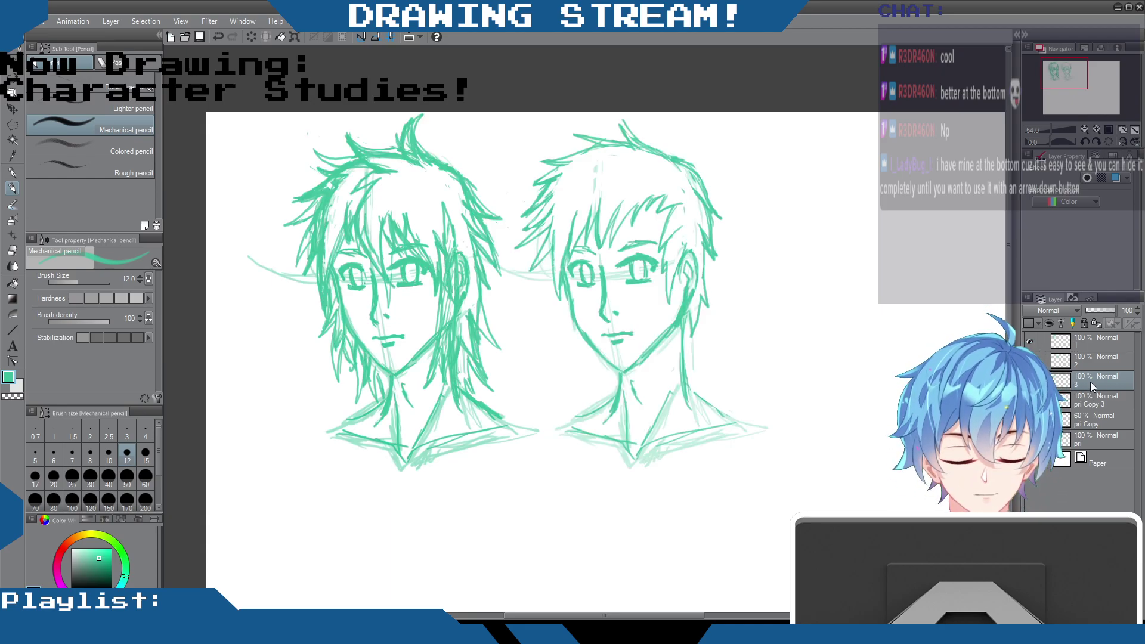
left_click(12, 108)
left_click_drag(191, 268, 662, 272)
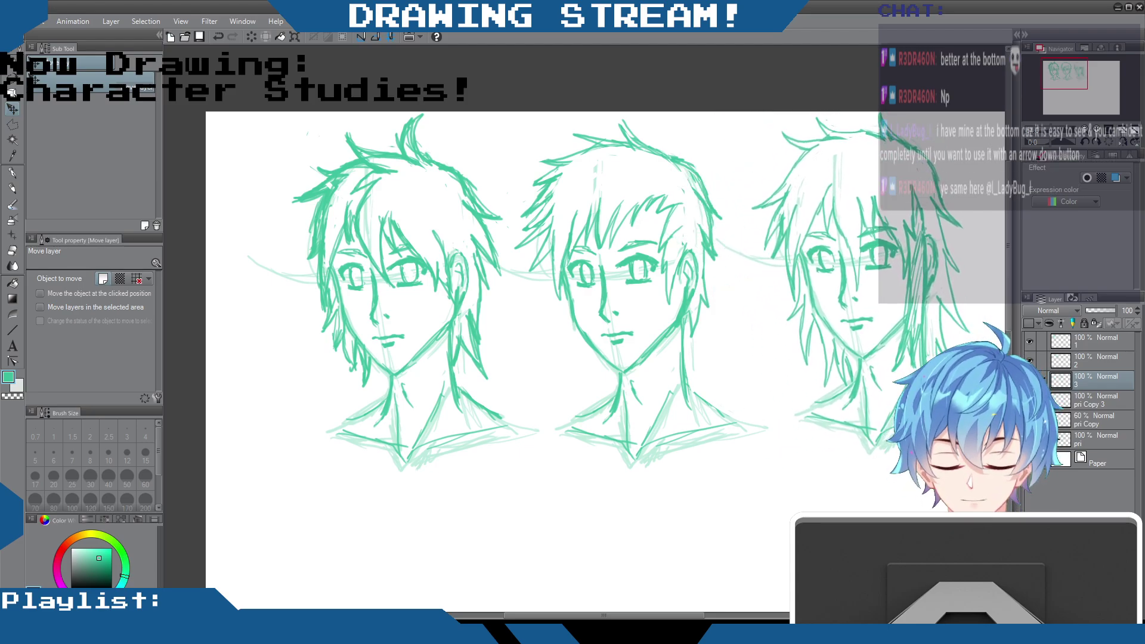
Step: Examine the three hairstyle heads side by side on the full canvas
scroll(605, 361, "down", 1)
scroll(744, 569, "down", 1)
scroll(743, 569, "down", 1)
left_click_drag(680, 615, 795, 615)
left_click_drag(1007, 222, 1008, 274)
scroll(1000, 289, "down", 1)
scroll(1000, 289, "up", 2)
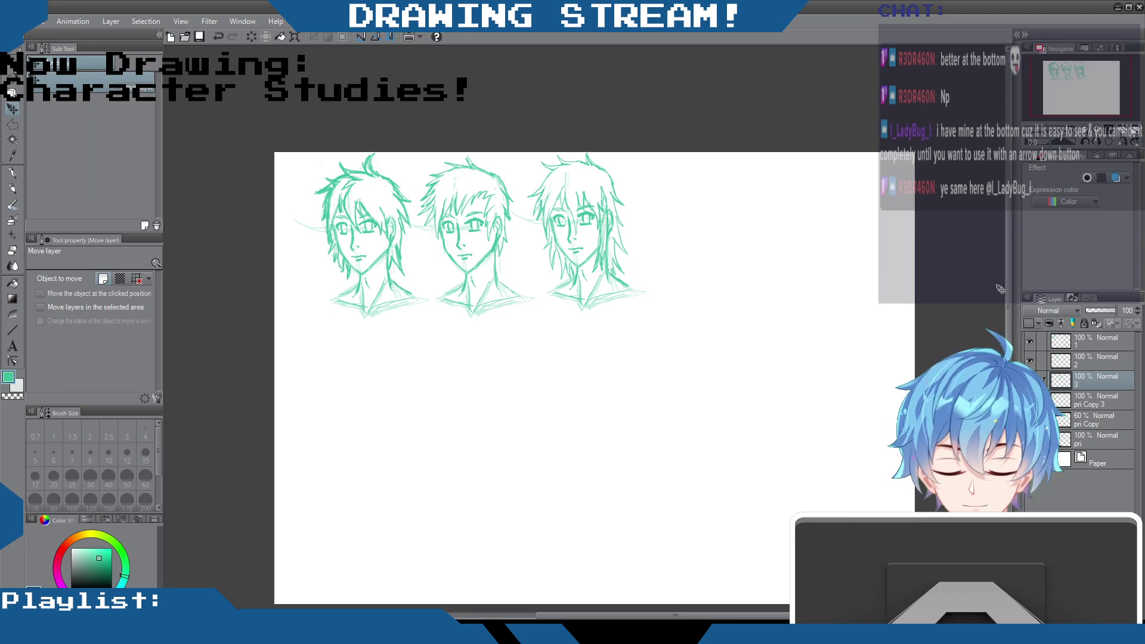
left_click_drag(761, 615, 748, 614)
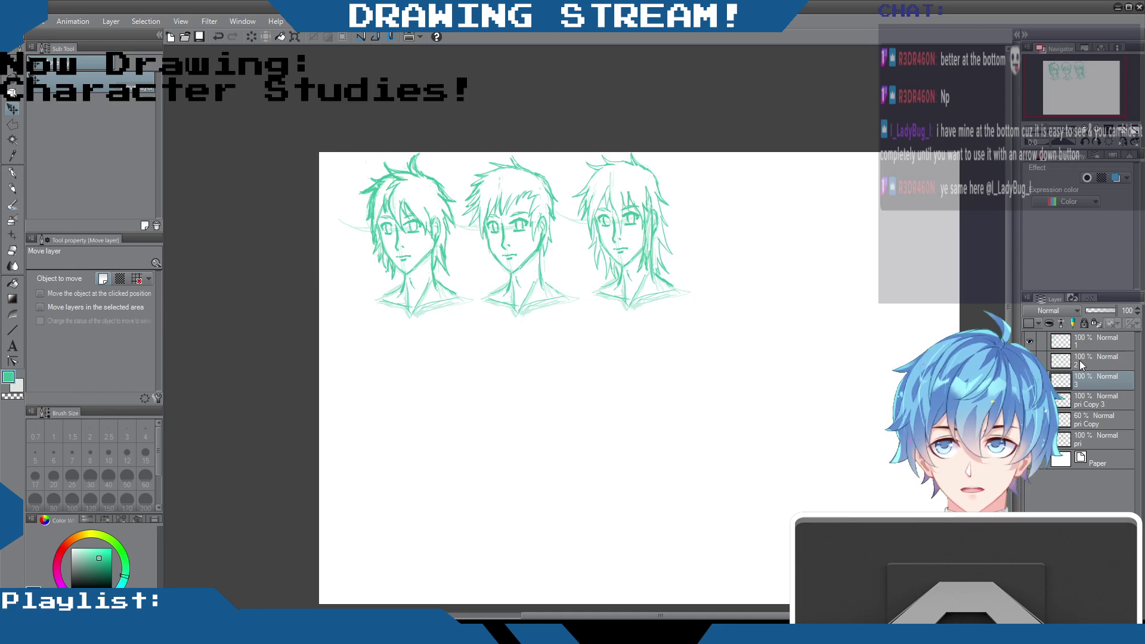
key("p")
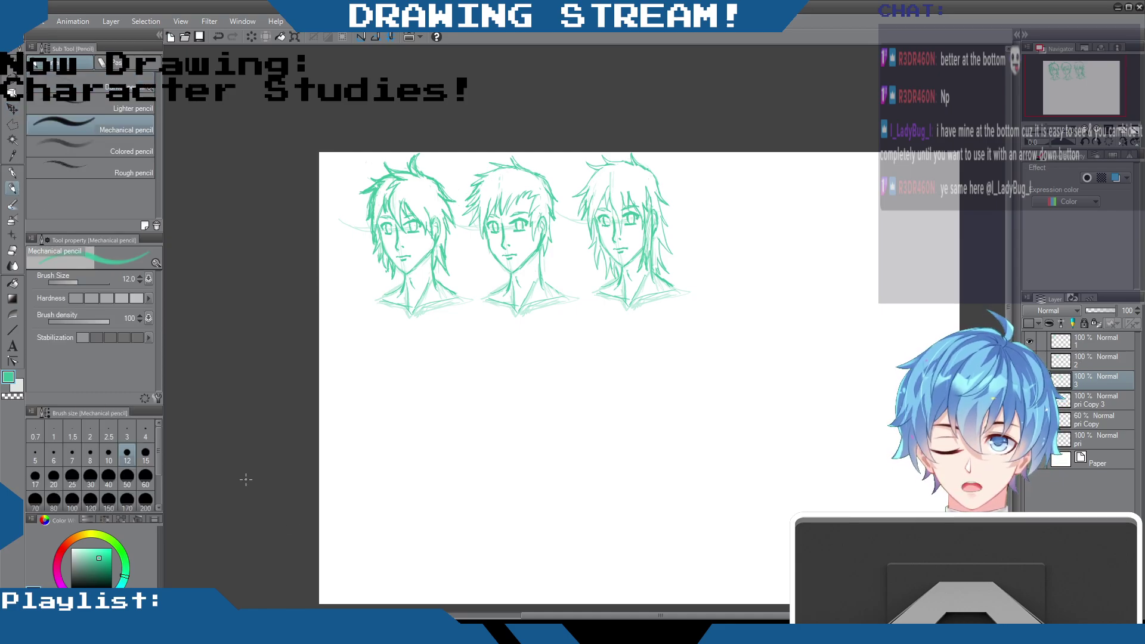
left_click_drag(343, 178, 348, 177)
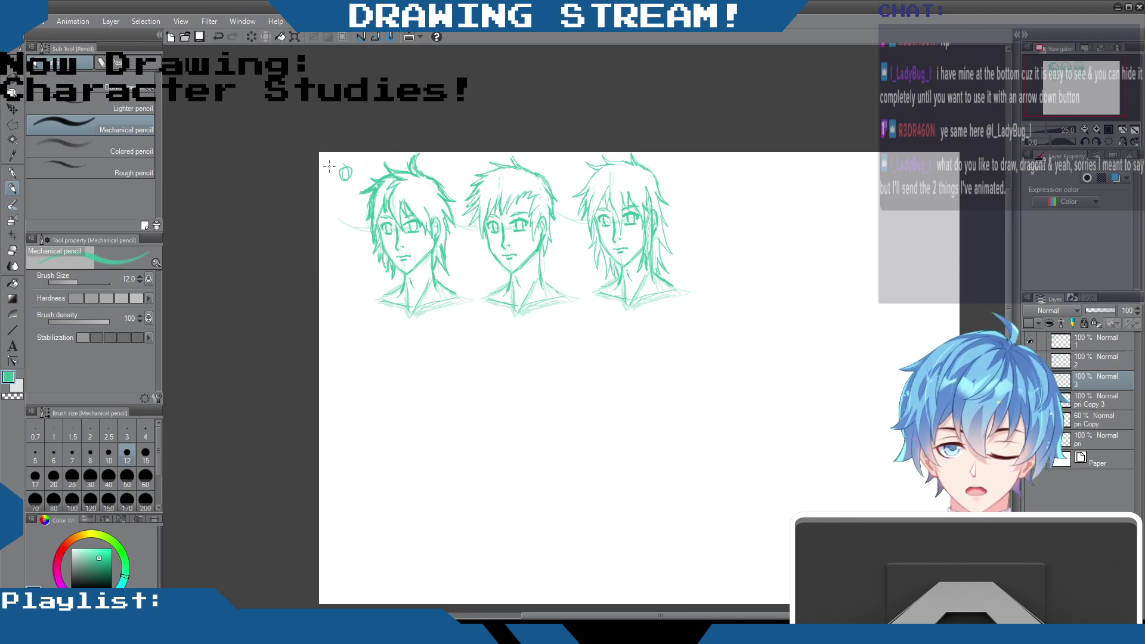
key("Delete")
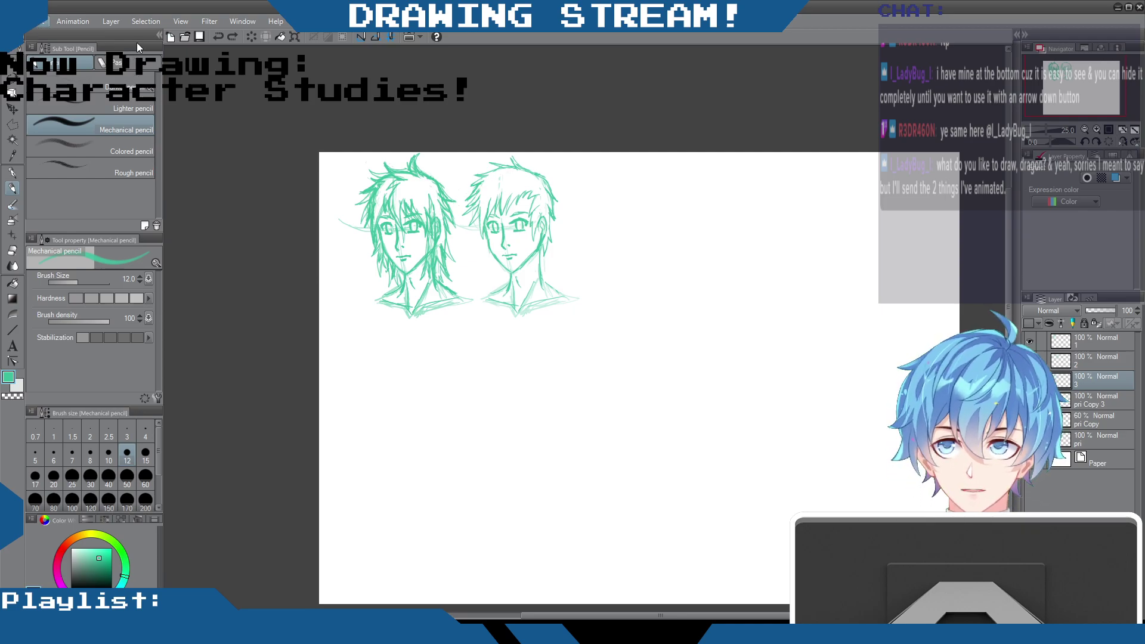
key("ctrl+z")
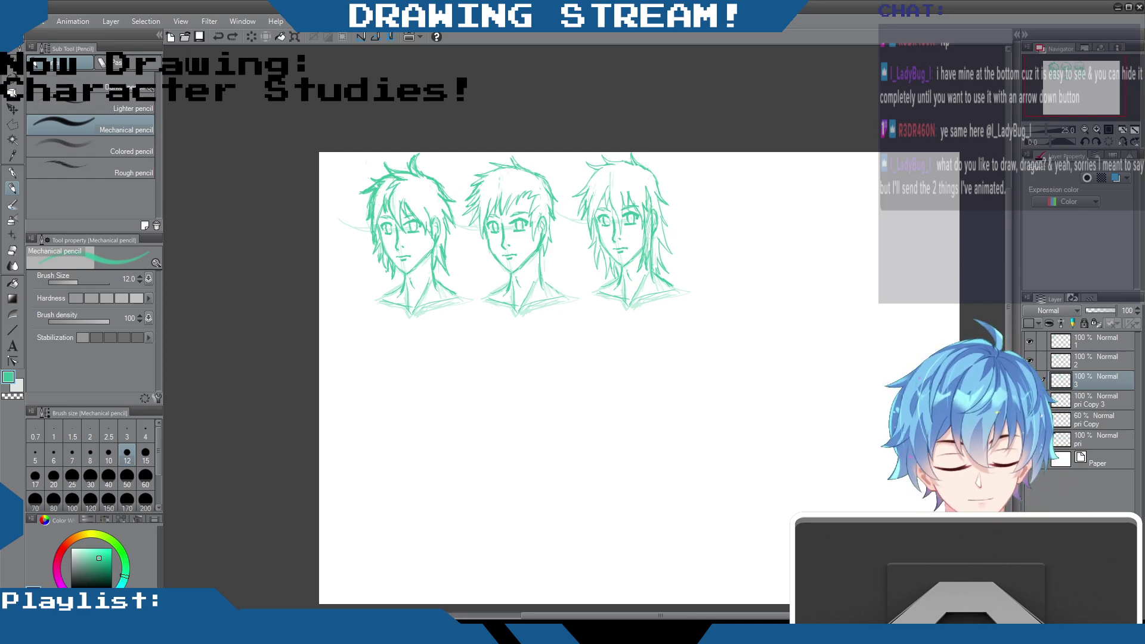
key("ctrl+z")
Step: Select the base layer pri and move the bald head and chibi body sketches below the row of finished heads
left_click(1096, 436)
left_click_drag(1008, 217, 1011, 258)
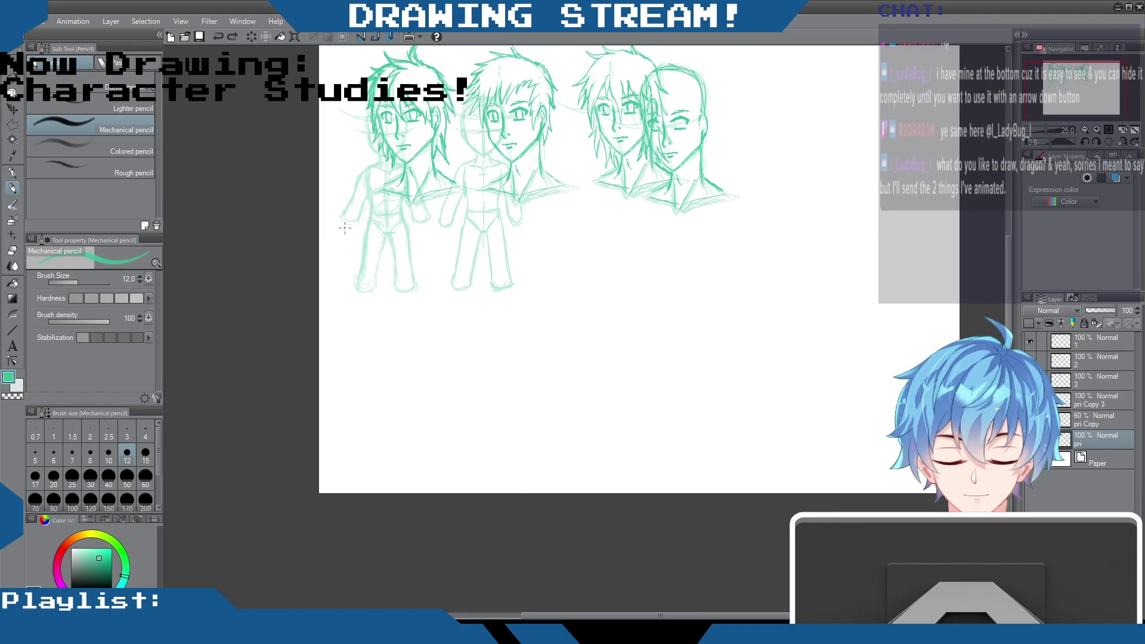
left_click(12, 109)
mouse_move(601, 268)
left_mouse_down()
mouse_move(646, 360)
mouse_move(716, 429)
mouse_move(608, 416)
mouse_move(596, 437)
mouse_move(621, 419)
mouse_move(598, 410)
left_mouse_up()
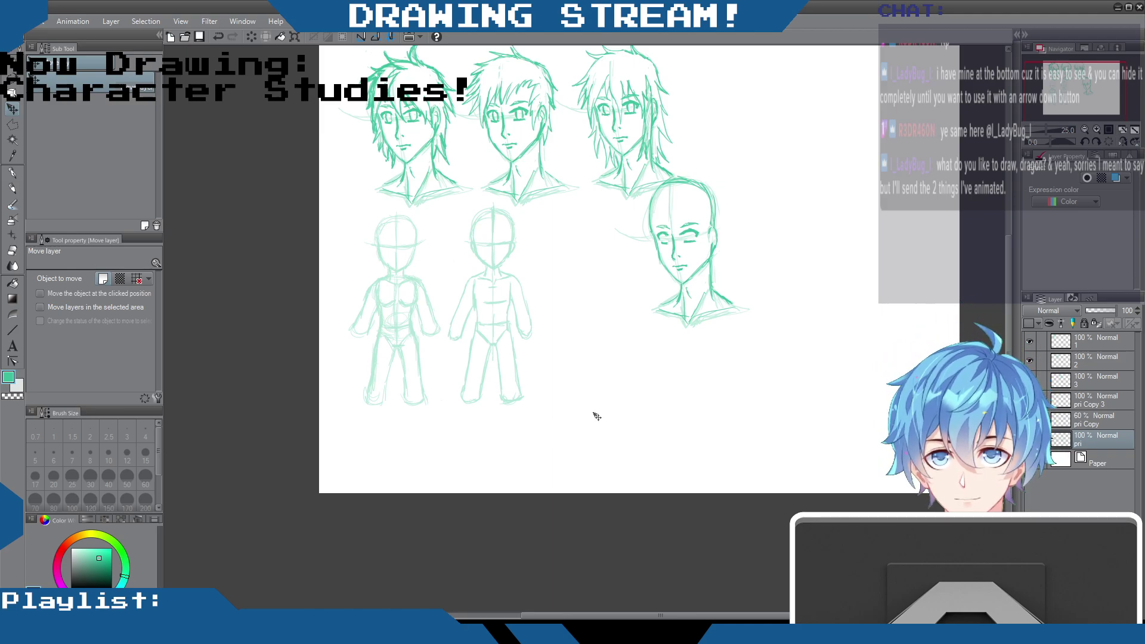
mouse_move(775, 349)
left_mouse_down()
mouse_move(769, 370)
mouse_move(771, 359)
left_mouse_up()
Step: Create a new layer folder directly above layer 1
scroll(770, 359, "up", 4)
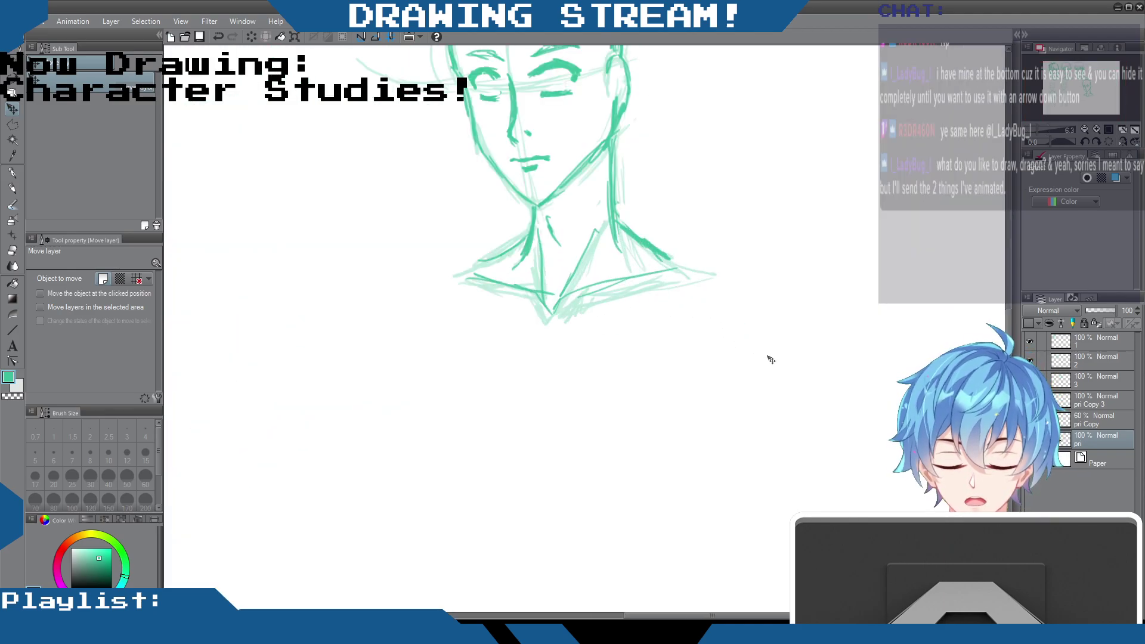
scroll(770, 359, "down", 1)
mouse_move(721, 614)
left_mouse_down()
mouse_move(619, 615)
mouse_move(652, 617)
left_mouse_up()
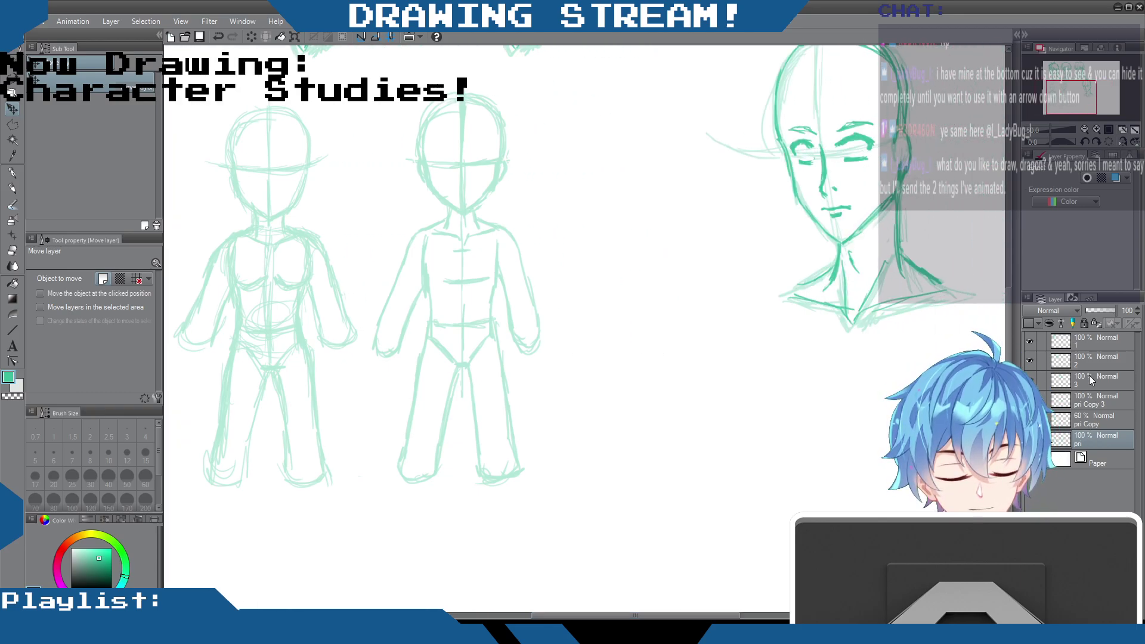
left_click(1094, 341)
left_click(1056, 613)
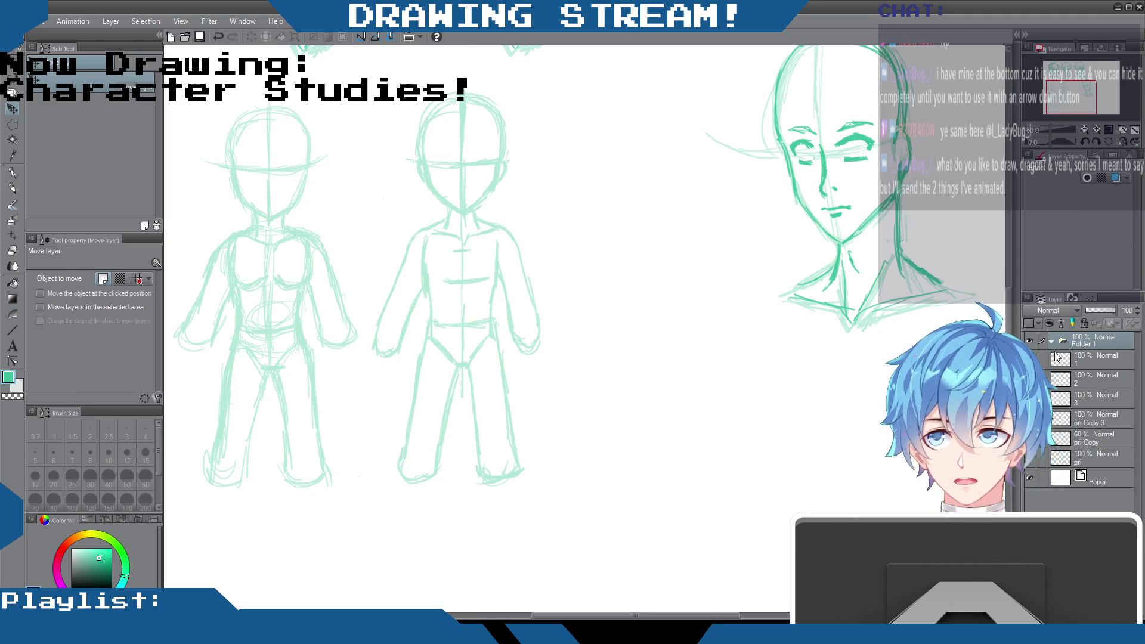
Step: Rename the layer folder Folder 1 as heads
double_click(1080, 344)
type("heads")
key("Return")
Step: Place layers 1, 2 and 3 inside the collapsed heads folder and add a new raster layer directly below it
left_click(1079, 360)
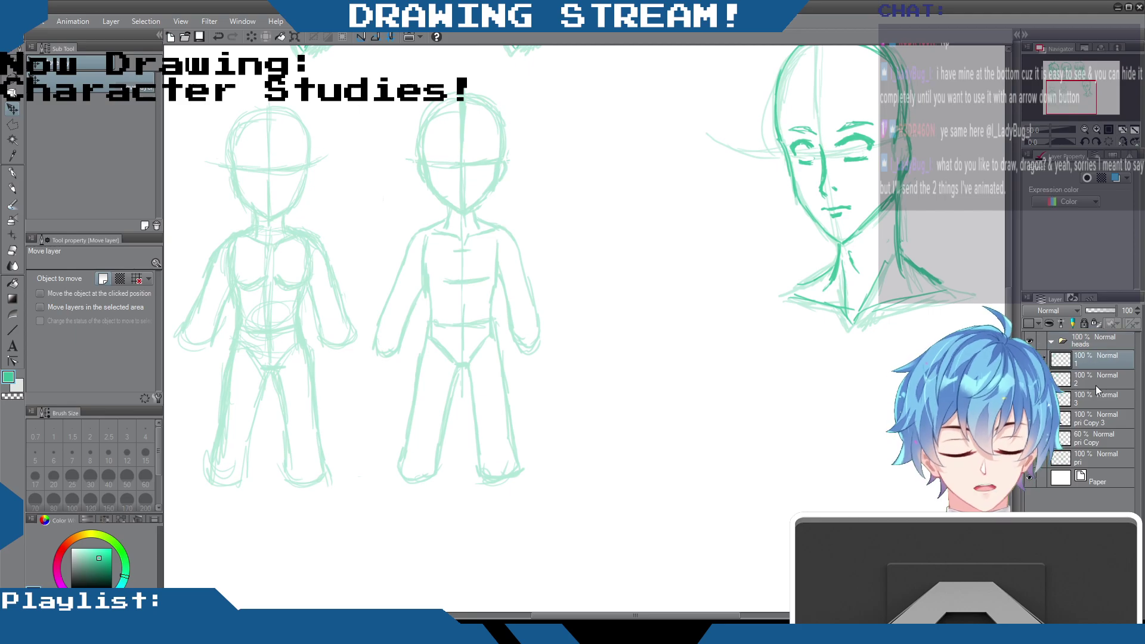
left_click(1101, 395, "shift")
left_click_drag(1103, 383, 1083, 338)
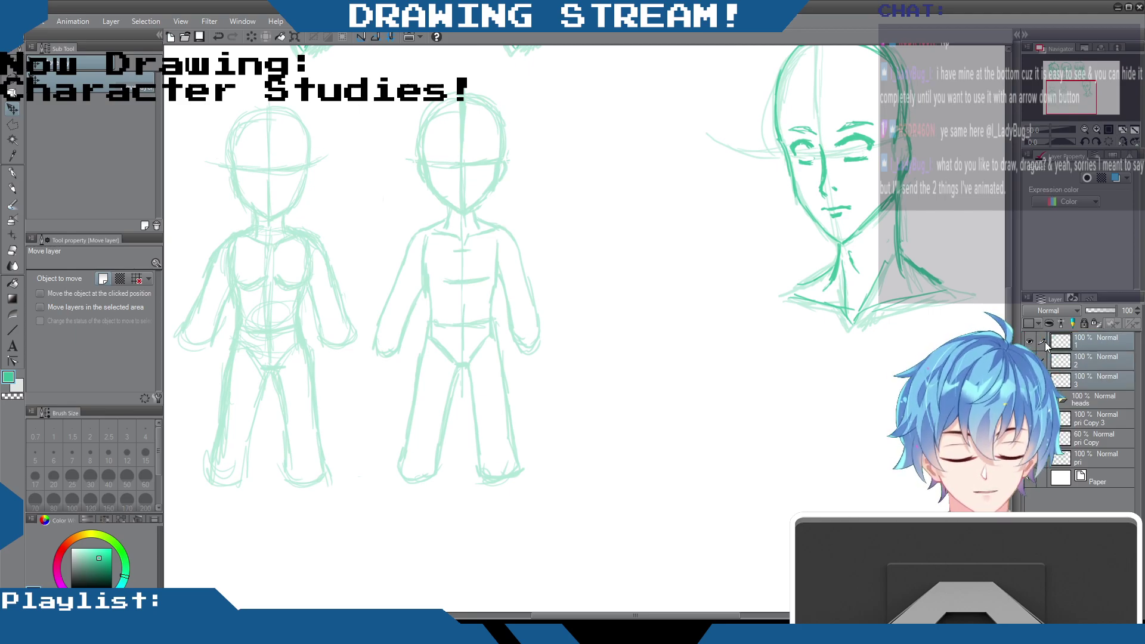
left_click_drag(1077, 398, 1088, 395)
left_click(1052, 340)
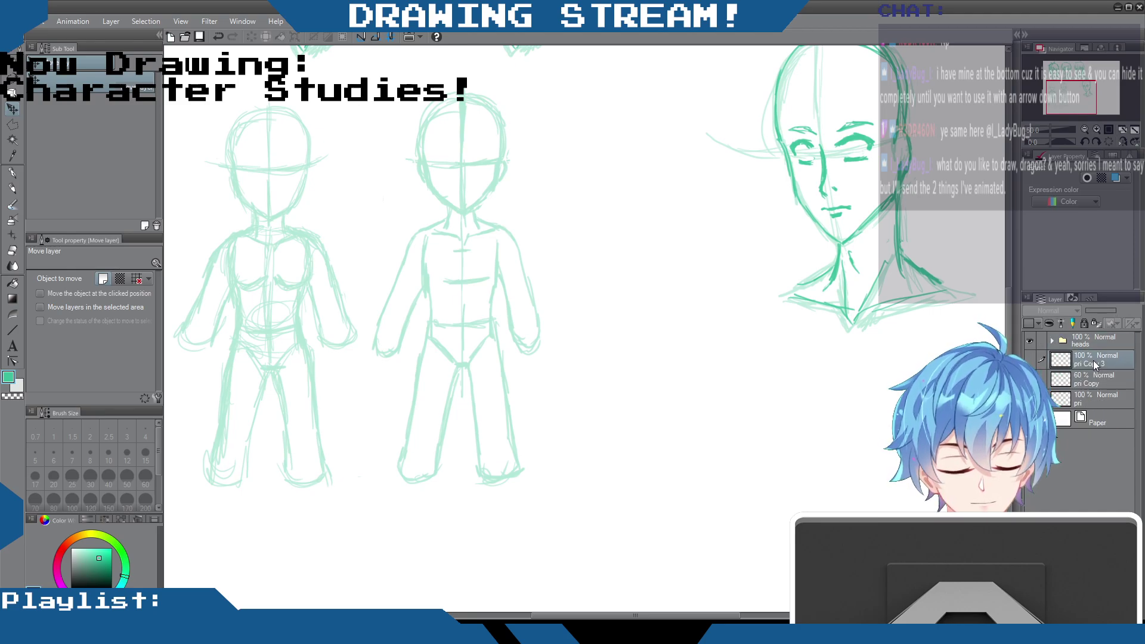
key("ctrl+shift+n")
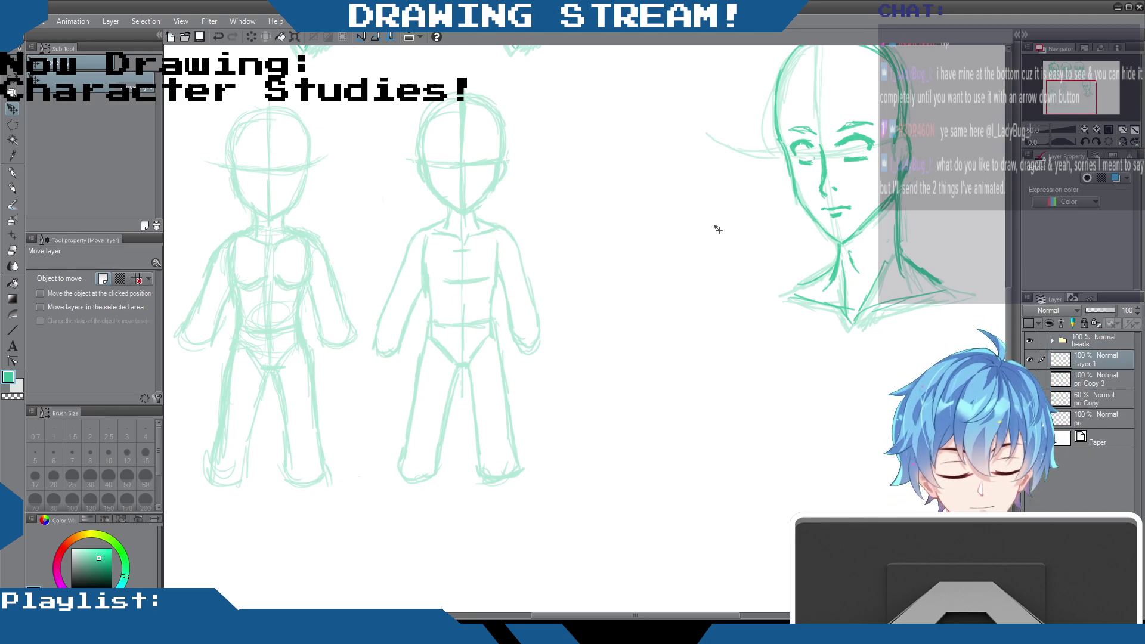
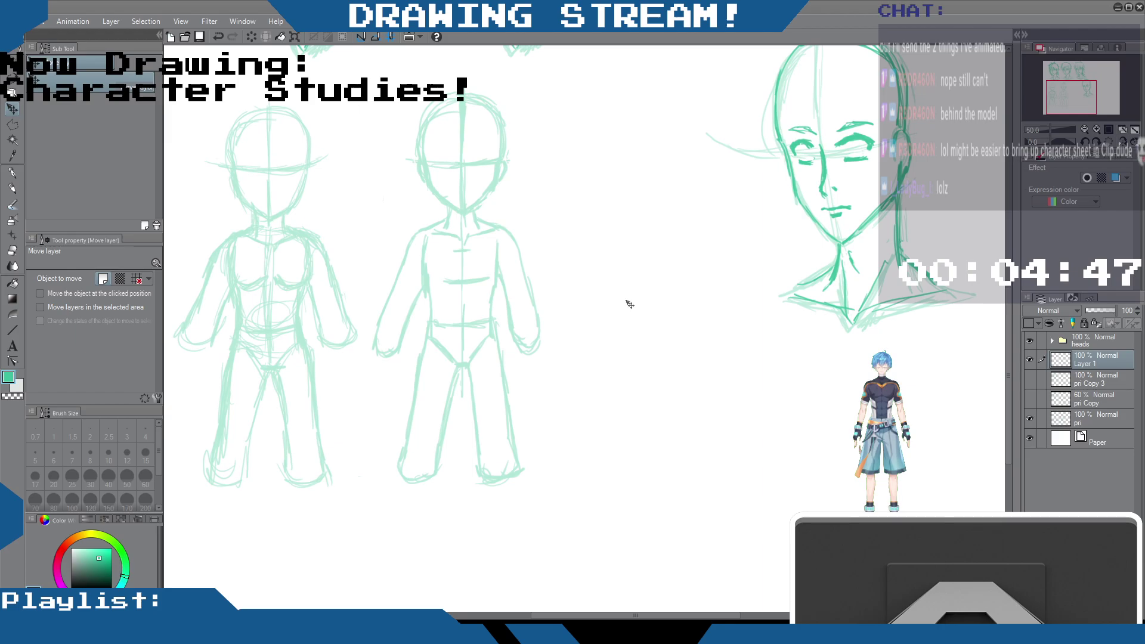
Step: Switch to the Avatar Final.jpg reference image and examine the character's overall figure and upper-body outfit
scroll(585, 166, "up", 2)
scroll(582, 169, "down", 3)
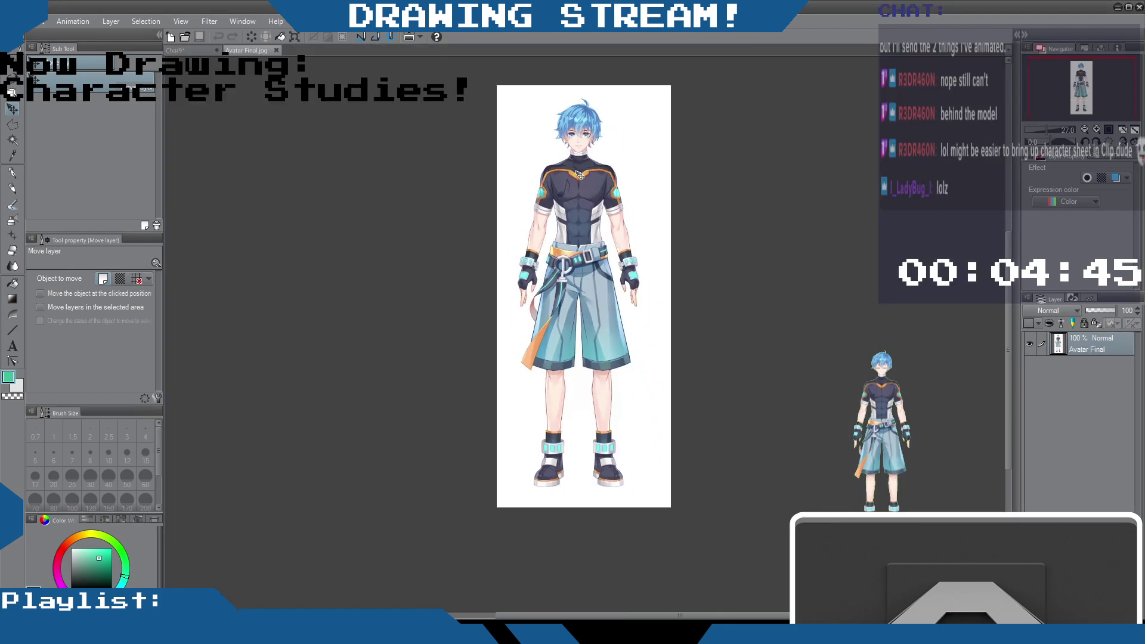
scroll(579, 175, "up", 1)
scroll(568, 195, "down", 1)
scroll(568, 196, "up", 1)
scroll(565, 191, "up", 1)
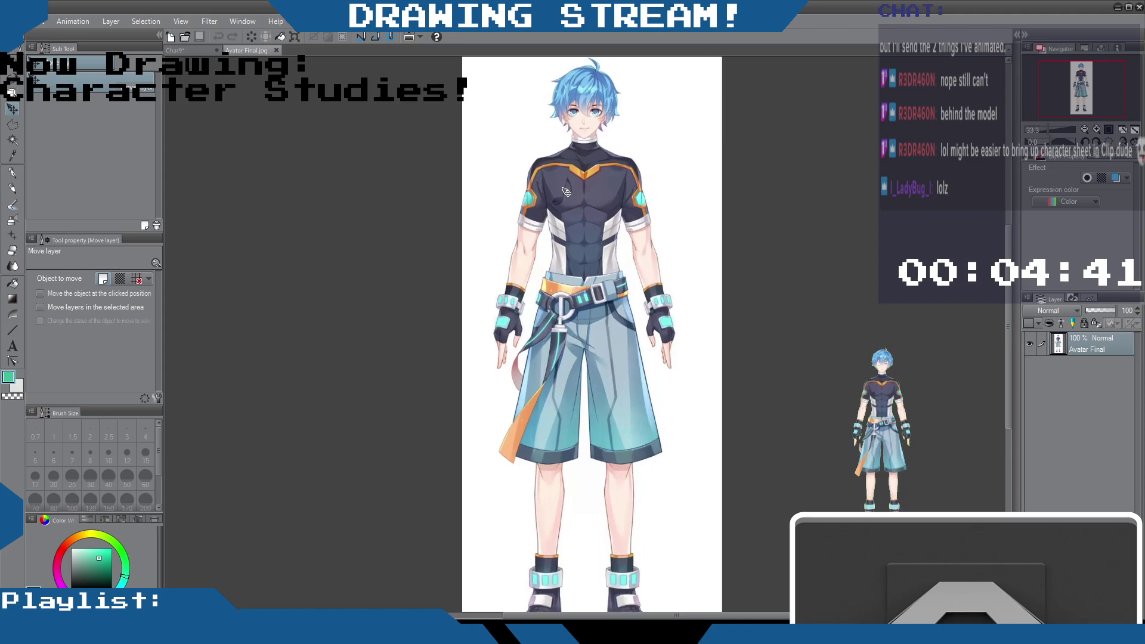
scroll(563, 184, "up", 1)
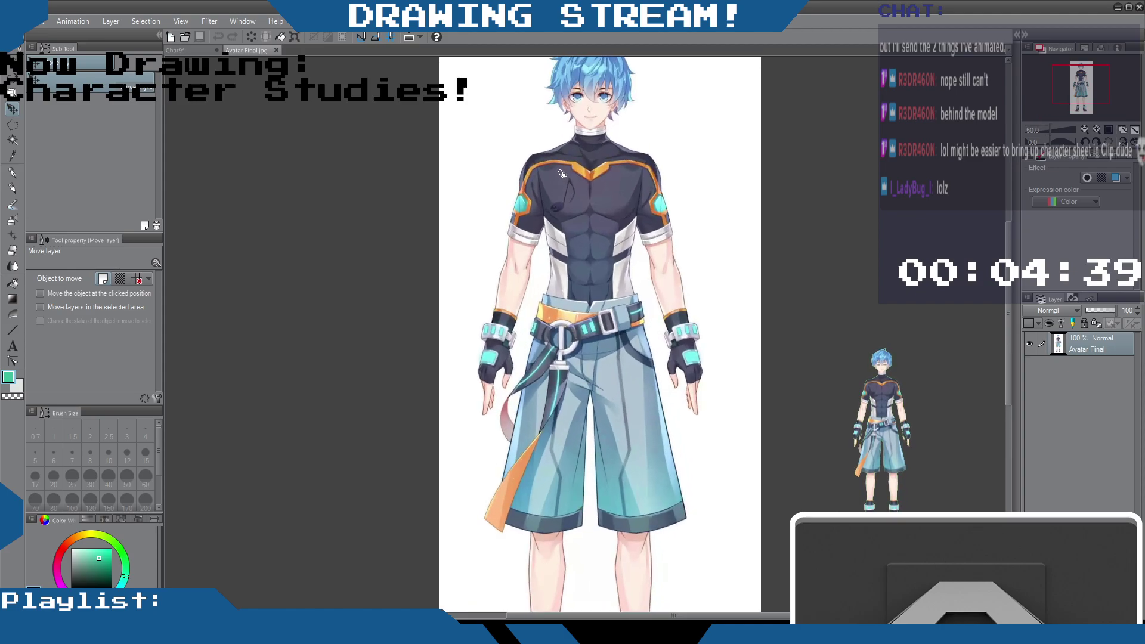
scroll(561, 173, "down", 1)
scroll(562, 173, "up", 1)
scroll(562, 172, "up", 1)
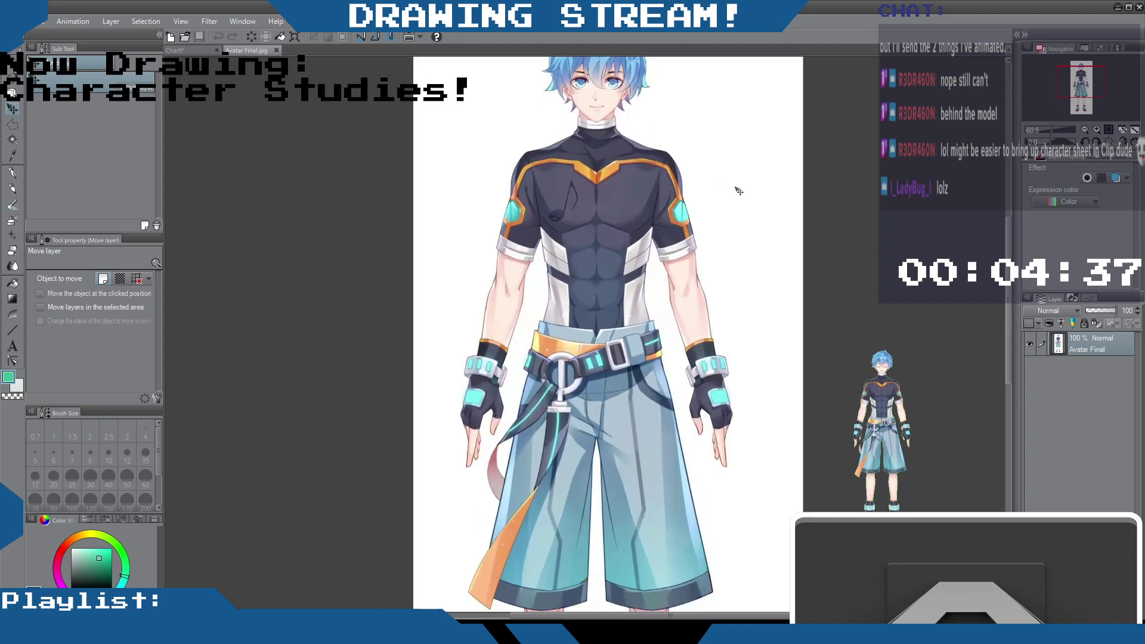
Step: Examine the avatar reference's shorts and boots, its face and hair, and its torso, belt and gloves
left_click_drag(1006, 234, 1014, 324)
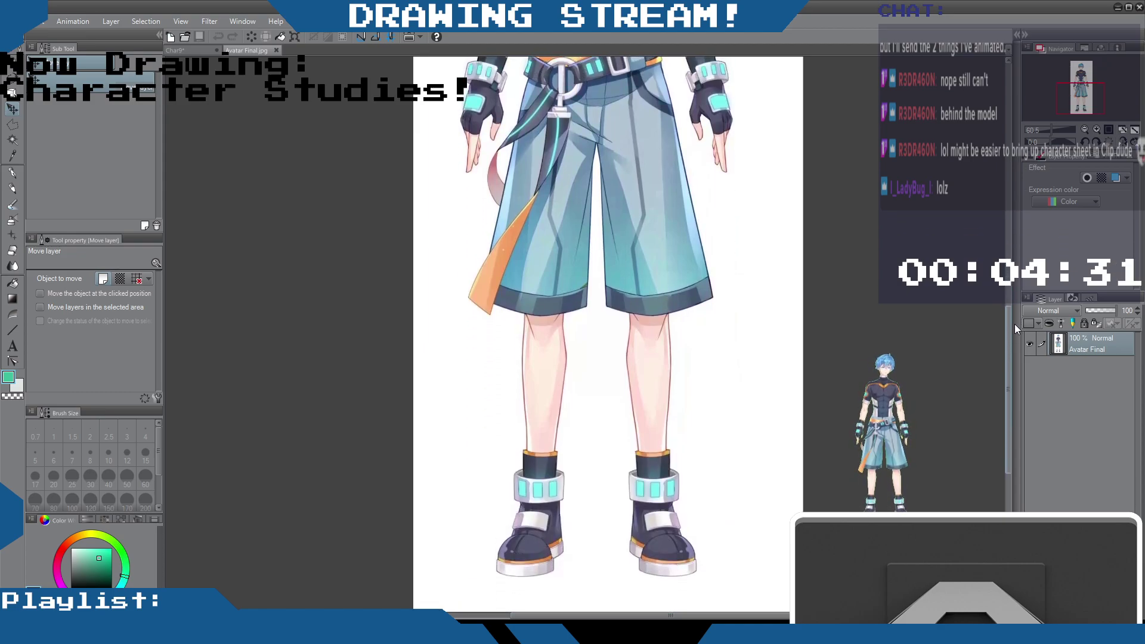
left_click_drag(1014, 324, 978, 285)
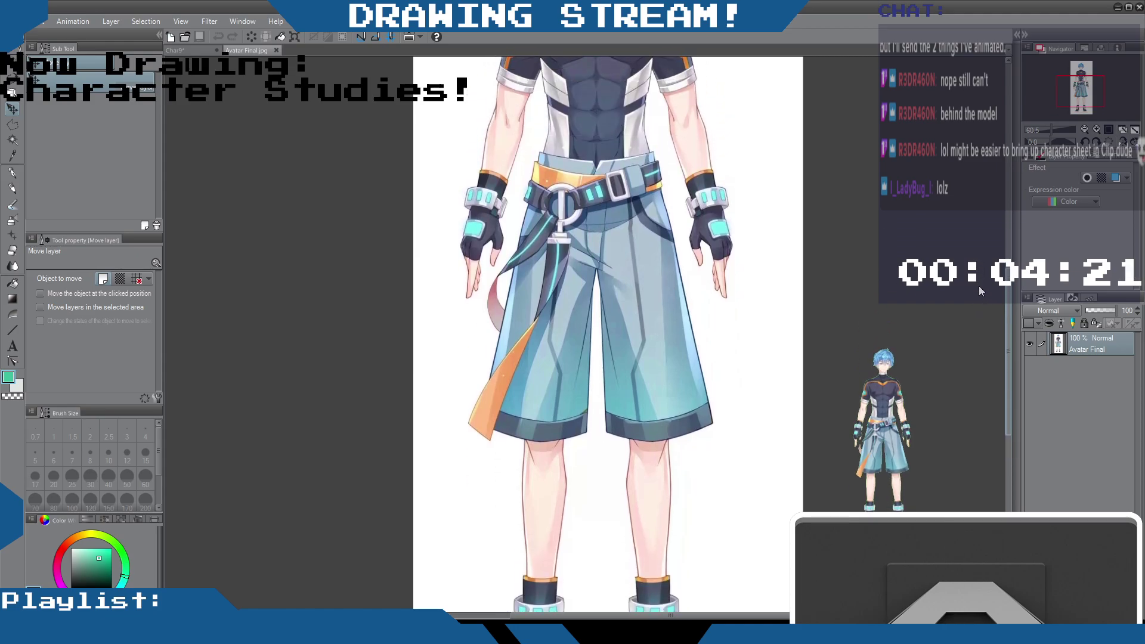
left_click_drag(978, 285, 865, 192)
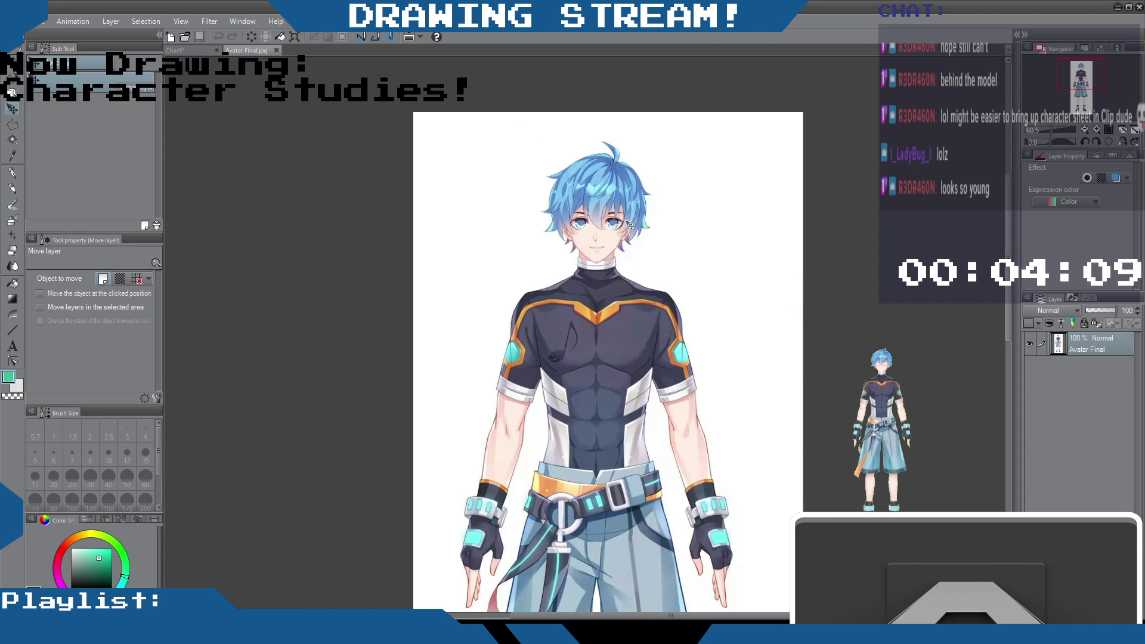
scroll(668, 245, "up", 2)
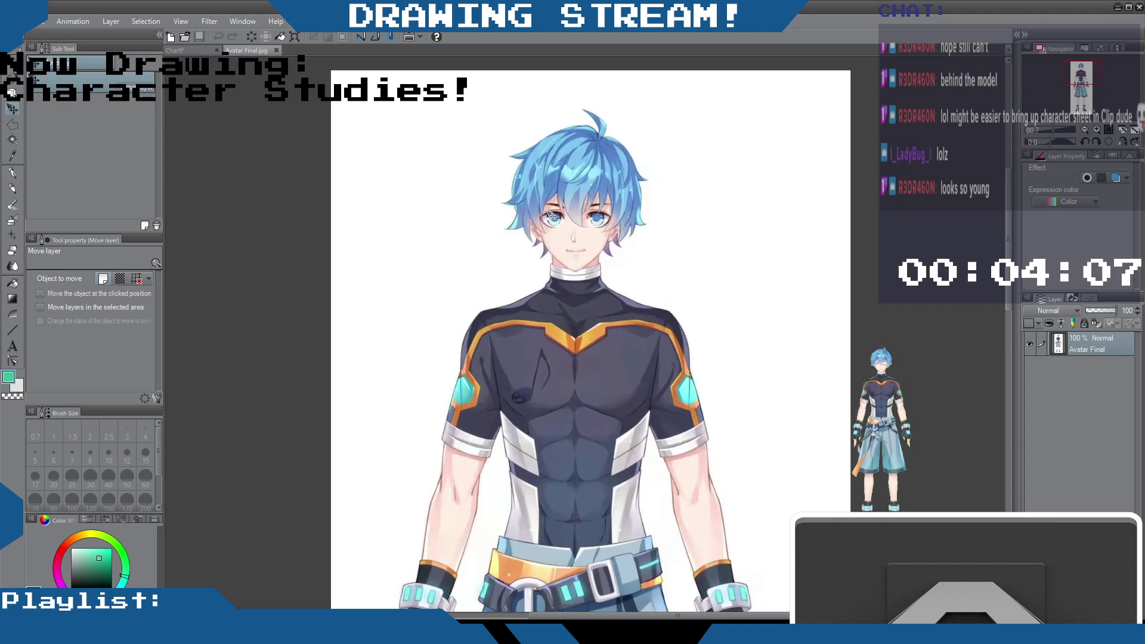
scroll(749, 259, "up", 1)
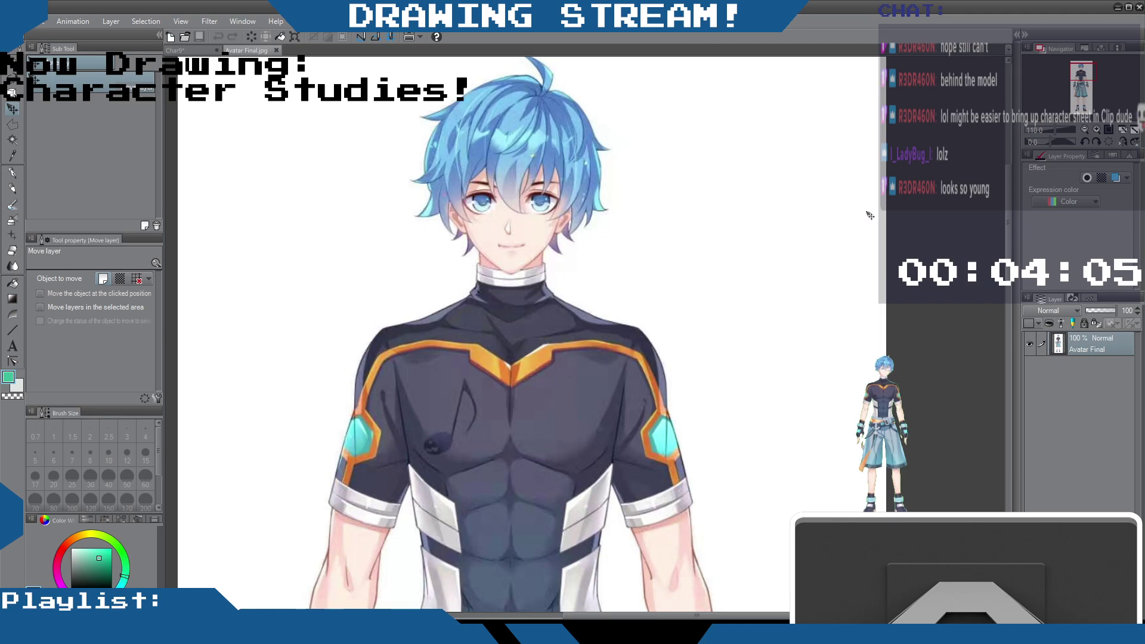
left_click_drag(1008, 179, 1017, 239)
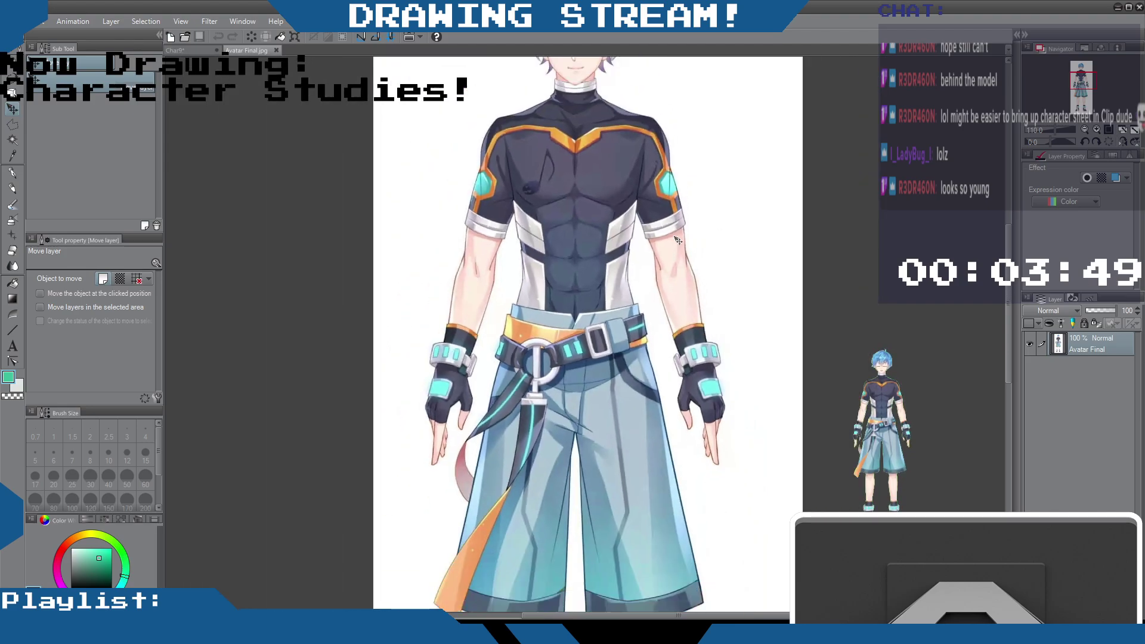
scroll(679, 229, "down", 2)
scroll(779, 235, "up", 2)
left_click_drag(1005, 242, 1004, 277)
scroll(521, 279, "down", 1)
scroll(519, 278, "down", 1)
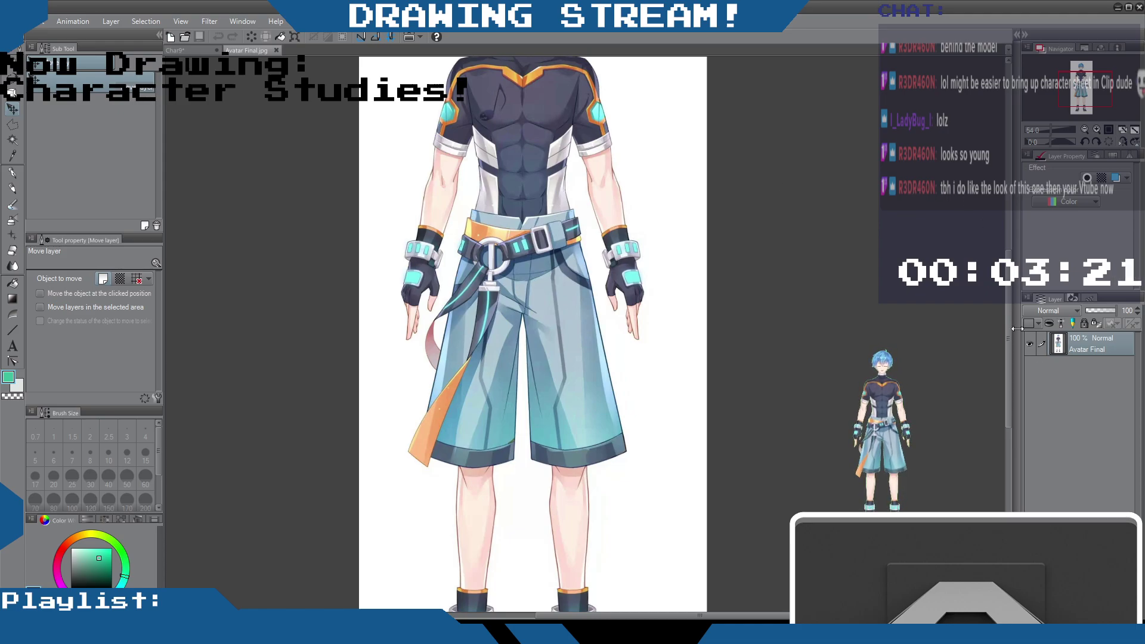
Step: Compare the avatar's full-body proportions with close views of the shirt, belt, gloves and shorts
mouse_move(1007, 307)
left_mouse_down()
mouse_move(1006, 245)
mouse_move(1003, 314)
mouse_move(990, 231)
mouse_move(989, 307)
left_mouse_up()
scroll(508, 277, "down", 4)
scroll(549, 322, "down", 1)
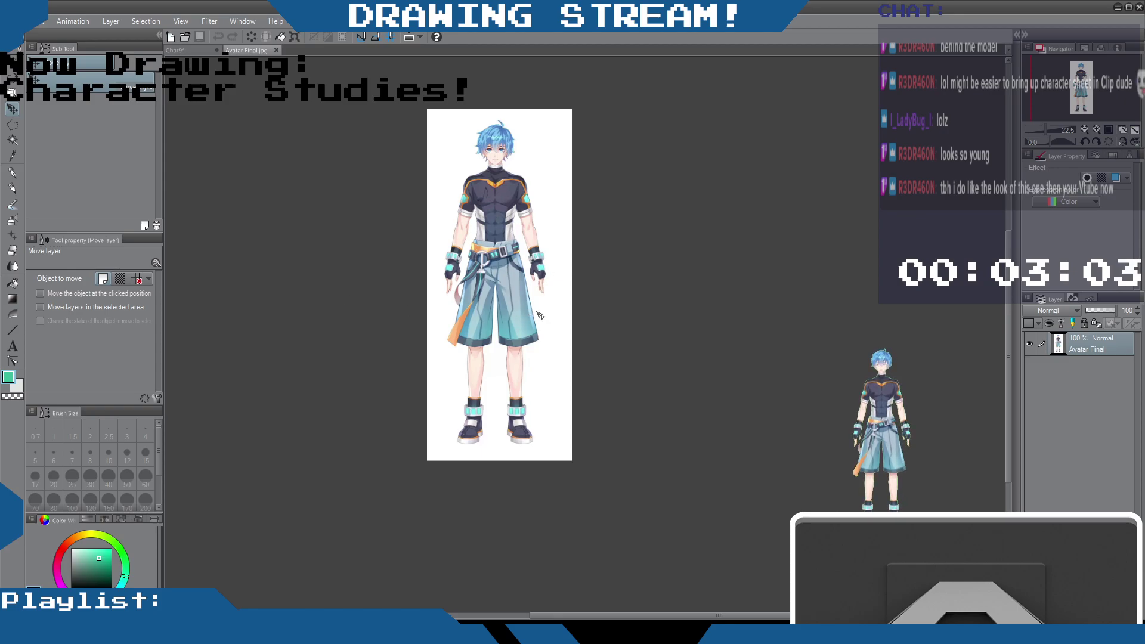
scroll(530, 258, "up", 3)
scroll(464, 230, "up", 1)
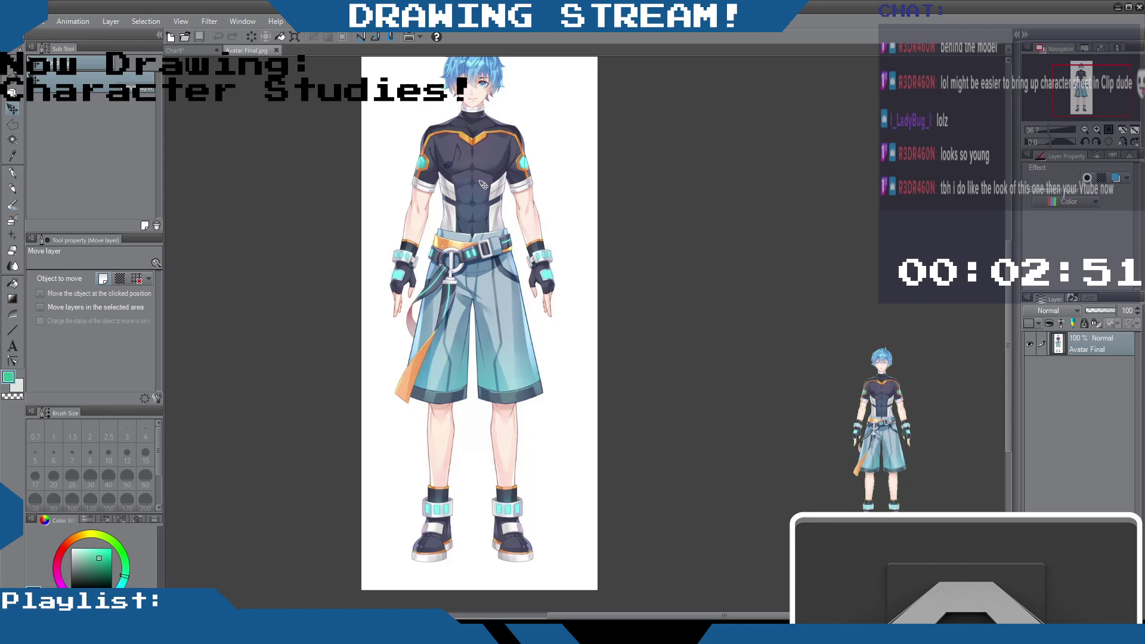
scroll(480, 184, "up", 1)
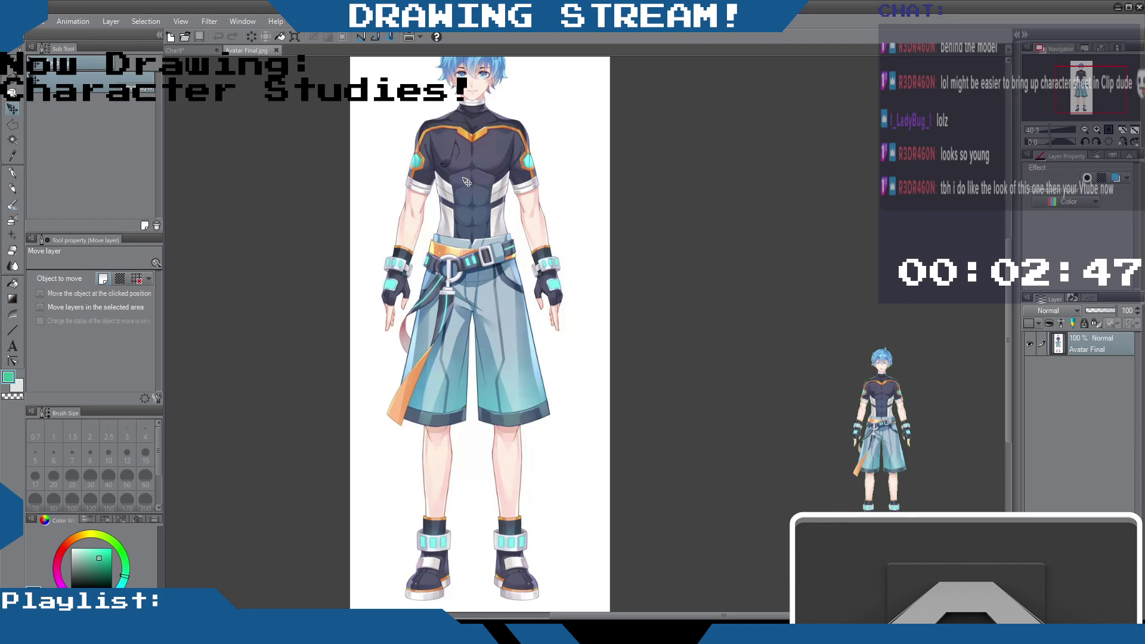
scroll(484, 217, "up", 3)
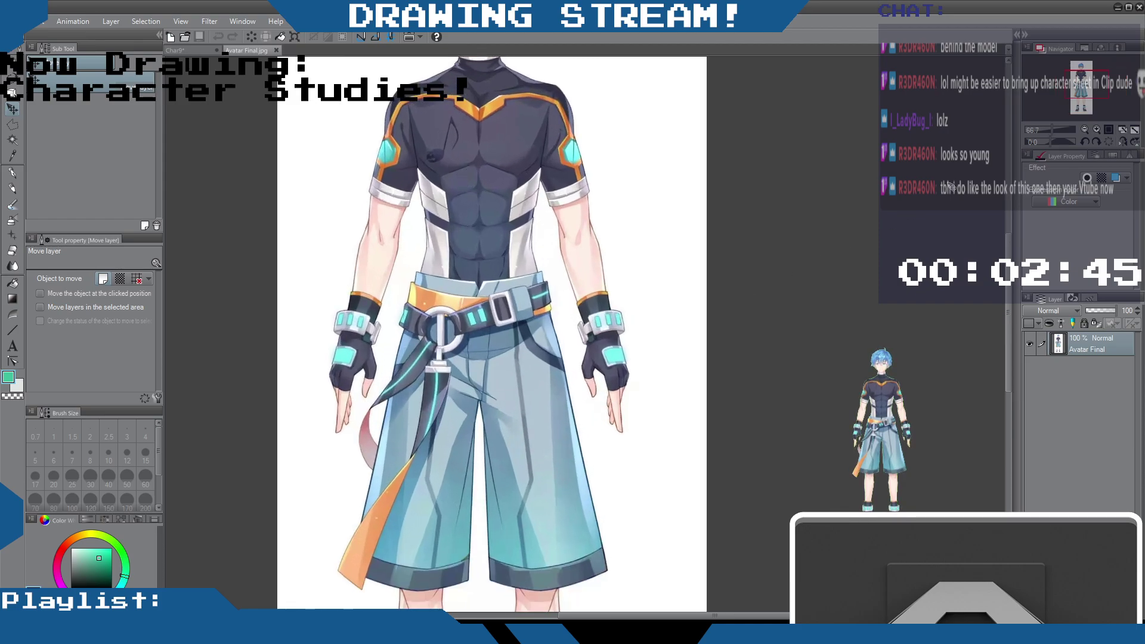
scroll(1007, 313, "down", 4)
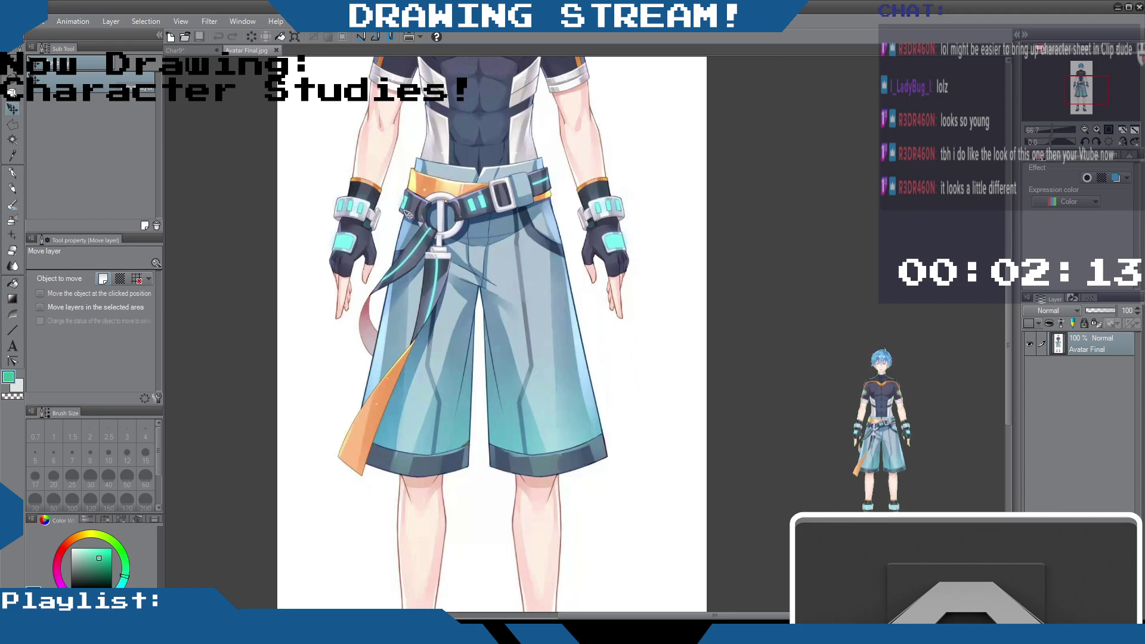
scroll(499, 216, "down", 4)
scroll(489, 198, "up", 1)
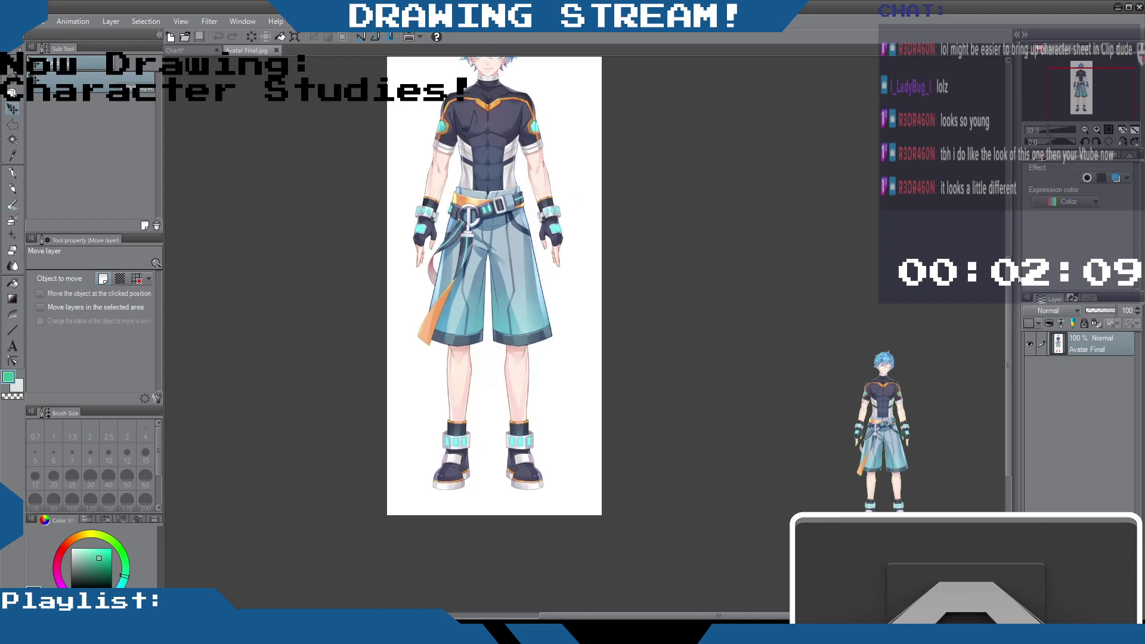
left_click_drag(995, 289, 1007, 399)
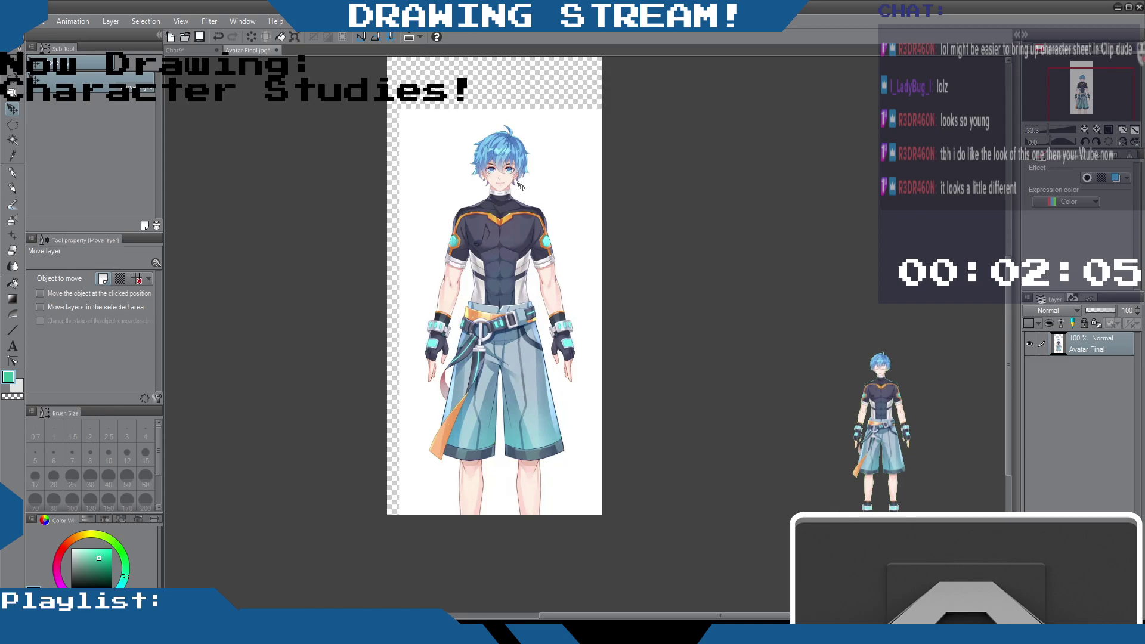
key("ctrl+z")
key("ctrl+z")
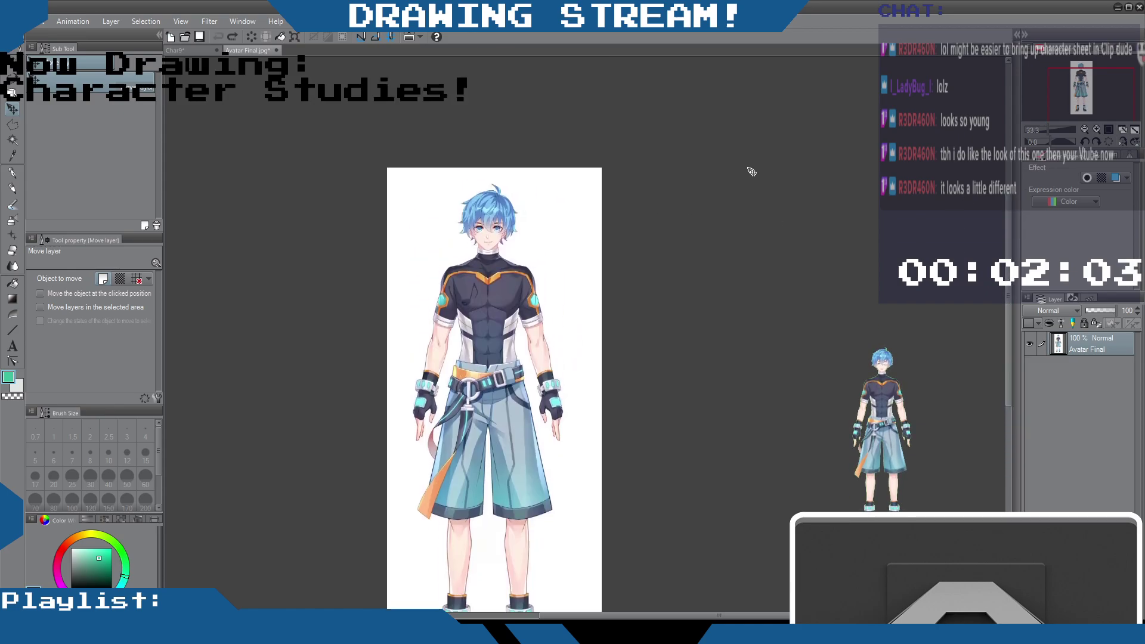
Step: Inspect the avatar's hair, face, collar and chest design up close
scroll(498, 194, "up", 5)
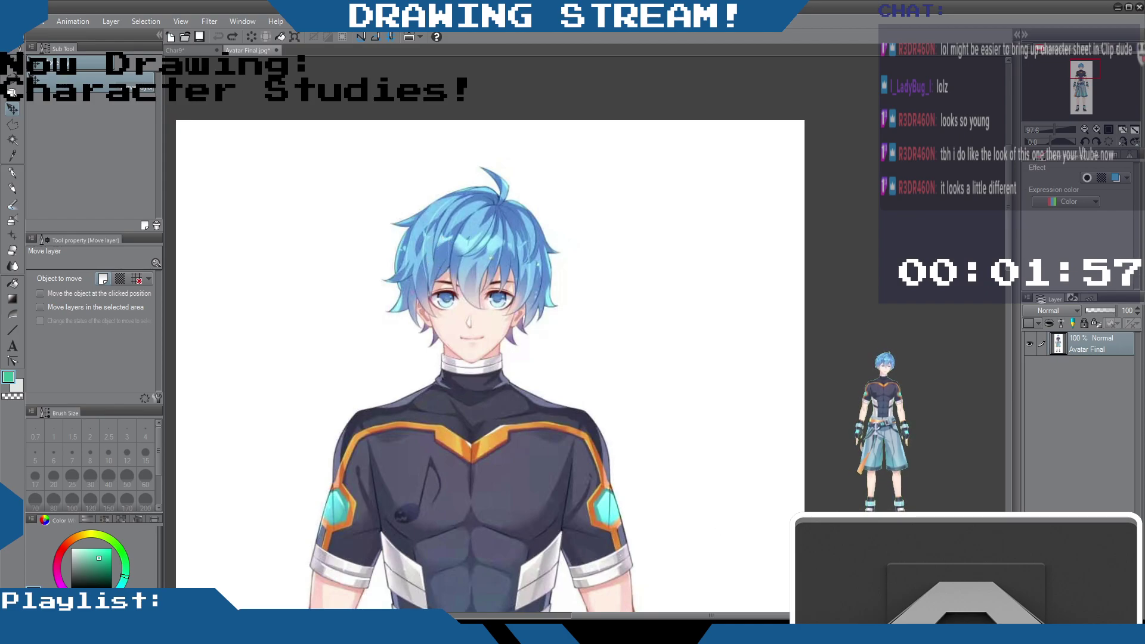
scroll(497, 296, "up", 2)
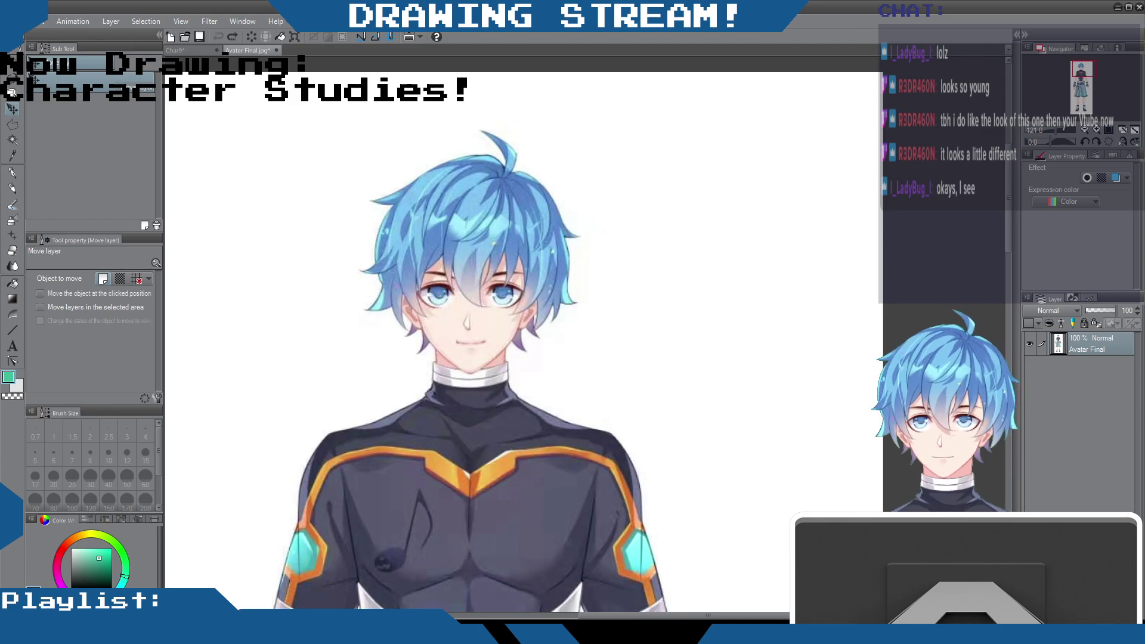
key("ctrl+minus")
key("ctrl+minus")
key("ctrl+minus")
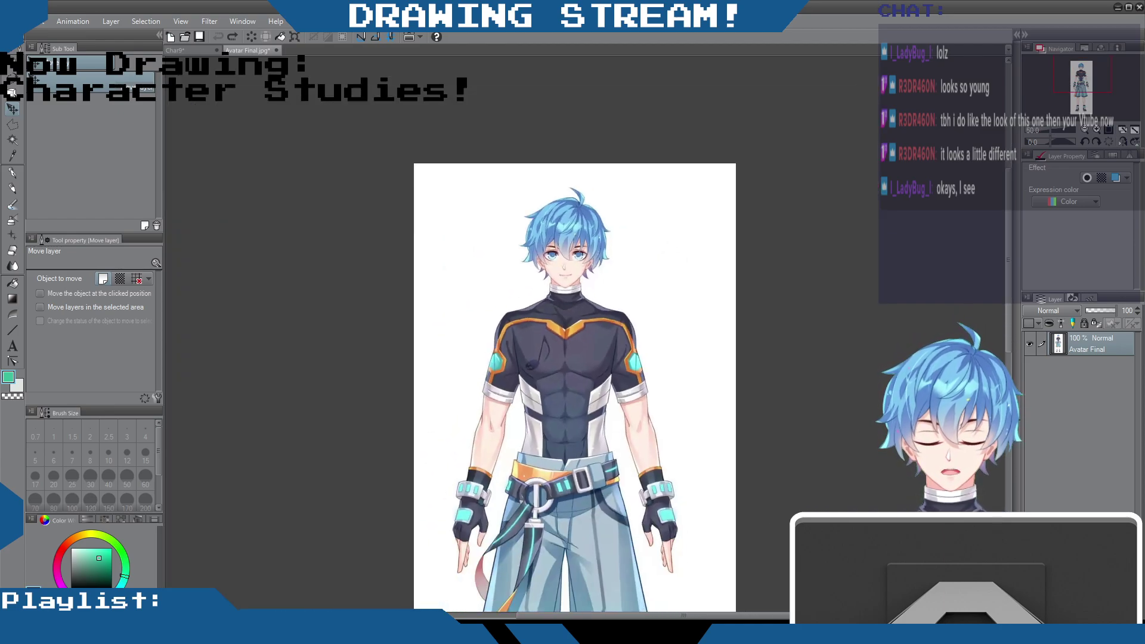
Step: Examine the avatar's lower body, including the shorts, legs, ankle bands and boots, in relation to the whole figure
left_click_drag(1006, 197, 981, 340)
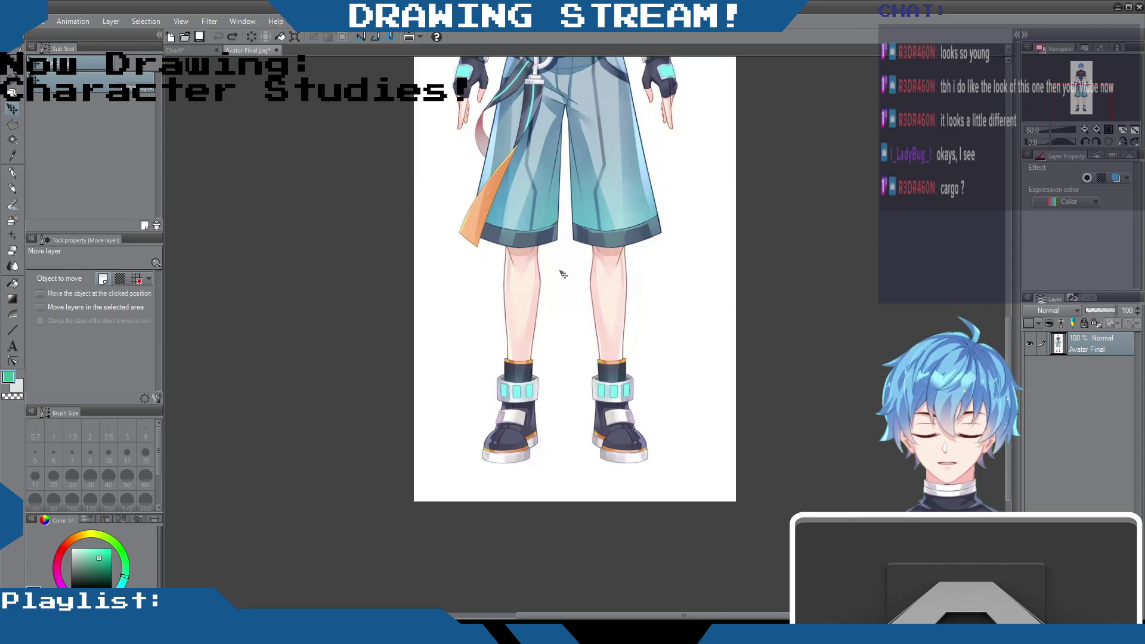
scroll(589, 432, "up", 1)
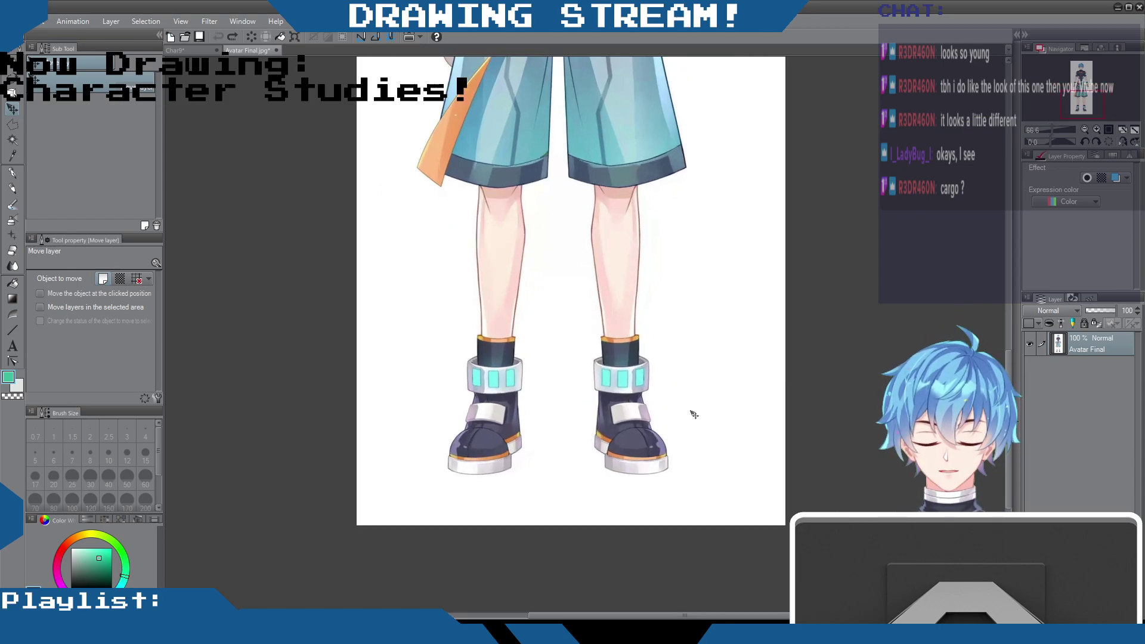
scroll(527, 374, "down", 3)
scroll(500, 239, "up", 1)
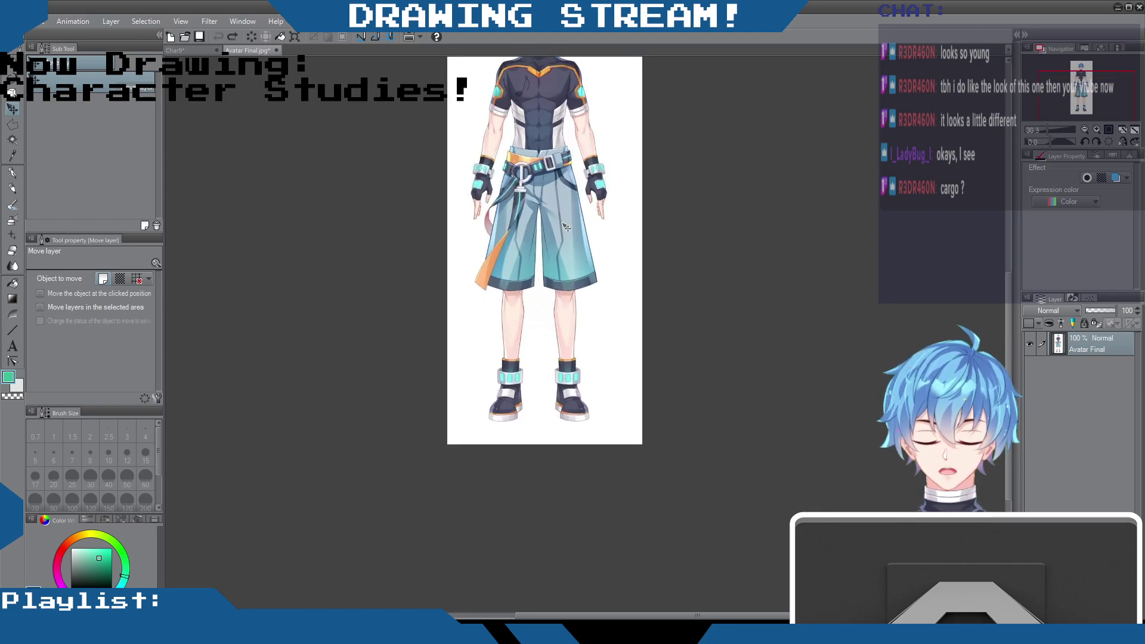
scroll(530, 381, "up", 3)
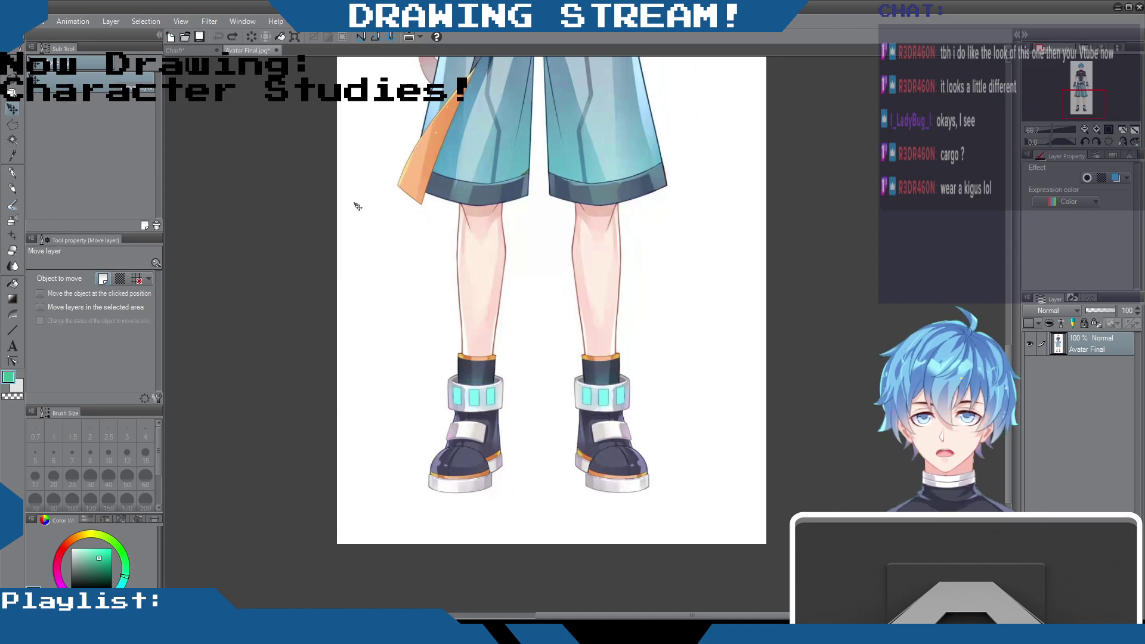
scroll(571, 195, "down", 1)
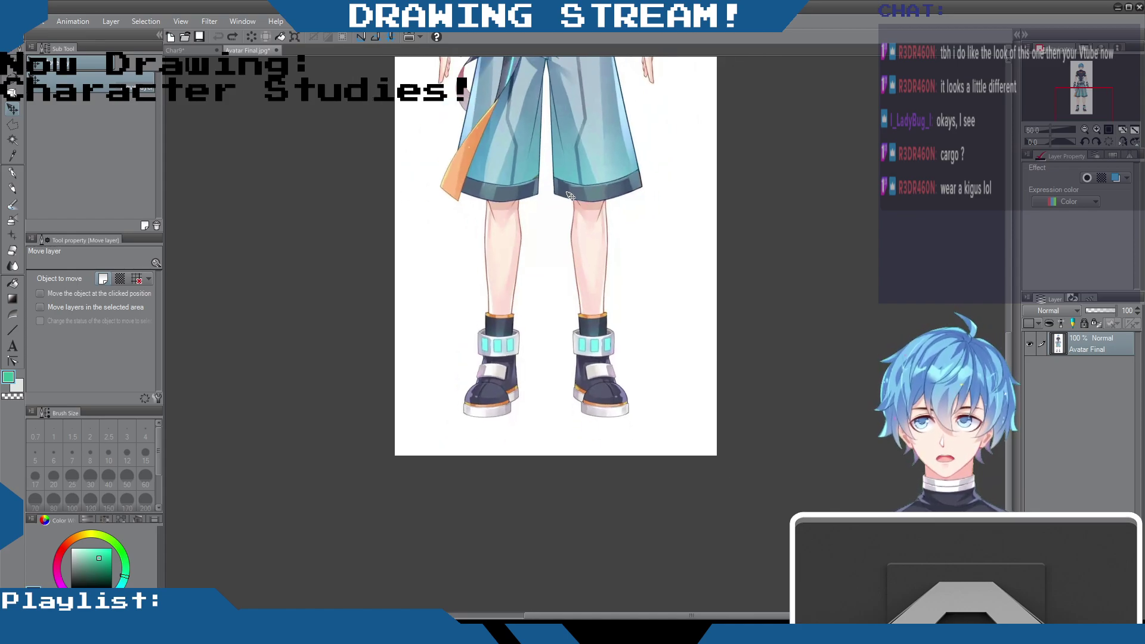
scroll(567, 195, "down", 1)
scroll(567, 195, "up", 2)
scroll(567, 194, "down", 1)
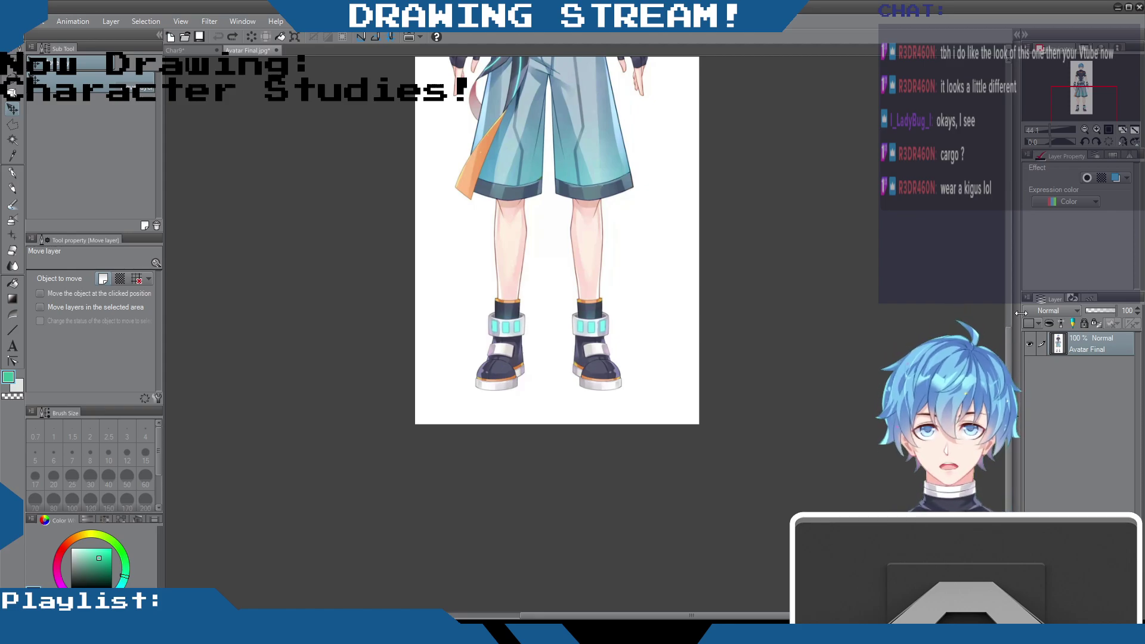
left_click_drag(1010, 364, 954, 294)
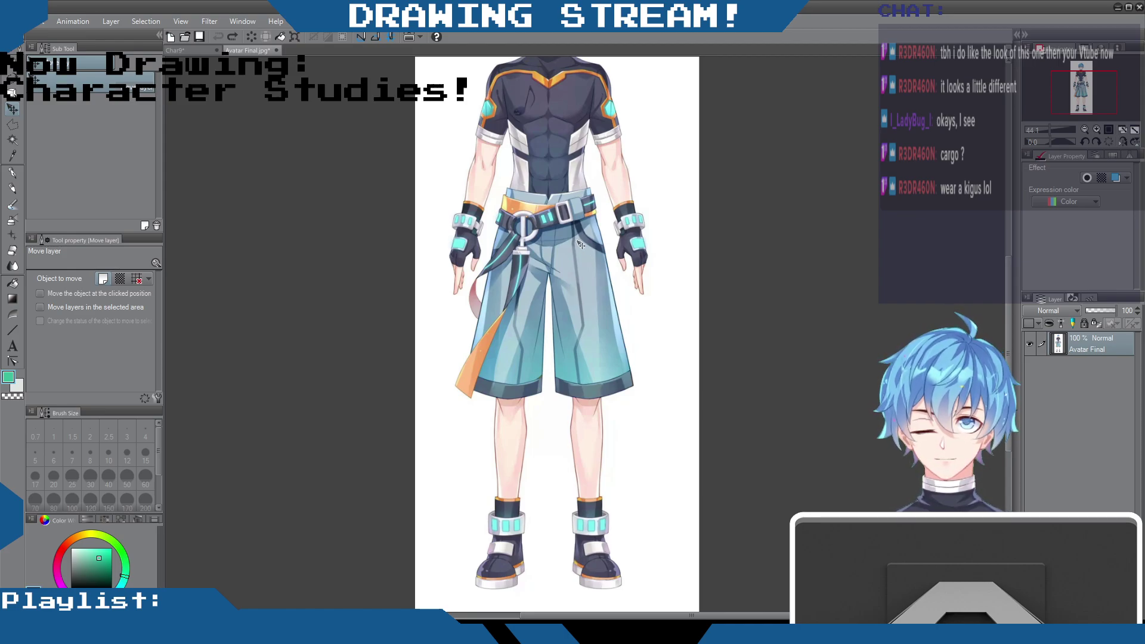
scroll(633, 244, "down", 1)
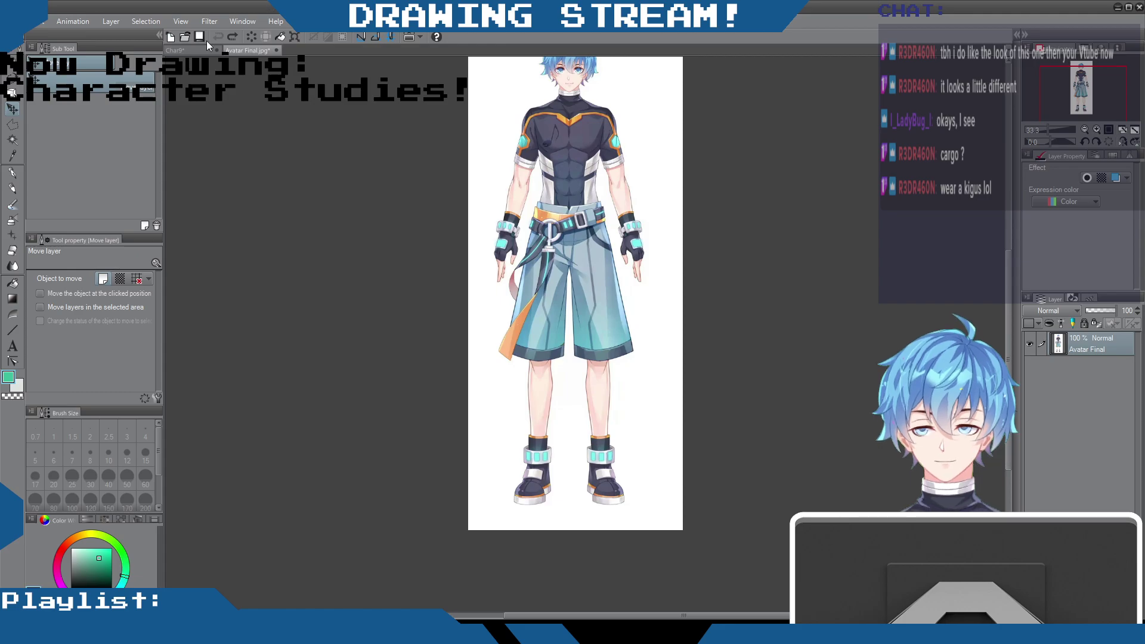
Step: Return to the character sketch document, look over the two body sketches up close and save the file
left_click(188, 48)
scroll(499, 225, "down", 1)
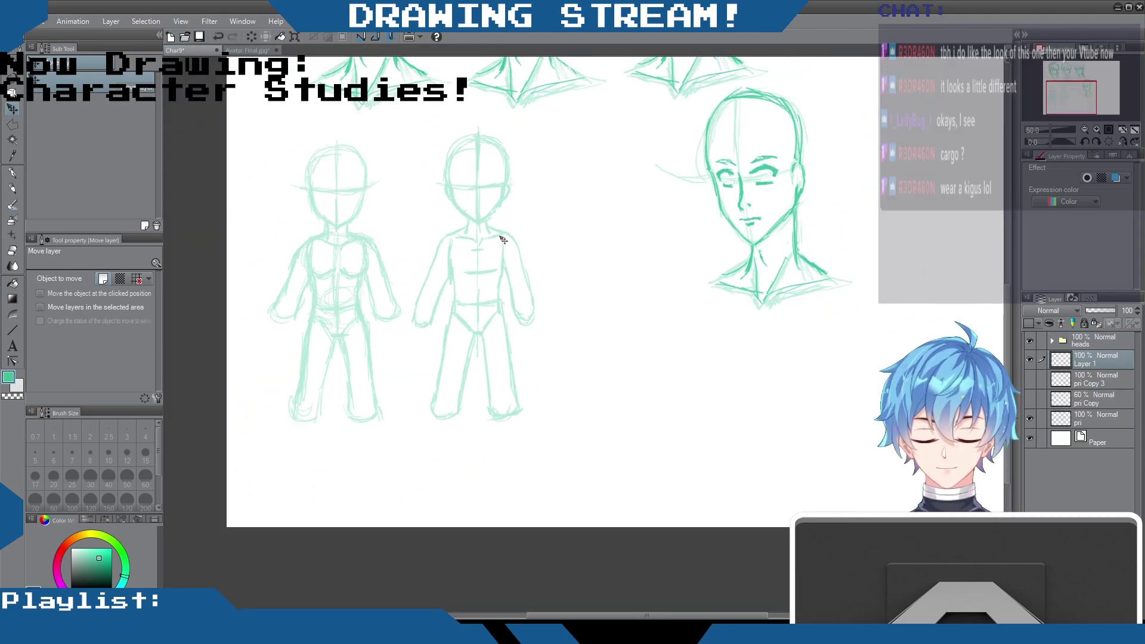
scroll(499, 226, "up", 1)
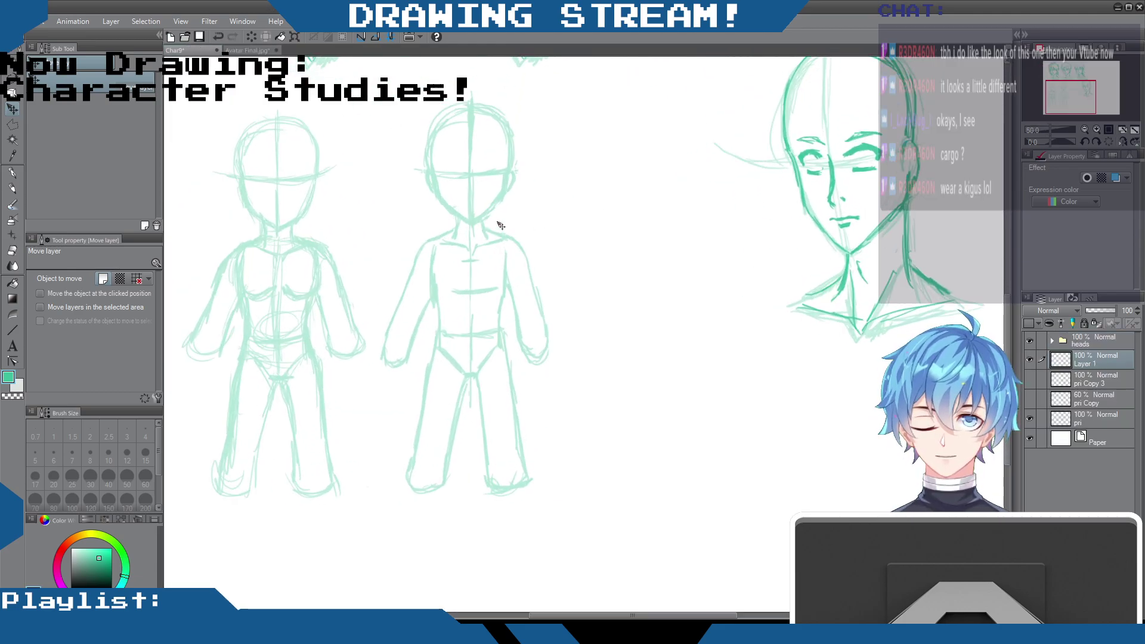
scroll(518, 226, "down", 1)
scroll(518, 227, "up", 1)
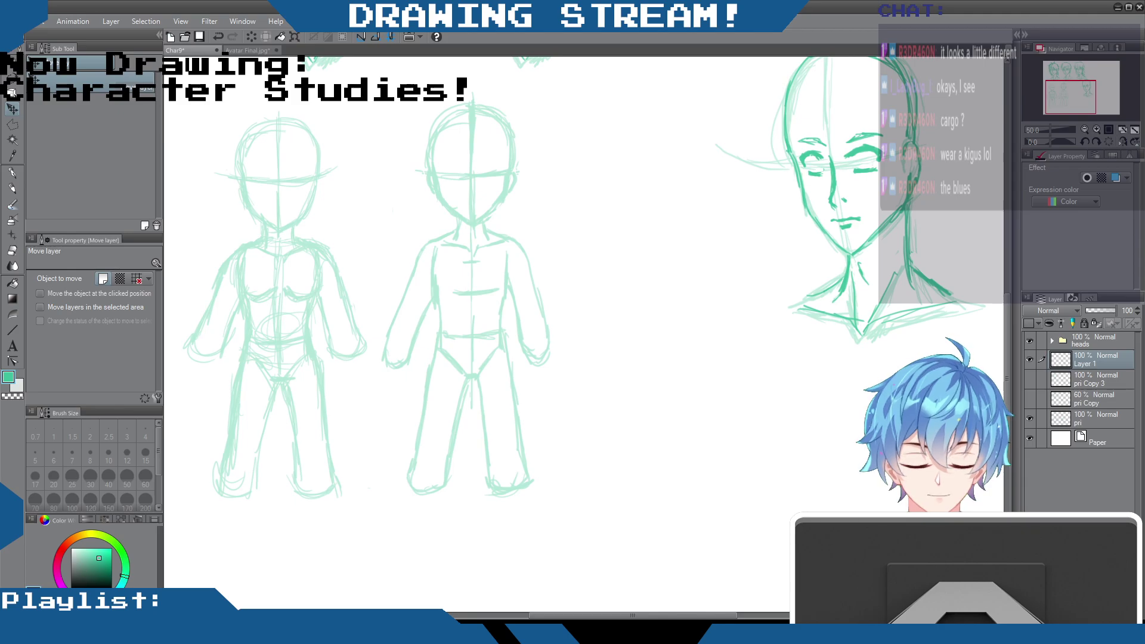
scroll(477, 265, "up", 1)
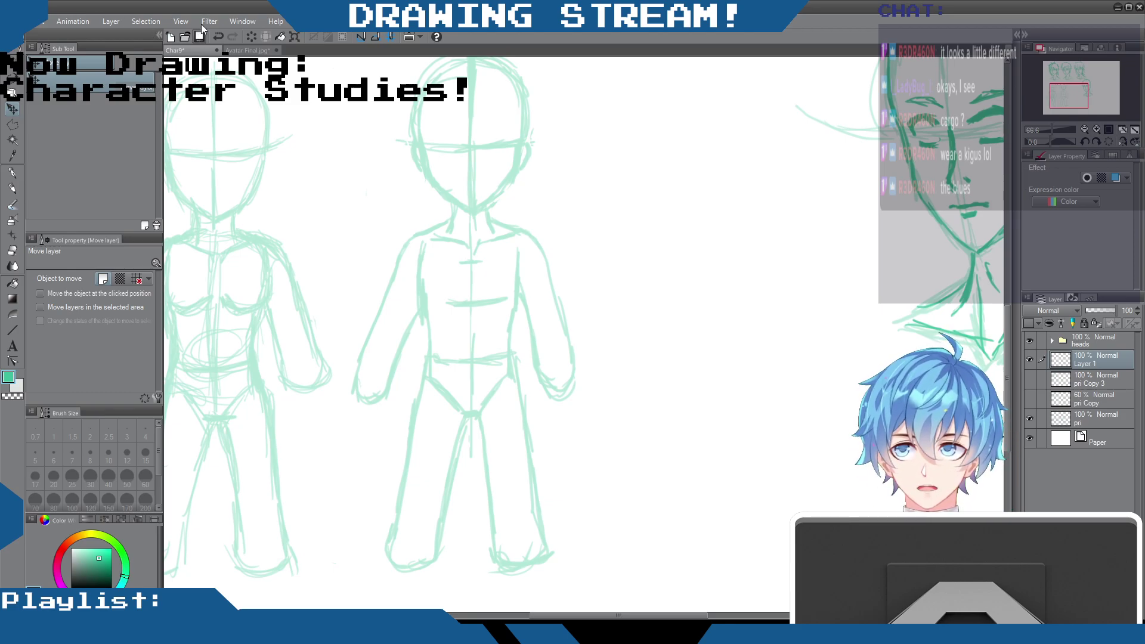
key("ctrl+s")
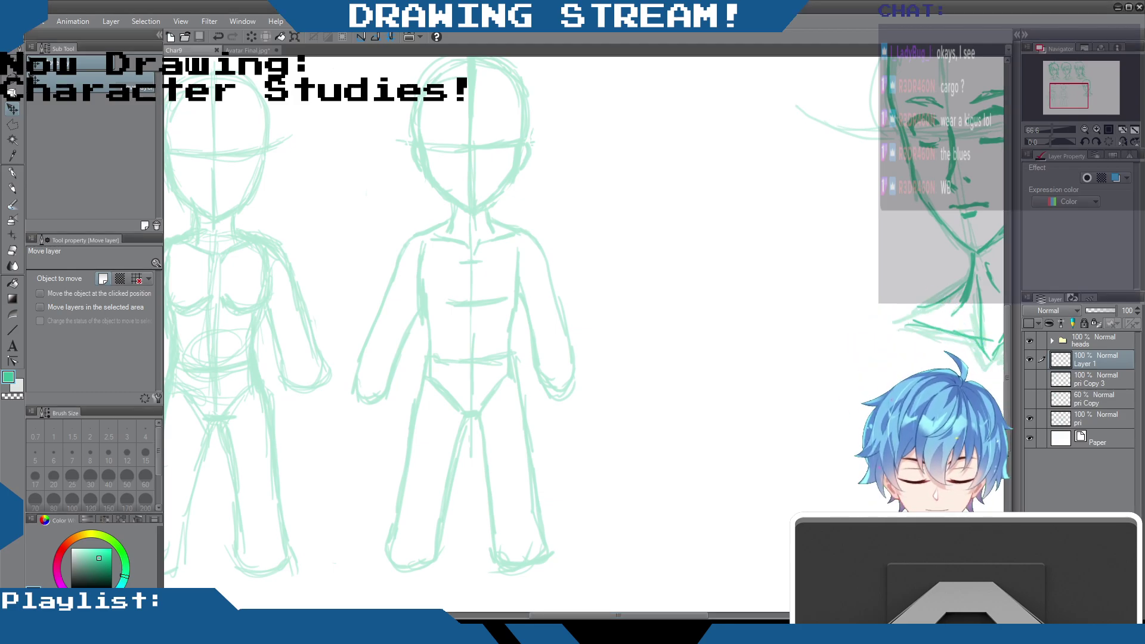
Step: Sketch a high coat collar around the second figure's neck on Layer 1 with the Mechanical pencil at size 12
scroll(471, 334, "up", 2)
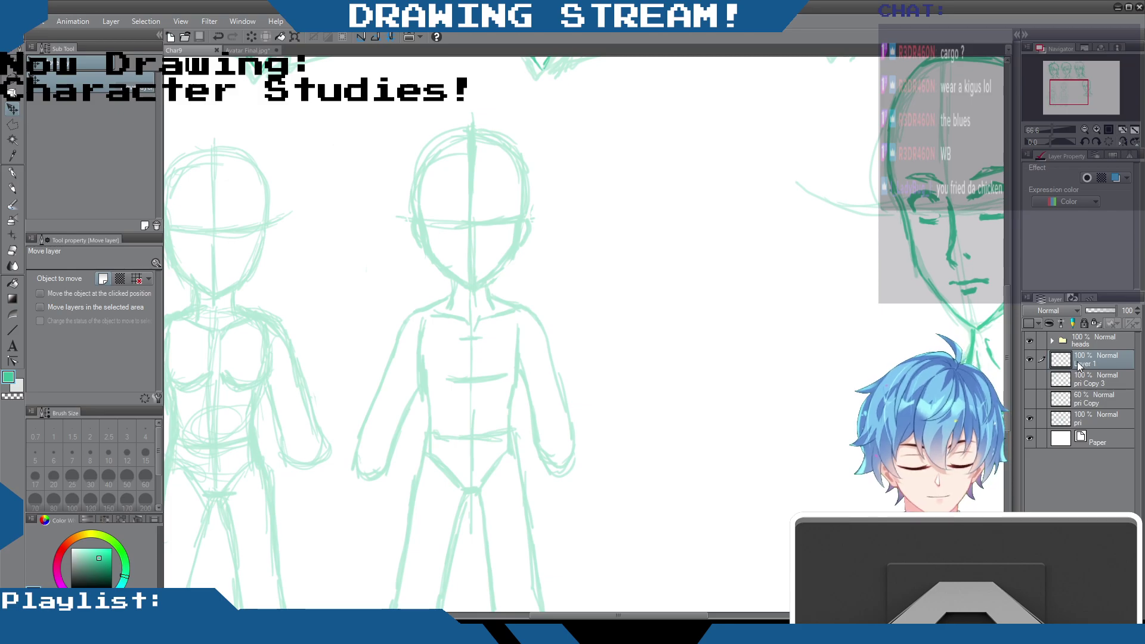
left_click(1029, 358)
left_click(1029, 359)
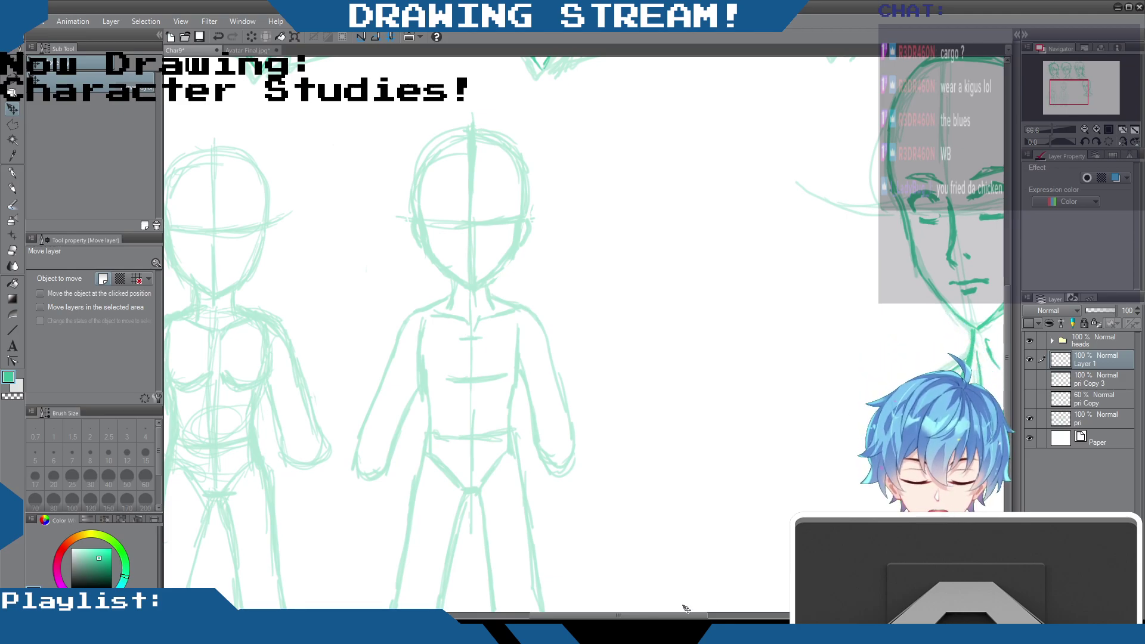
left_click_drag(689, 607, 635, 608)
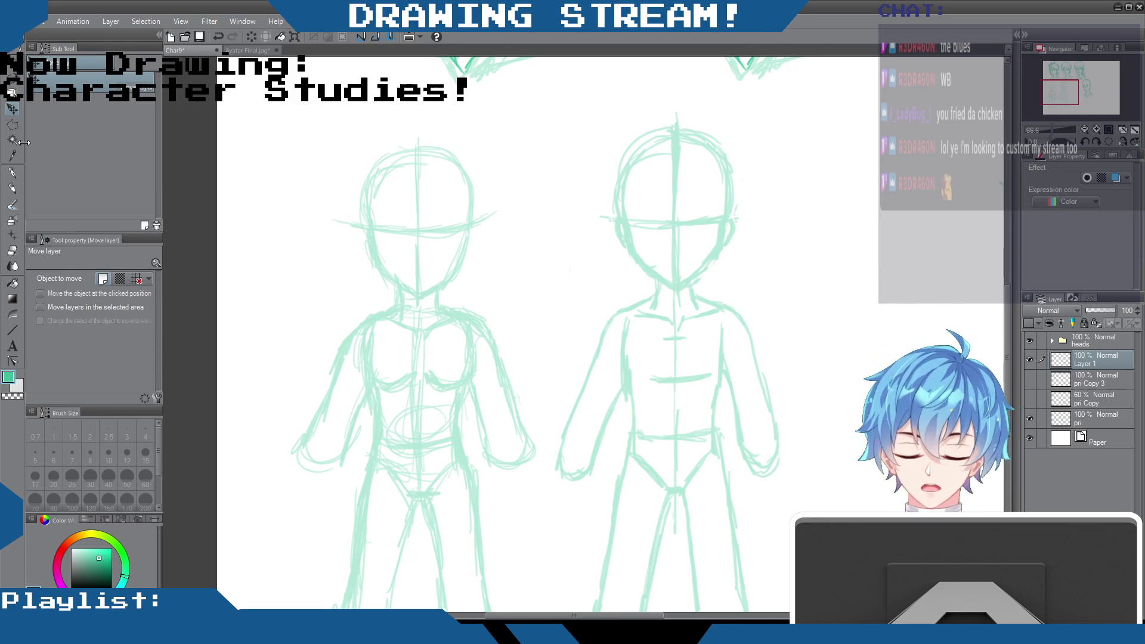
left_click(12, 189)
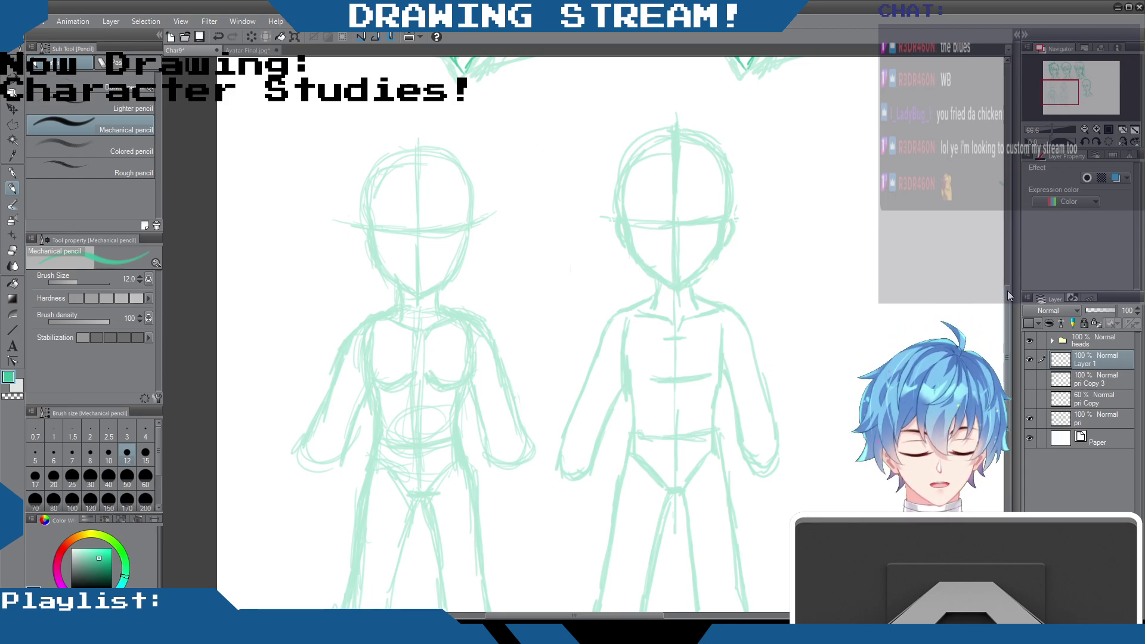
scroll(1007, 306, "up", 3)
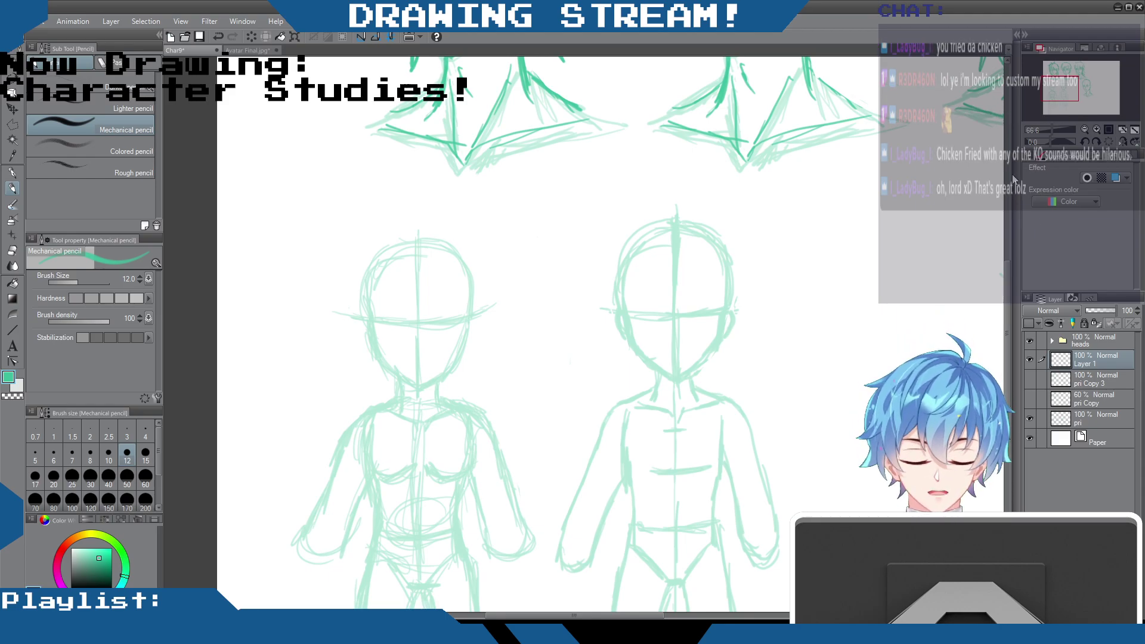
left_click_drag(1006, 282, 993, 305)
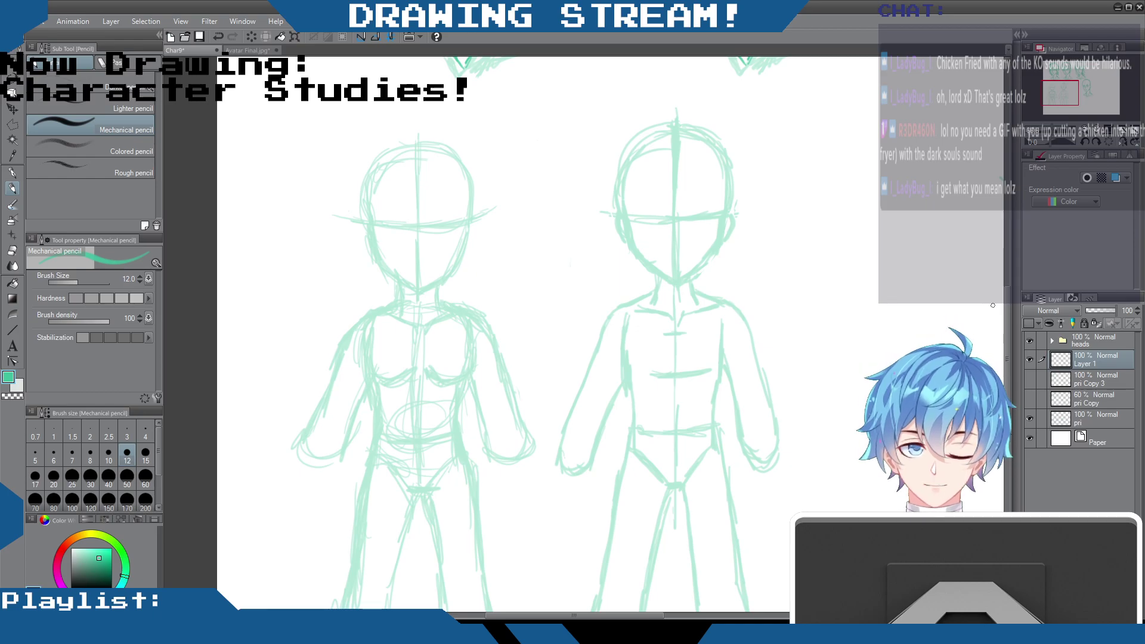
left_click_drag(636, 615, 682, 606)
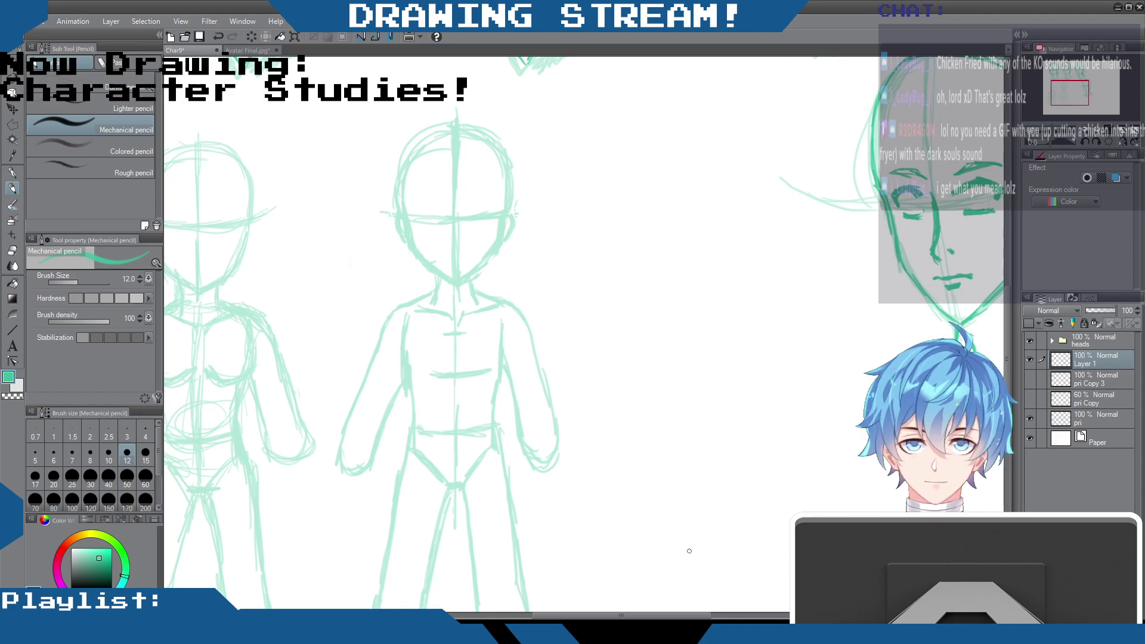
left_click_drag(703, 615, 683, 615)
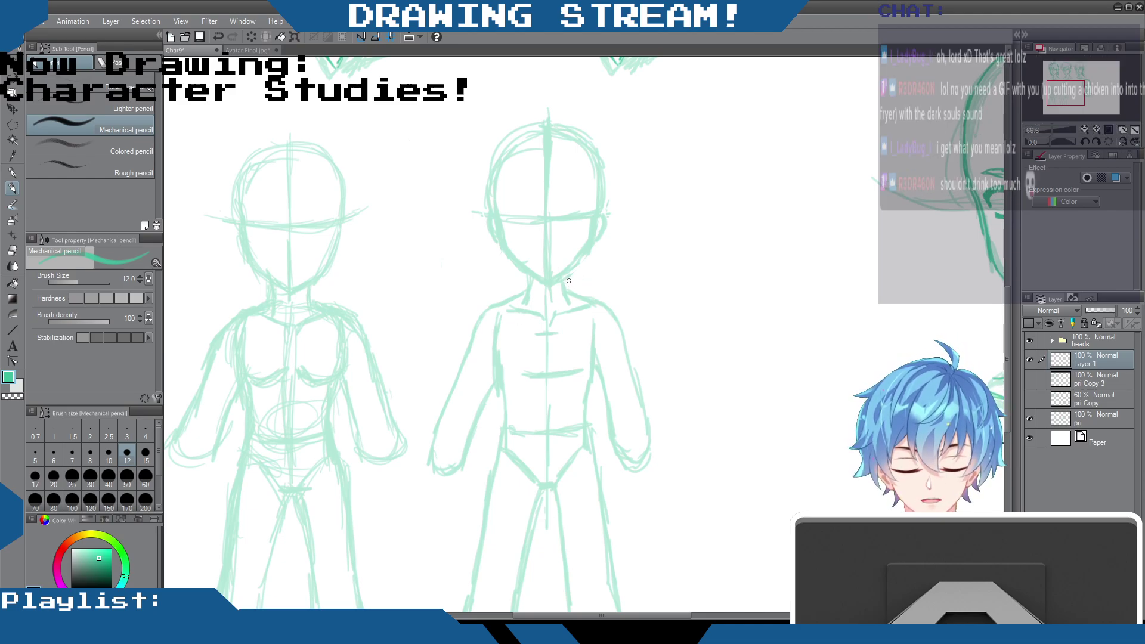
mouse_move(567, 268)
left_mouse_down()
mouse_move(572, 291)
mouse_move(571, 268)
mouse_move(553, 275)
mouse_move(528, 263)
mouse_move(517, 306)
left_mouse_up()
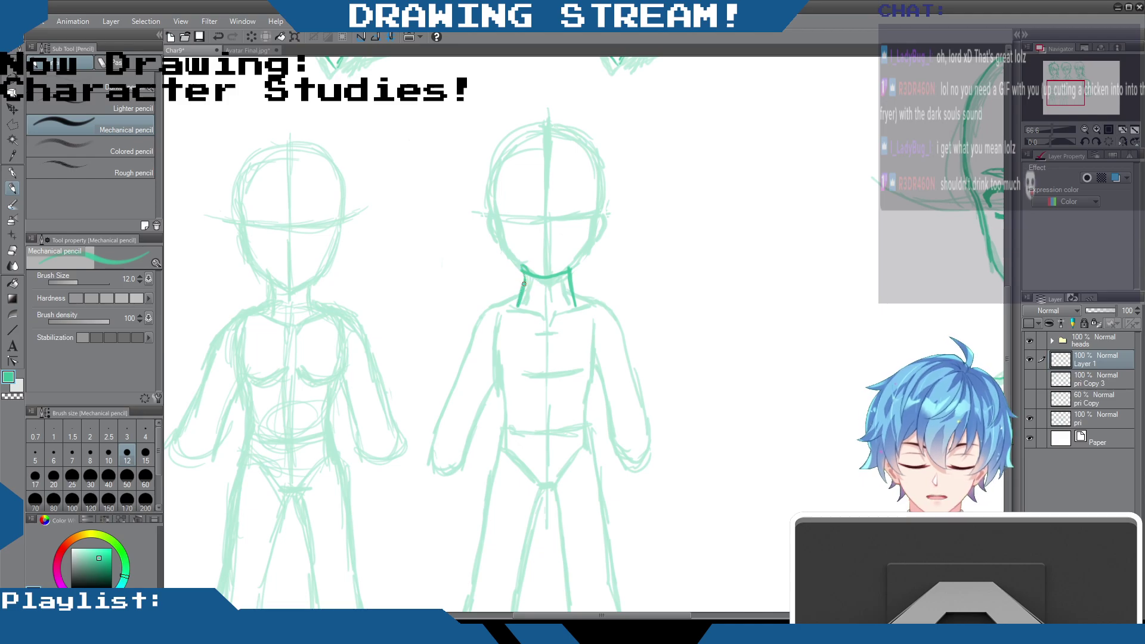
mouse_move(571, 274)
left_mouse_down()
mouse_move(578, 309)
mouse_move(569, 295)
left_mouse_up()
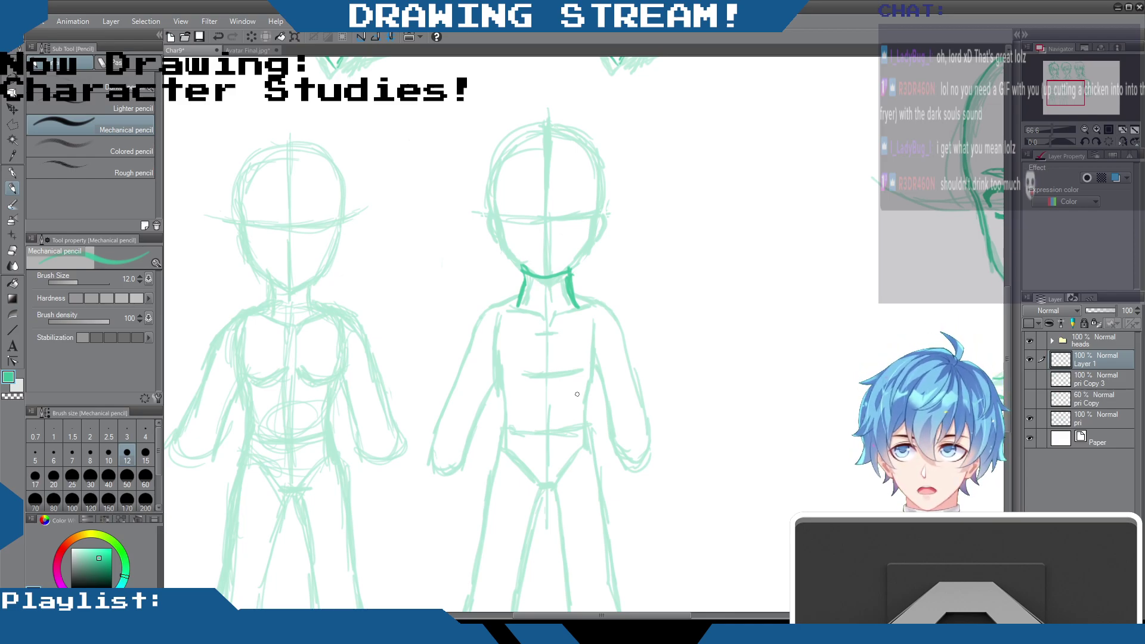
left_click_drag(522, 294, 573, 287)
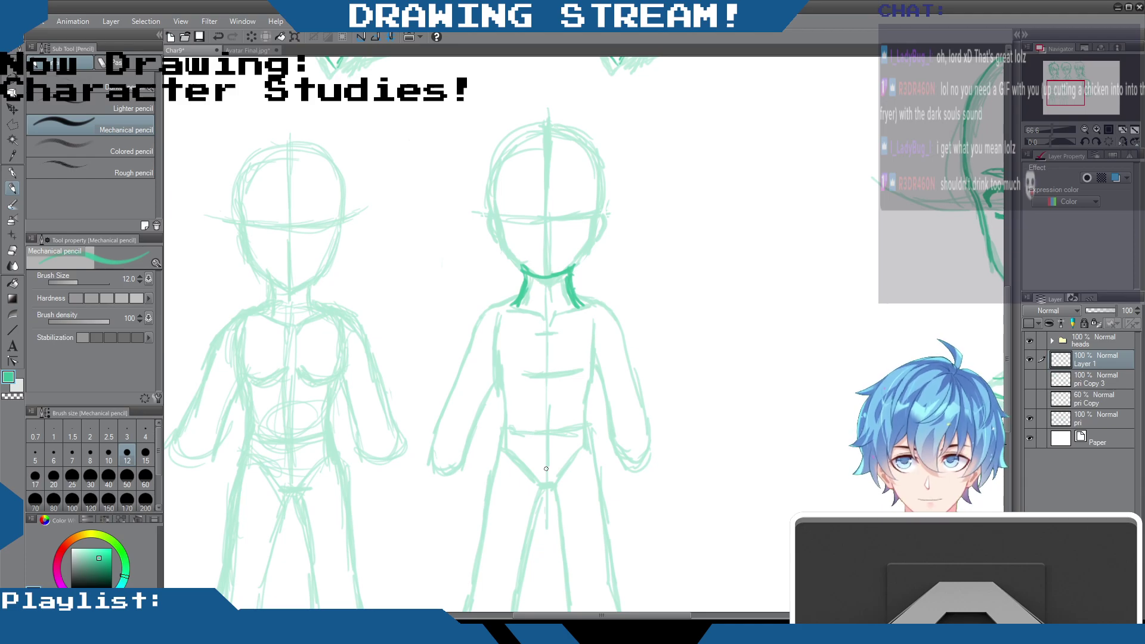
Step: Draw the coat's zigzag buttoned chest flap and shoulder lines, adding button details and reinforcing the collar
mouse_move(509, 310)
left_mouse_down()
mouse_move(594, 291)
mouse_move(511, 308)
mouse_move(511, 332)
mouse_move(509, 309)
mouse_move(511, 335)
mouse_move(547, 334)
mouse_move(519, 367)
mouse_move(547, 394)
left_mouse_up()
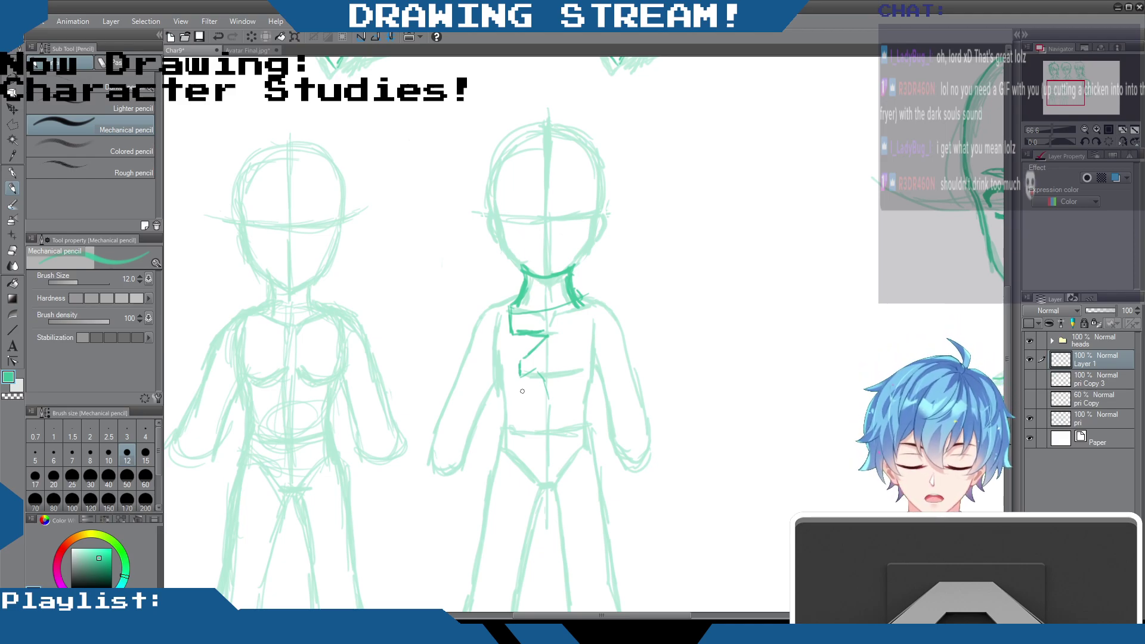
mouse_move(575, 283)
left_mouse_down()
mouse_move(599, 301)
mouse_move(594, 366)
left_mouse_up()
left_click_drag(518, 289, 484, 309)
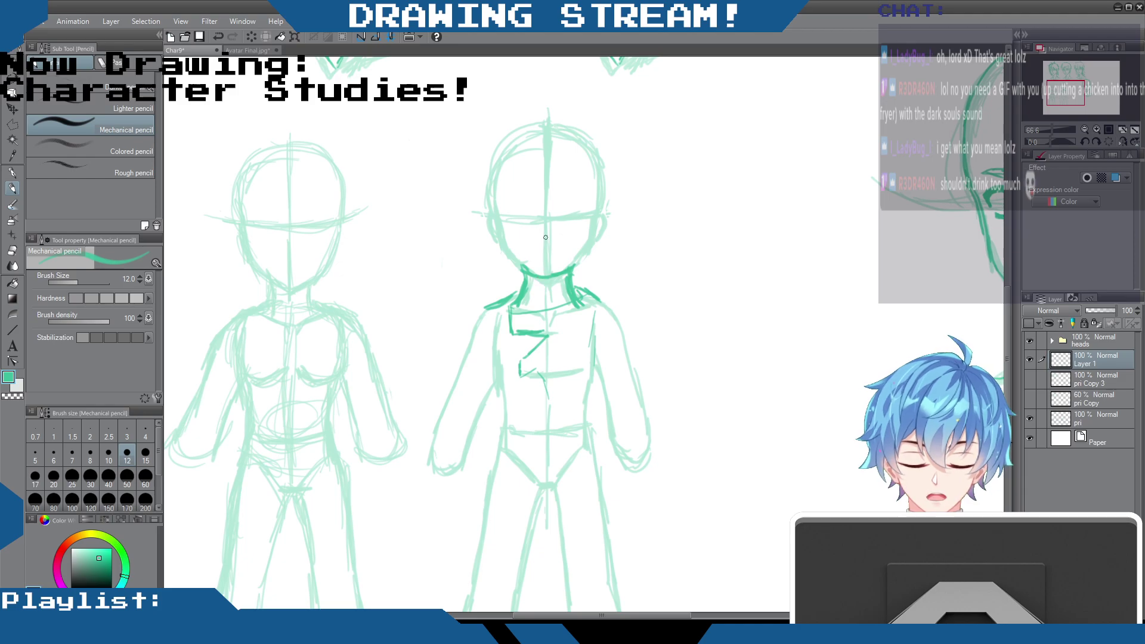
left_click_drag(517, 319, 523, 317)
left_click_drag(518, 357, 546, 378)
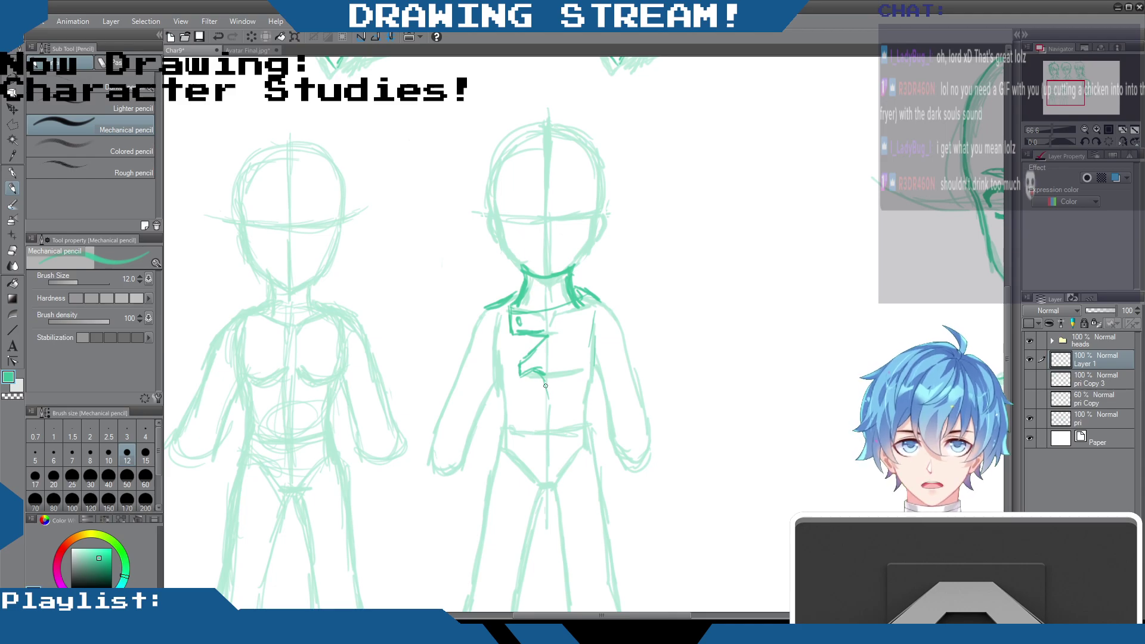
mouse_move(575, 274)
left_mouse_down()
mouse_move(575, 264)
mouse_move(549, 276)
left_mouse_up()
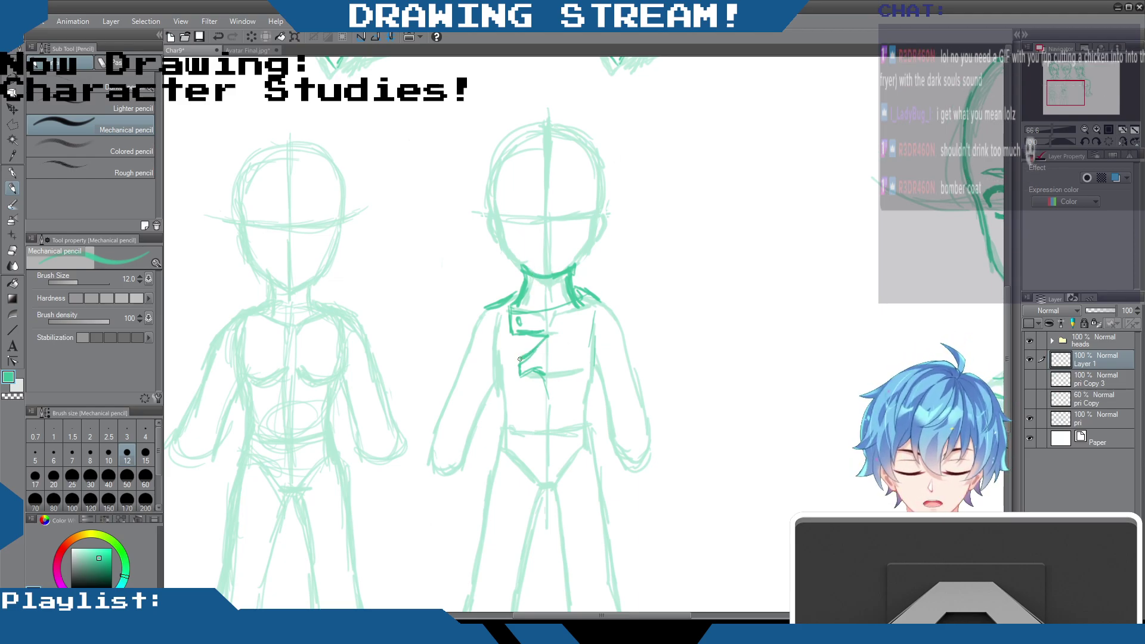
Step: Continue the coat's front opening to the waist and outline a wide flared sleeve over the arm on the viewer's right
left_click_drag(545, 377, 548, 434)
mouse_move(585, 286)
left_mouse_down()
mouse_move(622, 320)
mouse_move(642, 397)
left_mouse_up()
mouse_move(623, 341)
left_mouse_down()
mouse_move(667, 448)
mouse_move(607, 454)
left_mouse_up()
mouse_move(600, 364)
left_mouse_down()
mouse_move(604, 446)
mouse_move(626, 454)
left_mouse_up()
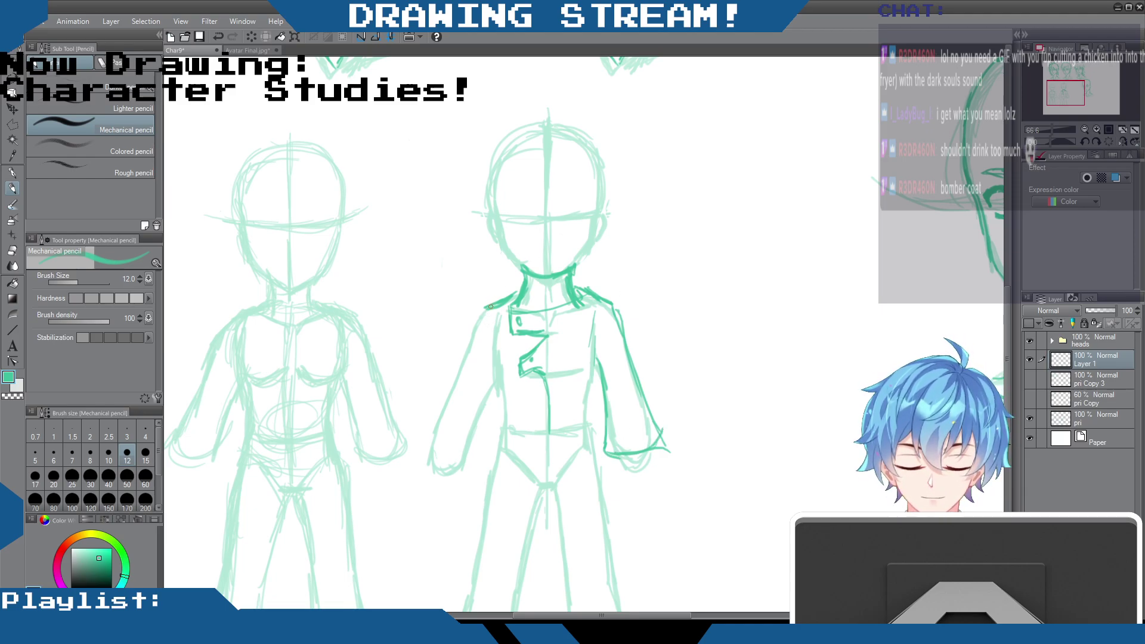
mouse_move(496, 316)
left_mouse_down()
mouse_move(506, 381)
mouse_move(495, 467)
mouse_move(460, 549)
mouse_move(517, 582)
left_mouse_up()
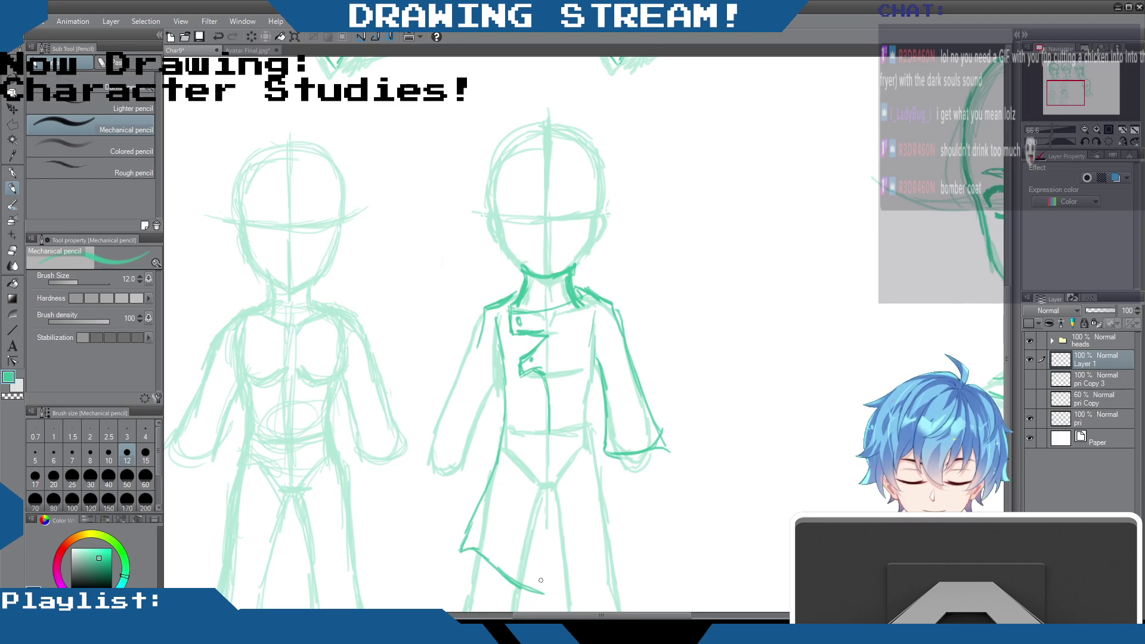
left_click_drag(1006, 292, 1010, 323)
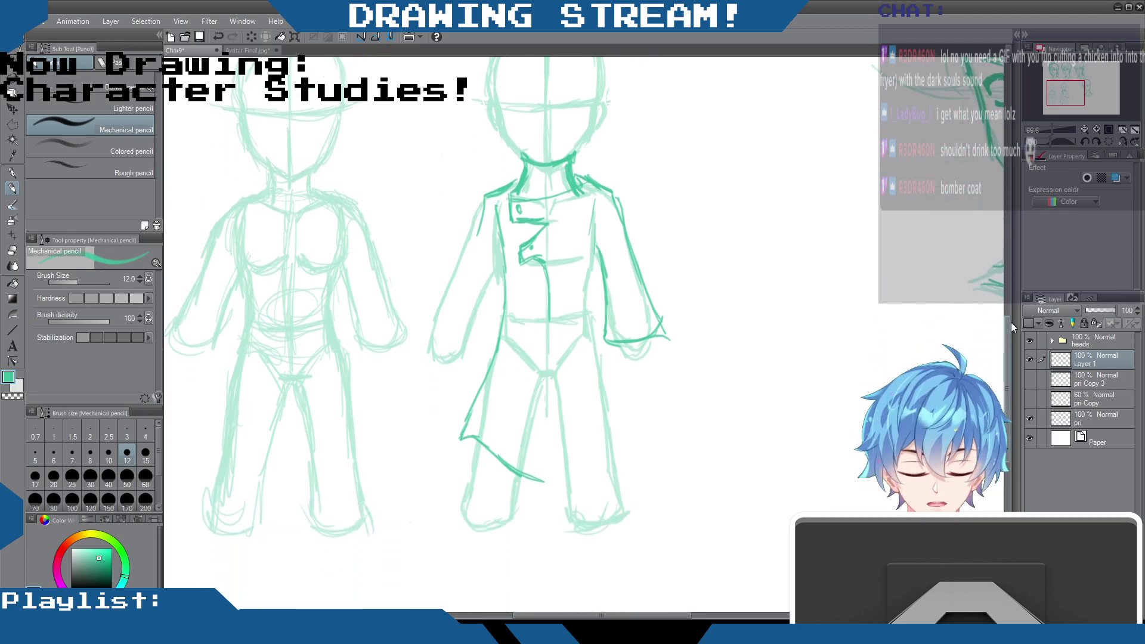
key("ctrl+z")
key("ctrl+z")
key("ctrl+z")
Step: Draw the coat's flared lower half with a split, pointed hem around the knees and strengthen the neckline and upper flap
mouse_move(506, 298)
left_mouse_down()
mouse_move(476, 392)
mouse_move(543, 454)
mouse_move(540, 382)
mouse_move(552, 375)
mouse_move(555, 456)
mouse_move(598, 395)
left_mouse_up()
mouse_move(595, 261)
left_mouse_down()
mouse_move(597, 357)
mouse_move(613, 393)
mouse_move(573, 440)
left_mouse_up()
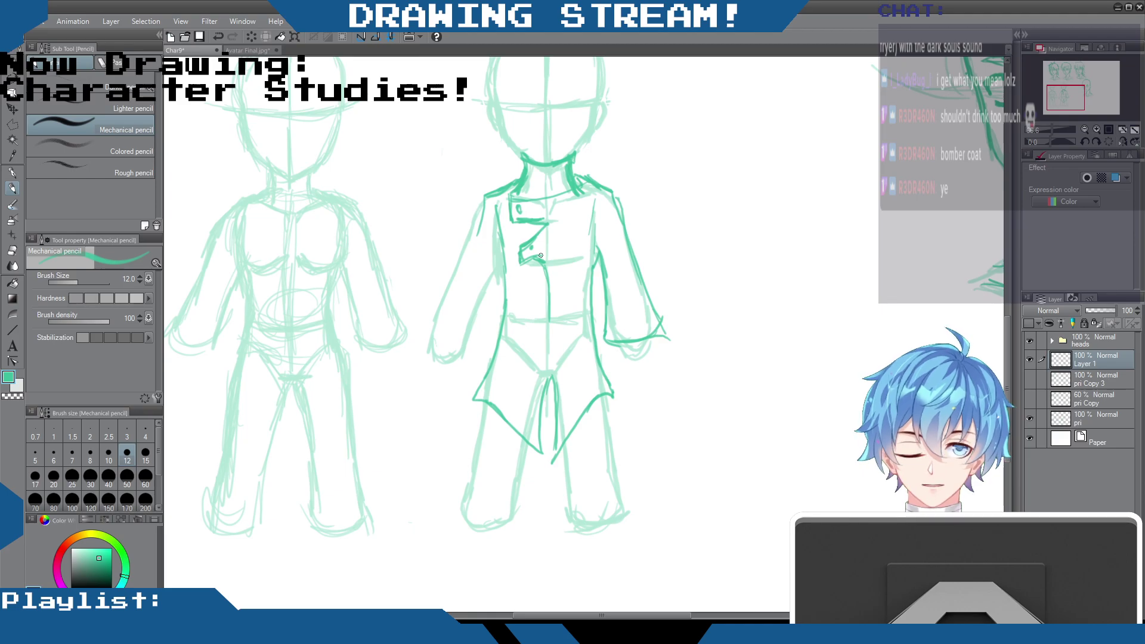
mouse_move(532, 172)
left_mouse_down()
mouse_move(516, 197)
mouse_move(577, 188)
left_mouse_up()
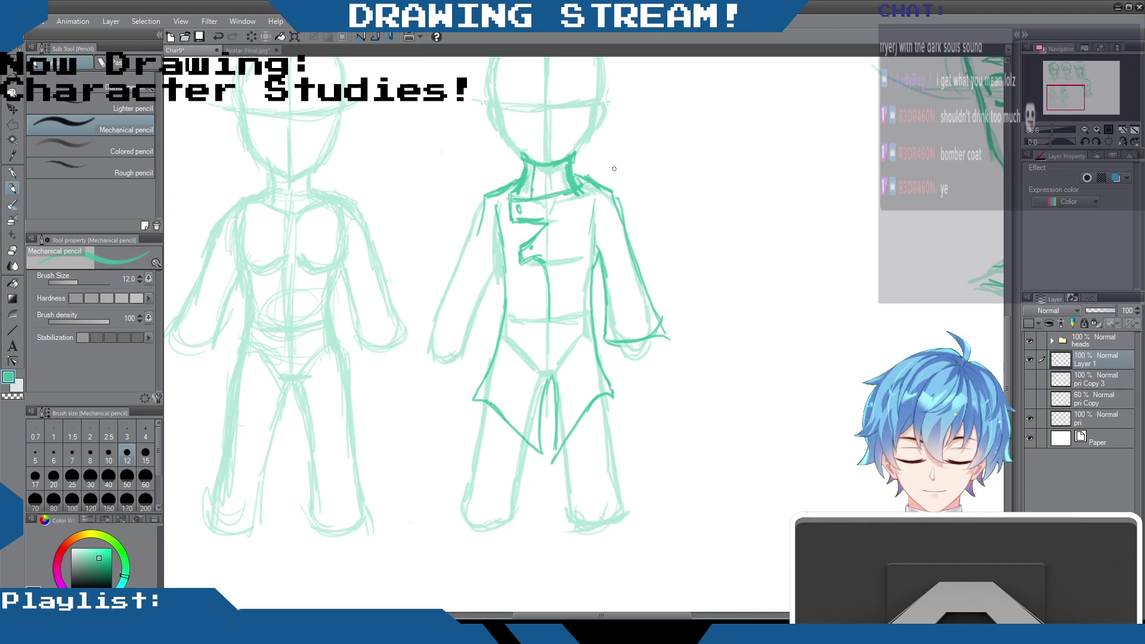
left_click_drag(520, 222, 513, 215)
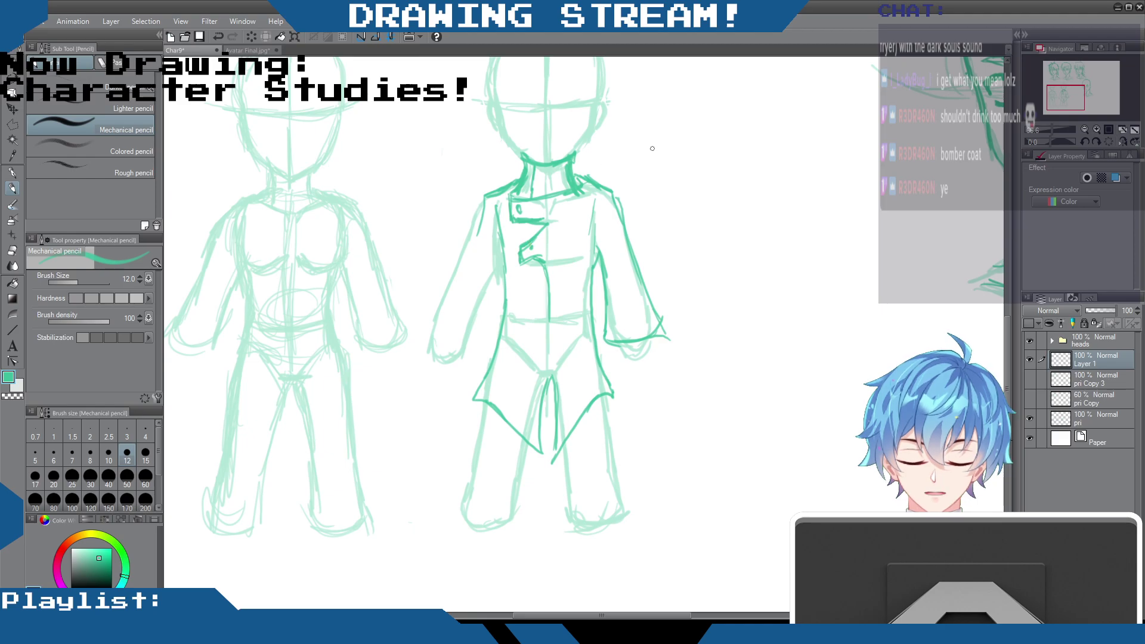
Step: Reinforce the finished sleeve, draw a matching wide sleeve on the other arm, and extend the front opening to the hem
left_click_drag(623, 219, 667, 319)
left_click_drag(647, 275, 668, 335)
mouse_move(474, 215)
left_mouse_down()
mouse_move(454, 279)
mouse_move(462, 262)
mouse_move(419, 328)
mouse_move(462, 338)
left_mouse_up()
mouse_move(508, 245)
left_mouse_down()
mouse_move(475, 352)
mouse_move(451, 335)
left_mouse_up()
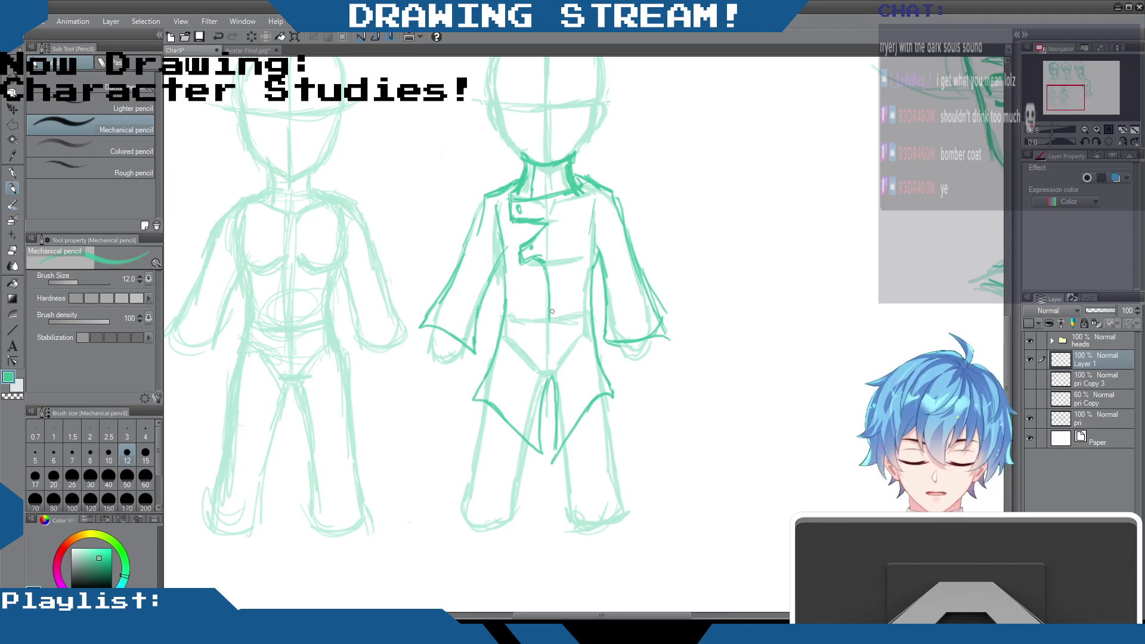
left_click_drag(548, 307, 553, 444)
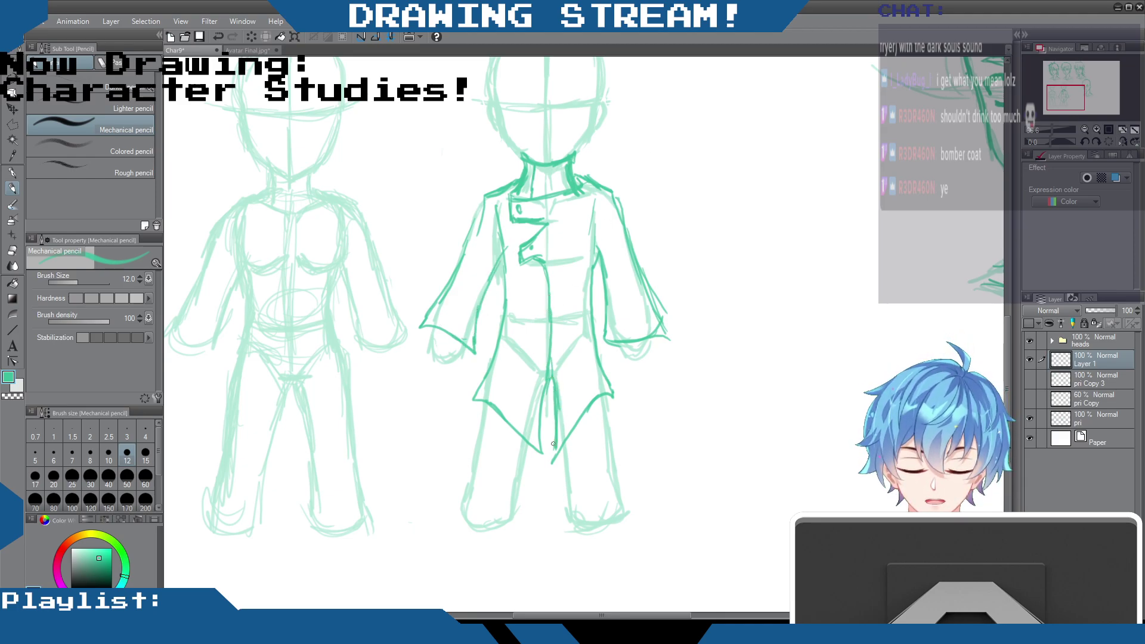
Step: Outline the trouser legs below the coat, with cuffs above the ankles, and draw rounded shoes on both feet
mouse_move(611, 390)
left_mouse_down()
mouse_move(566, 441)
mouse_move(567, 489)
left_mouse_up()
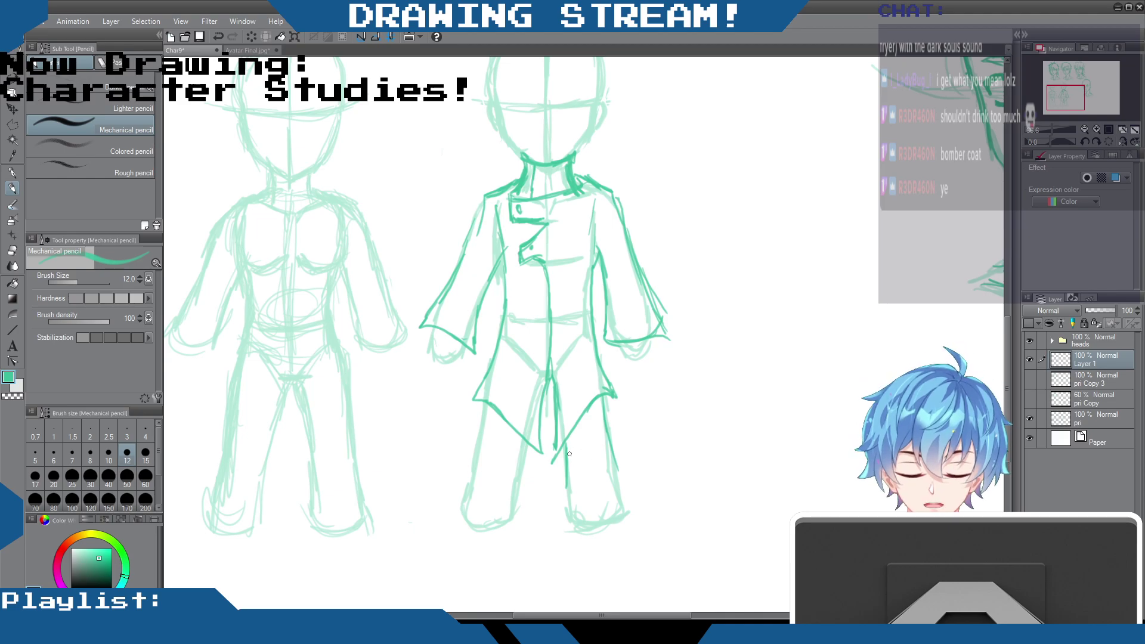
mouse_move(606, 425)
left_mouse_down()
mouse_move(612, 490)
mouse_move(564, 481)
left_mouse_up()
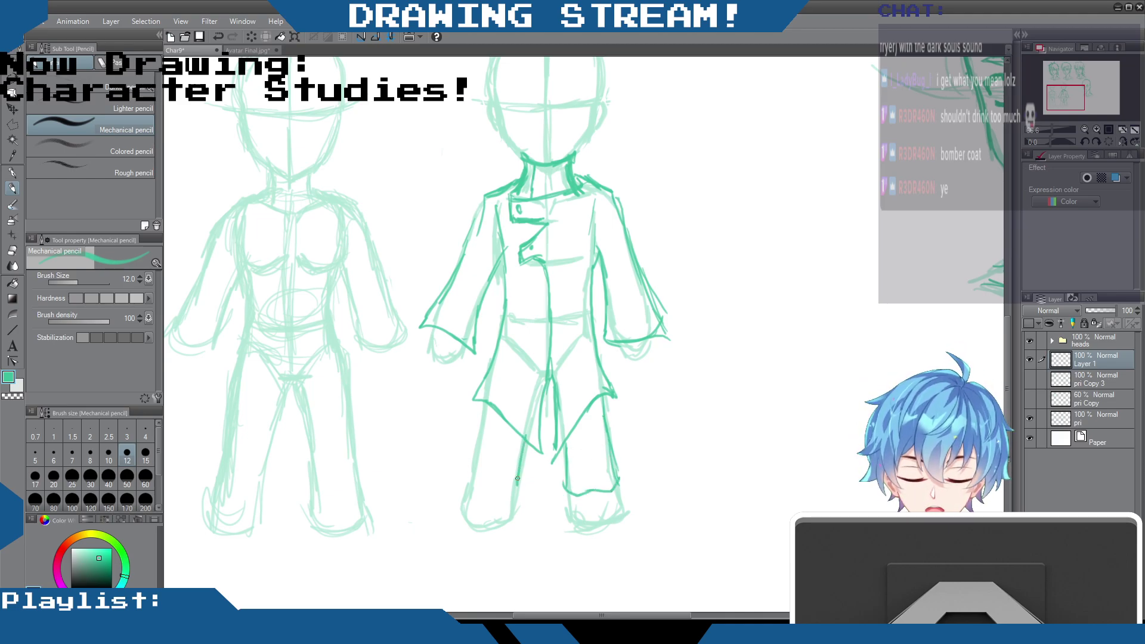
mouse_move(485, 396)
left_mouse_down()
mouse_move(469, 477)
mouse_move(503, 492)
mouse_move(469, 497)
mouse_move(457, 518)
mouse_move(498, 508)
left_mouse_up()
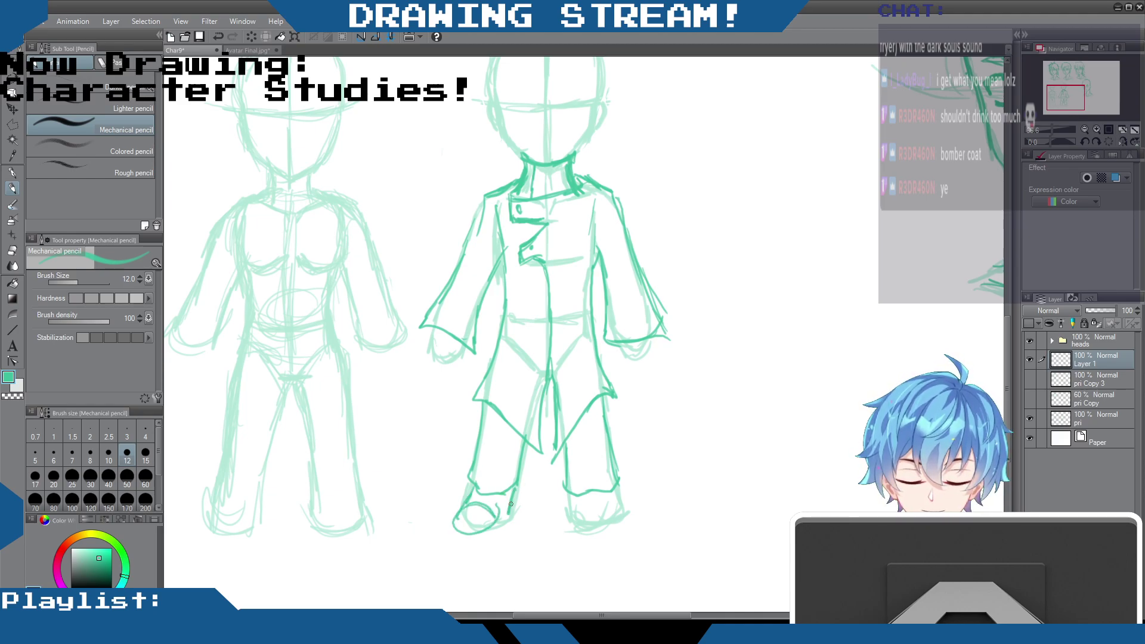
mouse_move(571, 490)
left_mouse_down()
mouse_move(587, 523)
mouse_move(618, 506)
mouse_move(634, 522)
mouse_move(602, 534)
mouse_move(612, 493)
mouse_move(631, 527)
mouse_move(595, 526)
mouse_move(634, 527)
left_mouse_up()
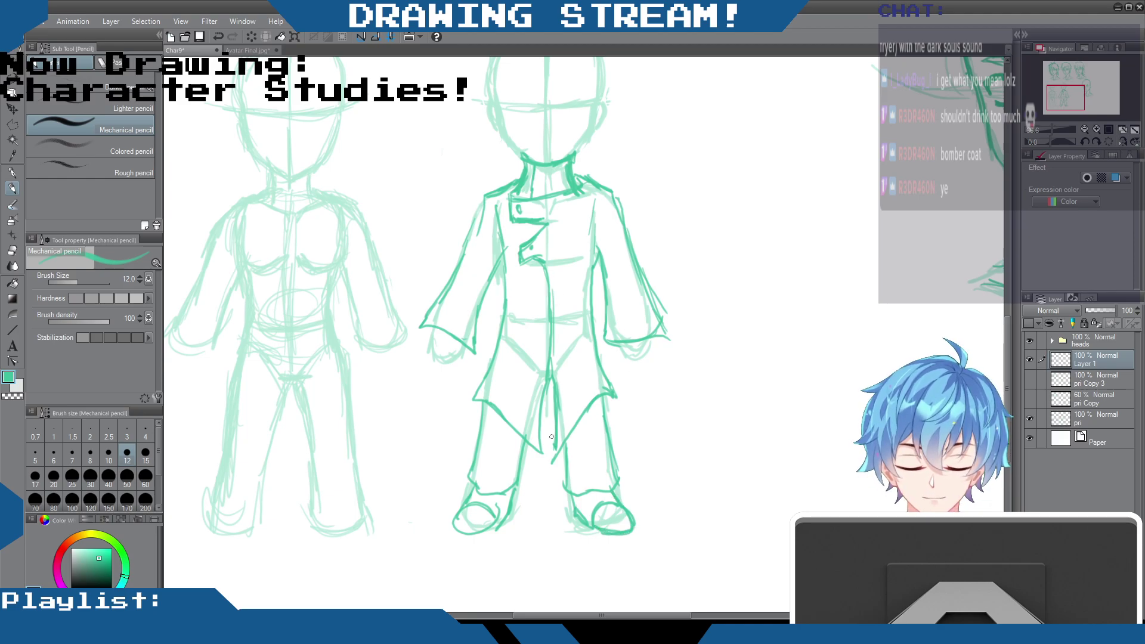
Step: Erase the folded upper flap and its fastenings from the chest of the coat
left_click(1007, 246)
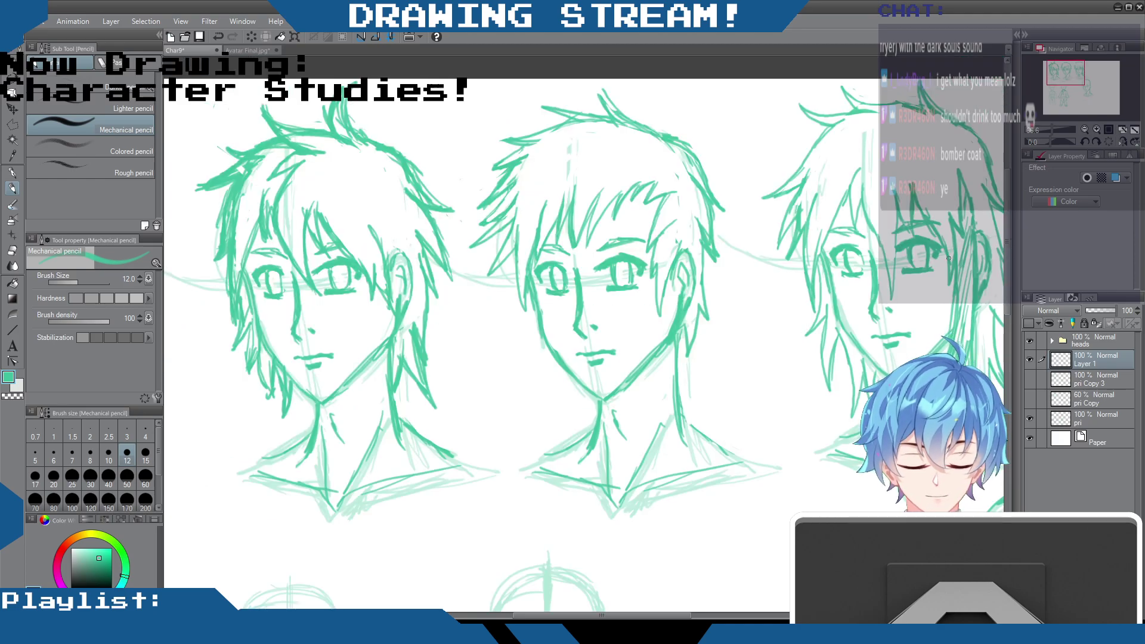
left_click(1004, 199)
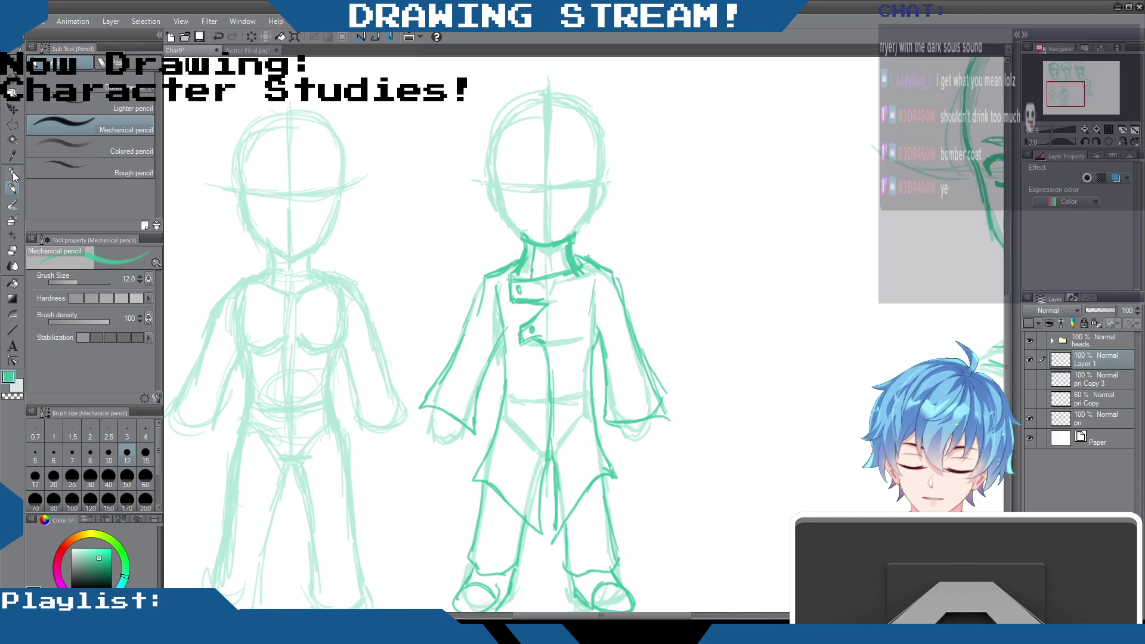
left_click(12, 250)
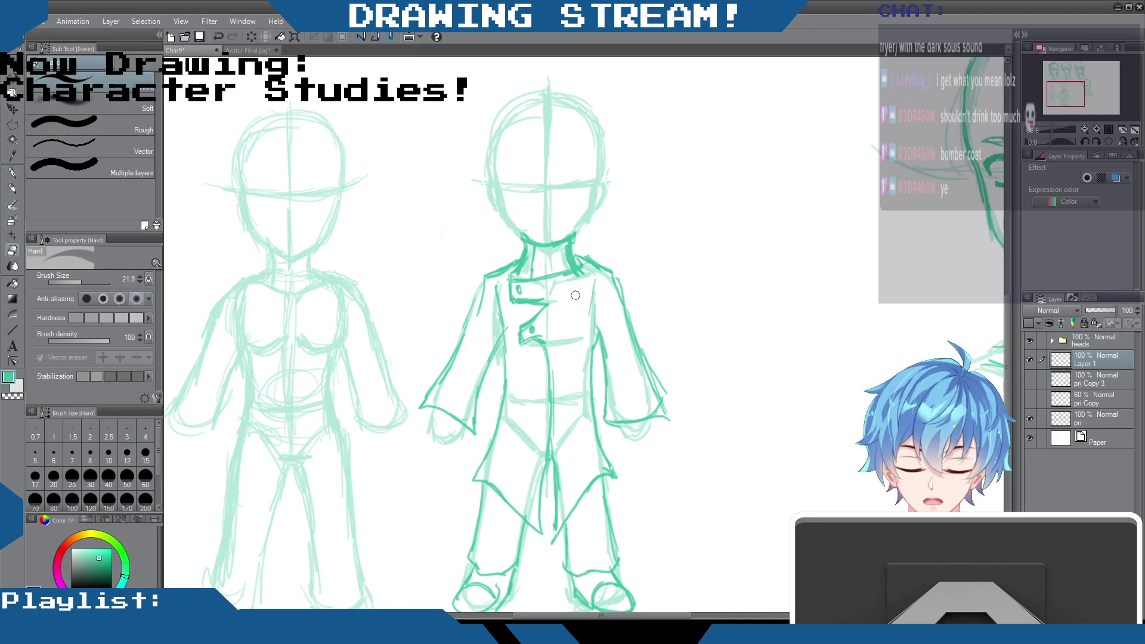
mouse_move(516, 299)
left_mouse_down()
mouse_move(543, 335)
mouse_move(519, 285)
mouse_move(536, 357)
mouse_move(537, 315)
mouse_move(521, 290)
mouse_move(536, 329)
left_mouse_up()
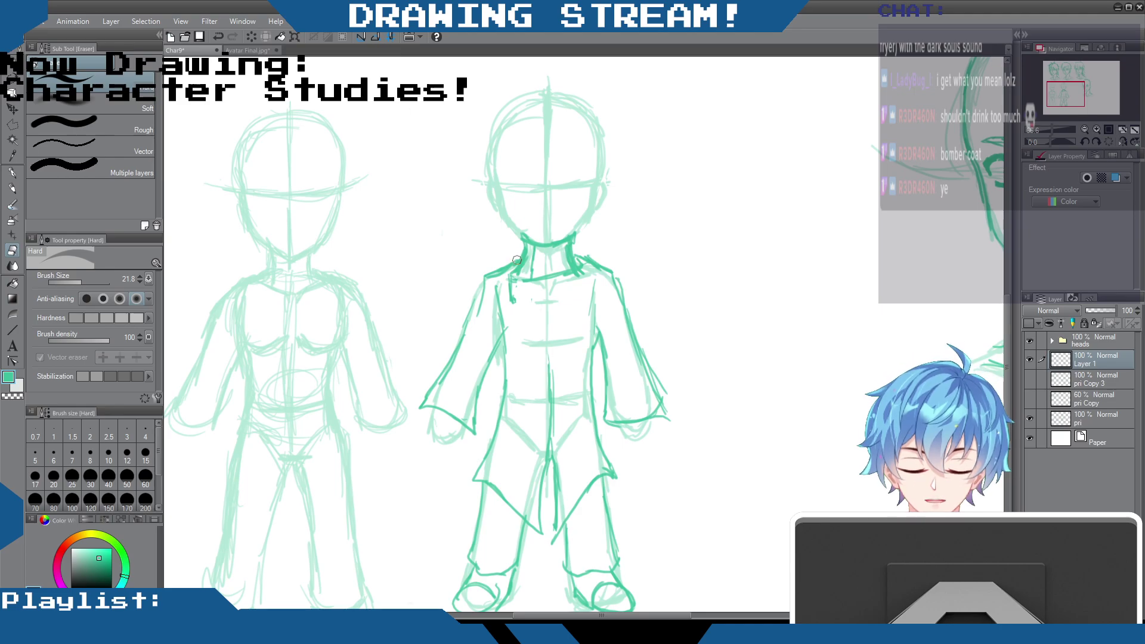
Step: Draw an off-centre front edge sloping from the neckline to the middle of the waist, with a column of round buttons beside it
left_click(12, 190)
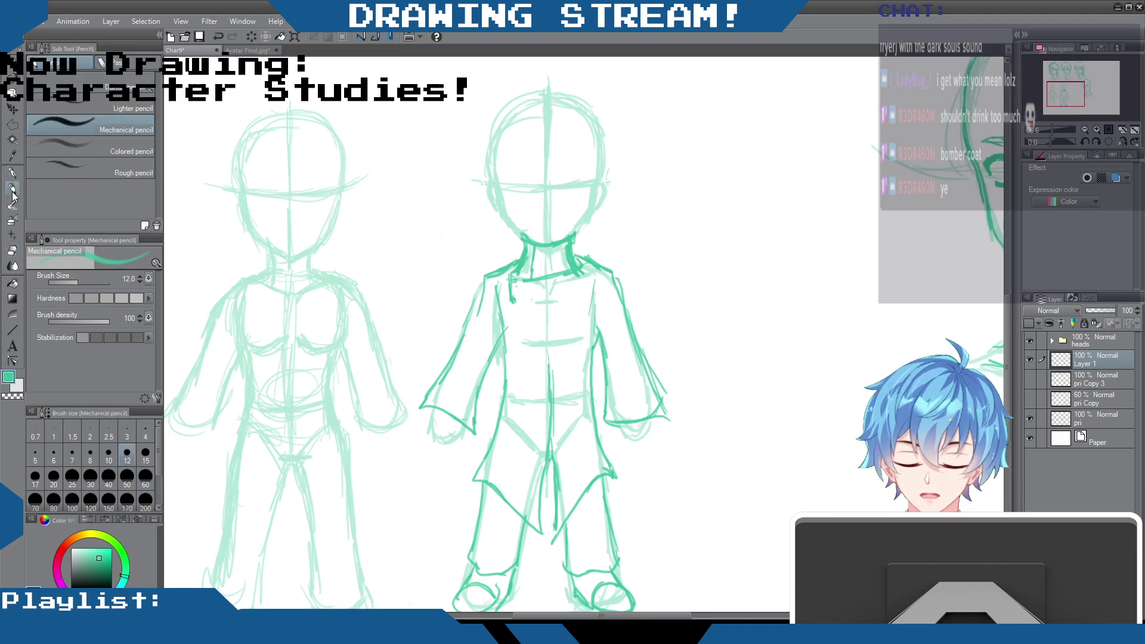
mouse_move(512, 292)
left_mouse_down()
mouse_move(515, 341)
mouse_move(552, 441)
mouse_move(539, 404)
left_mouse_up()
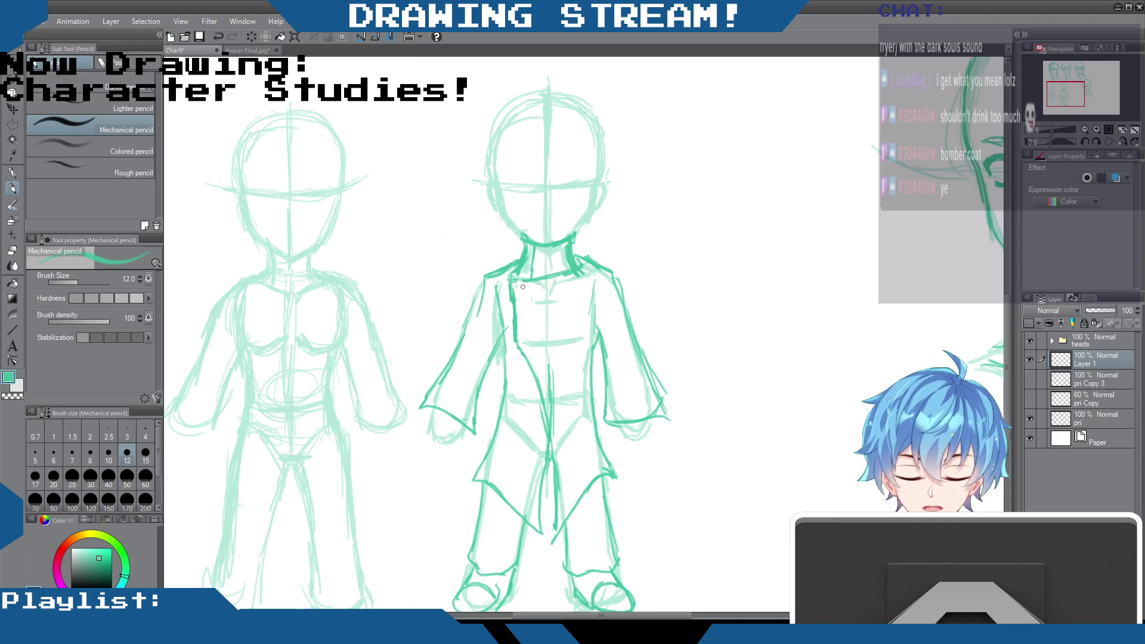
left_click_drag(523, 288, 554, 450)
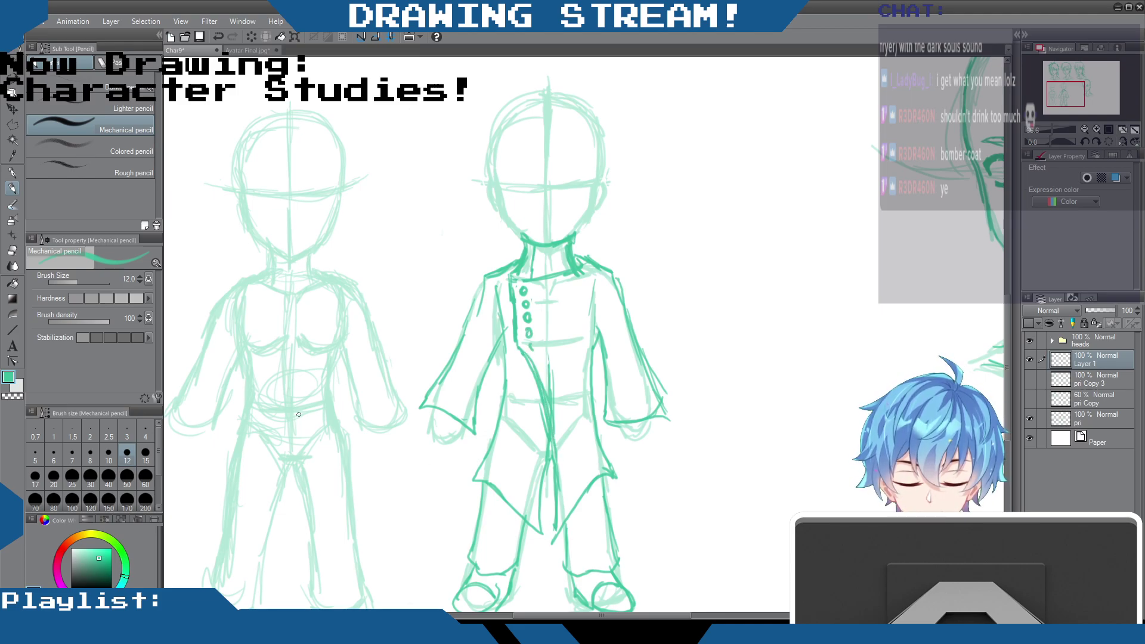
Step: Erase the old straight centre line above the waist and add another round button at the bottom of the column
left_click(13, 255)
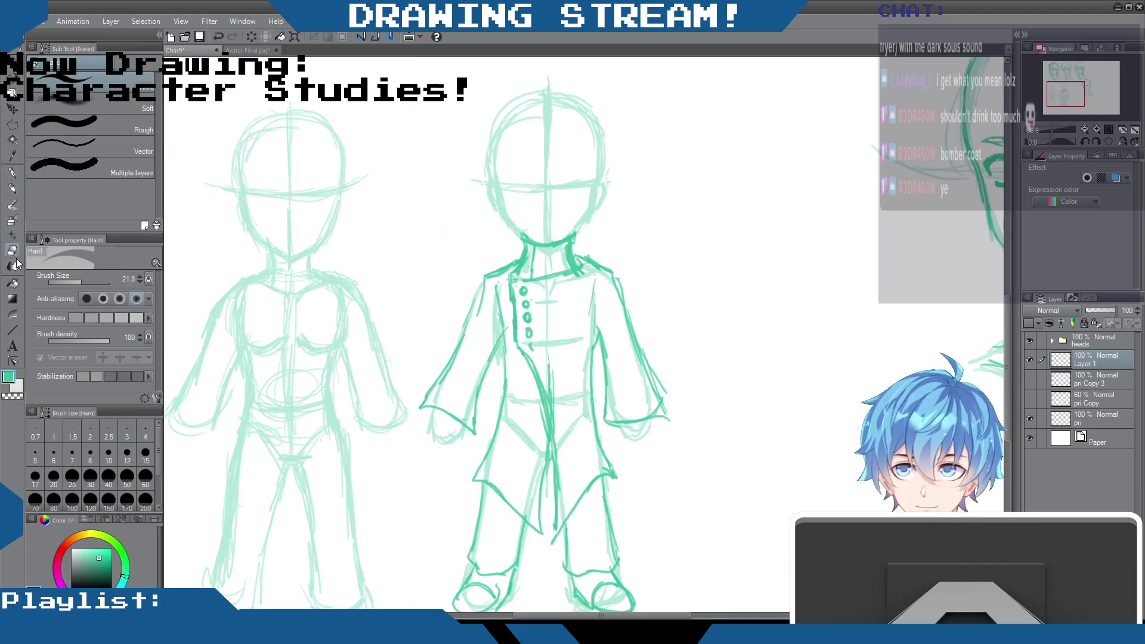
left_click_drag(549, 358, 558, 461)
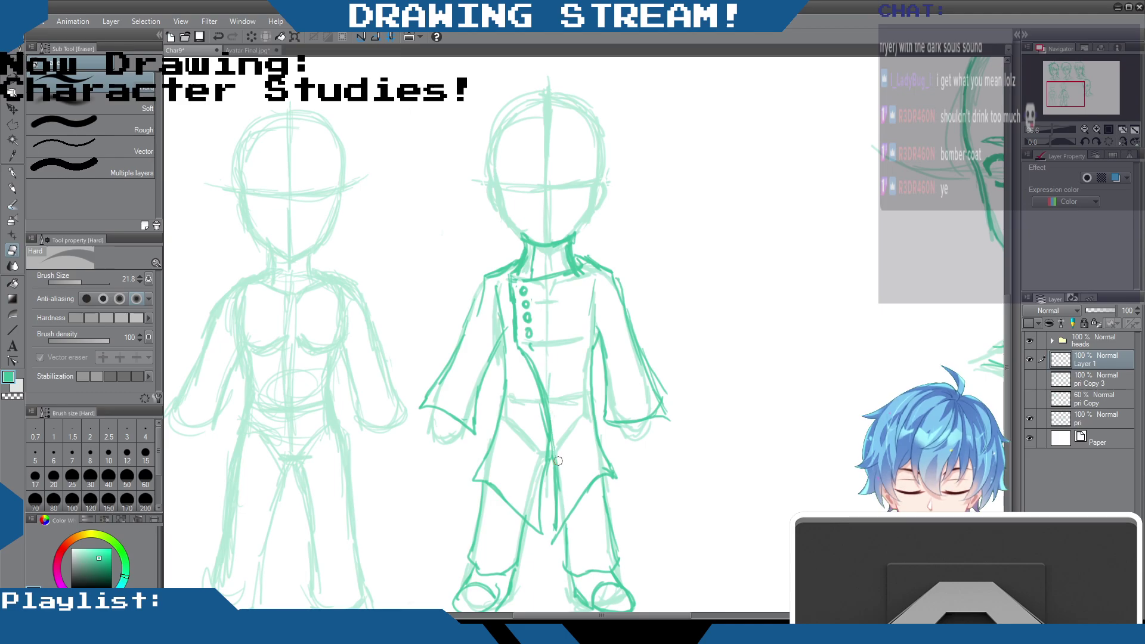
left_click(12, 188)
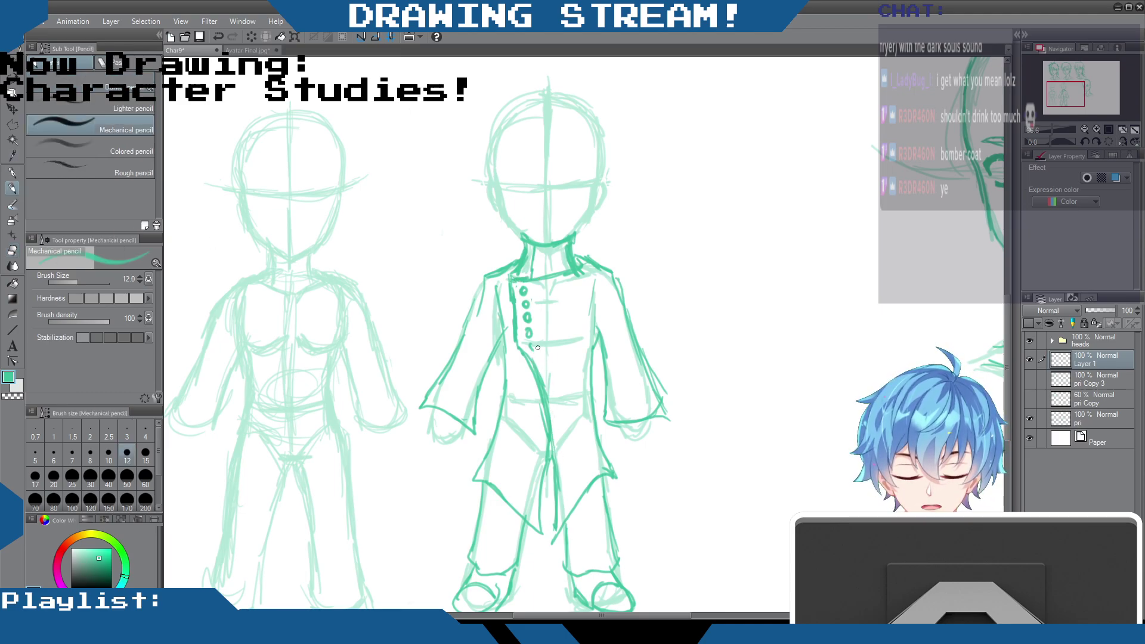
left_click_drag(530, 344, 536, 346)
Step: Reinforce the torso's side line and the inner edge of the sleeve on the viewer's right
left_click_drag(598, 281, 591, 368)
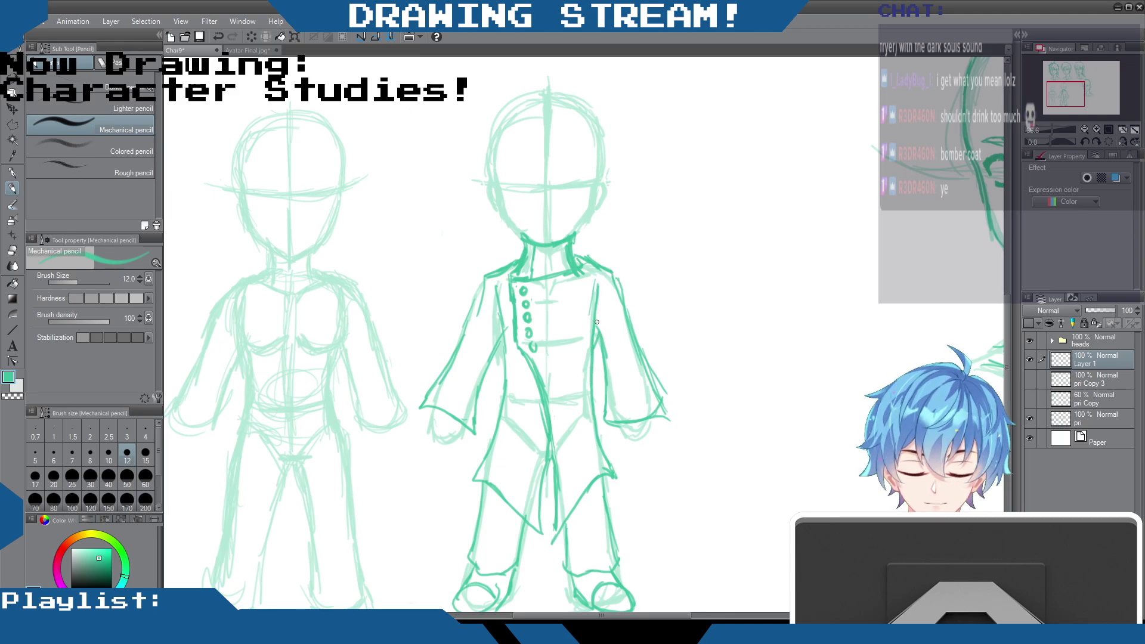
left_click(14, 250)
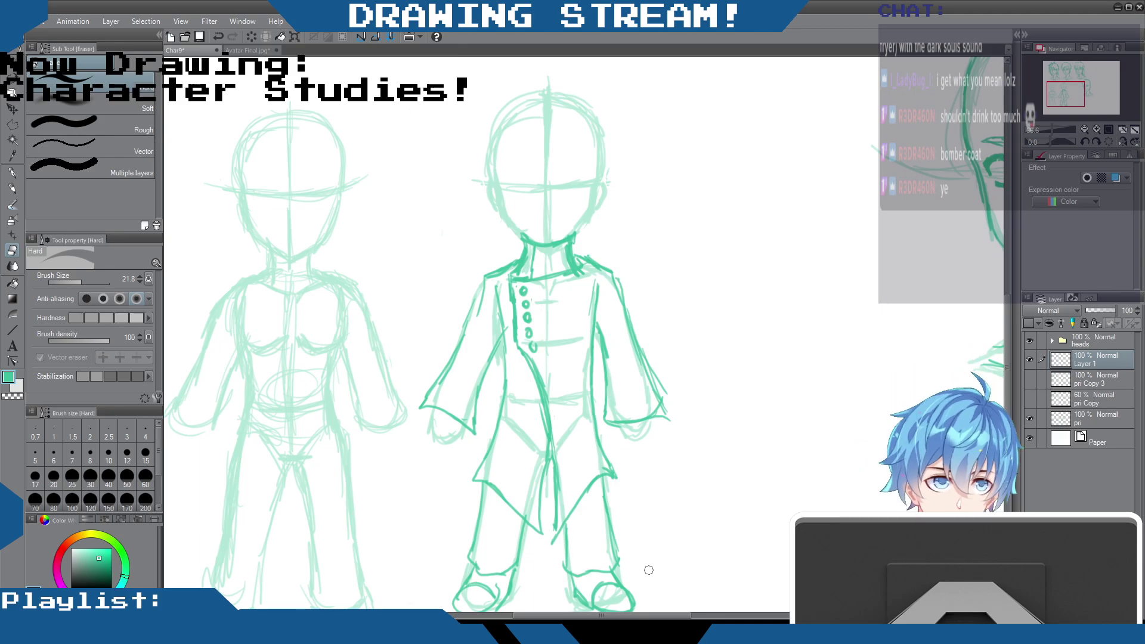
left_click(12, 188)
left_click_drag(604, 350, 604, 416)
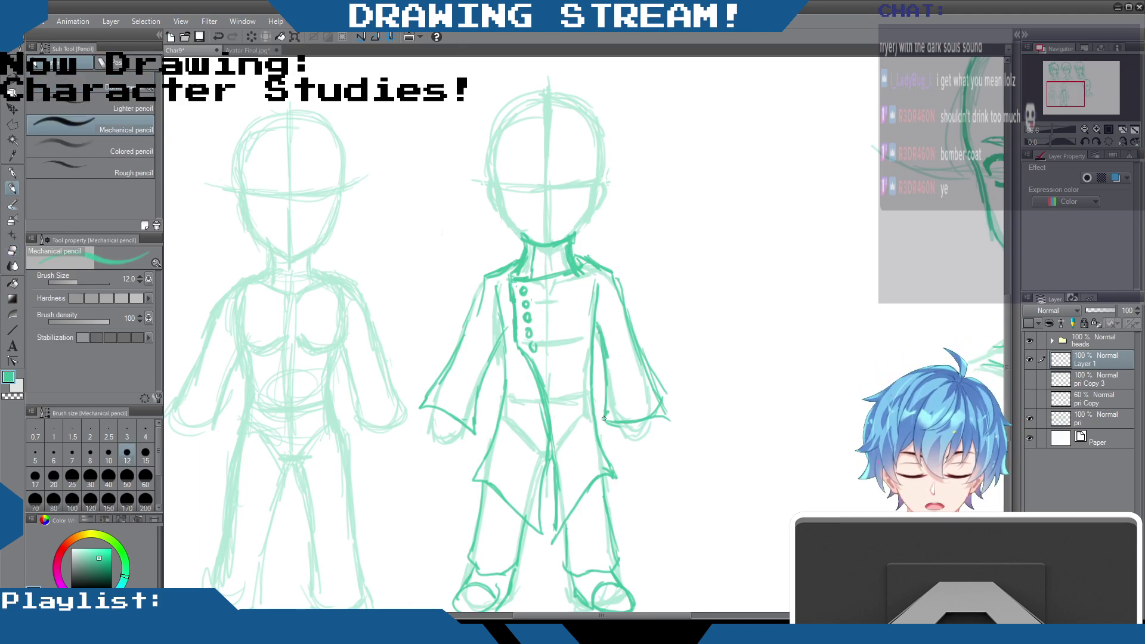
Step: Draw epaulettes with hanging fringe over both shoulders of the coat
mouse_move(595, 268)
left_mouse_down()
mouse_move(615, 271)
mouse_move(613, 297)
mouse_move(606, 287)
mouse_move(619, 310)
mouse_move(621, 279)
mouse_move(620, 317)
left_mouse_up()
mouse_move(497, 273)
left_mouse_down()
mouse_move(495, 302)
mouse_move(477, 313)
mouse_move(489, 300)
left_mouse_up()
left_click_drag(475, 304, 467, 333)
mouse_move(601, 272)
left_mouse_down()
mouse_move(612, 300)
mouse_move(599, 287)
left_mouse_up()
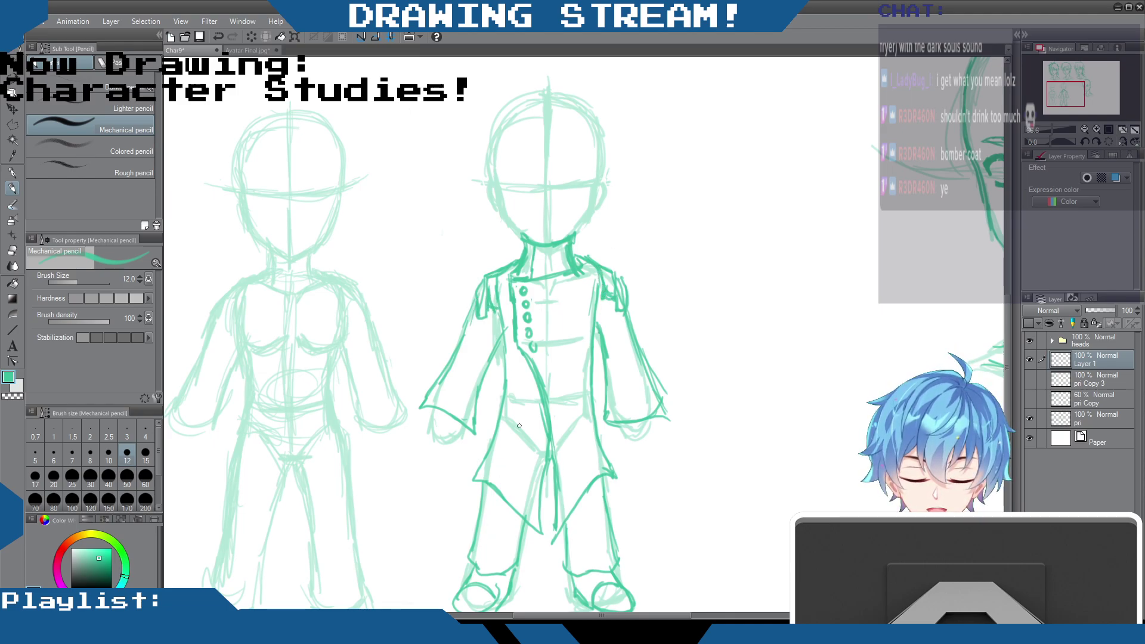
Step: Draw slanted pocket flaps with inner border lines on both sides of the coat below the waist
left_click_drag(499, 420, 488, 447)
mouse_move(488, 443)
left_mouse_down()
mouse_move(517, 447)
mouse_move(509, 467)
mouse_move(519, 448)
mouse_move(519, 471)
mouse_move(492, 443)
mouse_move(507, 431)
mouse_move(500, 415)
mouse_move(521, 449)
left_mouse_up()
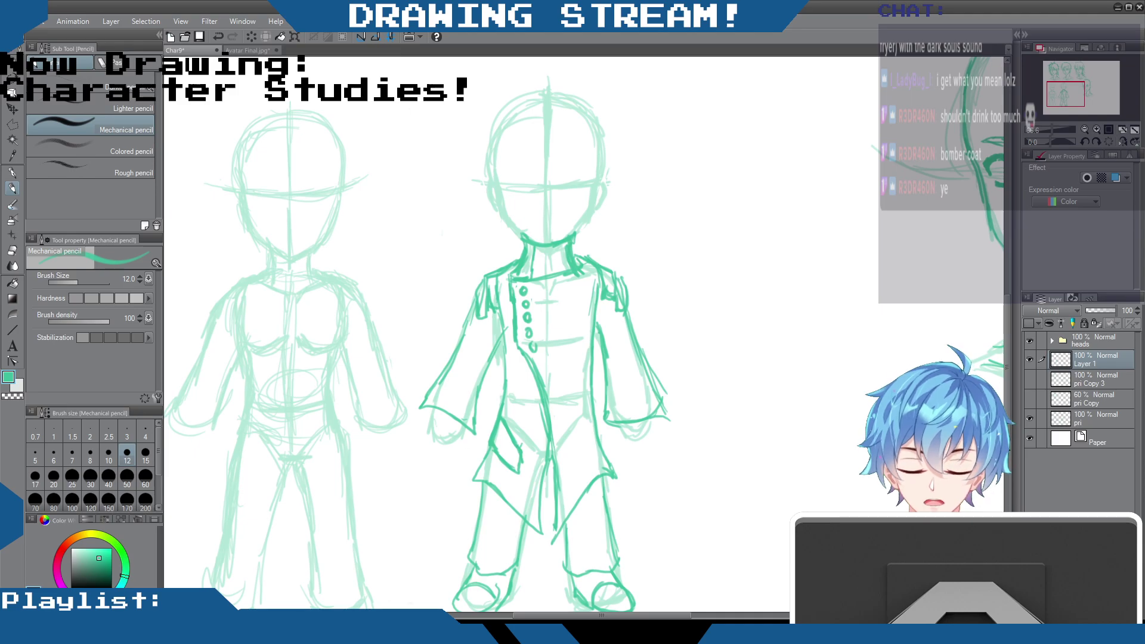
left_click_drag(594, 414, 573, 454)
mouse_move(593, 421)
left_mouse_down()
mouse_move(576, 472)
mouse_move(597, 425)
mouse_move(605, 448)
mouse_move(574, 475)
left_mouse_up()
left_click_drag(510, 434, 494, 450)
left_click_drag(604, 433, 574, 460)
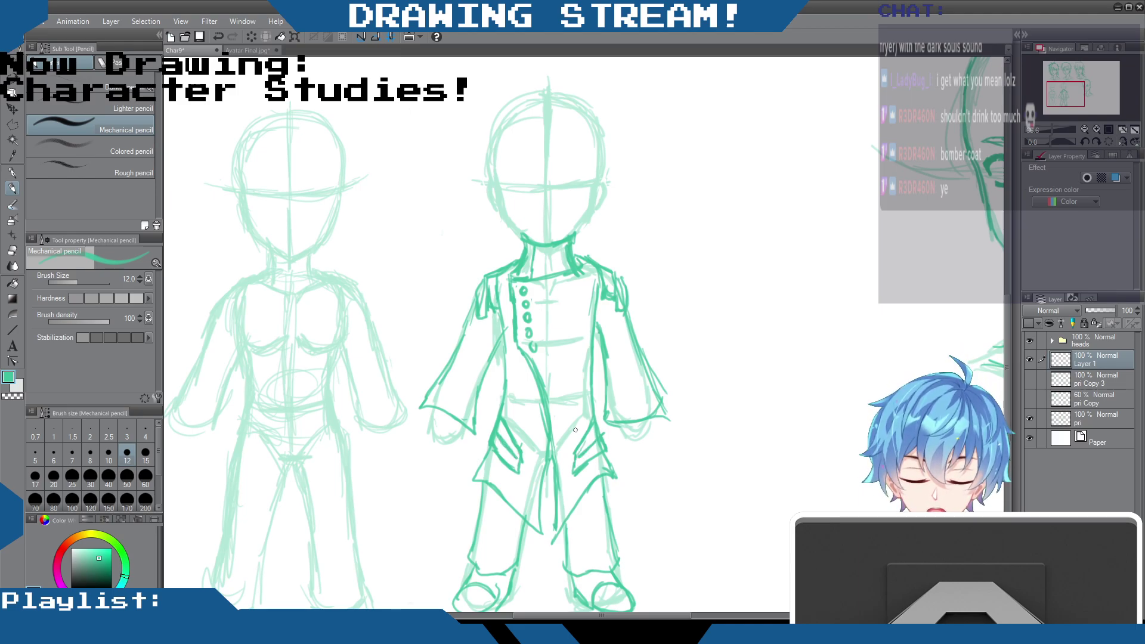
Step: Darken the lowest button and strengthen the coat's front overlap with an extra line down to the waist
left_click_drag(534, 345, 534, 347)
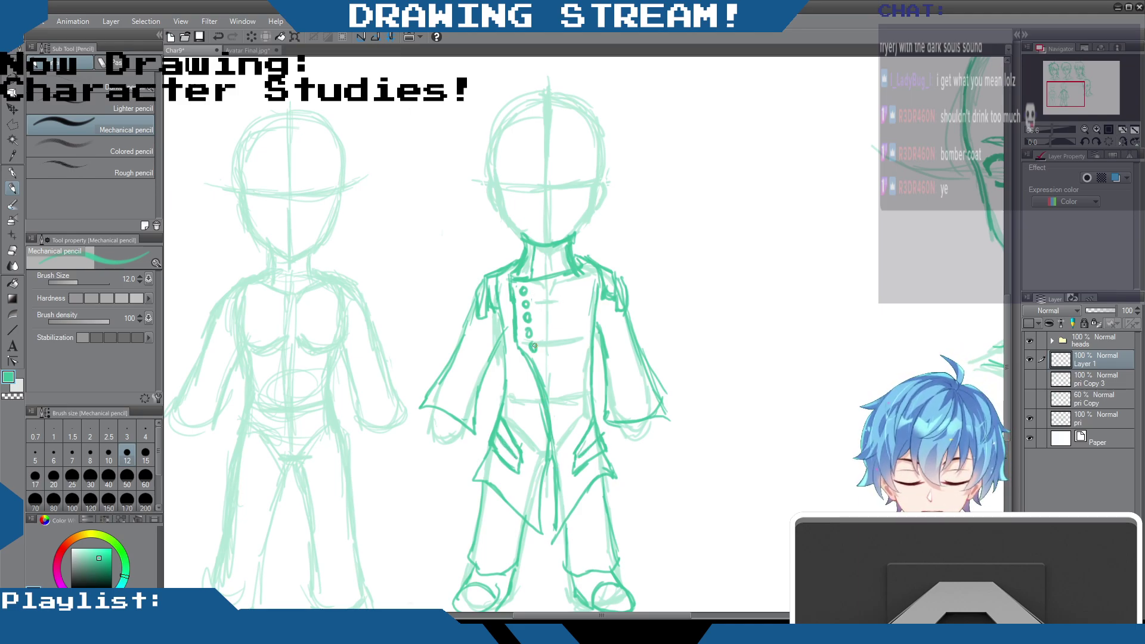
mouse_move(537, 282)
left_mouse_down()
mouse_move(547, 352)
mouse_move(547, 386)
left_mouse_up()
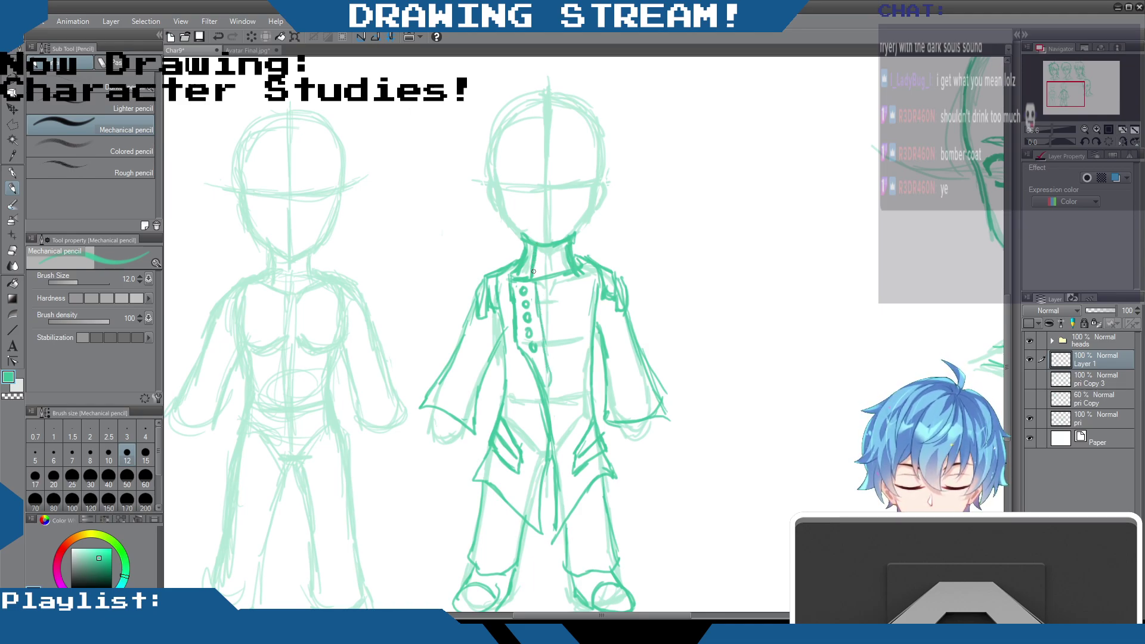
left_click_drag(546, 360, 547, 411)
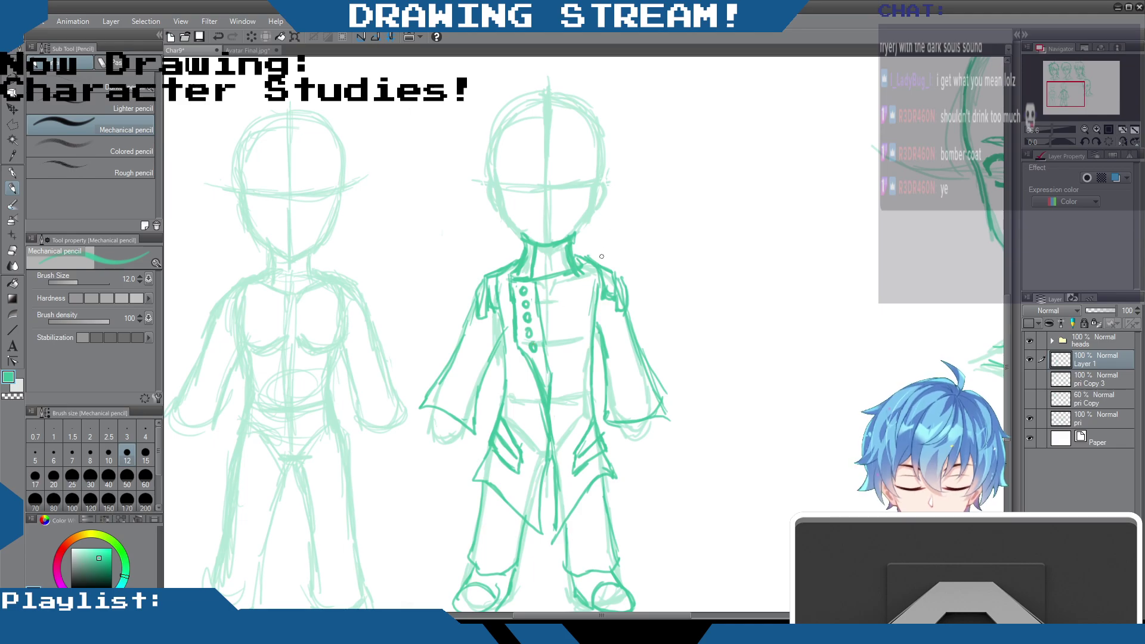
Step: Add fabric fold lines around the elbows of both wide sleeves
mouse_move(608, 355)
left_mouse_down()
mouse_move(631, 379)
mouse_move(627, 343)
left_mouse_up()
left_click_drag(623, 385, 617, 415)
mouse_move(492, 339)
left_mouse_down()
mouse_move(420, 410)
mouse_move(450, 421)
left_mouse_up()
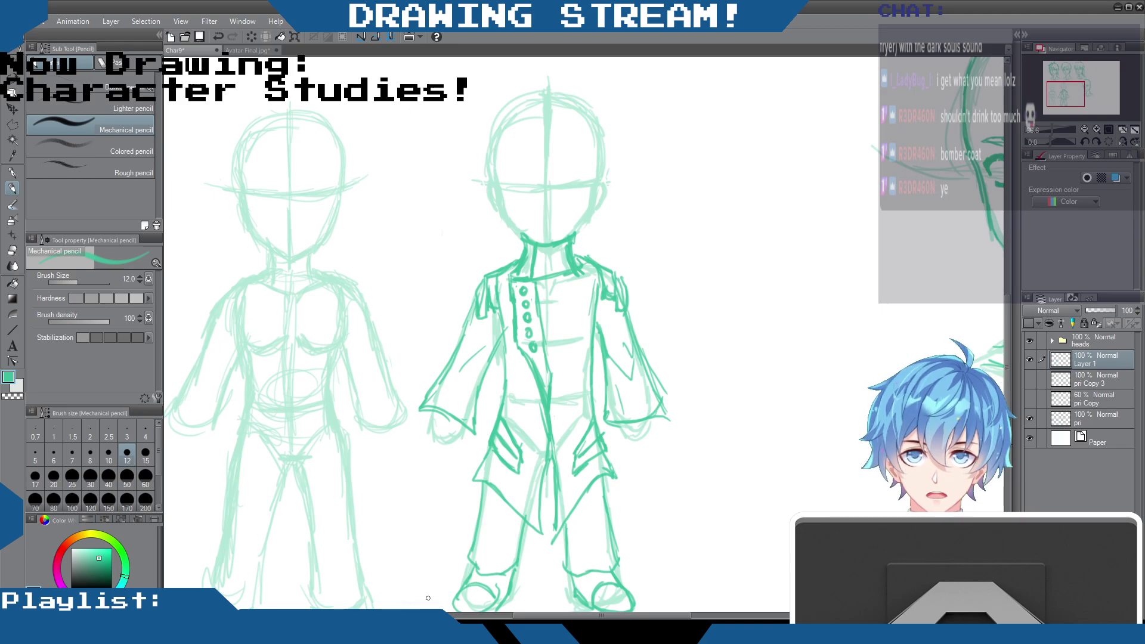
left_click_drag(473, 331, 464, 356)
Step: Draw cuff bands on both sleeve ends and outline the rounded hands below them
mouse_move(477, 301)
left_mouse_down()
mouse_move(430, 398)
mouse_move(437, 387)
mouse_move(448, 411)
mouse_move(458, 398)
mouse_move(472, 414)
mouse_move(464, 407)
left_mouse_up()
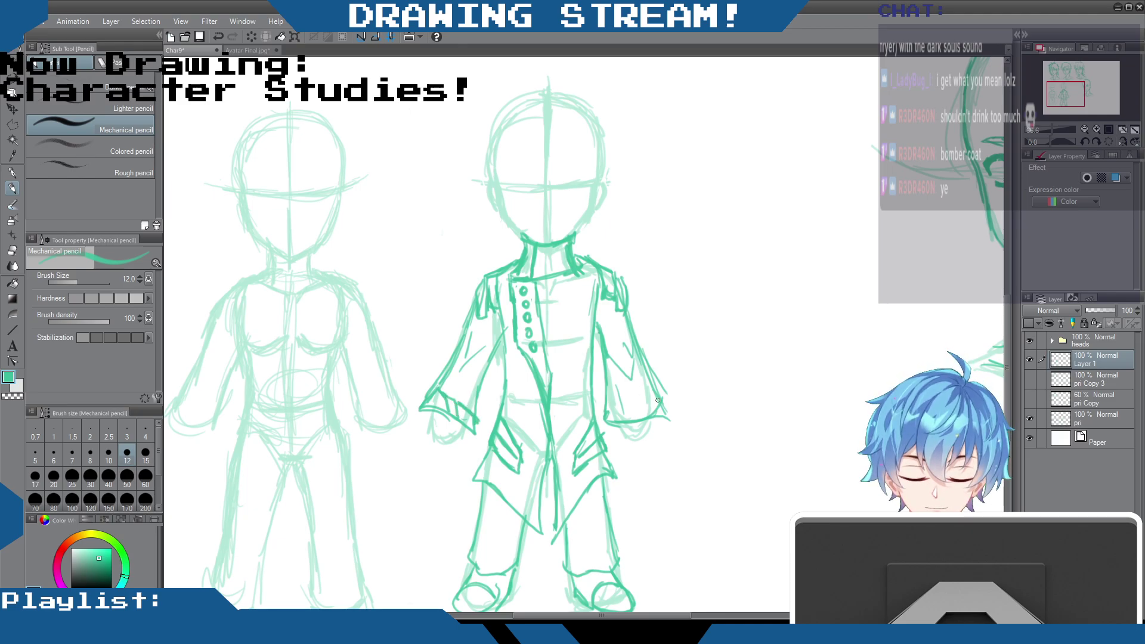
mouse_move(653, 398)
left_mouse_down()
mouse_move(608, 411)
mouse_move(654, 434)
left_mouse_up()
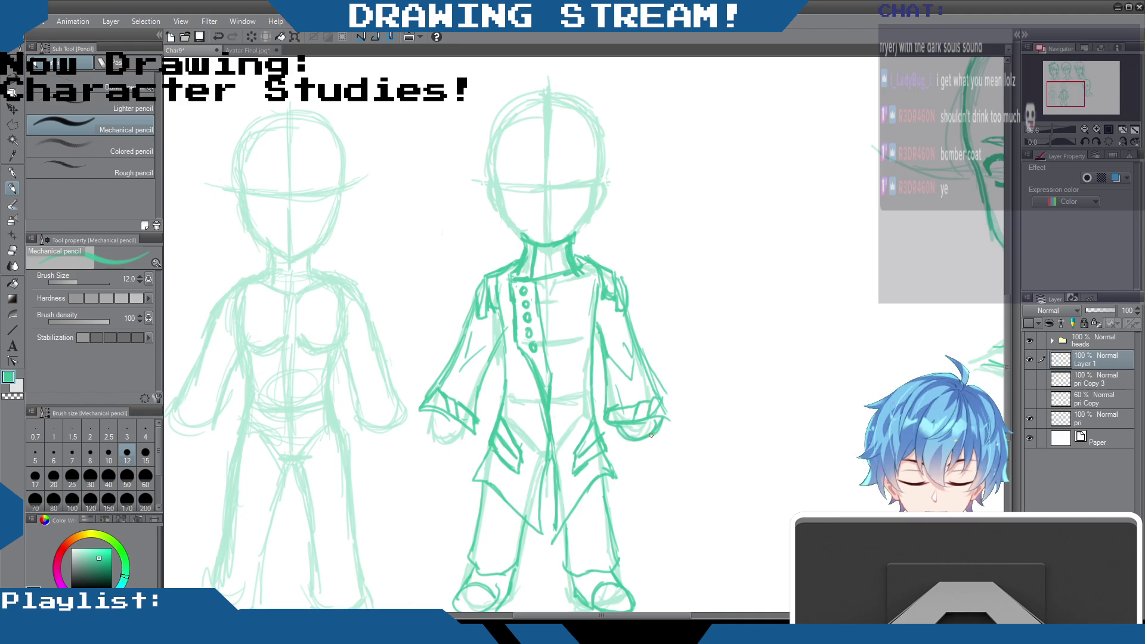
mouse_move(446, 415)
left_mouse_down()
mouse_move(441, 444)
mouse_move(474, 435)
left_mouse_up()
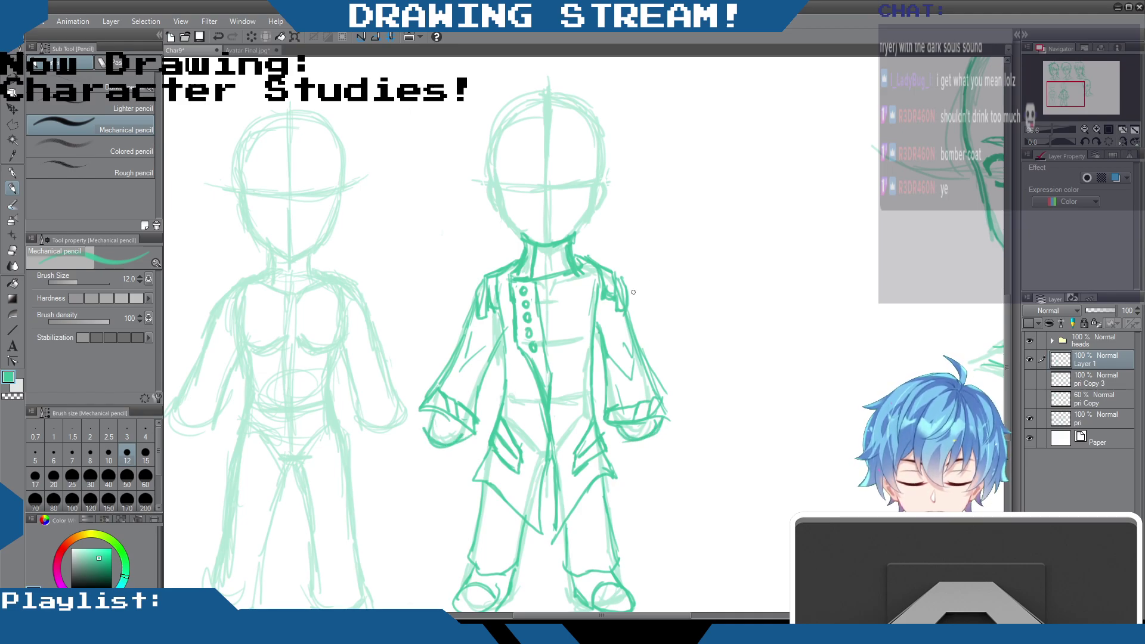
Step: Reinforce the coat's neckline and its side contours around the waist
left_click_drag(567, 272, 533, 282)
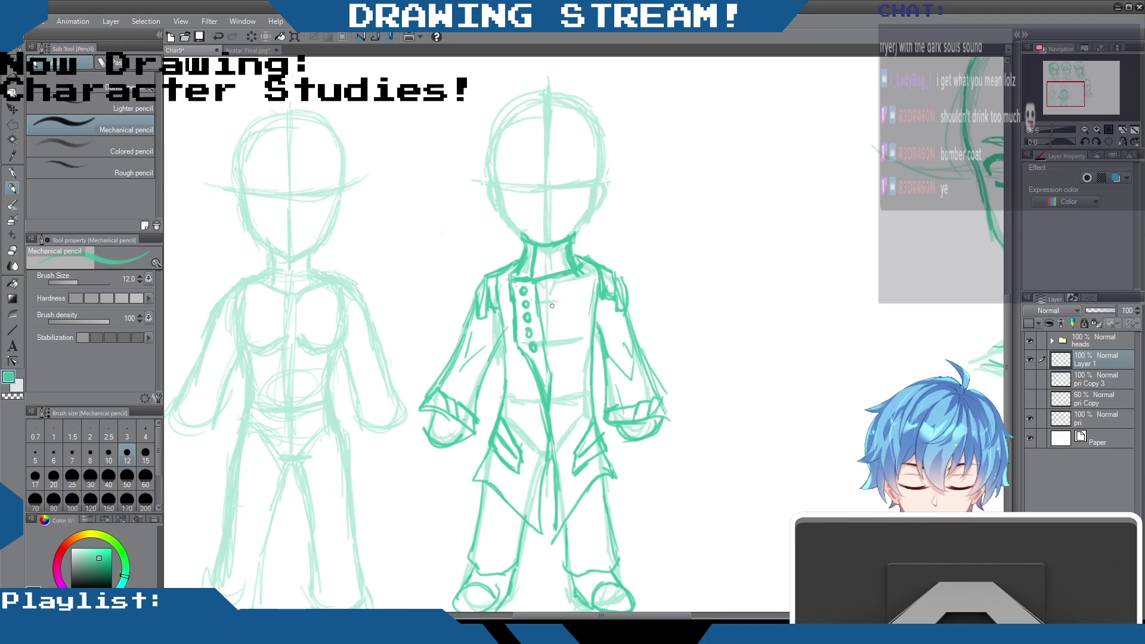
left_click_drag(590, 385, 599, 427)
left_click_drag(517, 382, 504, 418)
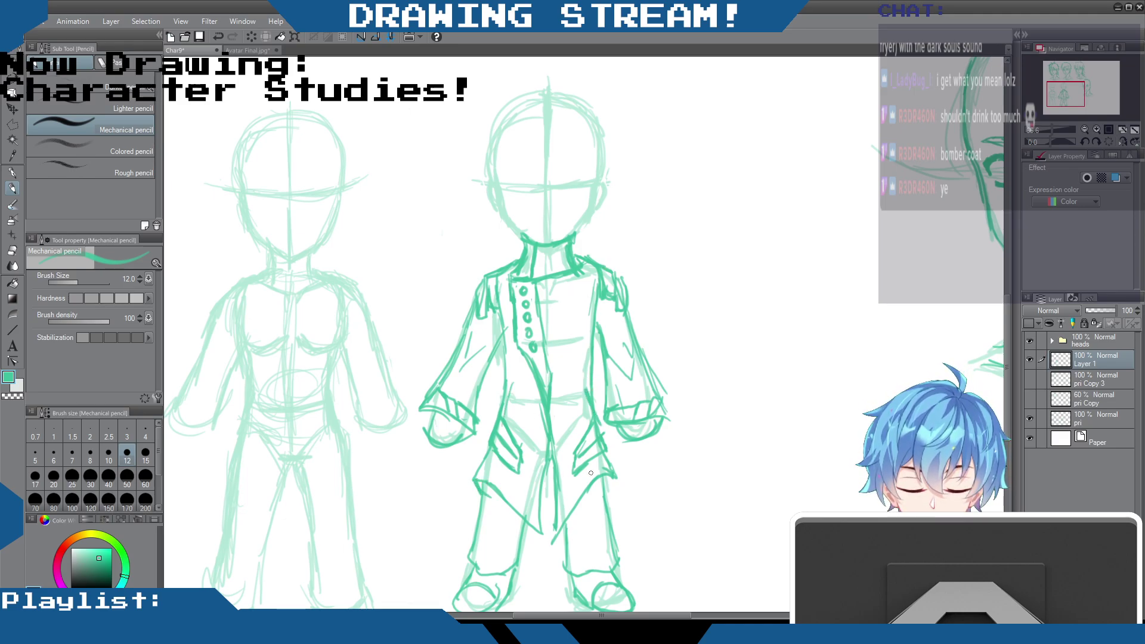
Step: Strengthen the coat's hem with inner fold lines and add crease lines down both trouser legs
mouse_move(615, 481)
left_mouse_down()
mouse_move(558, 531)
mouse_move(551, 503)
mouse_move(493, 544)
mouse_move(494, 572)
left_mouse_up()
mouse_move(575, 512)
left_mouse_down()
mouse_move(585, 561)
mouse_move(601, 570)
left_mouse_up()
left_click_drag(608, 492, 614, 551)
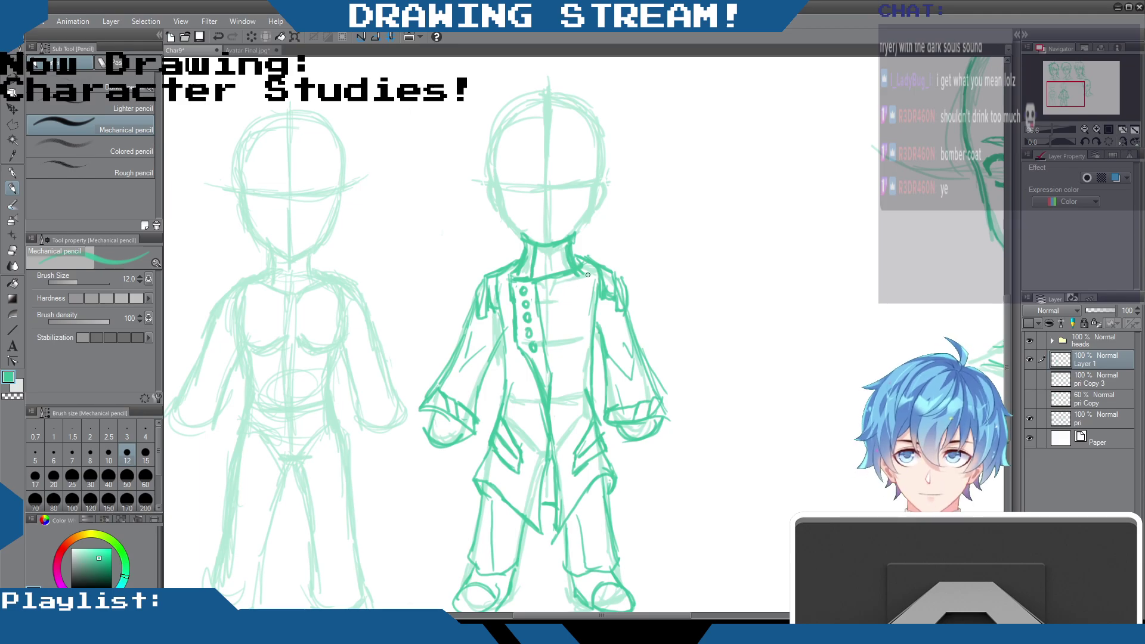
Step: Draw a swirl emblem and a column of small ornaments on the chest, and add a short clasp beside the lowest button
mouse_move(559, 301)
left_mouse_down()
mouse_move(577, 286)
mouse_move(586, 295)
mouse_move(565, 321)
mouse_move(583, 313)
mouse_move(566, 326)
mouse_move(571, 387)
mouse_move(571, 370)
left_mouse_up()
mouse_move(564, 331)
left_mouse_down()
mouse_move(563, 376)
mouse_move(561, 352)
mouse_move(590, 326)
mouse_move(576, 388)
left_mouse_up()
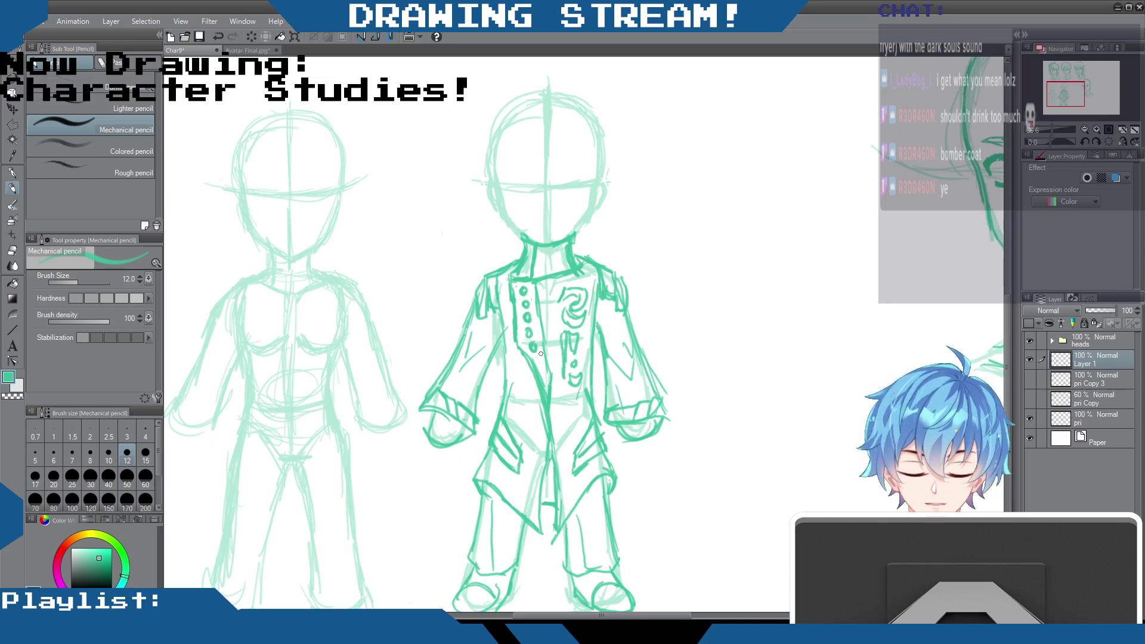
left_click_drag(545, 342, 558, 352)
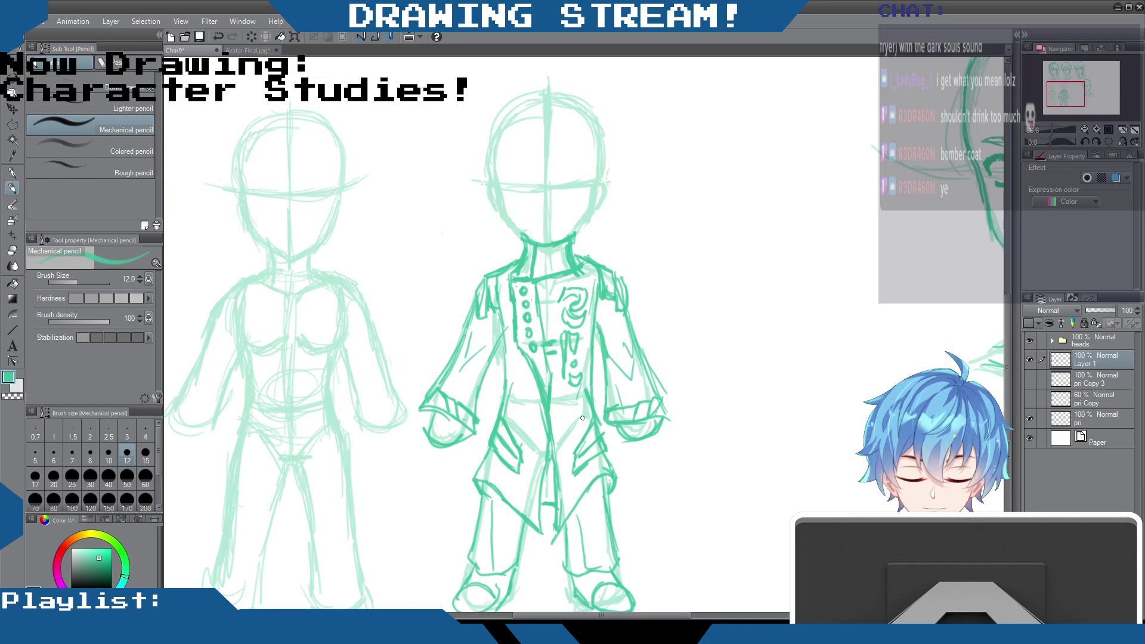
left_click_drag(546, 332, 544, 401)
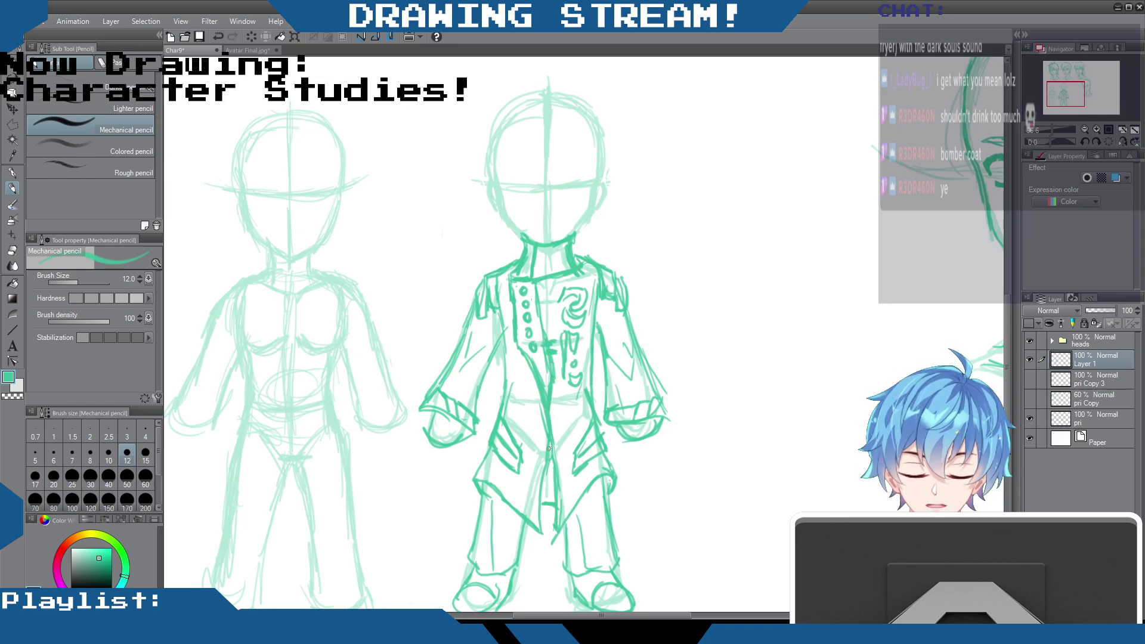
left_click_drag(434, 410, 431, 442)
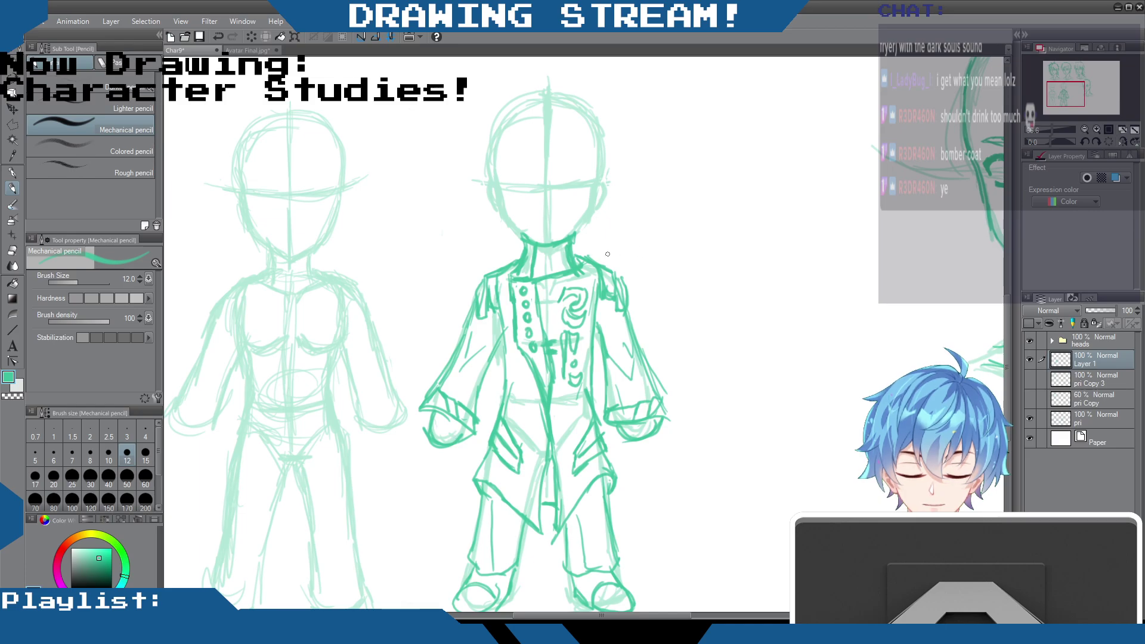
left_click_drag(576, 237, 574, 254)
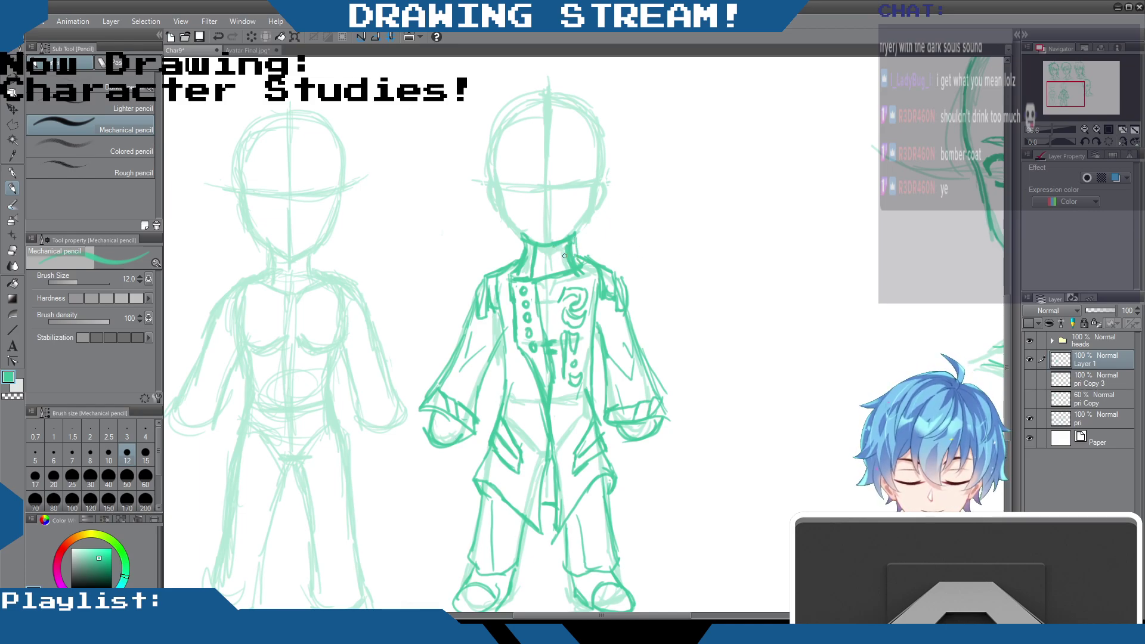
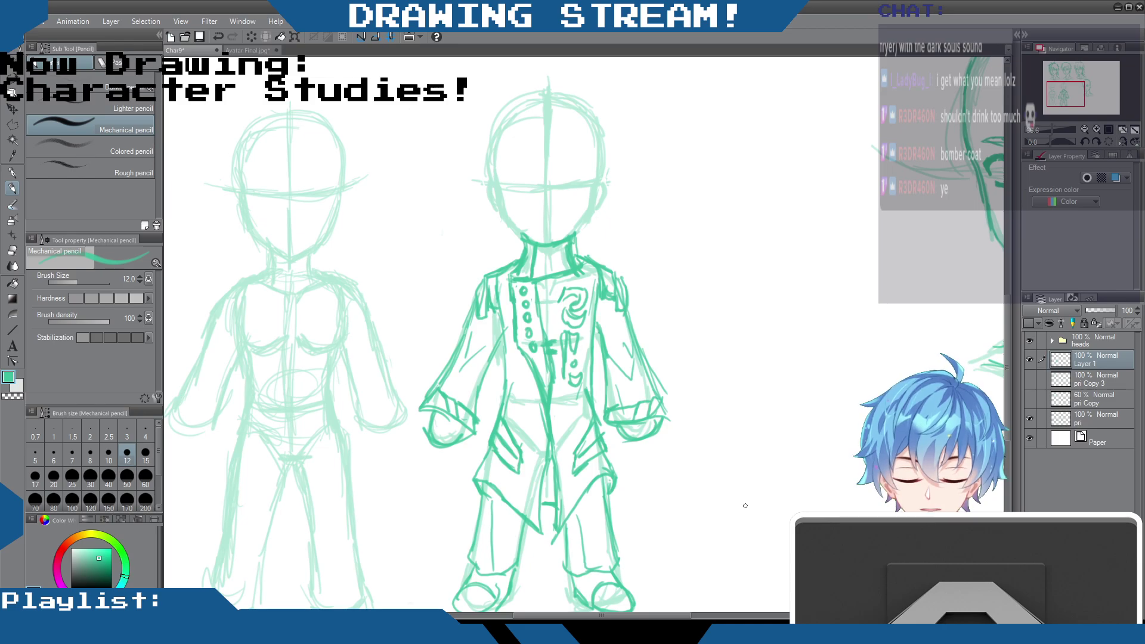
Step: Strengthen the head outline above the coat and add a vertical centre line with a short horizontal eye guide
key("e")
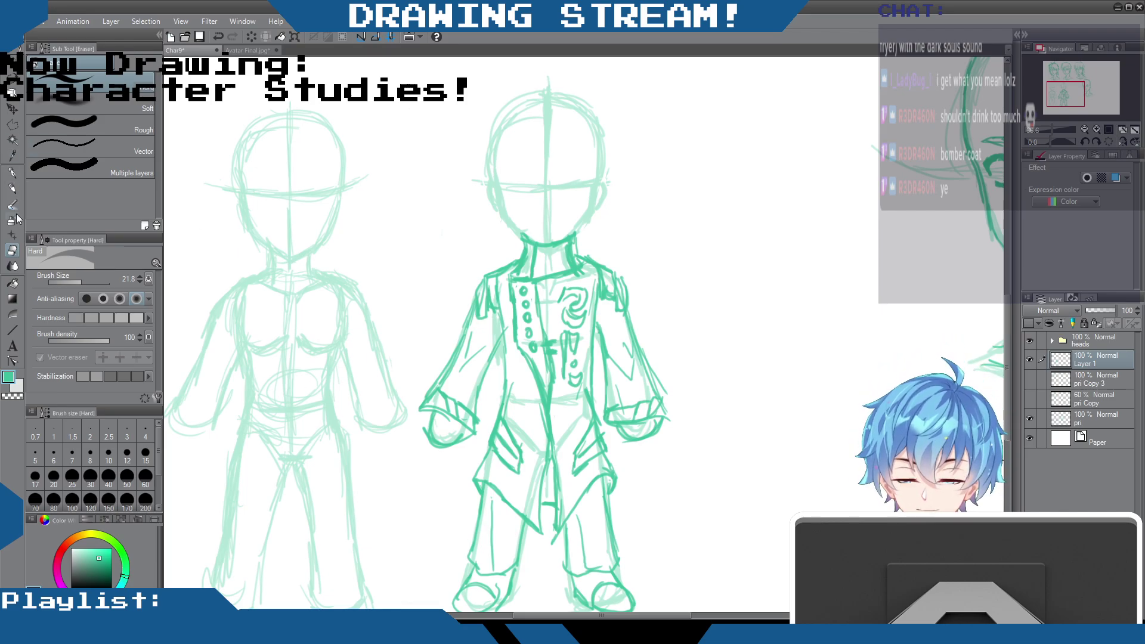
left_click(12, 188)
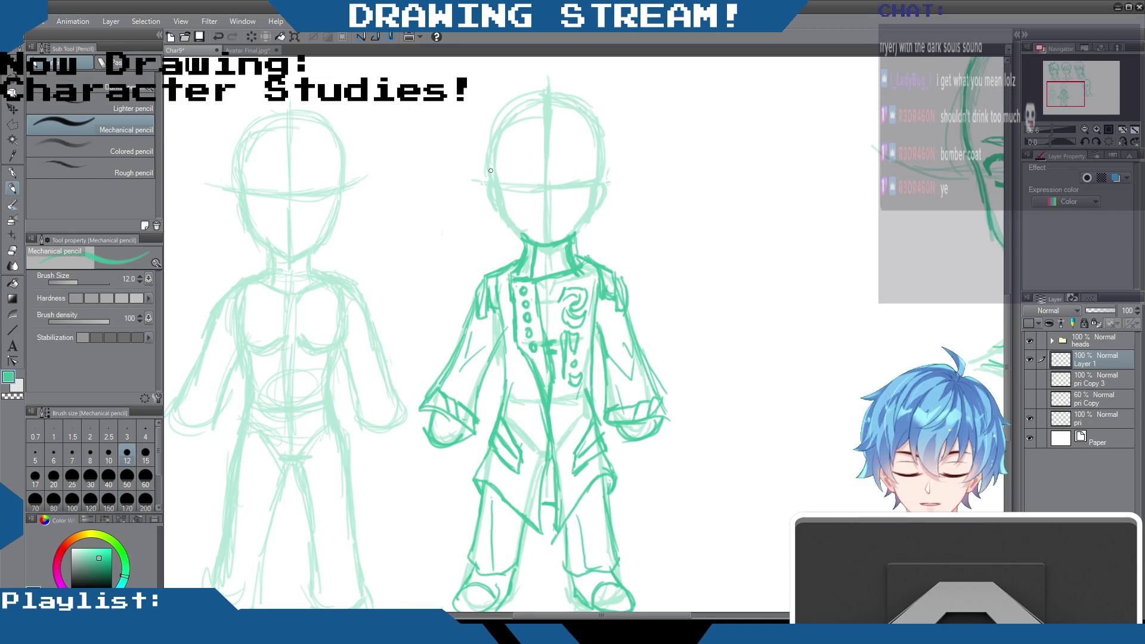
mouse_move(487, 180)
left_mouse_down()
mouse_move(498, 210)
mouse_move(500, 192)
mouse_move(532, 242)
mouse_move(492, 103)
left_mouse_up()
left_click_drag(490, 158, 540, 95)
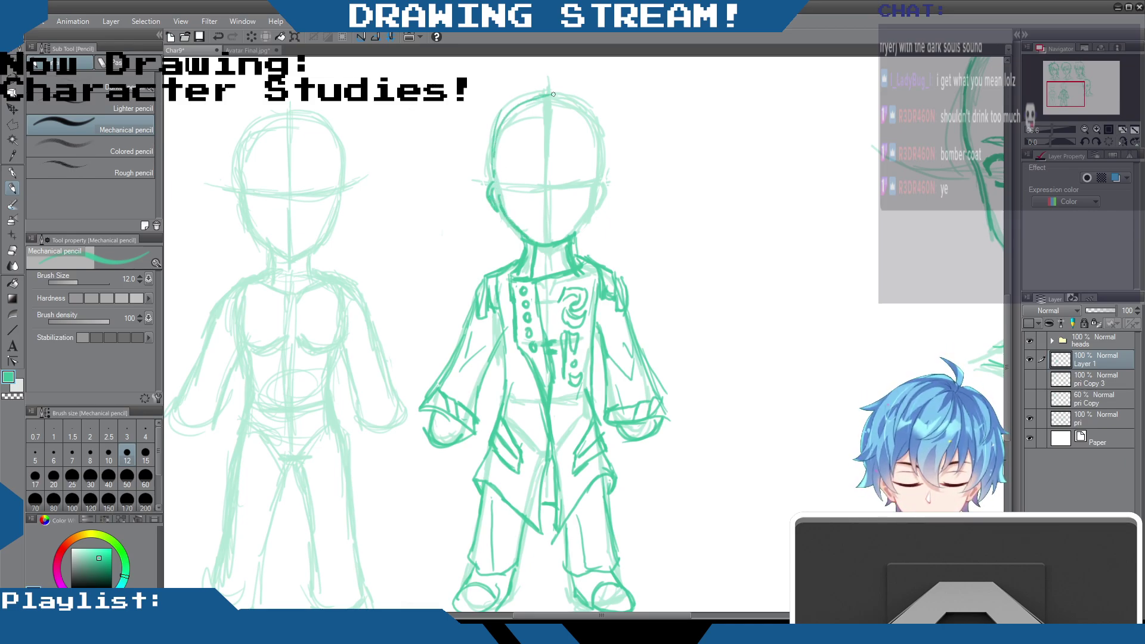
mouse_move(595, 166)
left_mouse_down()
mouse_move(598, 206)
mouse_move(579, 228)
left_mouse_up()
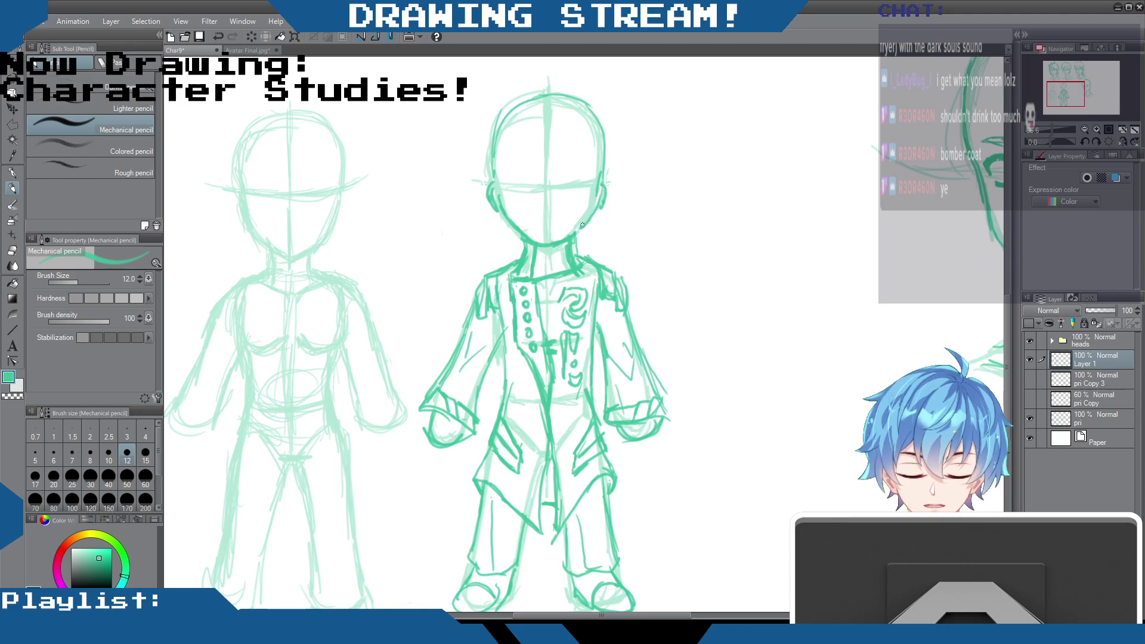
left_click_drag(547, 98, 546, 242)
left_click_drag(523, 190, 577, 190)
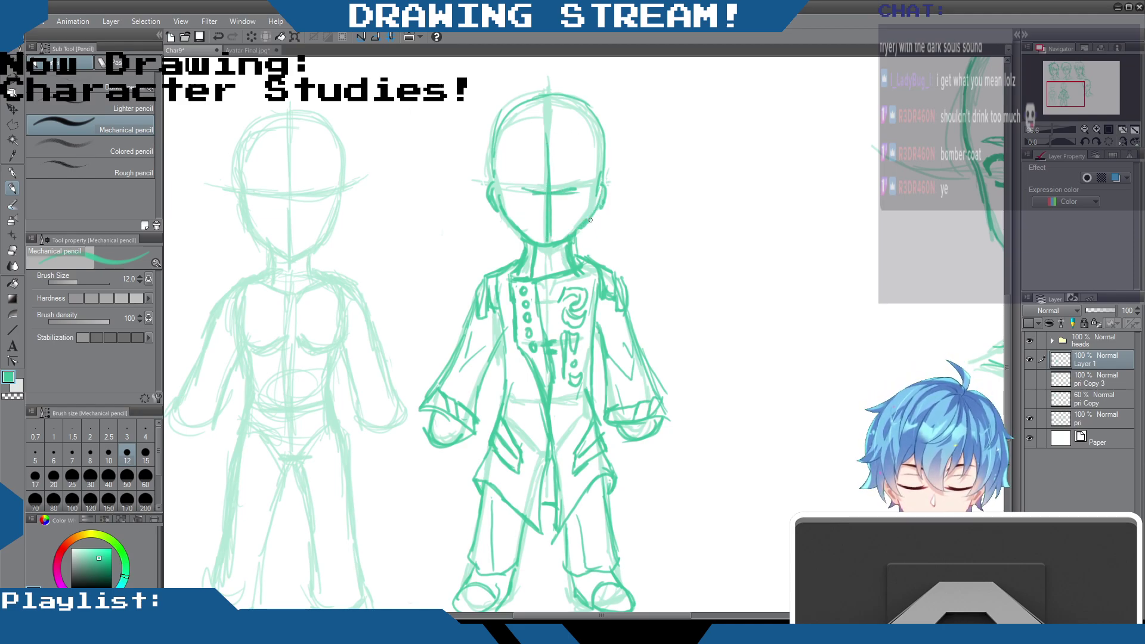
Step: Rename the coat sketch layer as 1 and duplicate it
left_click(1029, 359)
left_click(1029, 359)
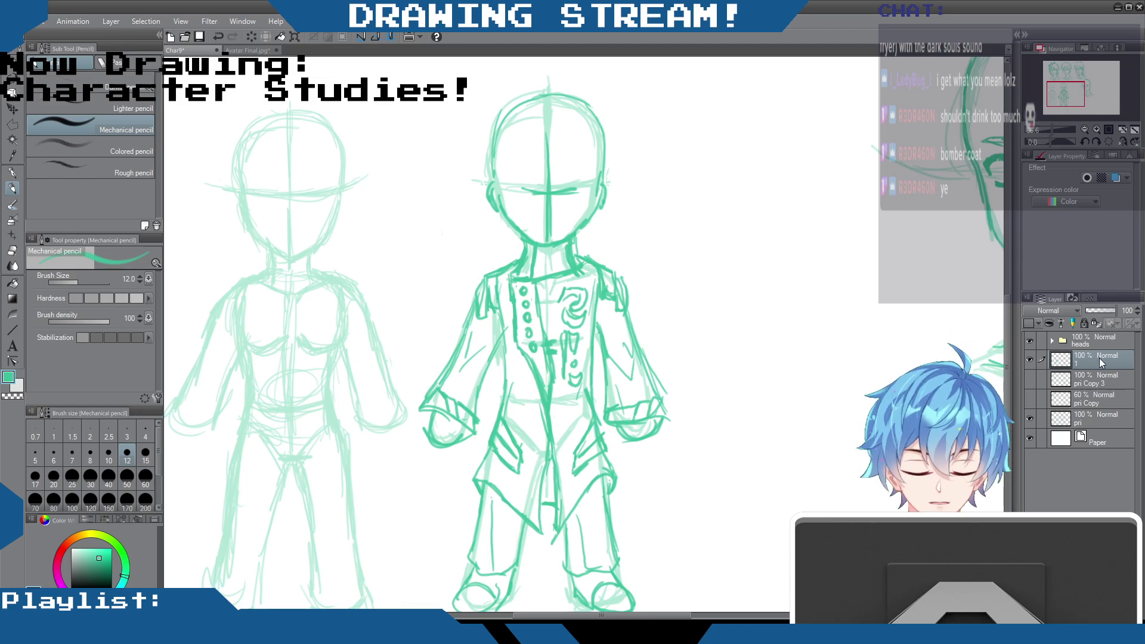
key("ctrl+j")
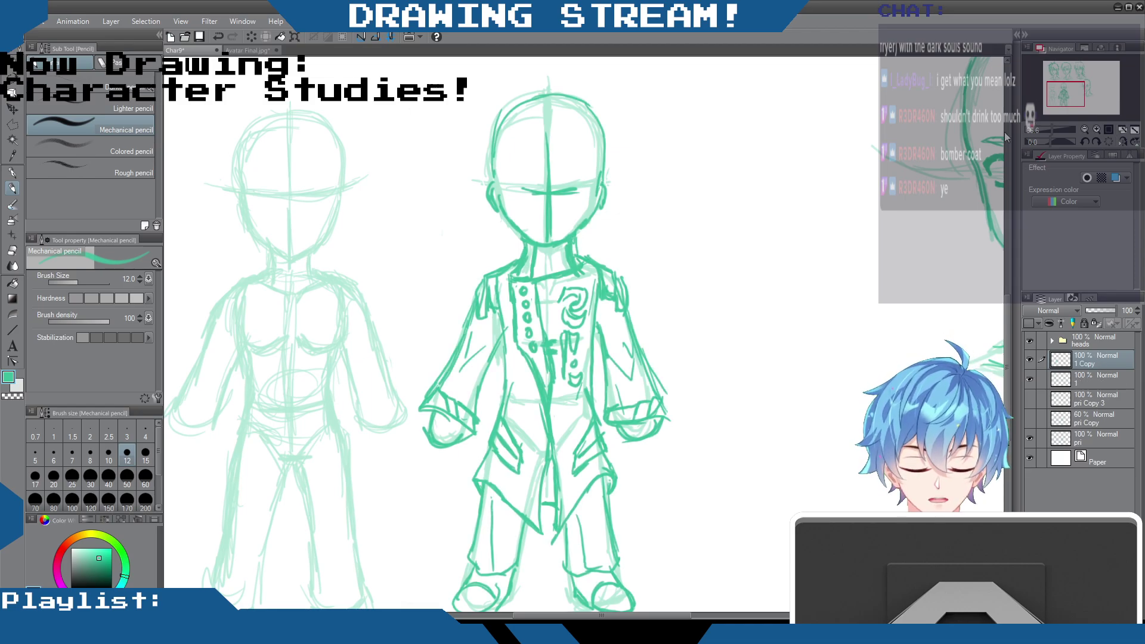
Step: Move the duplicated figure to the empty area right of the original and rename its layer as 2
key("k")
mouse_move(599, 385)
left_mouse_down()
mouse_move(720, 337)
mouse_move(835, 380)
left_mouse_up()
left_click_drag(676, 616, 752, 614)
double_click(1086, 363)
type("2")
key("Return")
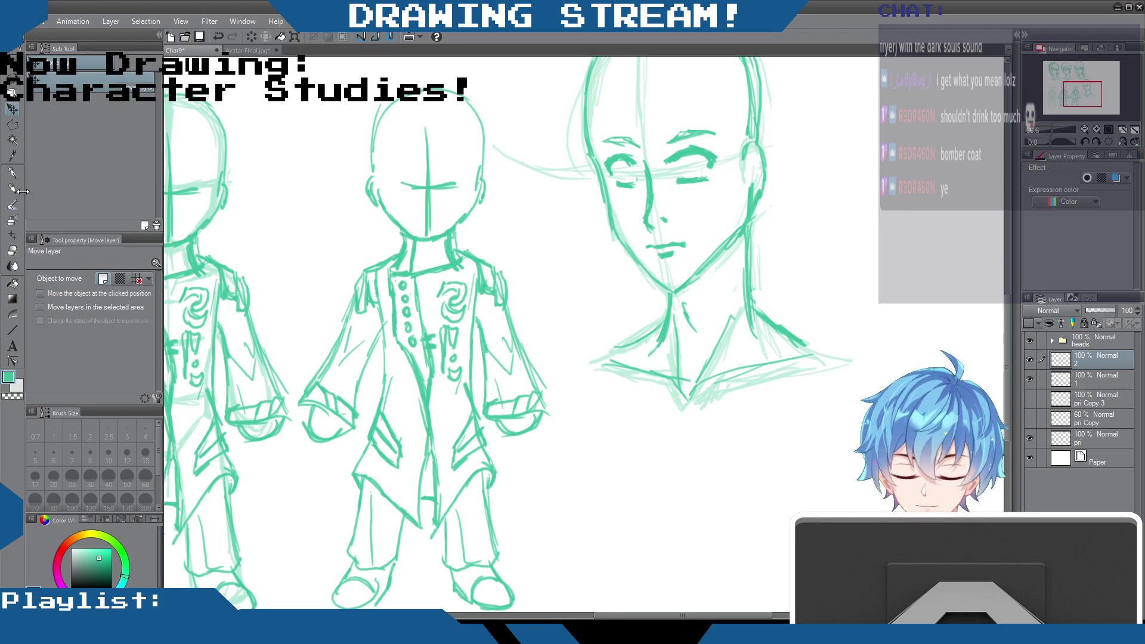
Step: Erase the neck, collar, chest ornaments and central closure lines from the copied figure's coat
key("p")
left_click_drag(769, 616, 729, 615)
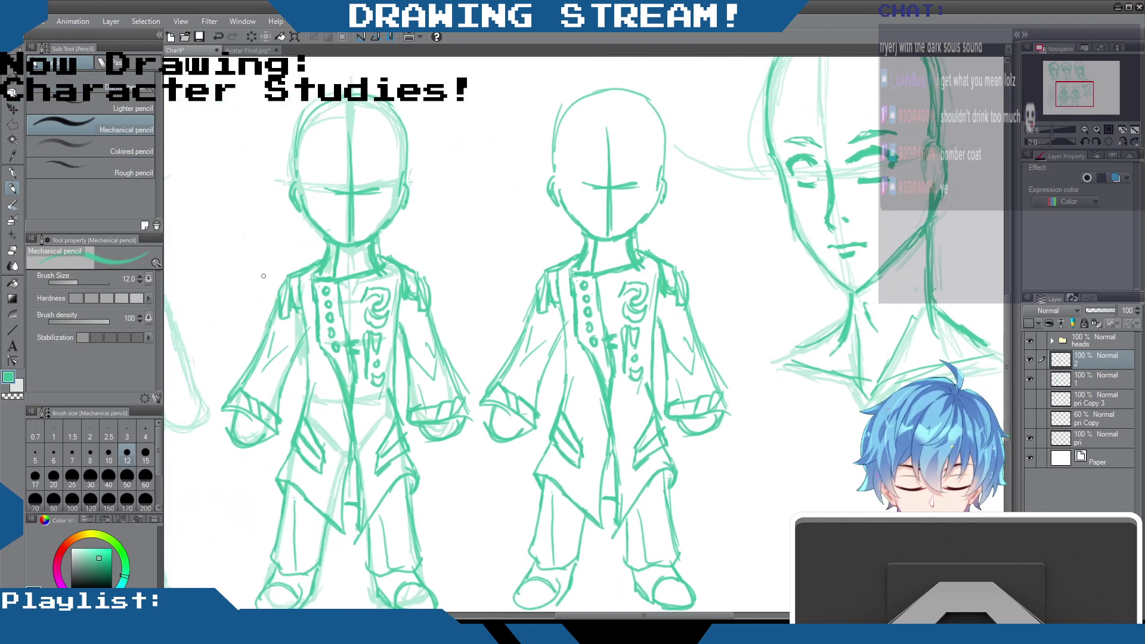
left_click(11, 252)
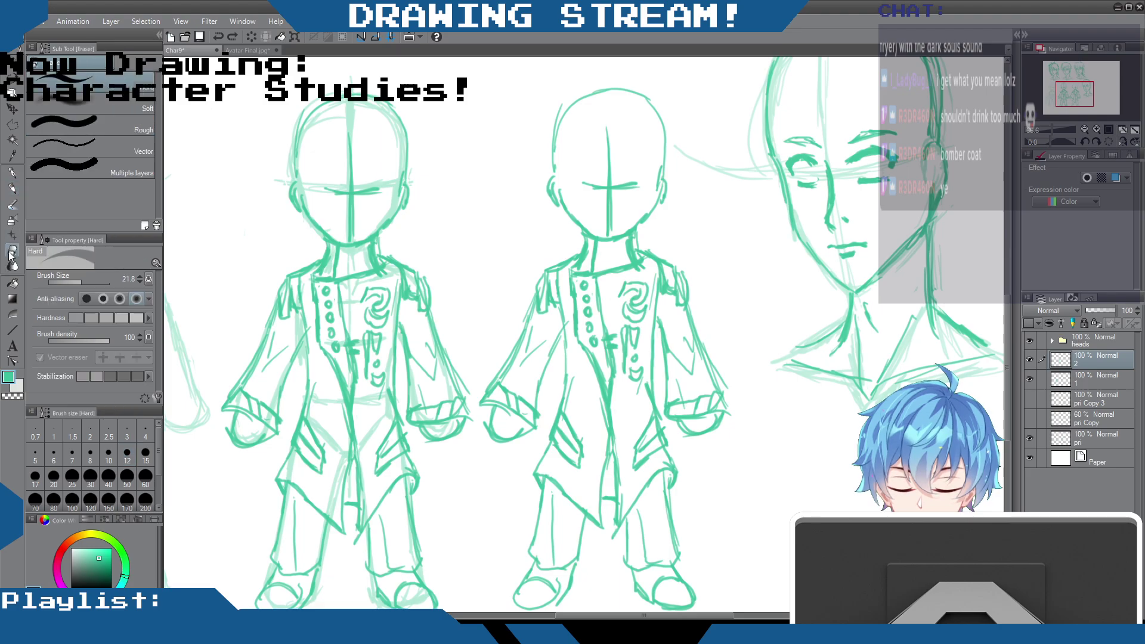
left_click(582, 279)
mouse_move(582, 278)
left_mouse_down()
mouse_move(605, 344)
mouse_move(584, 330)
mouse_move(594, 343)
mouse_move(582, 280)
mouse_move(572, 317)
mouse_move(574, 297)
mouse_move(580, 340)
mouse_move(619, 391)
mouse_move(612, 375)
mouse_move(636, 285)
mouse_move(621, 346)
mouse_move(633, 315)
mouse_move(636, 388)
left_mouse_up()
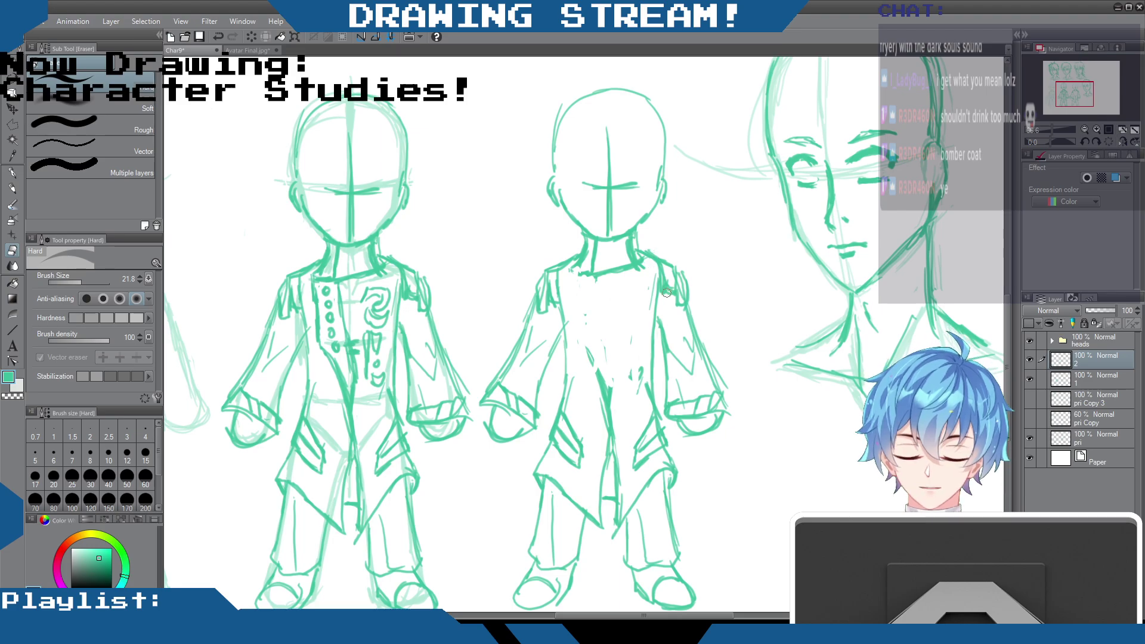
mouse_move(645, 327)
left_mouse_down()
mouse_move(632, 360)
mouse_move(589, 357)
mouse_move(602, 373)
mouse_move(609, 360)
mouse_move(602, 406)
mouse_move(599, 323)
mouse_move(576, 280)
mouse_move(583, 262)
mouse_move(571, 271)
mouse_move(591, 281)
mouse_move(598, 267)
mouse_move(638, 262)
mouse_move(630, 243)
mouse_move(621, 257)
mouse_move(589, 239)
mouse_move(595, 254)
mouse_move(600, 240)
mouse_move(636, 242)
mouse_move(586, 248)
mouse_move(574, 267)
mouse_move(636, 244)
left_mouse_up()
mouse_move(631, 357)
left_mouse_down()
mouse_move(637, 256)
mouse_move(608, 372)
mouse_move(621, 444)
left_mouse_up()
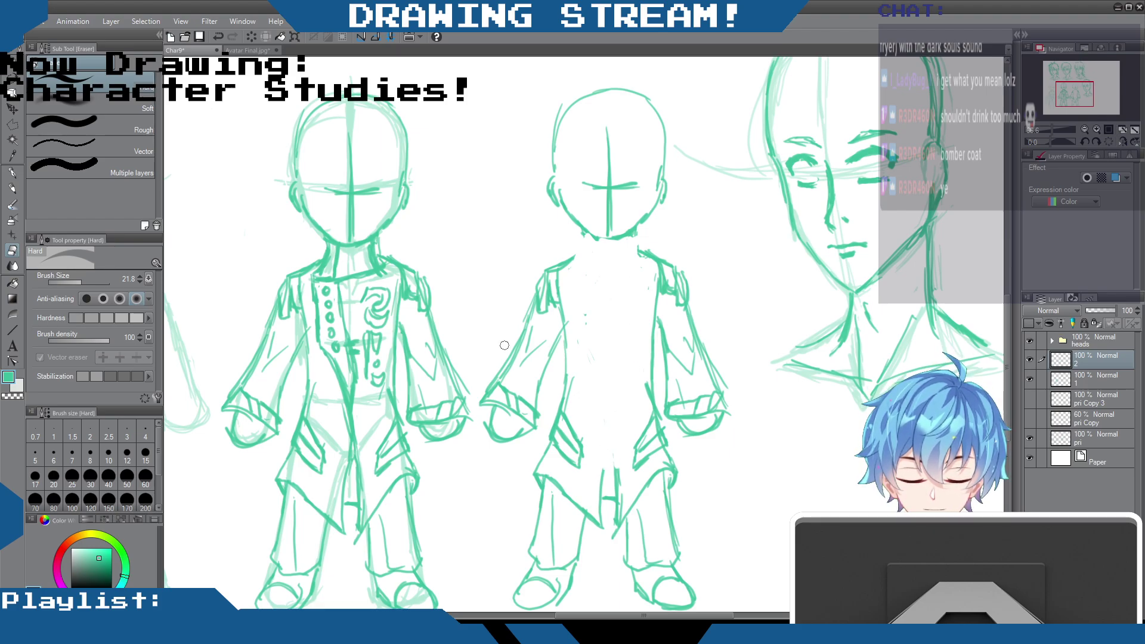
Step: Draw a raised open collar with pointed lapels on both sides of the copied figure's neck
left_click(11, 189)
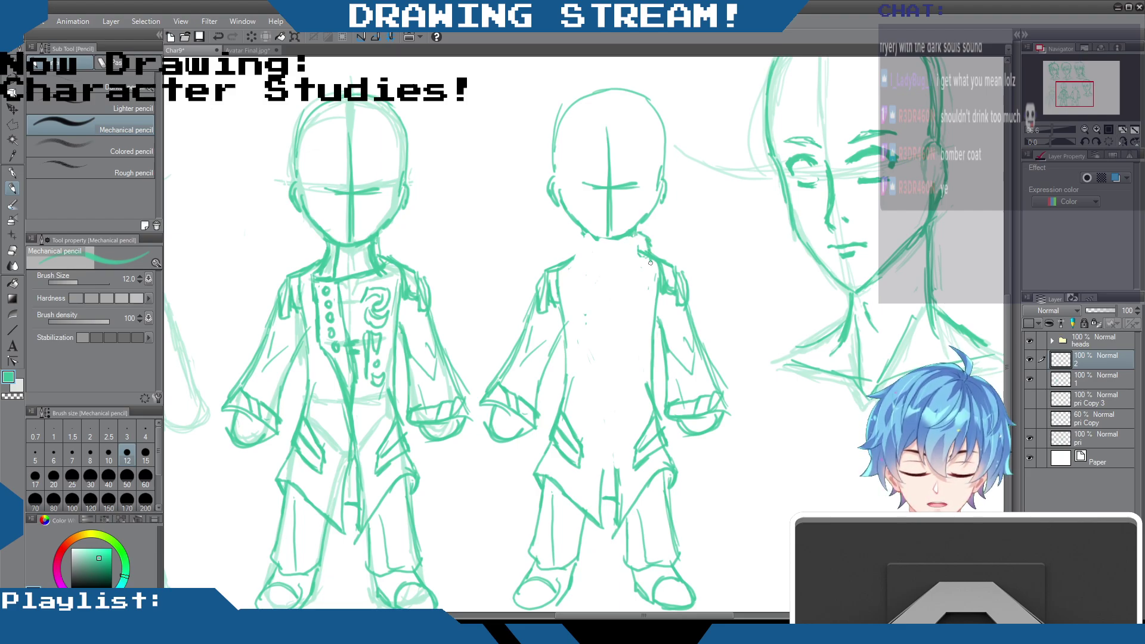
mouse_move(643, 244)
left_mouse_down()
mouse_move(626, 265)
mouse_move(649, 261)
mouse_move(644, 309)
mouse_move(628, 286)
left_mouse_up()
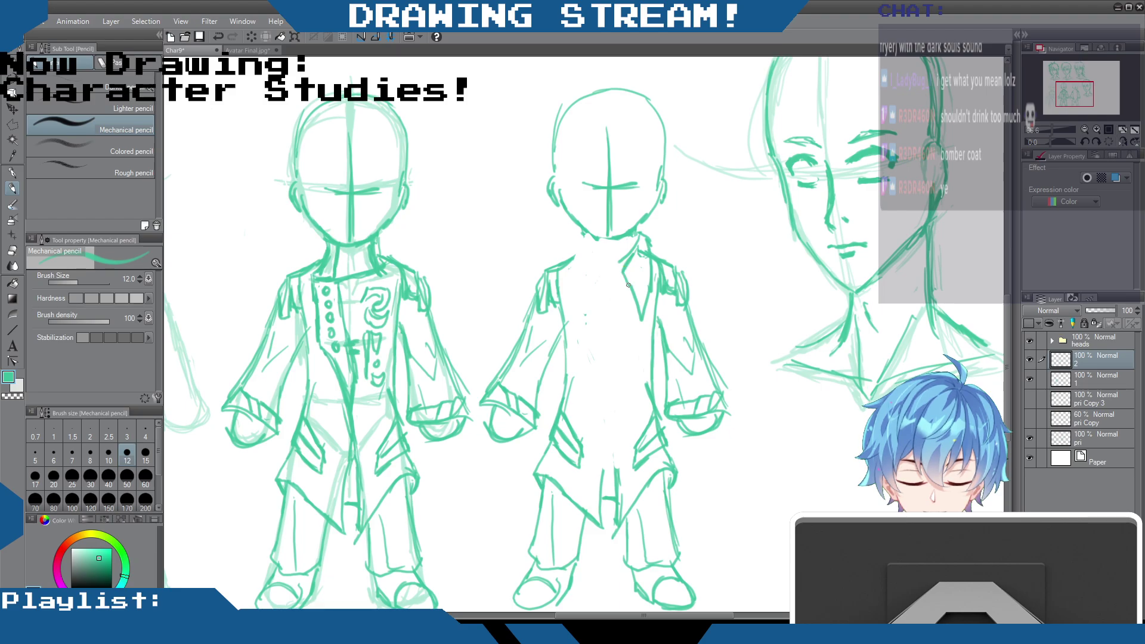
left_click_drag(585, 232, 594, 291)
left_click_drag(584, 227, 569, 258)
mouse_move(566, 263)
left_mouse_down()
mouse_move(589, 300)
mouse_move(583, 320)
left_mouse_up()
left_click_drag(627, 262, 631, 312)
mouse_move(597, 251)
left_mouse_down()
mouse_move(566, 289)
mouse_move(587, 321)
left_mouse_up()
mouse_move(636, 251)
left_mouse_down()
mouse_move(624, 275)
mouse_move(650, 292)
left_mouse_up()
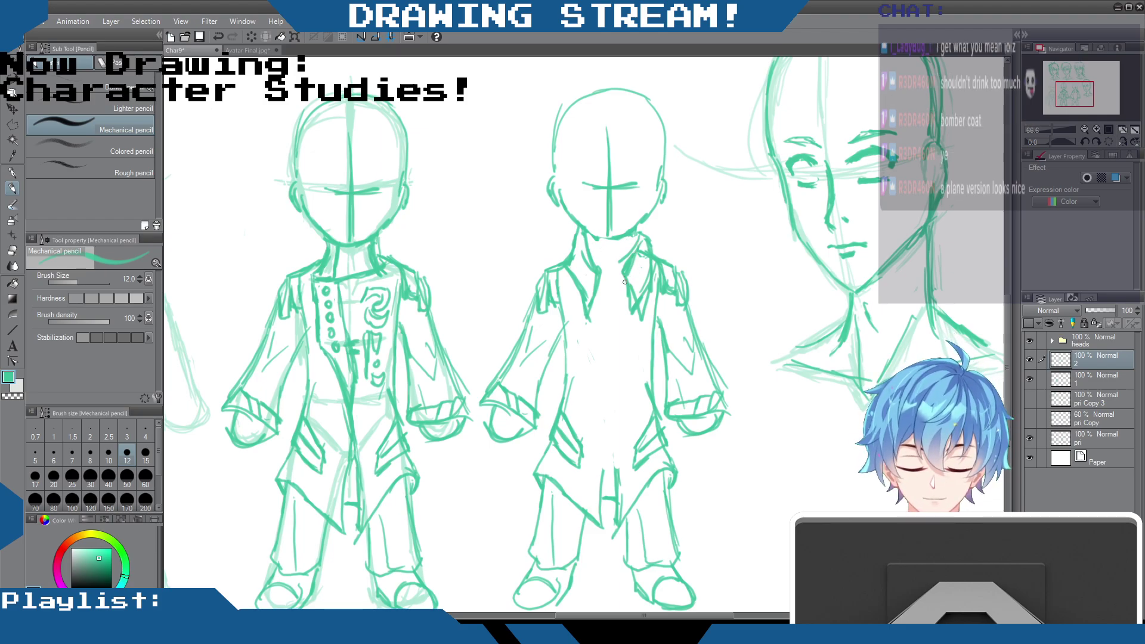
Step: Draw the coat's front edges from the lapels to the hem, with a round shirt neckline and short clasps at the waist
mouse_move(630, 234)
left_mouse_down()
mouse_move(632, 250)
mouse_move(593, 238)
mouse_move(622, 287)
mouse_move(629, 275)
mouse_move(609, 498)
left_mouse_up()
left_click_drag(626, 420, 622, 511)
left_click_drag(593, 308, 602, 488)
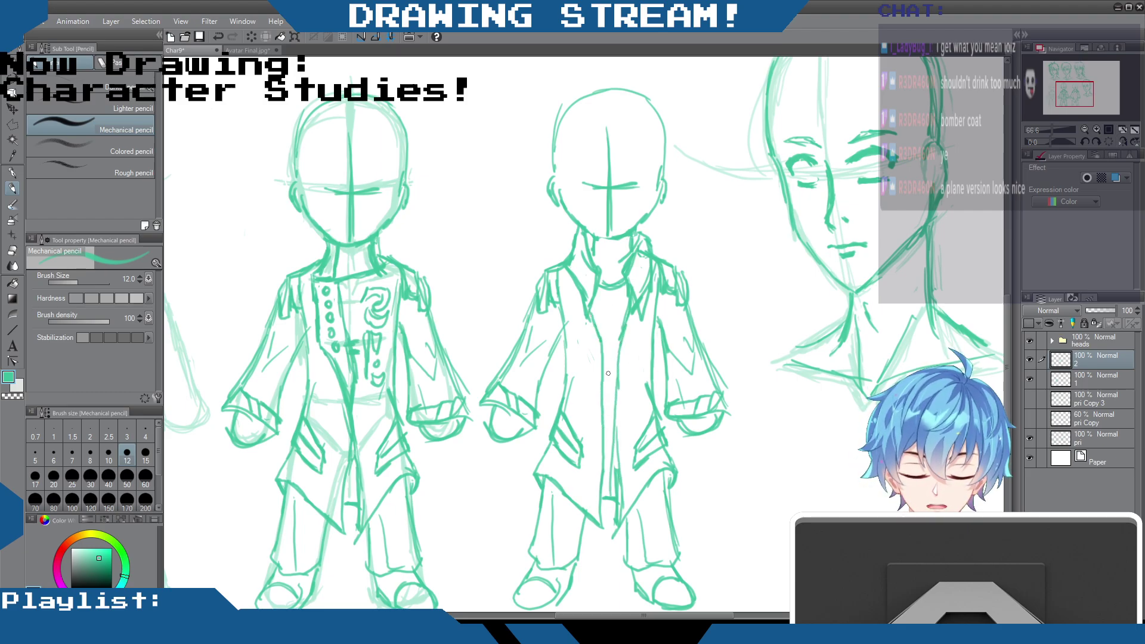
mouse_move(607, 388)
left_mouse_down()
mouse_move(618, 387)
mouse_move(614, 405)
left_mouse_up()
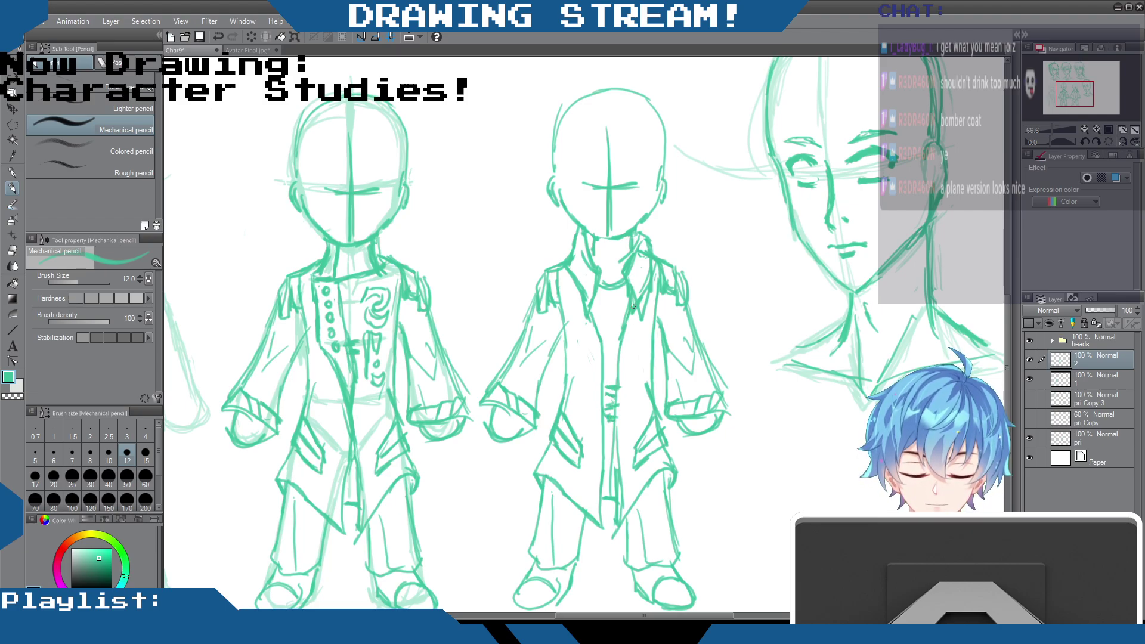
mouse_move(587, 307)
left_mouse_down()
mouse_move(598, 365)
mouse_move(563, 399)
left_mouse_up()
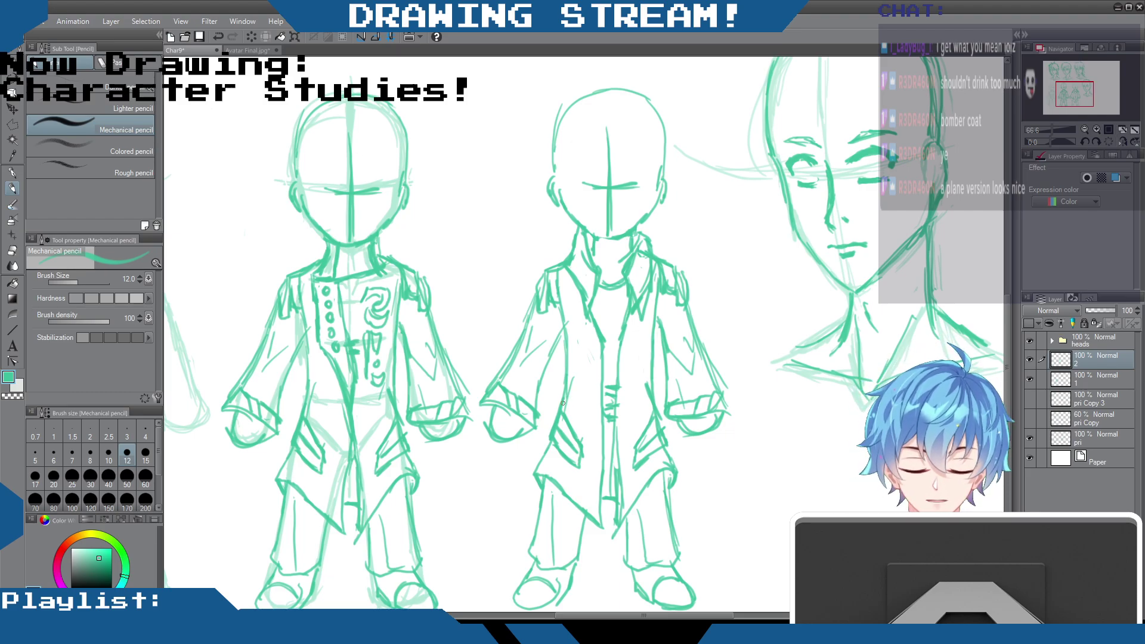
Step: Replace the copied coat's epaulettes with plain shoulder contours and add a second line to the shirt neckline
left_click(12, 250)
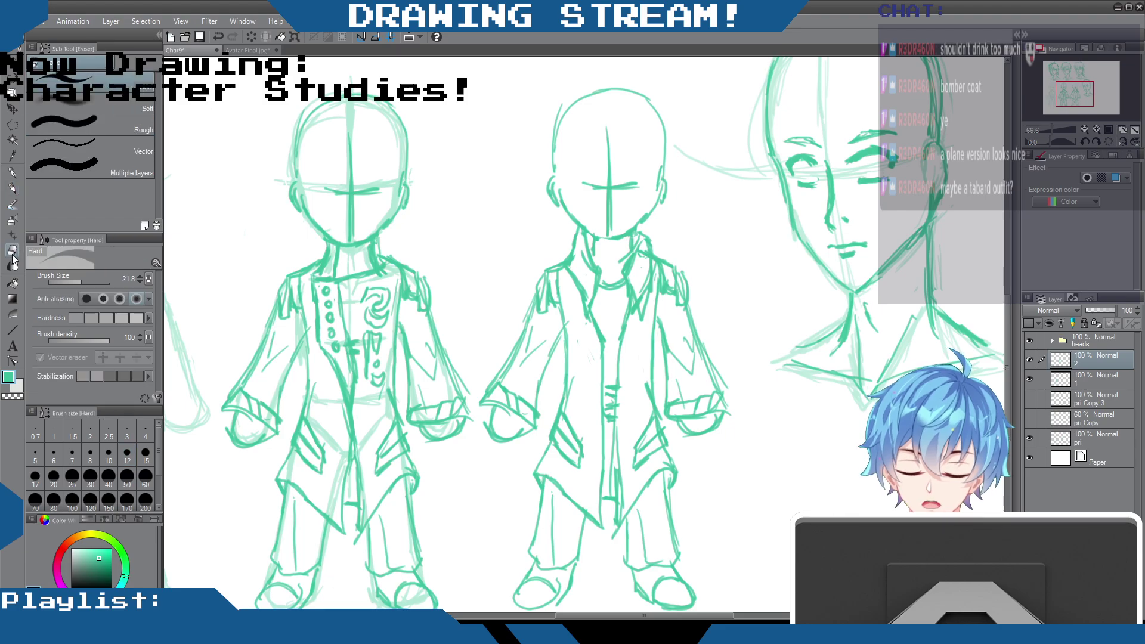
mouse_move(647, 294)
left_mouse_down()
mouse_move(639, 319)
mouse_move(654, 275)
mouse_move(675, 289)
mouse_move(674, 271)
mouse_move(662, 289)
left_mouse_up()
mouse_move(560, 282)
left_mouse_down()
mouse_move(541, 301)
mouse_move(553, 276)
mouse_move(558, 301)
mouse_move(555, 277)
mouse_move(546, 291)
left_mouse_up()
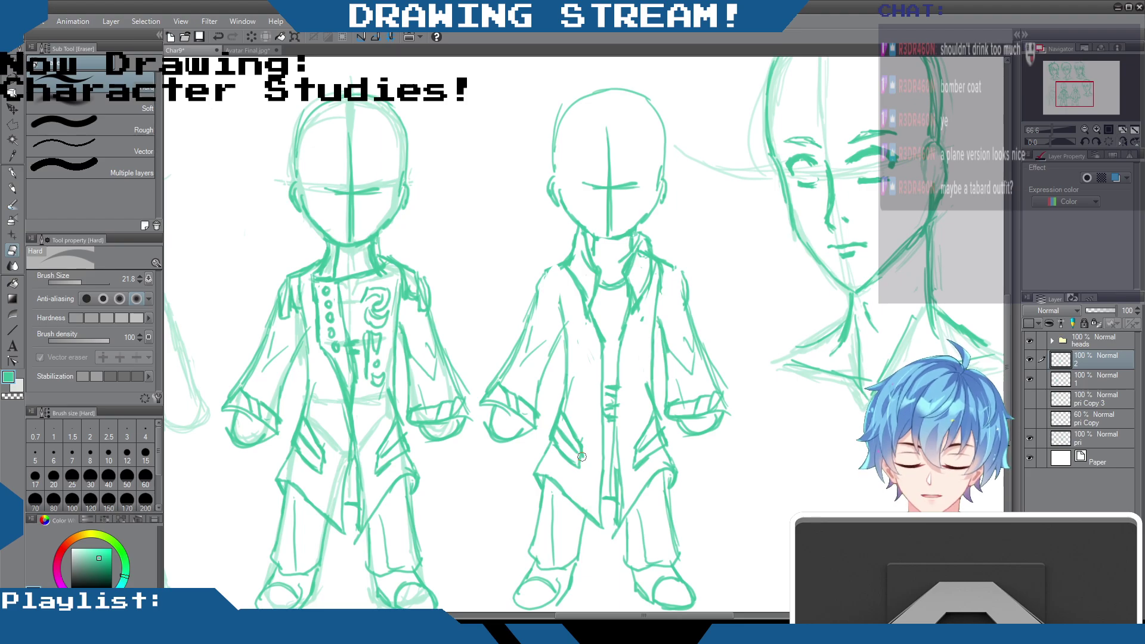
left_click(14, 187)
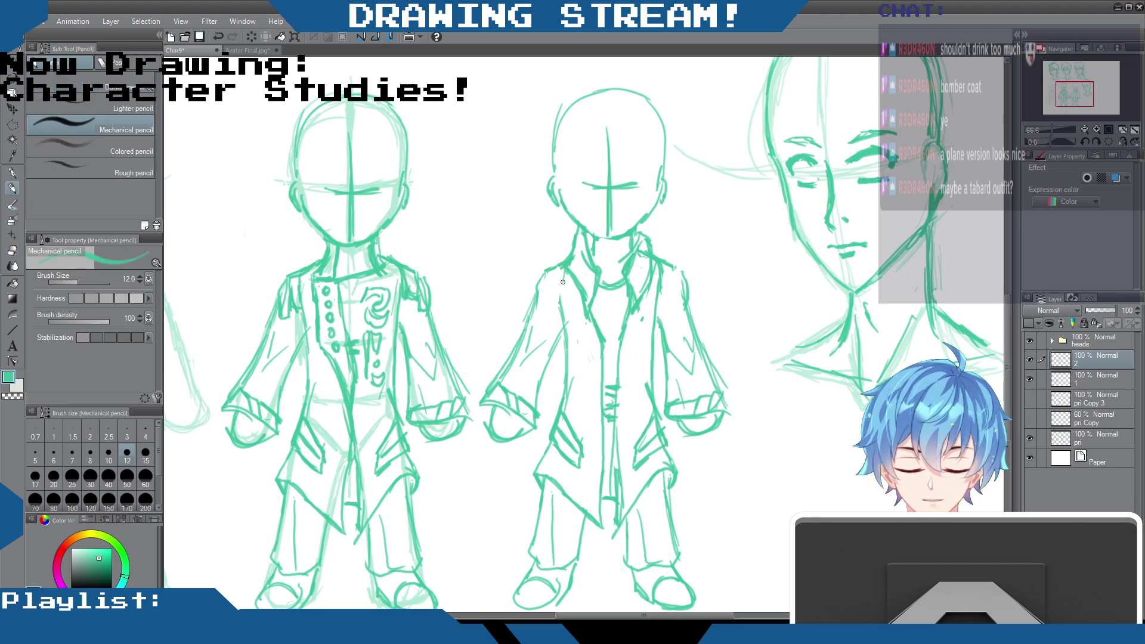
mouse_move(563, 284)
left_mouse_down()
mouse_move(536, 288)
mouse_move(531, 316)
mouse_move(567, 289)
mouse_move(560, 296)
left_mouse_up()
mouse_move(663, 265)
left_mouse_down()
mouse_move(667, 304)
mouse_move(677, 295)
mouse_move(690, 310)
mouse_move(679, 301)
left_mouse_up()
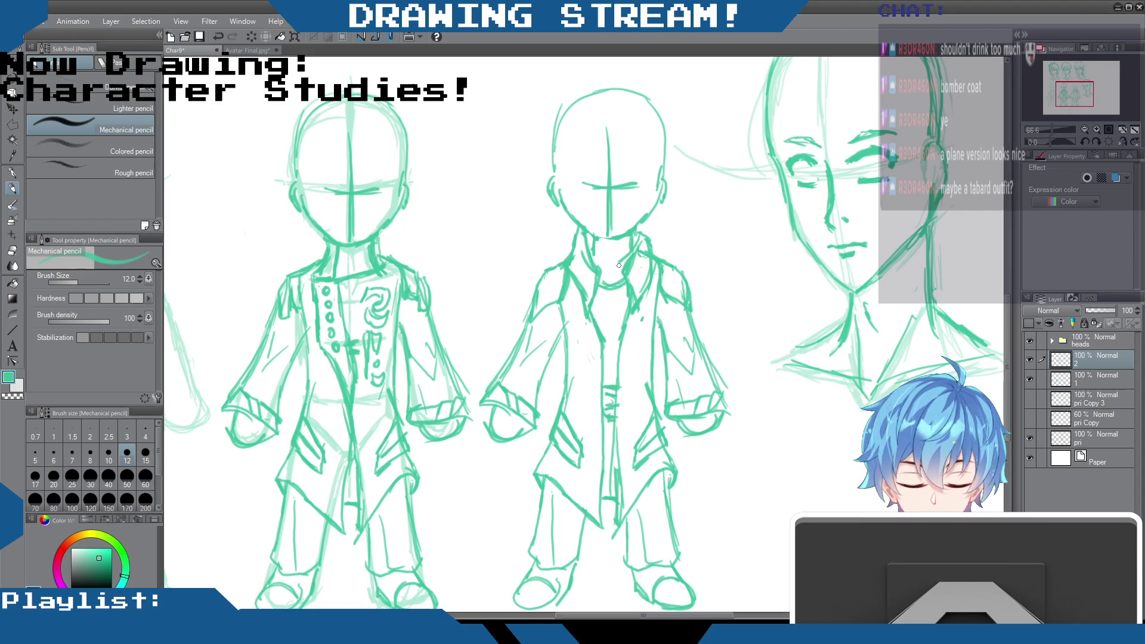
mouse_move(601, 272)
left_mouse_down()
mouse_move(624, 274)
mouse_move(599, 278)
left_mouse_up()
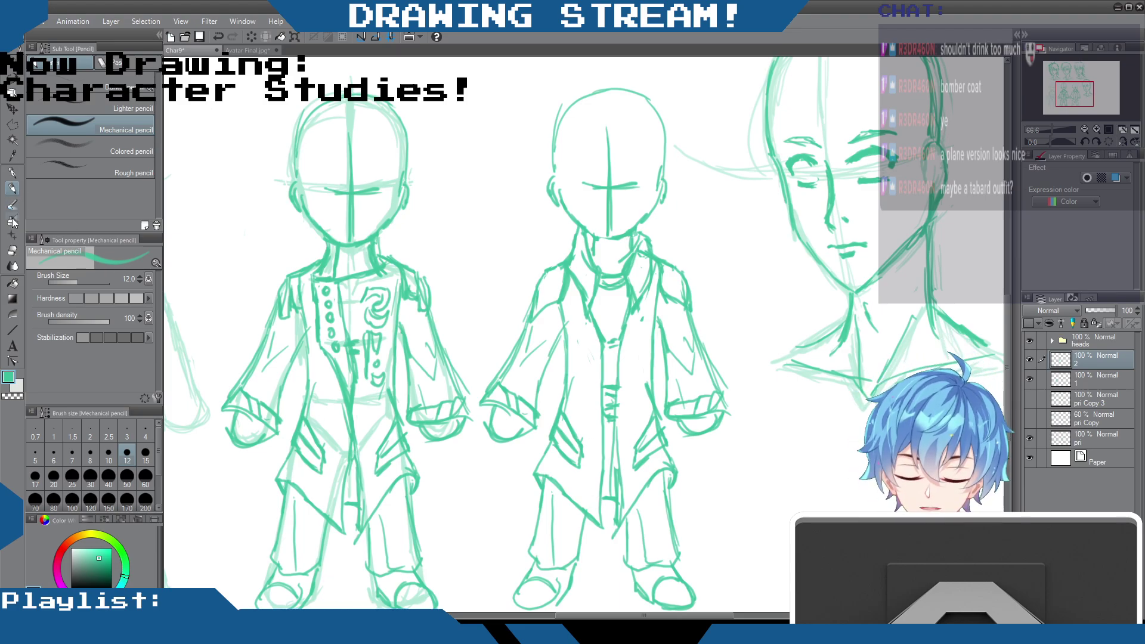
Step: Erase the cuff bands and the slanted pocket flaps from the copied coat
left_click(12, 251)
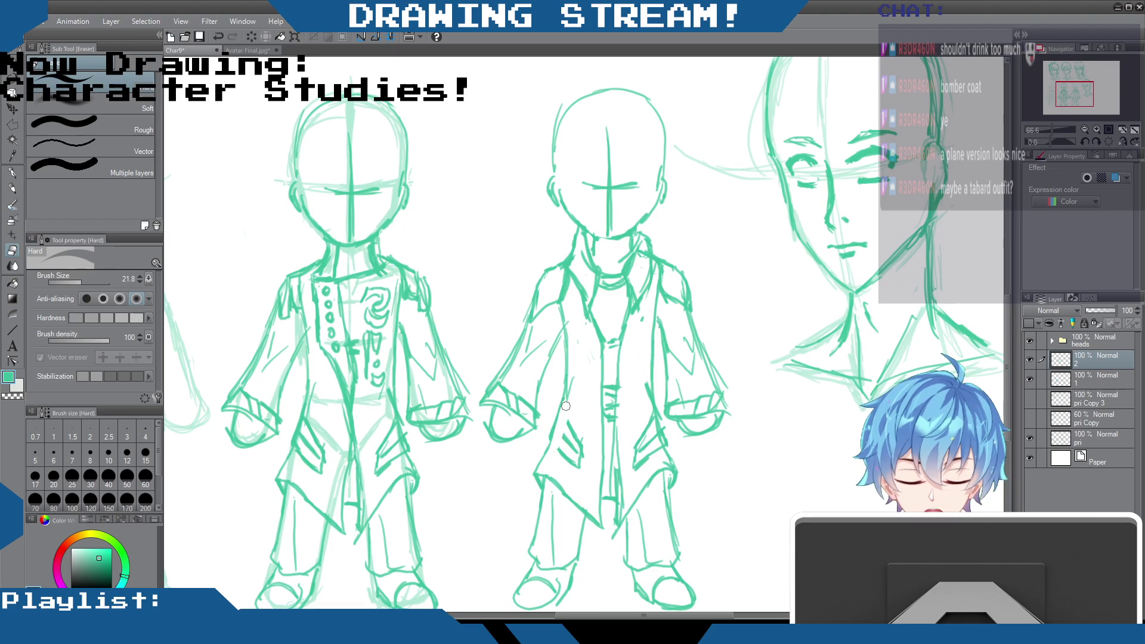
left_click_drag(499, 388, 528, 407)
mouse_move(722, 388)
left_mouse_down()
mouse_move(664, 418)
mouse_move(638, 466)
mouse_move(647, 421)
mouse_move(656, 449)
mouse_move(646, 420)
mouse_move(660, 441)
mouse_move(660, 432)
mouse_move(631, 455)
mouse_move(644, 462)
mouse_move(648, 451)
mouse_move(570, 426)
mouse_move(564, 463)
mouse_move(578, 415)
left_mouse_up()
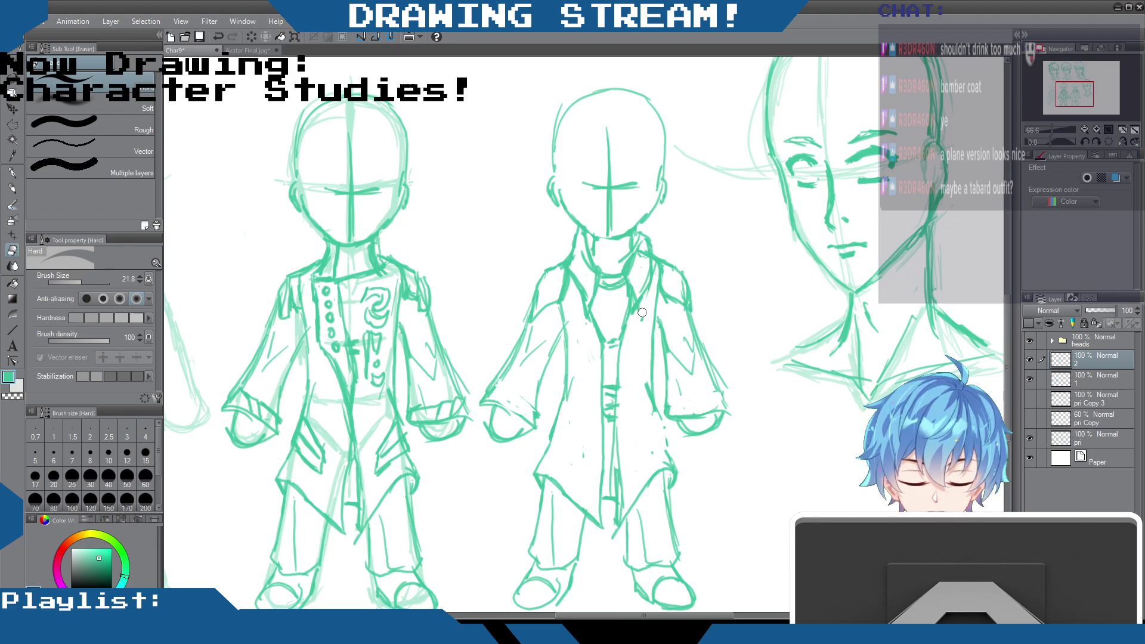
Step: Add neck lines inside the raised collar and reinforce its outer edges
left_click(13, 189)
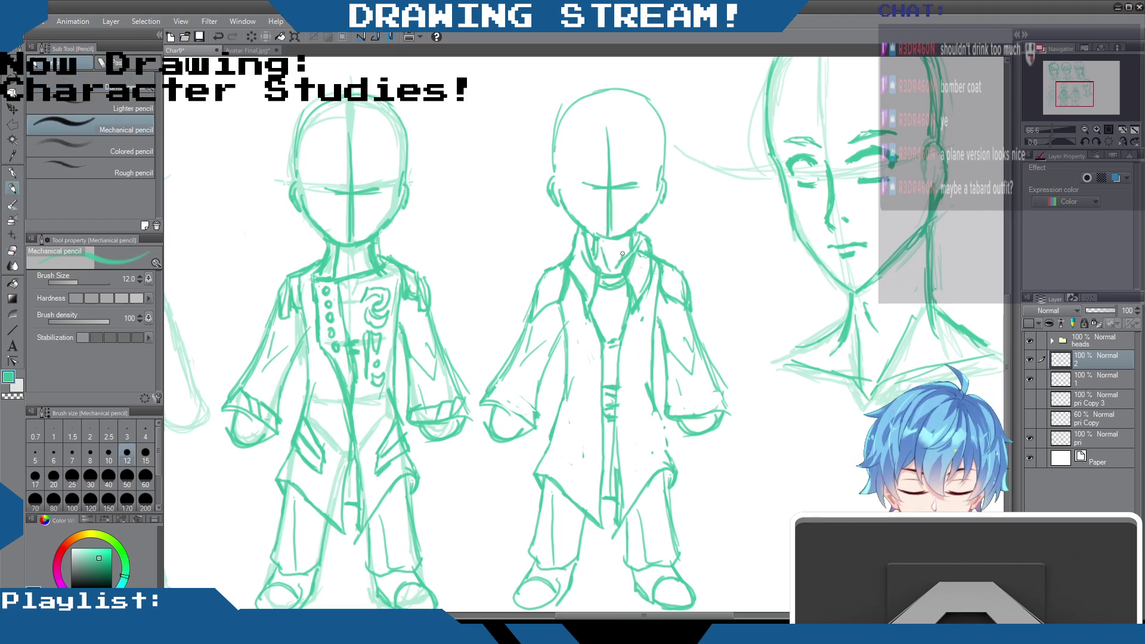
left_click_drag(634, 238, 632, 265)
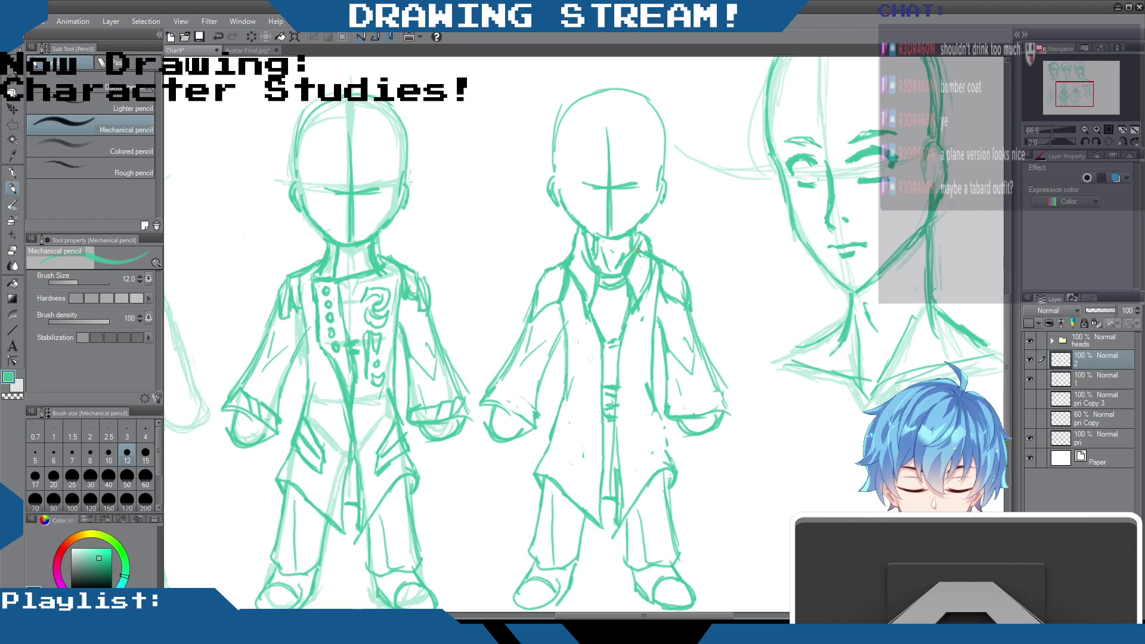
left_click_drag(583, 237, 567, 257)
Step: Draw a column of small buttons beside the coat opening, extend the front panels below the hem, and clean up overlapping lines
mouse_move(593, 297)
left_mouse_down()
mouse_move(624, 357)
mouse_move(593, 355)
mouse_move(597, 421)
left_mouse_up()
left_click_drag(598, 430, 599, 539)
left_click_drag(619, 483, 619, 503)
mouse_move(617, 524)
left_mouse_down()
mouse_move(615, 539)
mouse_move(590, 534)
mouse_move(602, 541)
left_mouse_up()
mouse_move(599, 488)
left_mouse_down()
mouse_move(612, 512)
mouse_move(617, 466)
mouse_move(615, 528)
mouse_move(635, 504)
mouse_move(614, 532)
left_mouse_up()
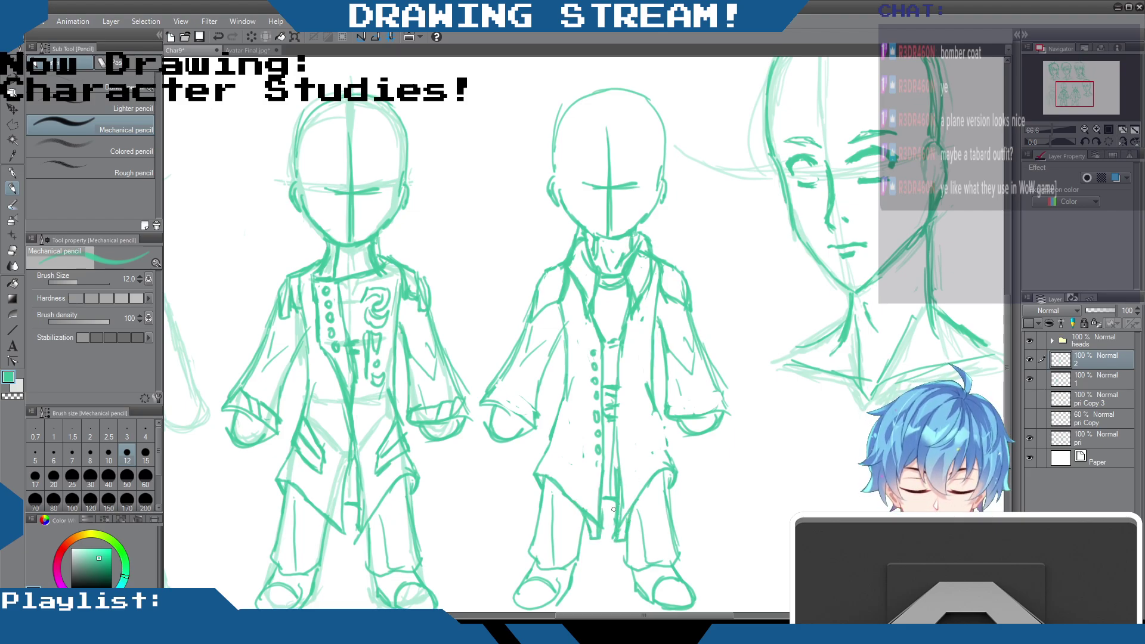
left_click(13, 250)
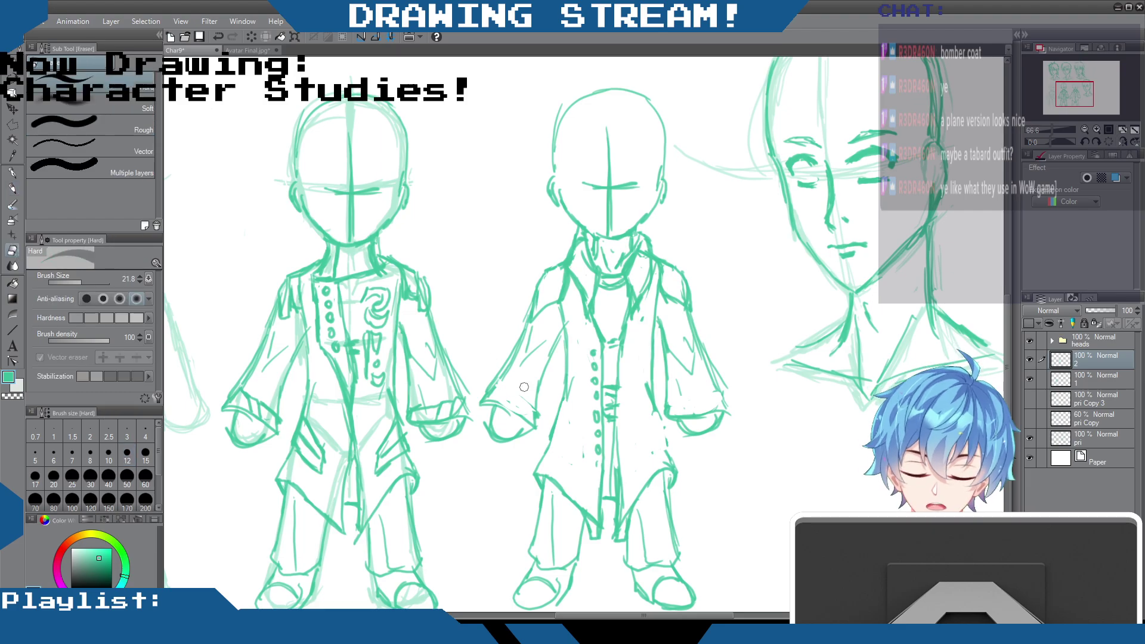
mouse_move(586, 505)
left_mouse_down()
mouse_move(594, 520)
mouse_move(596, 490)
mouse_move(619, 524)
left_mouse_up()
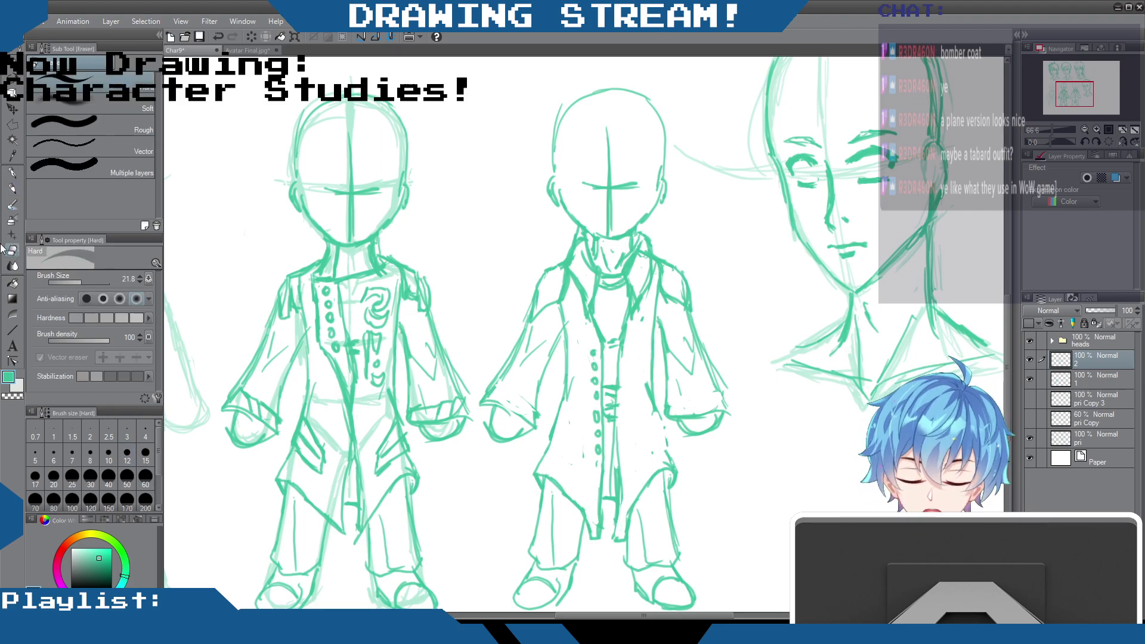
Step: Draw slanted fold lines on both sides of the lower coat, running from the hips toward the front panels
left_click(12, 207)
left_click(13, 189)
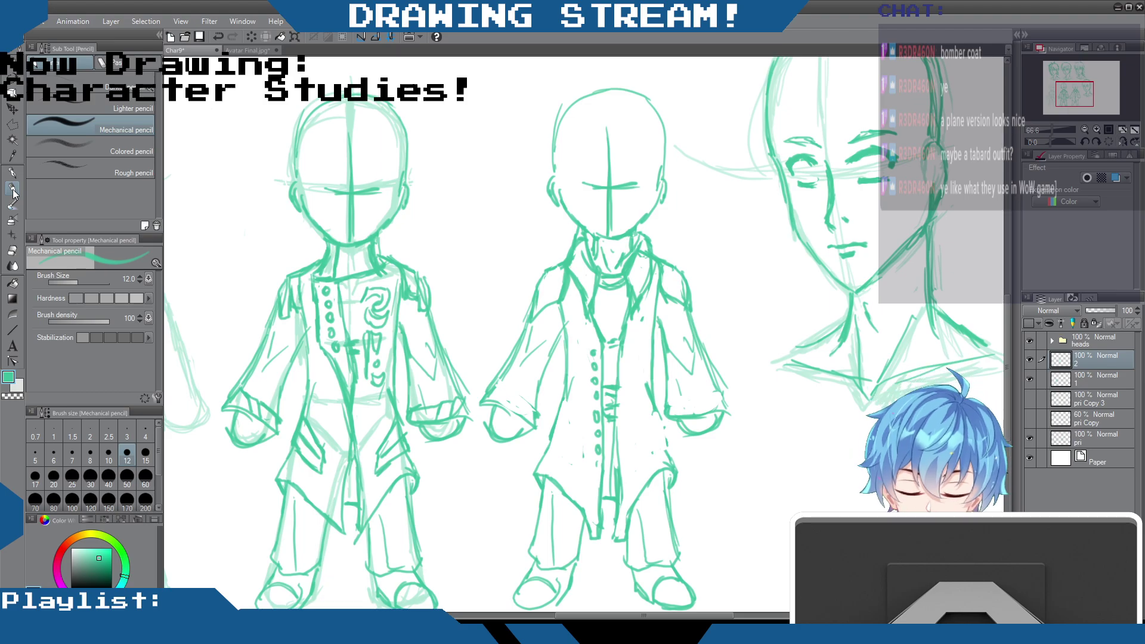
mouse_move(618, 500)
left_mouse_down()
mouse_move(614, 537)
mouse_move(628, 472)
mouse_move(643, 459)
mouse_move(643, 480)
mouse_move(644, 461)
mouse_move(664, 453)
mouse_move(655, 405)
mouse_move(644, 463)
left_mouse_up()
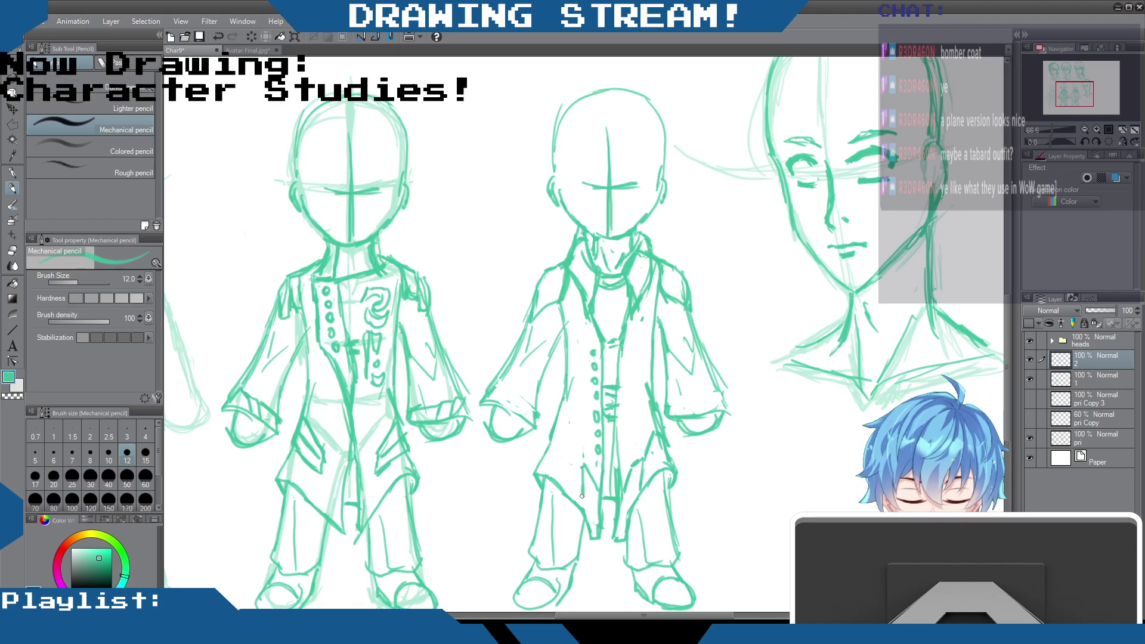
mouse_move(560, 439)
left_mouse_down()
mouse_move(552, 483)
mouse_move(571, 492)
mouse_move(613, 466)
mouse_move(549, 473)
mouse_move(574, 487)
mouse_move(574, 477)
mouse_move(595, 508)
left_mouse_up()
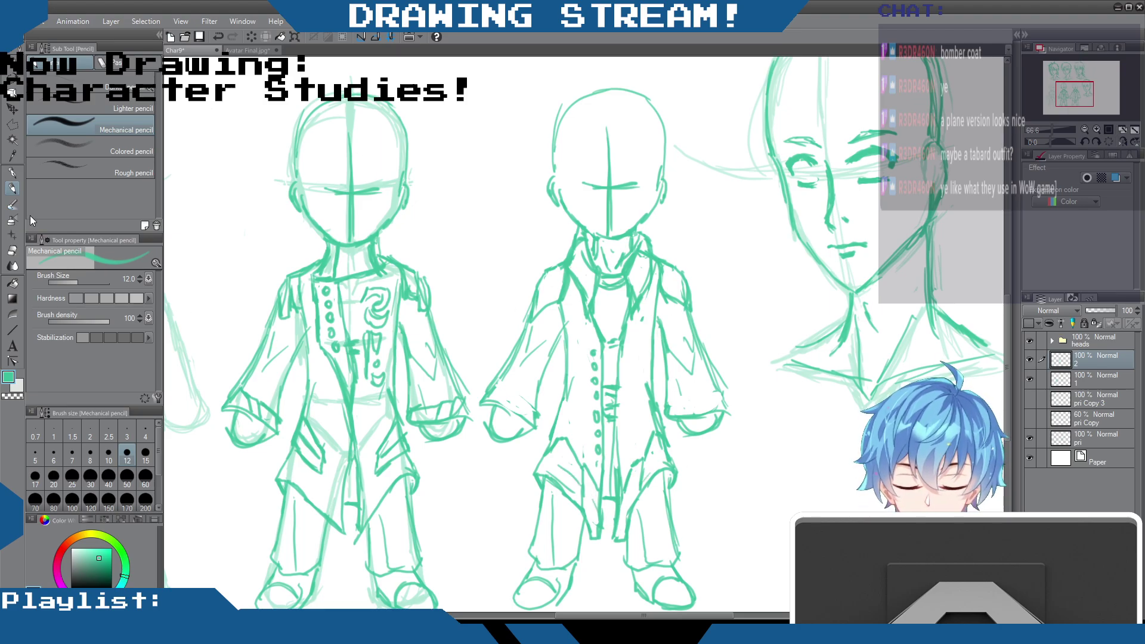
Step: Draw folded cuffs and fold lines on both sleeves of the open-collared coat
key("e")
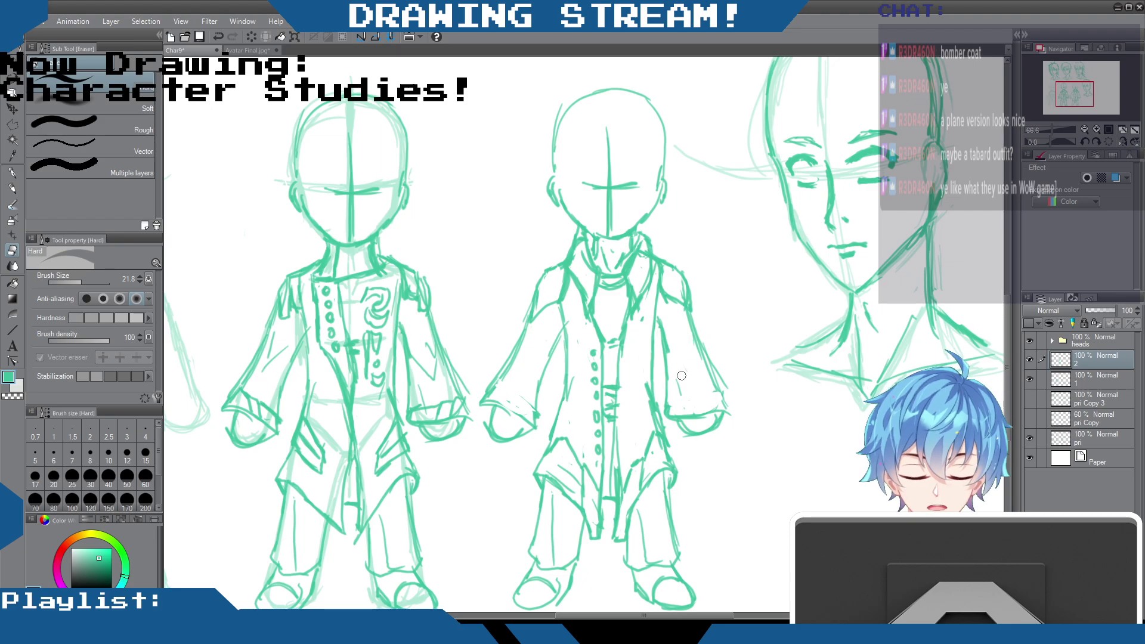
left_click(13, 188)
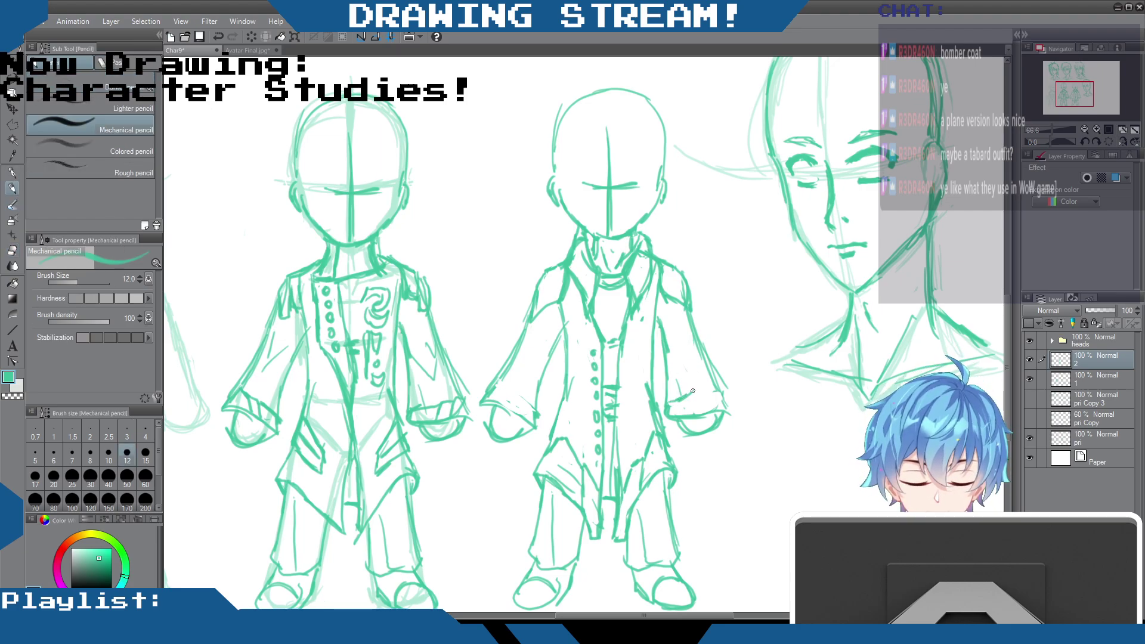
left_click_drag(698, 384, 696, 413)
mouse_move(709, 359)
left_mouse_down()
mouse_move(725, 412)
mouse_move(711, 414)
left_mouse_up()
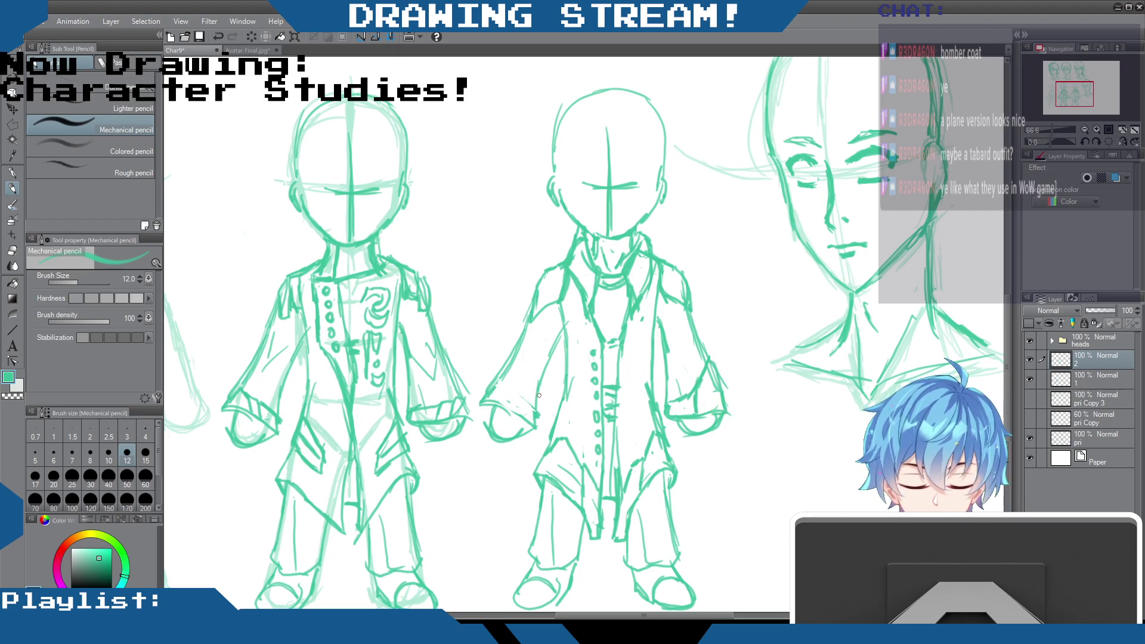
mouse_move(539, 389)
left_mouse_down()
mouse_move(514, 412)
mouse_move(514, 353)
left_mouse_up()
mouse_move(516, 411)
left_mouse_down()
mouse_move(505, 417)
mouse_move(514, 363)
left_mouse_up()
left_click_drag(562, 322, 536, 340)
left_click_drag(549, 350, 527, 396)
left_click_drag(677, 330, 680, 393)
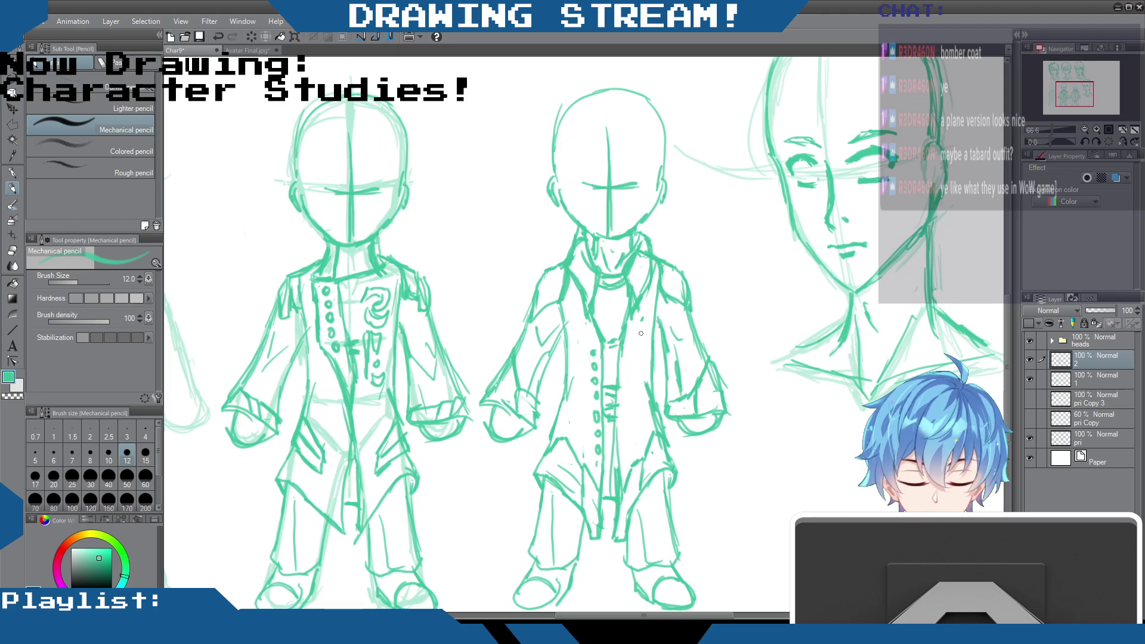
Step: Add short fold strokes to both trouser legs below the open-collared coat
left_click_drag(668, 500, 666, 475)
left_click_drag(663, 562, 649, 559)
left_click_drag(542, 546, 536, 562)
Step: Reinforce the shoulder seams on both sides of the coat and darken the edge of its front opening
left_click_drag(689, 313, 686, 297)
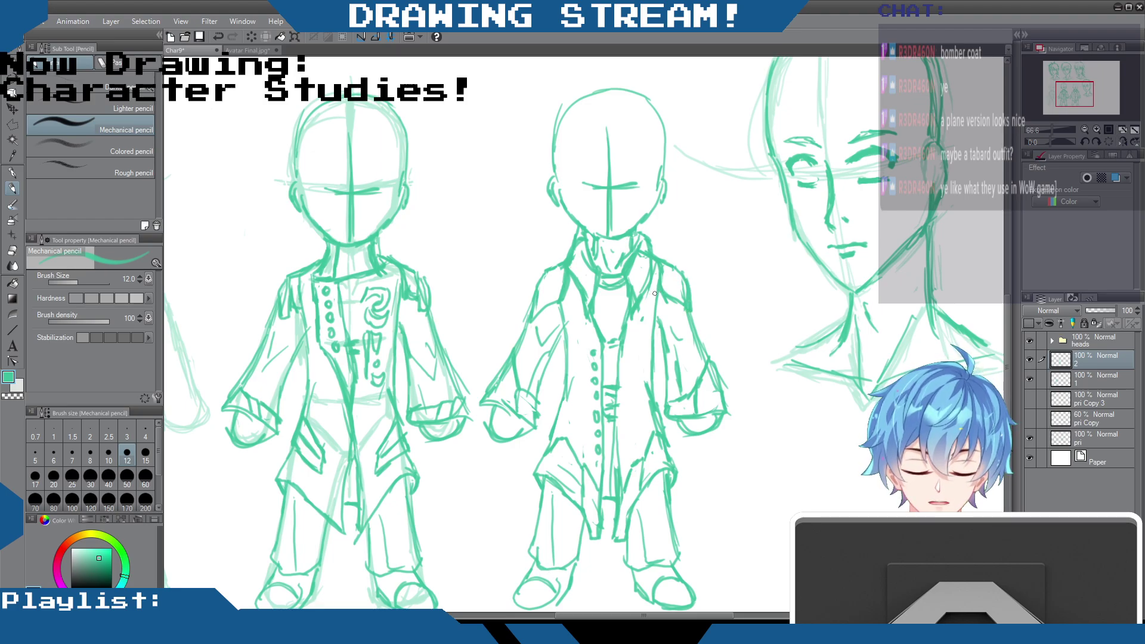
left_click_drag(563, 264, 554, 301)
left_click_drag(558, 265, 551, 279)
mouse_move(657, 274)
left_mouse_down()
mouse_move(654, 295)
mouse_move(682, 305)
left_mouse_up()
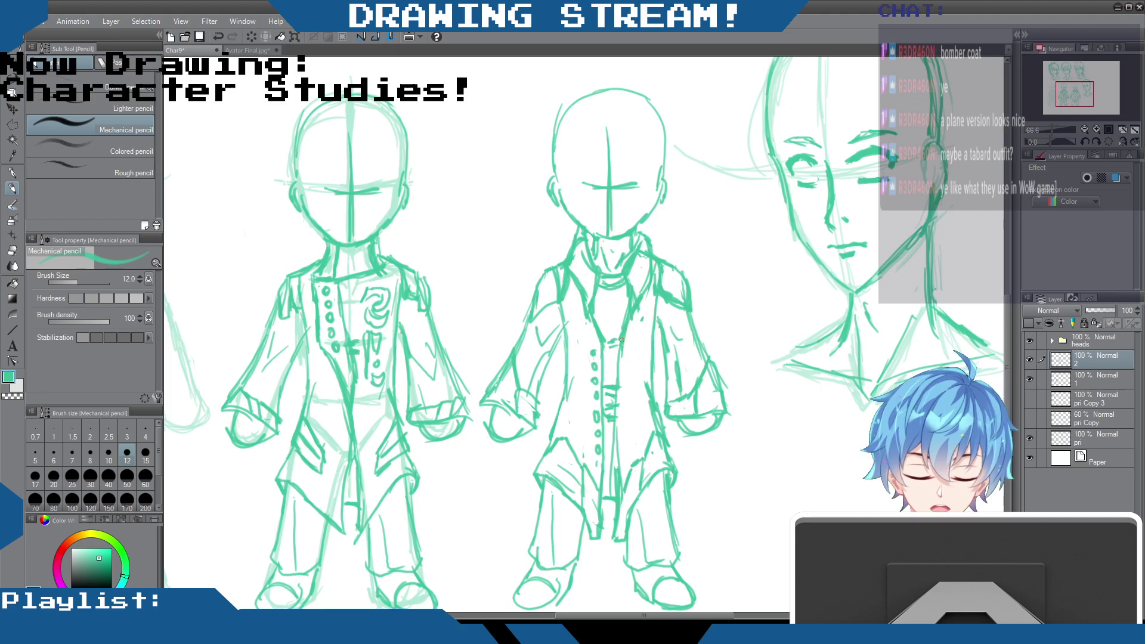
left_click_drag(620, 348, 614, 451)
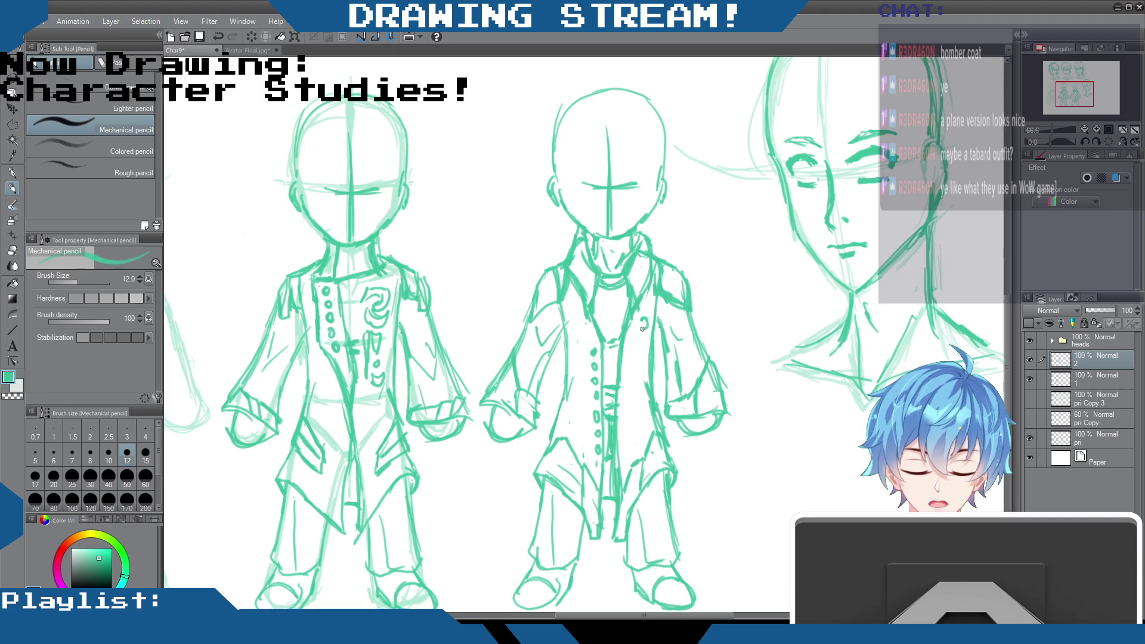
Step: Draw a curled emblem with smaller insignia shapes beneath it down the coat's chest, on the side opposite the buttons
left_click_drag(645, 321, 635, 329)
mouse_move(647, 335)
left_mouse_down()
mouse_move(633, 345)
mouse_move(645, 359)
mouse_move(627, 370)
mouse_move(631, 406)
left_mouse_up()
left_click_drag(647, 392, 634, 426)
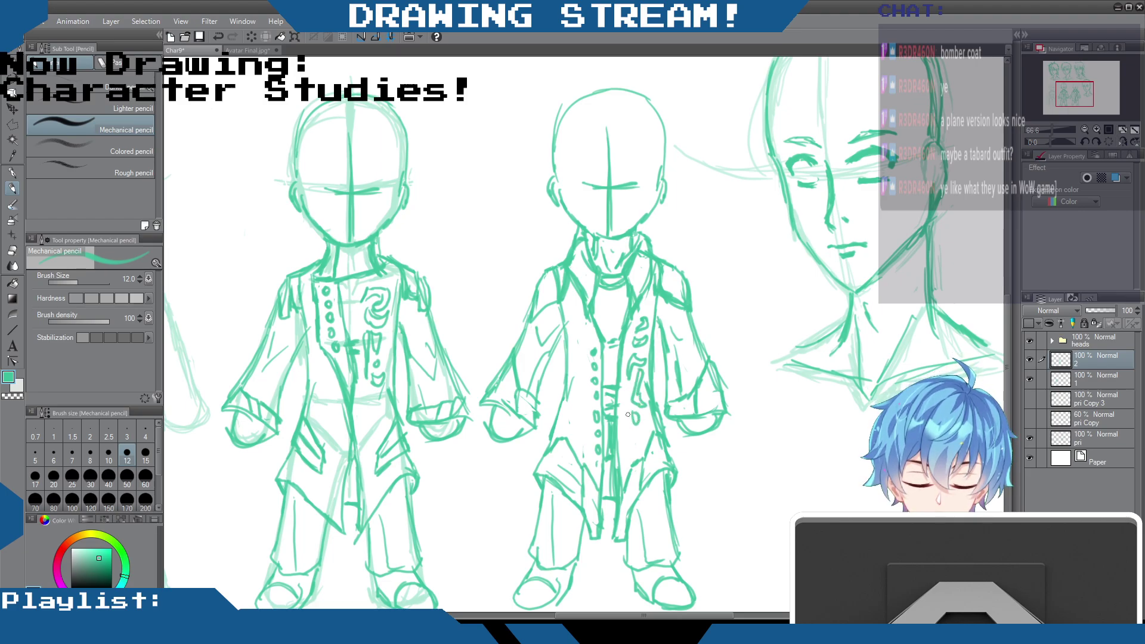
left_click_drag(566, 312, 567, 369)
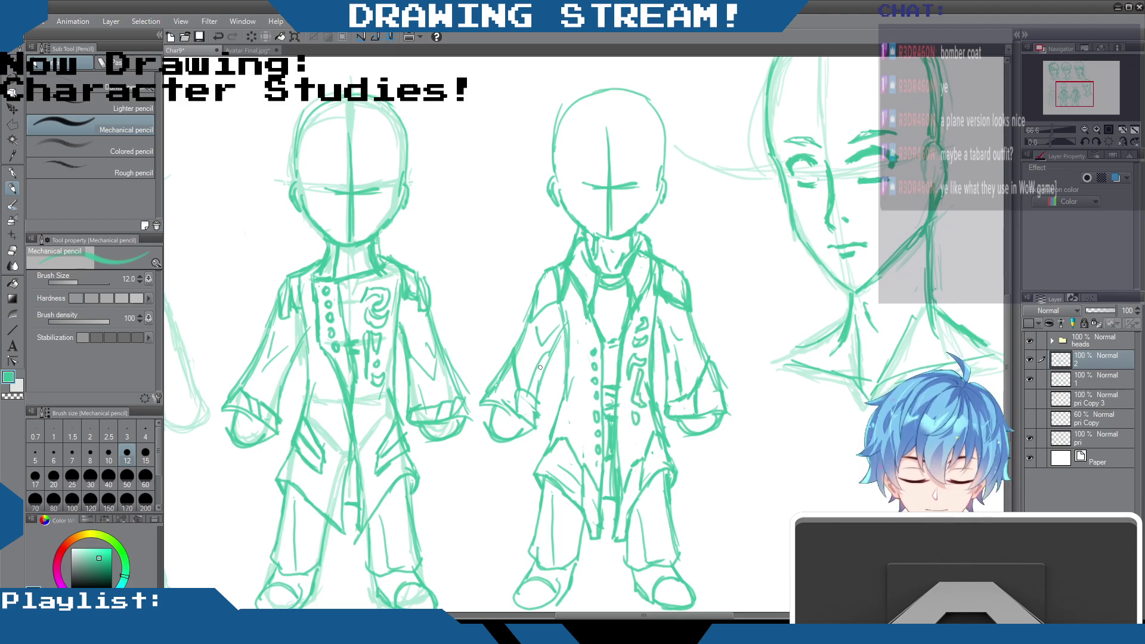
Step: Add band lines across both cuffs of the open-collared coat
left_click_drag(501, 387, 515, 395)
left_click_drag(516, 399, 530, 410)
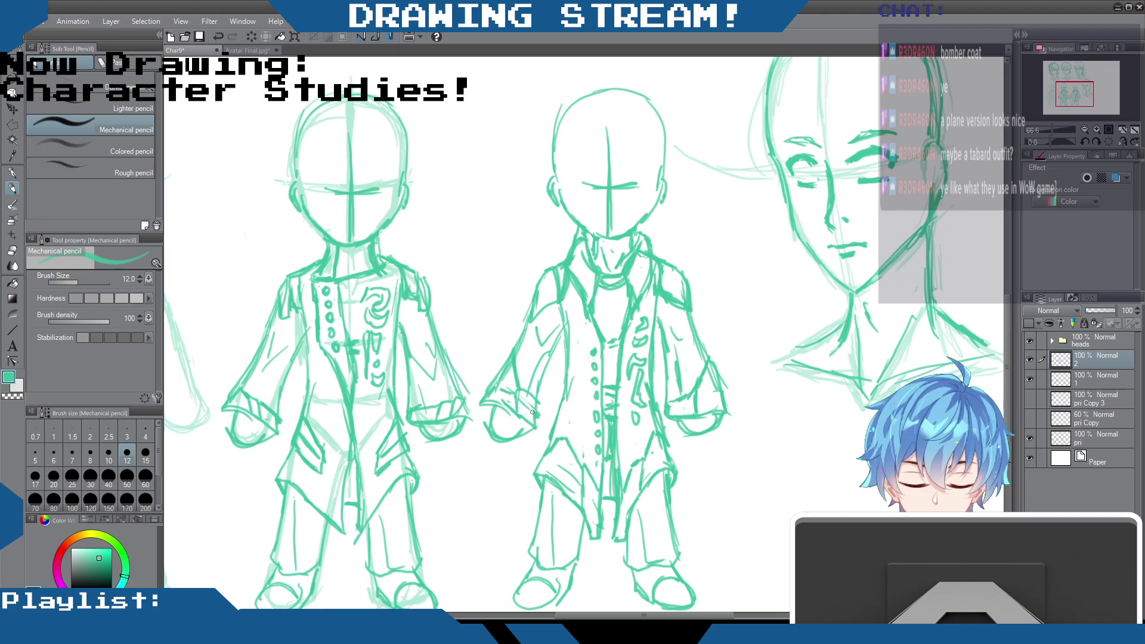
mouse_move(719, 394)
left_mouse_down()
mouse_move(673, 393)
mouse_move(680, 415)
left_mouse_up()
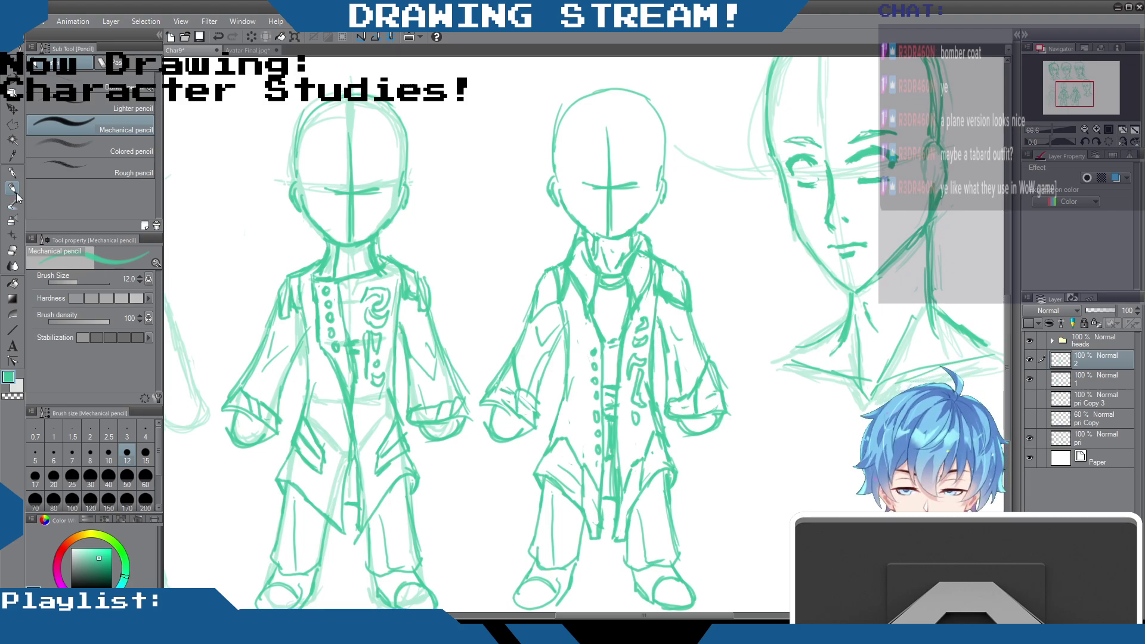
Step: Erase the raised collar lines overlapping the chin and redraw the inner neckline
key("e")
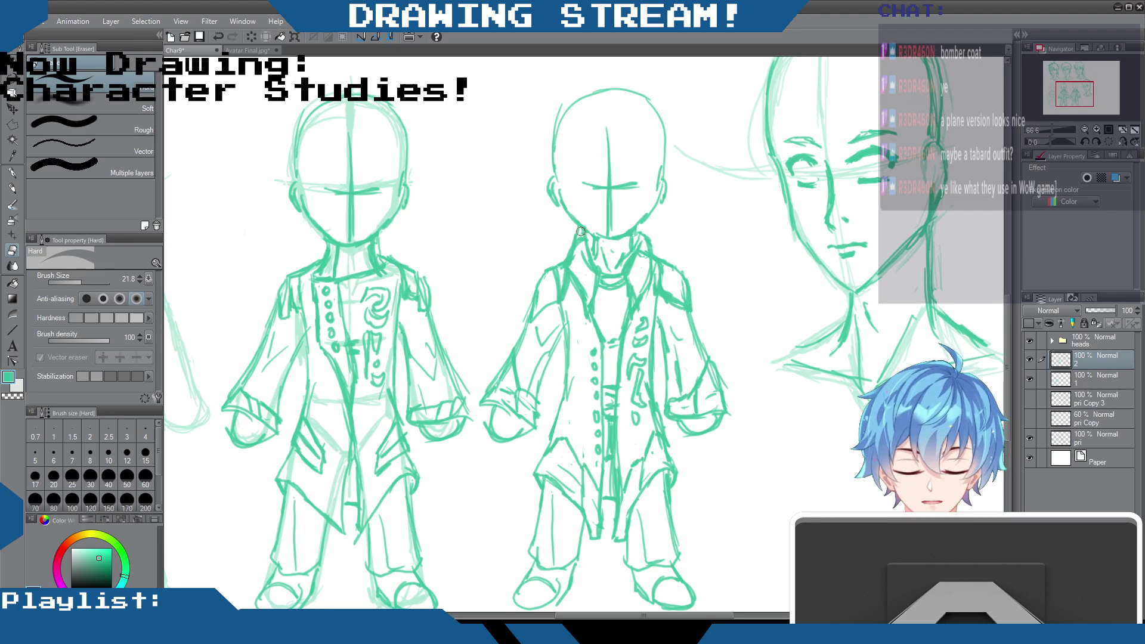
mouse_move(643, 231)
left_mouse_down()
mouse_move(653, 254)
mouse_move(644, 245)
mouse_move(641, 266)
mouse_move(586, 266)
mouse_move(579, 229)
left_mouse_up()
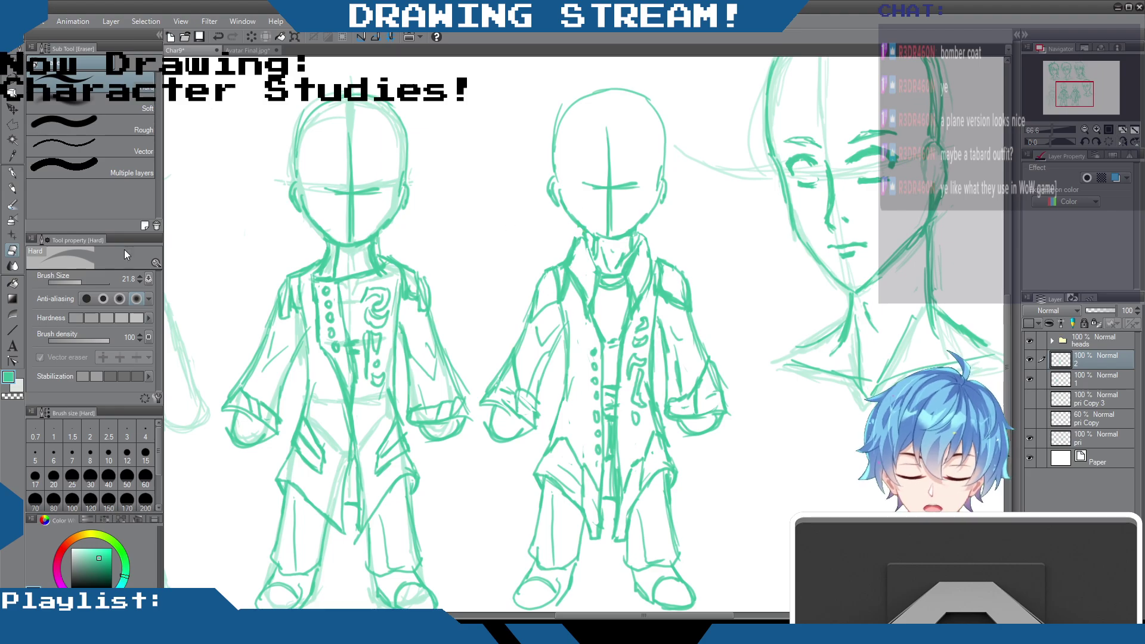
left_click(11, 188)
left_click_drag(586, 238, 619, 259)
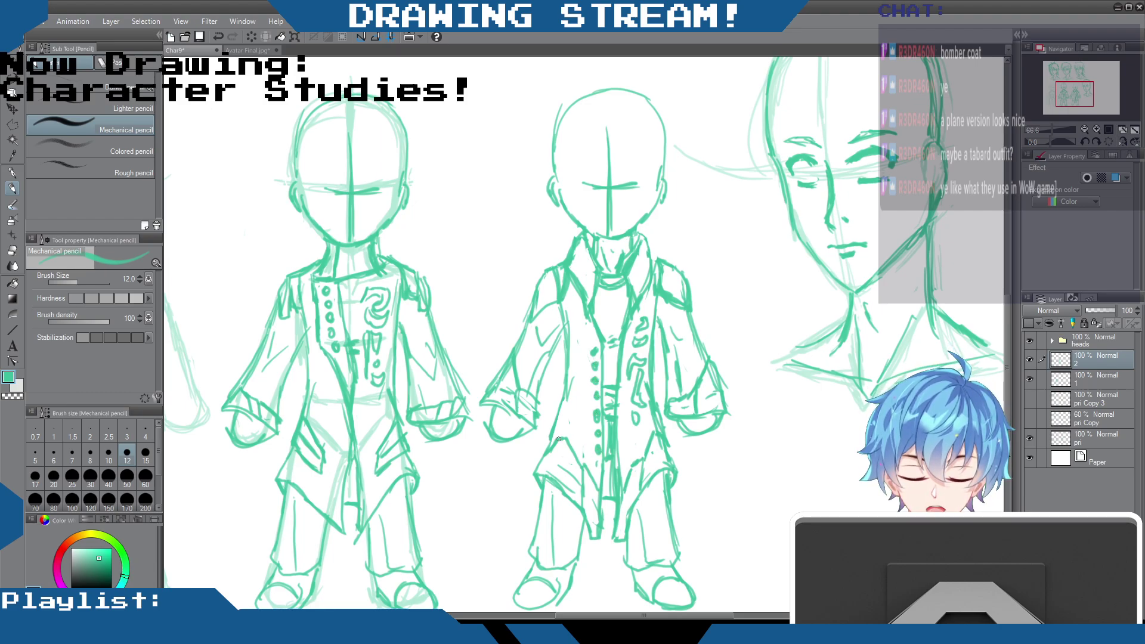
Step: Draw a long line down the side of the lower coat and round out the shoulder pad on the insignia side
mouse_move(668, 396)
left_mouse_down()
mouse_move(674, 453)
mouse_move(677, 504)
left_mouse_up()
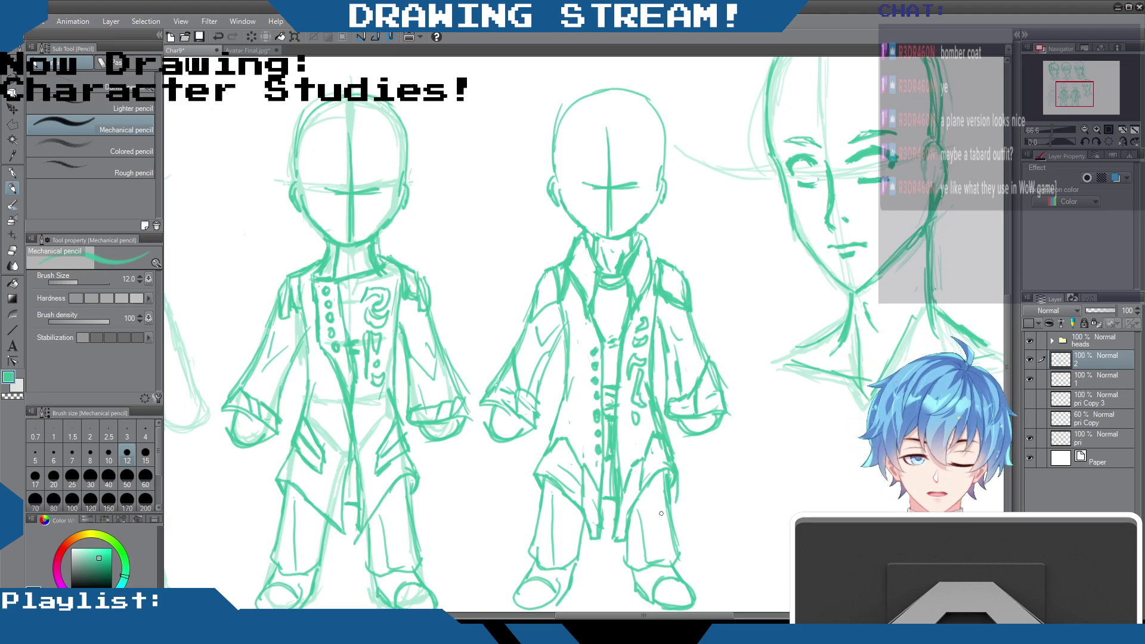
left_click(18, 253)
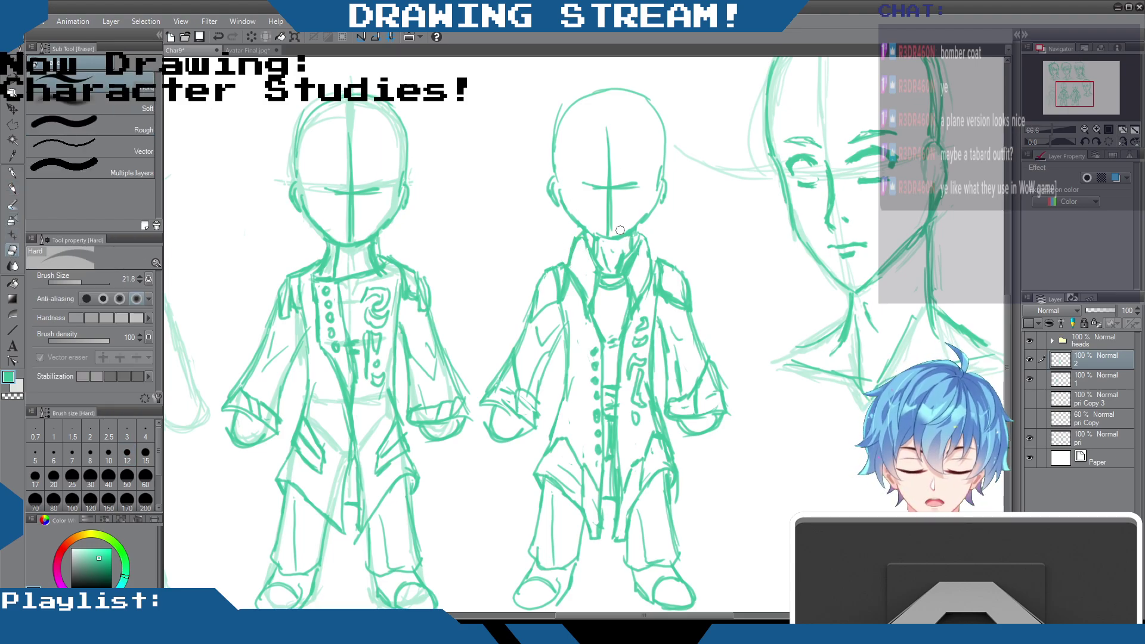
left_click(12, 188)
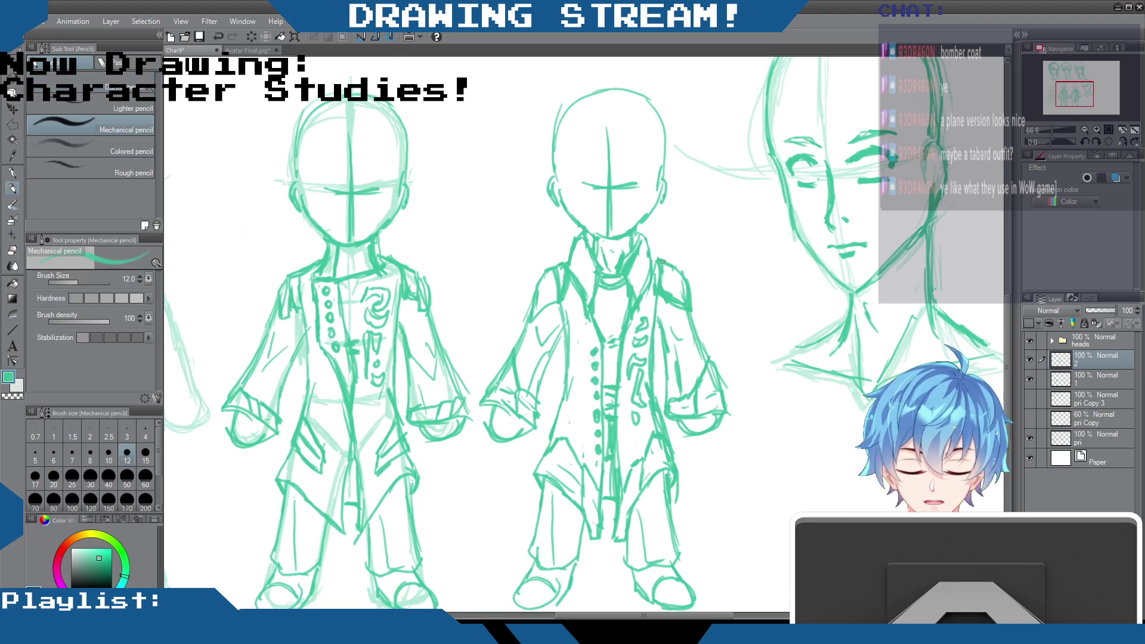
left_click_drag(680, 294, 686, 305)
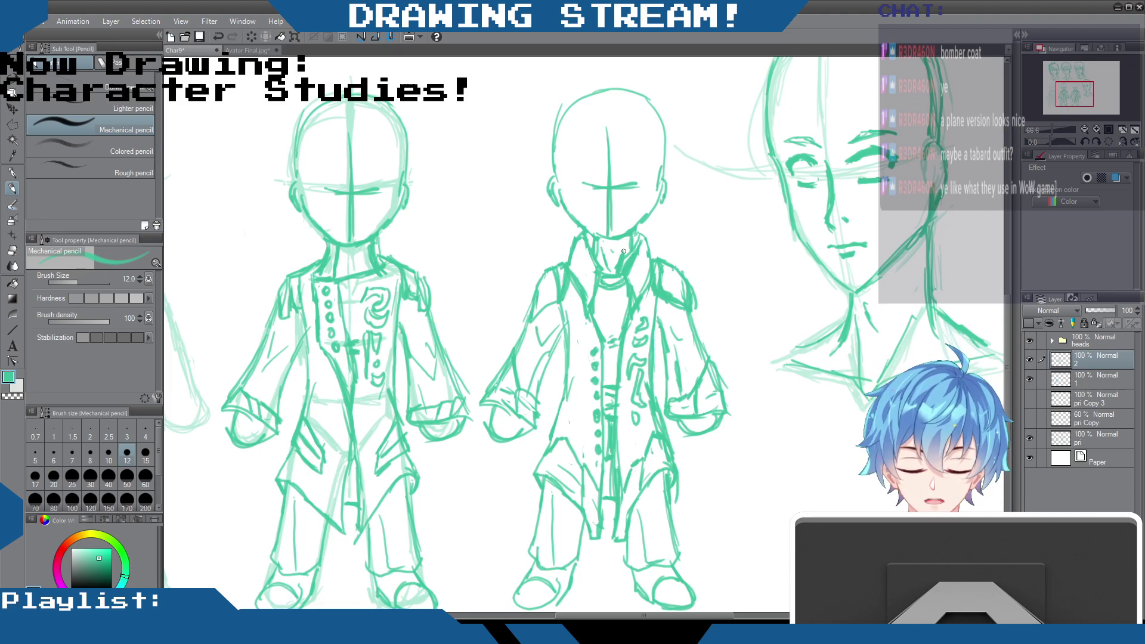
Step: Clean up the inside of the raised collar and redraw its inner edges around the neck
left_click_drag(598, 272, 591, 300)
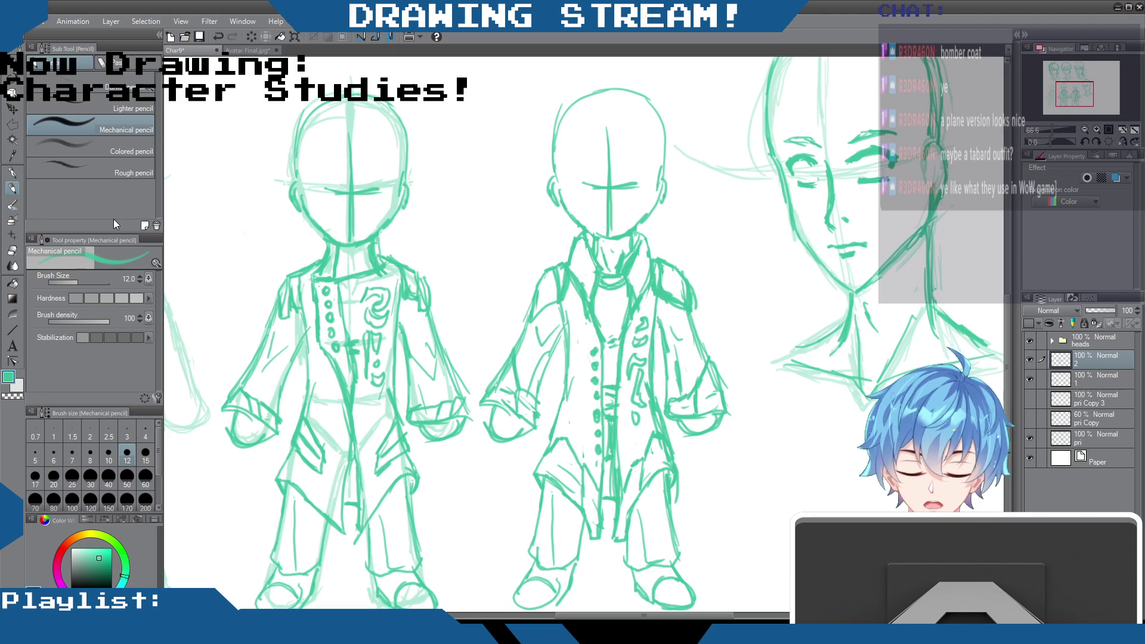
left_click(13, 250)
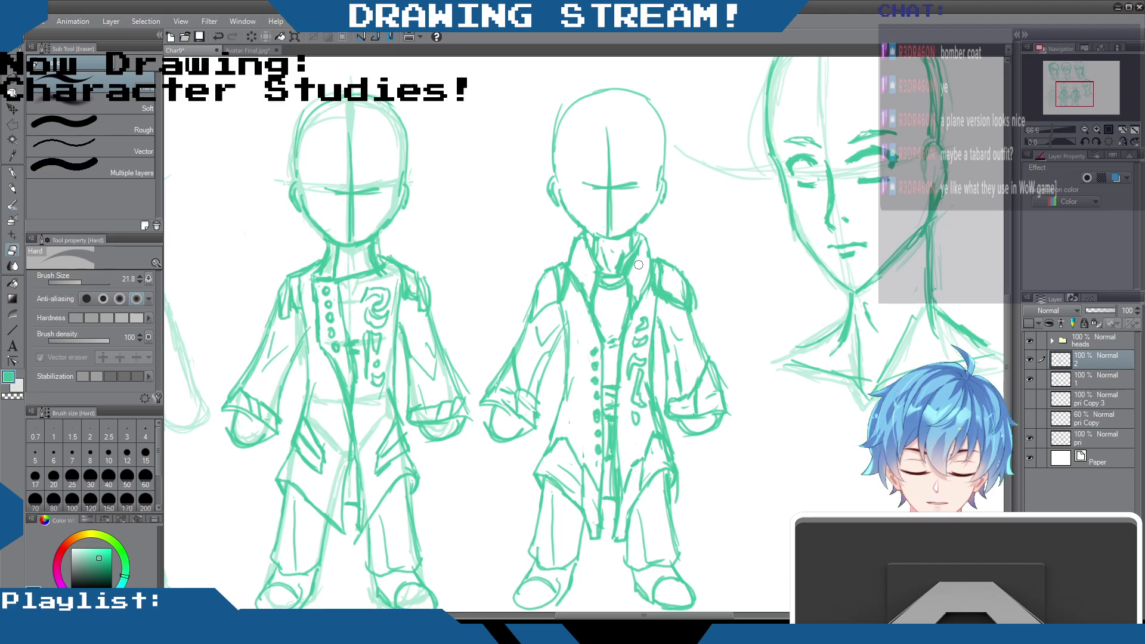
left_click(12, 189)
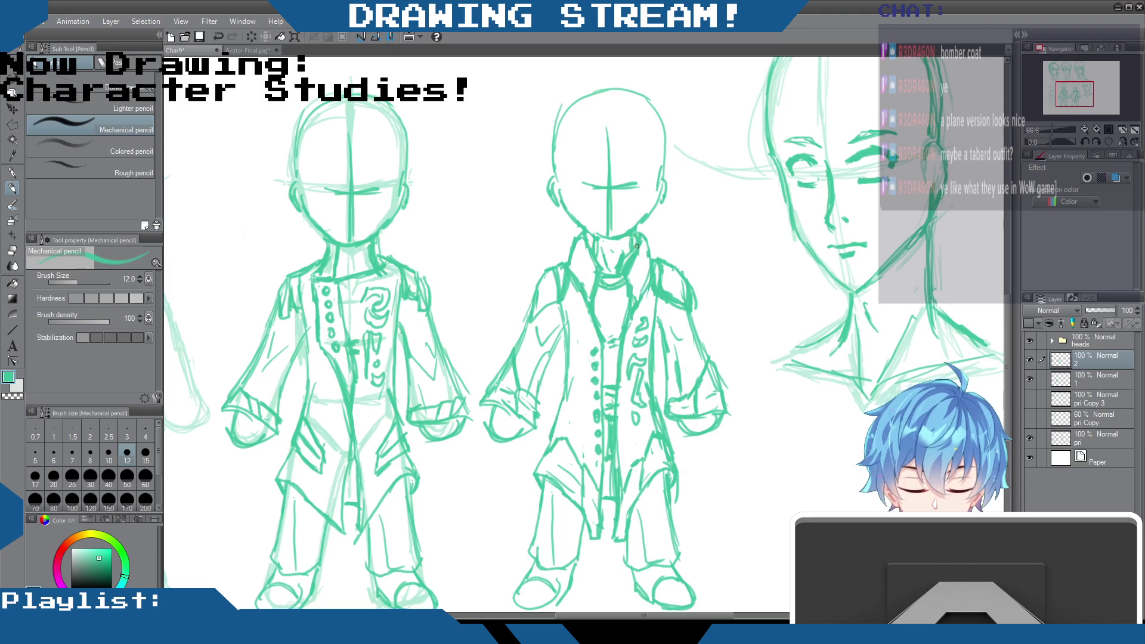
mouse_move(592, 248)
left_mouse_down()
mouse_move(587, 234)
mouse_move(614, 239)
mouse_move(609, 270)
left_mouse_up()
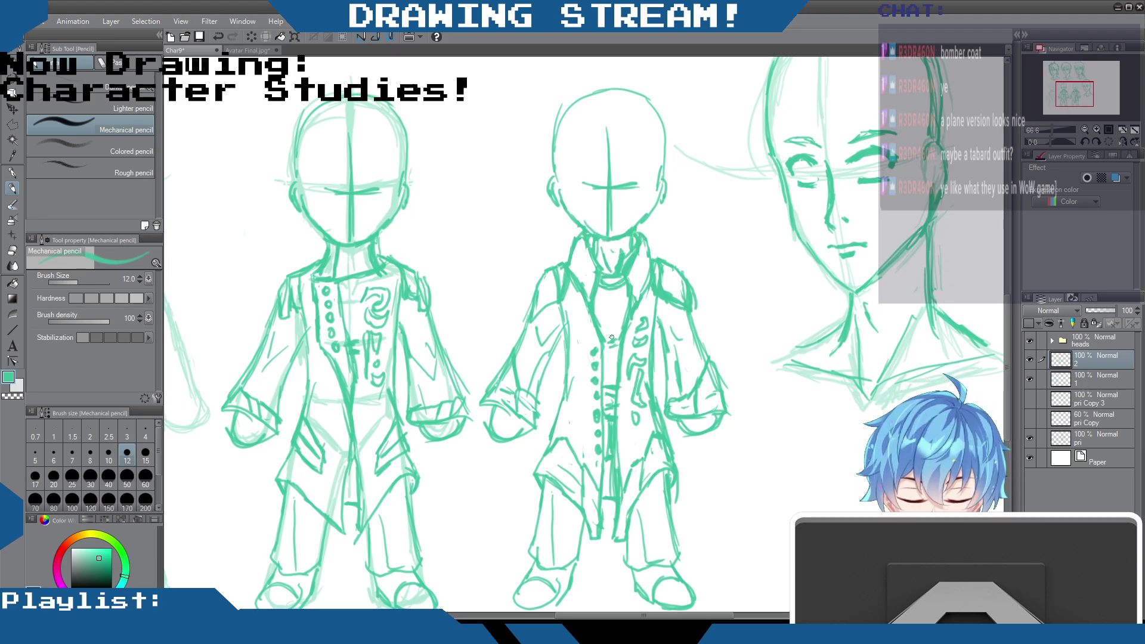
Step: Add fold lines to both lower coat panels and refine the hand below the cuff
mouse_move(557, 427)
left_mouse_down()
mouse_move(549, 449)
mouse_move(576, 468)
mouse_move(572, 496)
left_mouse_up()
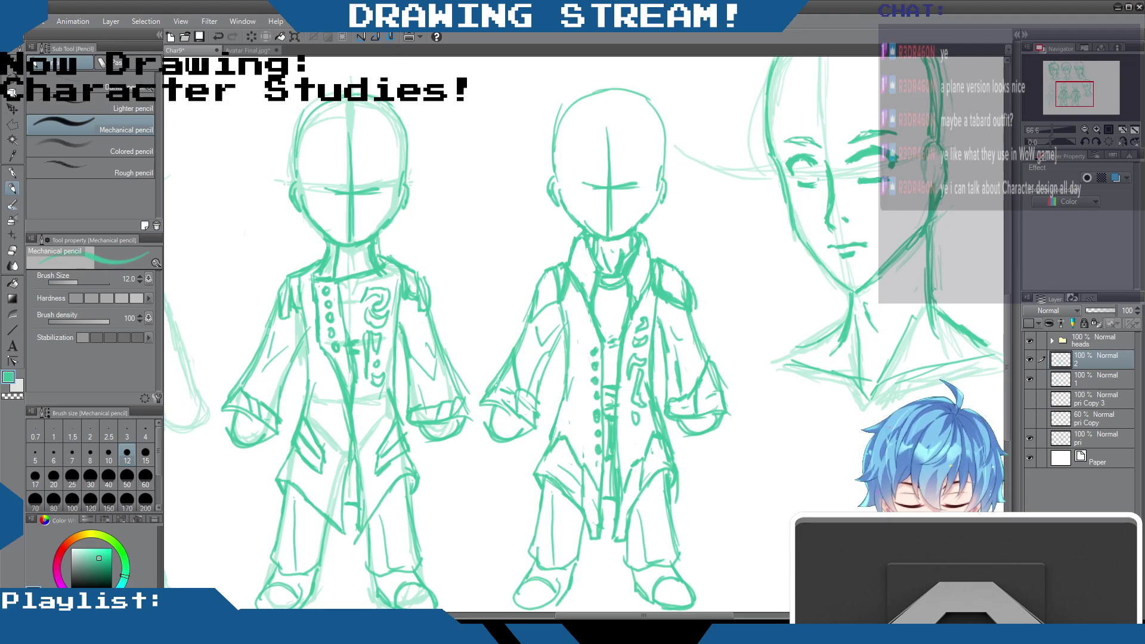
mouse_move(642, 462)
left_mouse_down()
mouse_move(625, 483)
mouse_move(630, 527)
left_mouse_up()
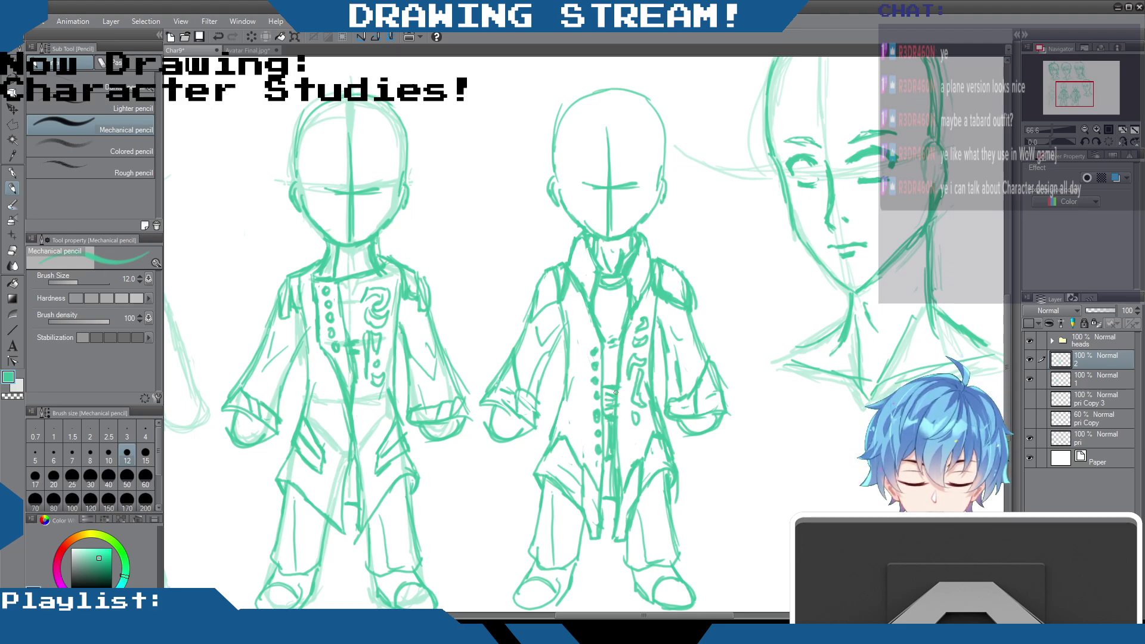
mouse_move(526, 420)
left_mouse_down()
mouse_move(525, 433)
mouse_move(496, 429)
left_mouse_up()
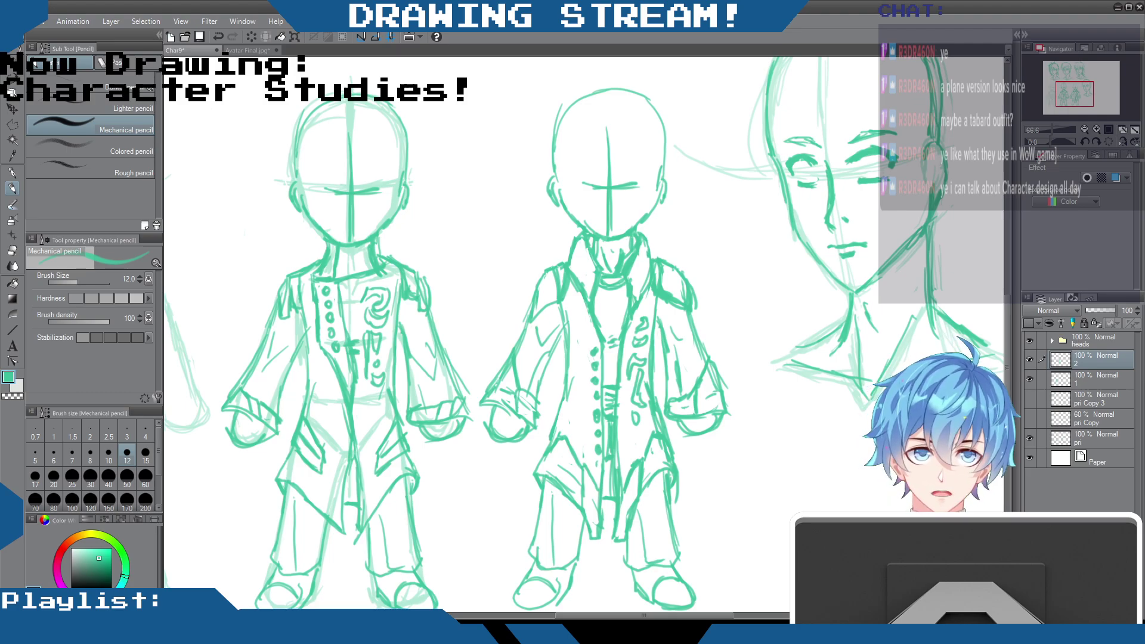
Step: Move the military-coat figure on layer 1 toward the page's left edge and shift the open-collared figure on layer 2 slightly right
mouse_move(718, 616)
left_mouse_down()
mouse_move(734, 618)
mouse_move(701, 618)
mouse_move(750, 618)
mouse_move(679, 618)
mouse_move(737, 618)
mouse_move(698, 618)
left_mouse_up()
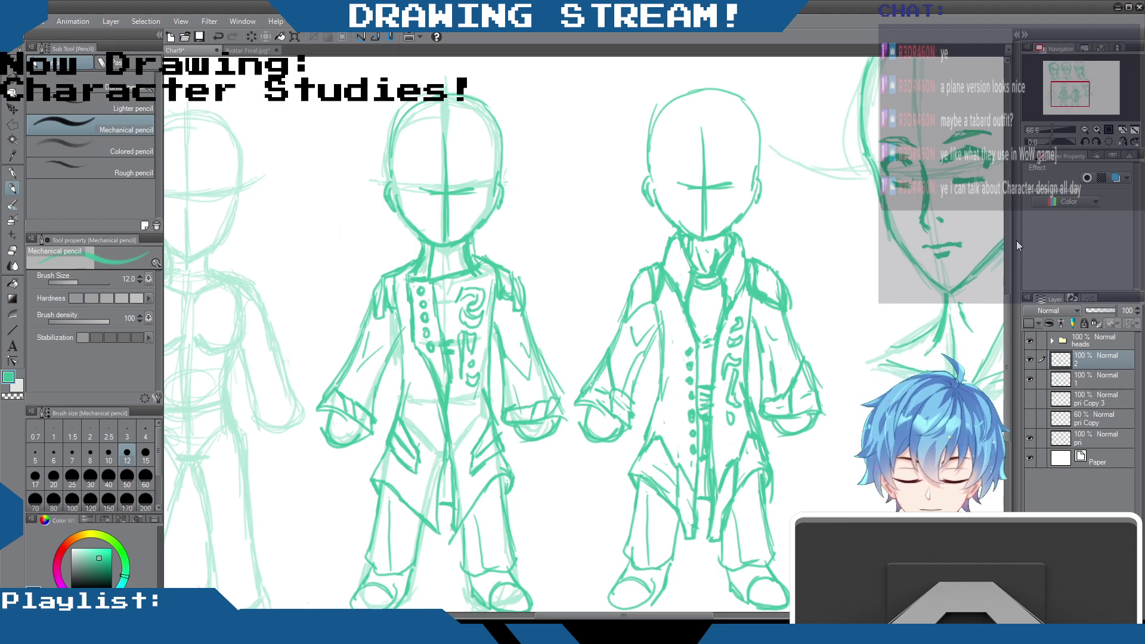
key("ctrl+minus")
key("ctrl+minus")
key("ctrl+minus")
key("ctrl+plus")
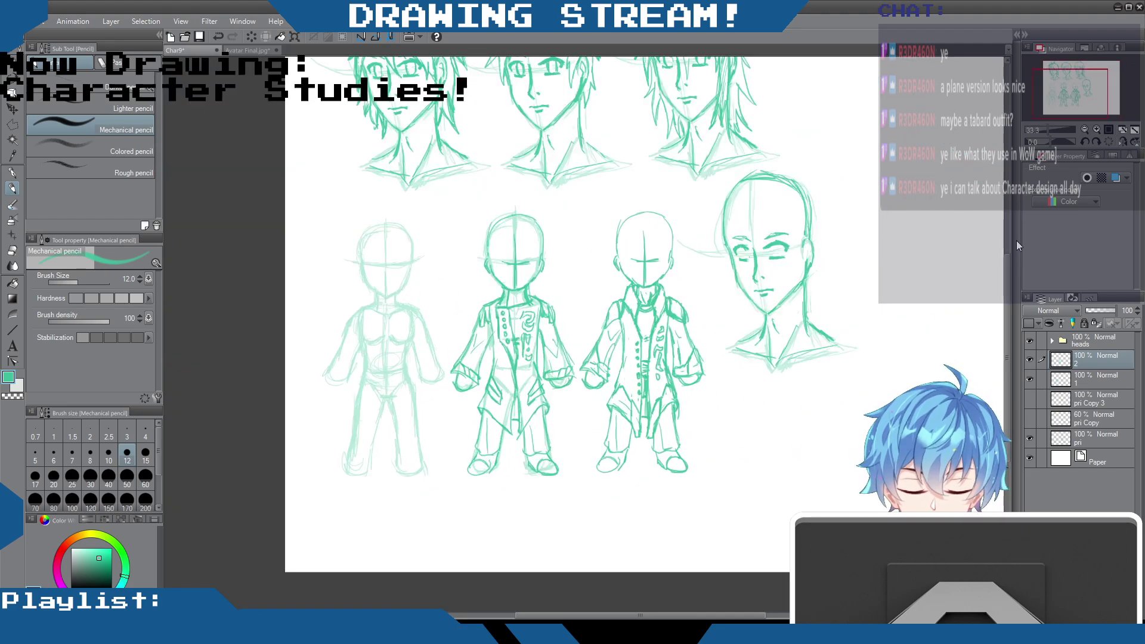
left_click(1096, 377)
key("k")
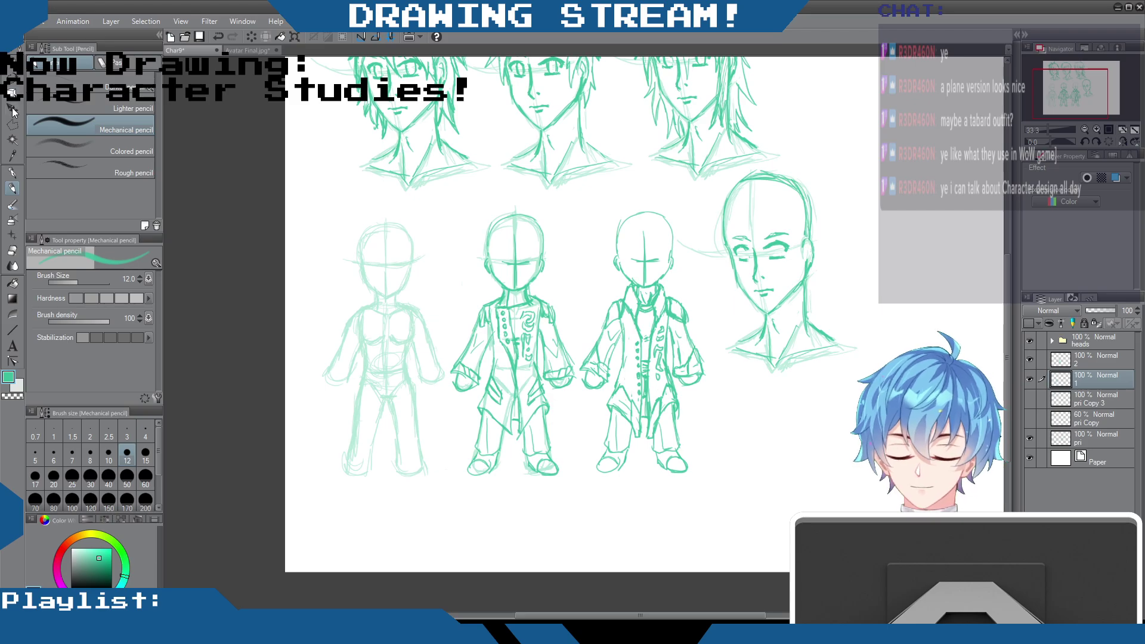
left_click_drag(581, 482, 453, 474)
left_click_drag(664, 402, 635, 412)
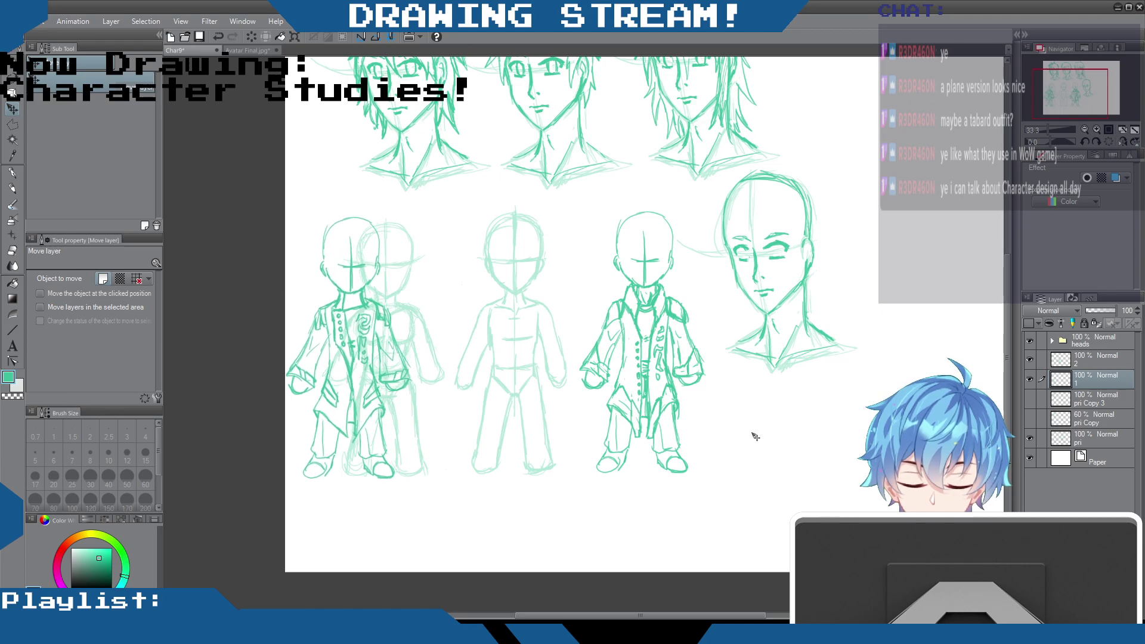
left_click(1105, 359)
mouse_move(790, 444)
left_mouse_down()
mouse_move(616, 439)
mouse_move(800, 429)
mouse_move(796, 441)
left_mouse_up()
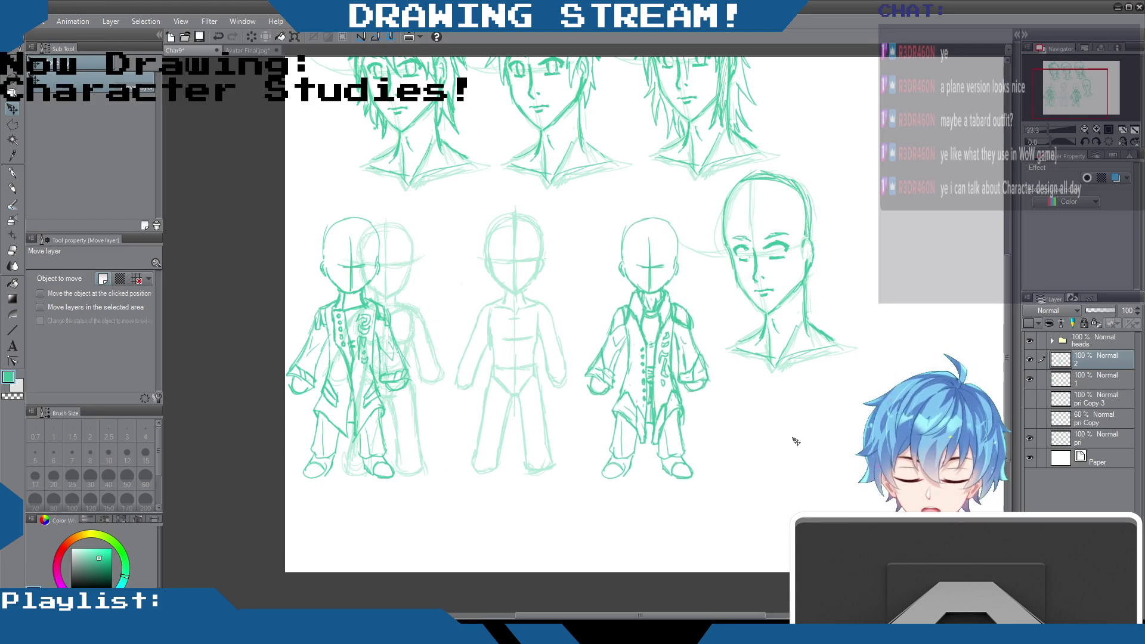
Step: Add a new layer above layer 2 for the uncovered middle figure base and save the drawing
left_click(1028, 323)
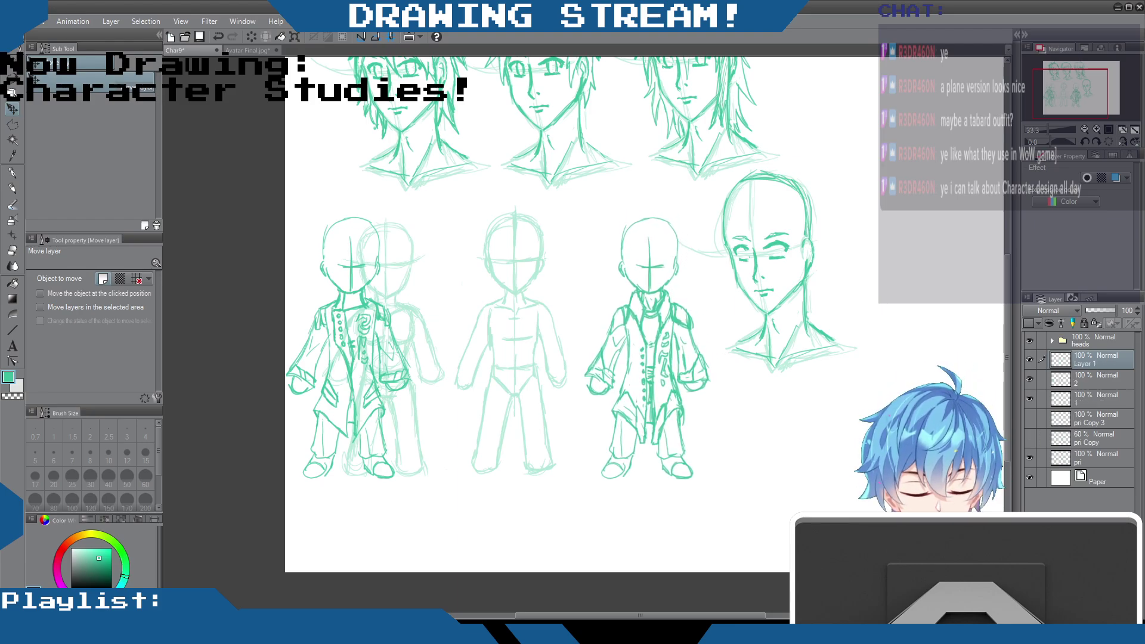
scroll(986, 551, "down", 3)
scroll(989, 542, "up", 4)
left_click_drag(712, 616, 658, 616)
mouse_move(1004, 304)
left_mouse_down()
mouse_move(1004, 269)
mouse_move(1003, 288)
left_mouse_up()
left_click_drag(629, 616, 599, 616)
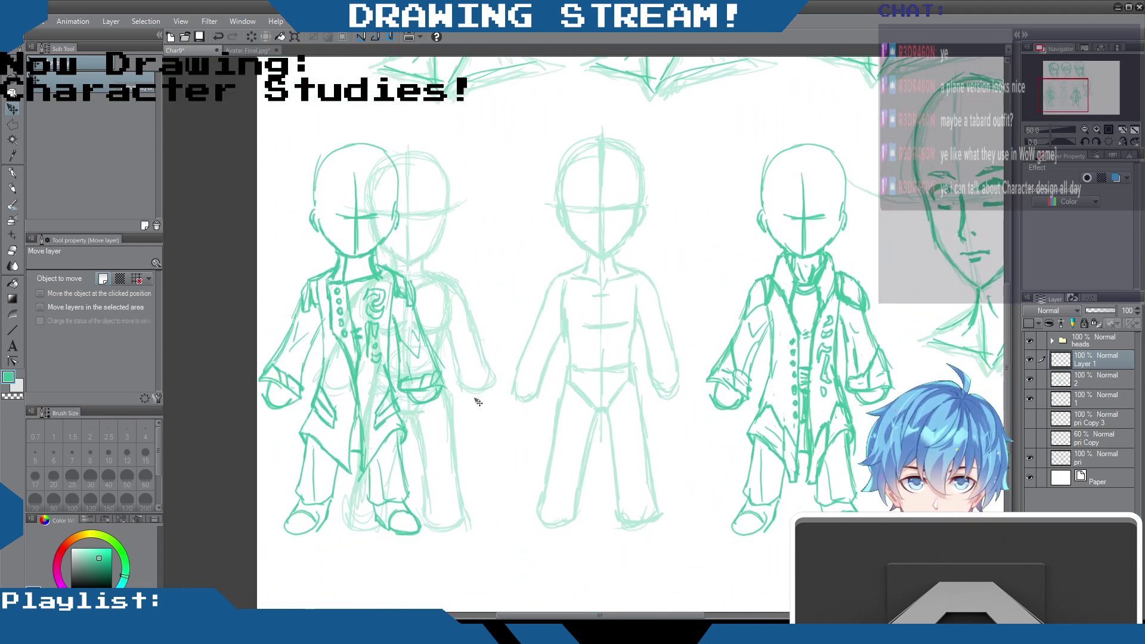
left_click(200, 36)
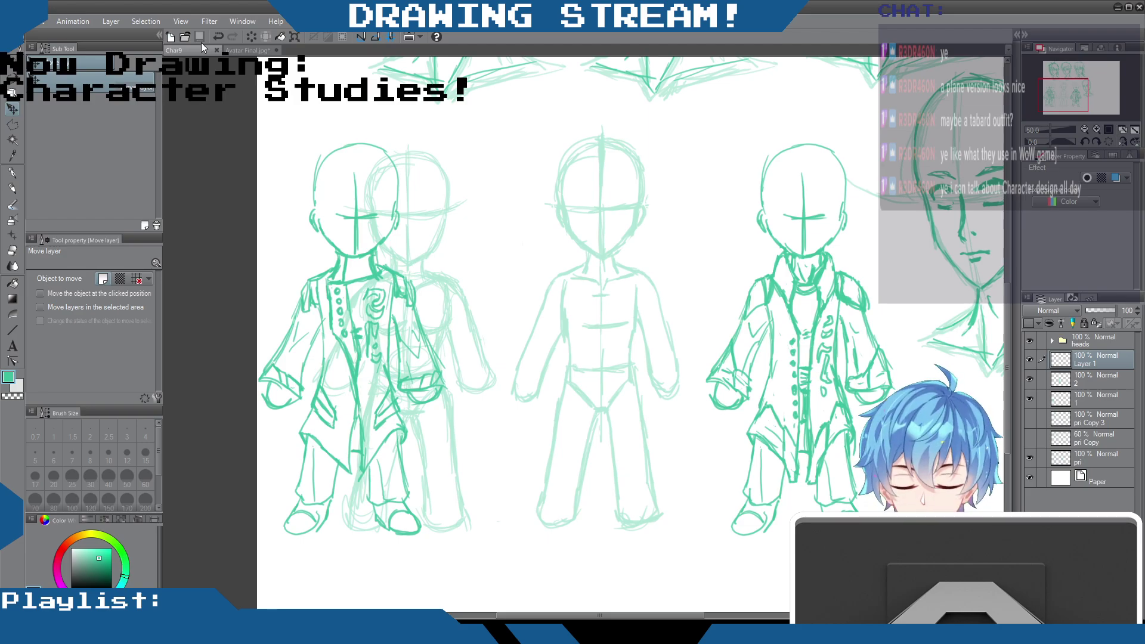
Step: Outline the middle base figure's head with the Mechanical pencil and add horizontal and vertical face guidelines
left_click(13, 188)
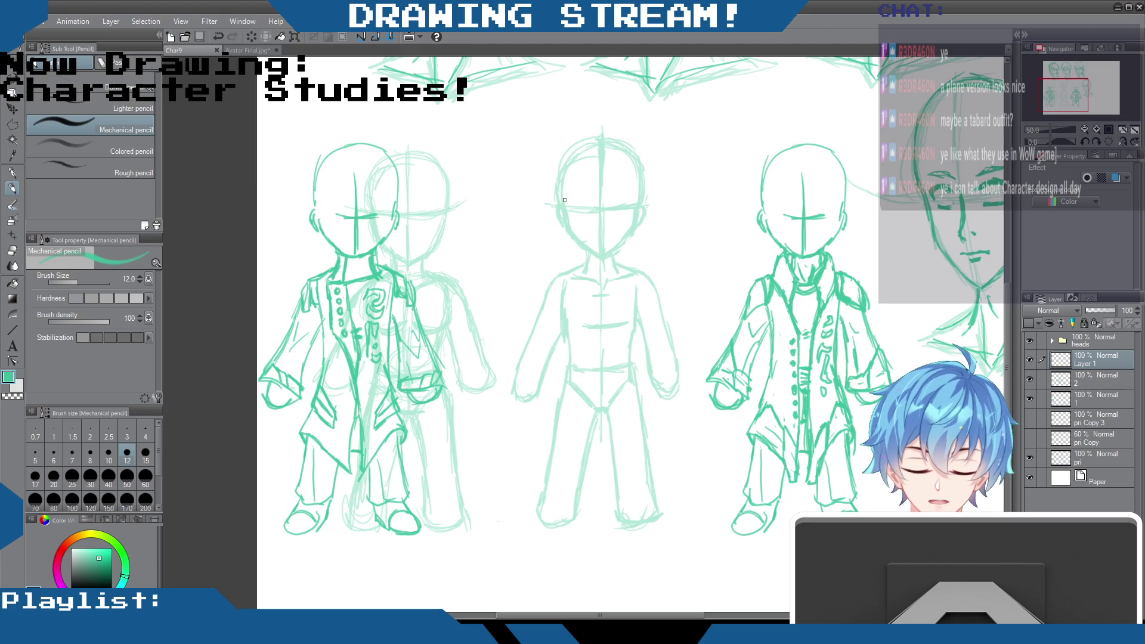
mouse_move(561, 205)
left_mouse_down()
mouse_move(596, 256)
mouse_move(621, 246)
mouse_move(606, 259)
mouse_move(596, 255)
mouse_move(638, 228)
mouse_move(647, 173)
left_mouse_up()
mouse_move(618, 133)
left_mouse_down()
mouse_move(585, 140)
mouse_move(564, 217)
left_mouse_up()
left_click_drag(564, 162, 557, 209)
mouse_move(556, 205)
left_mouse_down()
mouse_move(640, 143)
mouse_move(640, 210)
left_mouse_up()
mouse_move(598, 151)
left_mouse_down()
mouse_move(601, 225)
mouse_move(608, 210)
left_mouse_up()
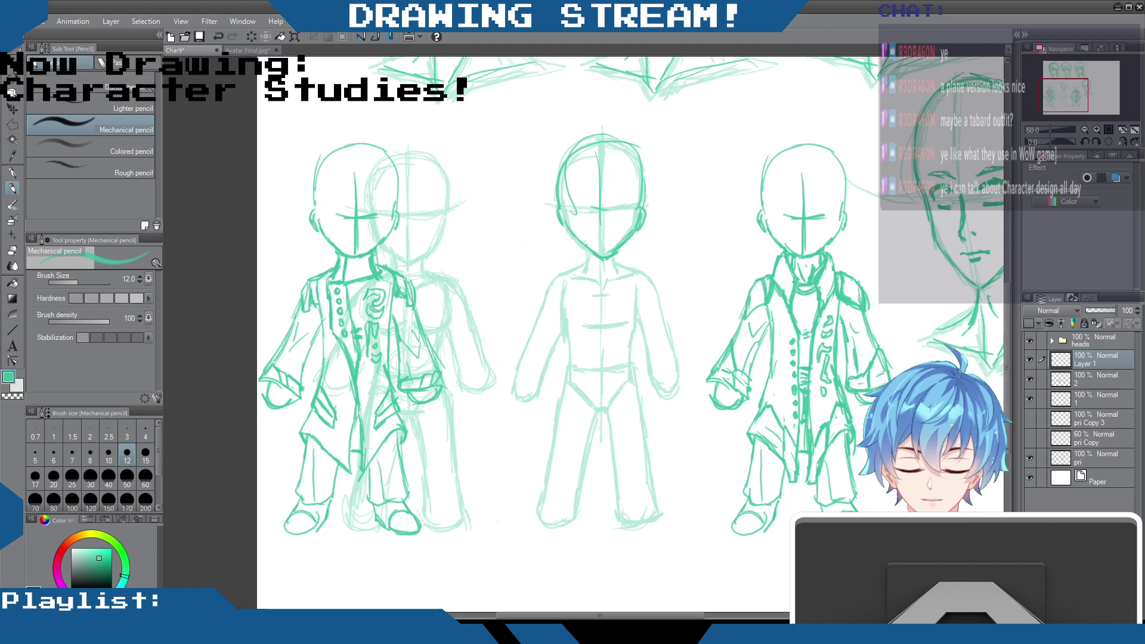
scroll(583, 334, "down", 1)
scroll(680, 256, "up", 2)
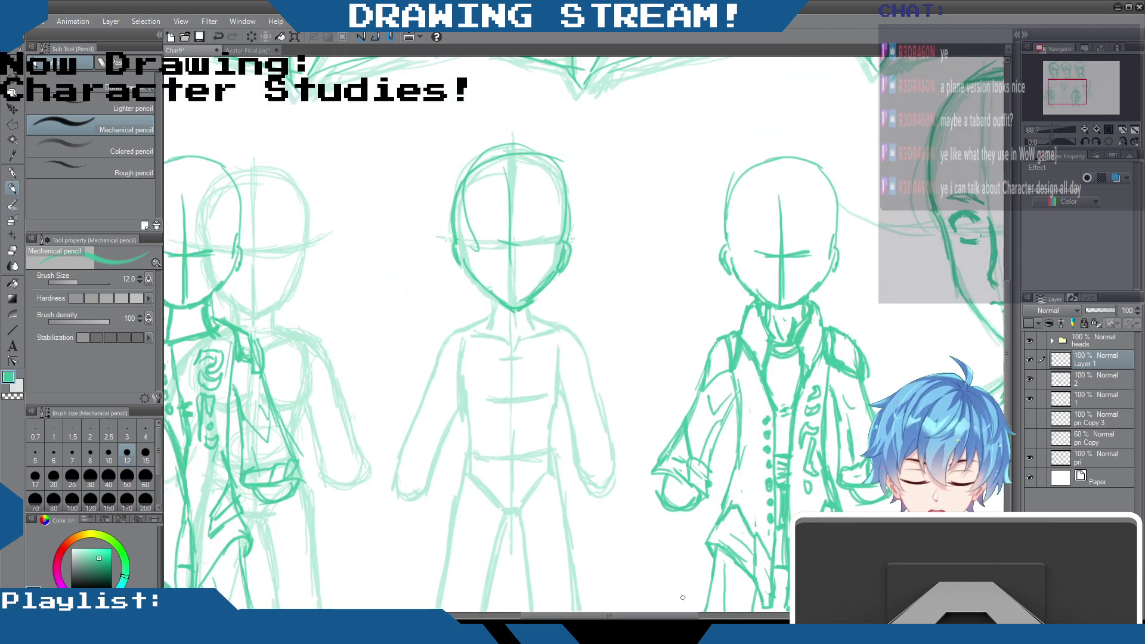
left_click_drag(670, 615, 645, 615)
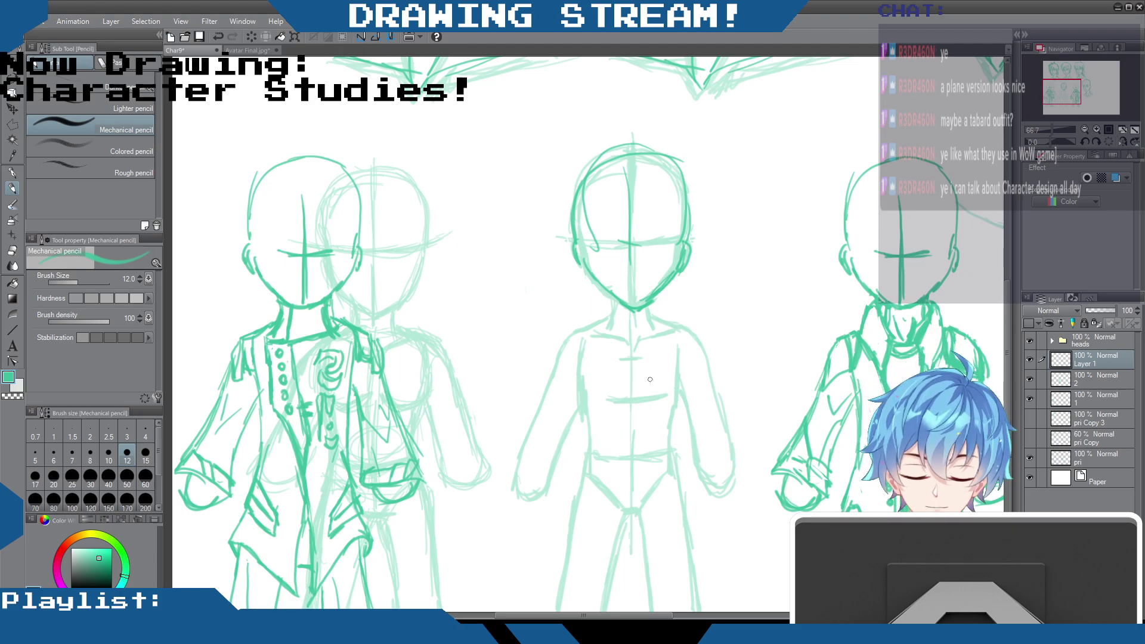
mouse_move(639, 386)
left_mouse_down()
mouse_move(681, 374)
mouse_move(701, 334)
mouse_move(715, 350)
mouse_move(568, 375)
mouse_move(561, 339)
mouse_move(538, 413)
left_mouse_up()
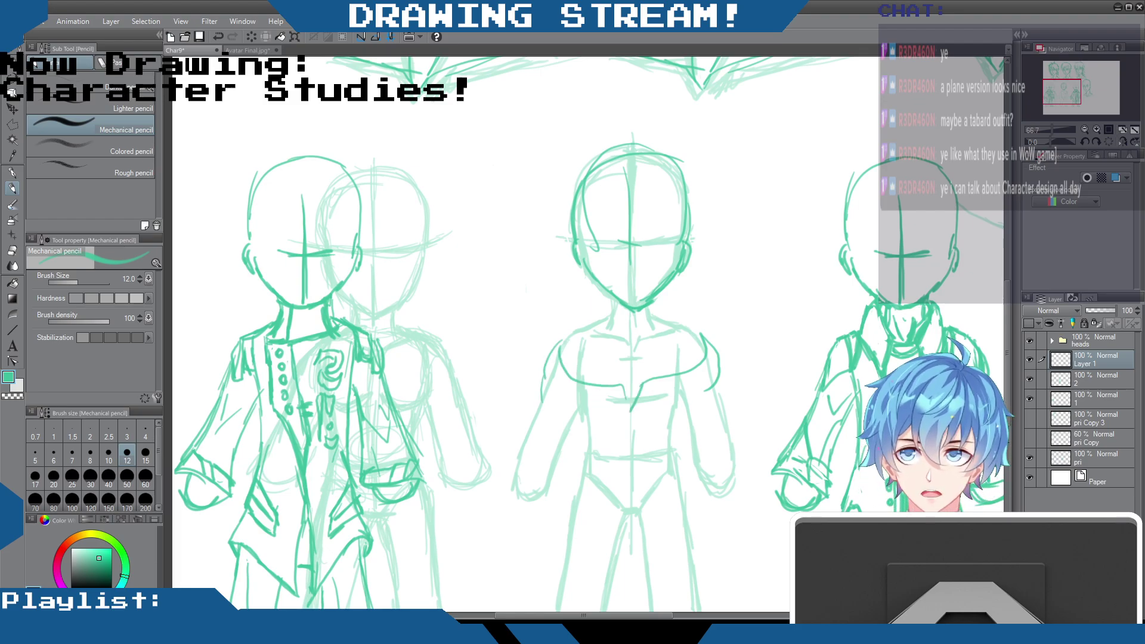
left_click_drag(620, 383, 560, 536)
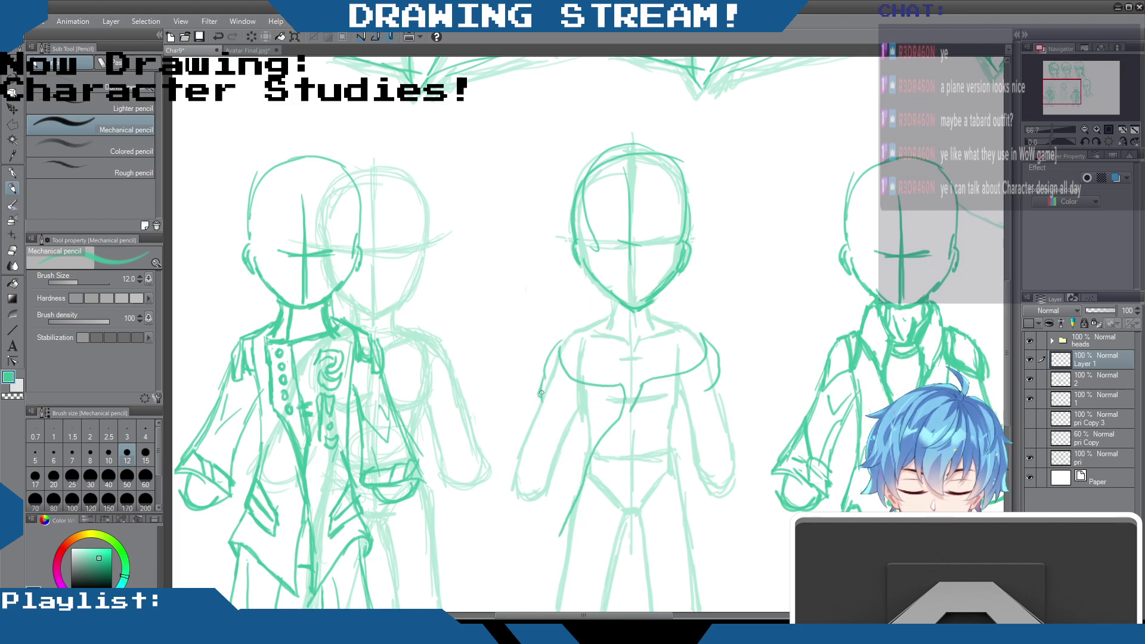
left_click_drag(542, 392, 513, 458)
mouse_move(577, 414)
left_mouse_down()
mouse_move(544, 493)
mouse_move(584, 462)
left_mouse_up()
left_click_drag(564, 340, 545, 367)
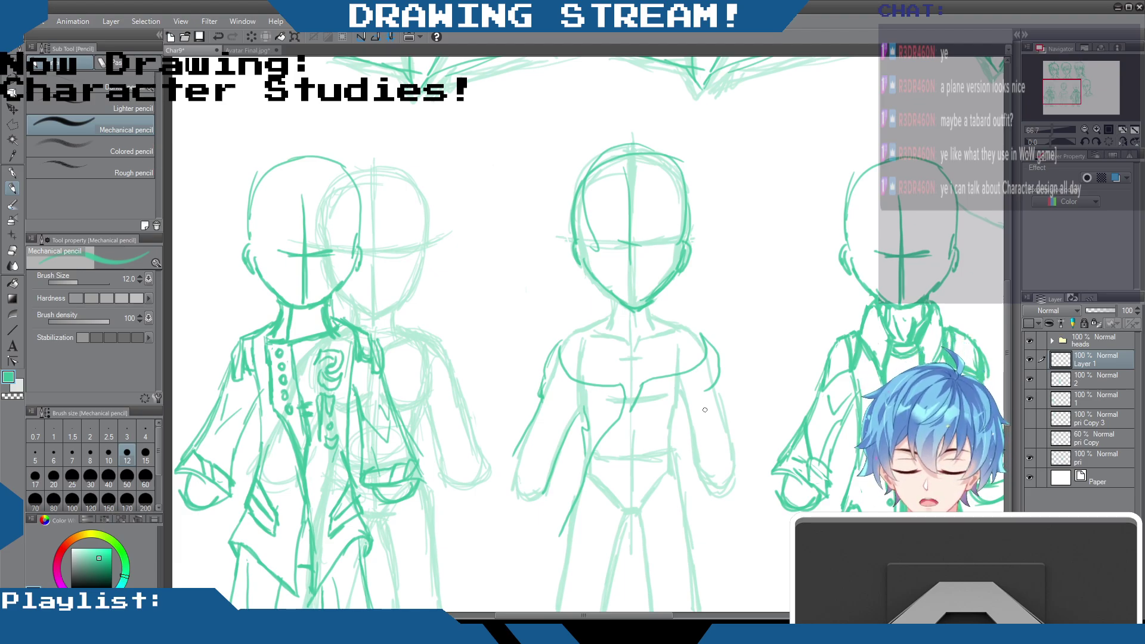
key("ctrl+z")
key("ctrl+z")
key("ctrl+z")
key("ctrl+z")
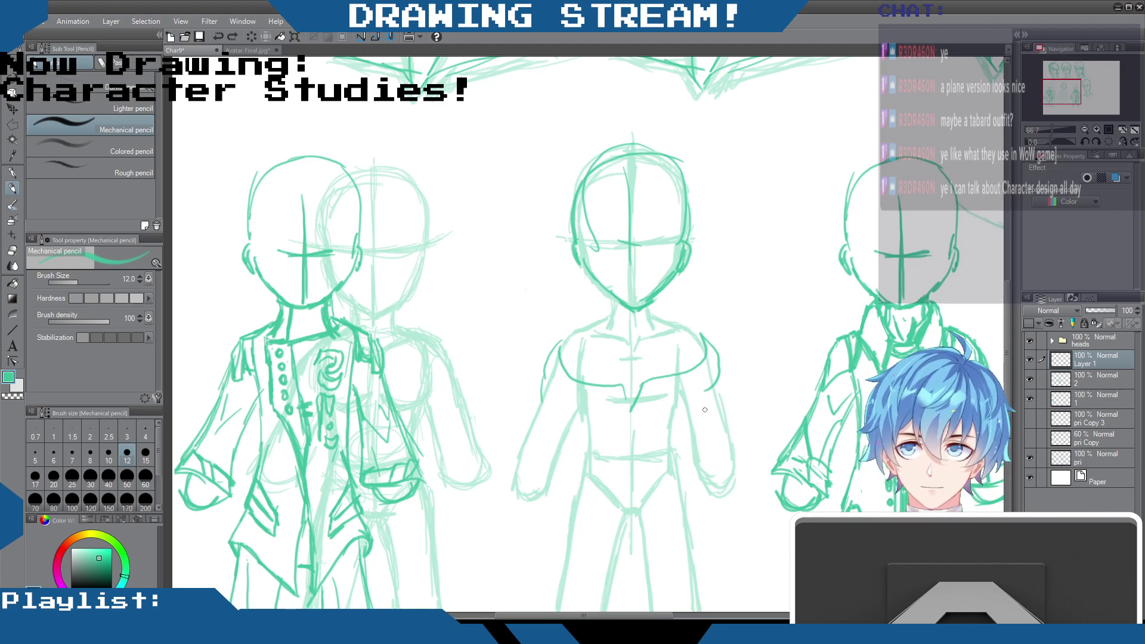
key("ctrl+z")
key("ctrl+z")
key("ctrl+z")
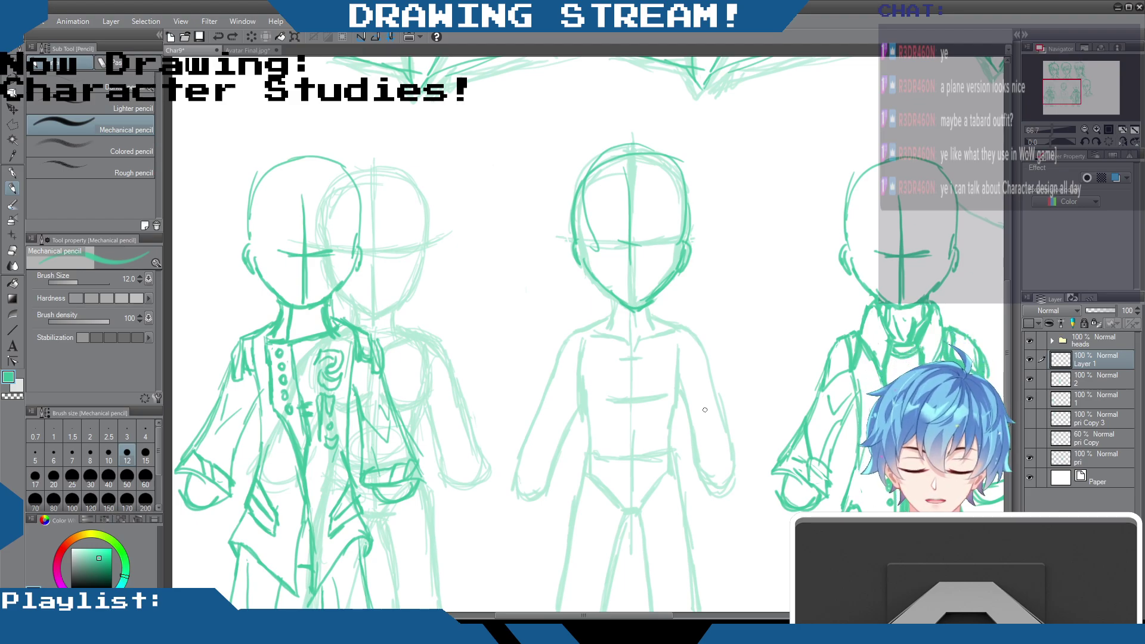
Step: Darken the middle figure's head outline and sketch a face covering from the jaw to the neck with a curved top edge
mouse_move(578, 239)
left_mouse_down()
mouse_move(589, 282)
mouse_move(584, 262)
left_mouse_up()
left_click_drag(610, 148, 583, 180)
left_click_drag(580, 184, 575, 209)
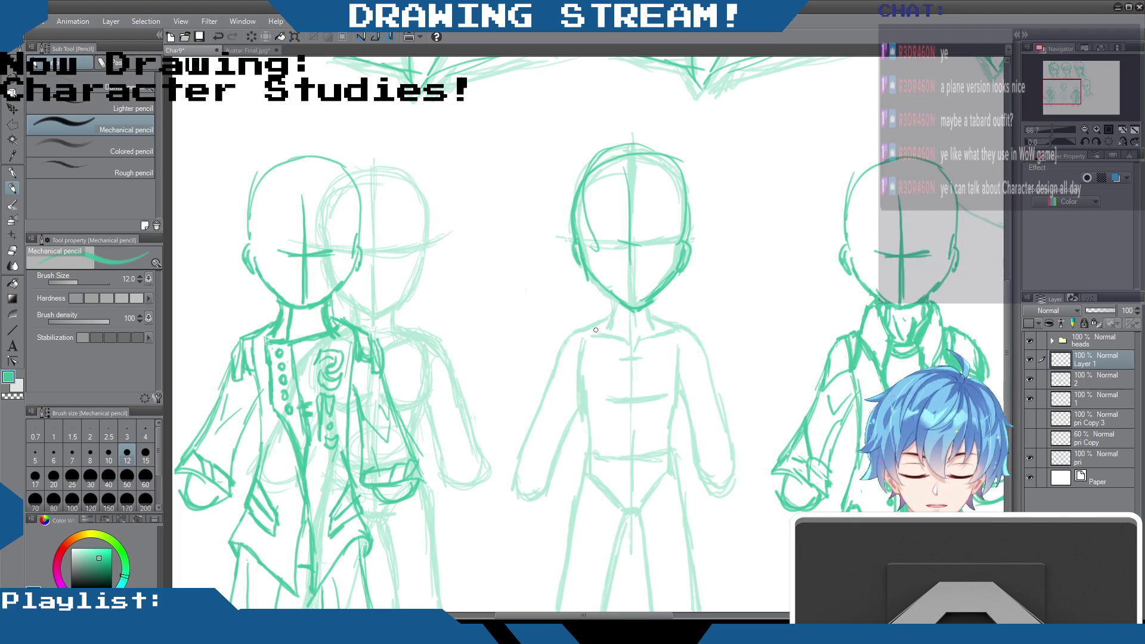
mouse_move(599, 310)
left_mouse_down()
mouse_move(598, 323)
mouse_move(577, 269)
mouse_move(677, 268)
mouse_move(685, 273)
mouse_move(663, 323)
left_mouse_up()
left_click_drag(677, 285, 667, 318)
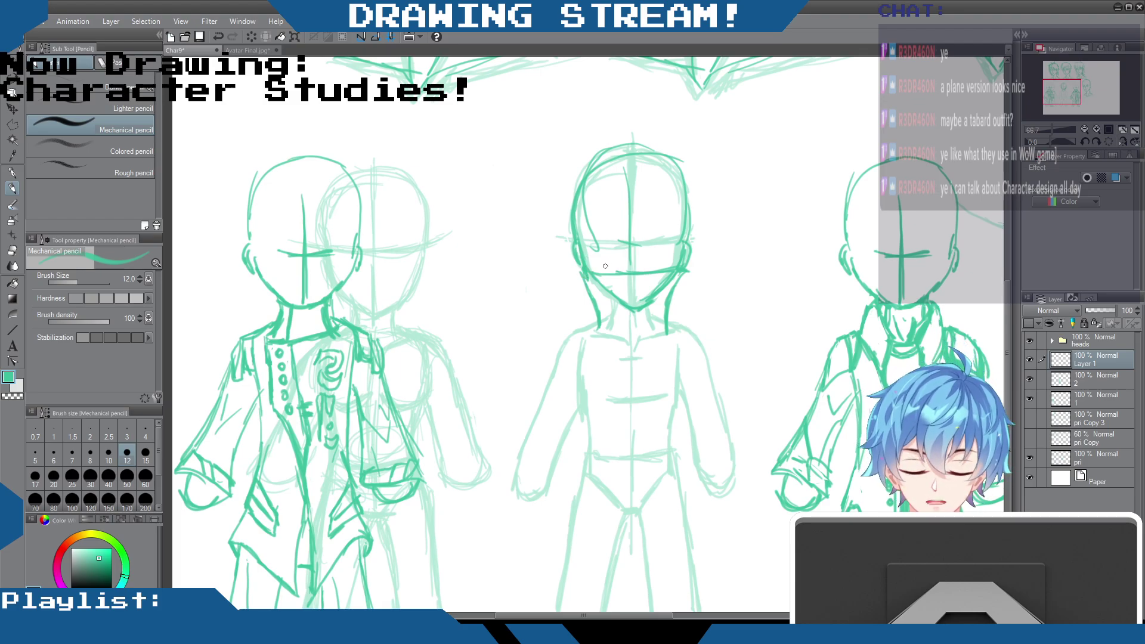
mouse_move(587, 270)
left_mouse_down()
mouse_move(671, 271)
mouse_move(675, 281)
left_mouse_up()
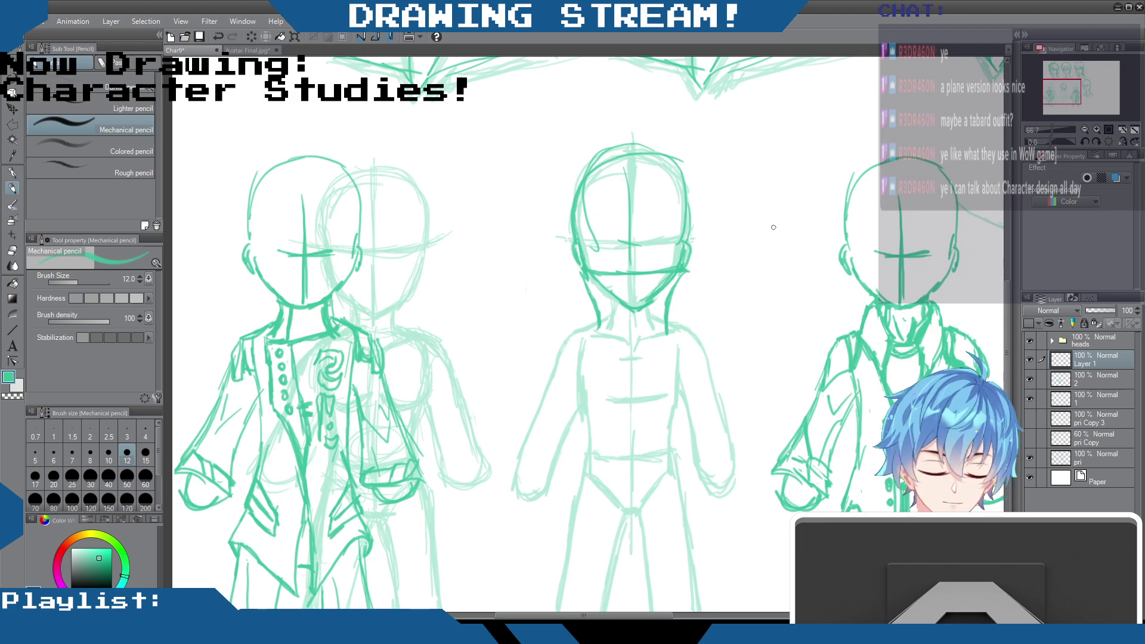
left_click_drag(585, 279, 599, 318)
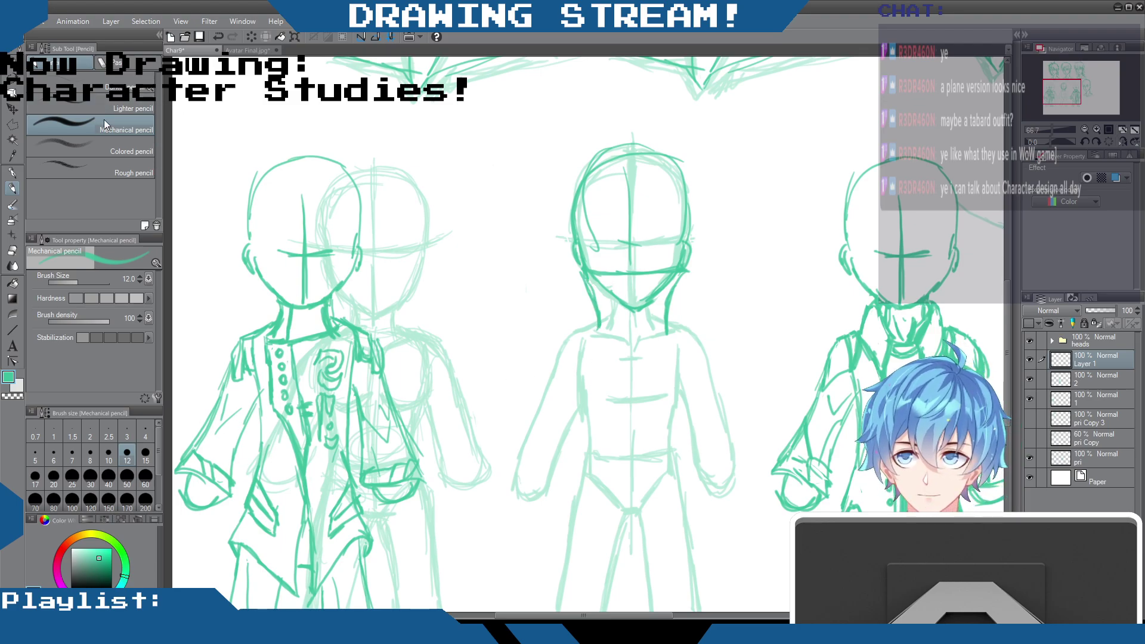
Step: Erase the pencilled chin lines inside the face covering and fill it with crossing cloth folds down to the neck
left_click(12, 253)
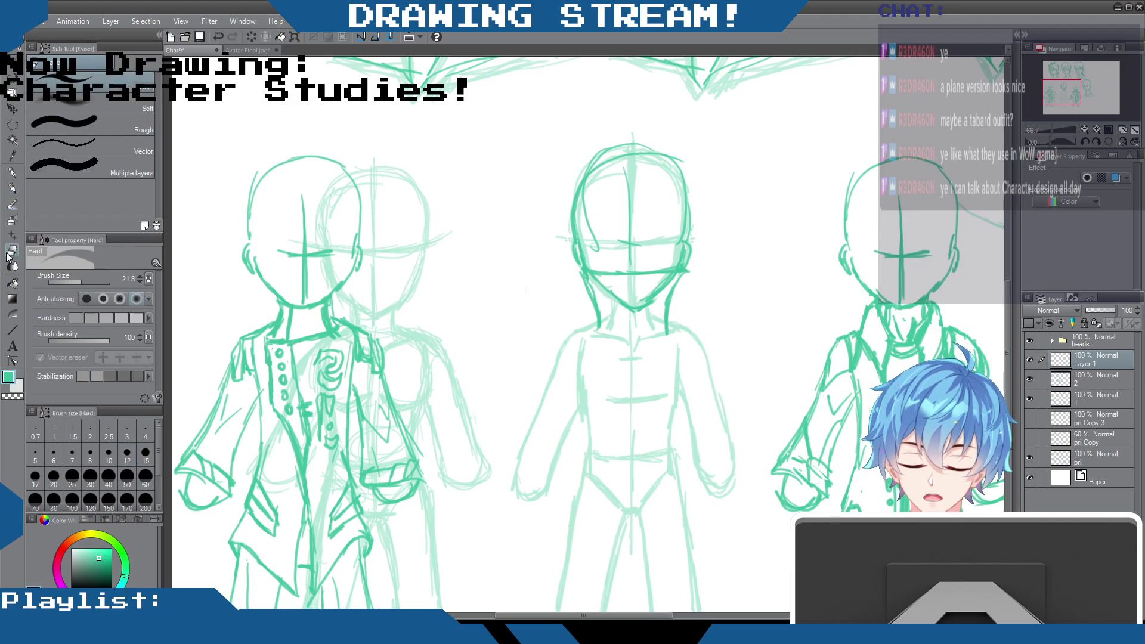
mouse_move(600, 285)
left_mouse_down()
mouse_move(646, 301)
mouse_move(590, 278)
left_mouse_up()
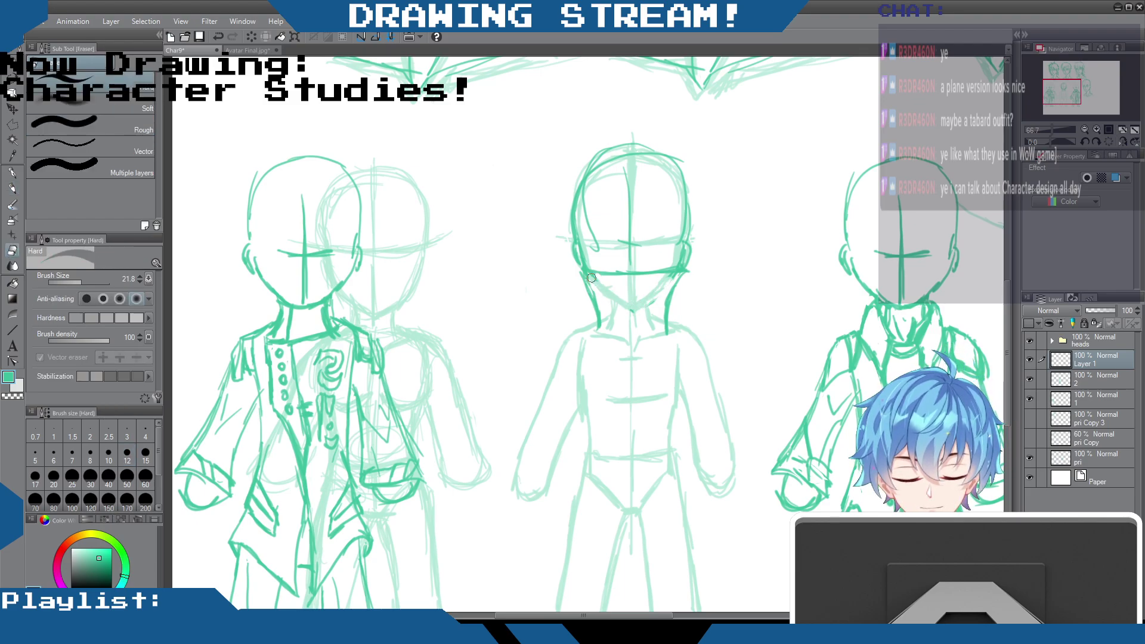
left_click(12, 189)
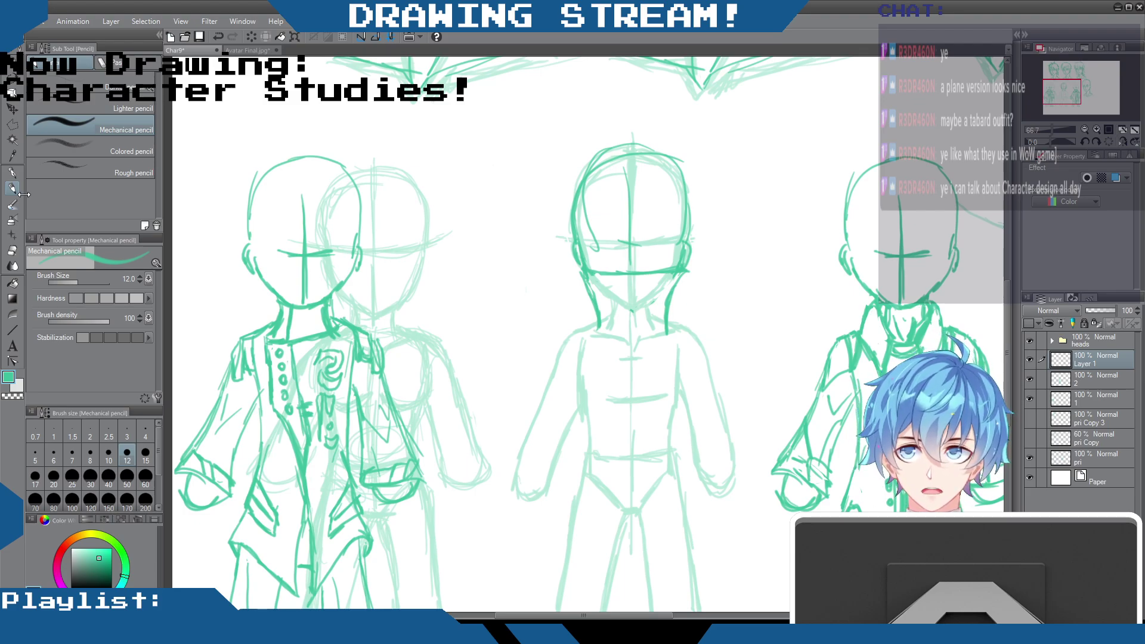
left_click_drag(680, 270, 670, 296)
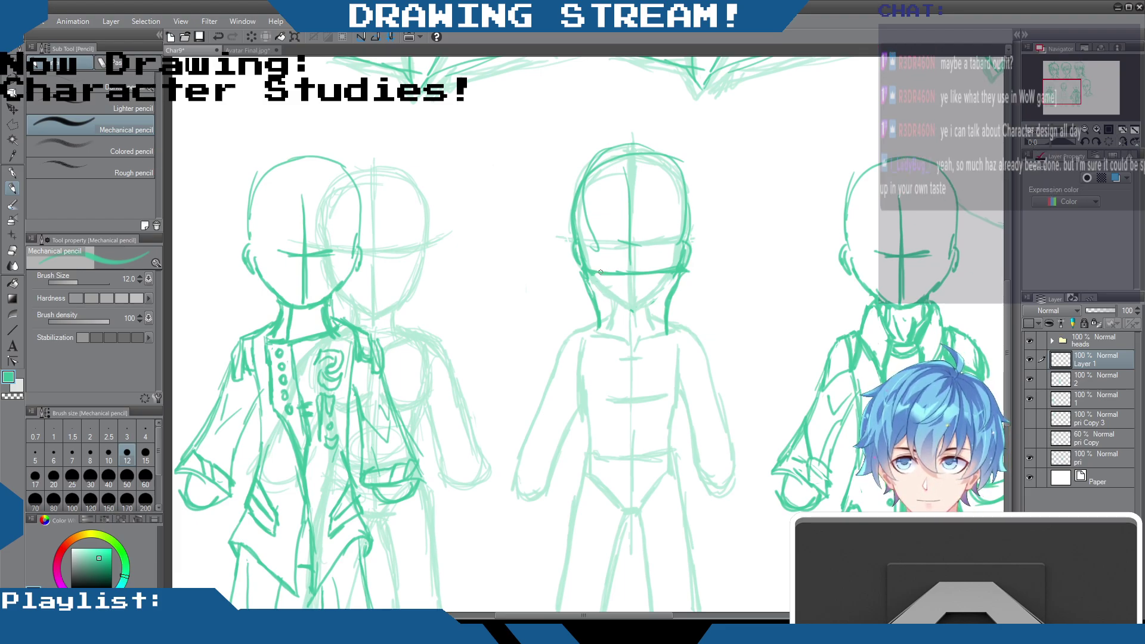
left_click_drag(596, 311, 599, 320)
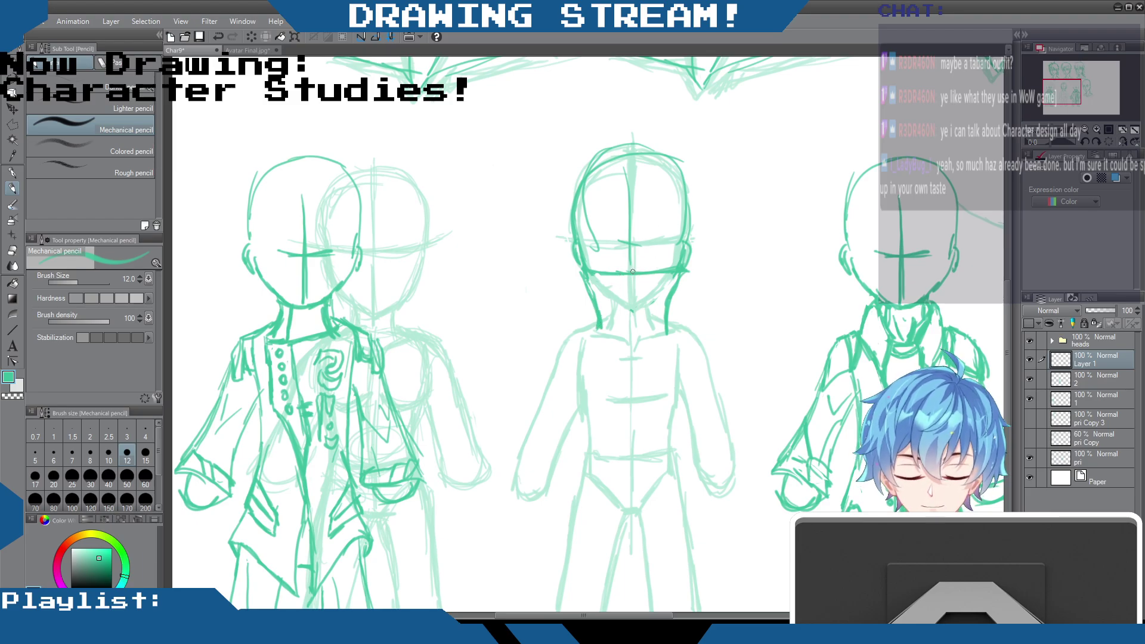
mouse_move(593, 290)
left_mouse_down()
mouse_move(647, 290)
mouse_move(600, 310)
mouse_move(642, 299)
mouse_move(674, 310)
mouse_move(637, 300)
mouse_move(670, 318)
mouse_move(611, 325)
mouse_move(664, 332)
left_mouse_up()
mouse_move(642, 286)
left_mouse_down()
mouse_move(633, 295)
mouse_move(656, 293)
mouse_move(652, 309)
mouse_move(617, 296)
mouse_move(624, 325)
mouse_move(661, 333)
left_mouse_up()
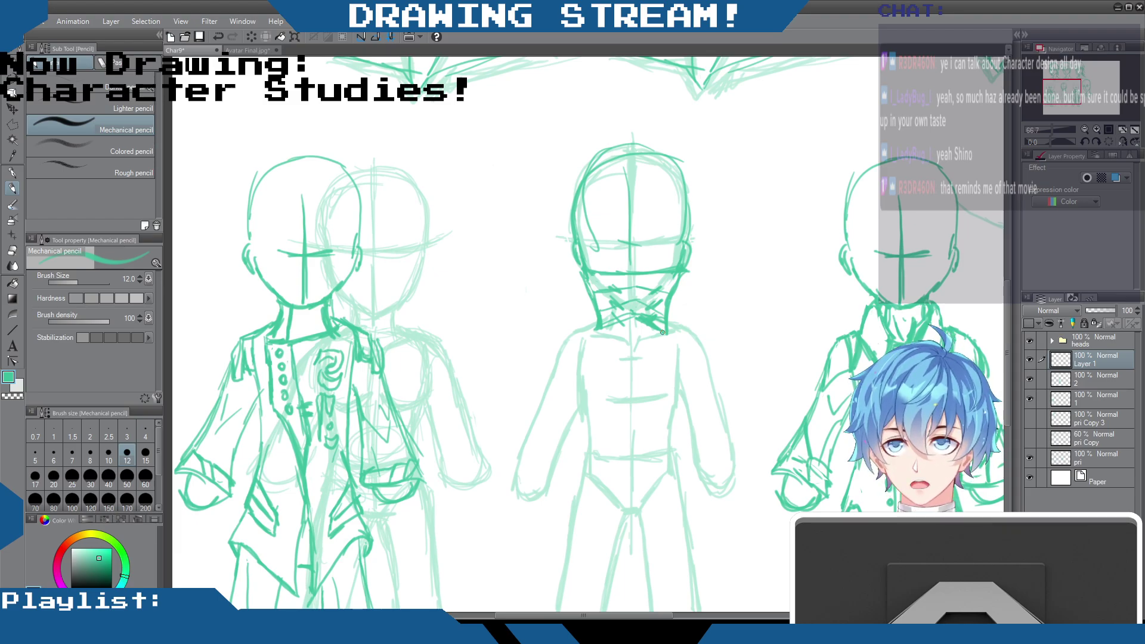
Step: Reinforce the head contour and add curved lines at the neckline and across the face above the covering
mouse_move(636, 148)
left_mouse_down()
mouse_move(685, 182)
mouse_move(694, 206)
left_mouse_up()
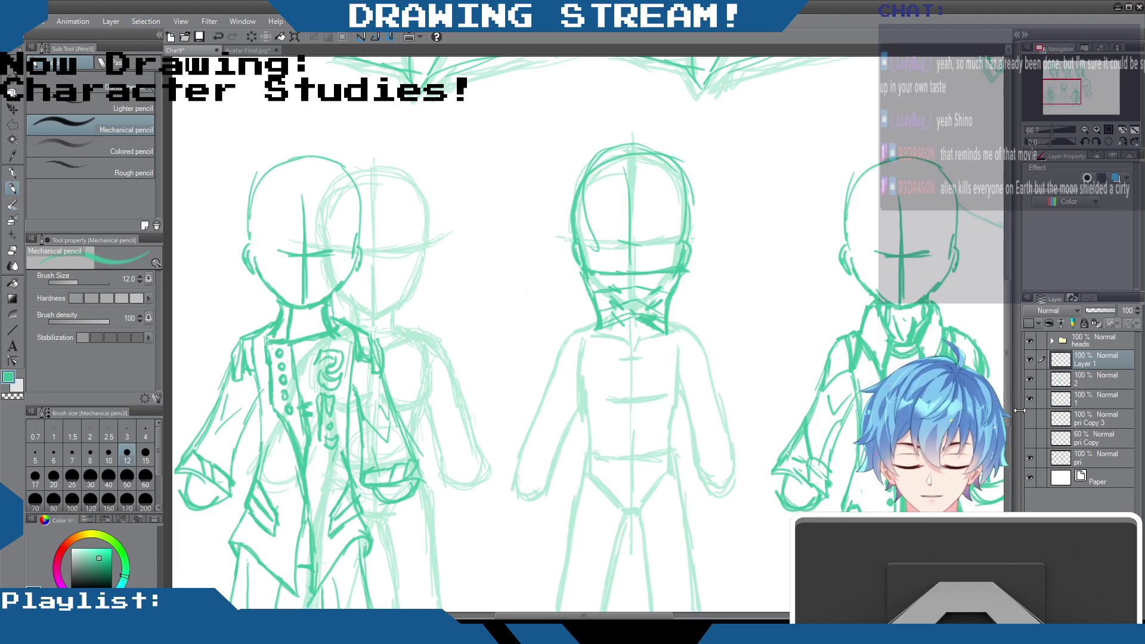
mouse_move(602, 329)
left_mouse_down()
mouse_move(672, 318)
mouse_move(610, 330)
mouse_move(600, 319)
mouse_move(625, 348)
mouse_move(645, 336)
left_mouse_up()
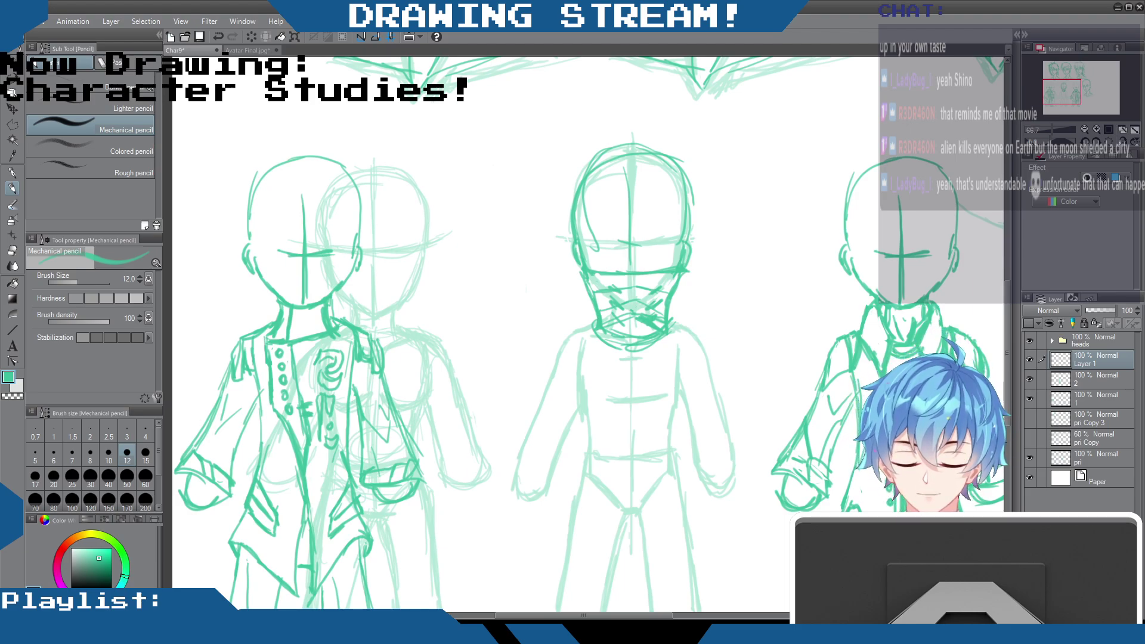
mouse_move(606, 251)
left_mouse_down()
mouse_move(670, 241)
mouse_move(633, 171)
mouse_move(575, 227)
left_mouse_up()
mouse_move(581, 170)
left_mouse_down()
mouse_move(570, 216)
mouse_move(583, 284)
left_mouse_up()
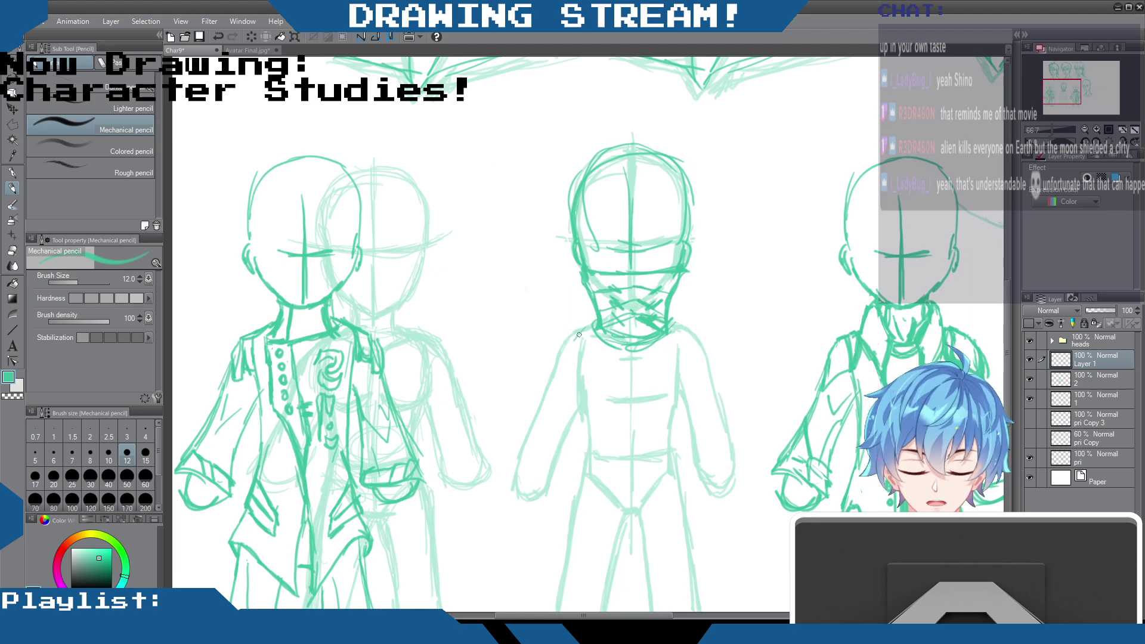
Step: Draw short, flared outer sleeves with pointed ends over both shoulders and start the robe's side line
mouse_move(593, 327)
left_mouse_down()
mouse_move(528, 390)
mouse_move(572, 410)
left_mouse_up()
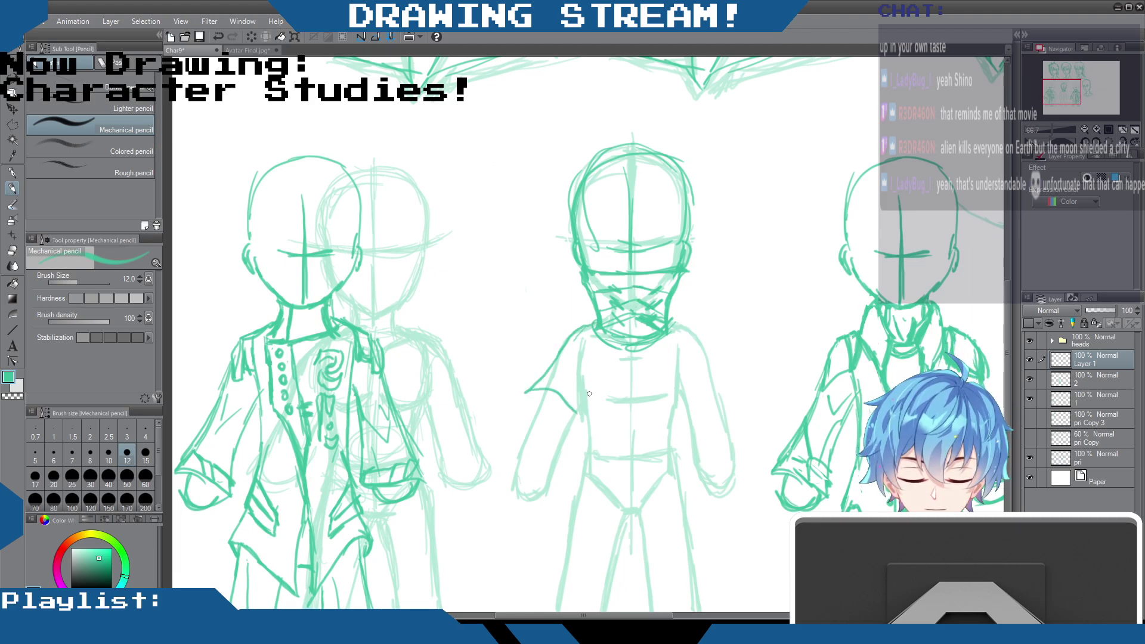
left_click_drag(586, 353, 569, 507)
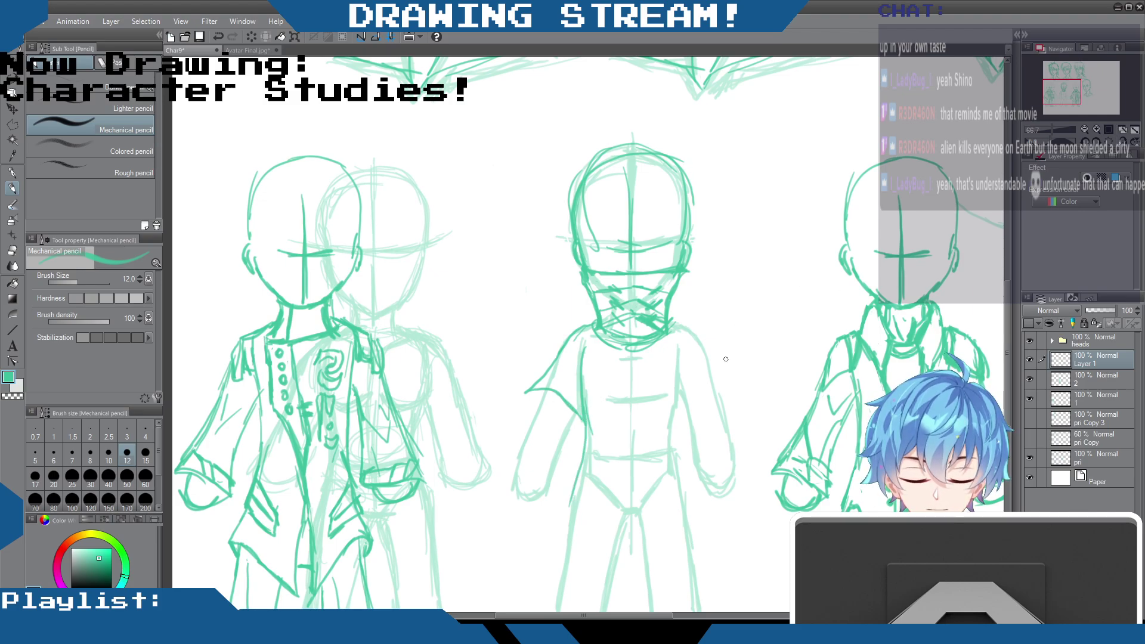
mouse_move(670, 328)
left_mouse_down()
mouse_move(689, 315)
mouse_move(718, 374)
left_mouse_up()
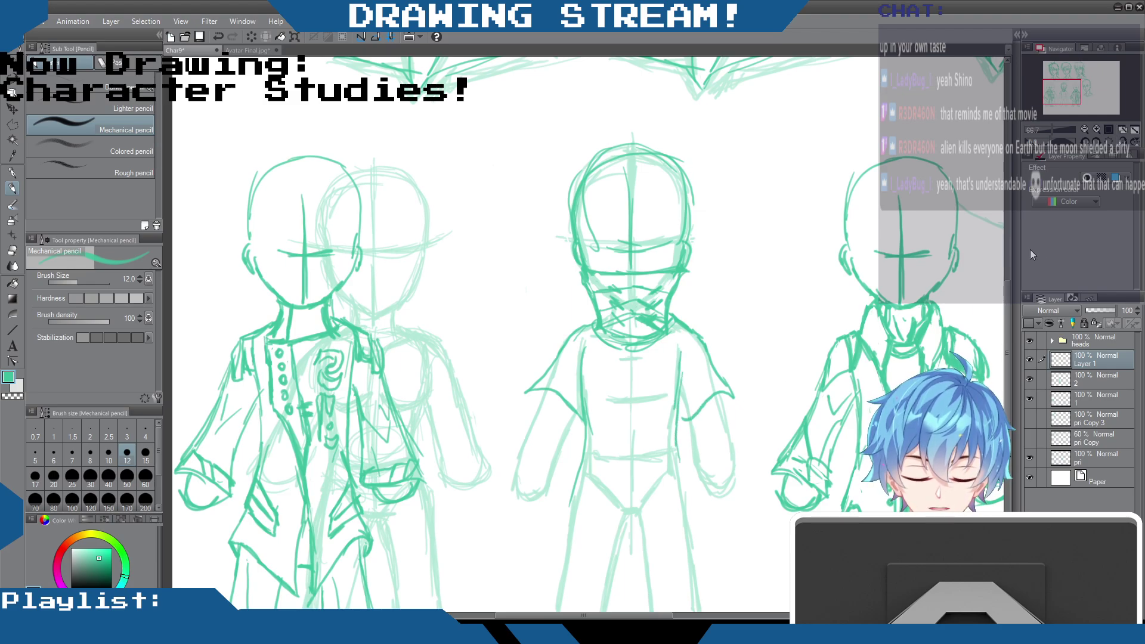
Step: Outline the robe's flared lower body down to a curved hem just above the feet
scroll(1004, 290, "down", 5)
left_click_drag(678, 201, 684, 263)
mouse_move(692, 301)
left_mouse_down()
mouse_move(720, 385)
mouse_move(624, 396)
left_mouse_up()
mouse_move(578, 236)
left_mouse_down()
mouse_move(554, 338)
mouse_move(530, 380)
mouse_move(562, 377)
mouse_move(604, 394)
mouse_move(656, 384)
left_mouse_up()
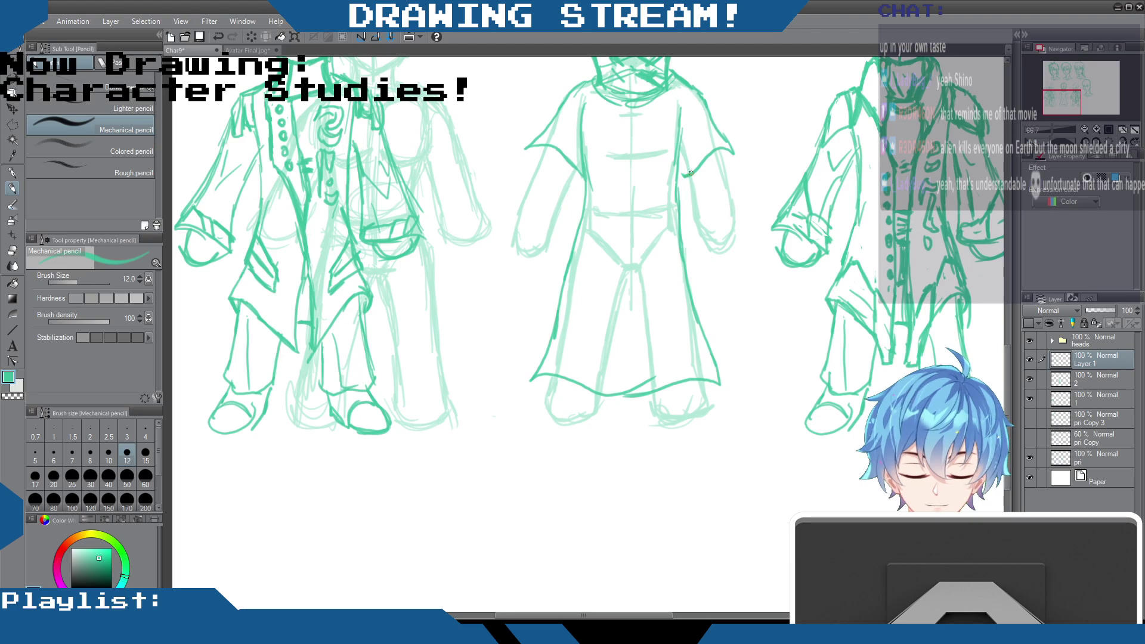
left_click_drag(680, 117, 675, 184)
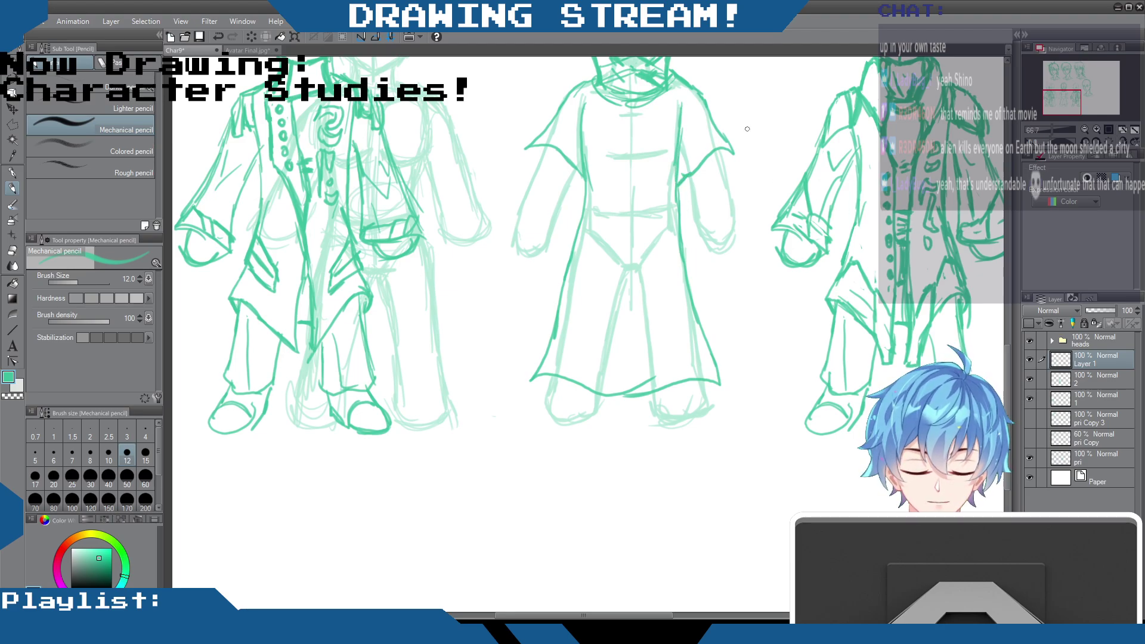
Step: Draw a column of round buttons down the robe's chest and continue the front seam to the hem
scroll(1005, 351, "up", 5)
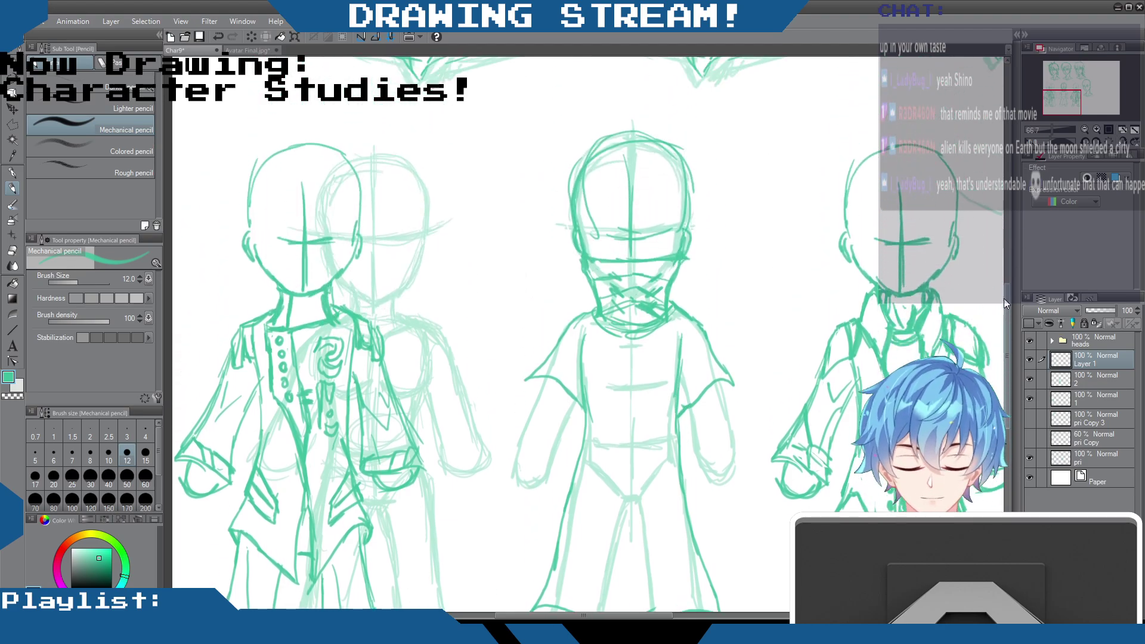
scroll(1000, 275, "down", 2)
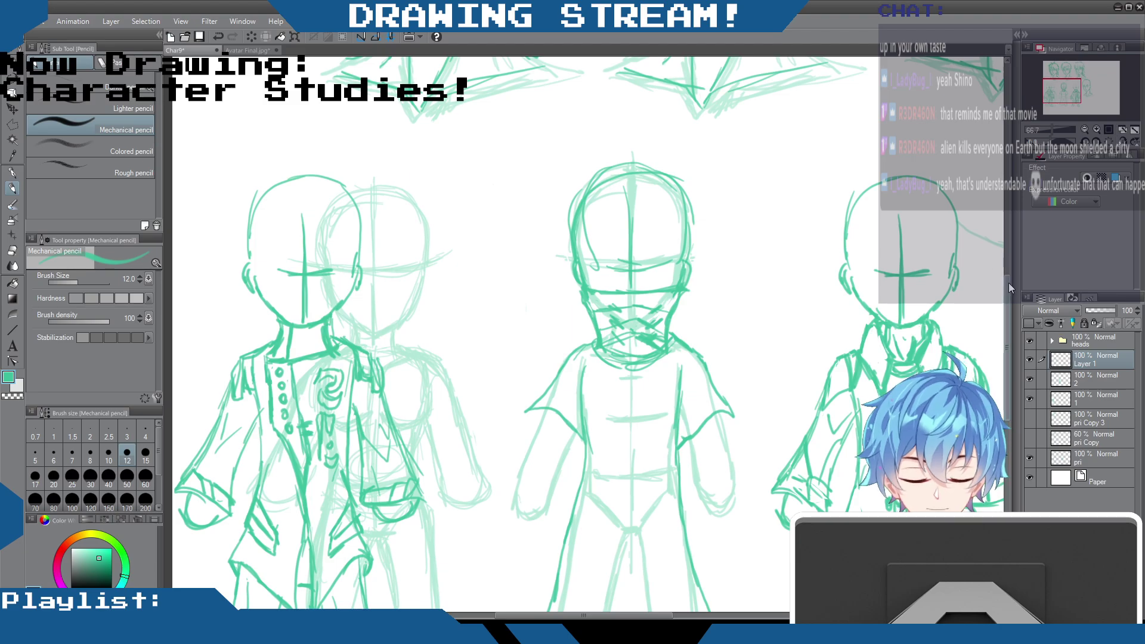
scroll(1006, 285, "down", 2)
scroll(1006, 302, "down", 1)
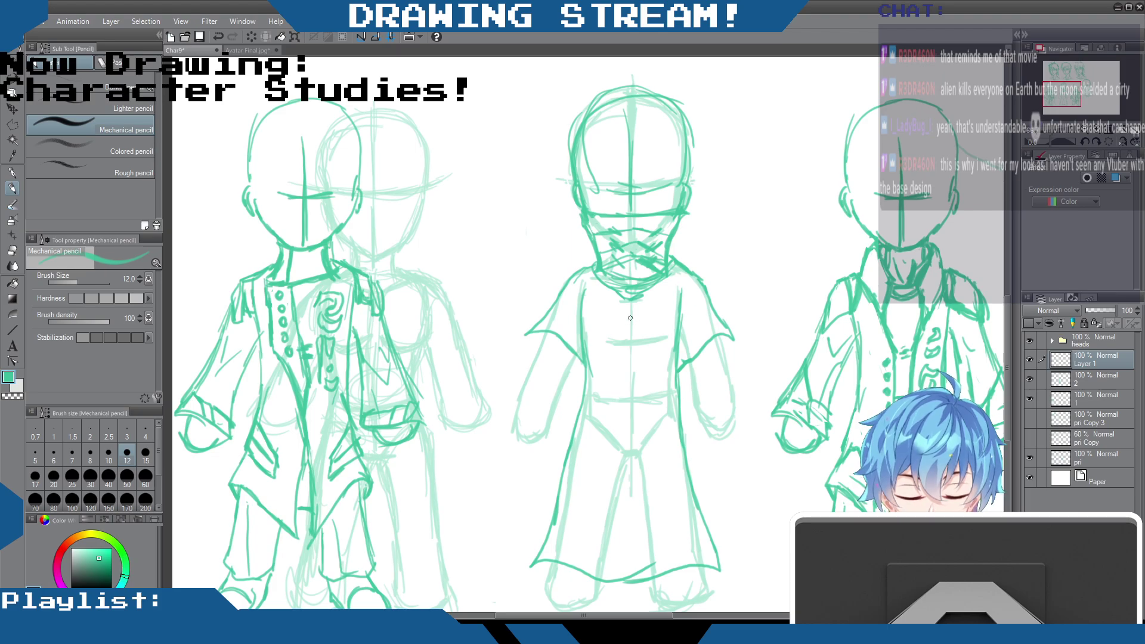
left_click_drag(629, 316, 627, 376)
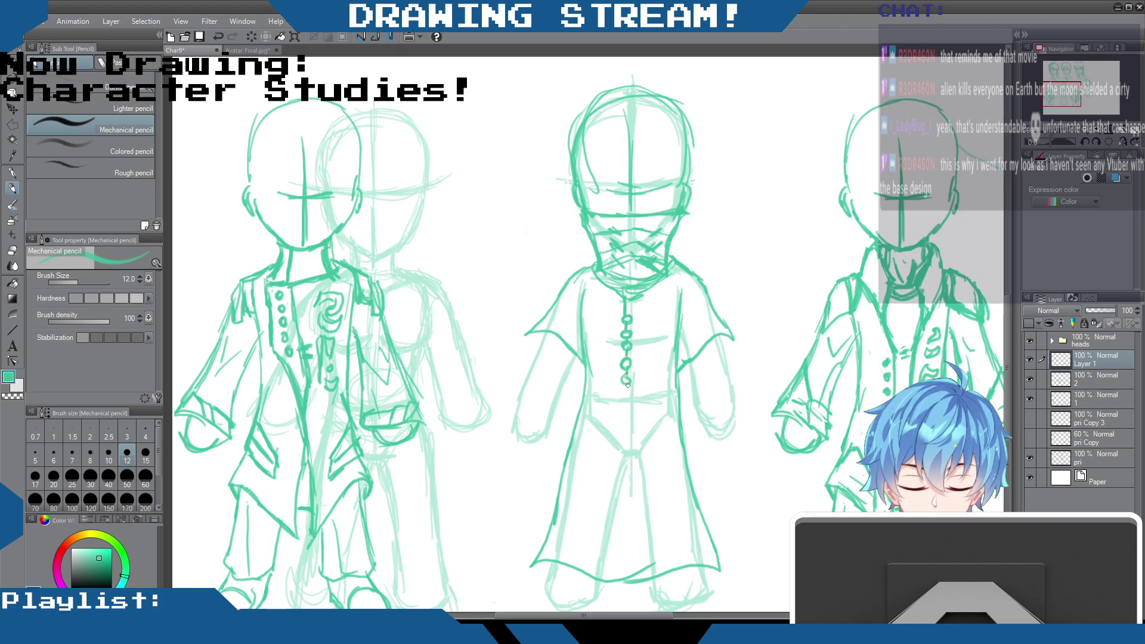
mouse_move(627, 389)
left_mouse_down()
mouse_move(627, 589)
mouse_move(613, 584)
left_mouse_up()
Step: Add a trim line to the short outer sleeves and draw long flared undersleeves down to both wrists
mouse_move(715, 347)
left_mouse_down()
mouse_move(716, 372)
mouse_move(693, 363)
mouse_move(691, 406)
mouse_move(738, 424)
left_mouse_up()
left_click_drag(730, 366, 748, 413)
mouse_move(542, 330)
left_mouse_down()
mouse_move(512, 399)
mouse_move(523, 421)
mouse_move(554, 426)
left_mouse_up()
left_click_drag(582, 356, 550, 433)
left_click_drag(678, 357, 682, 461)
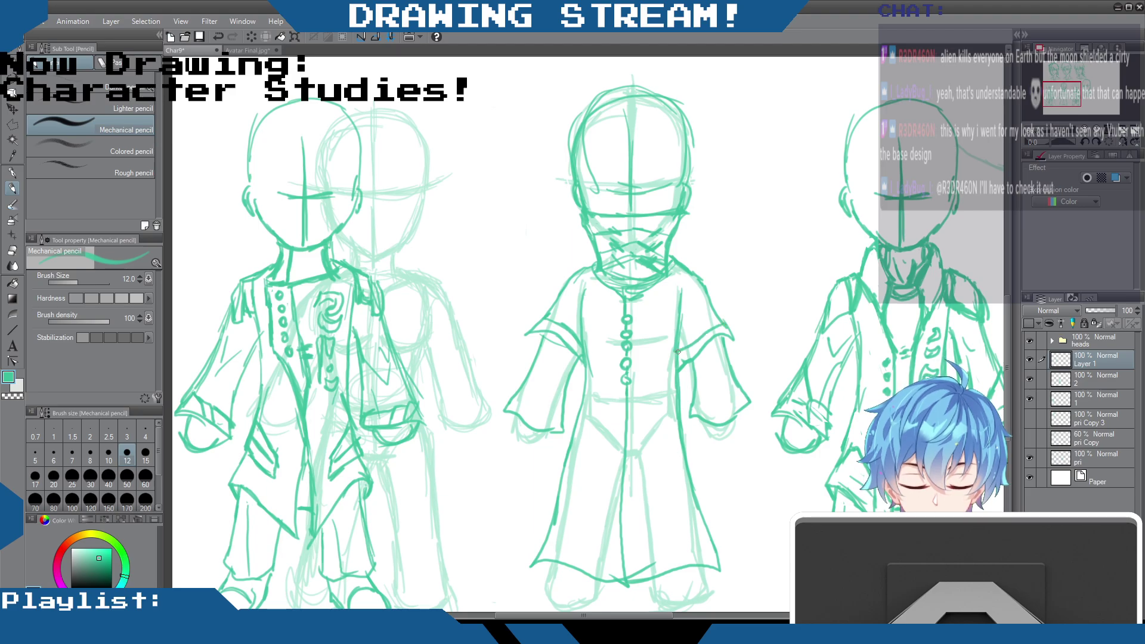
mouse_move(697, 404)
left_mouse_down()
mouse_move(739, 408)
mouse_move(721, 407)
left_mouse_up()
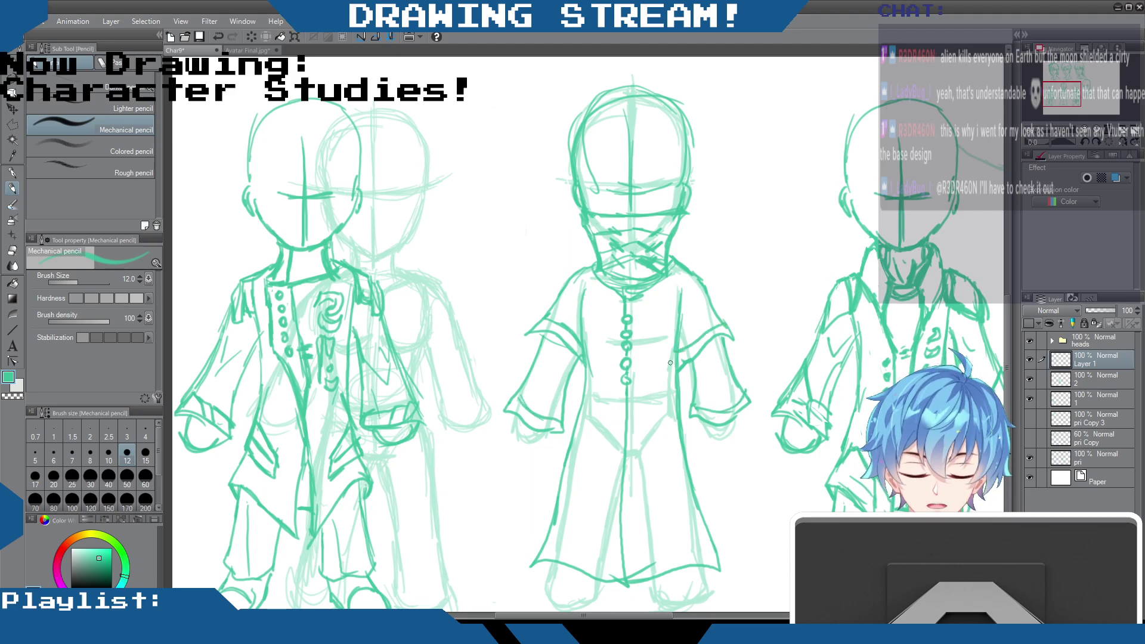
Step: Reinforce the robe's side line, add an inner line beside it, and touch up the neckline and hem point
mouse_move(582, 289)
left_mouse_down()
mouse_move(577, 416)
mouse_move(530, 565)
left_mouse_up()
left_click_drag(546, 526, 539, 562)
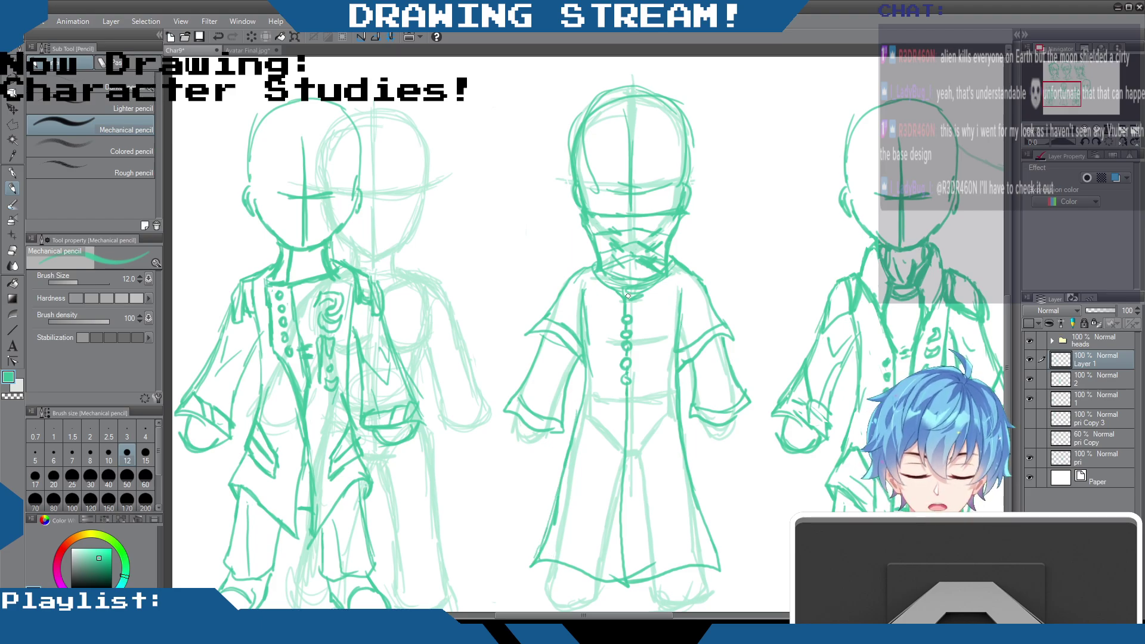
mouse_move(665, 263)
left_mouse_down()
mouse_move(653, 268)
mouse_move(666, 256)
mouse_move(656, 258)
left_mouse_up()
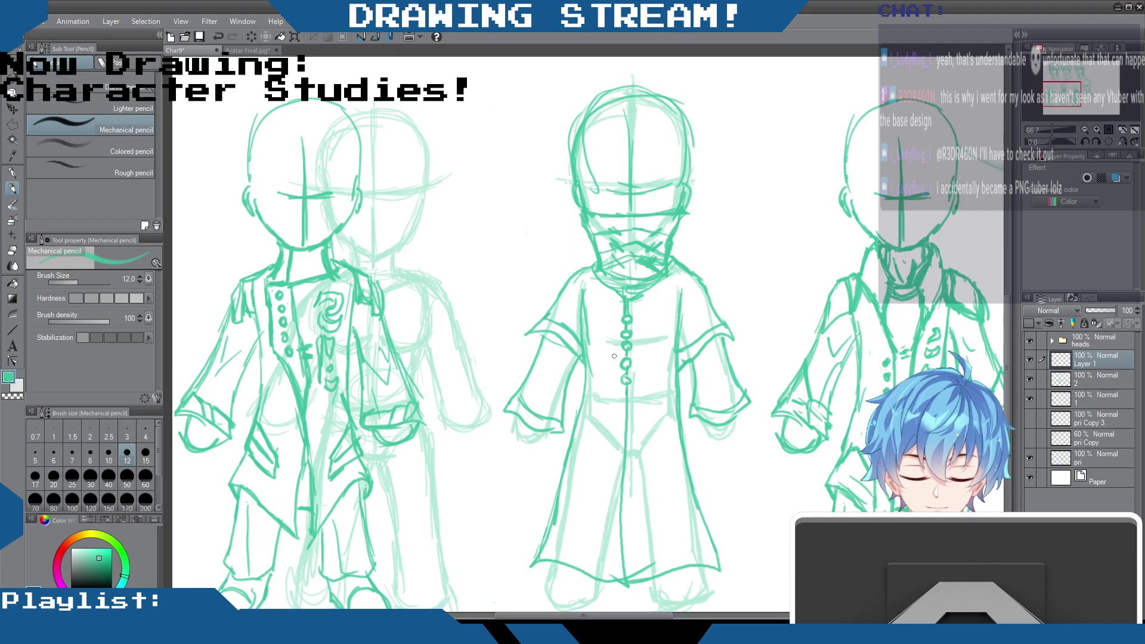
mouse_move(622, 570)
left_mouse_down()
mouse_move(627, 583)
mouse_move(608, 579)
left_mouse_up()
Step: Sketch crescent and pointed motifs down one front panel of the robe, and add sleeve folds and hands at the cuffs
mouse_move(598, 346)
left_mouse_down()
mouse_move(615, 365)
mouse_move(608, 383)
mouse_move(599, 364)
mouse_move(600, 392)
mouse_move(615, 391)
mouse_move(602, 414)
mouse_move(602, 395)
mouse_move(598, 411)
mouse_move(583, 412)
mouse_move(613, 434)
mouse_move(580, 424)
mouse_move(603, 449)
mouse_move(585, 539)
left_mouse_up()
left_click_drag(584, 468, 587, 486)
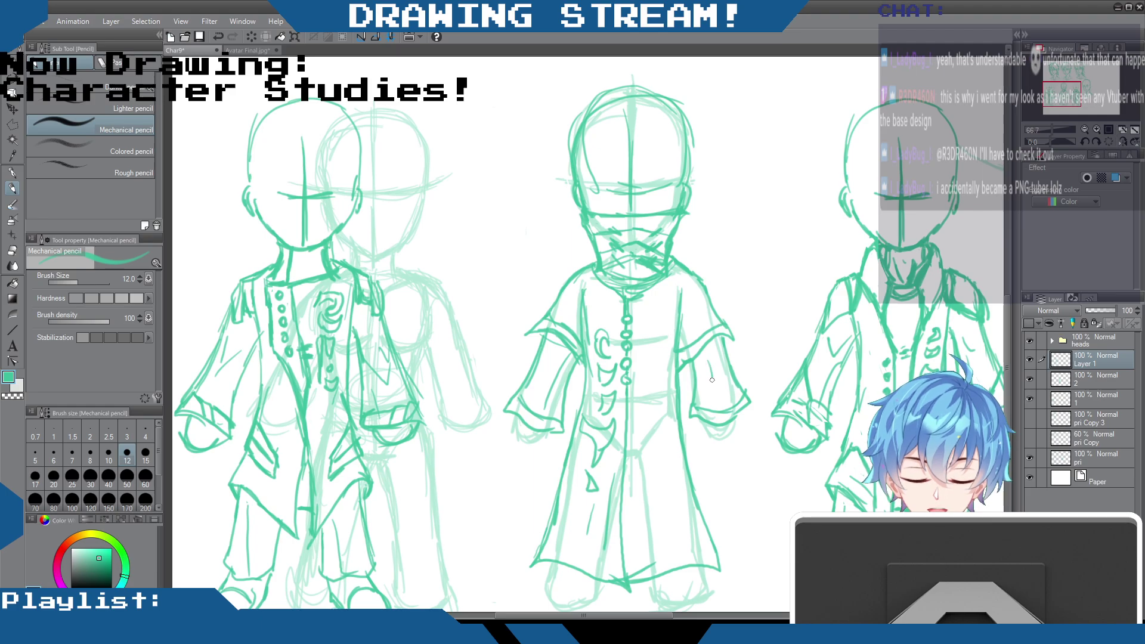
mouse_move(729, 339)
left_mouse_down()
mouse_move(757, 398)
mouse_move(739, 373)
mouse_move(753, 406)
mouse_move(728, 425)
mouse_move(705, 422)
mouse_move(733, 435)
left_mouse_up()
mouse_move(517, 416)
left_mouse_down()
mouse_move(556, 430)
mouse_move(520, 435)
left_mouse_up()
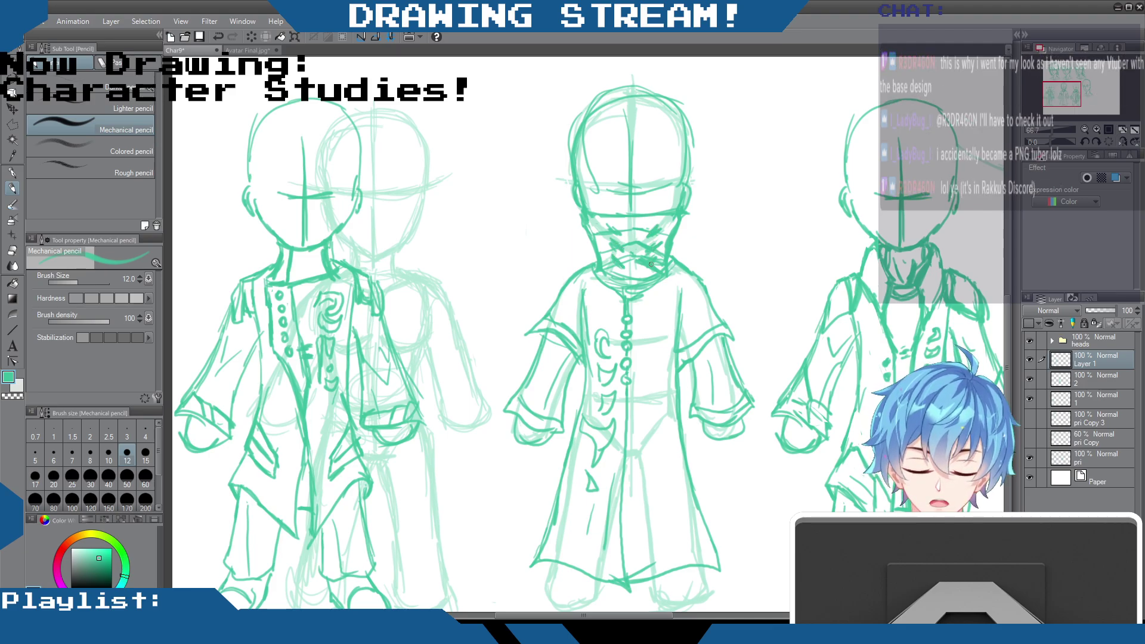
Step: Fill the chest and waist of the robe's motif-bearing half with solid green, keeping the crescent motifs white
left_click_drag(617, 290, 663, 279)
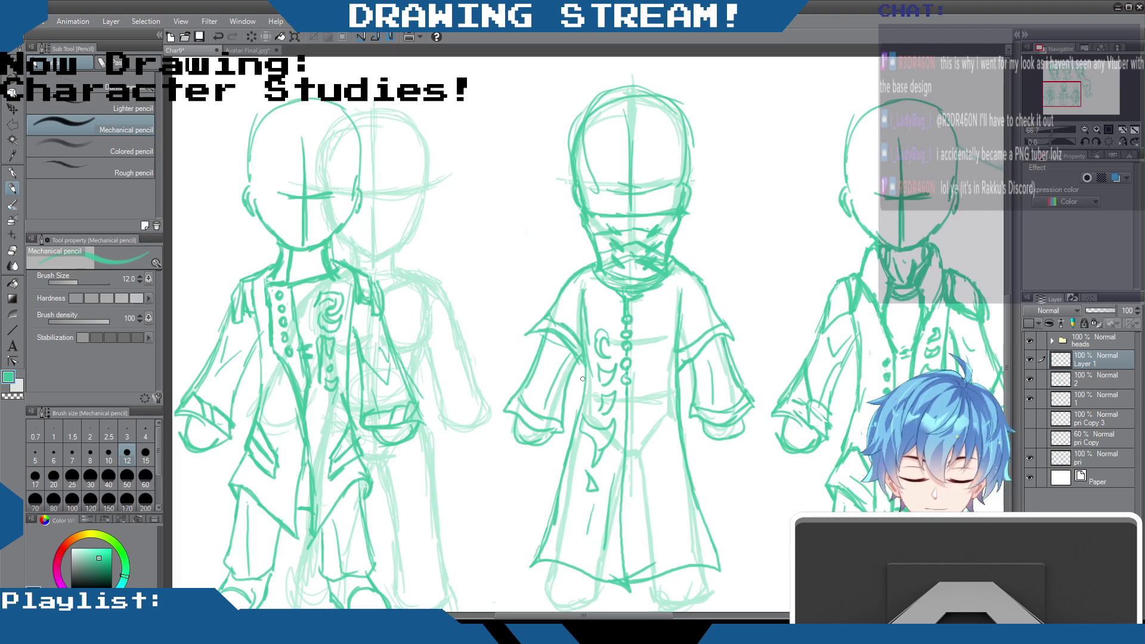
left_click(13, 251)
left_click(13, 284)
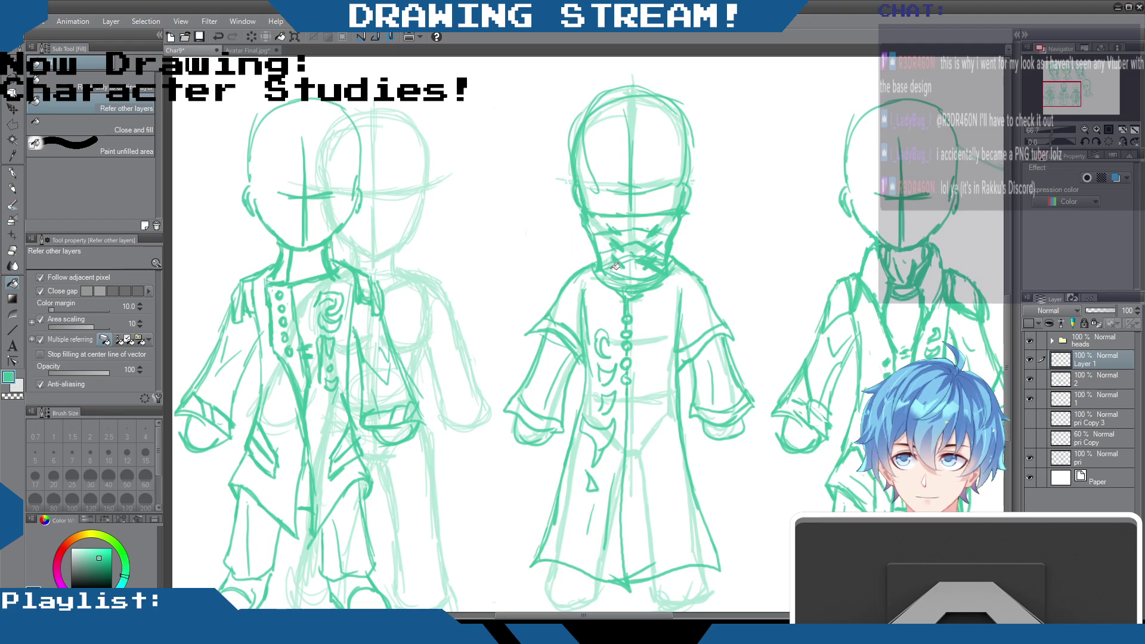
left_click(613, 297)
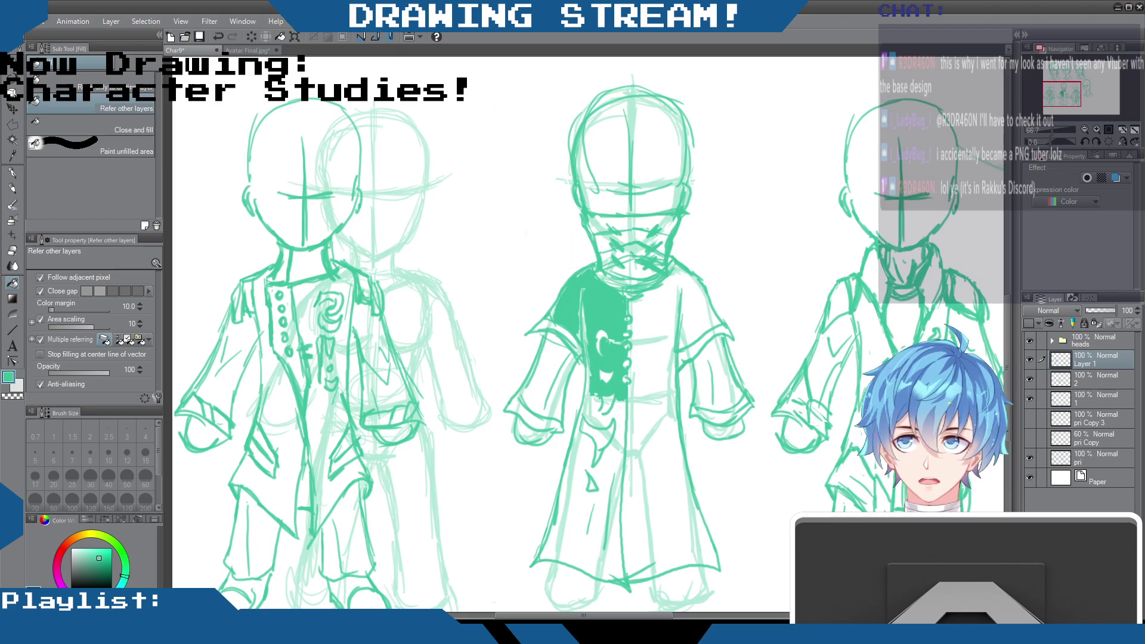
left_click(620, 406)
left_click(590, 397)
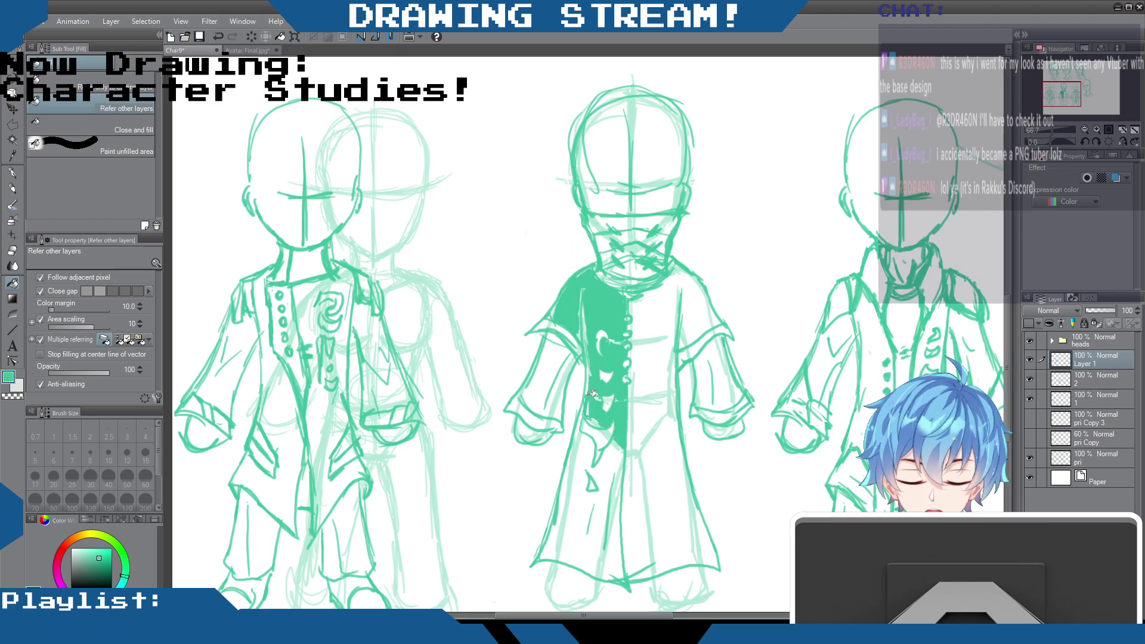
Step: Fill the skirt below the waist on the motif-bearing half with green down to the hem, including leftover slivers at the edges
left_click(587, 444)
left_click(576, 459)
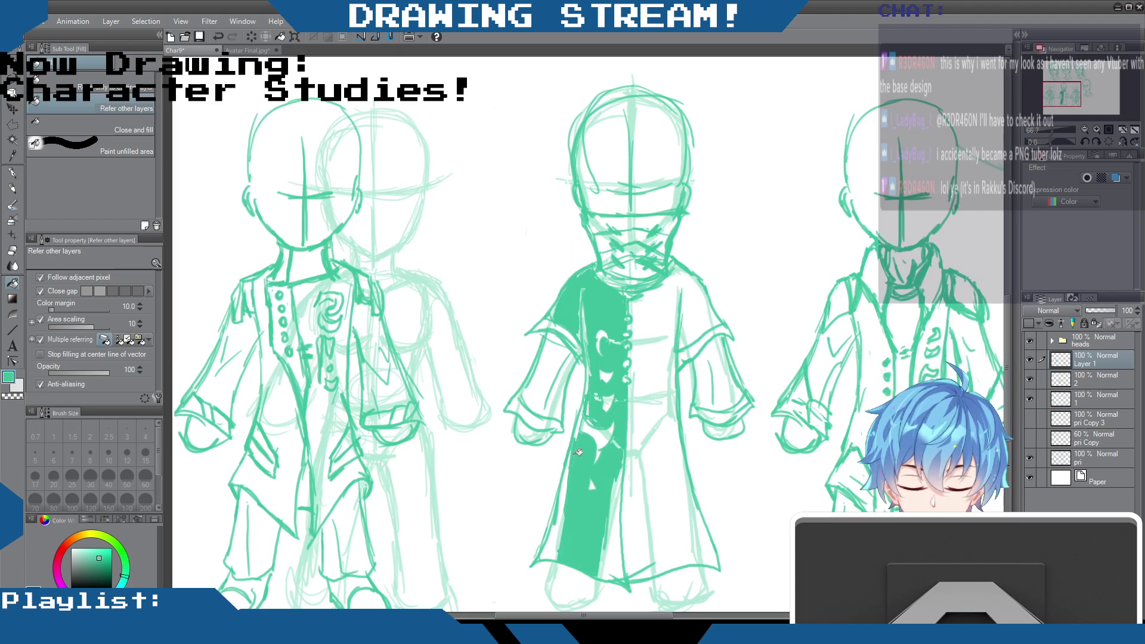
left_click(583, 420)
left_click(566, 515)
left_click(560, 533)
left_click(626, 545)
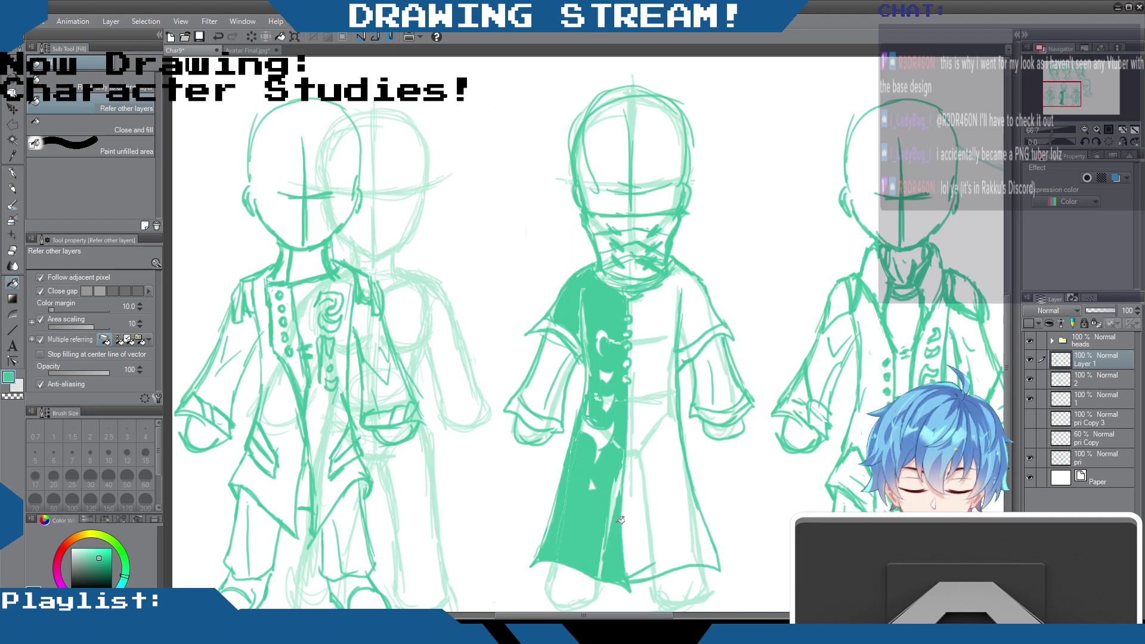
left_click(620, 486)
left_click(613, 516)
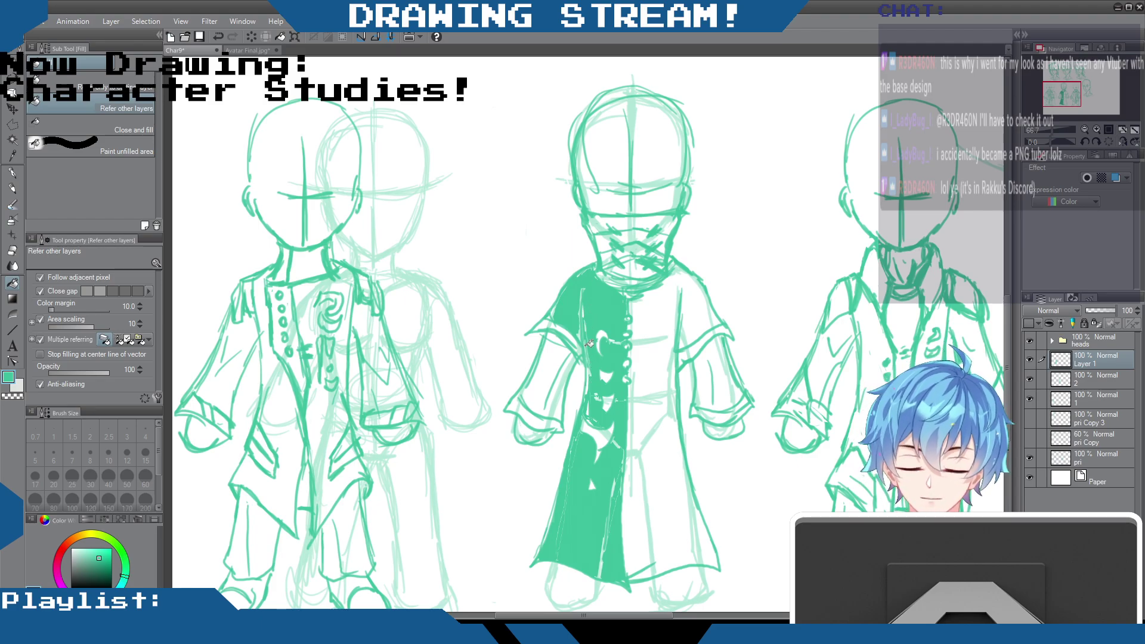
Step: Pencil over the white gaps left in the filled half along the armhole line, waist edge and lower skirt
left_click(12, 189)
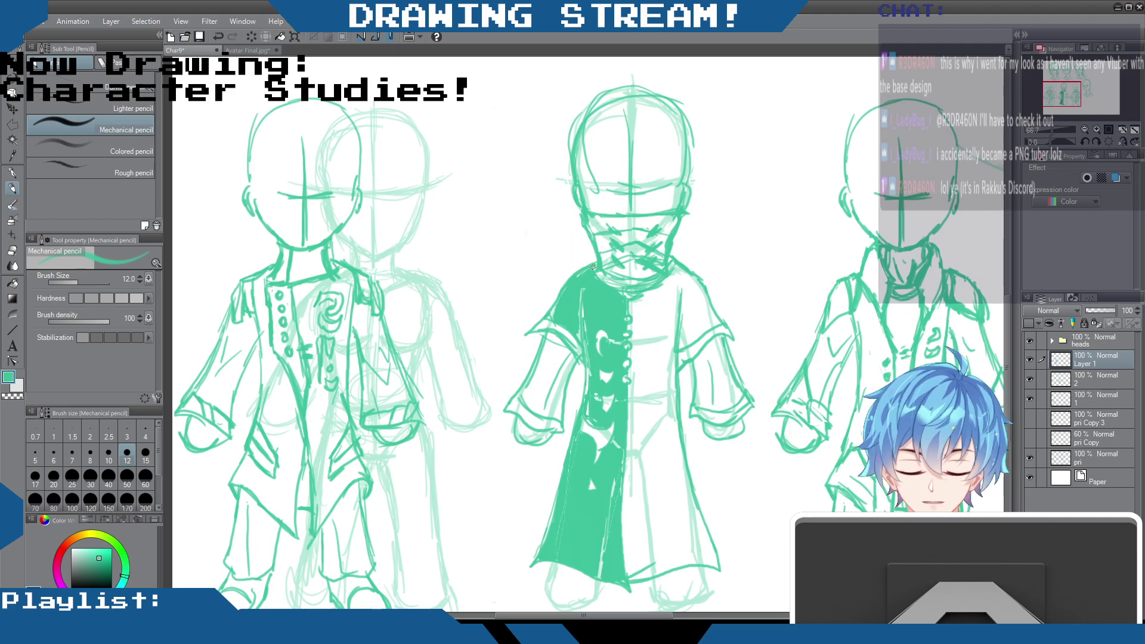
left_click_drag(592, 299, 591, 385)
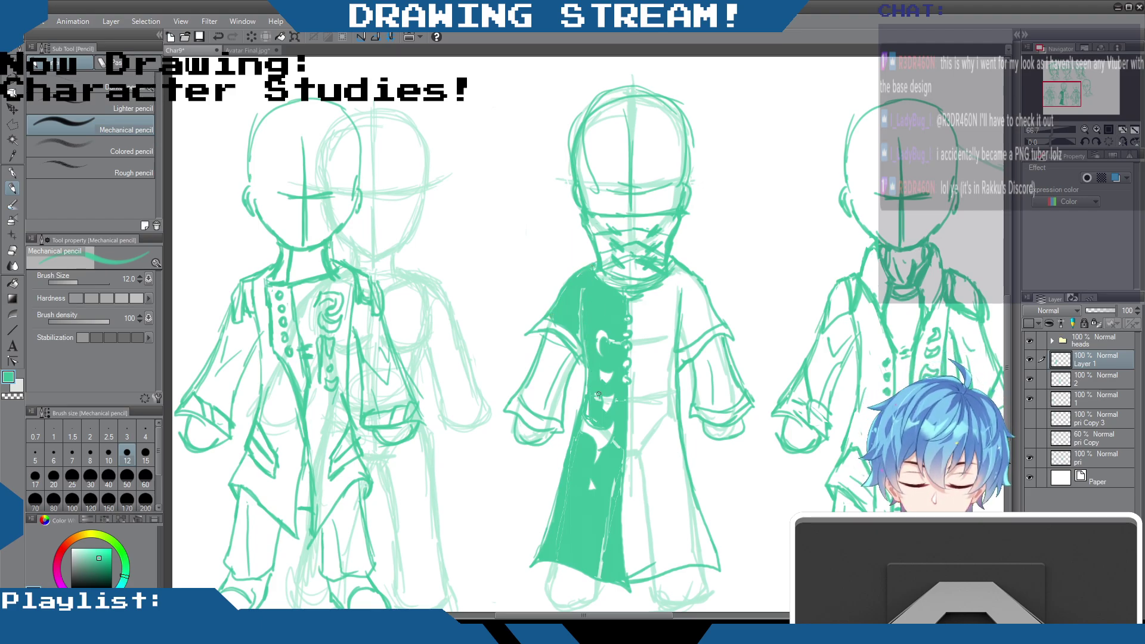
mouse_move(585, 310)
left_mouse_down()
mouse_move(586, 372)
mouse_move(584, 295)
mouse_move(587, 411)
left_mouse_up()
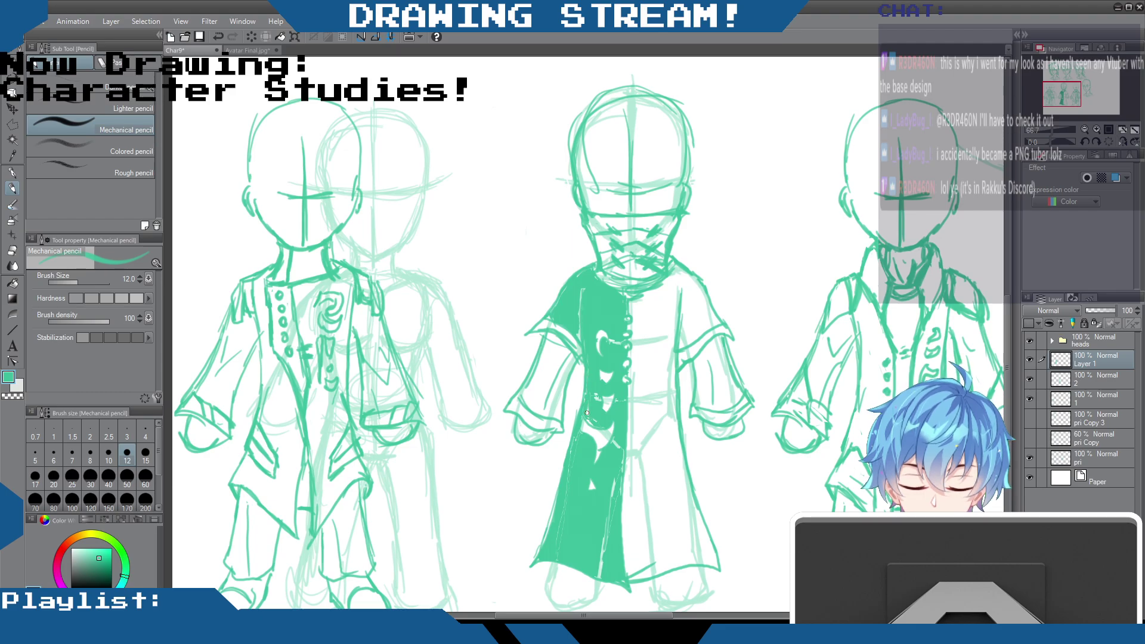
mouse_move(609, 527)
left_mouse_down()
mouse_move(620, 465)
mouse_move(601, 574)
mouse_move(603, 545)
left_mouse_up()
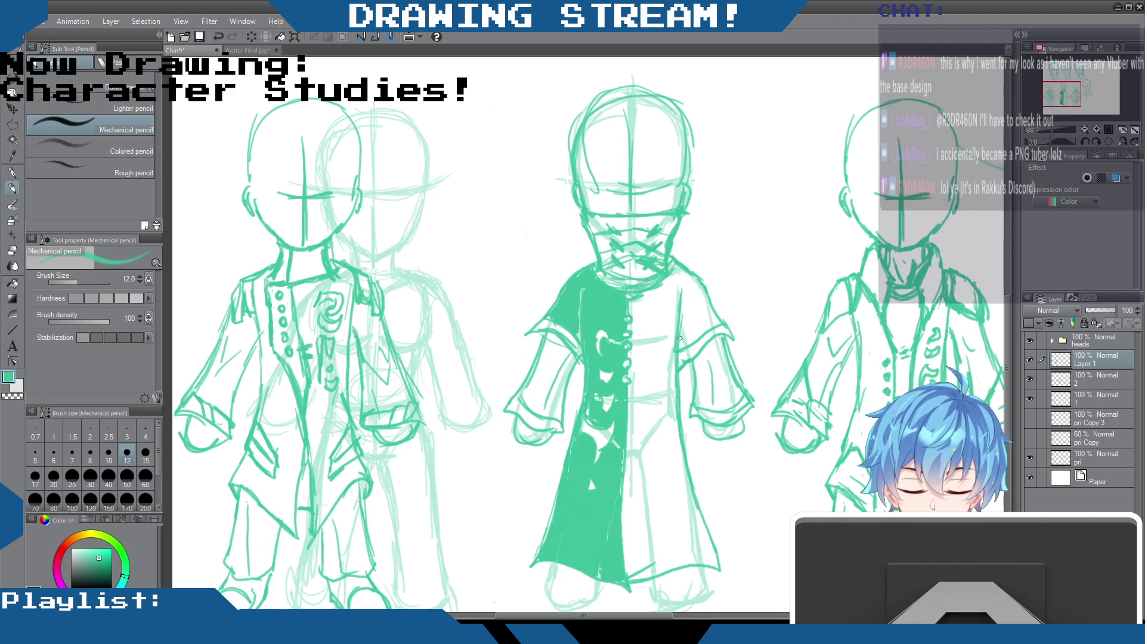
Step: Draw long vertical fold lines on the robe's unfilled skirt half and cover the remaining gap beside the front seam
mouse_move(671, 407)
left_mouse_down()
mouse_move(681, 435)
mouse_move(660, 427)
mouse_move(661, 522)
left_mouse_up()
left_click_drag(650, 474, 646, 559)
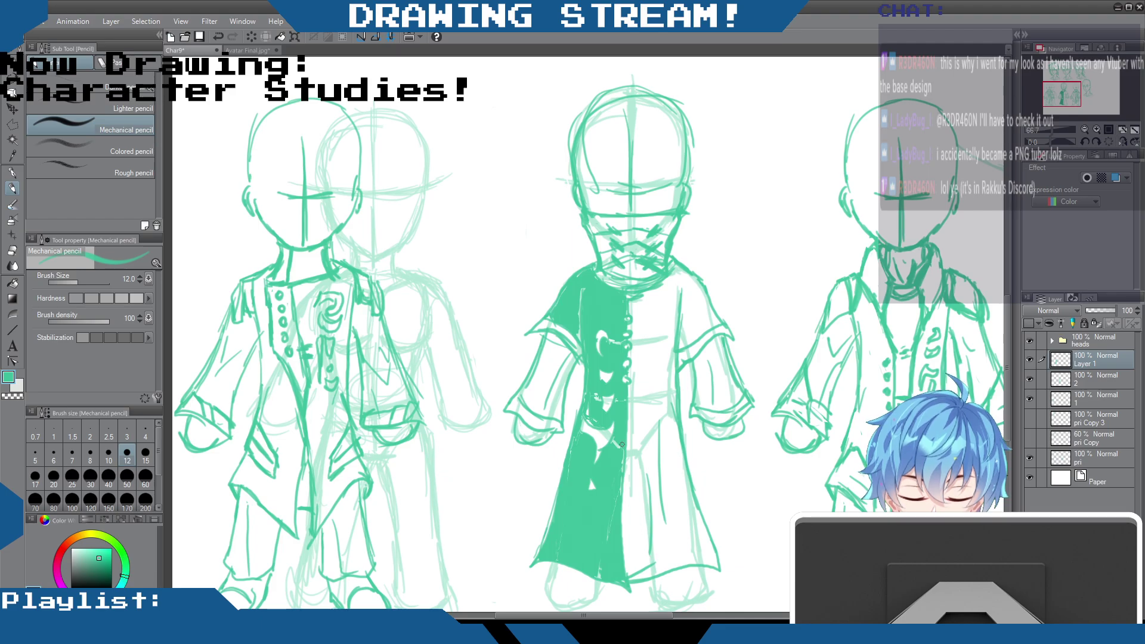
left_click_drag(630, 415, 620, 511)
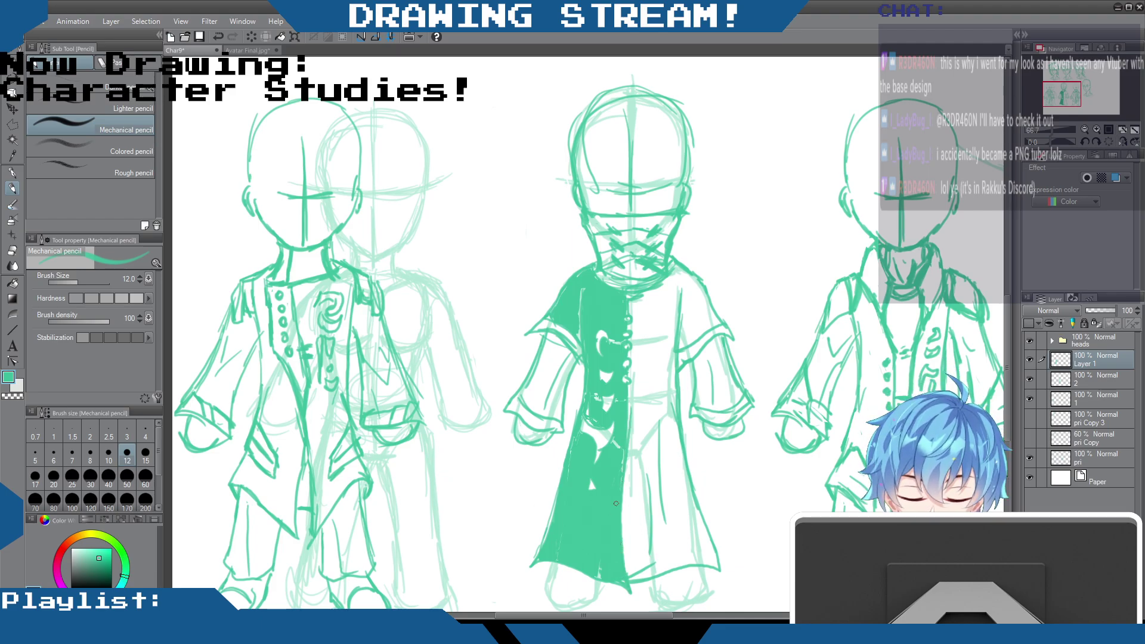
Step: Sketch two rounded shoes beneath the robe's hem and touch up the hem's outer corner
mouse_move(558, 560)
left_mouse_down()
mouse_move(540, 584)
mouse_move(552, 573)
mouse_move(592, 593)
mouse_move(559, 572)
mouse_move(543, 593)
mouse_move(574, 583)
mouse_move(563, 578)
mouse_move(595, 601)
left_mouse_up()
mouse_move(655, 571)
left_mouse_down()
mouse_move(662, 595)
mouse_move(679, 602)
mouse_move(688, 572)
mouse_move(714, 591)
mouse_move(686, 602)
left_mouse_up()
mouse_move(719, 563)
left_mouse_down()
mouse_move(711, 529)
mouse_move(714, 573)
left_mouse_up()
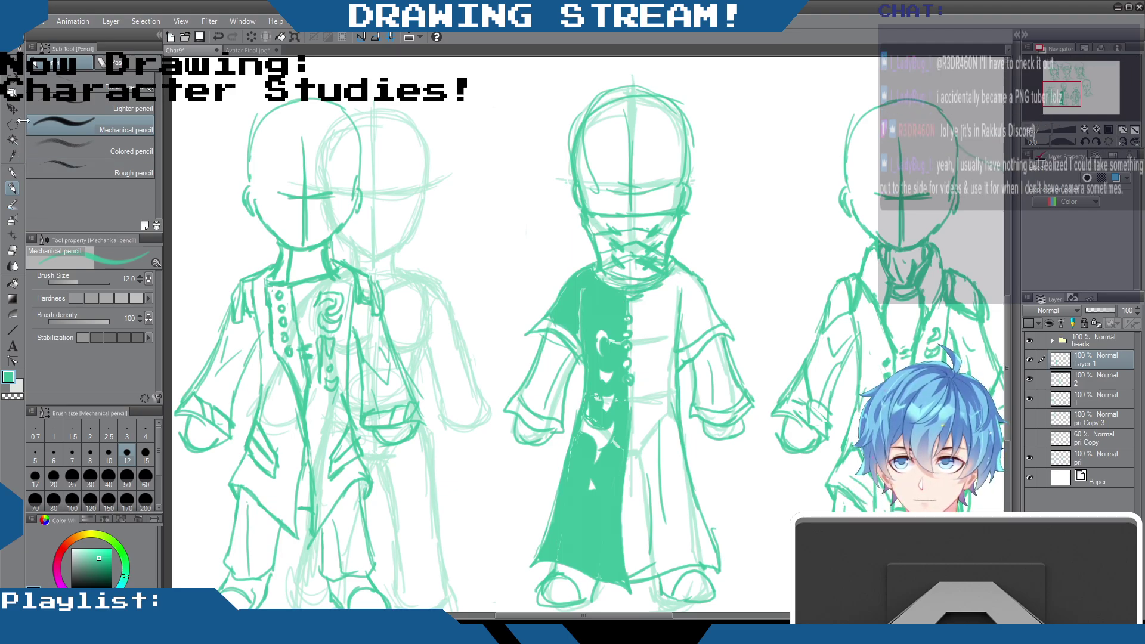
Step: Cover the last white slivers at the hip and shoulder of the filled half with the Mechanical pencil
left_click(12, 250)
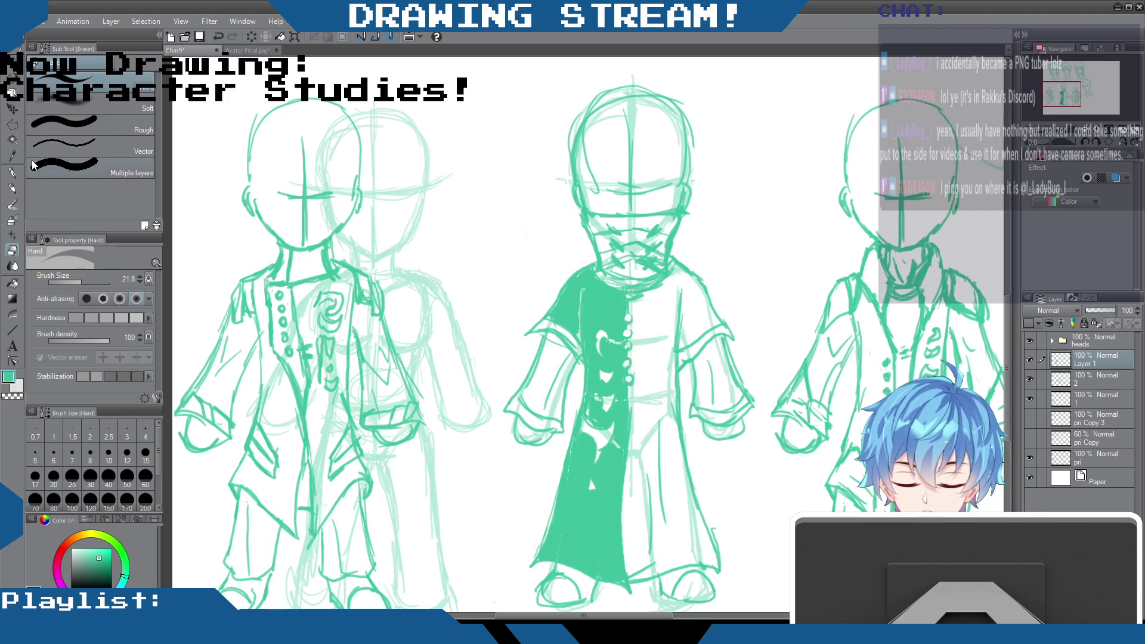
left_click(12, 188)
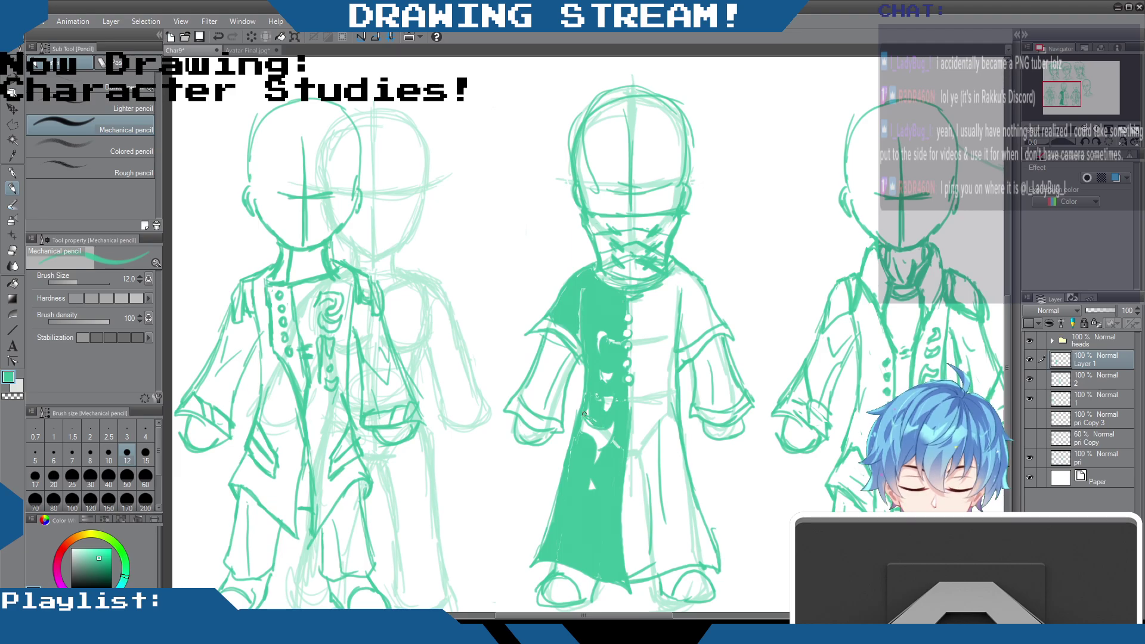
left_click_drag(597, 459, 574, 431)
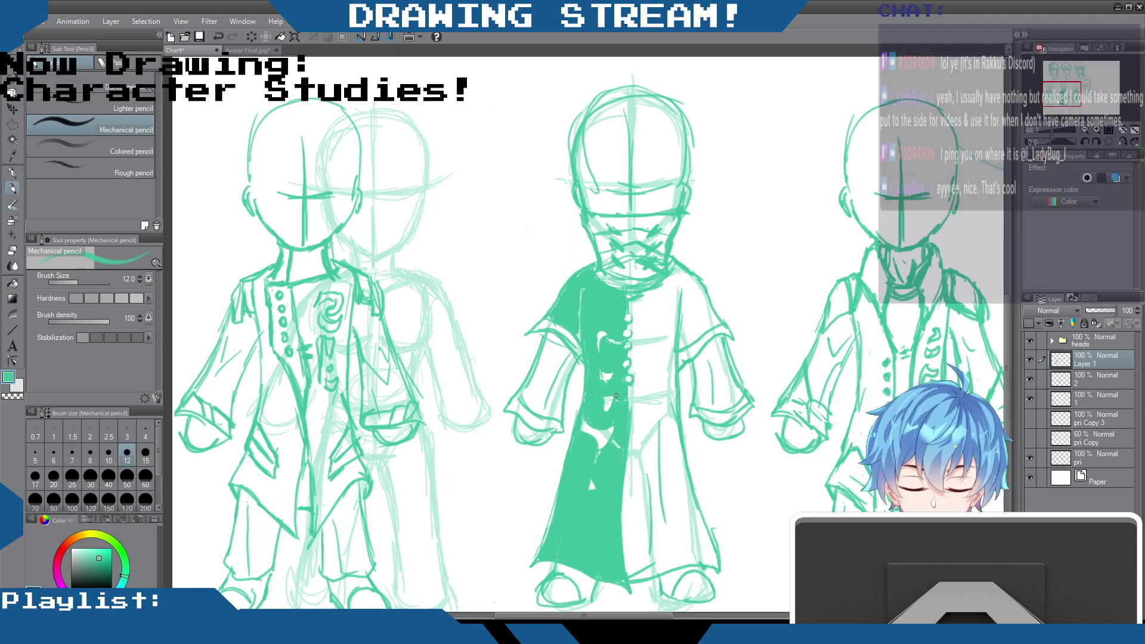
left_click_drag(584, 289, 580, 304)
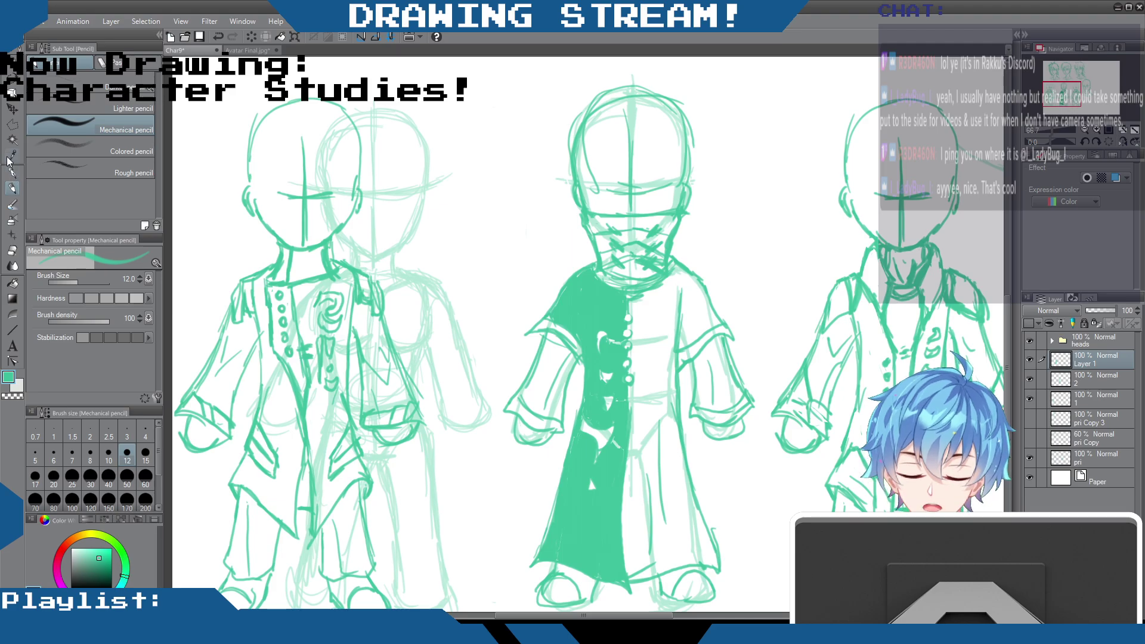
Step: Erase a thin curved white line along the armhole of the filled half and tidy its lower end in pencil
left_click(13, 251)
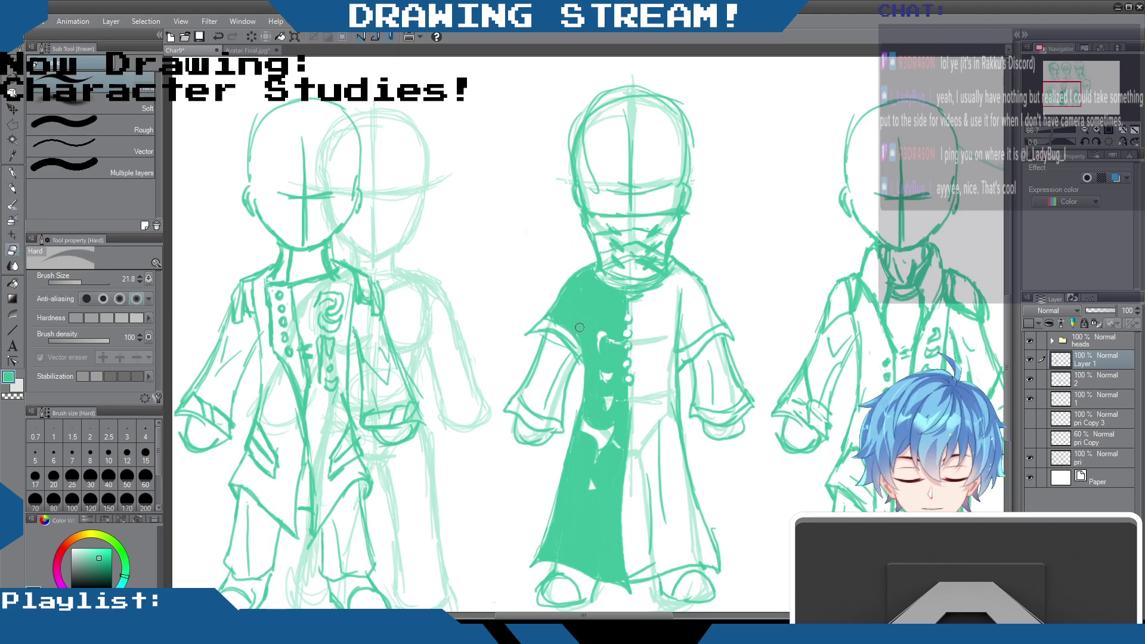
left_click_drag(586, 297, 583, 376)
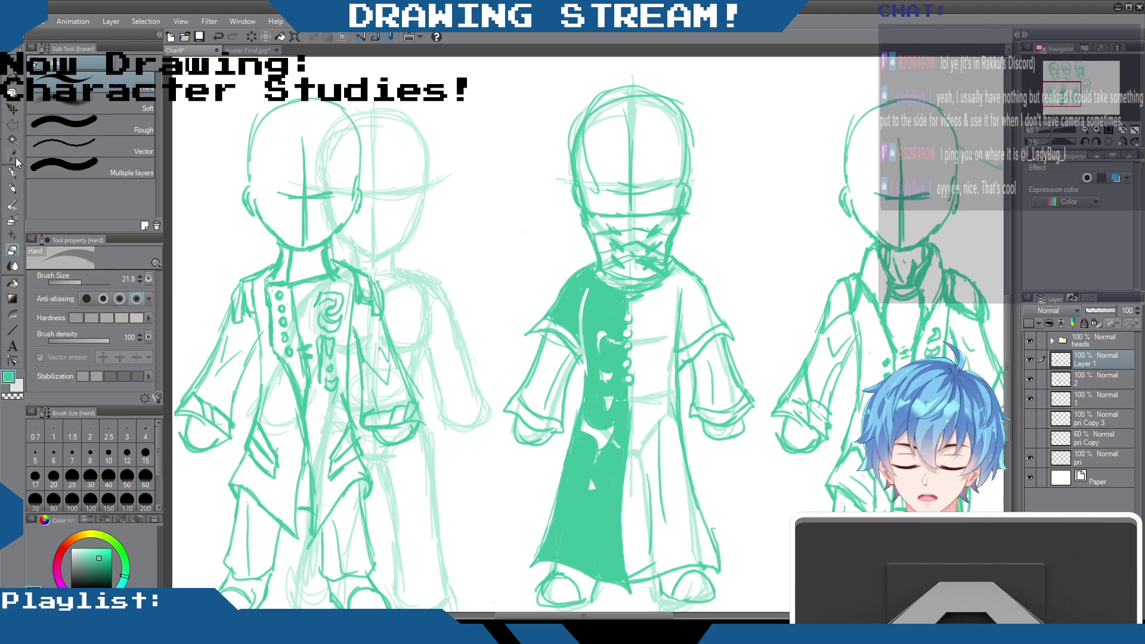
left_click(12, 189)
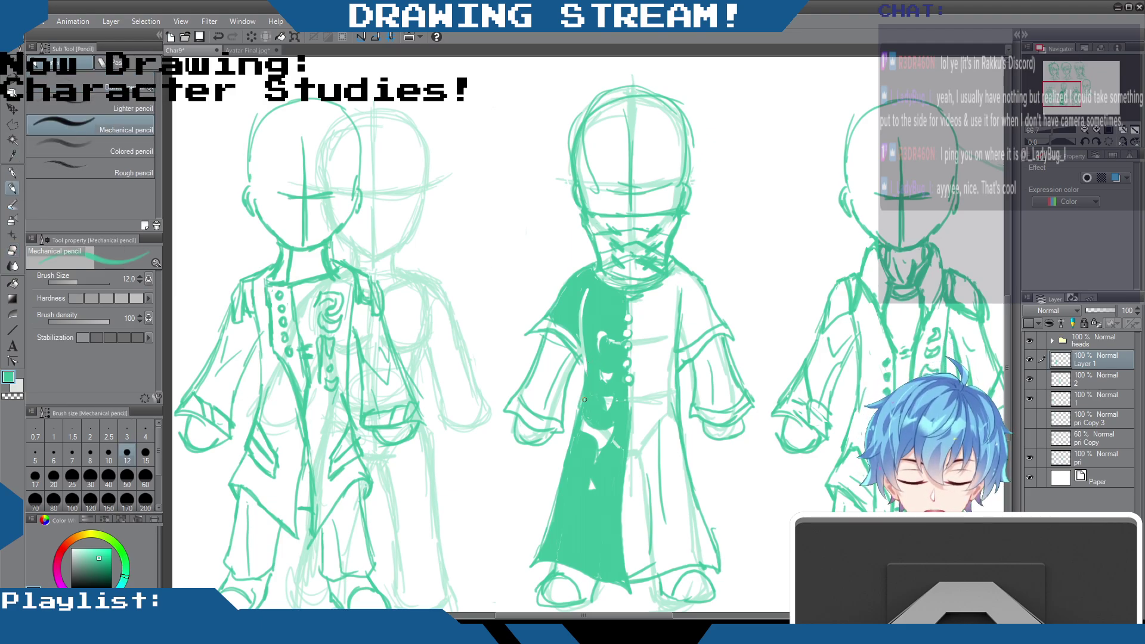
left_click_drag(575, 349, 578, 353)
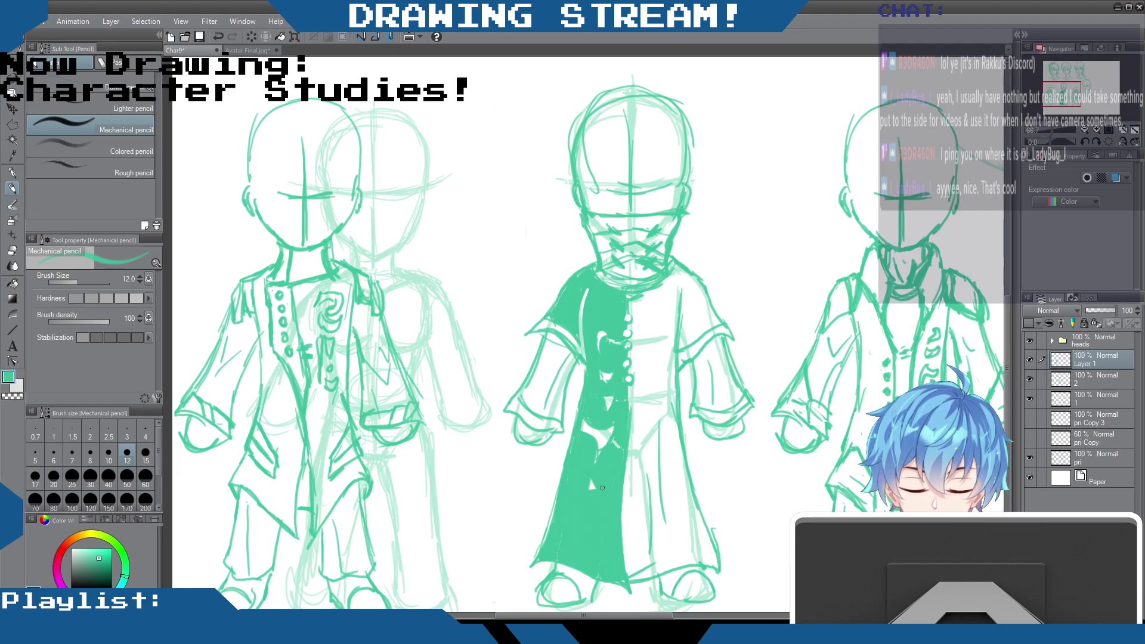
Step: Erase a white crescent motif around the lowest mark on the filled skirt and a thin line beside the upper motifs
left_click(12, 251)
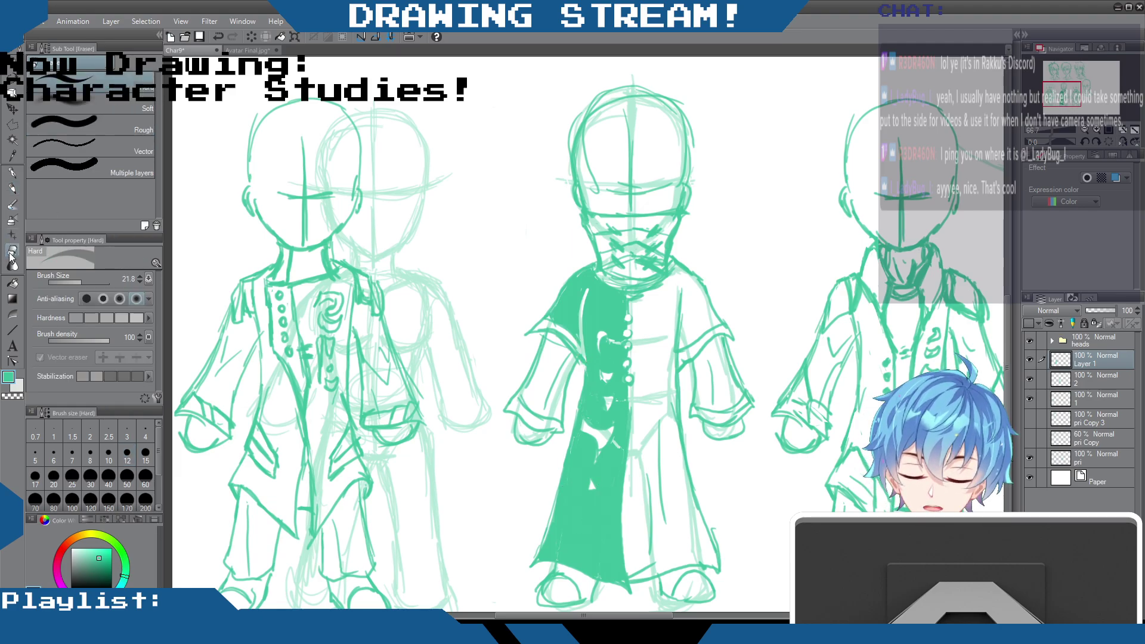
mouse_move(593, 460)
left_mouse_down()
mouse_move(593, 485)
mouse_move(587, 470)
mouse_move(576, 486)
mouse_move(581, 501)
mouse_move(593, 497)
left_mouse_up()
mouse_move(587, 423)
left_mouse_down()
mouse_move(600, 448)
mouse_move(608, 434)
mouse_move(588, 416)
mouse_move(608, 397)
mouse_move(607, 411)
mouse_move(606, 374)
mouse_move(599, 379)
mouse_move(593, 347)
mouse_move(578, 463)
left_mouse_up()
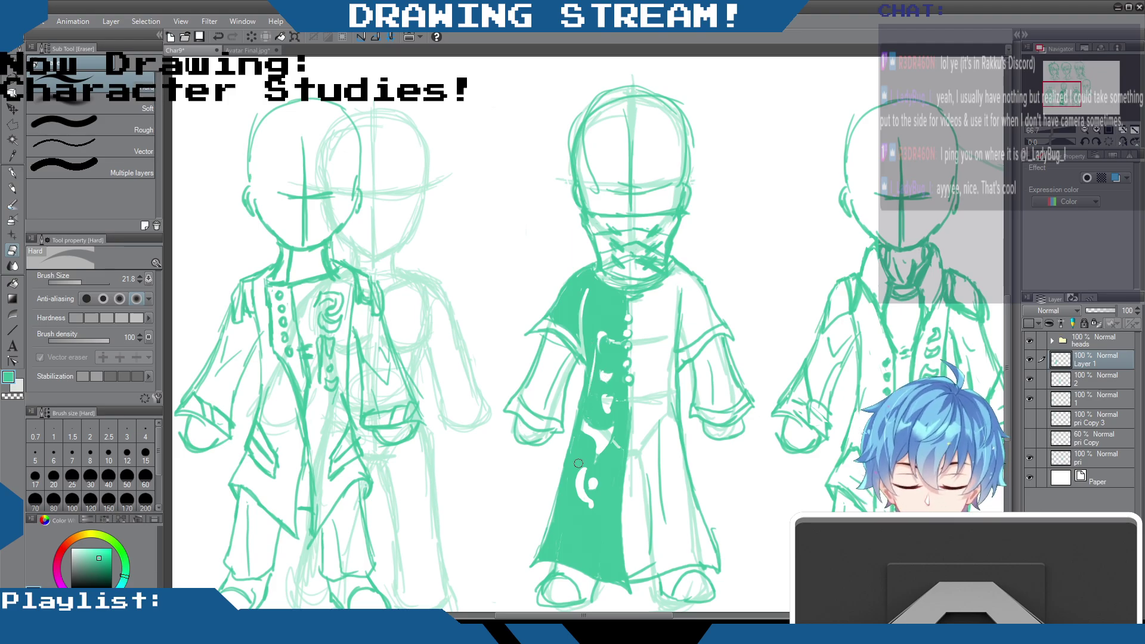
Step: Add small pencil touch-ups to the unfilled short sleeve, the hem corner and the filled skirt's outer edge
left_click(12, 190)
left_click_drag(687, 319, 695, 334)
left_click_drag(719, 567, 717, 572)
mouse_move(546, 536)
left_mouse_down()
mouse_move(556, 505)
mouse_move(544, 541)
left_mouse_up()
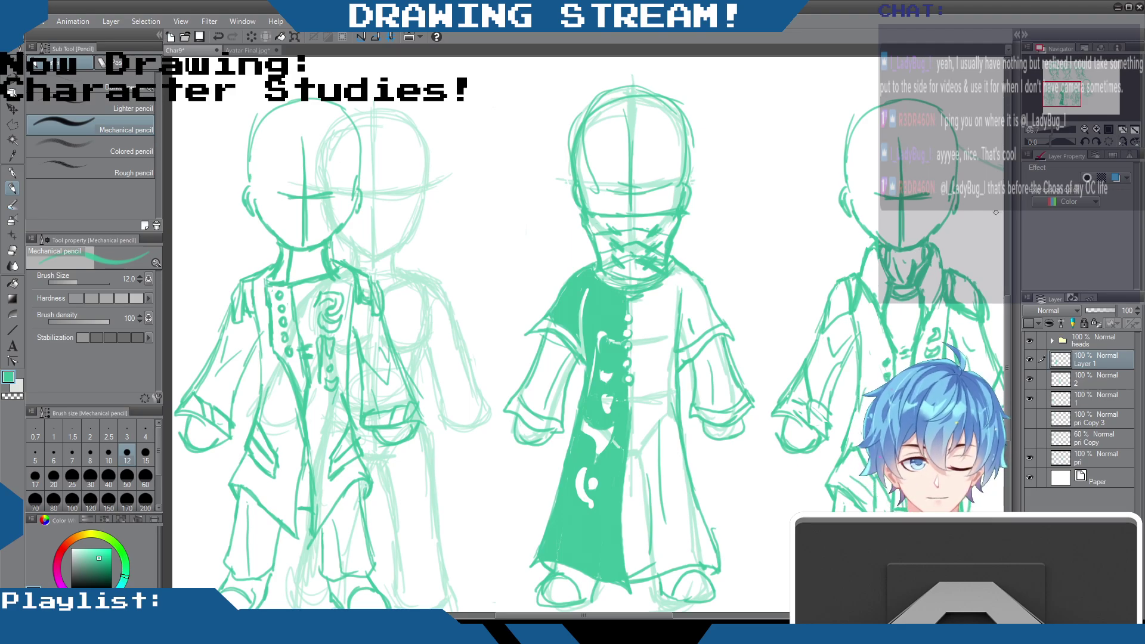
Step: Sharpen and enlarge the white motifs on the filled chest and waist with the Hard eraser
scroll(1003, 306, "down", 3)
scroll(1000, 345, "up", 2)
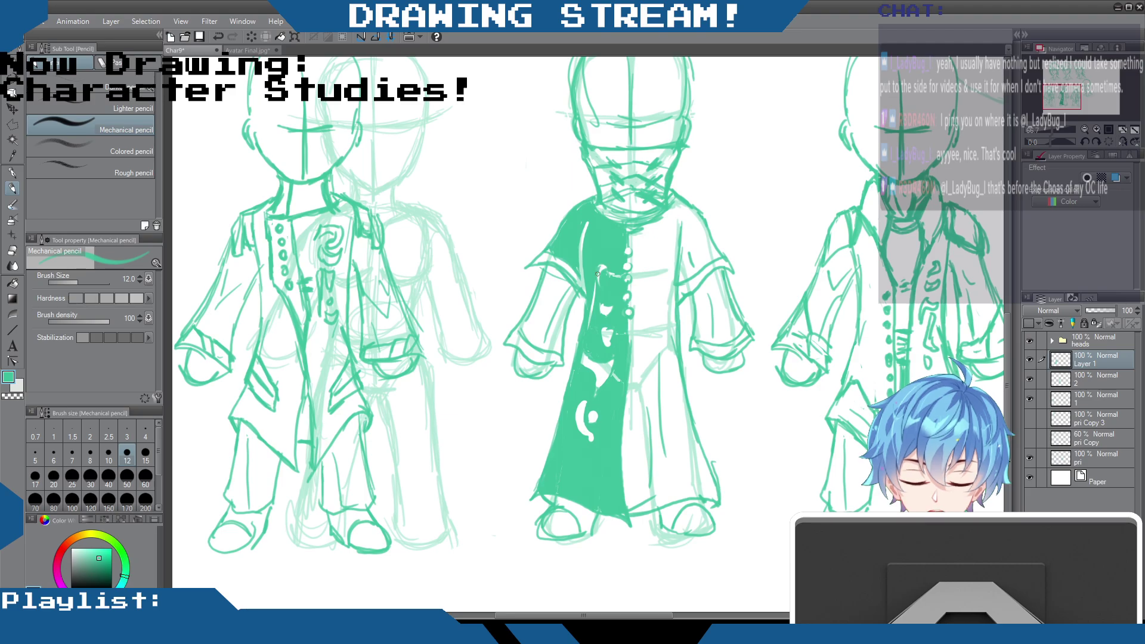
left_click(12, 249)
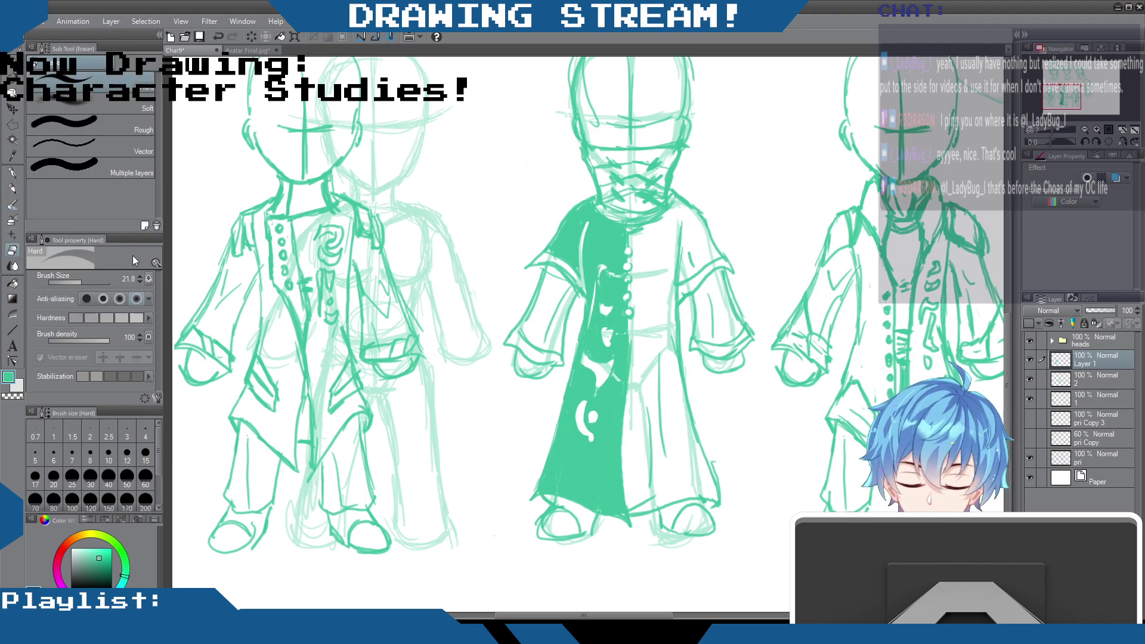
left_click_drag(601, 262, 599, 279)
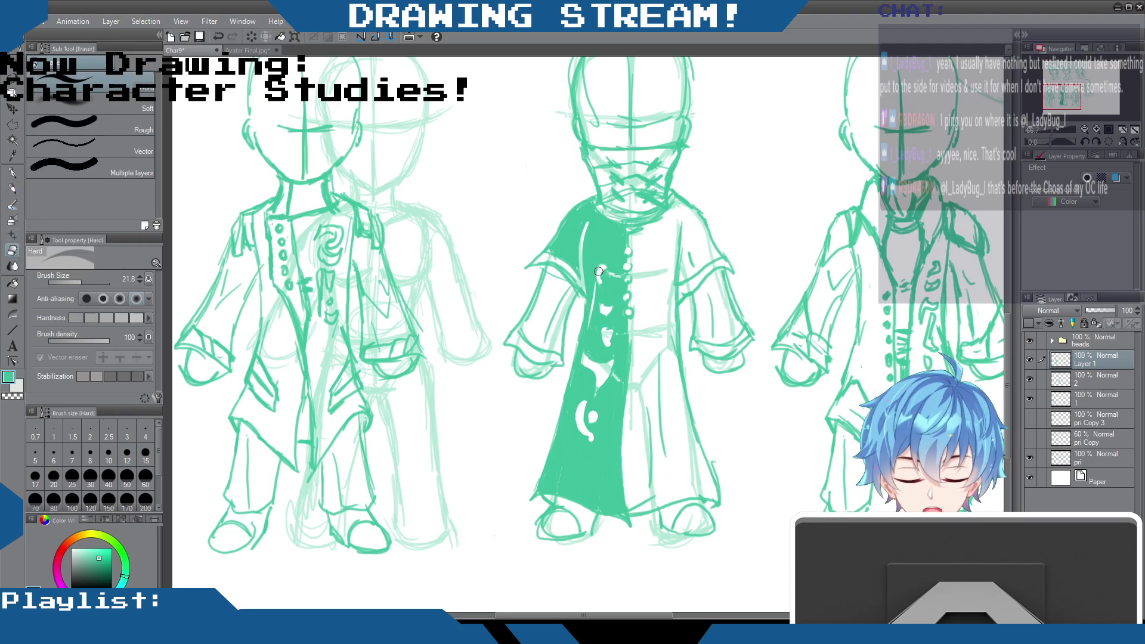
mouse_move(605, 308)
left_mouse_down()
mouse_move(596, 293)
mouse_move(593, 322)
mouse_move(597, 305)
mouse_move(610, 345)
mouse_move(631, 338)
left_mouse_up()
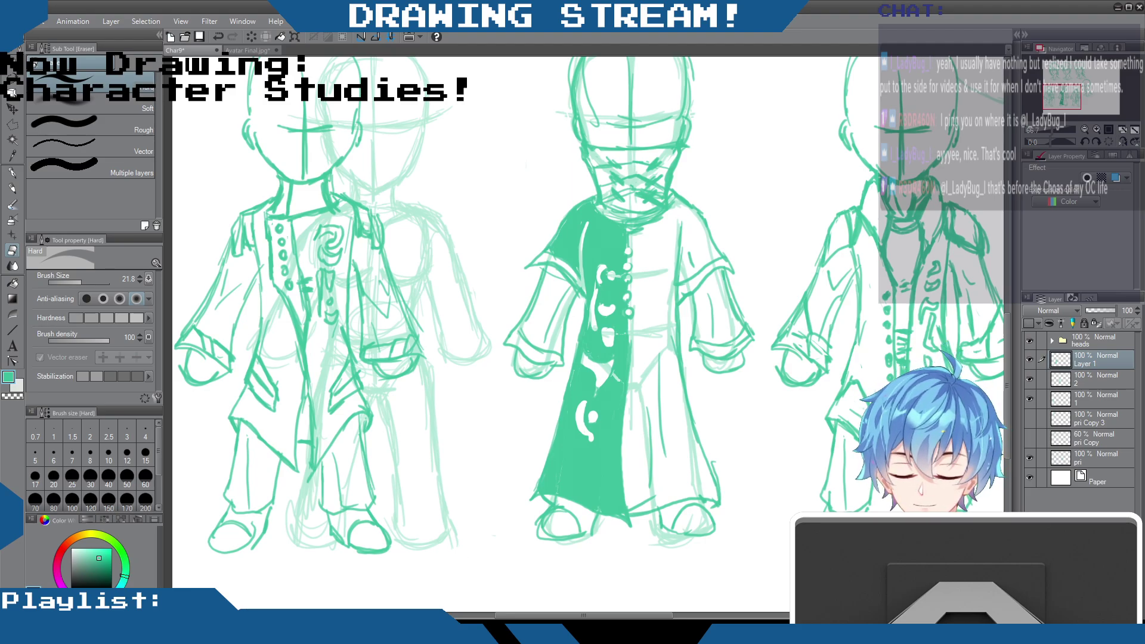
Step: Fill the long undersleeve on the robe's green side, clean up its edges in pencil, and erase thin white fold lines into the sleeves
left_click(12, 282)
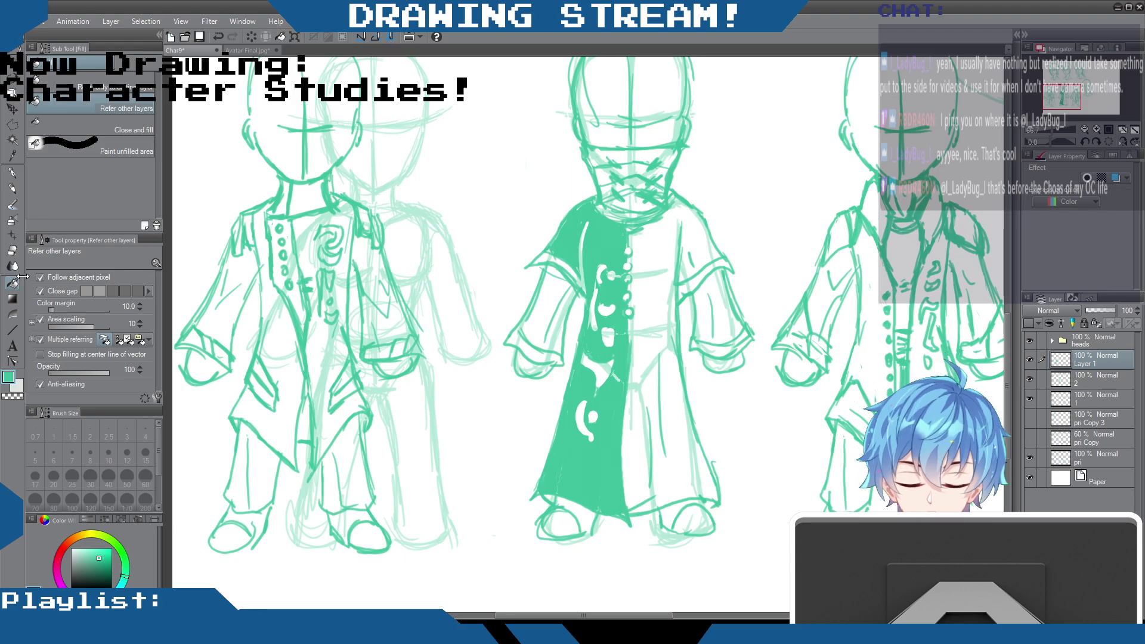
left_click(558, 283)
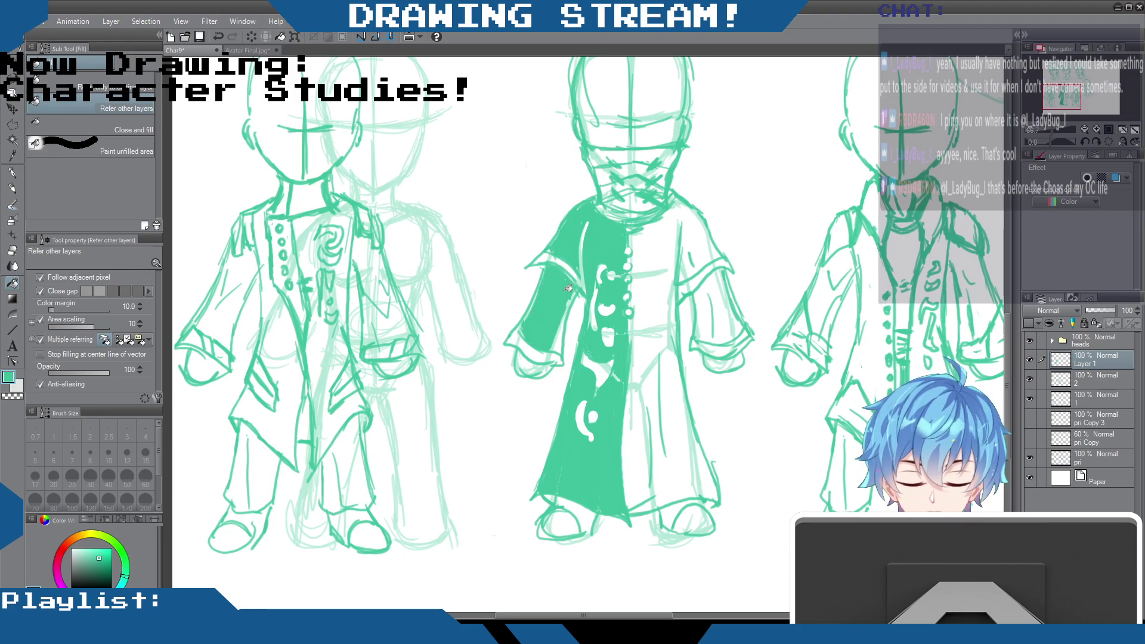
left_click(12, 188)
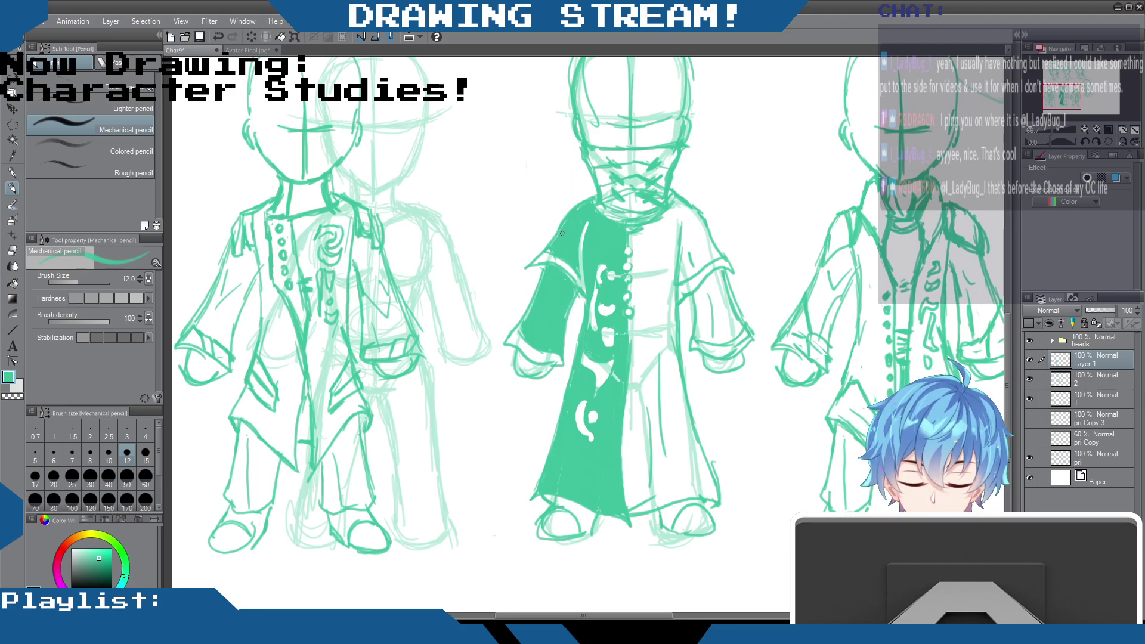
left_click_drag(532, 308, 530, 291)
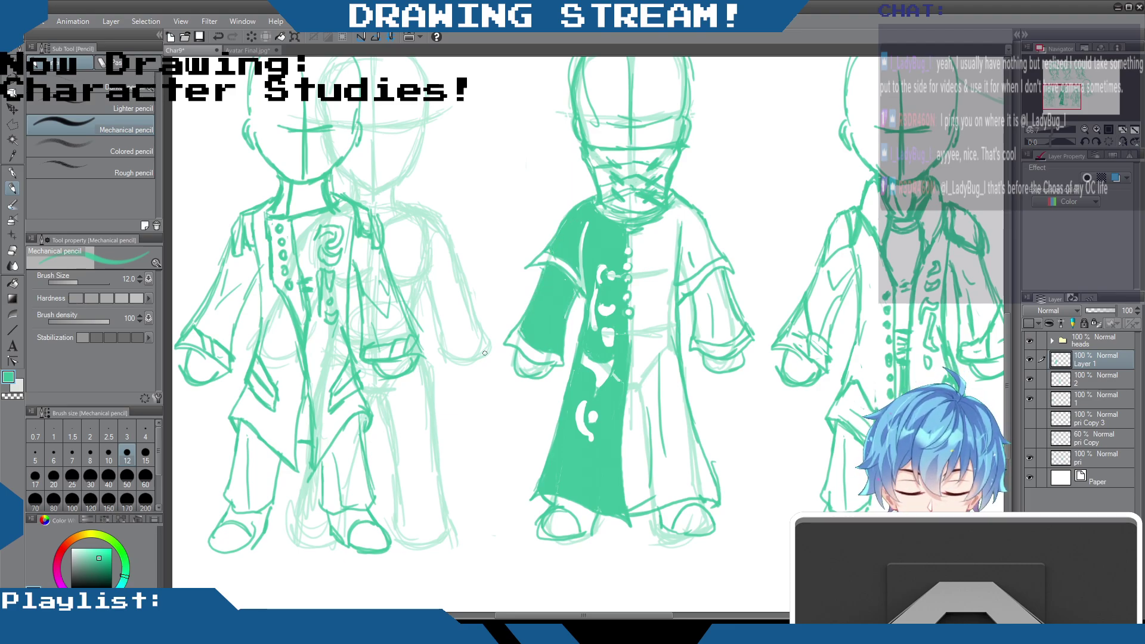
left_click(12, 249)
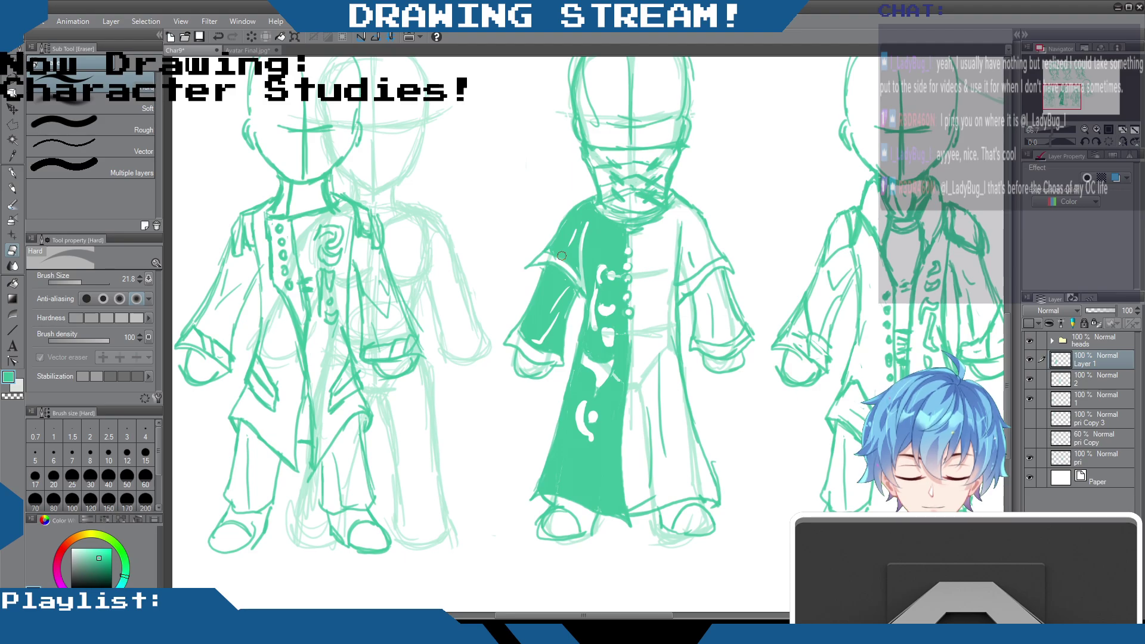
key("p")
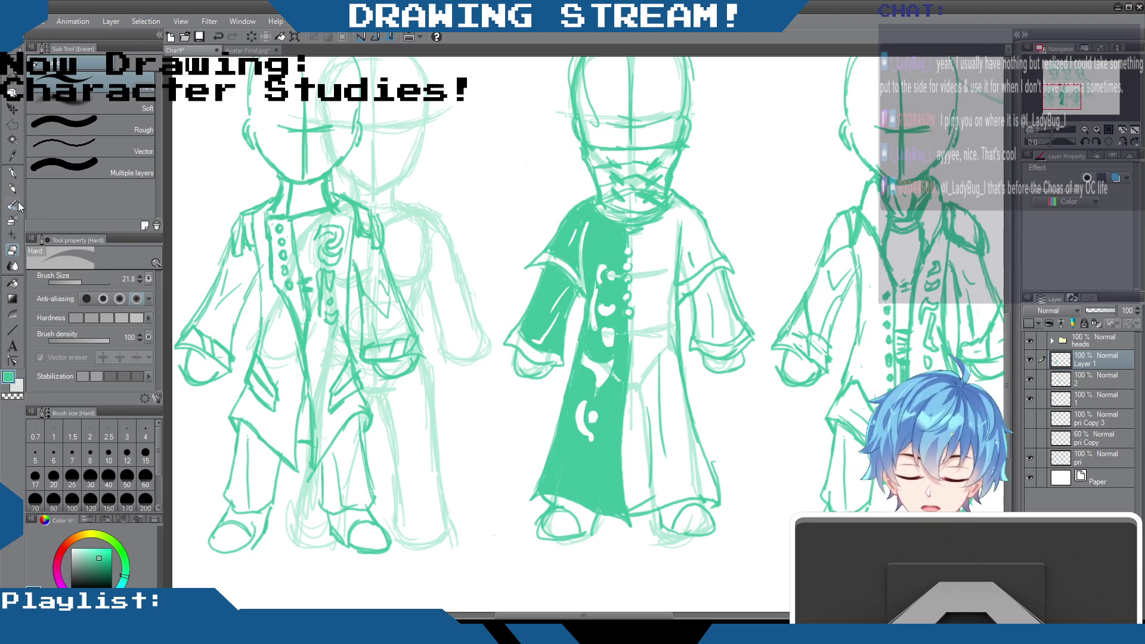
Step: Reinforce the outline and fold lines on the robe's unfilled half and touch up the hem and shoulders in pencil
mouse_move(624, 280)
left_mouse_down()
mouse_move(679, 250)
mouse_move(691, 399)
left_mouse_up()
left_click_drag(696, 440, 713, 507)
mouse_move(550, 497)
left_mouse_down()
mouse_move(538, 484)
mouse_move(557, 503)
left_mouse_up()
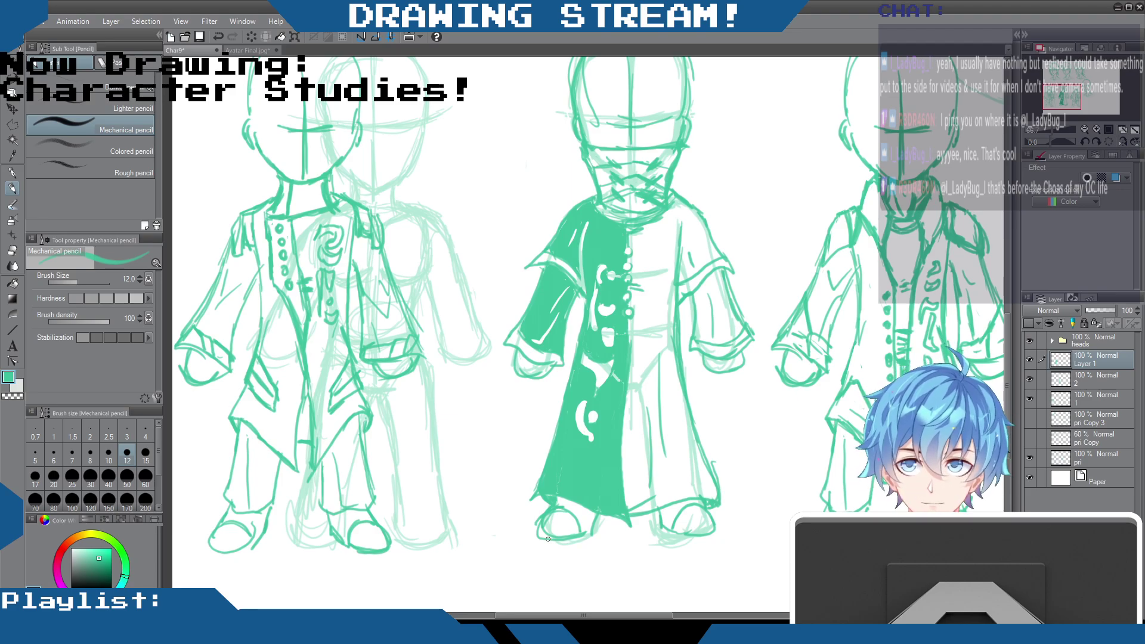
left_click_drag(686, 209, 674, 266)
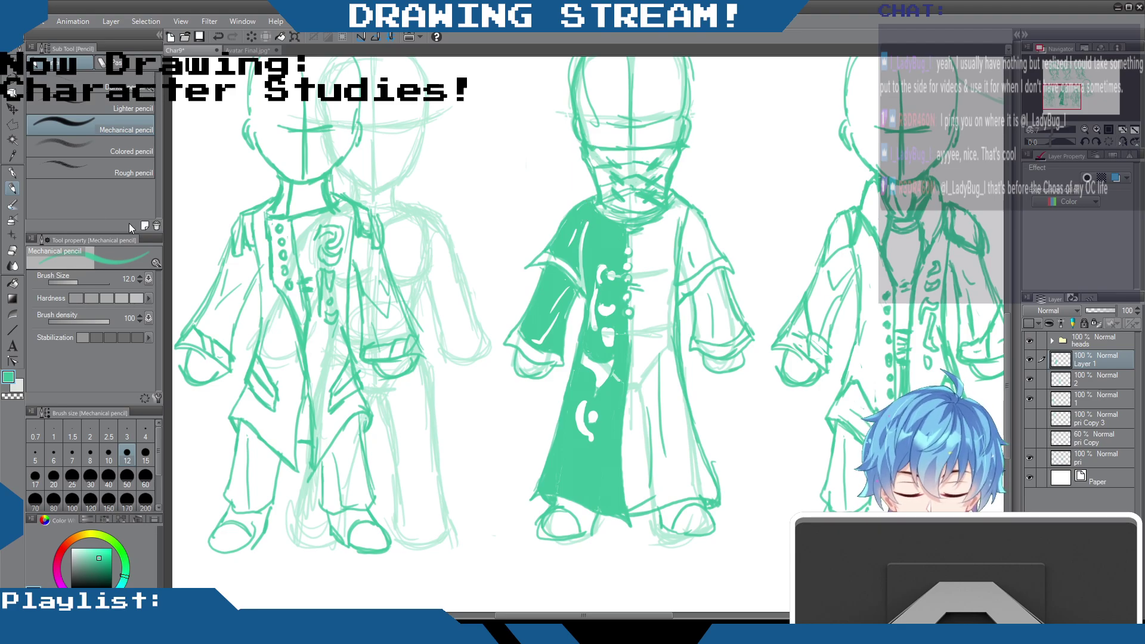
mouse_move(583, 226)
left_mouse_down()
mouse_move(581, 262)
mouse_move(577, 239)
left_mouse_up()
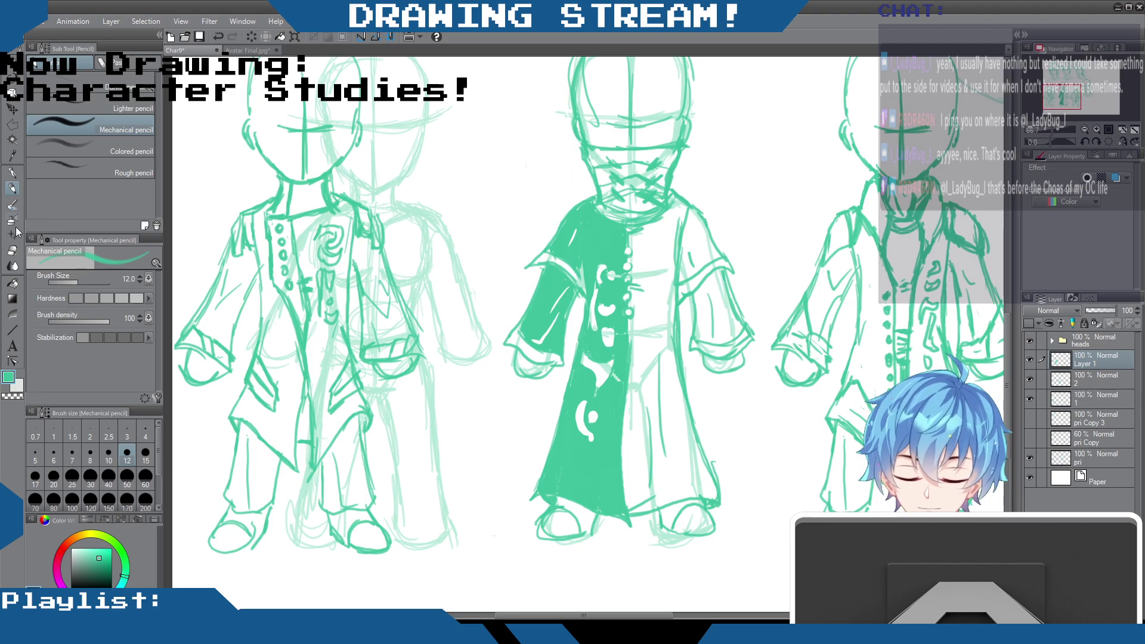
Step: Erase a thin white line separating the filled short sleeve from the torso, and refine the sleeve edge in pencil
left_click(12, 253)
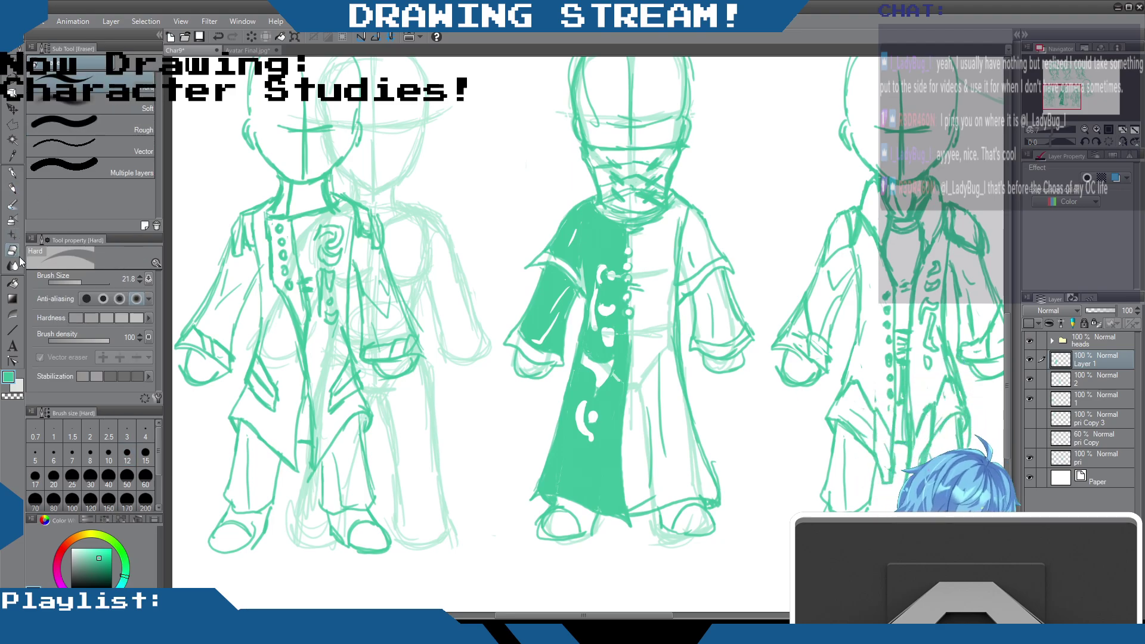
left_click_drag(584, 222, 584, 255)
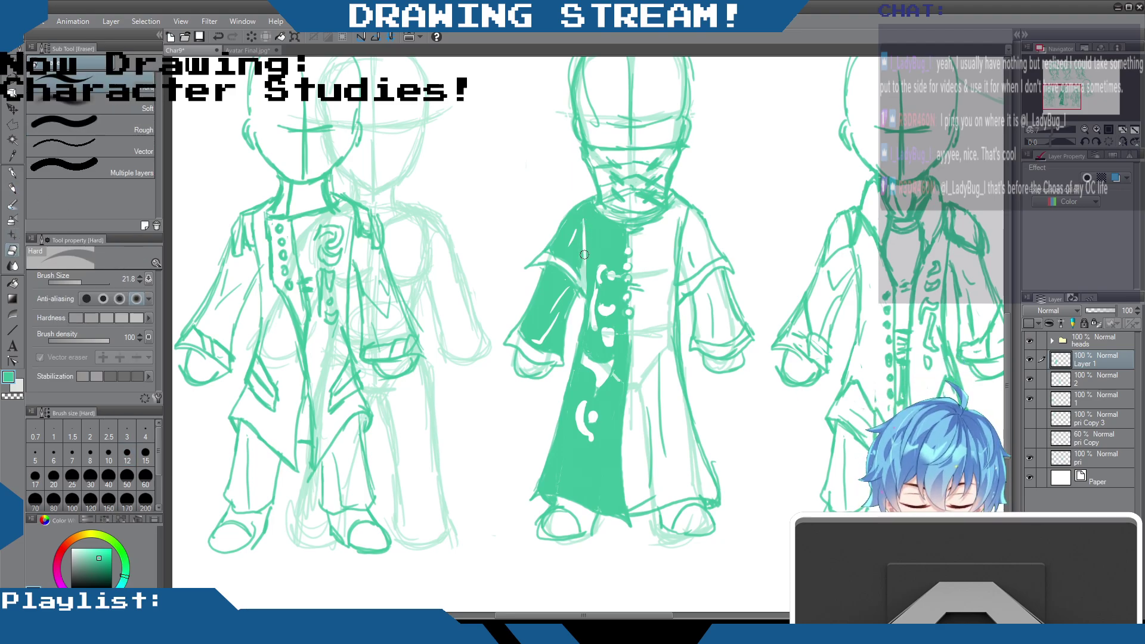
left_click(12, 188)
left_click_drag(578, 273, 580, 326)
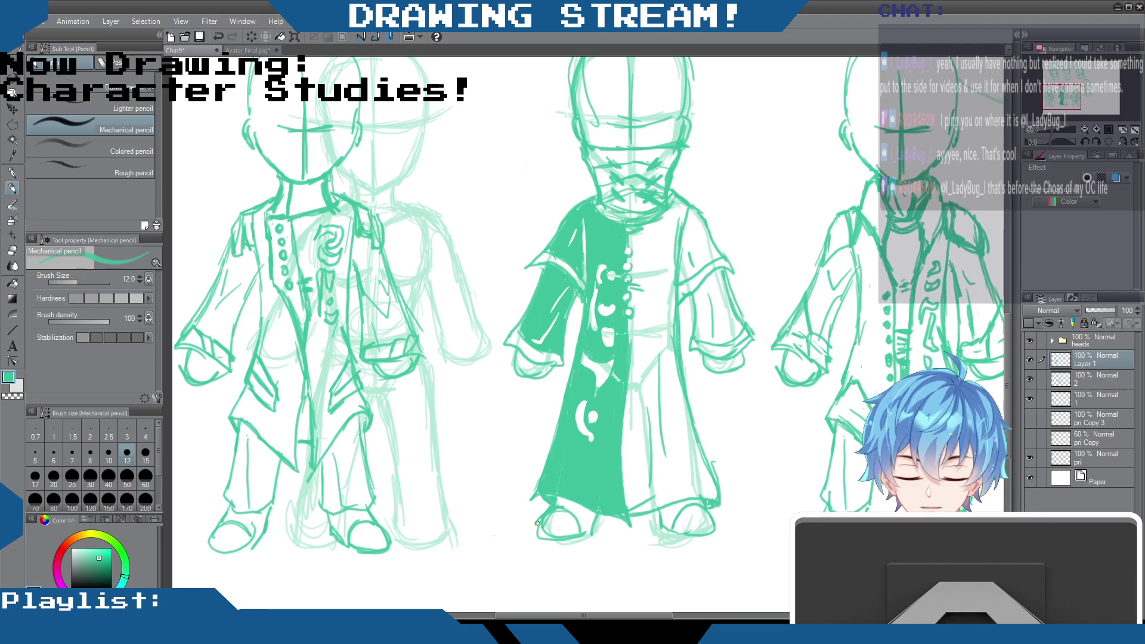
Step: Hide the base sketch layer "pri" so only the clean outfit drawings show
key("ctrl+minus")
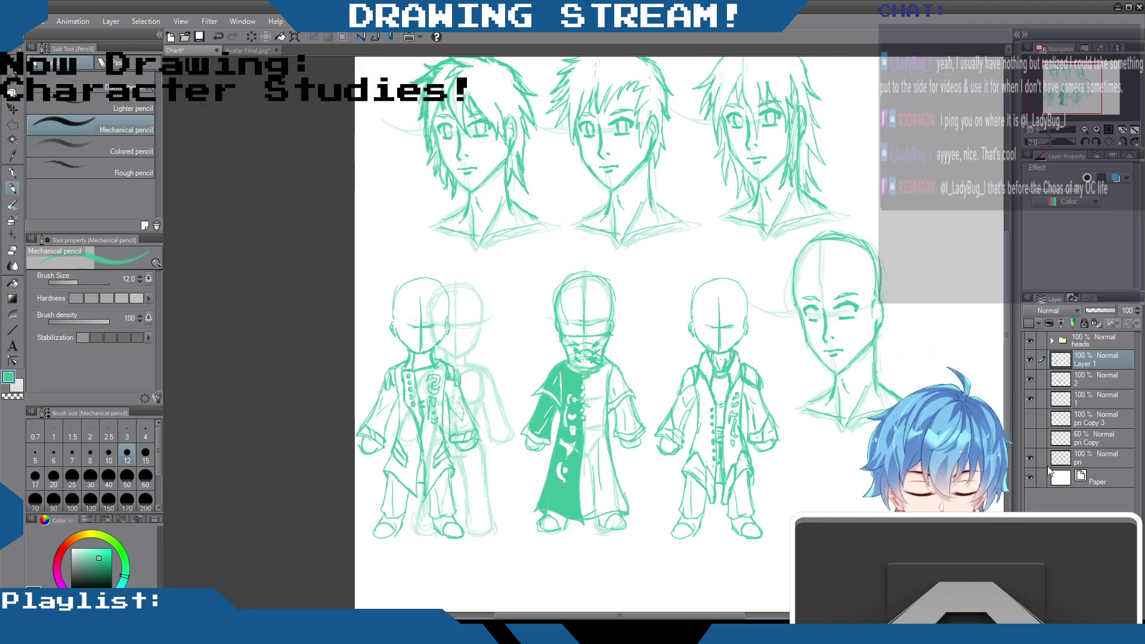
left_click(1030, 458)
key("ctrl+plus")
key("ctrl+minus")
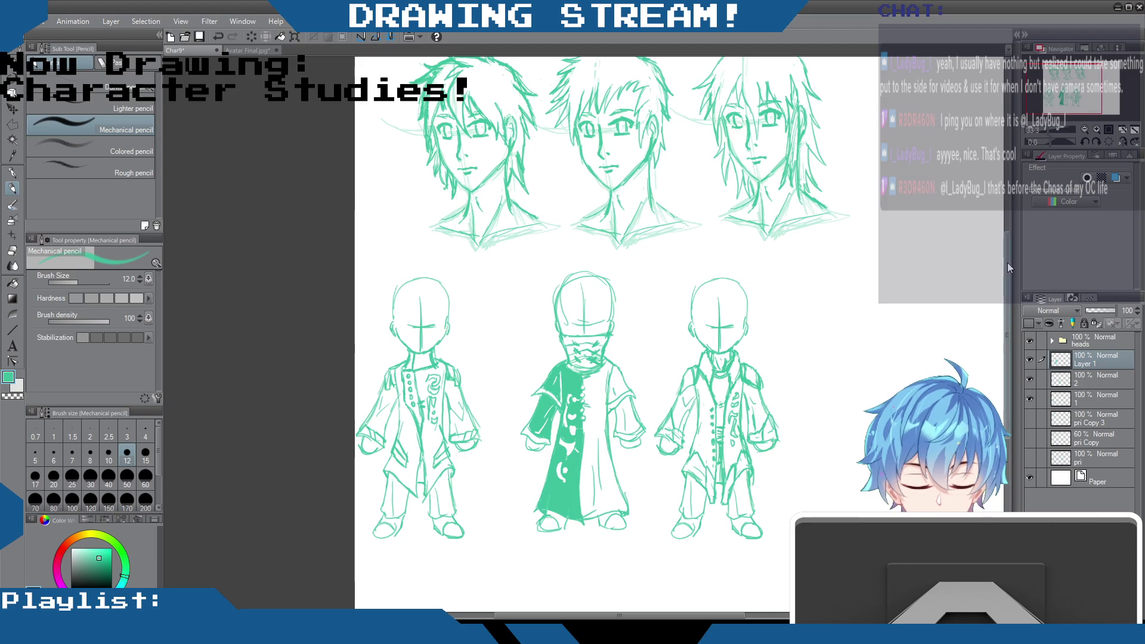
scroll(981, 325, "down", 4)
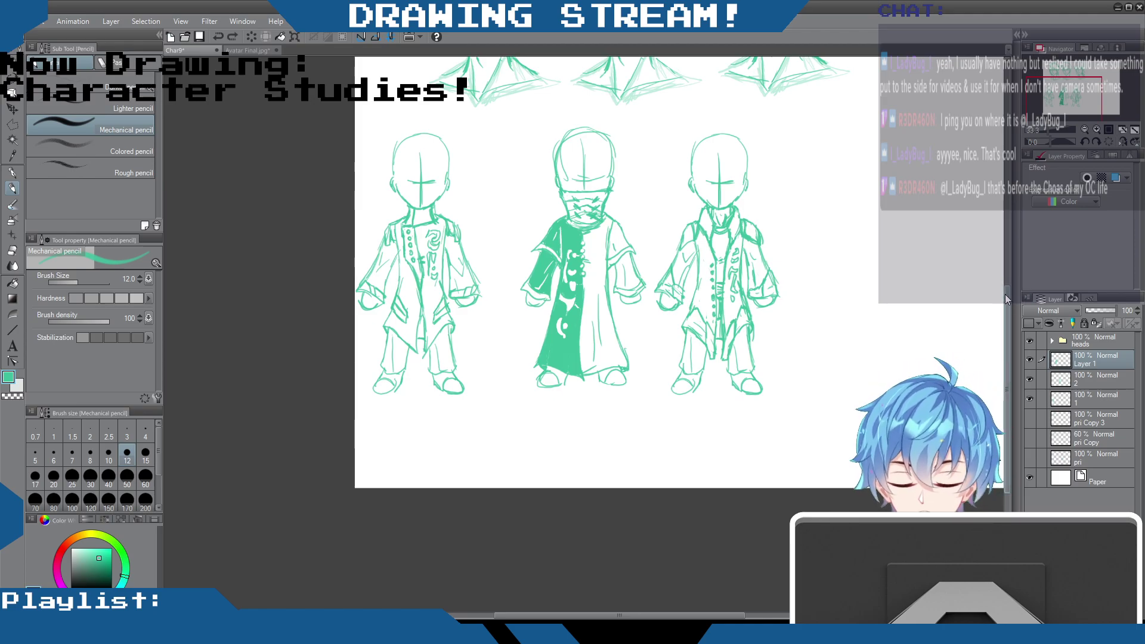
scroll(1006, 289, "up", 2)
scroll(1006, 289, "up", 1)
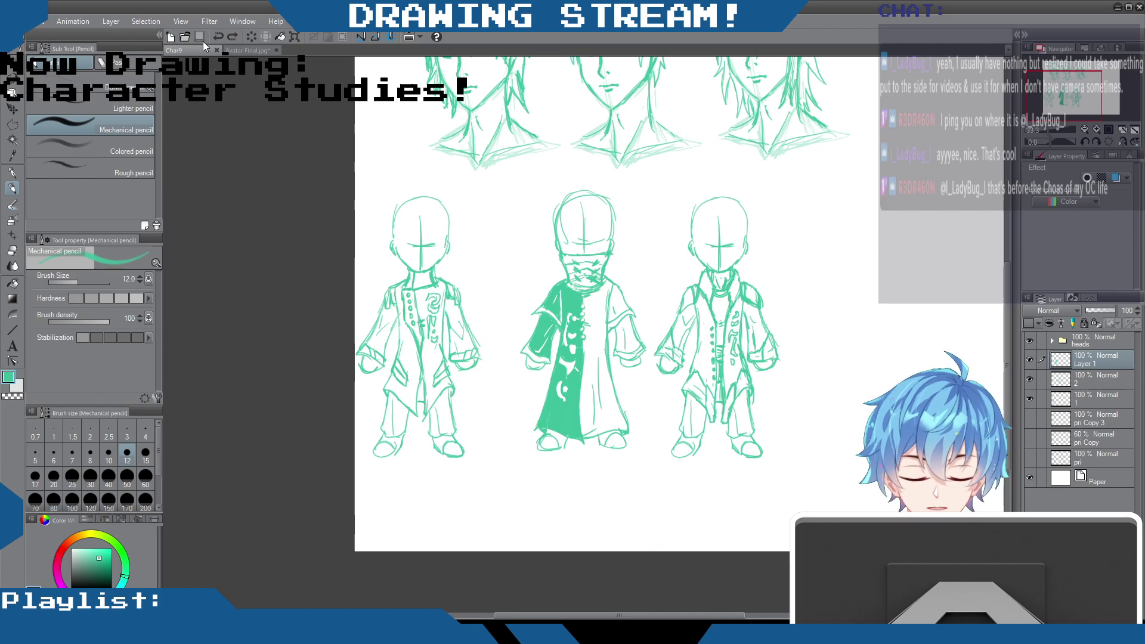
Step: Sketch a small curl and pointer arrows at the third figure's shoulder, sleeve and coat hem, and undo them
left_click_drag(765, 210, 771, 221)
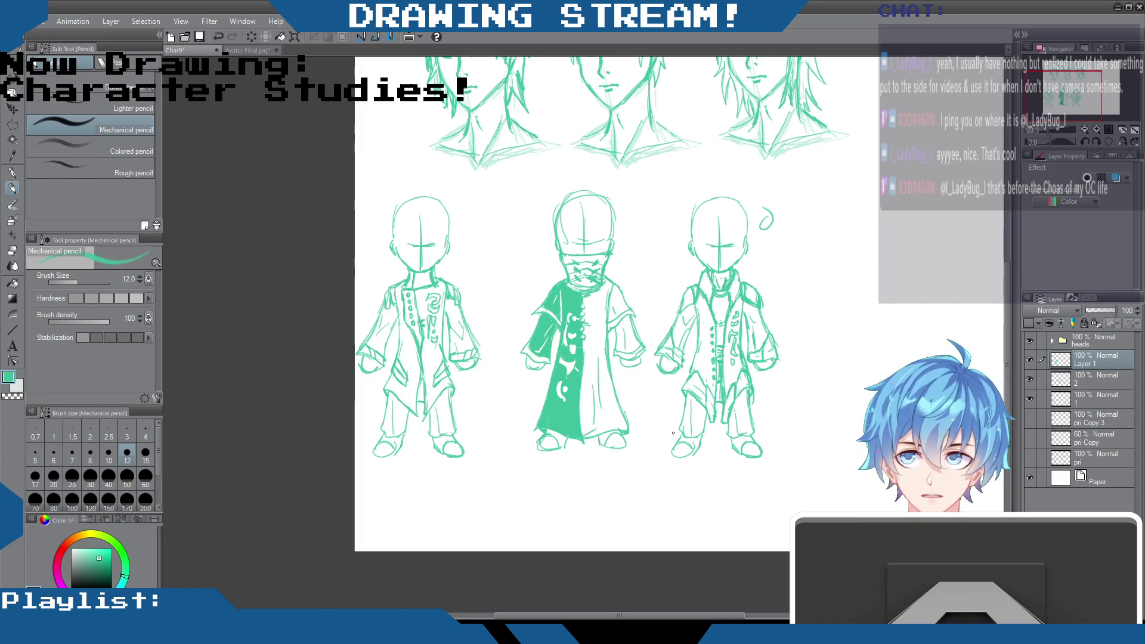
mouse_move(778, 267)
left_mouse_down()
mouse_move(759, 288)
mouse_move(775, 285)
left_mouse_up()
left_click_drag(795, 326, 781, 341)
left_click_drag(789, 392, 754, 386)
left_click_drag(756, 387, 772, 404)
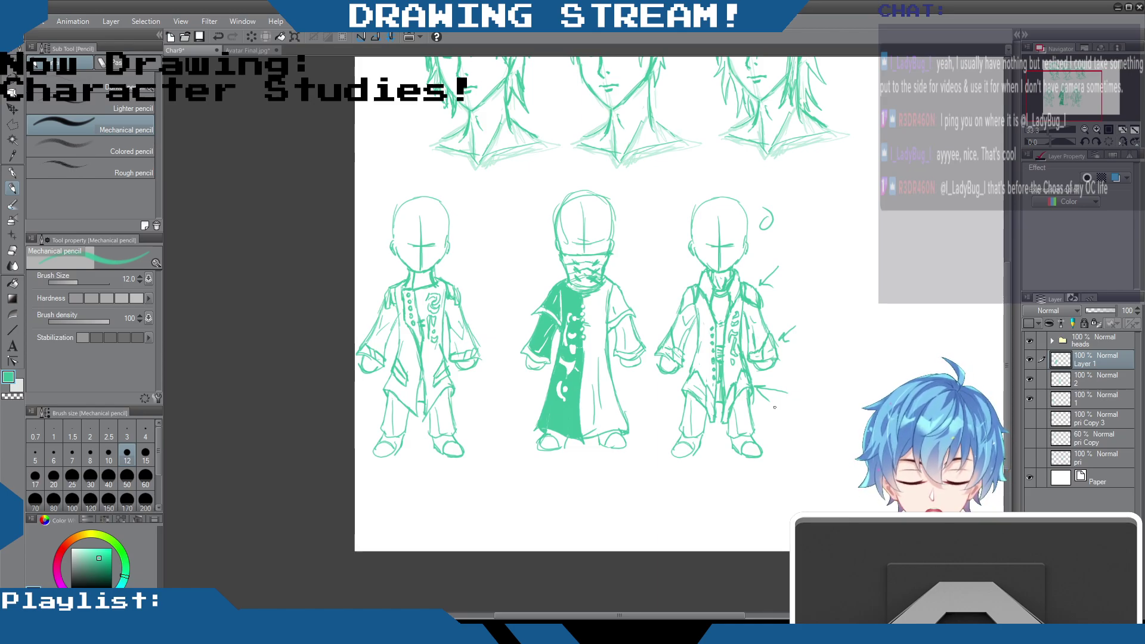
key("ctrl+z")
key("ctrl+z")
key("ctrl+z")
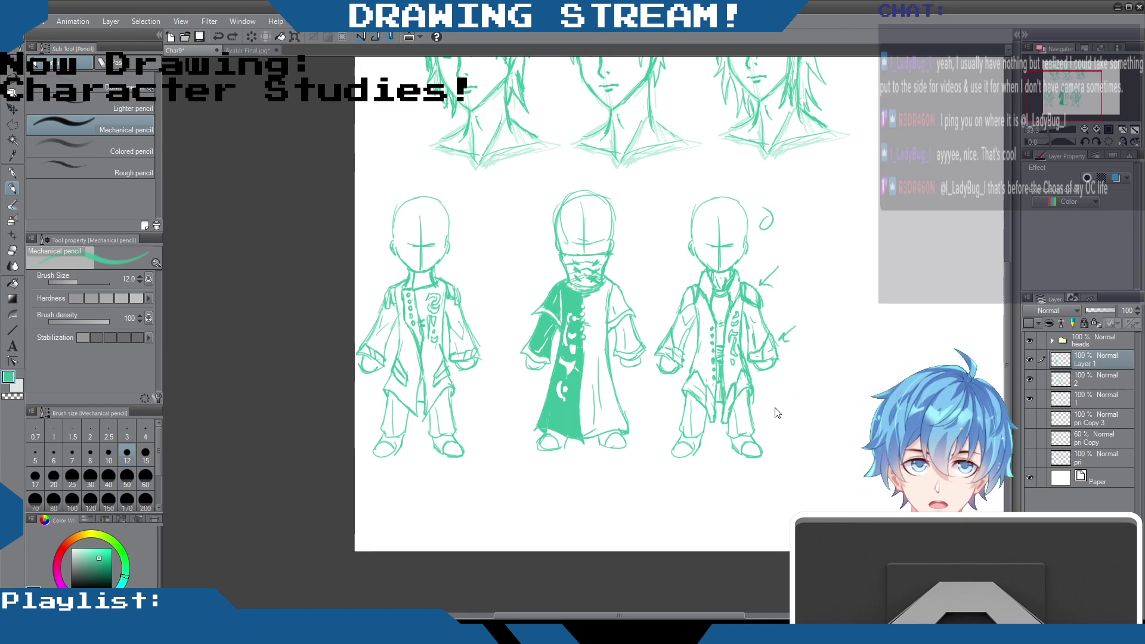
key("ctrl+z")
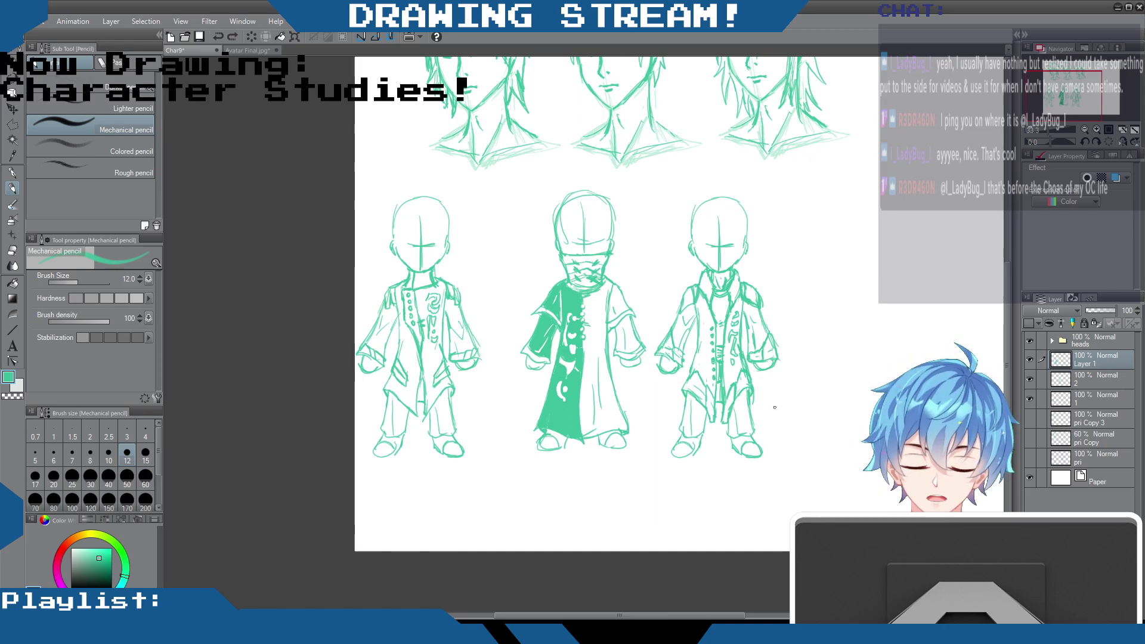
Step: Try pairing the first head with the third outfit and the second head with the first outfit using arrows, undoing each
scroll(1006, 286, "up", 2)
scroll(1006, 285, "up", 5)
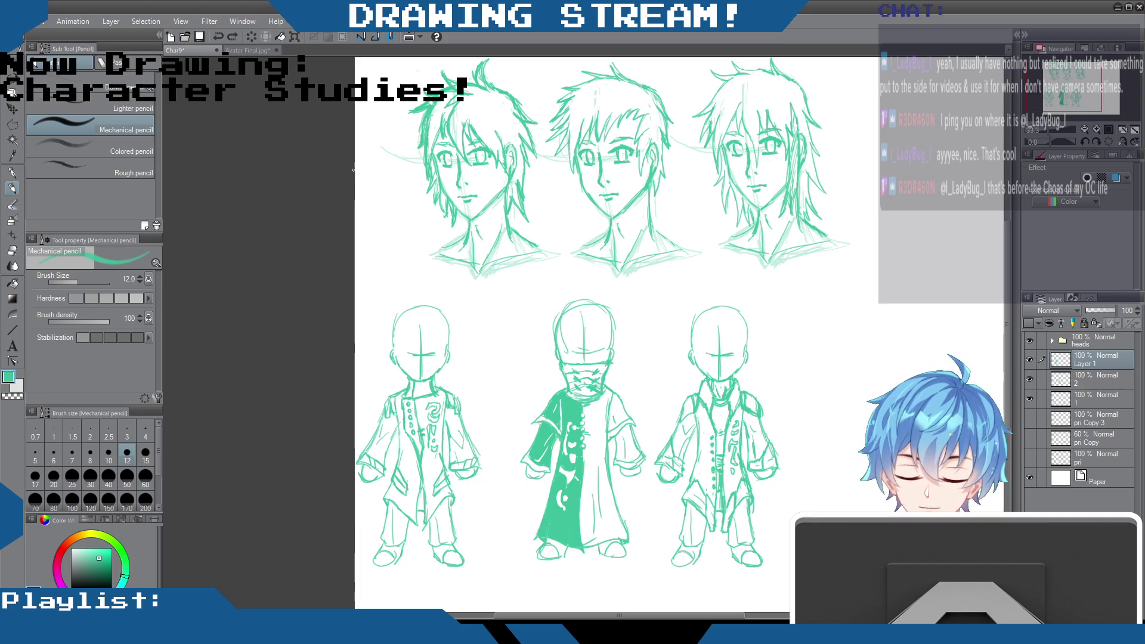
left_click_drag(524, 264, 685, 311)
left_click_drag(684, 317, 660, 336)
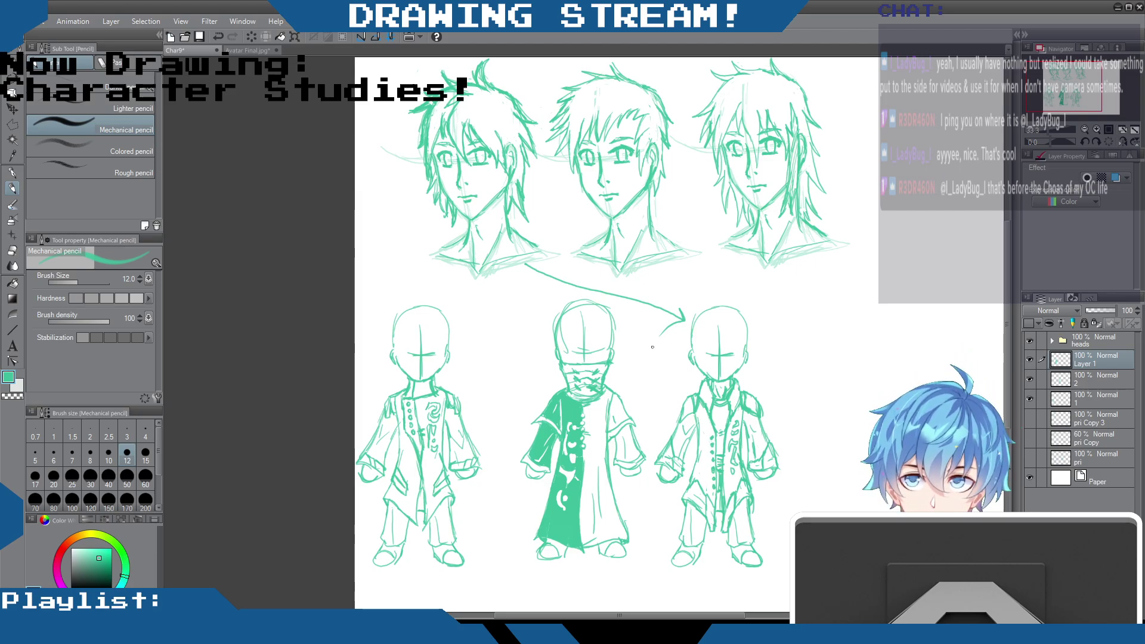
key("ctrl+z")
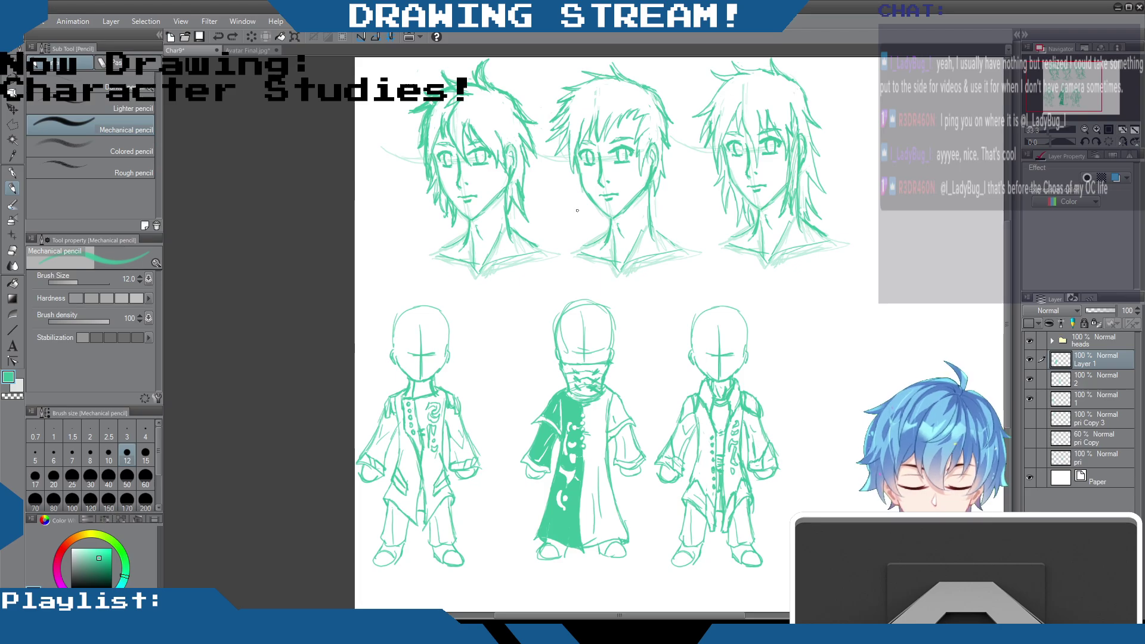
left_click_drag(587, 219, 468, 344)
mouse_move(478, 317)
left_mouse_down()
mouse_move(469, 339)
mouse_move(493, 338)
left_mouse_up()
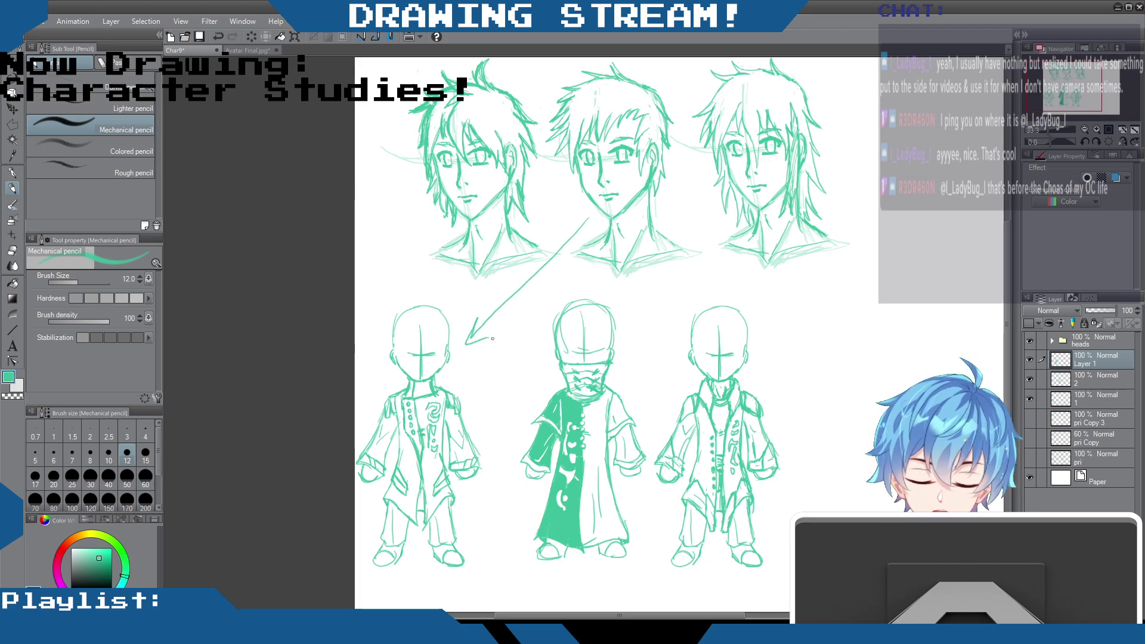
key("ctrl+z")
key("ctrl+z")
Step: Try arrows from the third head to the robed figure and to the third outfit, undoing each
mouse_move(721, 228)
left_mouse_down()
mouse_move(629, 331)
mouse_move(646, 326)
left_mouse_up()
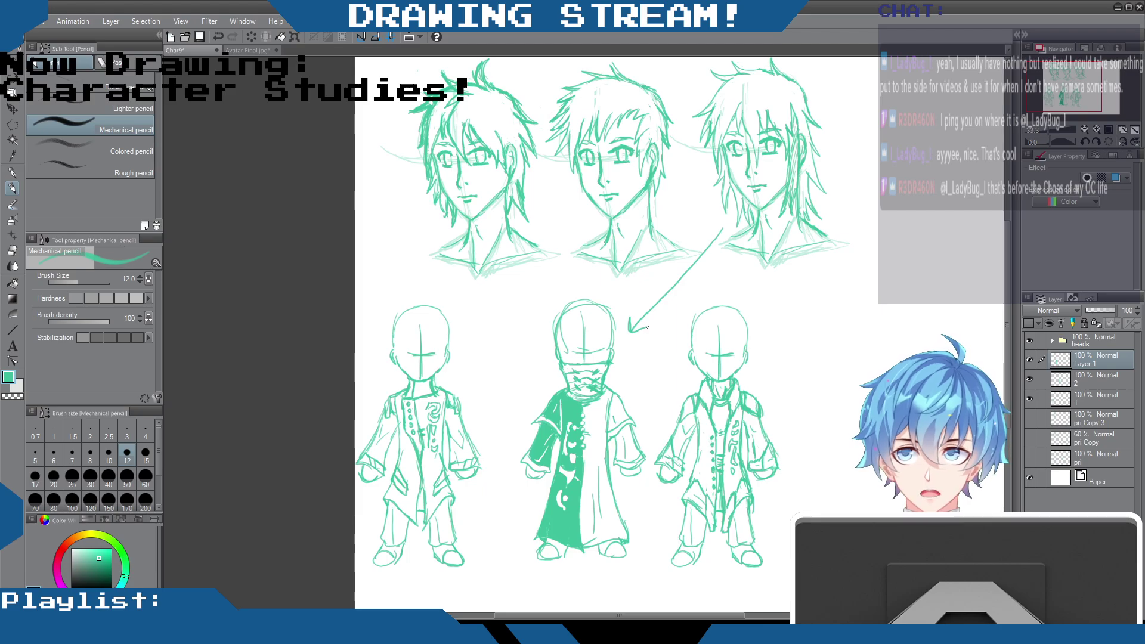
key("ctrl+z")
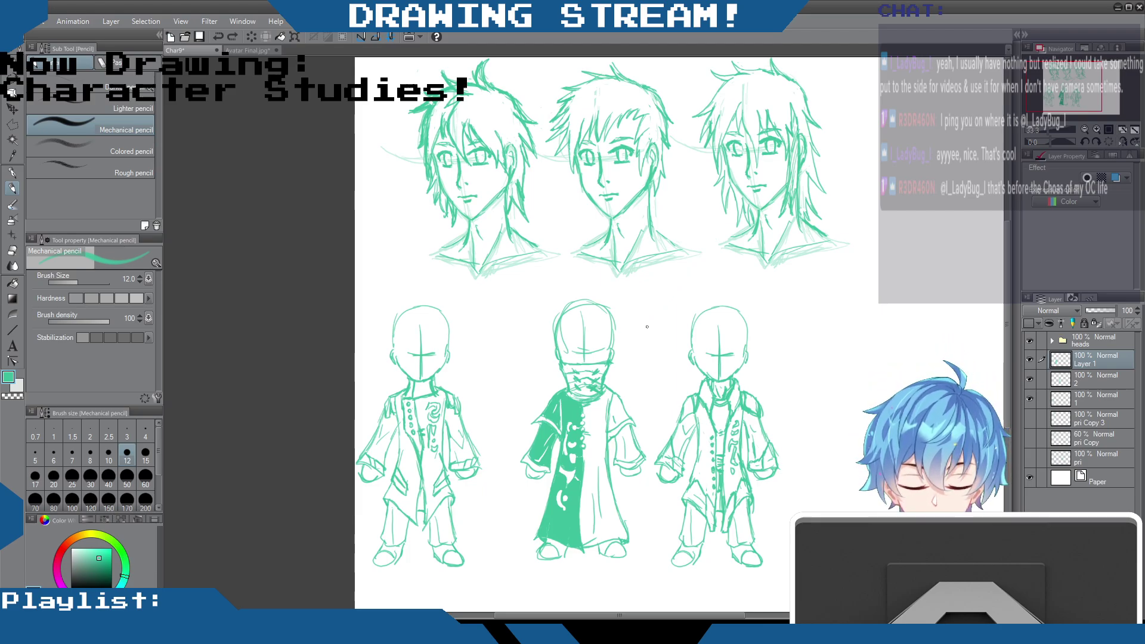
left_click_drag(791, 266, 776, 328)
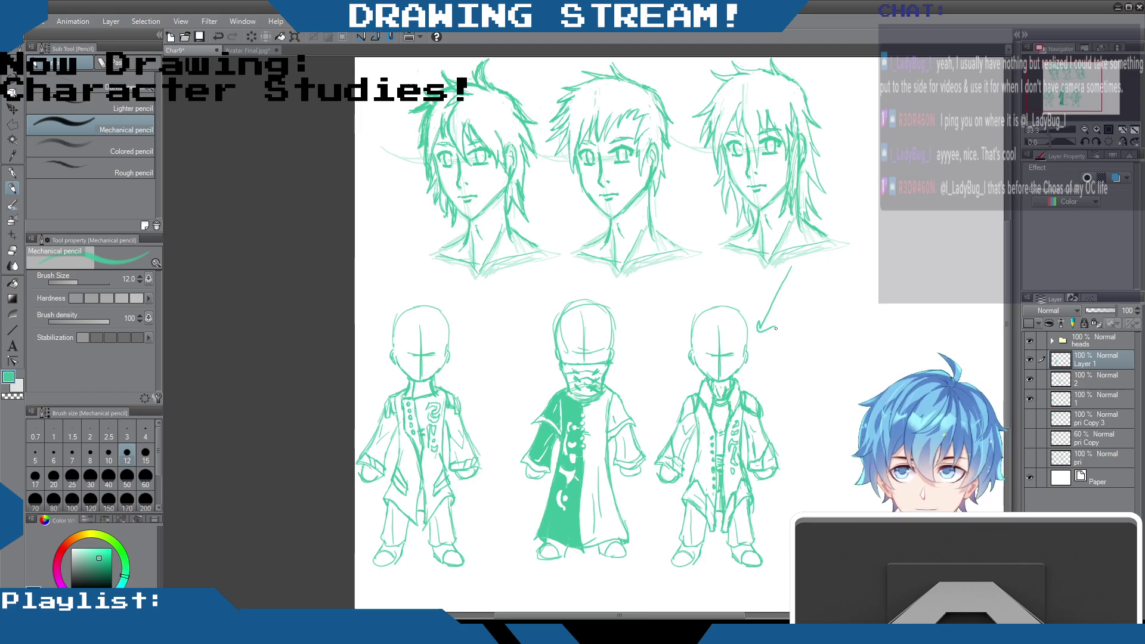
key("ctrl+z")
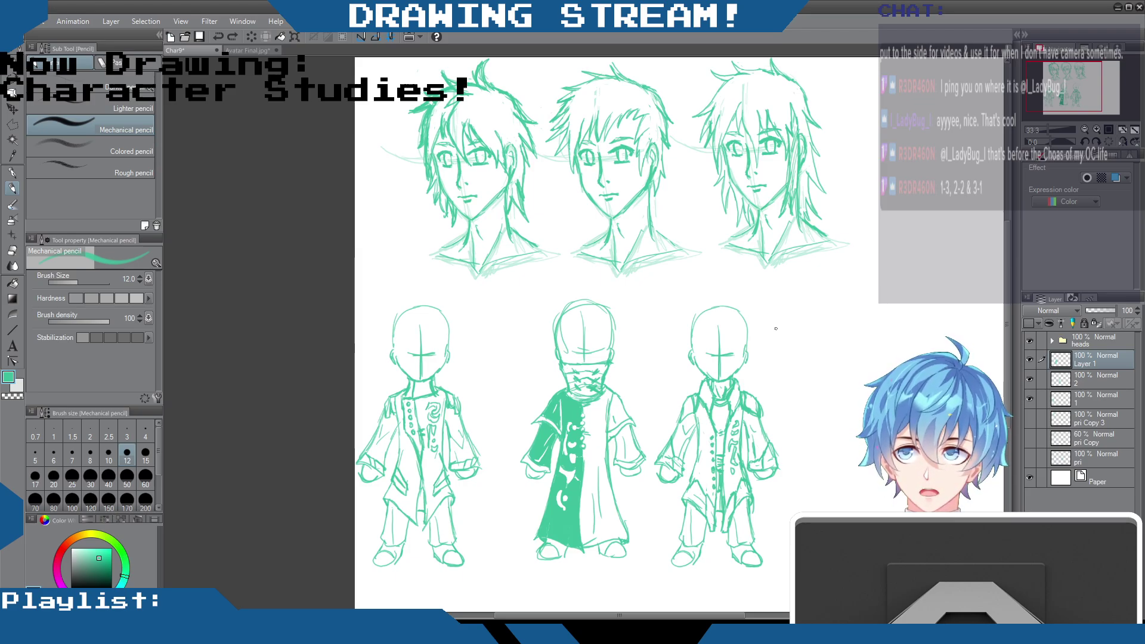
Step: Draw arrows pairing heads with outfits as 1-3, 2-2 and 3-1, and undo them
left_click_drag(540, 264, 679, 319)
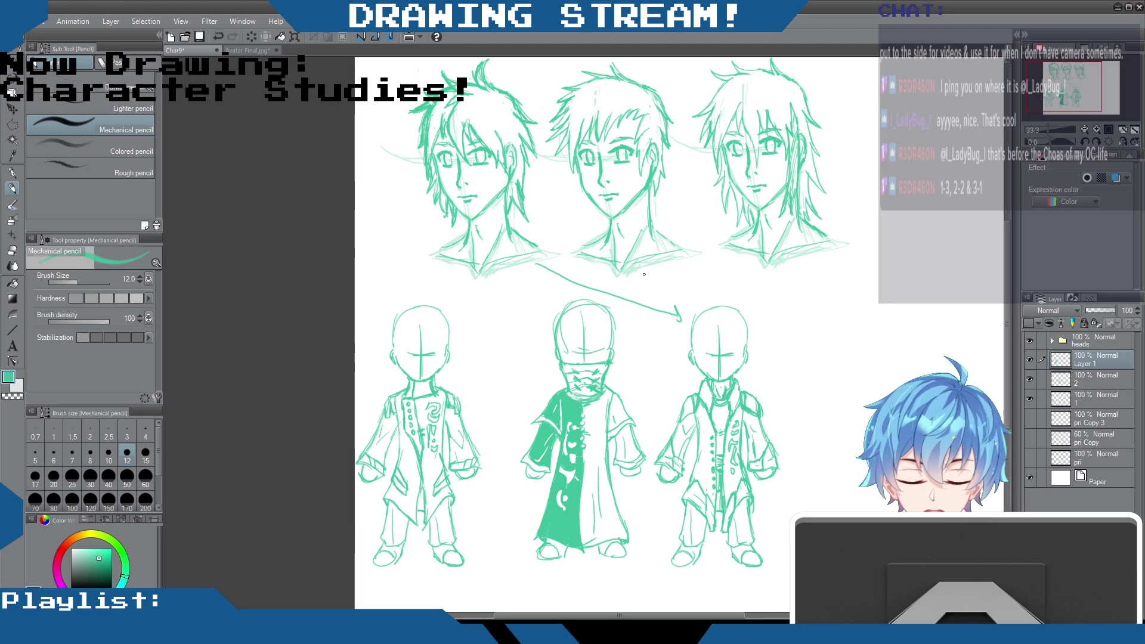
mouse_move(644, 272)
left_mouse_down()
mouse_move(625, 326)
mouse_move(635, 321)
left_mouse_up()
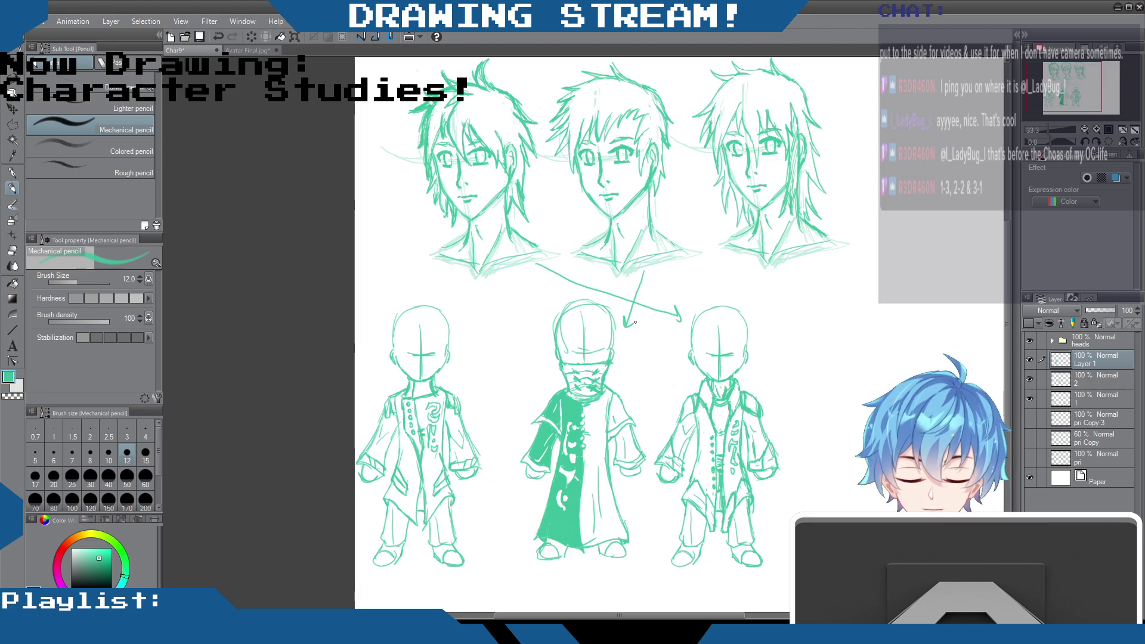
left_click_drag(742, 264, 466, 340)
mouse_move(482, 318)
left_mouse_down()
mouse_move(466, 340)
mouse_move(495, 327)
left_mouse_up()
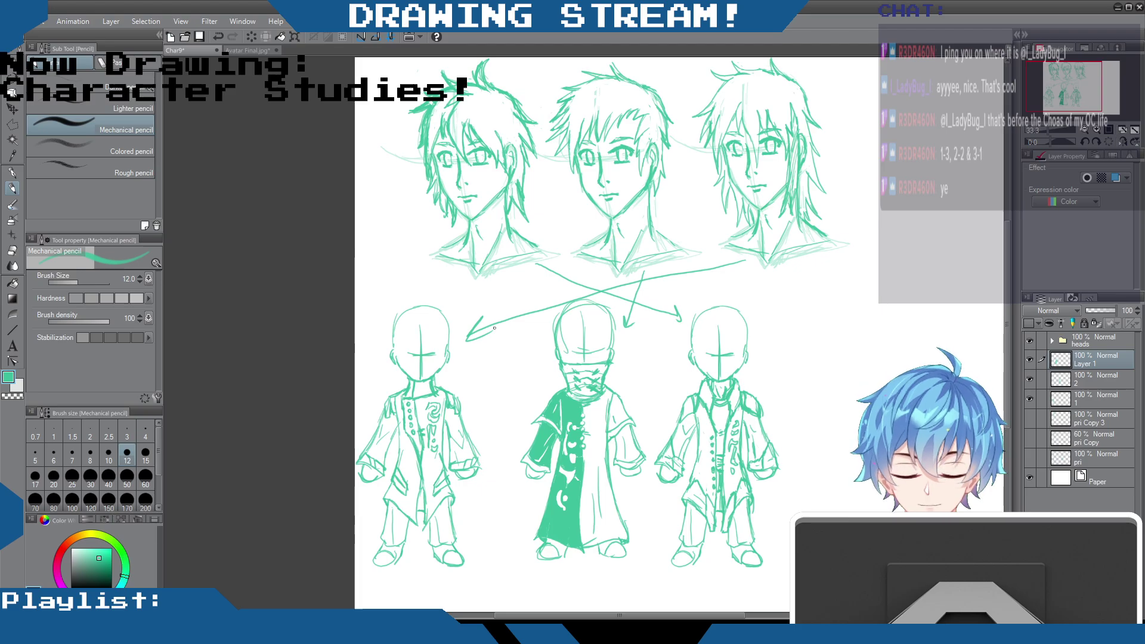
key("ctrl+z")
key("ctrl+z")
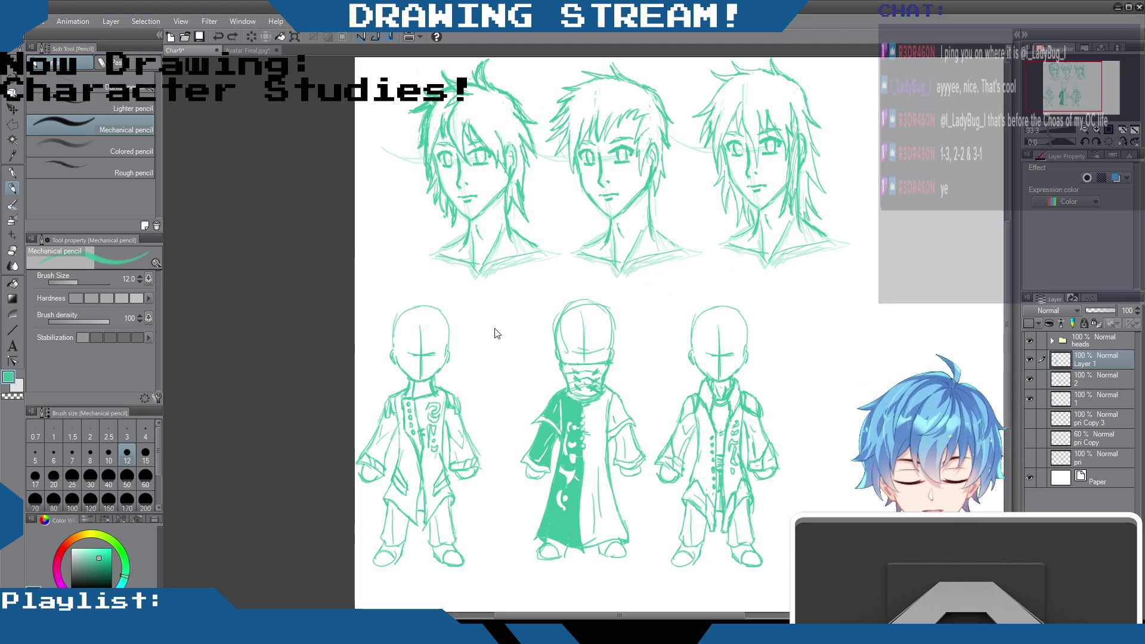
Step: Sketch a pair of over-ear headphones with an arched double-line band and oval ear cups beside the third figure
scroll(494, 327, "down", 3)
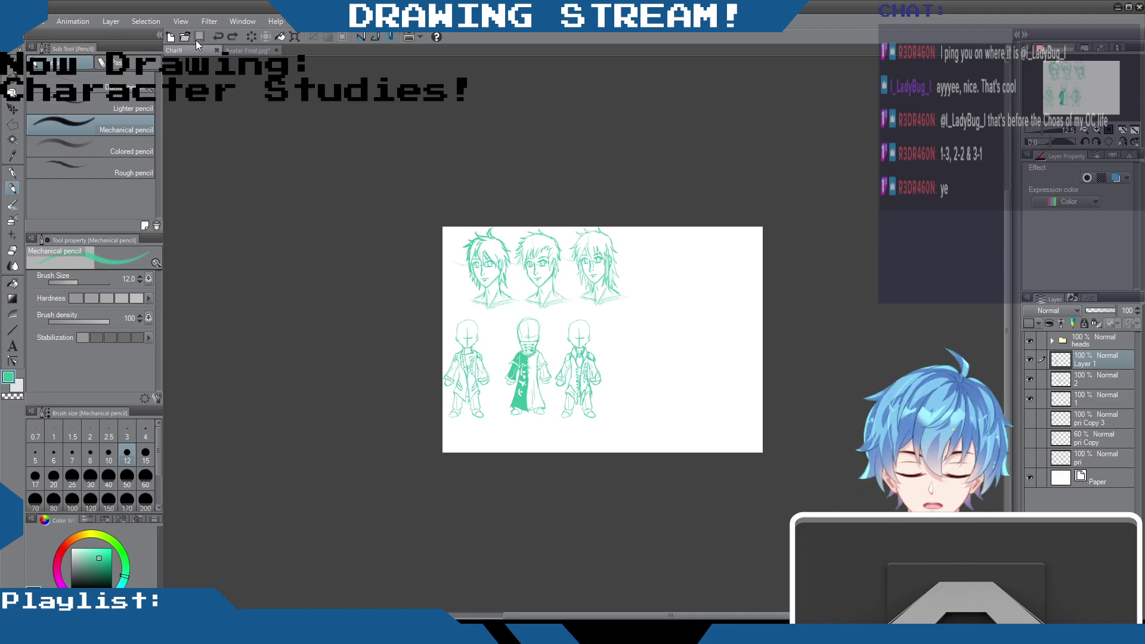
key("ctrl+plus")
key("ctrl+plus")
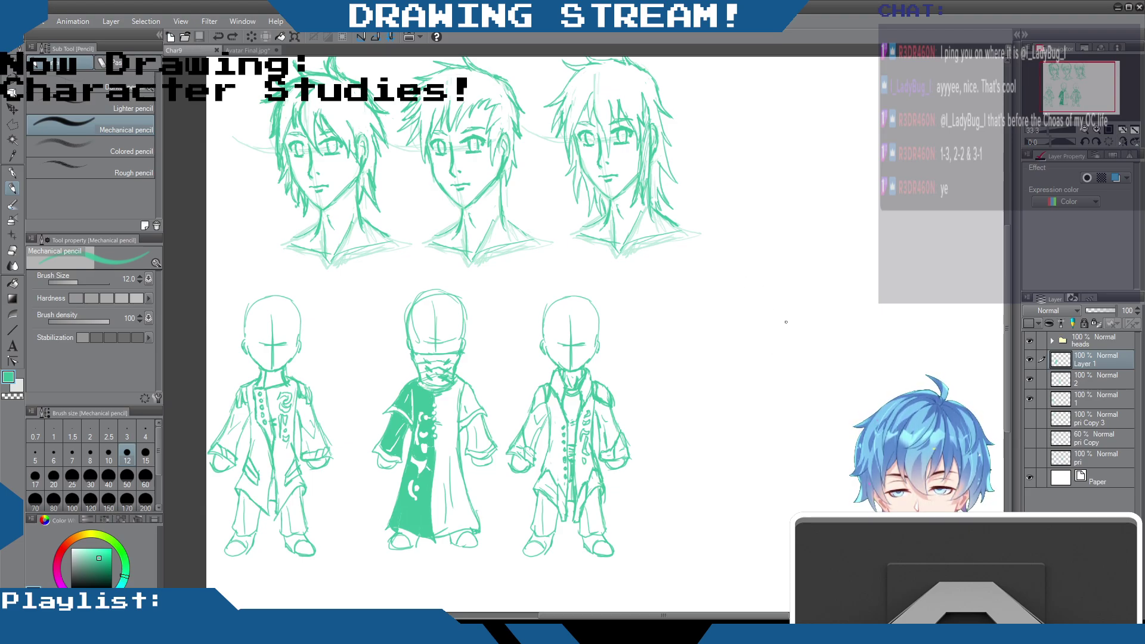
mouse_move(782, 294)
left_mouse_down()
mouse_move(796, 303)
mouse_move(775, 337)
mouse_move(771, 310)
mouse_move(784, 293)
mouse_move(775, 337)
mouse_move(783, 275)
mouse_move(765, 239)
mouse_move(779, 285)
mouse_move(756, 245)
mouse_move(719, 241)
mouse_move(700, 312)
mouse_move(709, 333)
left_mouse_up()
mouse_move(707, 277)
left_mouse_down()
mouse_move(683, 290)
mouse_move(692, 346)
left_mouse_up()
mouse_move(705, 282)
left_mouse_down()
mouse_move(690, 334)
mouse_move(681, 309)
left_mouse_up()
mouse_move(793, 293)
left_mouse_down()
mouse_move(795, 344)
mouse_move(800, 329)
left_mouse_up()
left_click_drag(703, 280, 692, 333)
mouse_move(702, 278)
left_mouse_down()
mouse_move(710, 254)
mouse_move(753, 236)
mouse_move(805, 315)
mouse_move(776, 338)
mouse_move(781, 304)
mouse_move(777, 339)
mouse_move(801, 319)
mouse_move(775, 347)
left_mouse_up()
left_click_drag(713, 291, 706, 335)
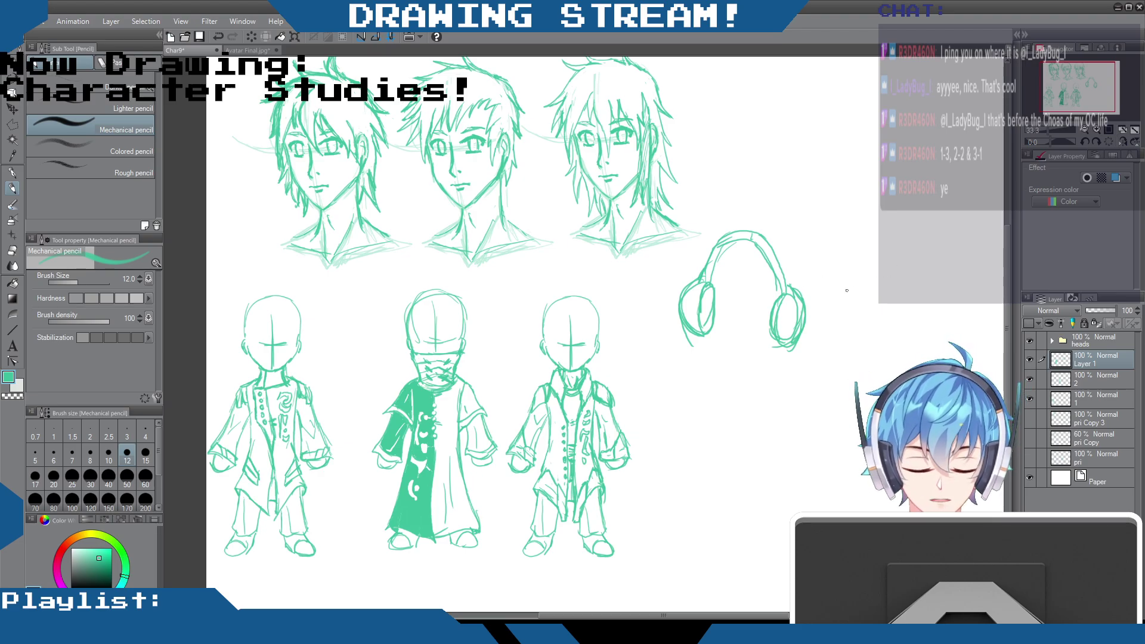
Step: Sketch a boxy side-view ear cup with cross lines and a curved band beside the headphones
mouse_move(842, 291)
left_mouse_down()
mouse_move(865, 276)
mouse_move(864, 332)
mouse_move(835, 306)
mouse_move(862, 338)
left_mouse_up()
mouse_move(833, 308)
left_mouse_down()
mouse_move(872, 295)
mouse_move(832, 341)
left_mouse_up()
mouse_move(839, 283)
left_mouse_down()
mouse_move(823, 343)
mouse_move(875, 299)
left_mouse_up()
mouse_move(834, 314)
left_mouse_down()
mouse_move(866, 302)
mouse_move(851, 226)
left_mouse_up()
left_click_drag(850, 278, 846, 260)
left_click_drag(832, 209, 849, 249)
mouse_move(854, 295)
left_mouse_down()
mouse_move(853, 336)
mouse_move(875, 296)
mouse_move(865, 343)
left_mouse_up()
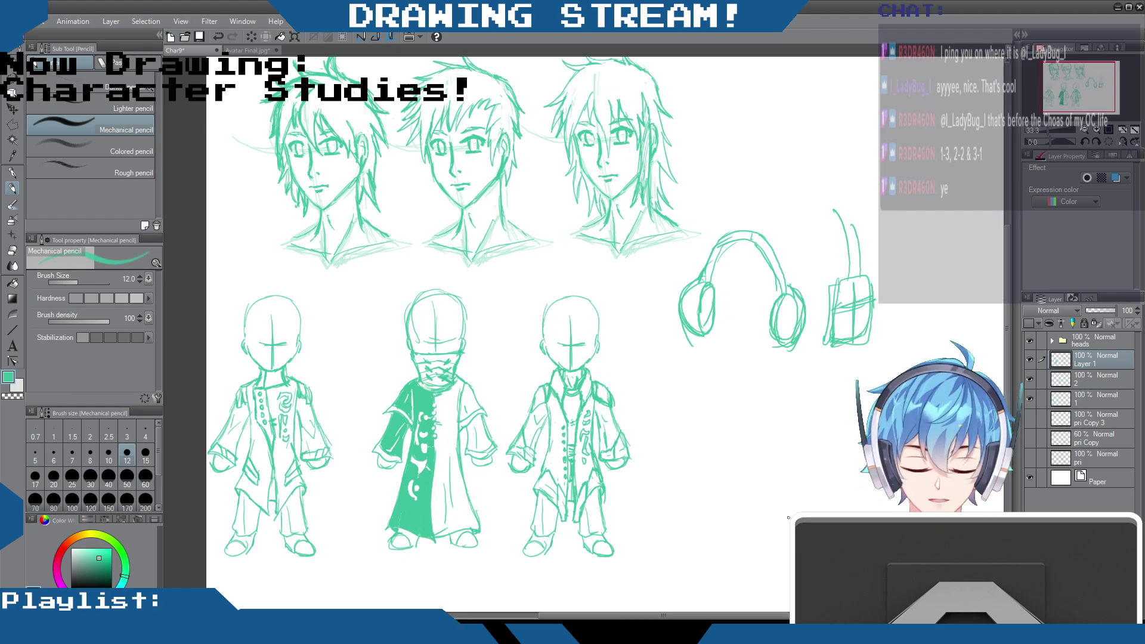
Step: Undo the boxy side-view ear cup and its band
key("ctrl+z")
key("ctrl+z")
key("ctrl+z")
key("ctrl+z")
key("ctrl+z")
key("ctrl+z")
key("ctrl+z")
key("ctrl+z")
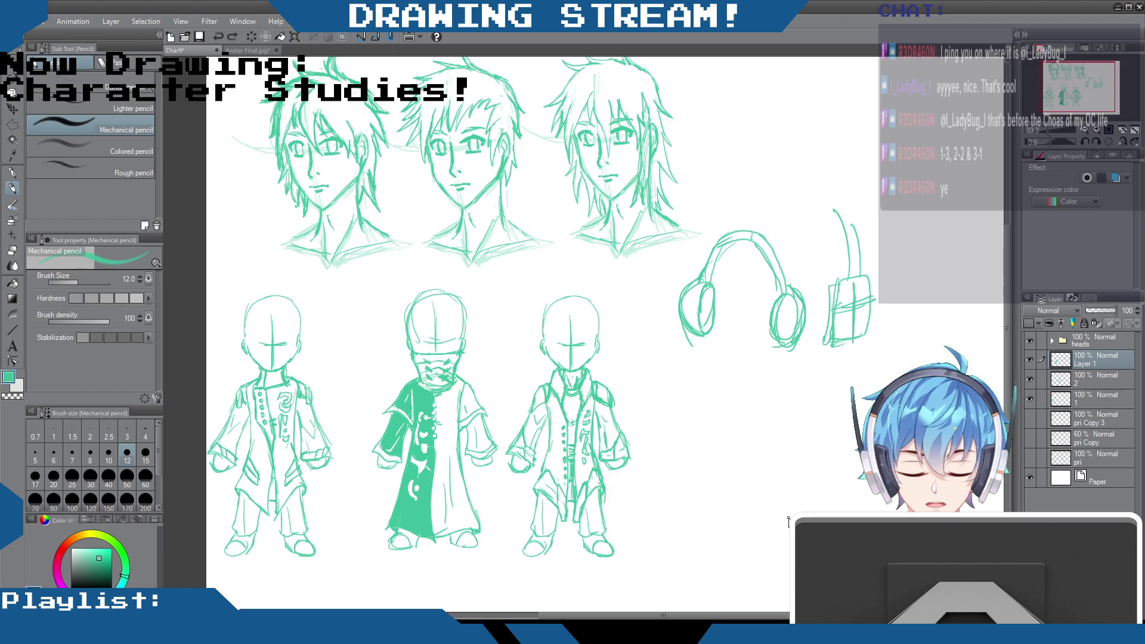
key("ctrl+z")
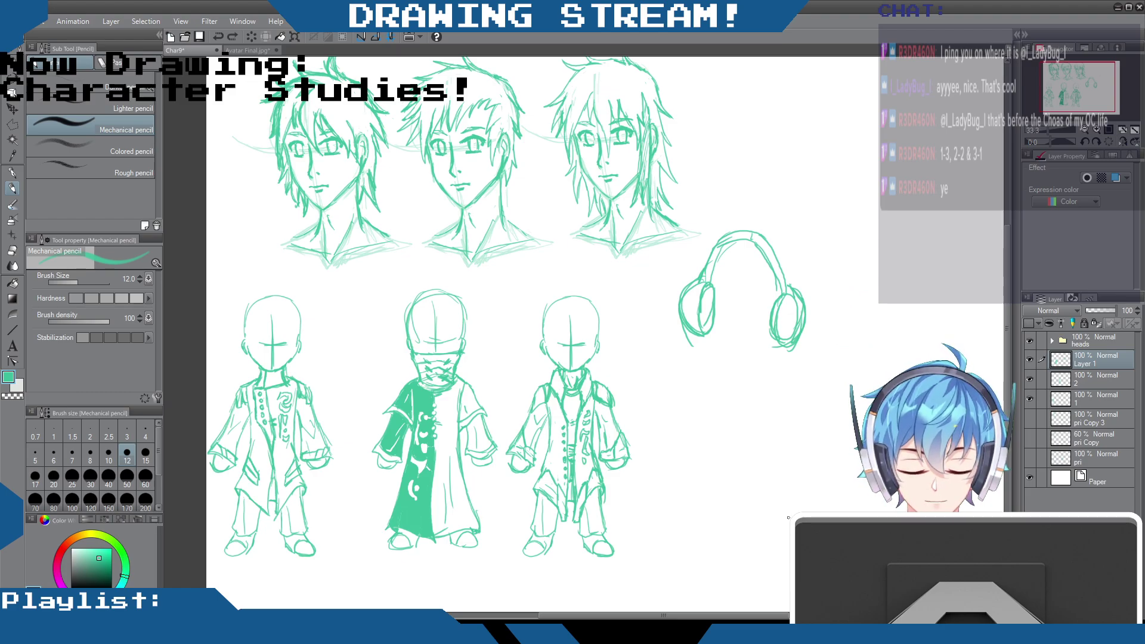
Step: Thicken one headphone ear cup and sketch a larger ear-cup oval with an inner rim below the headphones
mouse_move(799, 288)
left_mouse_down()
mouse_move(808, 320)
mouse_move(781, 299)
mouse_move(772, 329)
left_mouse_up()
mouse_move(773, 421)
left_mouse_down()
mouse_move(735, 458)
mouse_move(762, 490)
mouse_move(796, 441)
mouse_move(756, 425)
mouse_move(753, 479)
mouse_move(796, 448)
mouse_move(753, 424)
mouse_move(757, 485)
mouse_move(795, 434)
mouse_move(750, 431)
mouse_move(761, 486)
mouse_move(795, 439)
mouse_move(757, 416)
mouse_move(739, 453)
left_mouse_up()
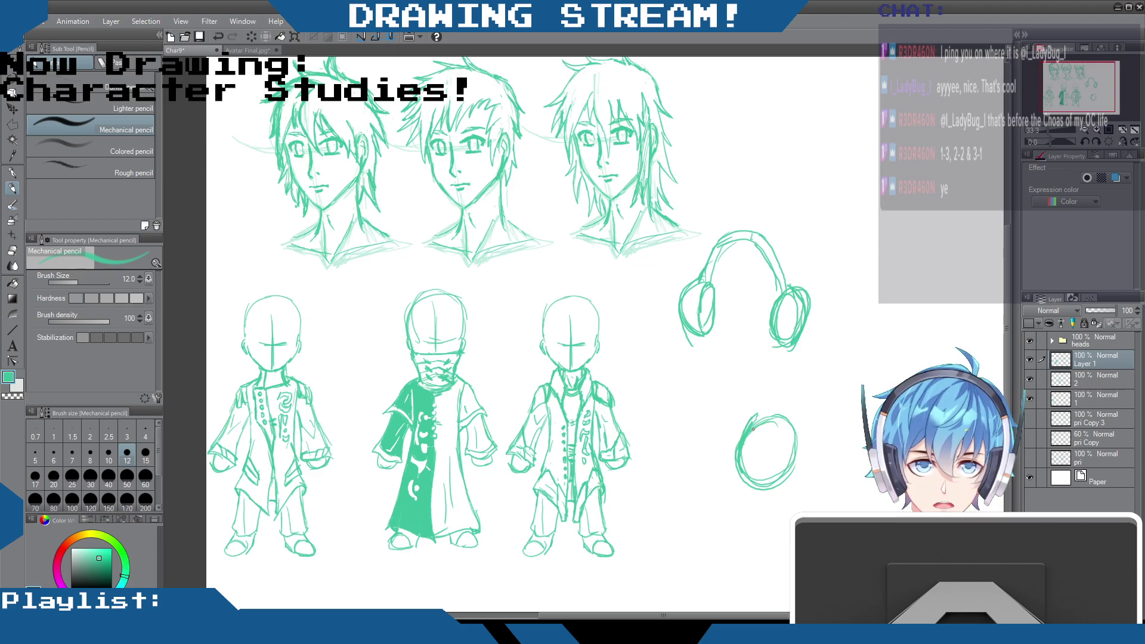
mouse_move(748, 439)
left_mouse_down()
mouse_move(745, 472)
mouse_move(748, 435)
mouse_move(785, 475)
mouse_move(748, 486)
left_mouse_up()
left_click_drag(769, 421, 795, 474)
left_click_drag(751, 438, 766, 420)
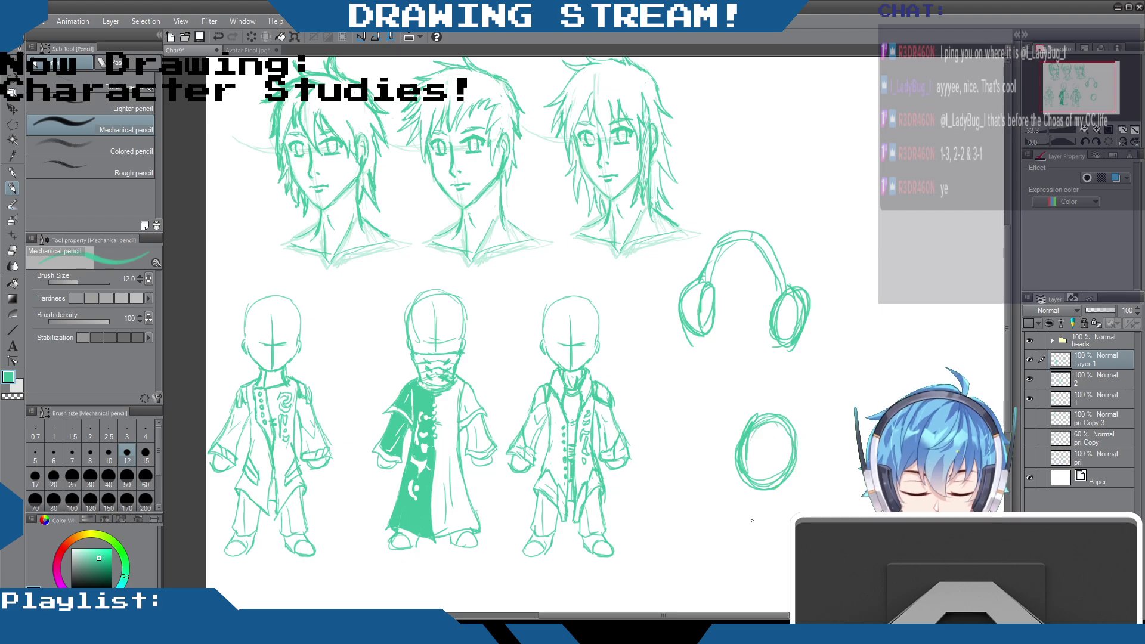
mouse_move(855, 448)
left_mouse_down()
mouse_move(812, 488)
mouse_move(835, 437)
left_mouse_up()
key("ctrl+z")
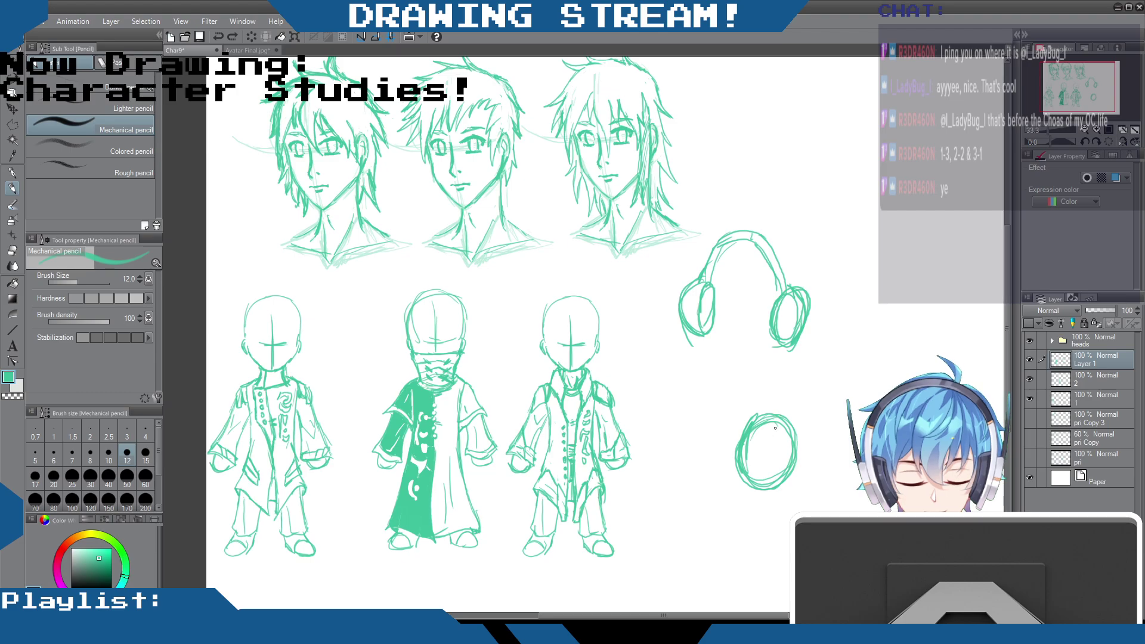
Step: Sketch a slanted band and round hinge on the large ear cup, add face marks inside, and erase stray outline strokes
left_click_drag(765, 450, 800, 384)
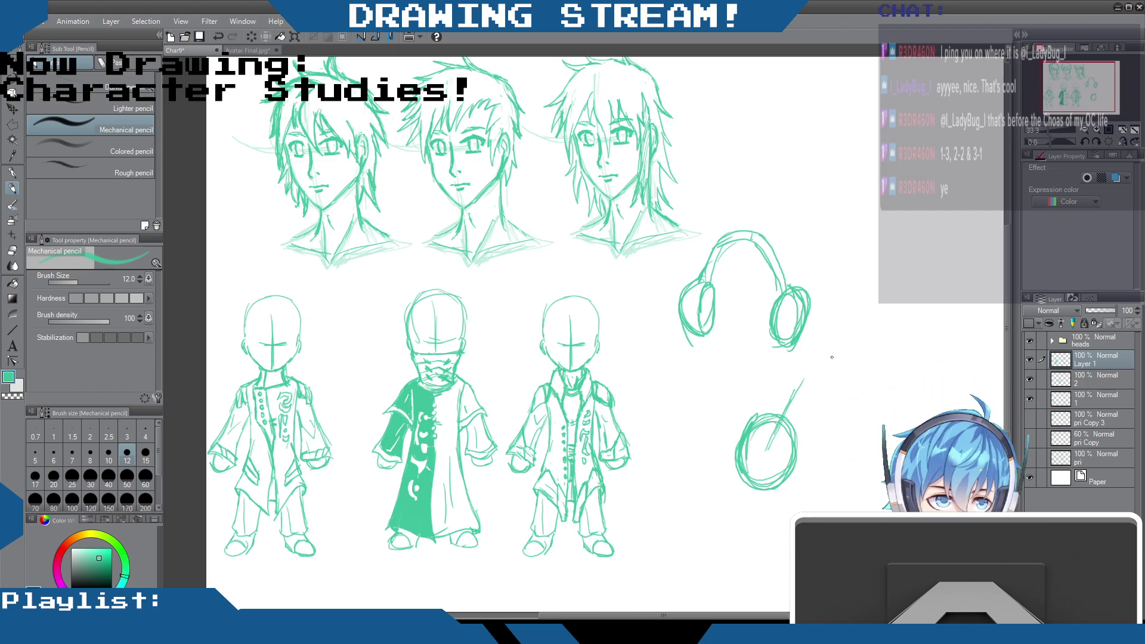
mouse_move(775, 437)
left_mouse_down()
mouse_move(809, 367)
mouse_move(778, 457)
mouse_move(770, 435)
mouse_move(796, 409)
mouse_move(780, 414)
left_mouse_up()
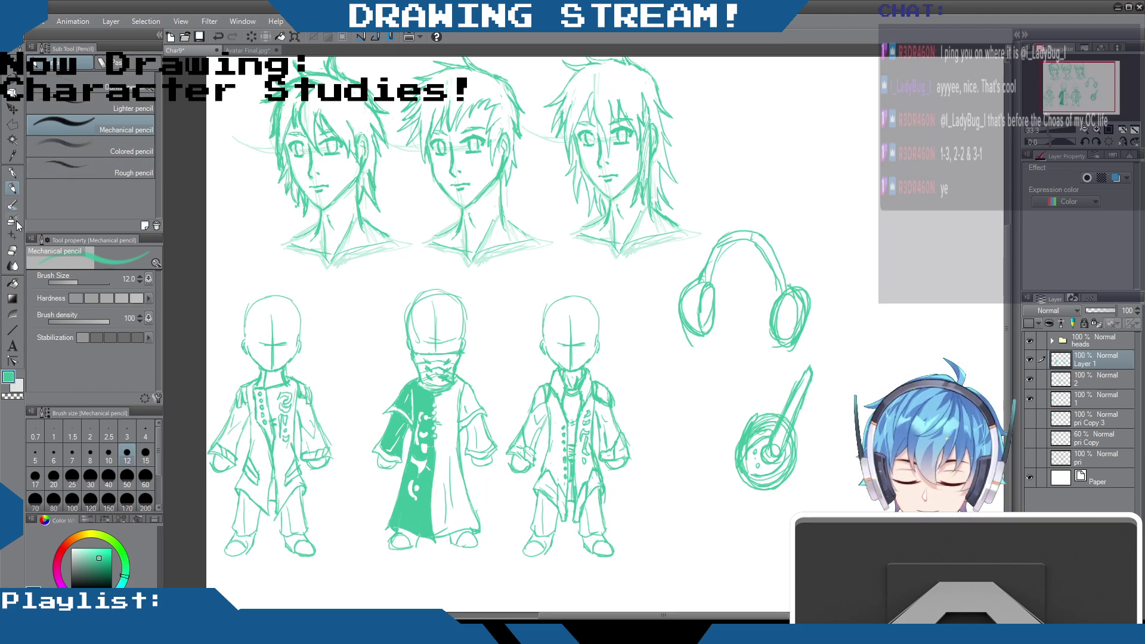
left_click(12, 252)
left_click_drag(741, 452, 754, 435)
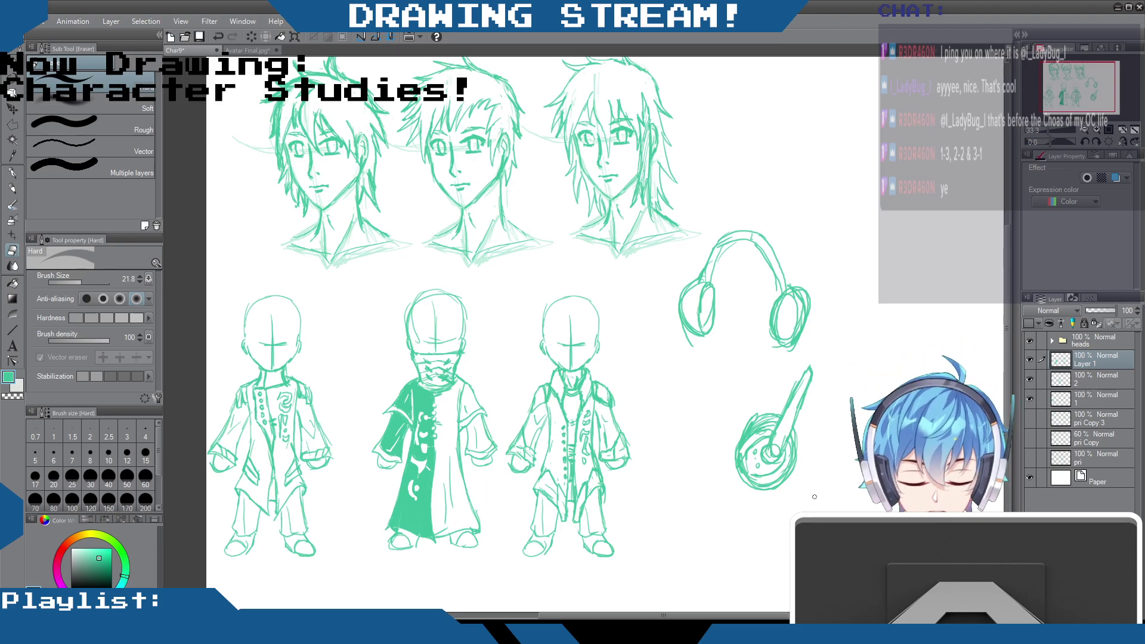
mouse_move(760, 415)
left_mouse_down()
mouse_move(748, 433)
mouse_move(766, 425)
mouse_move(751, 421)
left_mouse_up()
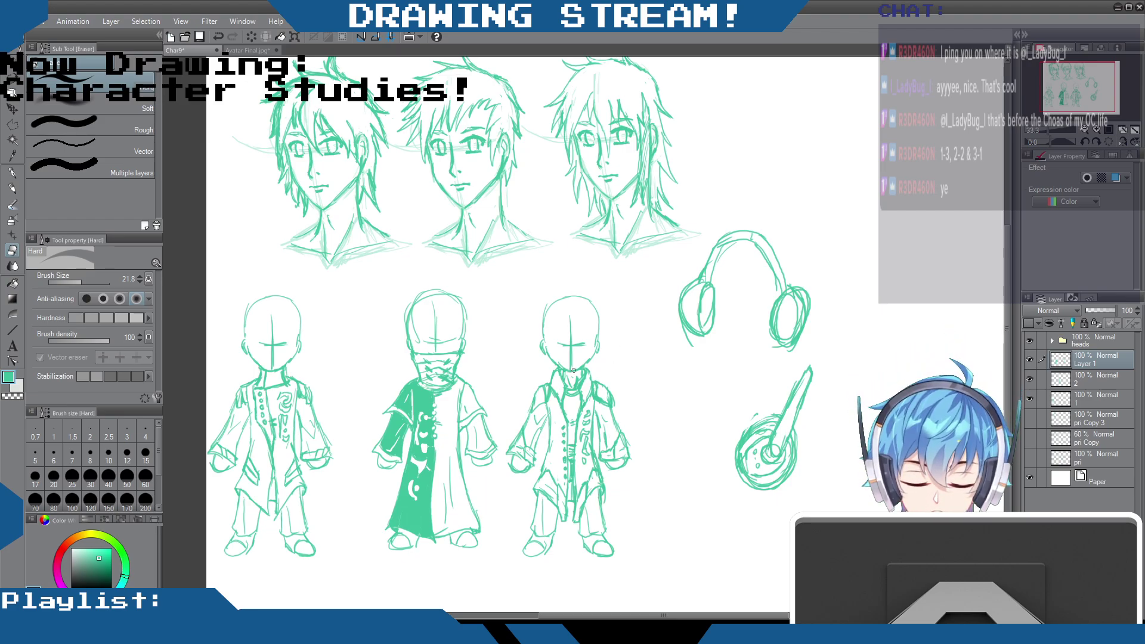
Step: Draw an arrow with the mechanical pencil pointing at the third figure's collar
key("p")
mouse_move(634, 341)
left_mouse_down()
mouse_move(604, 371)
mouse_move(628, 376)
left_mouse_up()
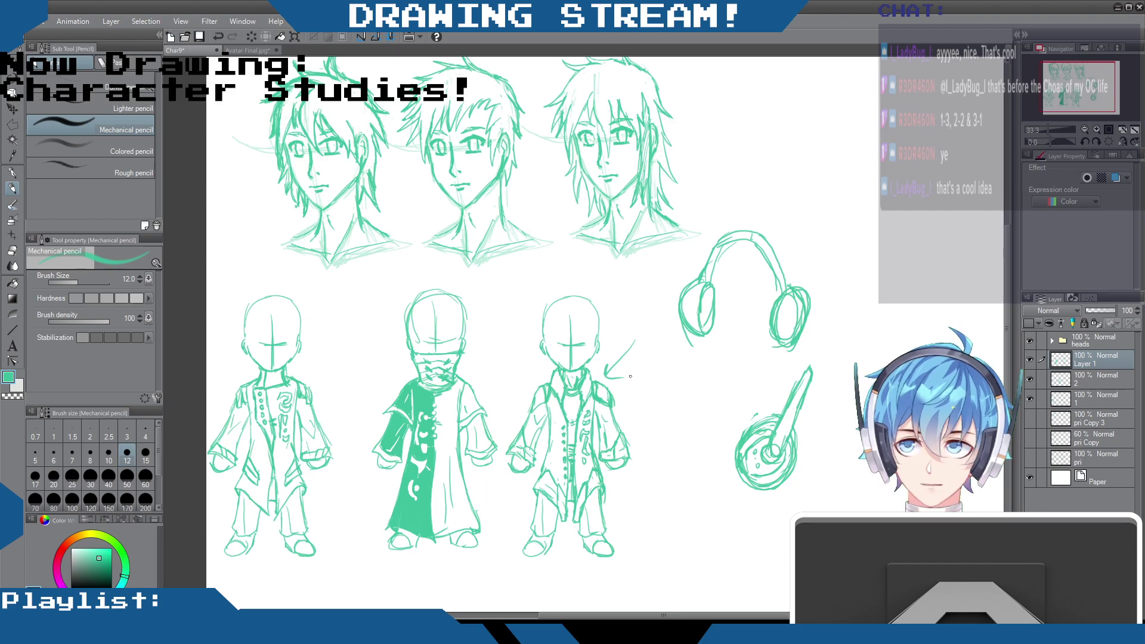
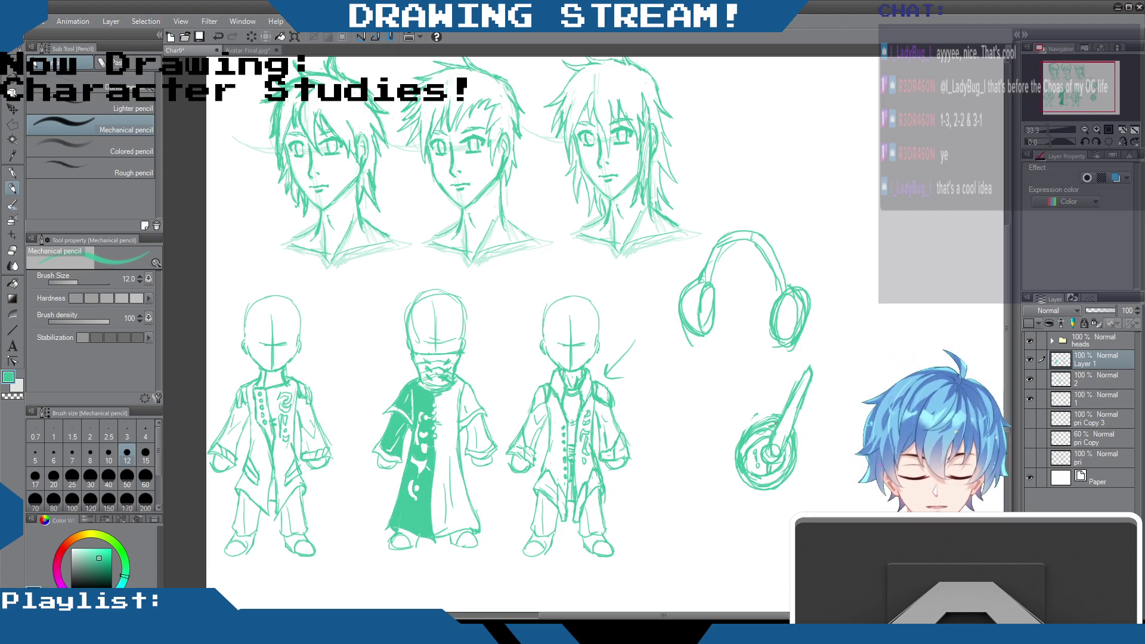
Step: Sketch a music note with an oval head, slanted stem and hooked flag in the empty space above the headphones
scroll(735, 559, "right", 5)
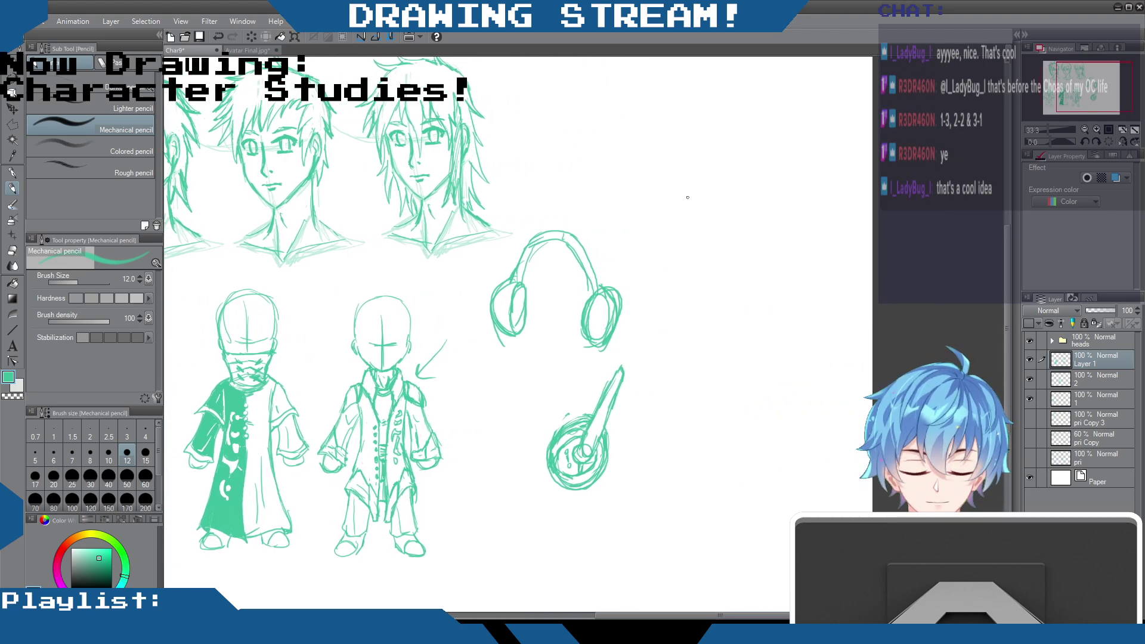
mouse_move(690, 192)
left_mouse_down()
mouse_move(677, 202)
mouse_move(706, 218)
mouse_move(709, 188)
mouse_move(666, 196)
mouse_move(718, 205)
mouse_move(714, 143)
mouse_move(703, 163)
mouse_move(739, 112)
left_mouse_up()
mouse_move(713, 156)
left_mouse_down()
mouse_move(745, 98)
mouse_move(751, 153)
mouse_move(687, 190)
mouse_move(696, 220)
mouse_move(707, 186)
mouse_move(709, 214)
left_mouse_up()
mouse_move(686, 182)
left_mouse_down()
mouse_move(693, 220)
mouse_move(672, 201)
mouse_move(706, 182)
mouse_move(692, 191)
mouse_move(692, 177)
mouse_move(668, 223)
mouse_move(709, 191)
mouse_move(678, 221)
left_mouse_up()
left_click_drag(675, 211, 670, 230)
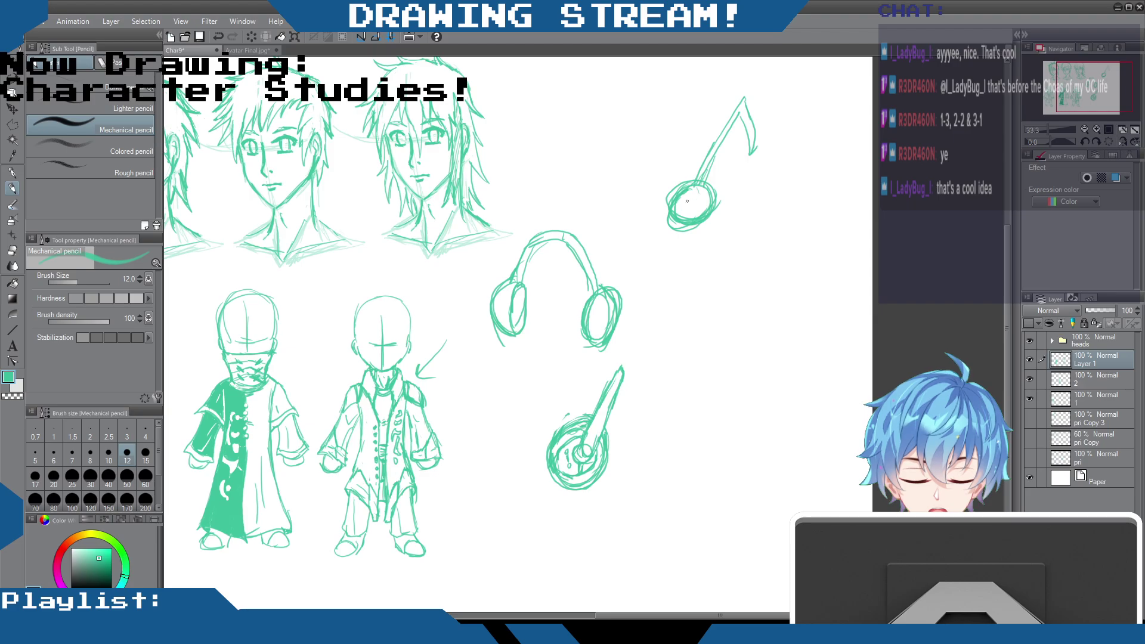
Step: Add a second curved stem to the music note and draw a grinning face inside its oval head
mouse_move(700, 201)
left_mouse_down()
mouse_move(670, 217)
mouse_move(696, 195)
mouse_move(690, 112)
left_mouse_up()
mouse_move(705, 162)
left_mouse_down()
mouse_move(685, 99)
mouse_move(694, 108)
left_mouse_up()
left_click_drag(715, 189, 709, 200)
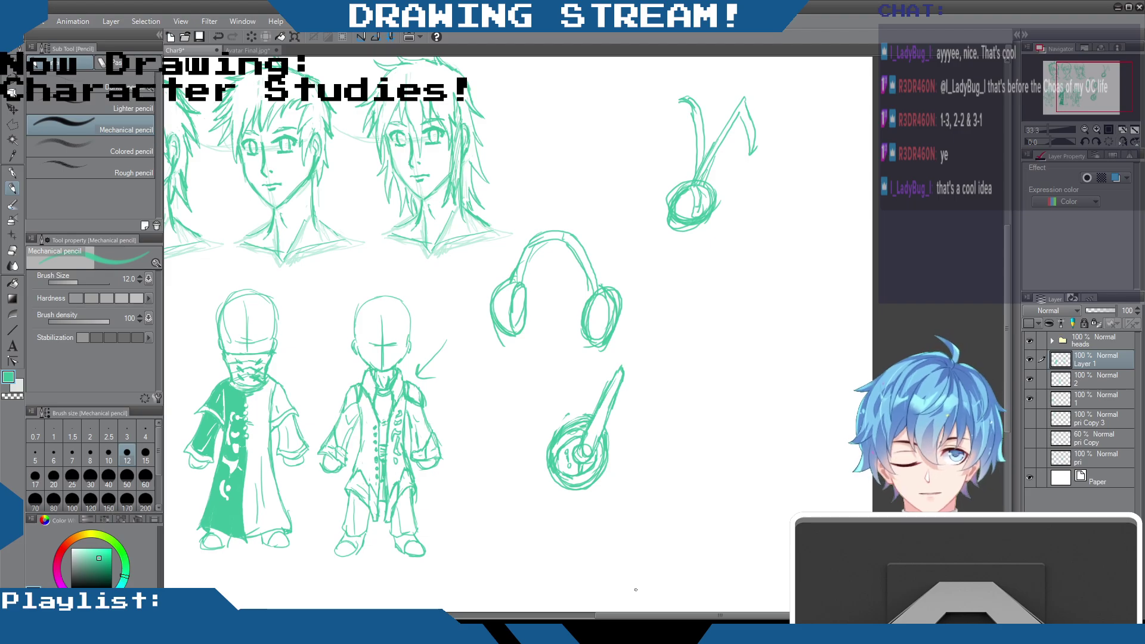
left_click_drag(740, 118, 750, 142)
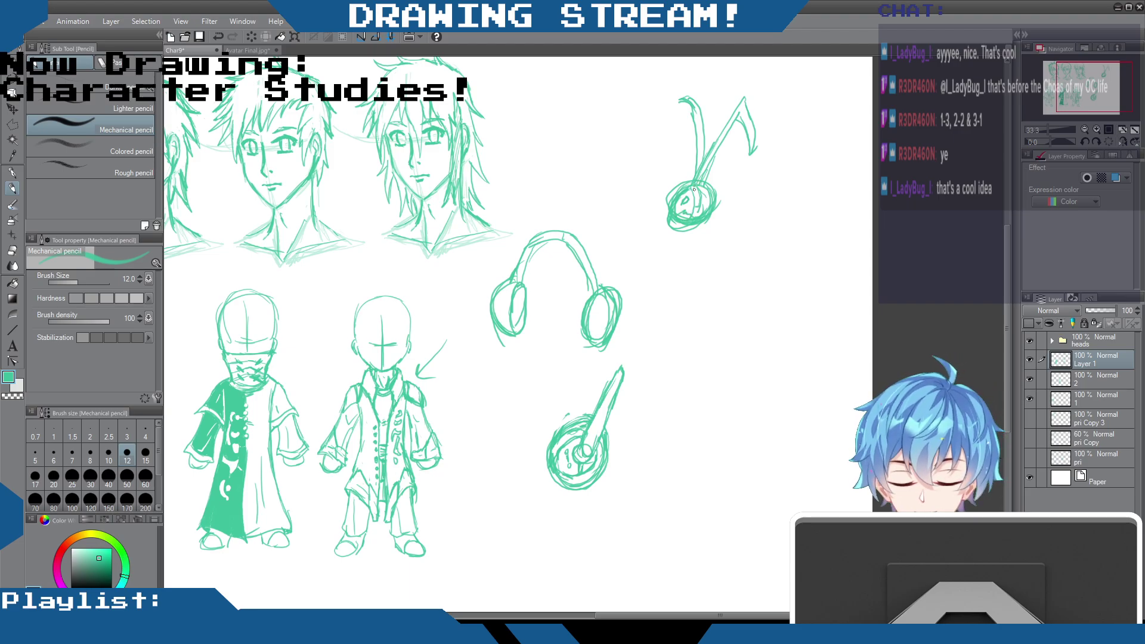
left_click_drag(680, 209, 702, 210)
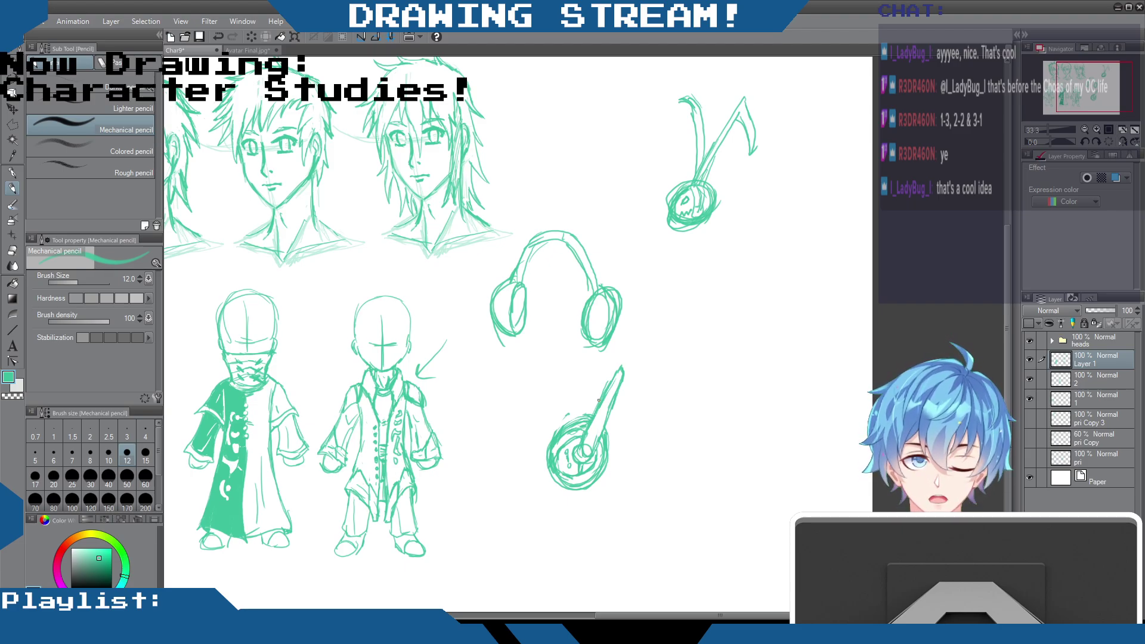
Step: Draw a curved arrow pointing at the side-view ear cup and touch up its slanted band
mouse_move(709, 395)
left_mouse_down()
mouse_move(639, 438)
mouse_move(652, 448)
left_mouse_up()
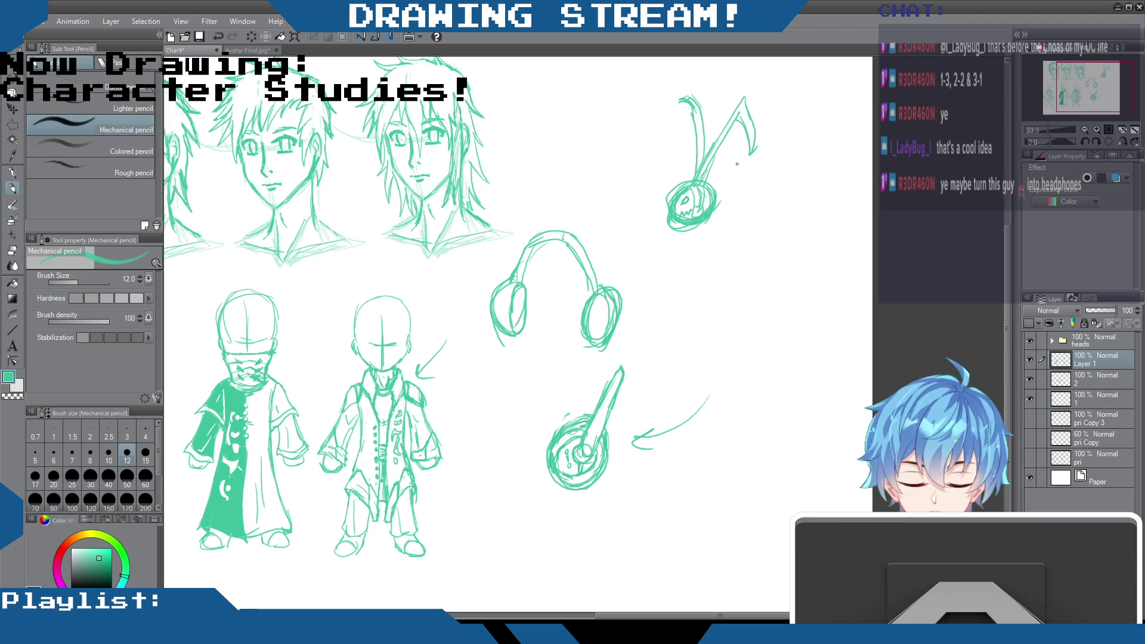
left_click_drag(613, 377, 592, 429)
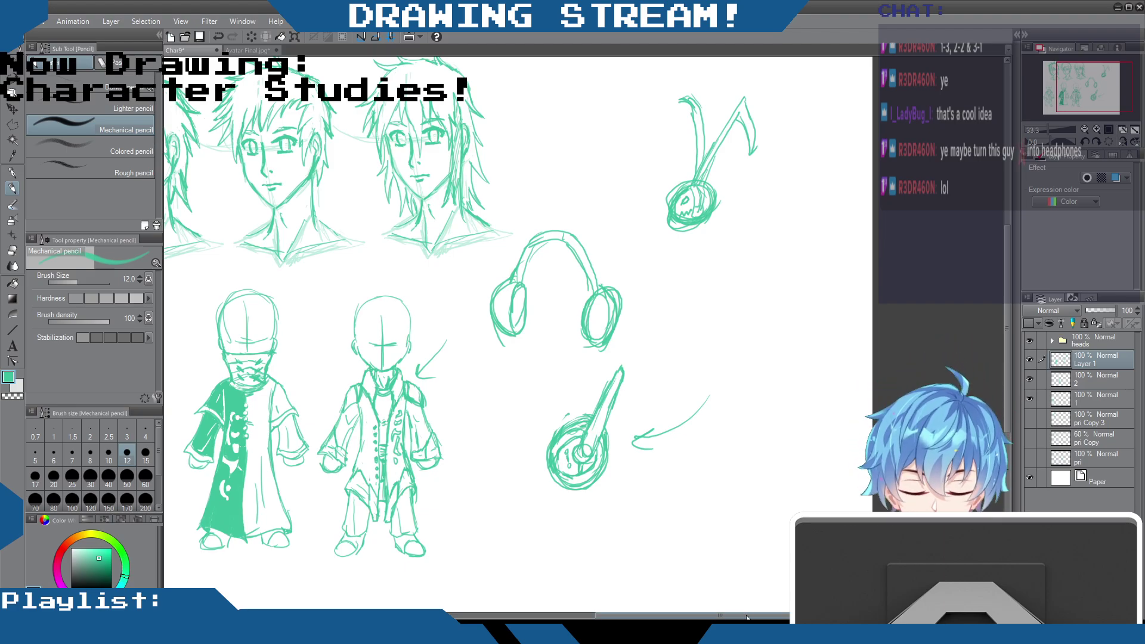
Step: Sketch a small music-note character with a face and flagged stem beside the third figure's shoulder
left_click_drag(745, 614, 681, 614)
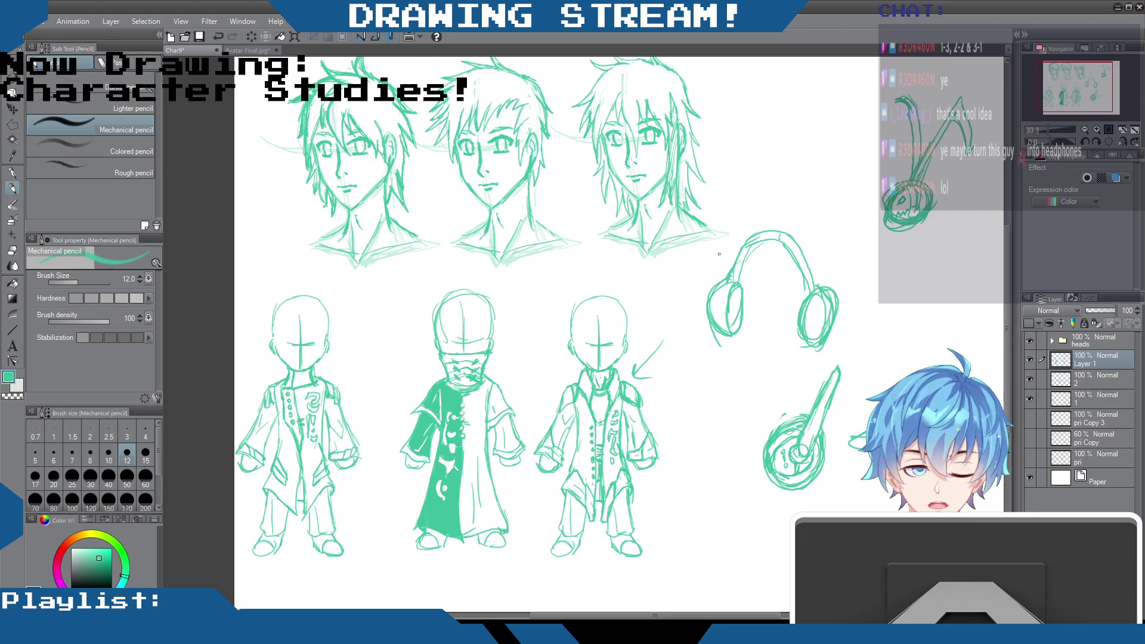
mouse_move(660, 380)
left_mouse_down()
mouse_move(662, 394)
mouse_move(655, 376)
mouse_move(690, 337)
mouse_move(670, 393)
left_mouse_up()
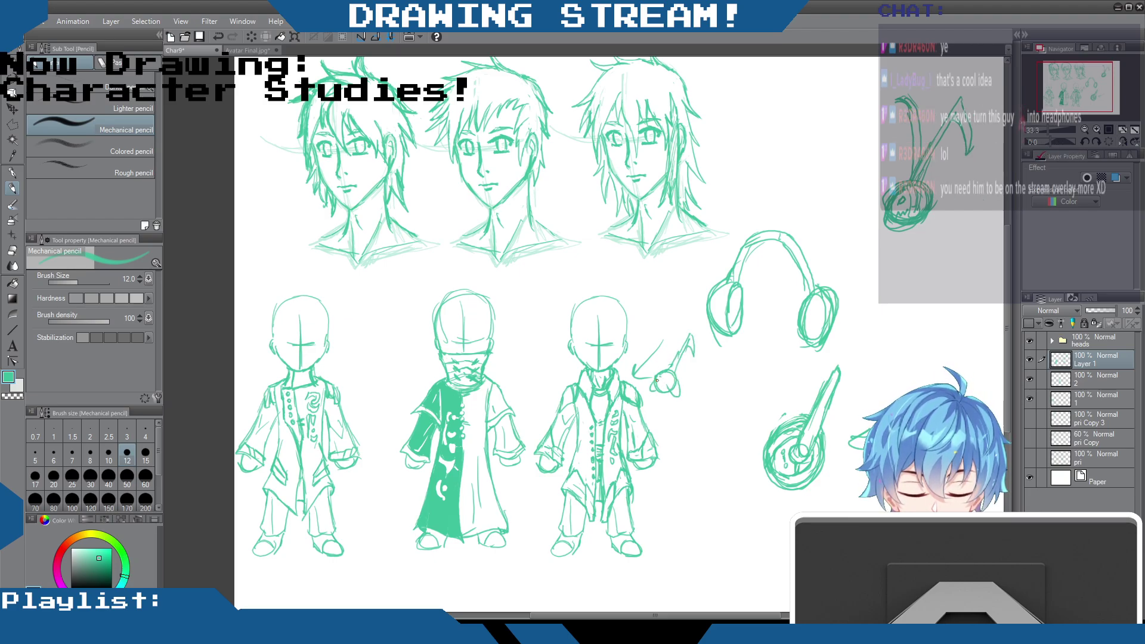
left_click_drag(665, 378, 667, 382)
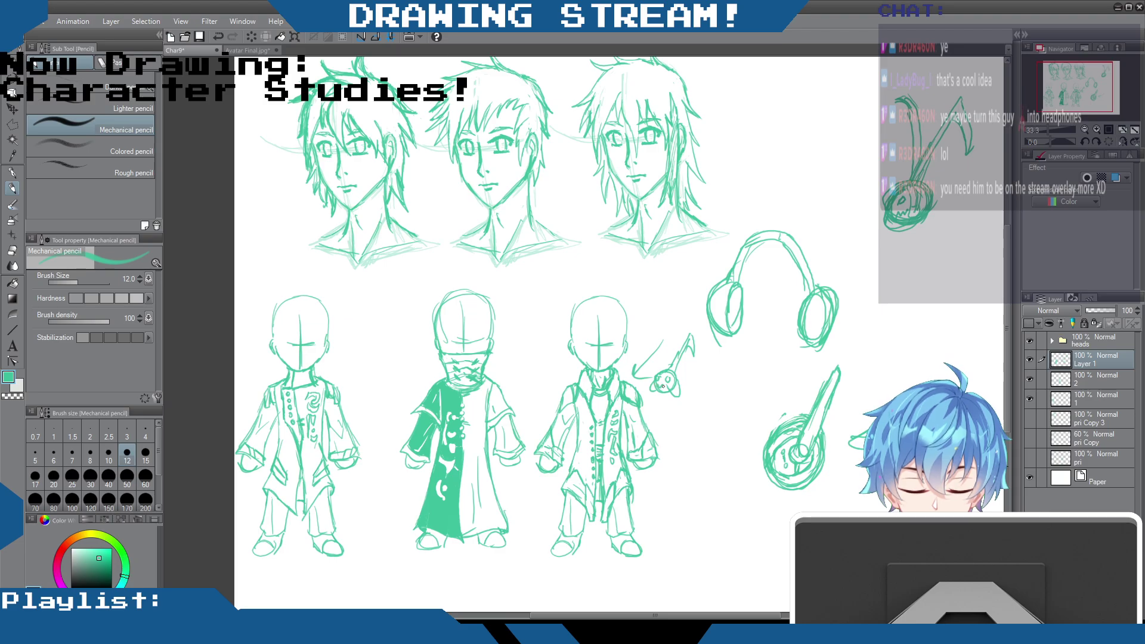
mouse_move(672, 370)
left_mouse_down()
mouse_move(692, 330)
mouse_move(695, 358)
left_mouse_up()
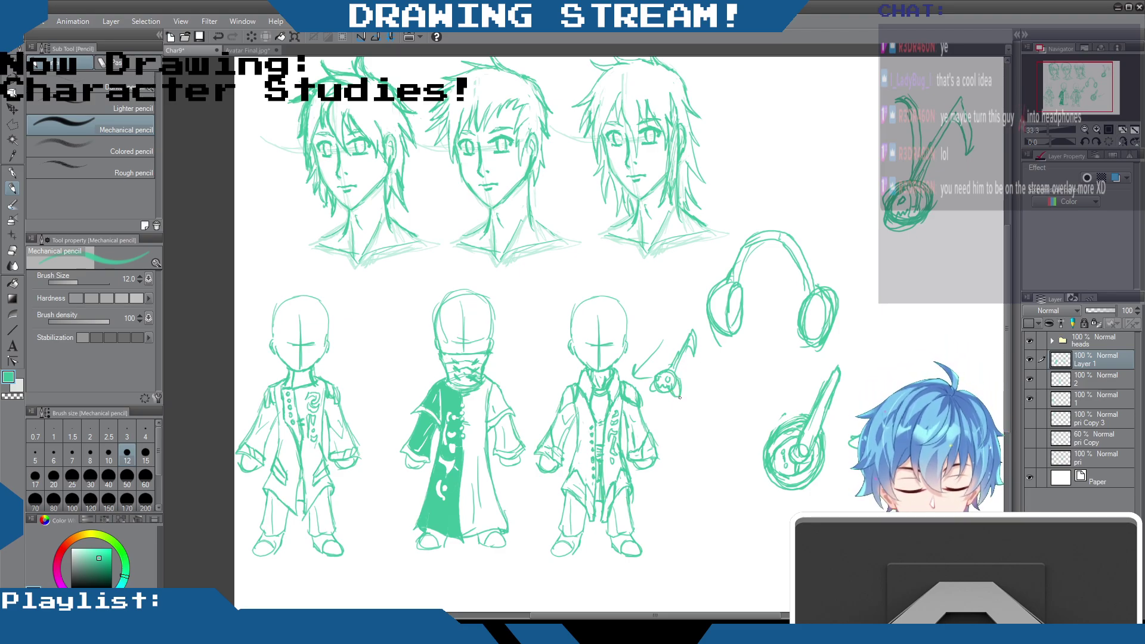
Step: Add short curved strokes beneath the small music-note character and reinforce its stem and flag
left_click_drag(660, 400, 670, 419)
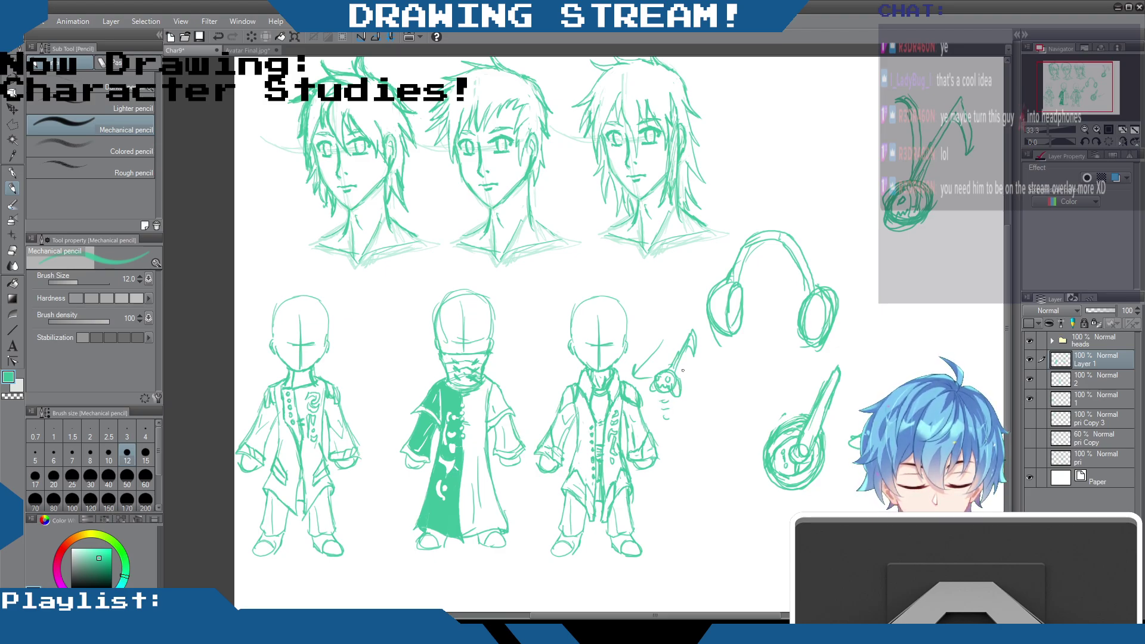
left_click_drag(697, 331, 690, 368)
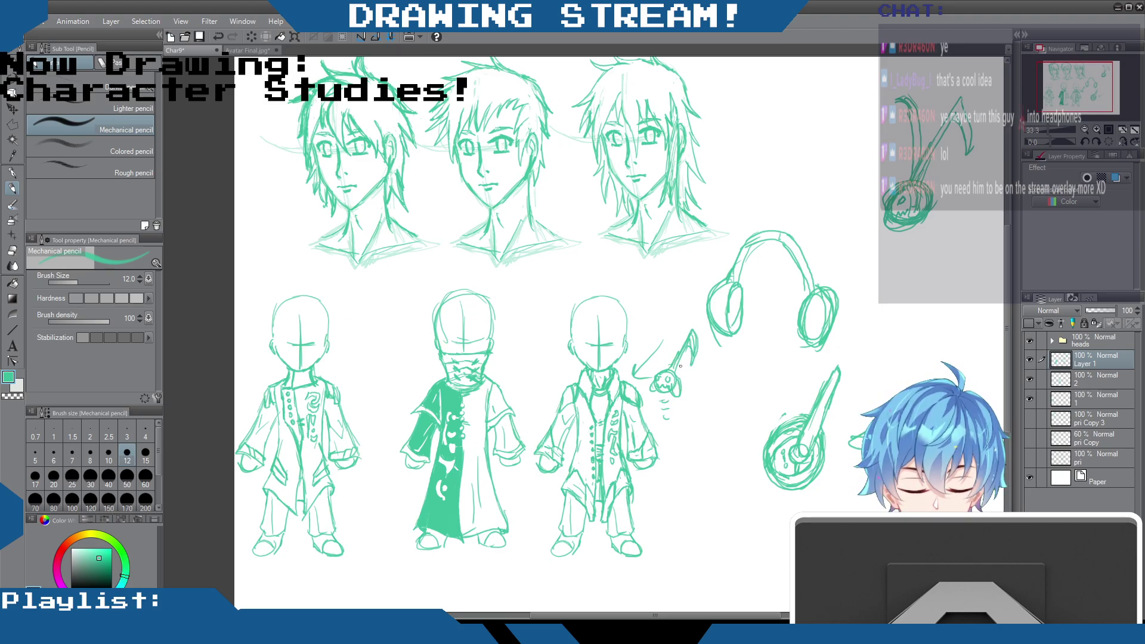
left_click_drag(661, 405, 671, 405)
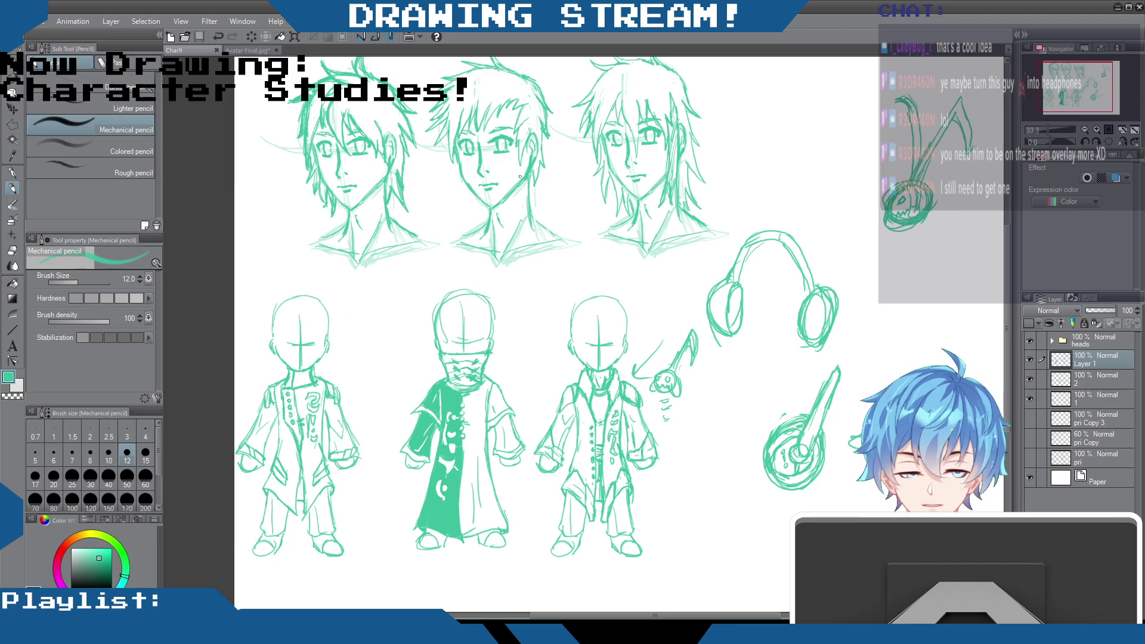
scroll(516, 181, "down", 1)
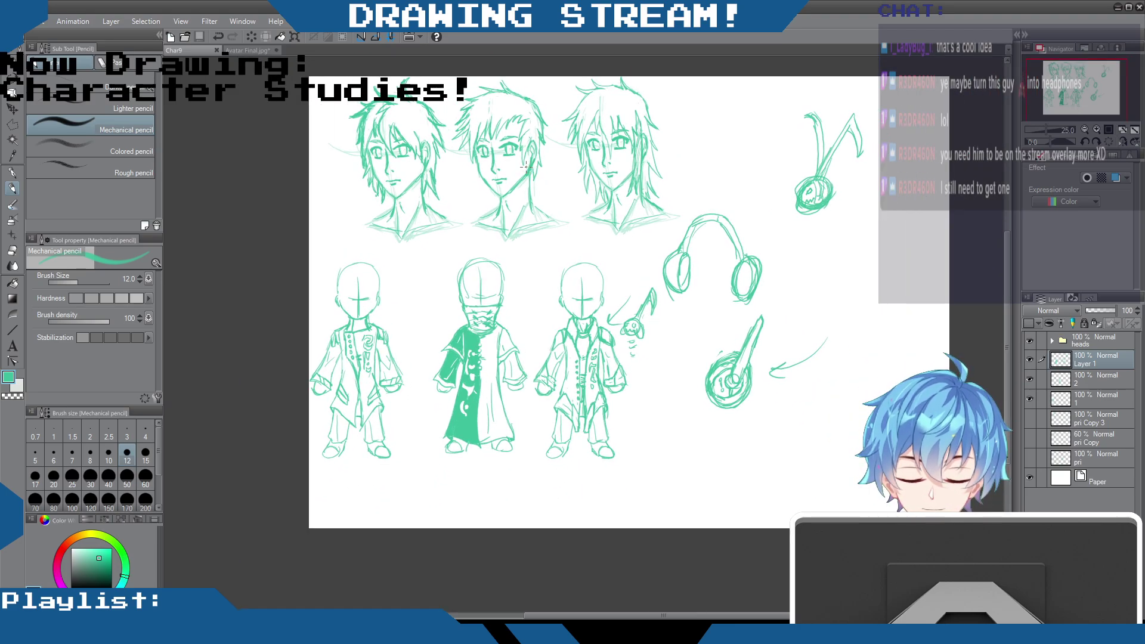